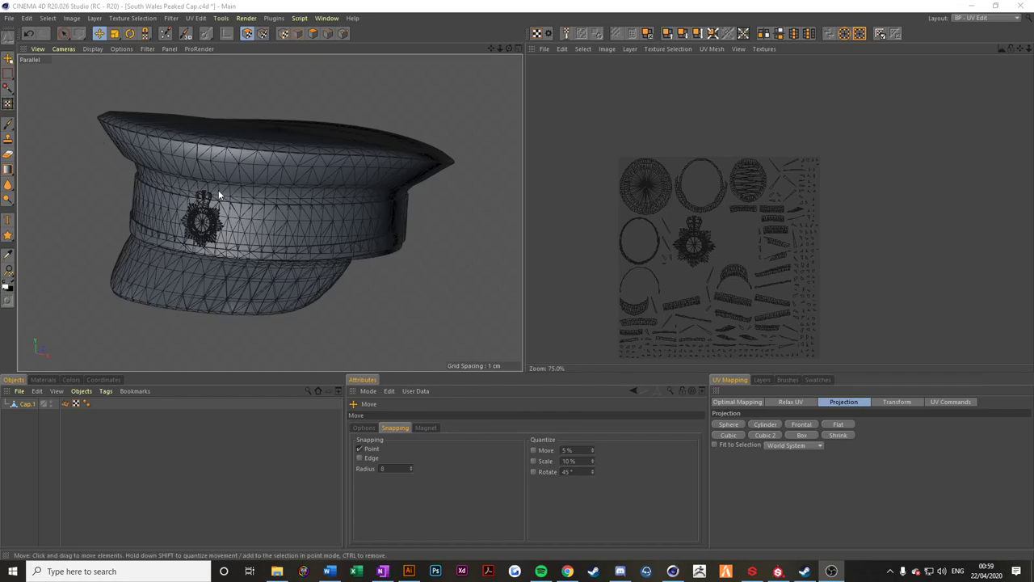
Examine the peaked cap's wireframe mesh and front badge from several angles and distances.
alt+drag(214, 187, 313, 189)
alt+drag(384, 174, 299, 223)
scroll(363, 211, down, 3)
scroll(376, 207, up, 2)
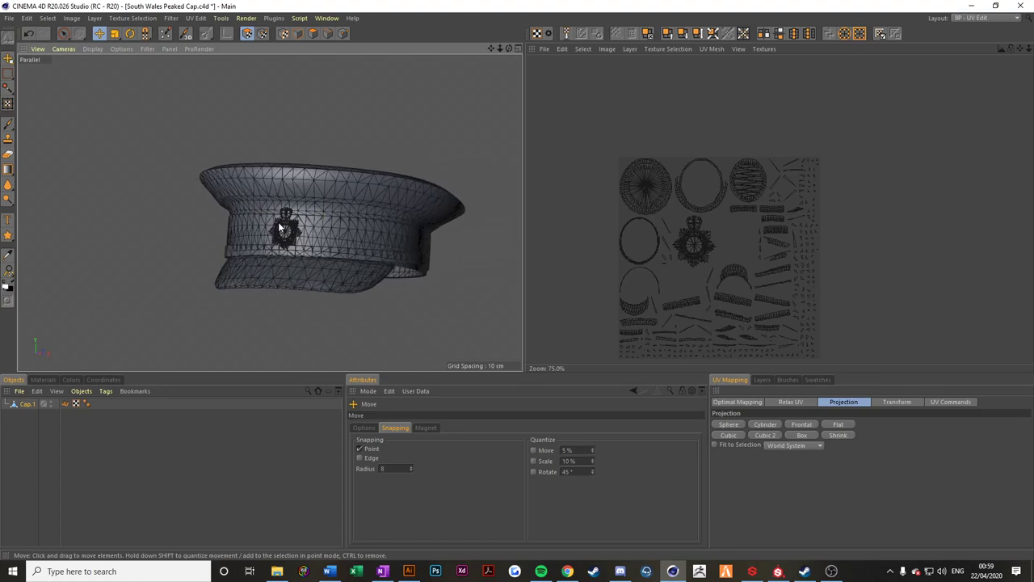
scroll(293, 226, up, 3)
scroll(295, 228, up, 5)
scroll(278, 233, down, 6)
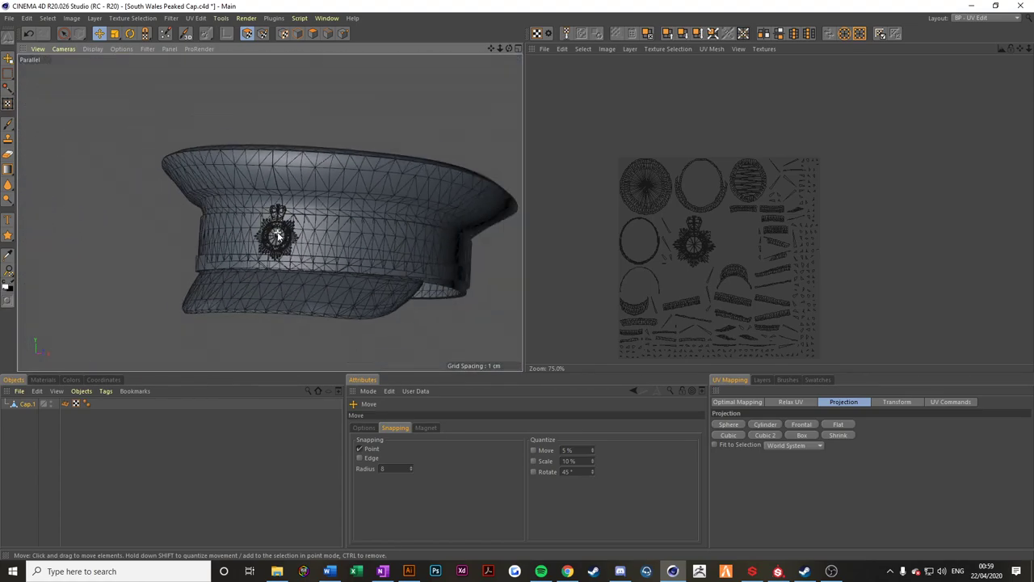
alt+drag(237, 203, 308, 233)
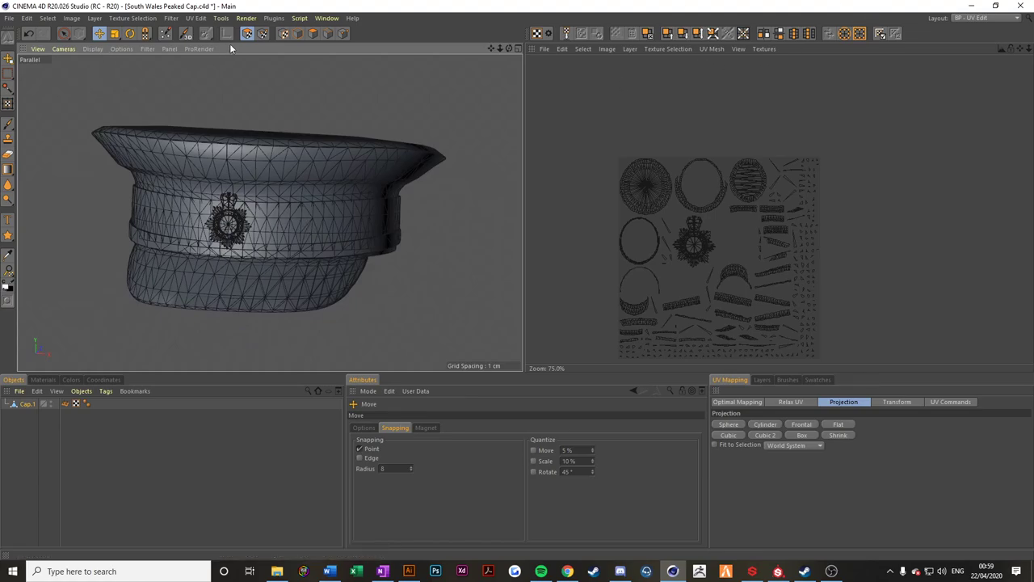
Switch the interface to the Standard layout and set the cap to polygon editing mode.
click(973, 7)
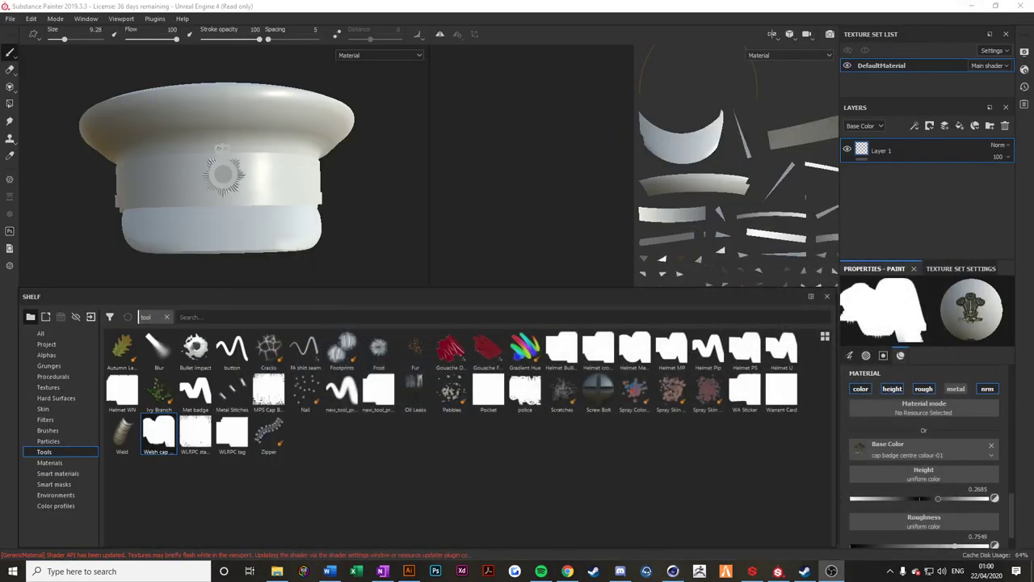
click(673, 571)
click(986, 18)
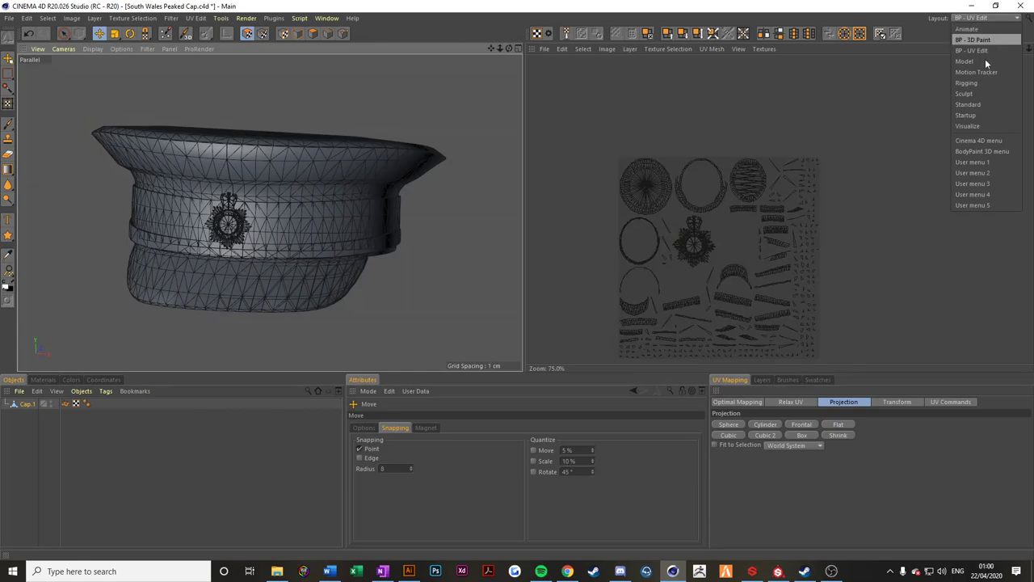
click(978, 104)
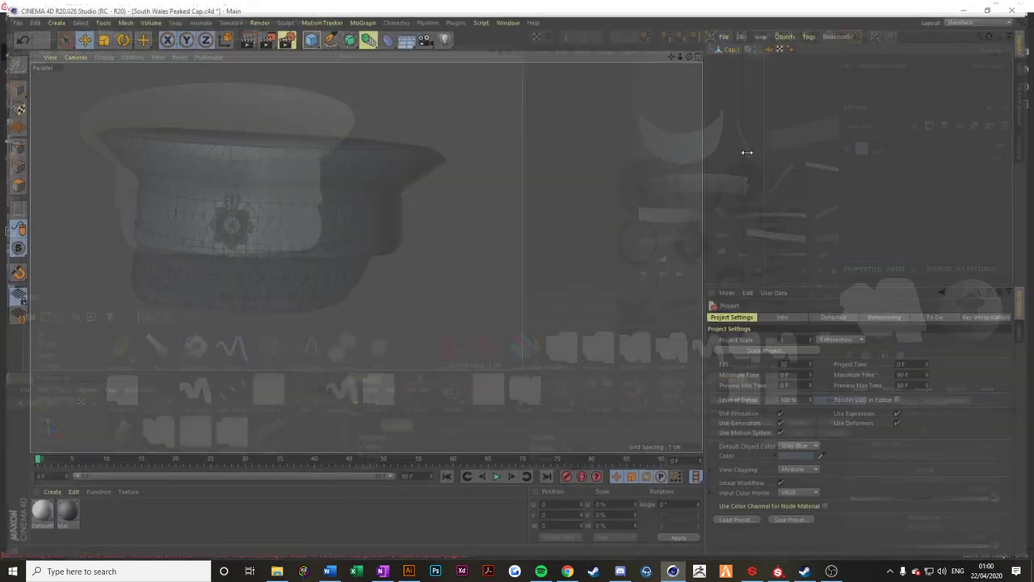
click(10, 187)
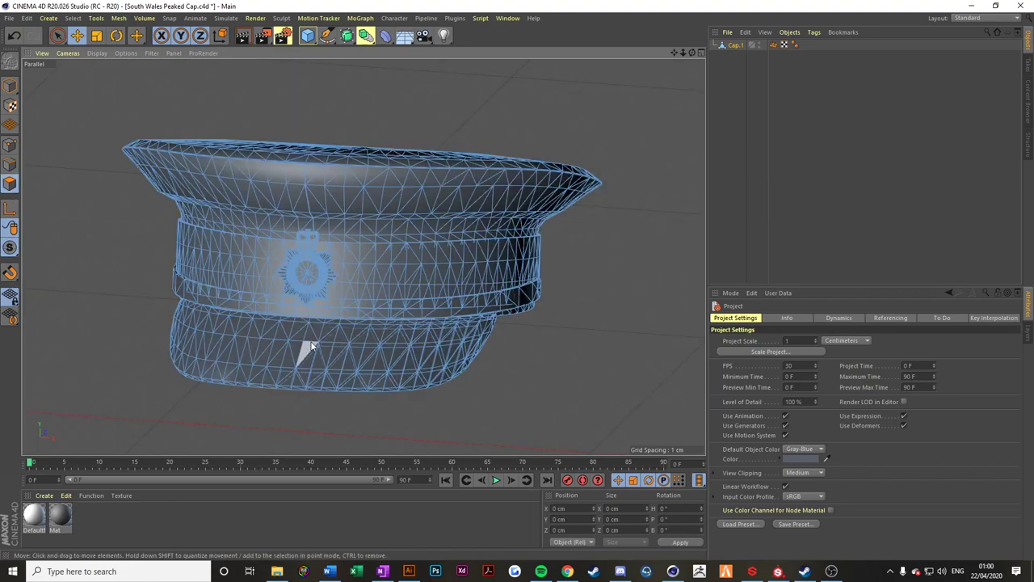
Deselect the cap object so that its surface is displayed without the mesh overlay.
click(444, 195)
alt+drag(359, 284, 417, 279)
scroll(323, 275, down, 8)
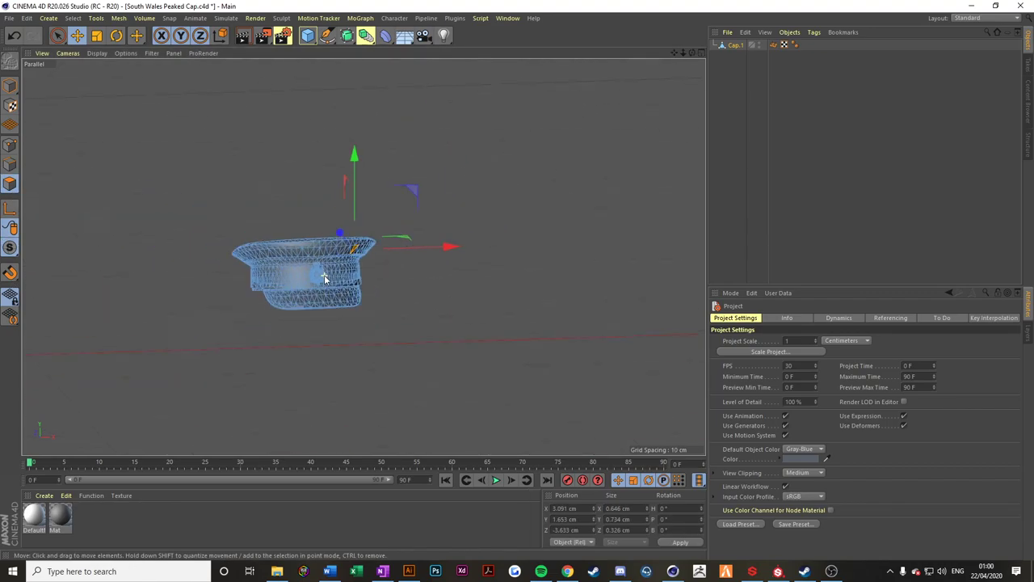
scroll(323, 276, up, 7)
click(803, 165)
Examine the raised crown-and-star badge on the front of the cap up close.
scroll(231, 335, up, 3)
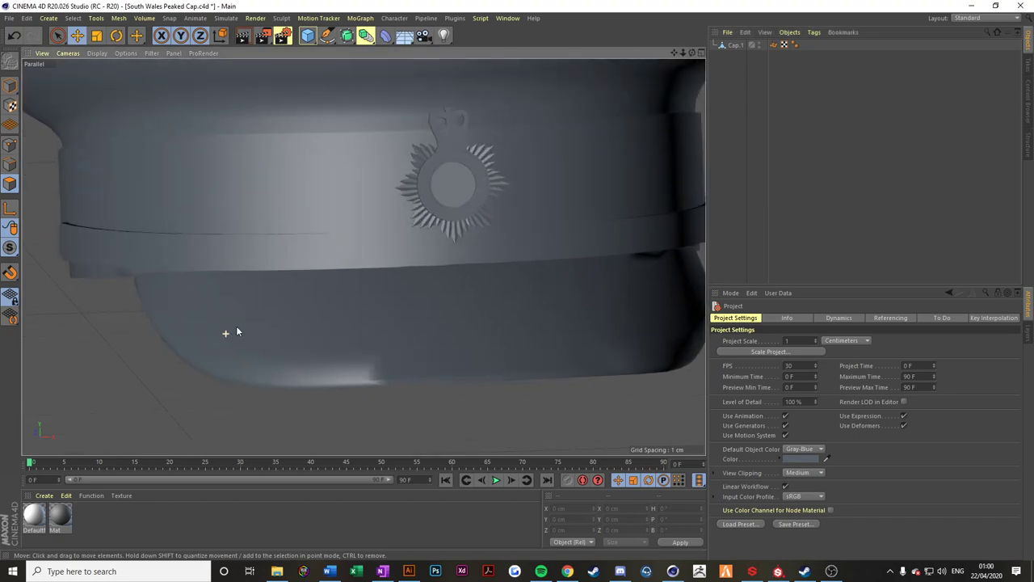
scroll(480, 175, up, 4)
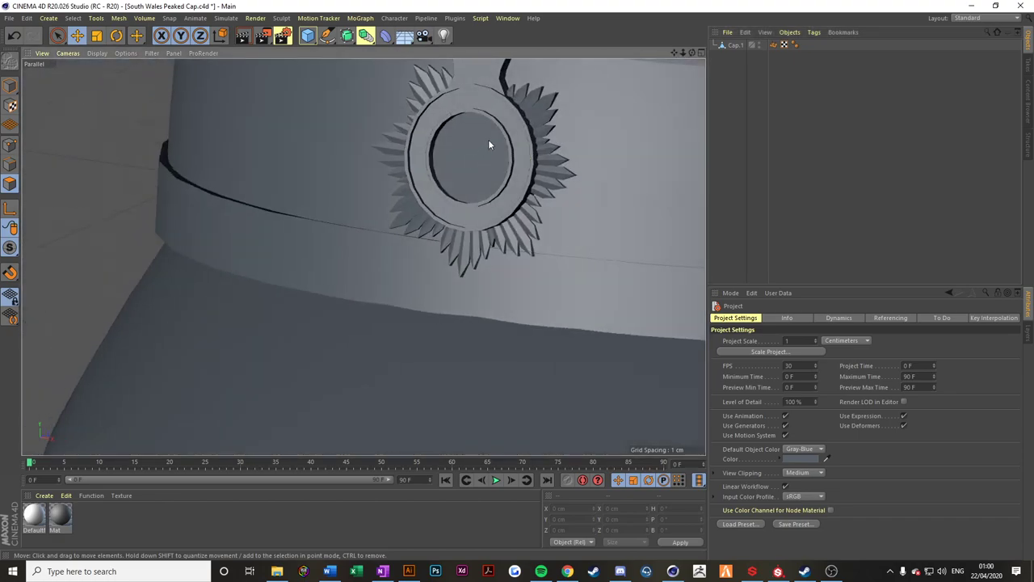
alt+middle_drag(488, 140, 453, 155)
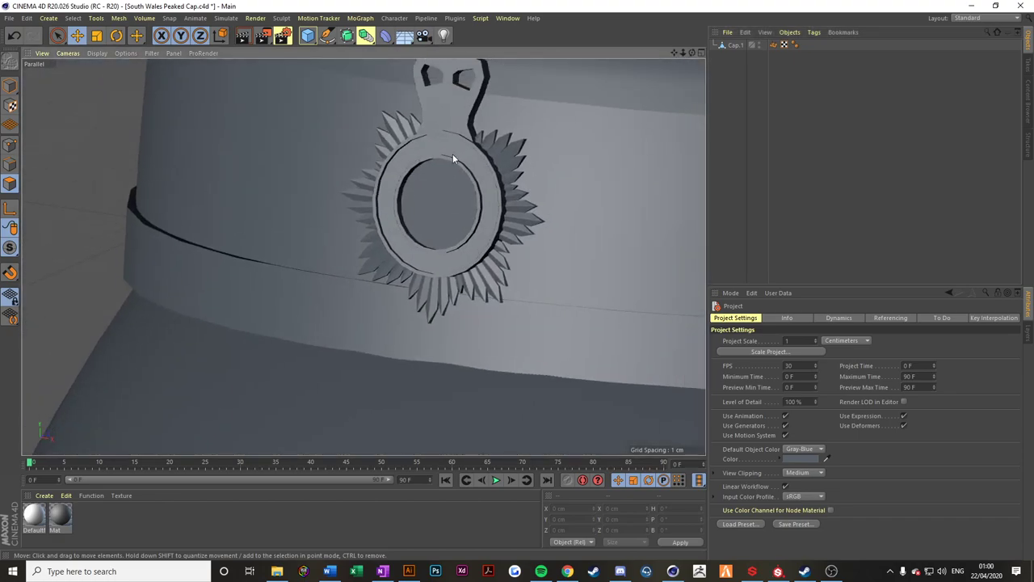
alt+drag(452, 153, 459, 199)
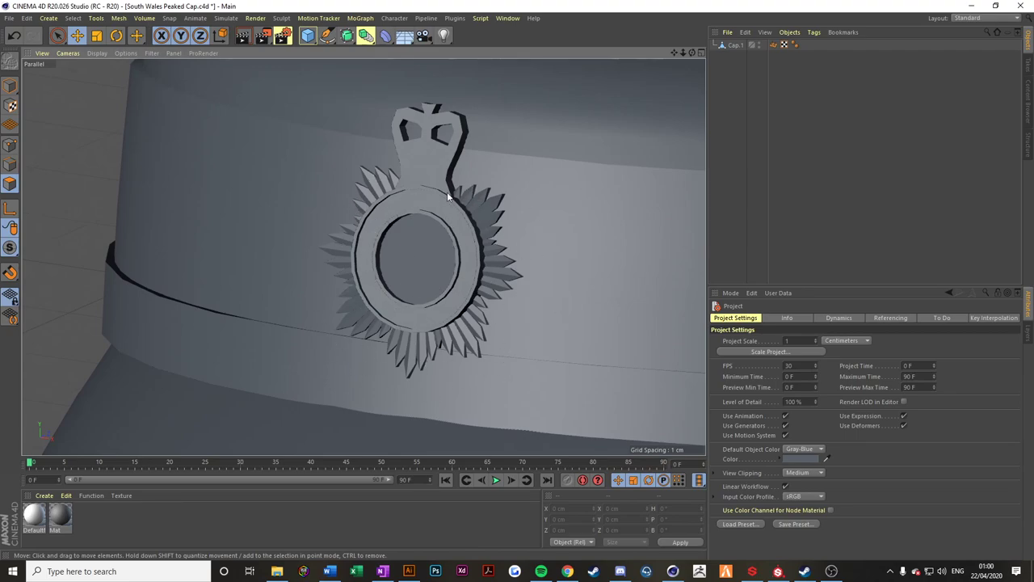
scroll(367, 315, up, 5)
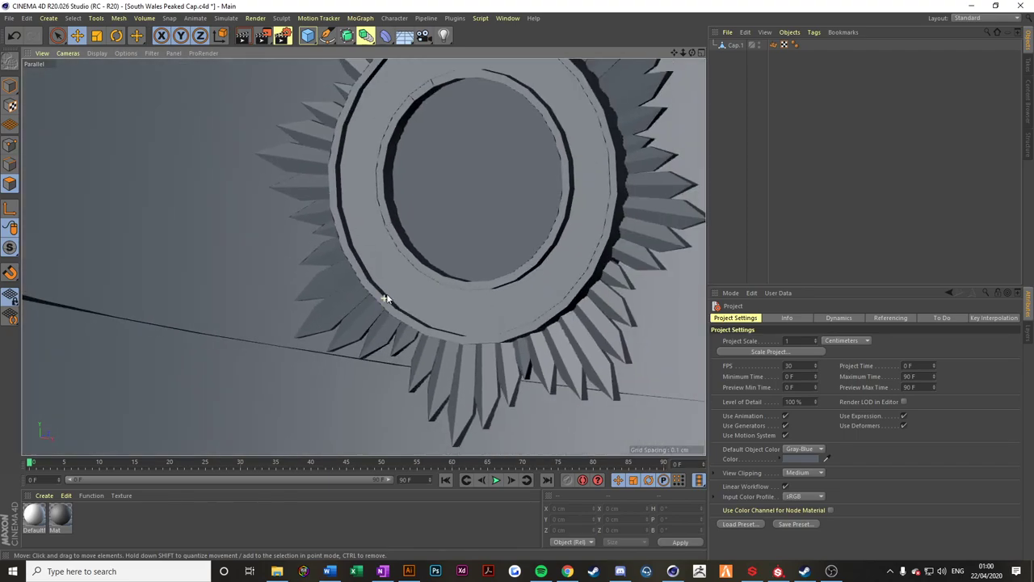
scroll(388, 288, down, 13)
mouse_move(388, 289)
alt+mouse_down()
mouse_move(441, 292)
mouse_move(404, 289)
alt+mouse_up()
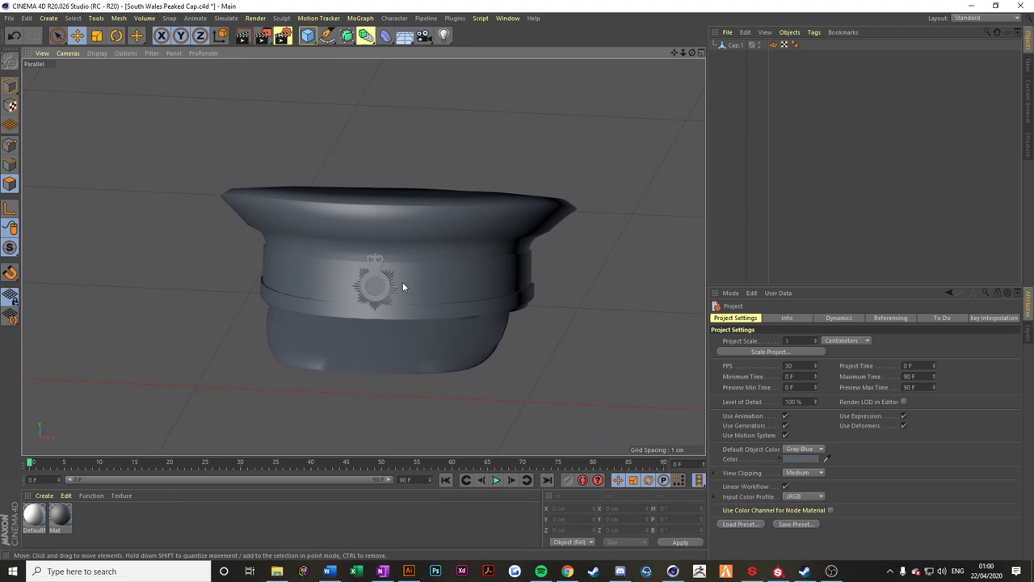
Return to the BP - UV Edit layout and examine the badge's UV island within the cap's UV map.
click(977, 18)
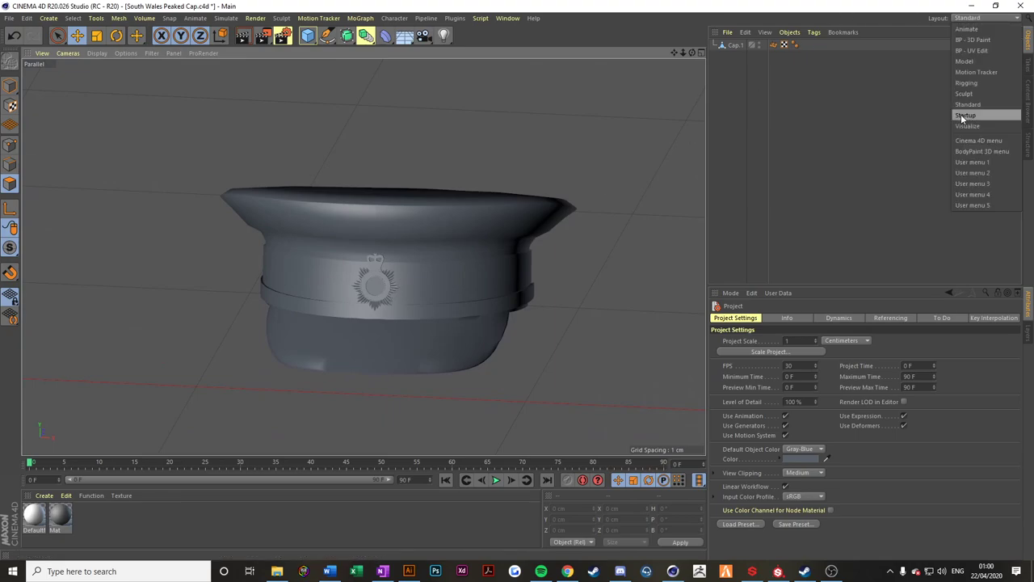
click(987, 51)
scroll(699, 242, down, 5)
scroll(702, 251, up, 11)
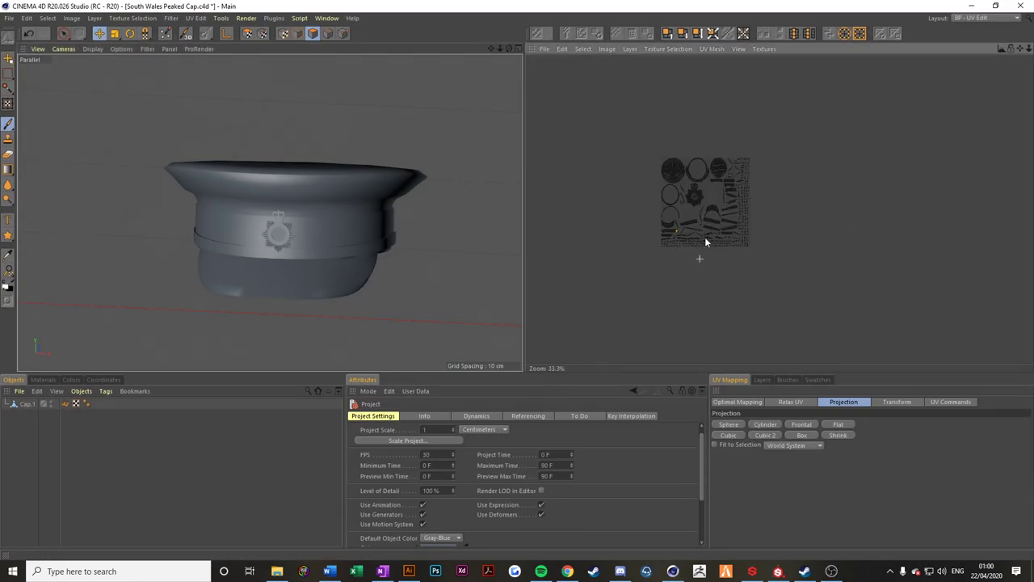
scroll(657, 261, up, 4)
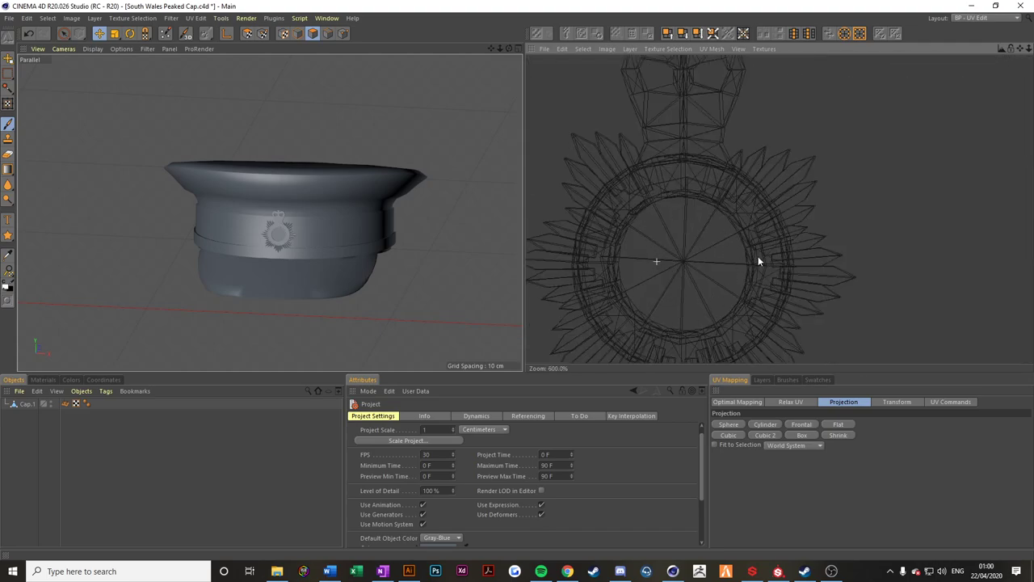
scroll(735, 241, down, 2)
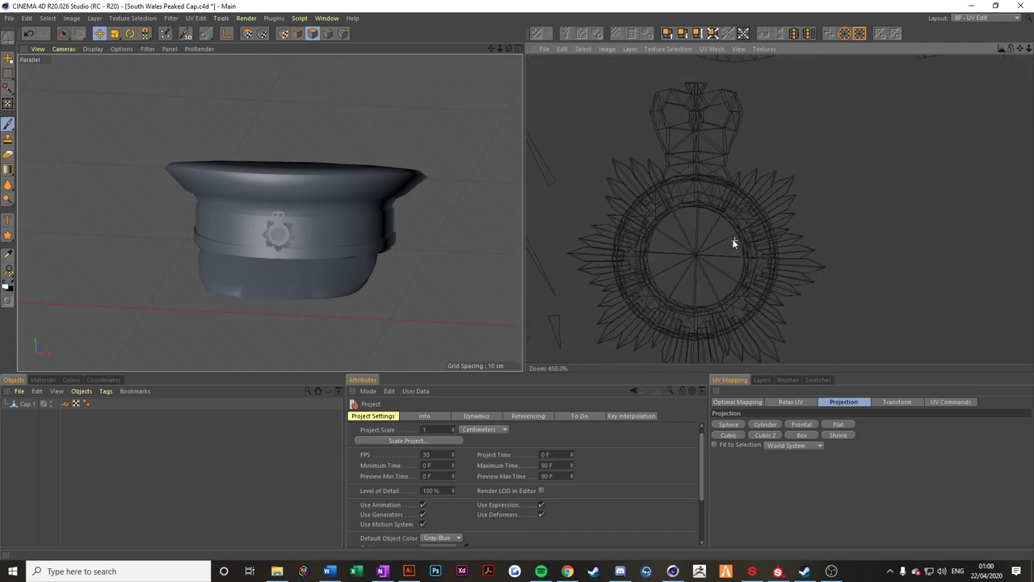
scroll(732, 238, down, 8)
scroll(718, 291, up, 3)
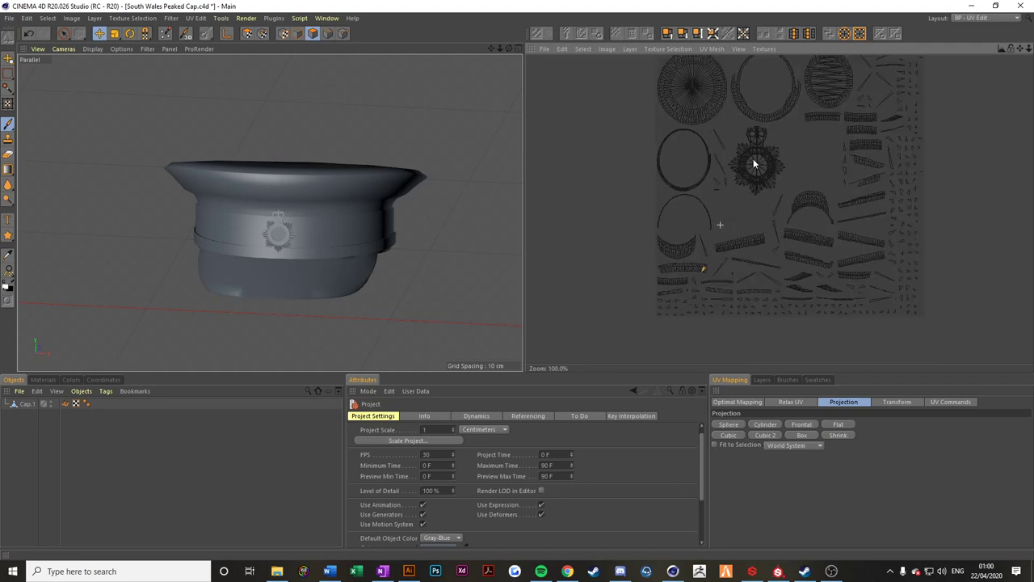
scroll(753, 162, up, 1)
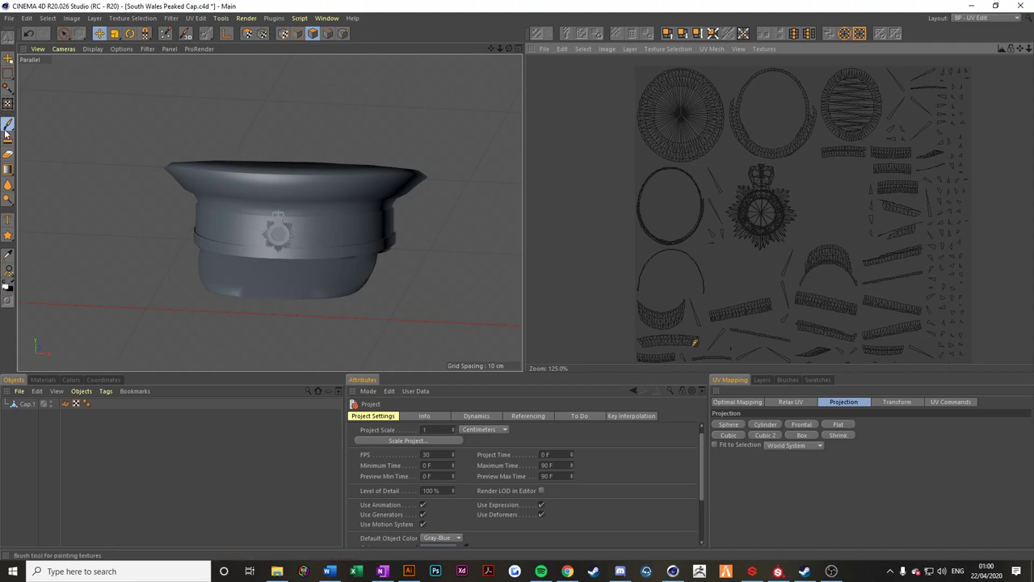
scroll(257, 248, down, 3)
scroll(240, 261, up, 5)
Inspect the underside and inner lining of the cap with its polygon mesh displayed.
alt+drag(241, 263, 372, 261)
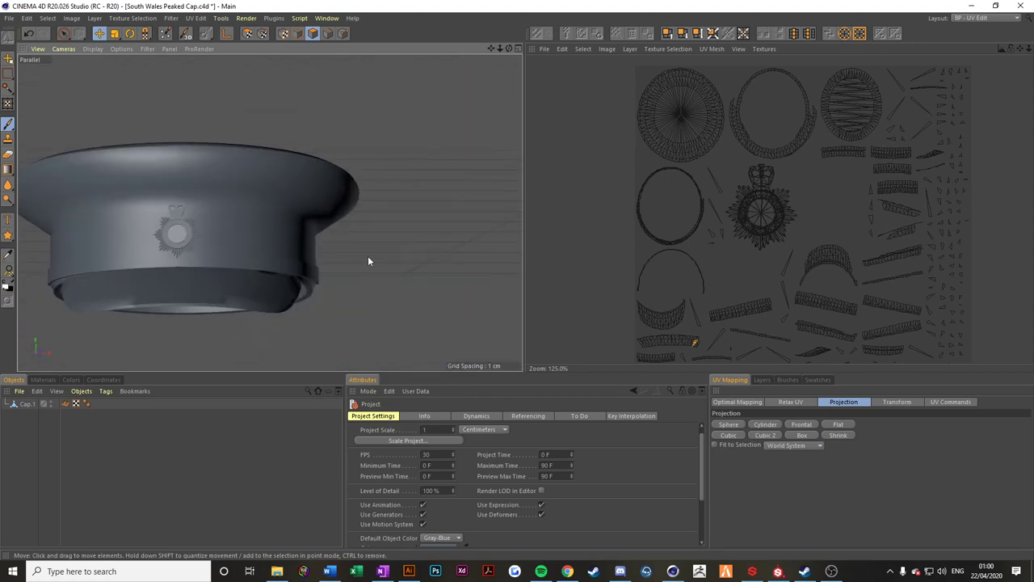
alt+drag(304, 273, 220, 322)
click(227, 323)
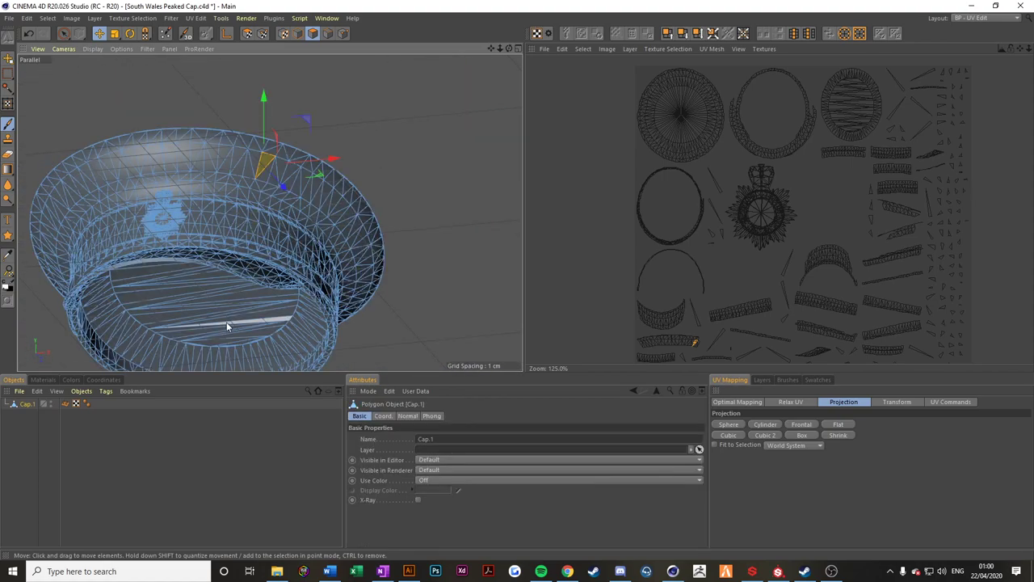
double_click(210, 288)
click(381, 104)
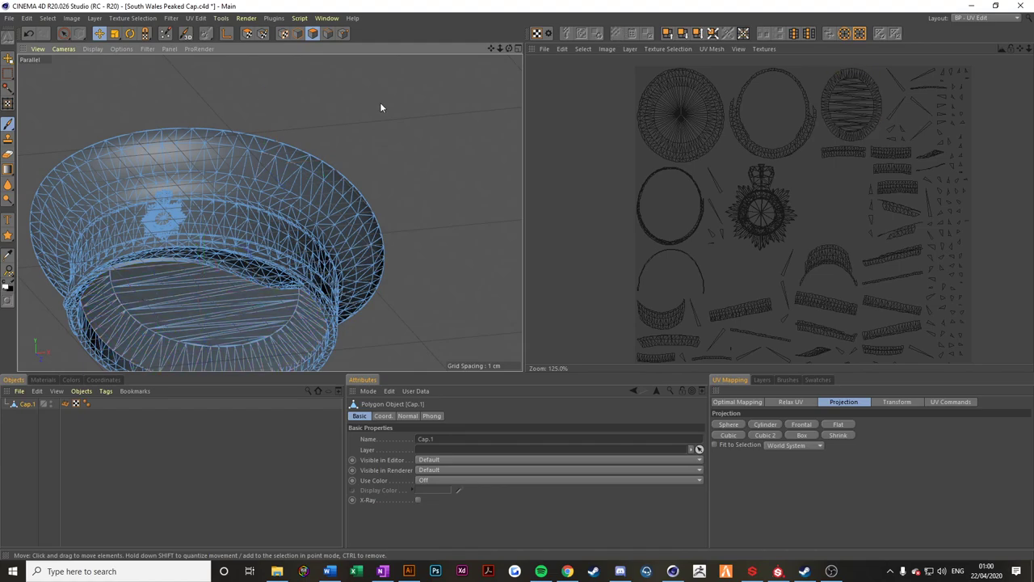
alt+drag(381, 107, 265, 207)
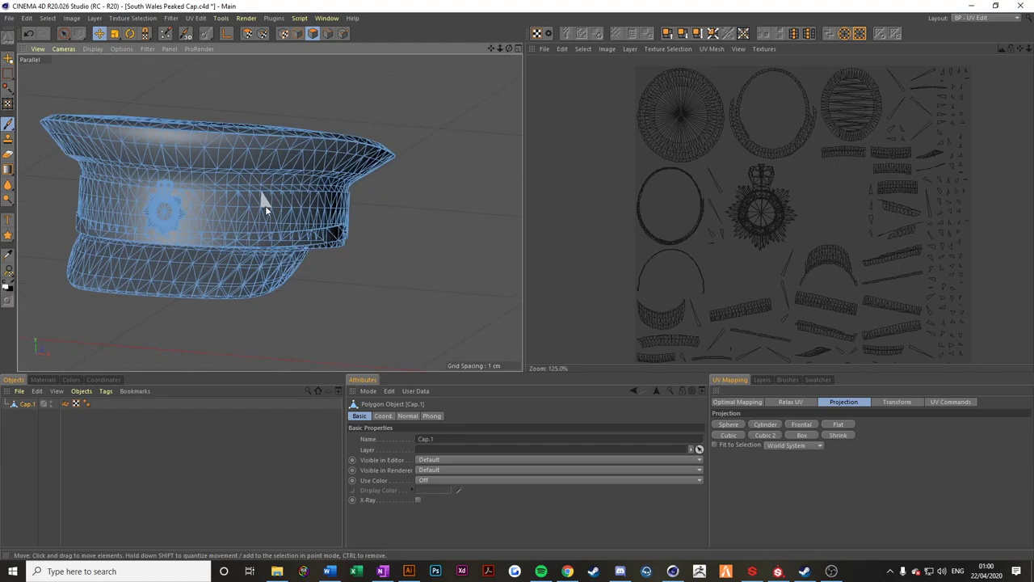
Switch to Substance Painter and examine the untextured cap from the front and the side.
click(777, 572)
scroll(290, 162, down, 3)
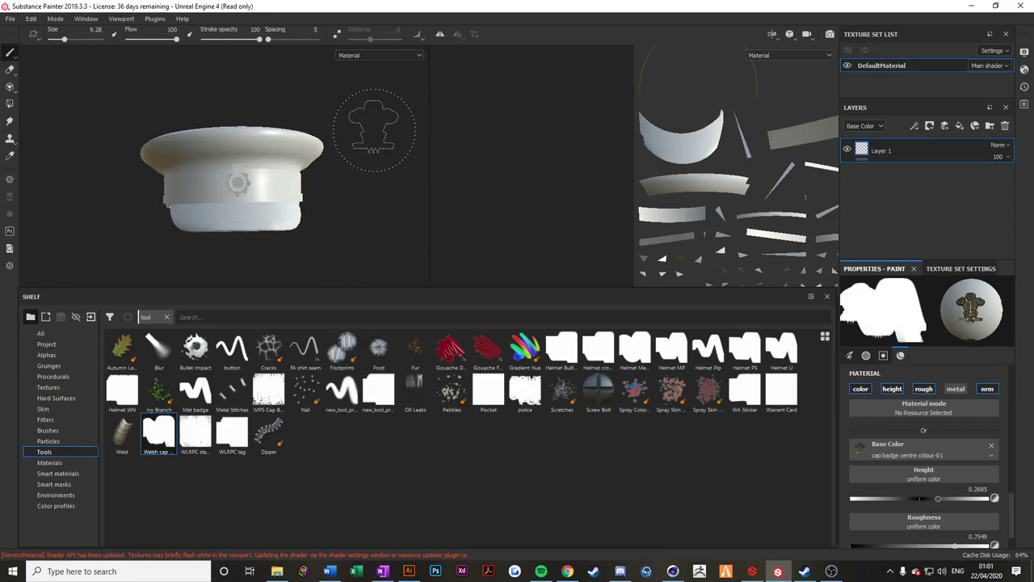
alt+drag(315, 145, 245, 162)
scroll(244, 162, up, 5)
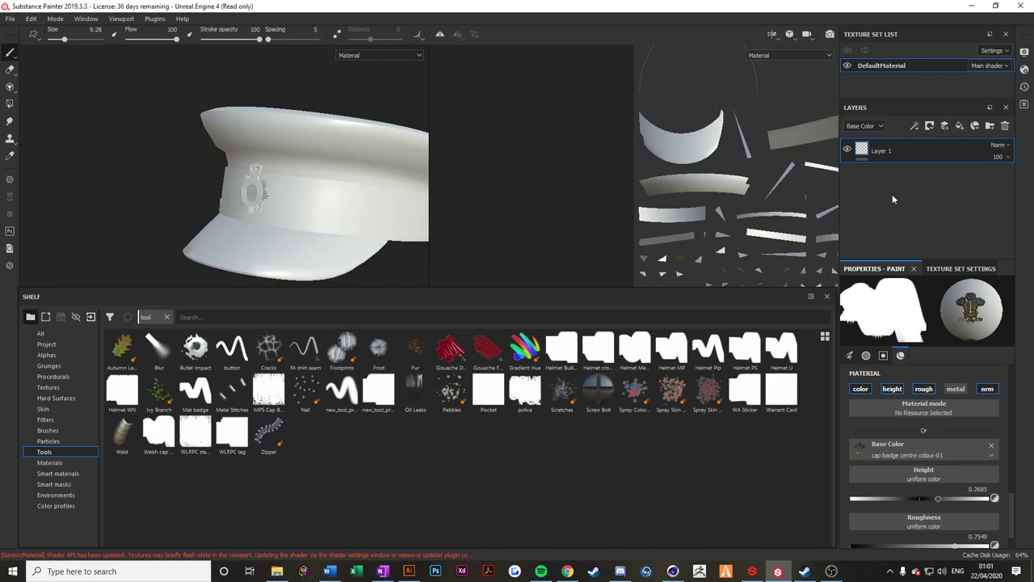
Review the display settings and the shaders available for the main shader, keeping the current one.
click(1024, 52)
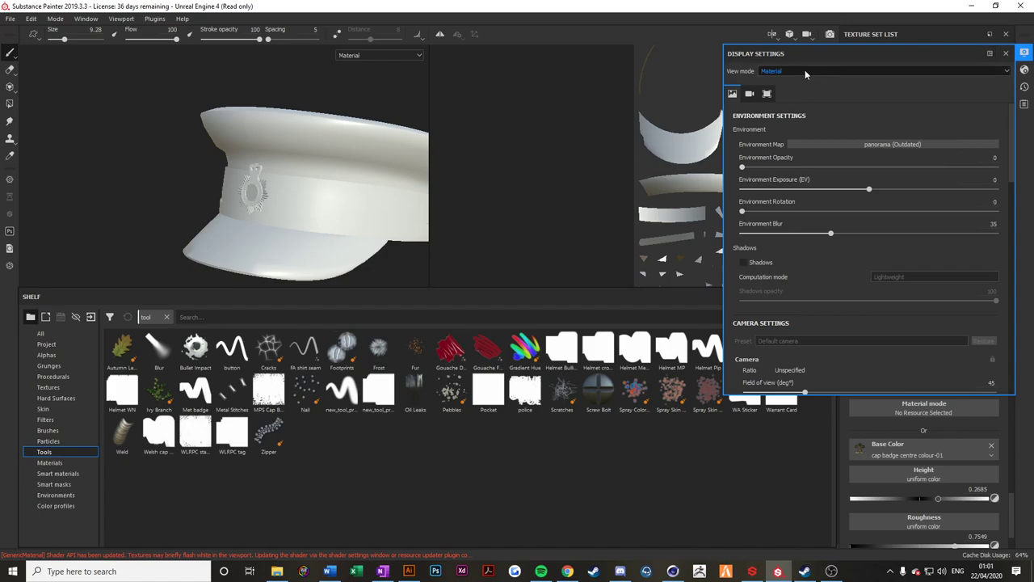
click(1006, 53)
click(1024, 70)
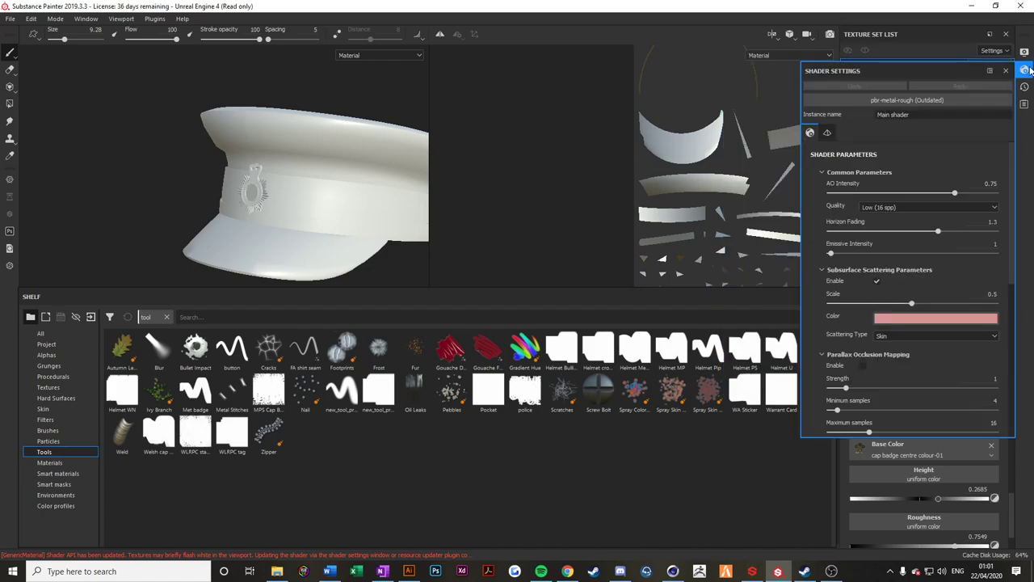
click(854, 97)
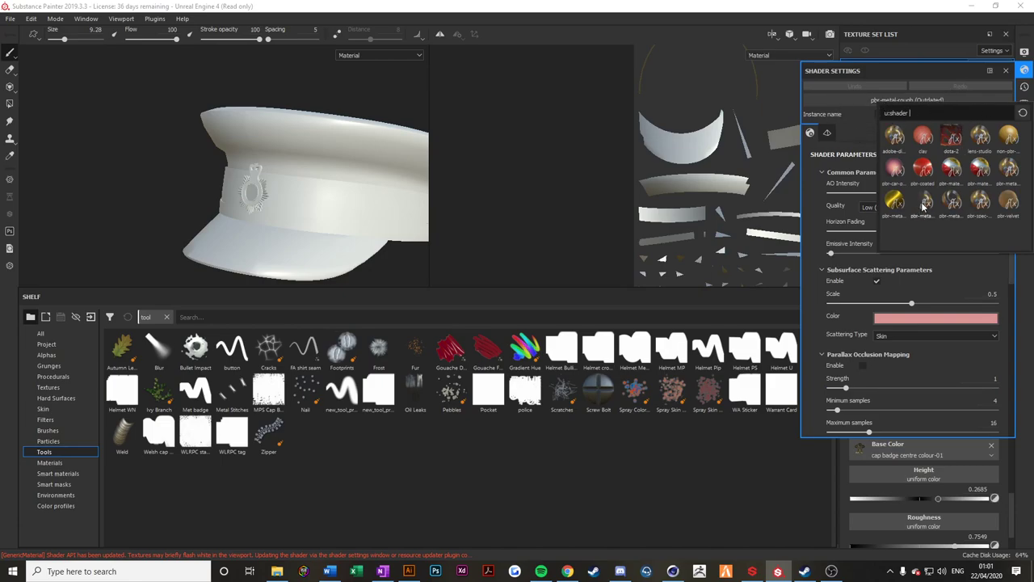
mouse_move(924, 207)
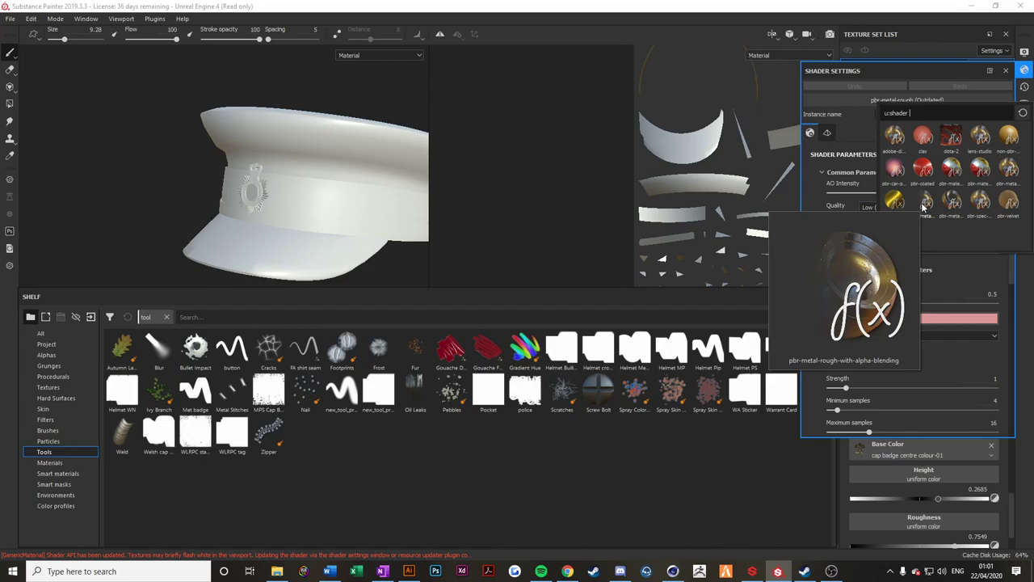
click(856, 126)
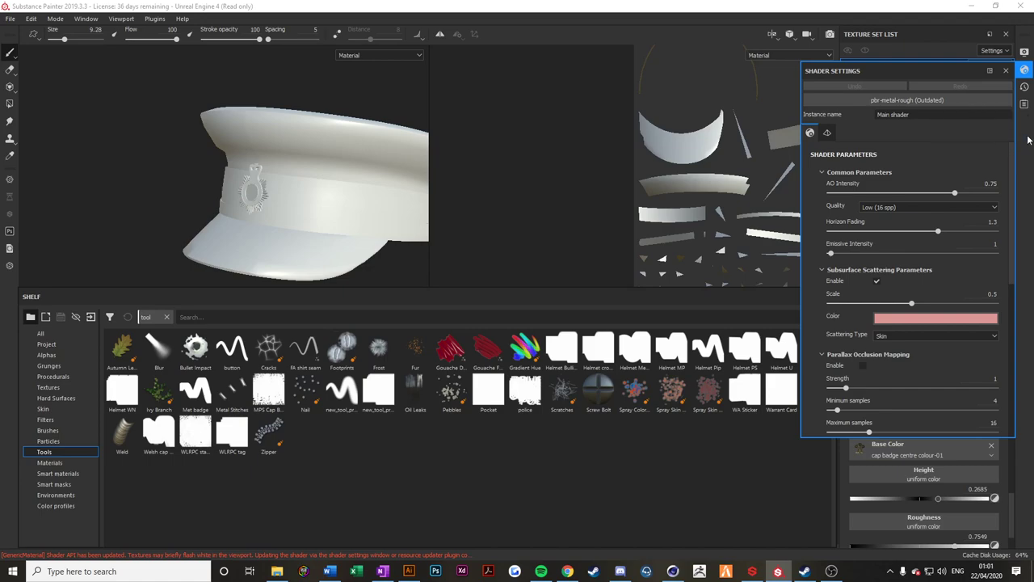
click(1006, 70)
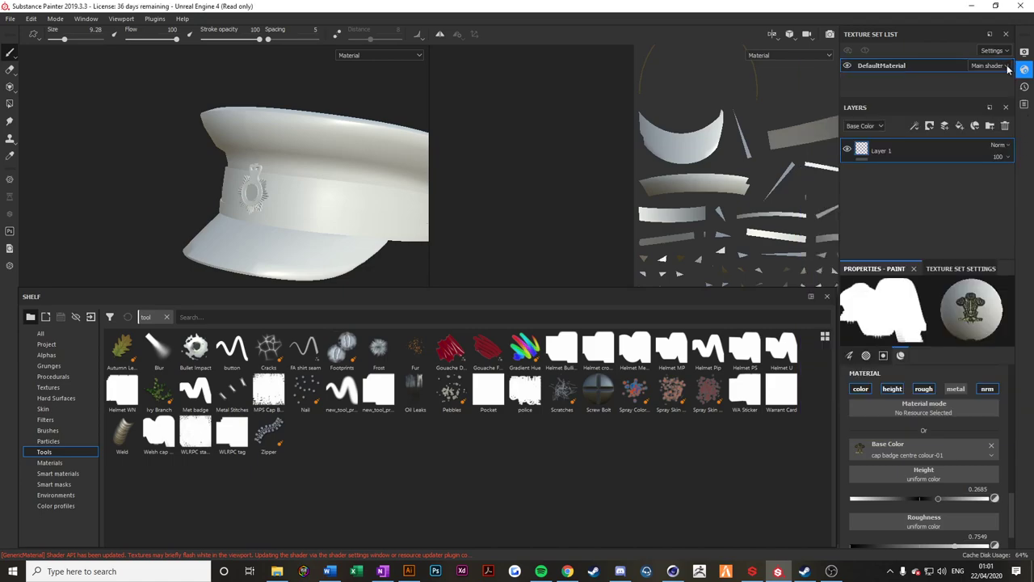
Review the texture export configuration and its output-map presets, and close the export settings without exporting.
click(11, 19)
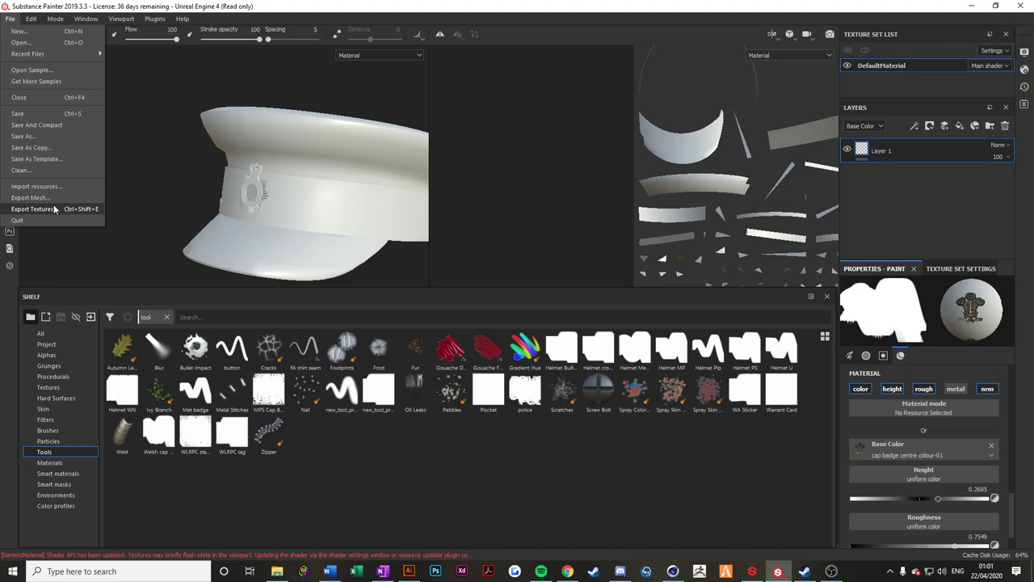
click(34, 209)
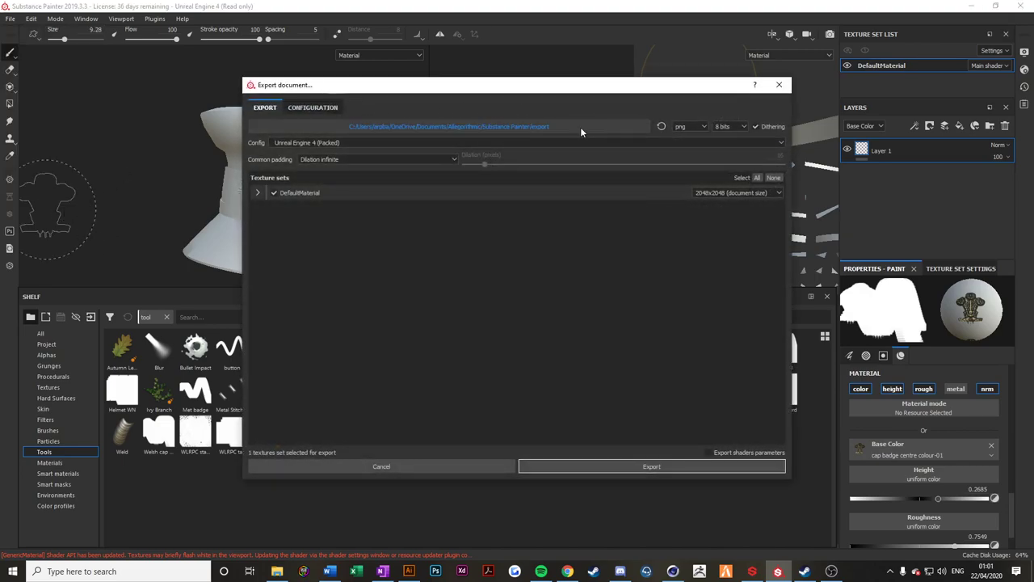
click(299, 108)
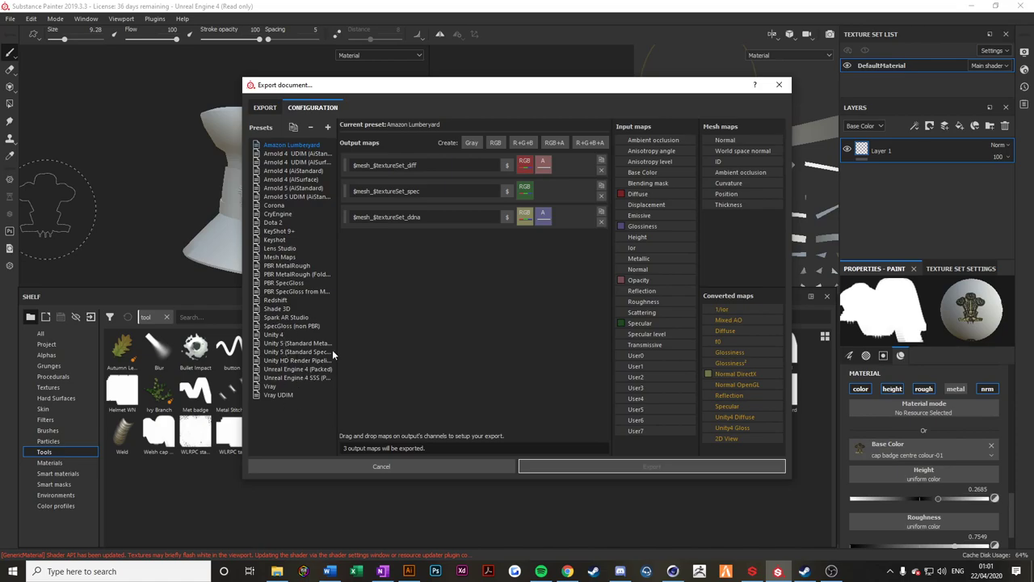
click(779, 84)
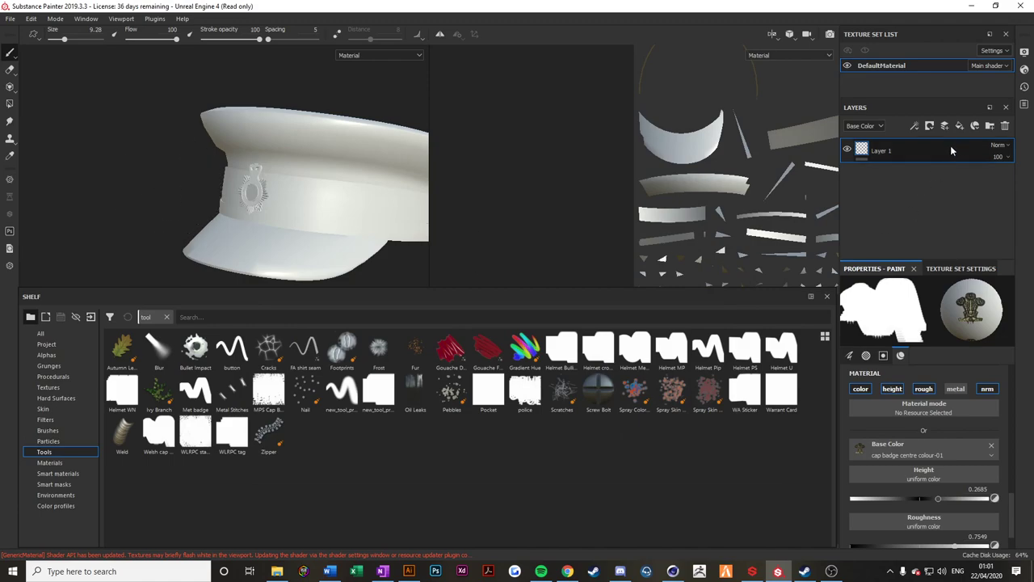
Delete Layer 1 from the DefaultMaterial texture set.
key(Delete)
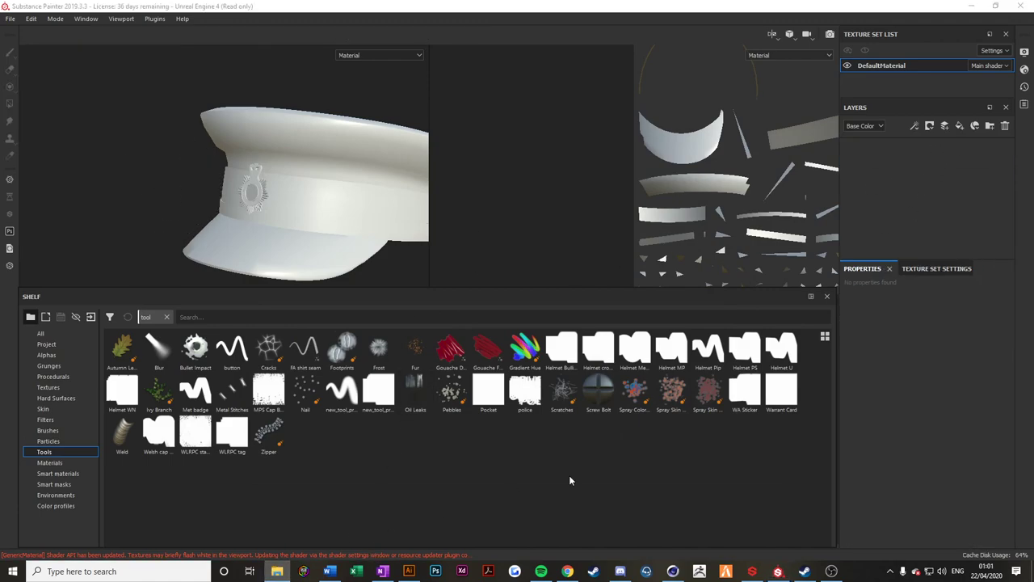
Switch to File Explorer and view the cap badge images in the Elements folder inside Heddlu Peaked Cap.
drag(1033, 89, 808, 97)
click(641, 294)
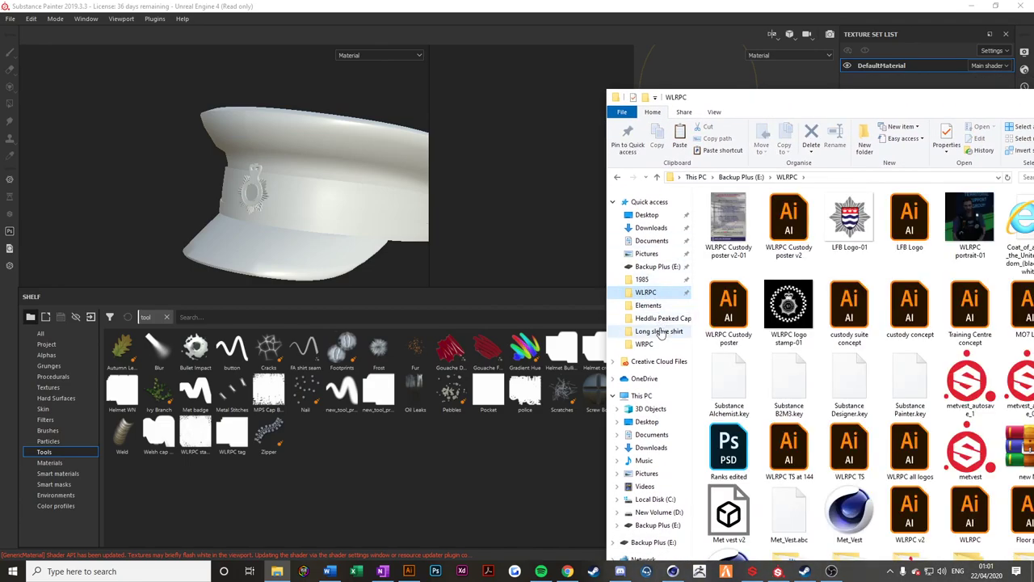
click(658, 319)
drag(824, 103, 706, 60)
double_click(611, 167)
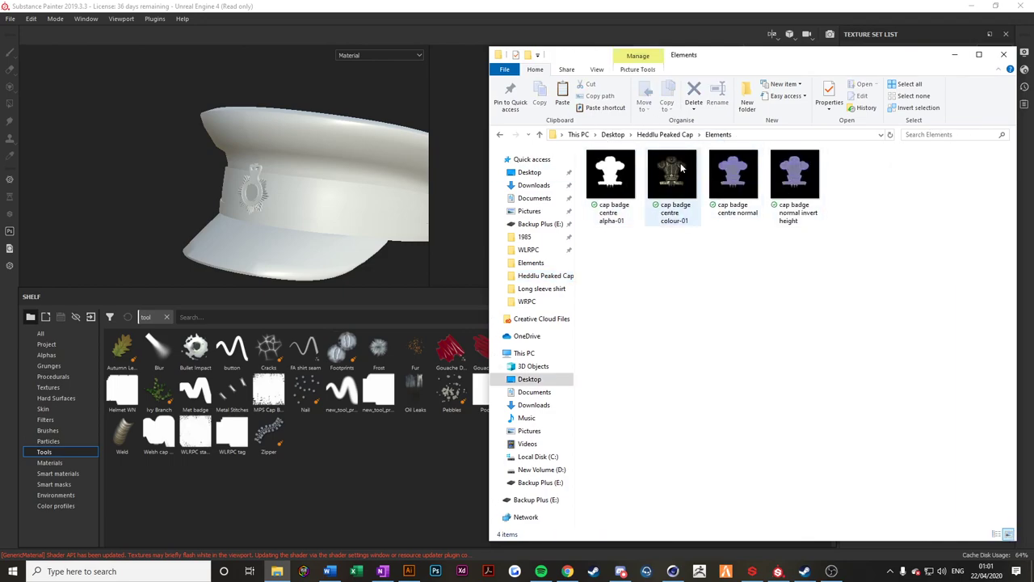
Switch to Chrome, generate a normal map from cap badge centre colour-01 in NormalMap-Online, and close the page.
click(566, 570)
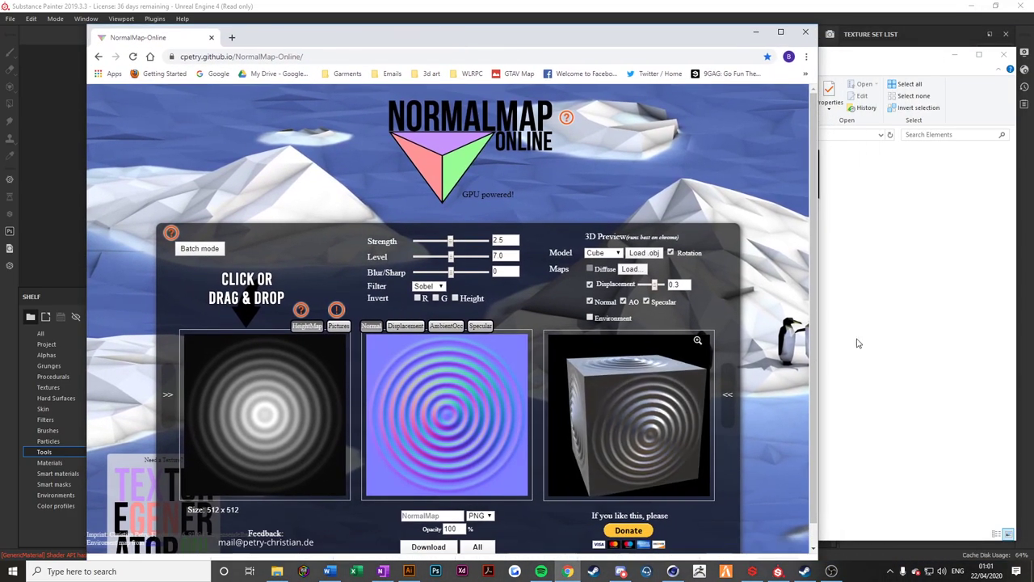
click(316, 419)
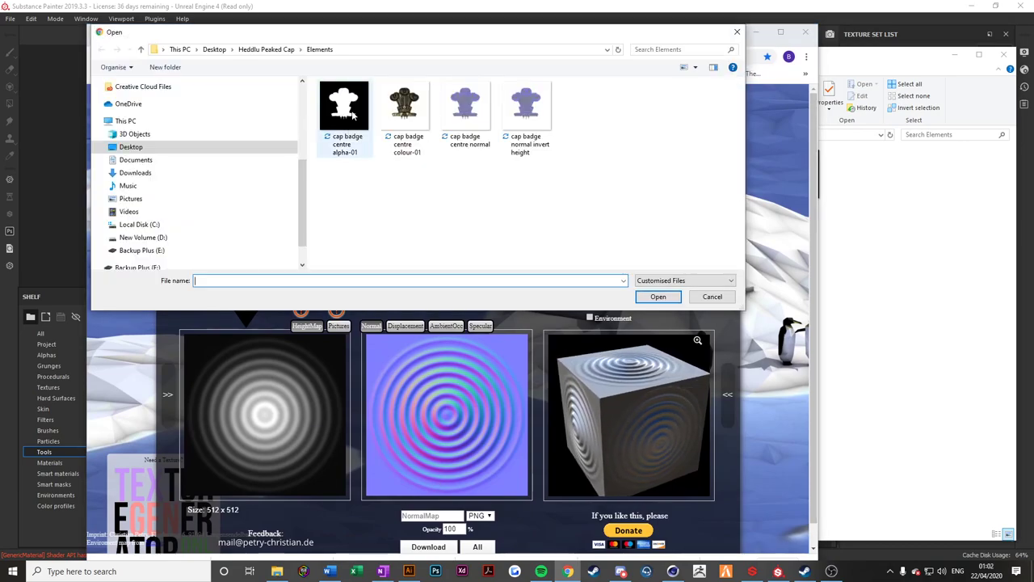
double_click(405, 105)
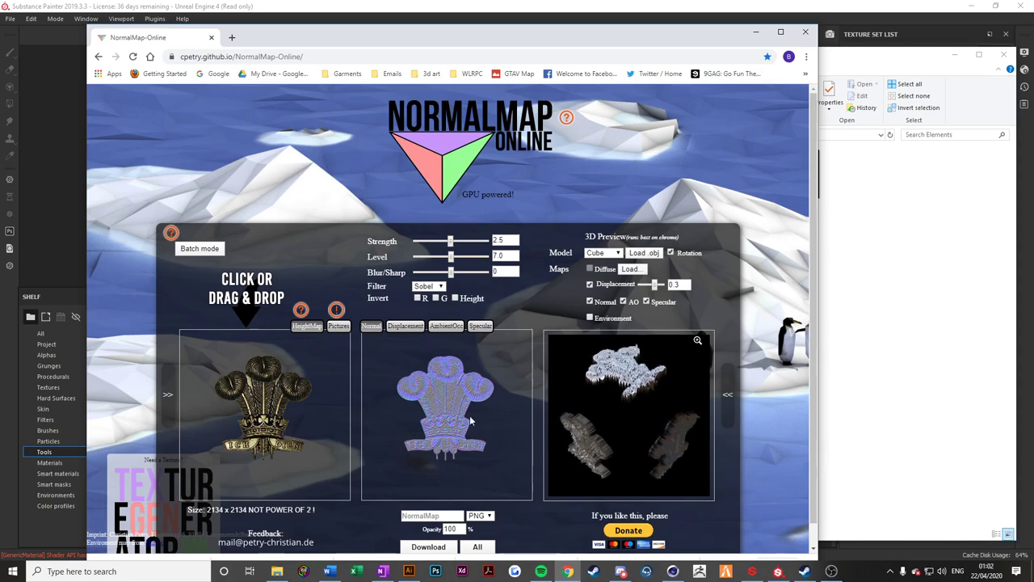
scroll(438, 367, down, 1)
right_click(439, 372)
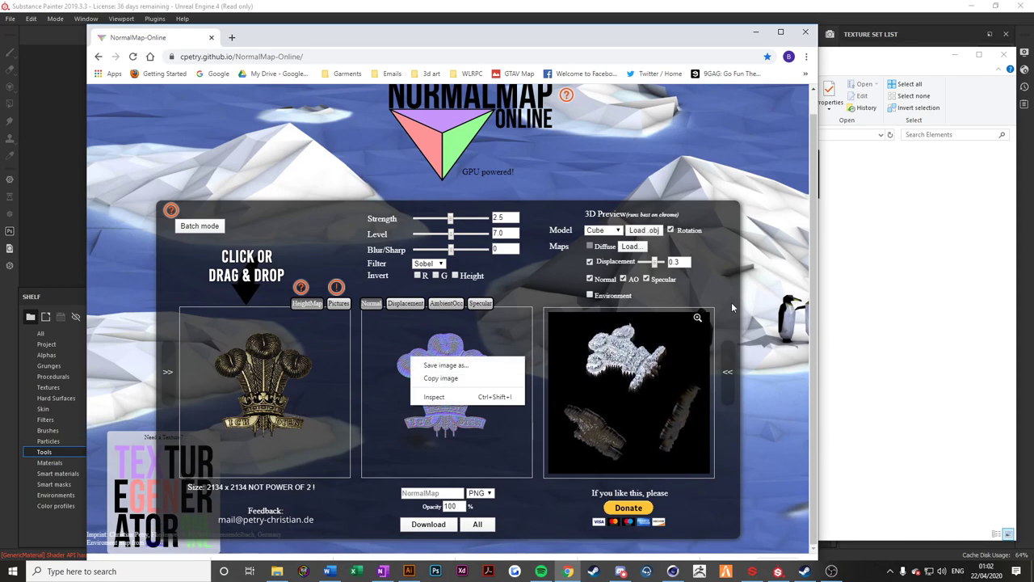
click(440, 378)
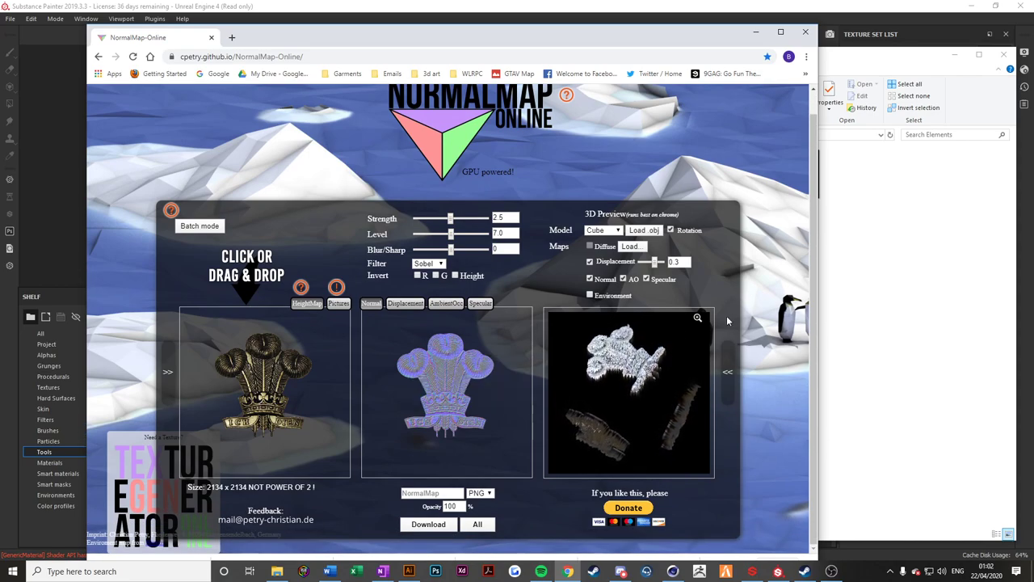
click(212, 38)
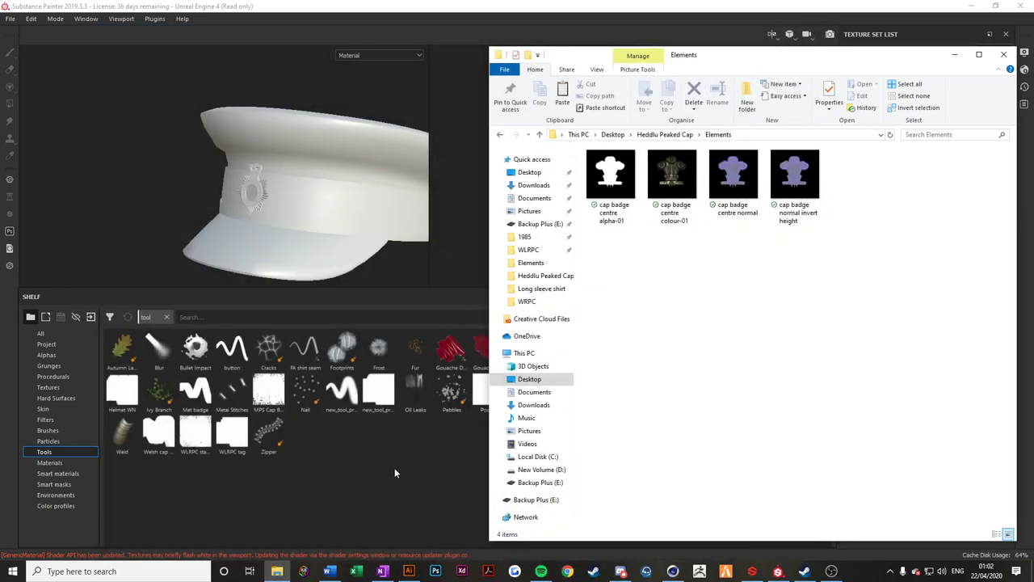
Switch to Illustrator and examine the feathered badge artwork on its artboard.
click(409, 571)
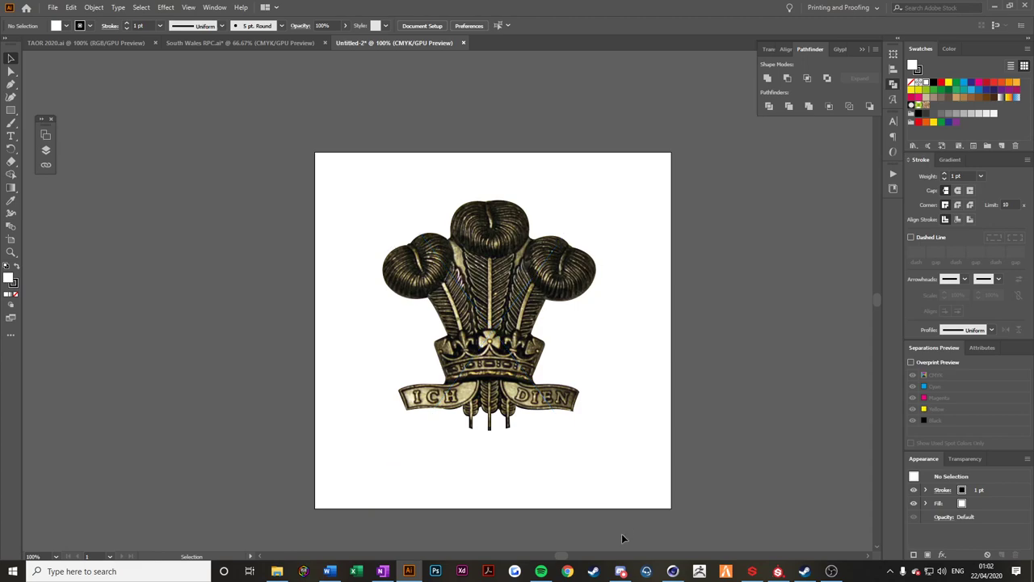
mouse_move(622, 571)
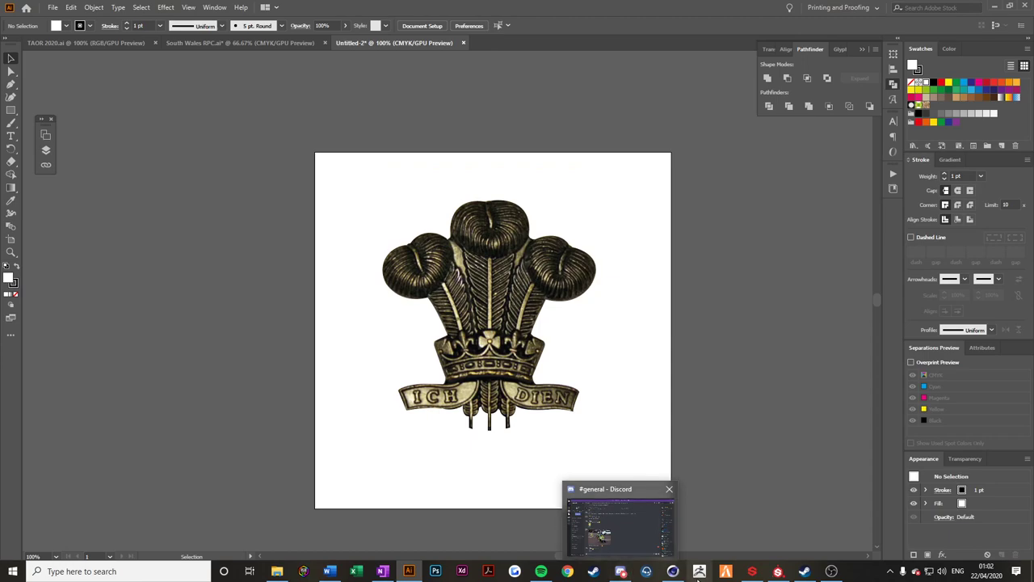
mouse_move(670, 573)
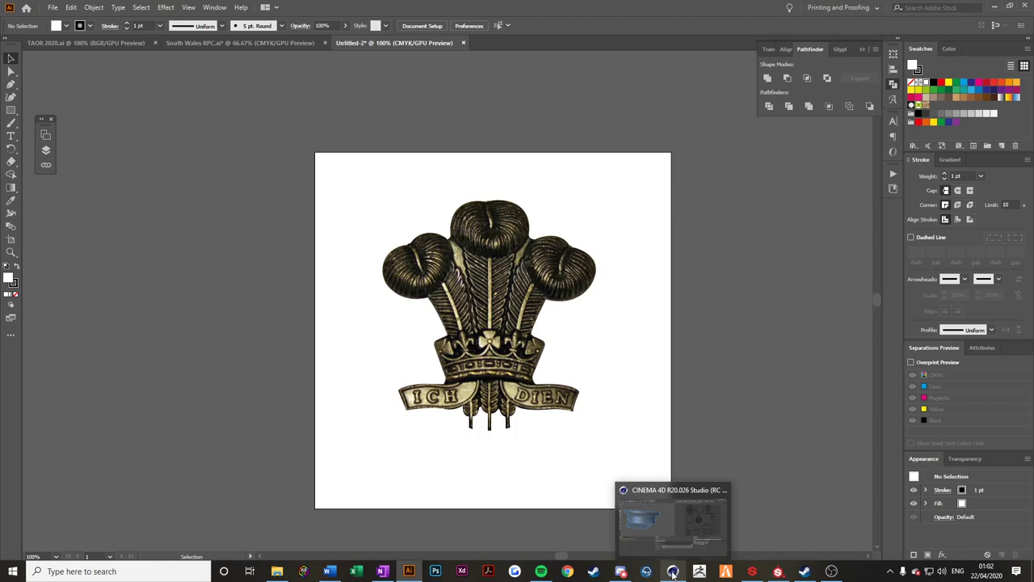
Switch back to Substance Painter and enlarge the 3D view of the cap in width and height.
click(779, 572)
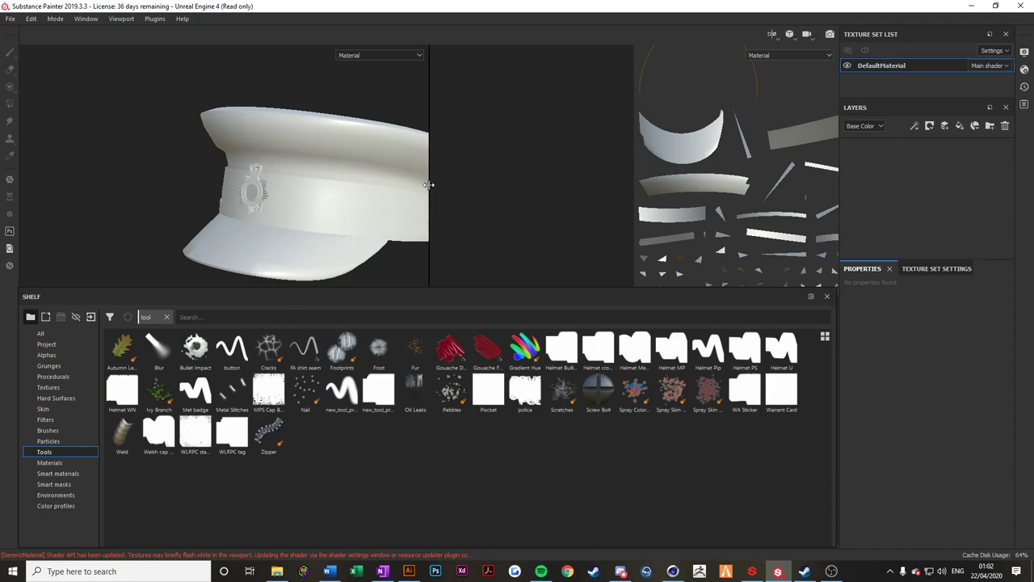
drag(430, 185, 714, 194)
drag(483, 288, 445, 418)
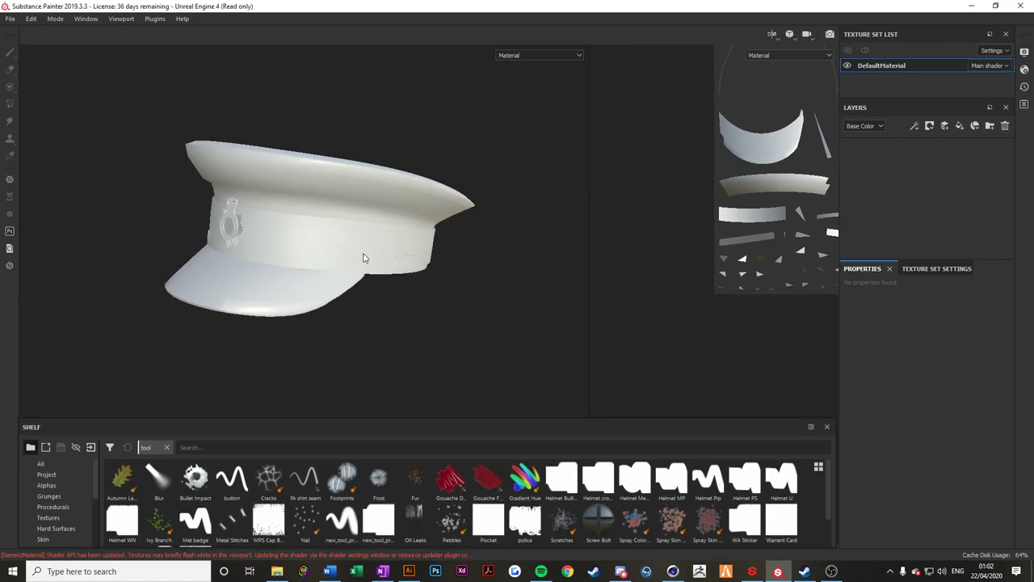
Bake all DefaultMaterial mesh maps at an output size of 2048.
click(1023, 52)
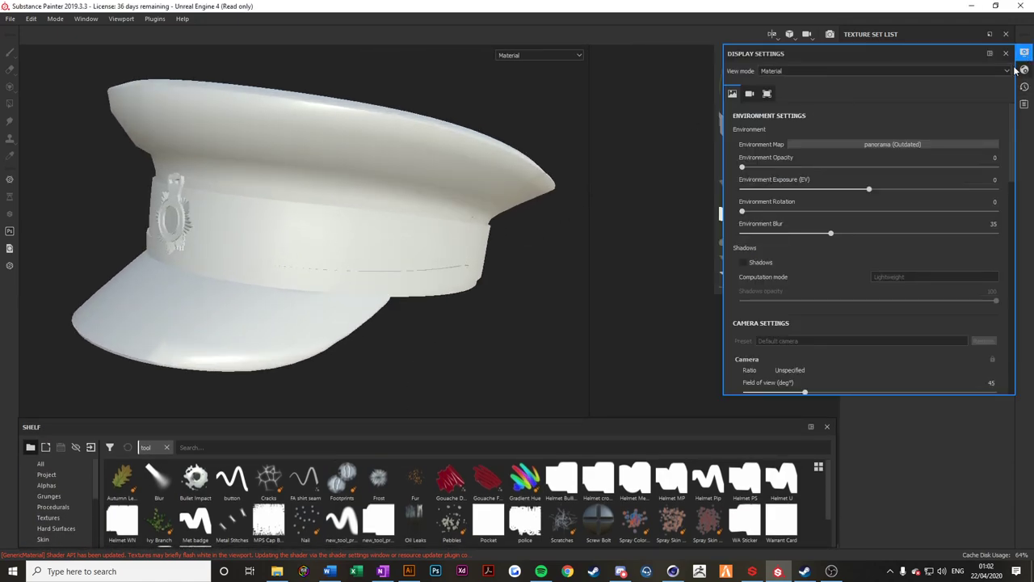
click(1006, 53)
click(927, 269)
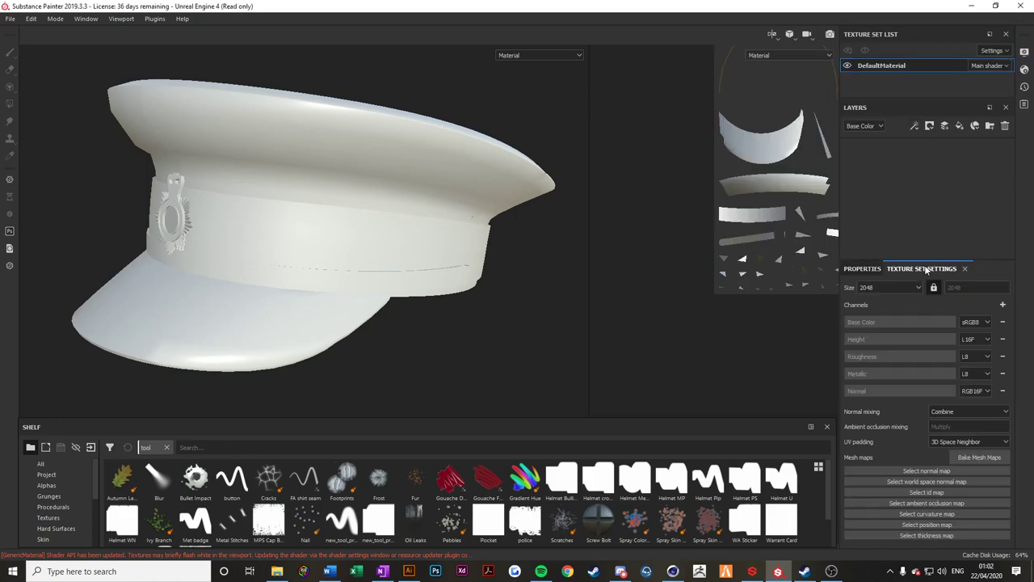
click(979, 457)
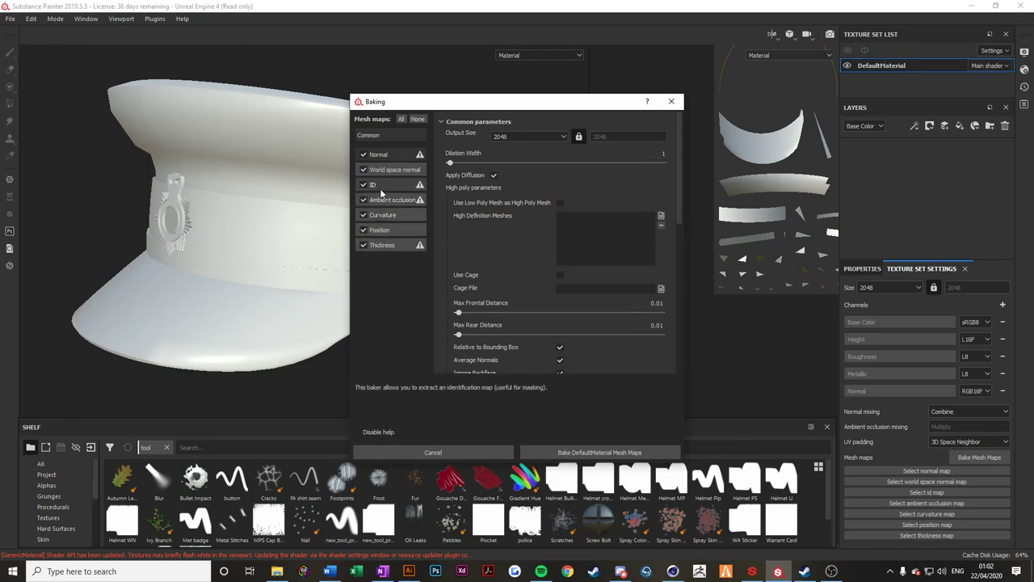
click(588, 454)
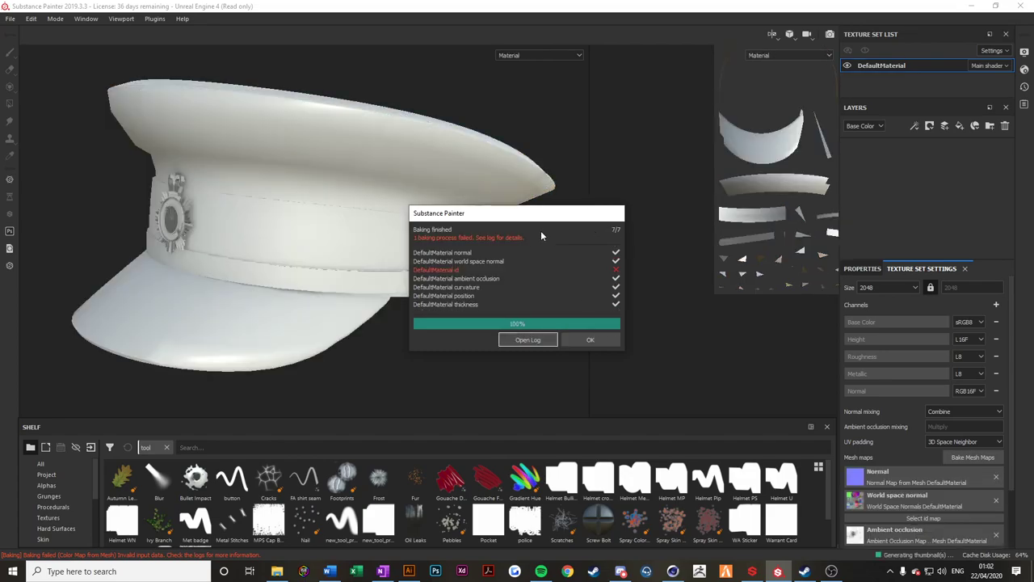
click(589, 341)
Inspect the baked shading on the cap's badge, side band, underside and front.
scroll(215, 271, up, 3)
alt+drag(166, 234, 298, 191)
alt+drag(251, 216, 401, 206)
alt+drag(437, 210, 312, 264)
alt+middle_drag(328, 266, 415, 253)
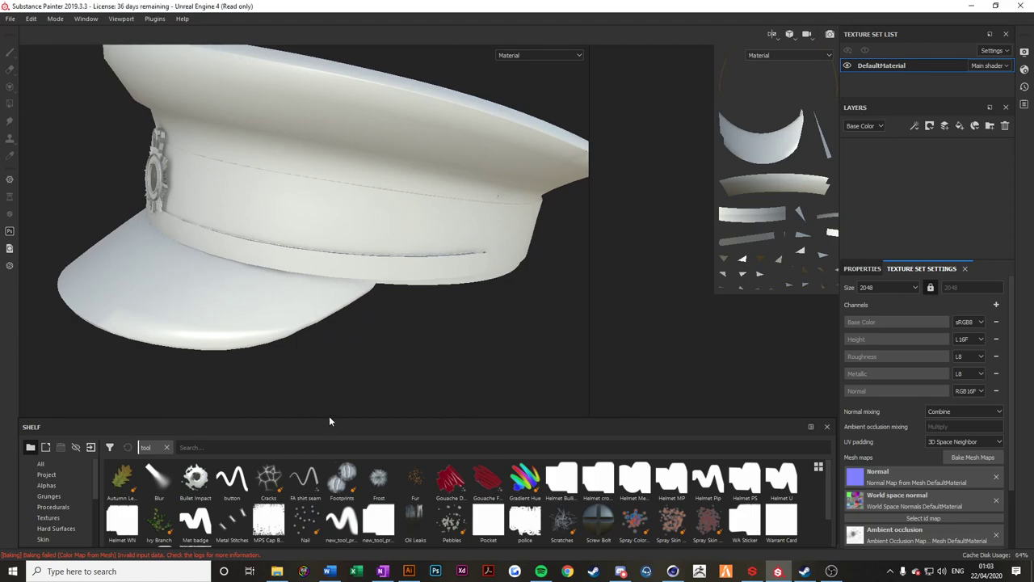
drag(333, 418, 332, 387)
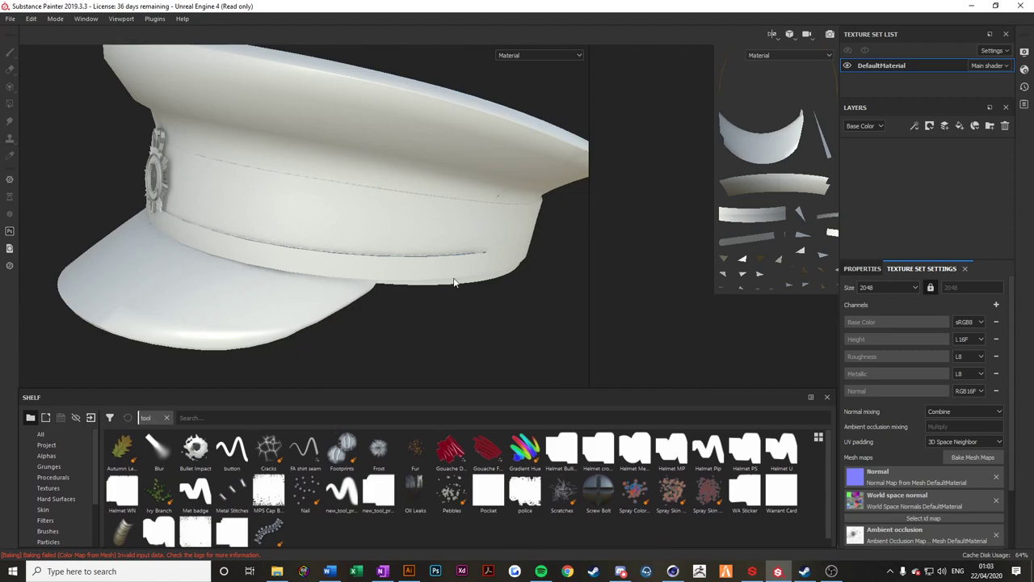
alt+drag(372, 291, 439, 172)
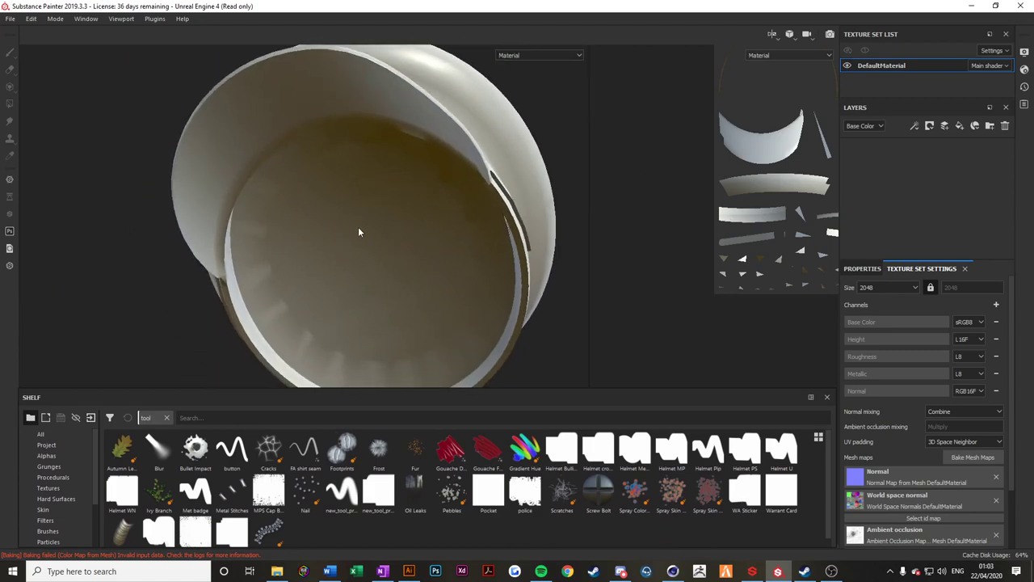
alt+drag(340, 76, 363, 308)
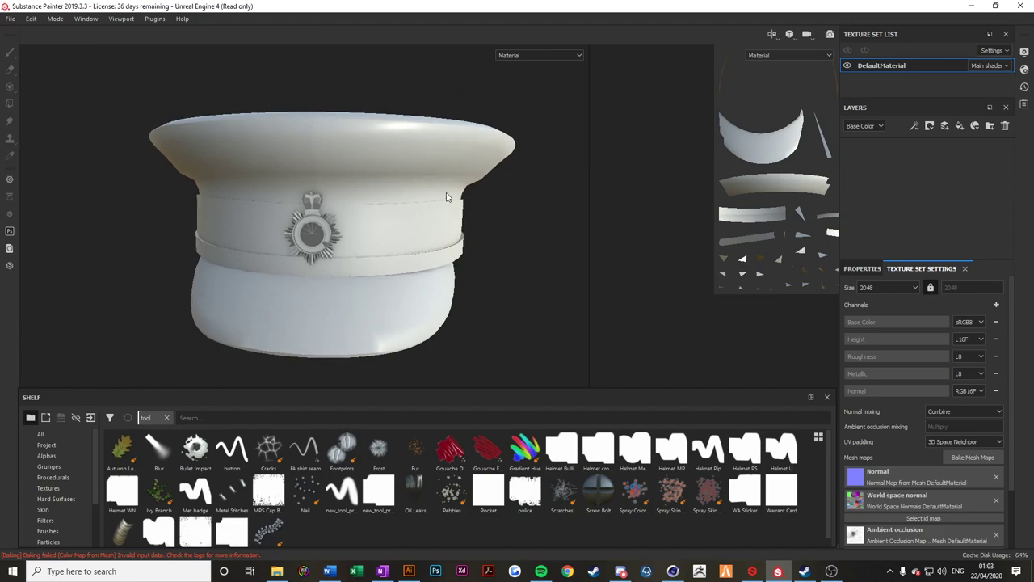
alt+drag(372, 172, 419, 209)
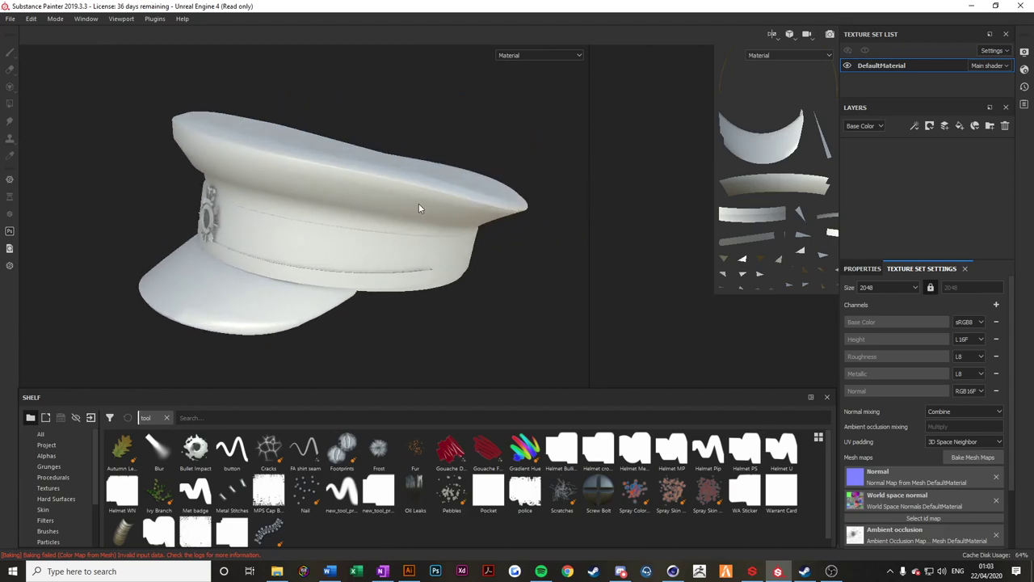
scroll(424, 242, up, 3)
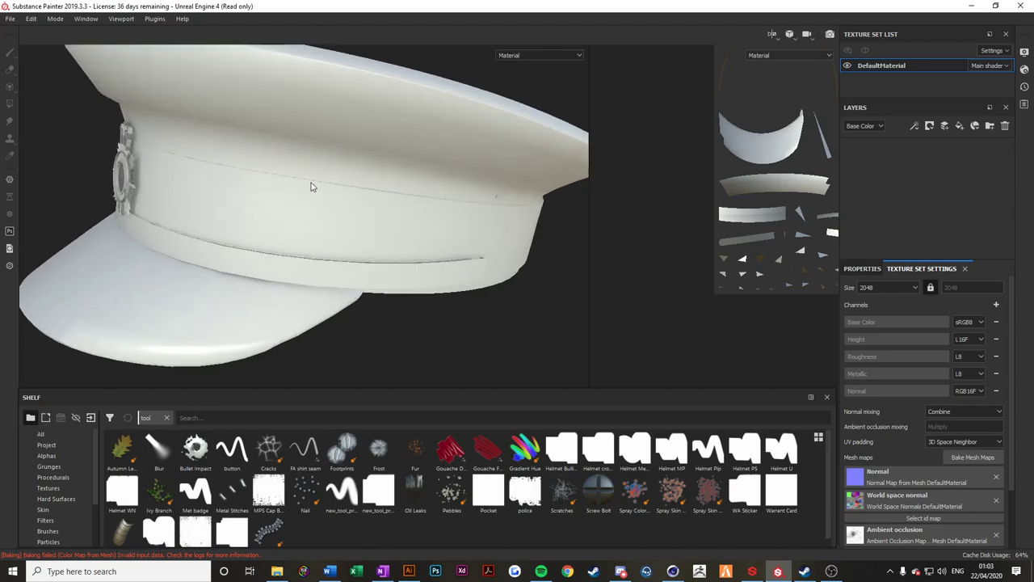
alt+drag(311, 187, 326, 247)
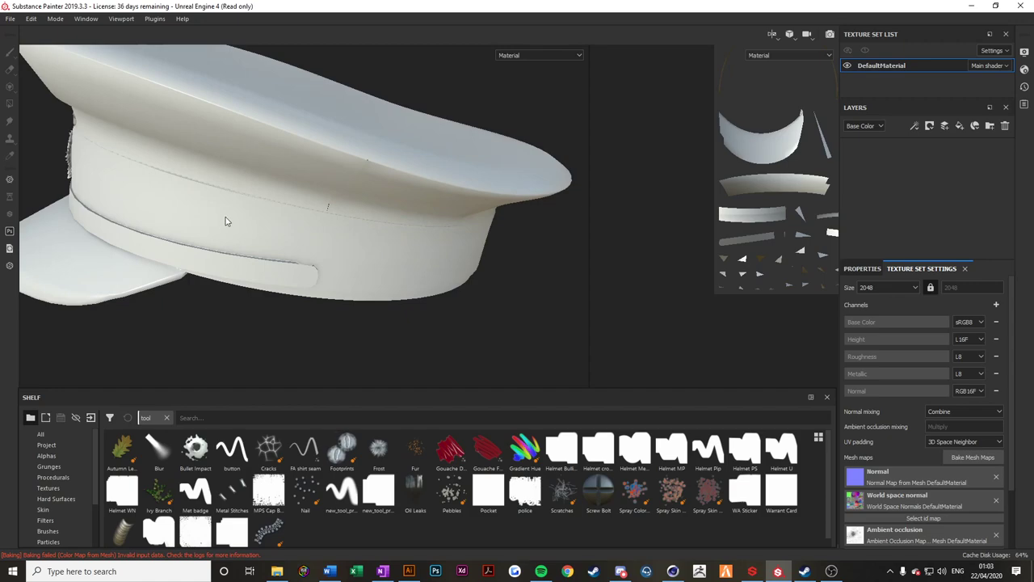
alt+drag(192, 182, 373, 243)
Widen the 2D view and examine the badge's island in the UV layout.
drag(588, 224, 420, 226)
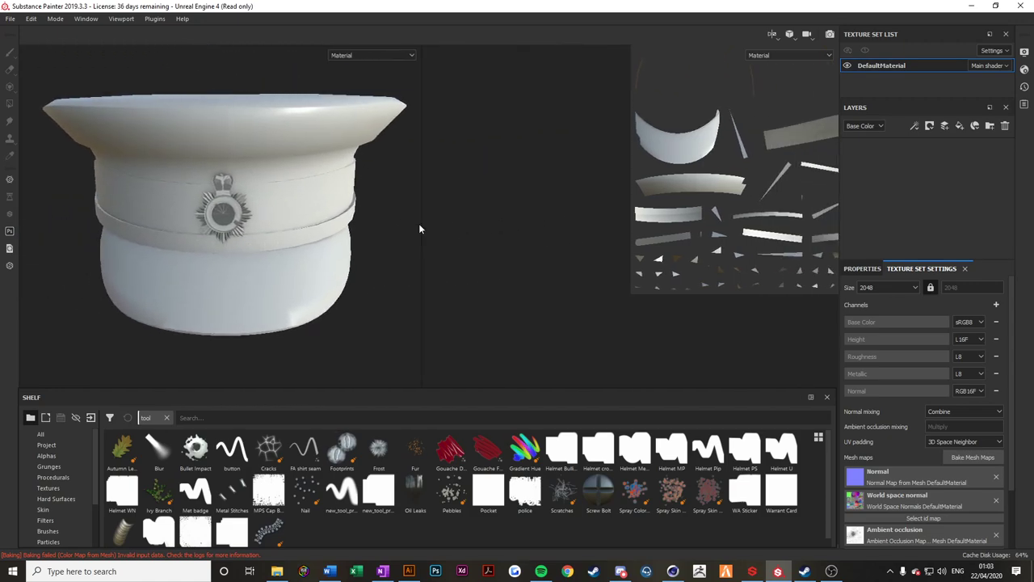
scroll(735, 203, down, 3)
scroll(722, 145, up, 8)
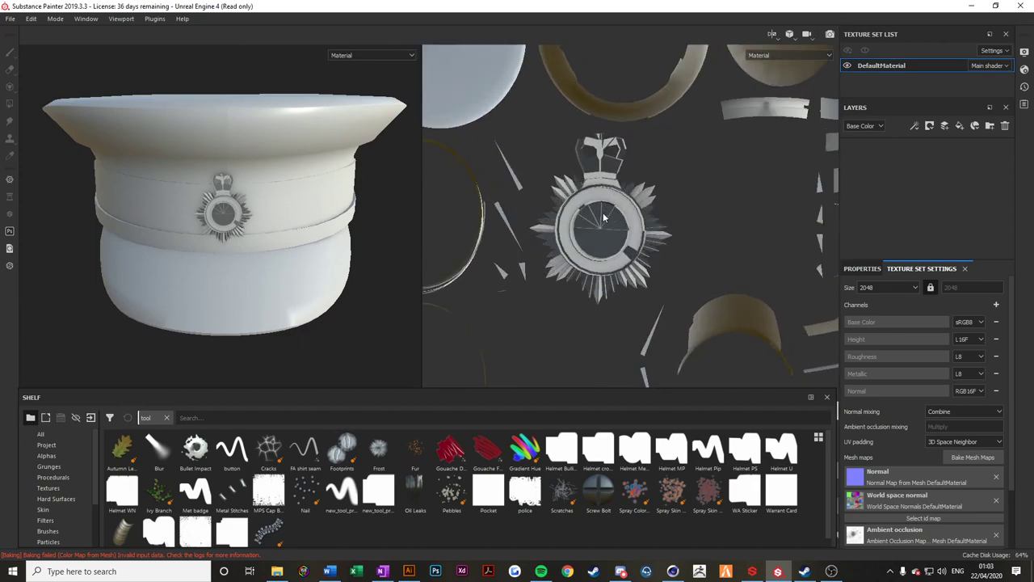
Check the texture set's properties and settings, and show the Materials category in the shelf.
click(860, 269)
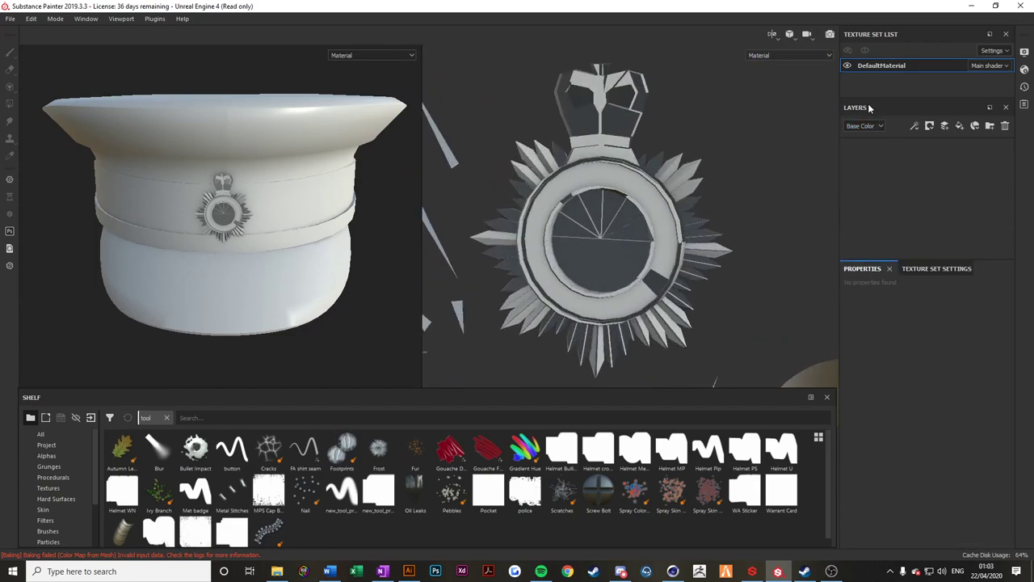
click(933, 269)
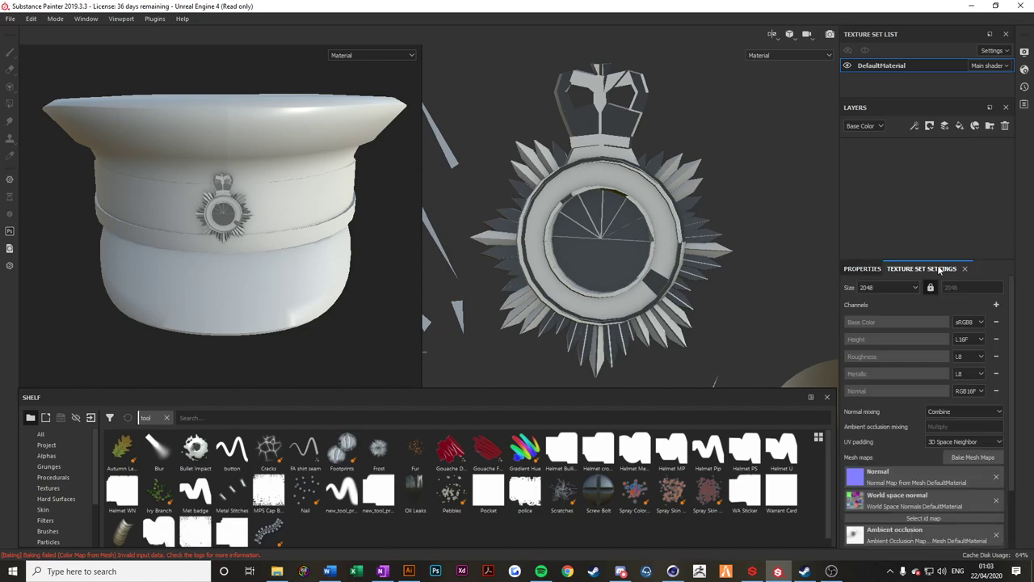
click(862, 269)
scroll(65, 514, down, 2)
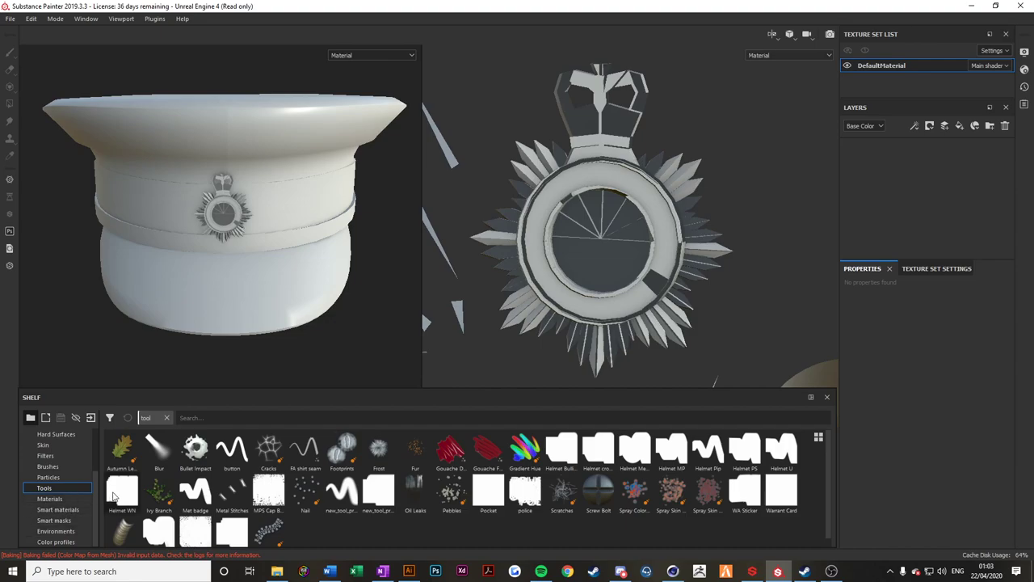
click(57, 497)
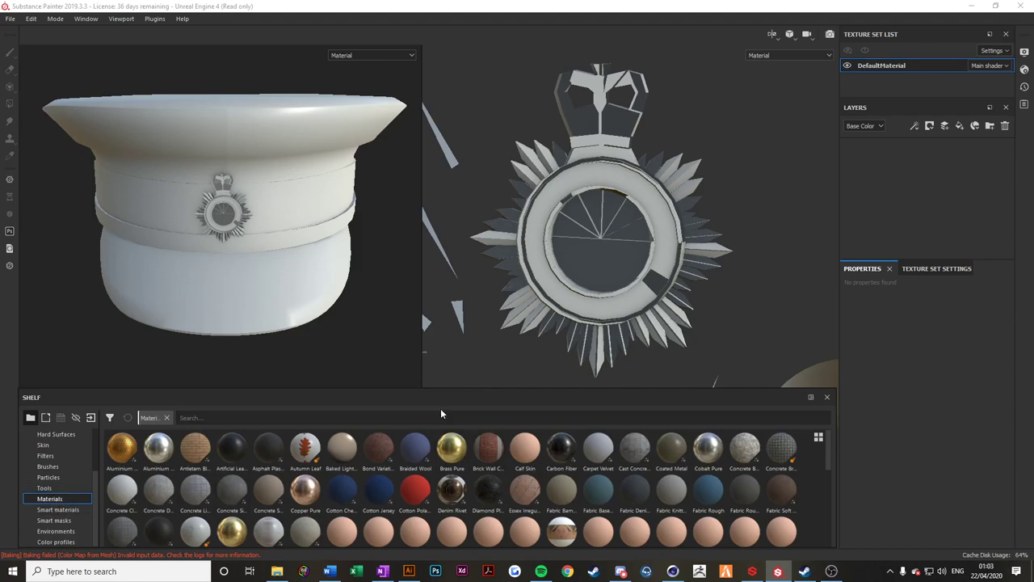
Enlarge the shelf and browse the material presets, previewing fabric and leather options for the cap.
drag(445, 387, 445, 335)
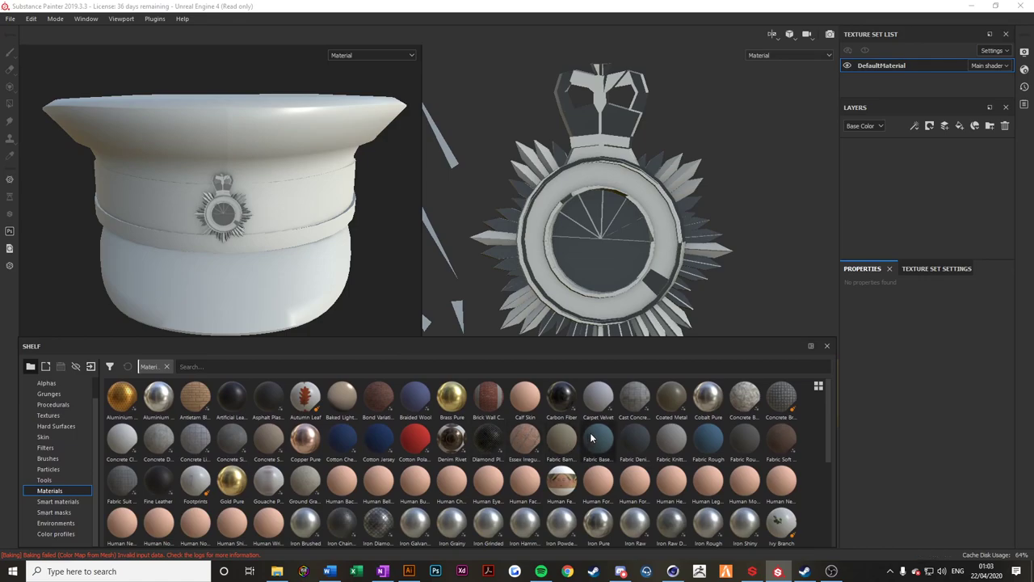
mouse_move(595, 438)
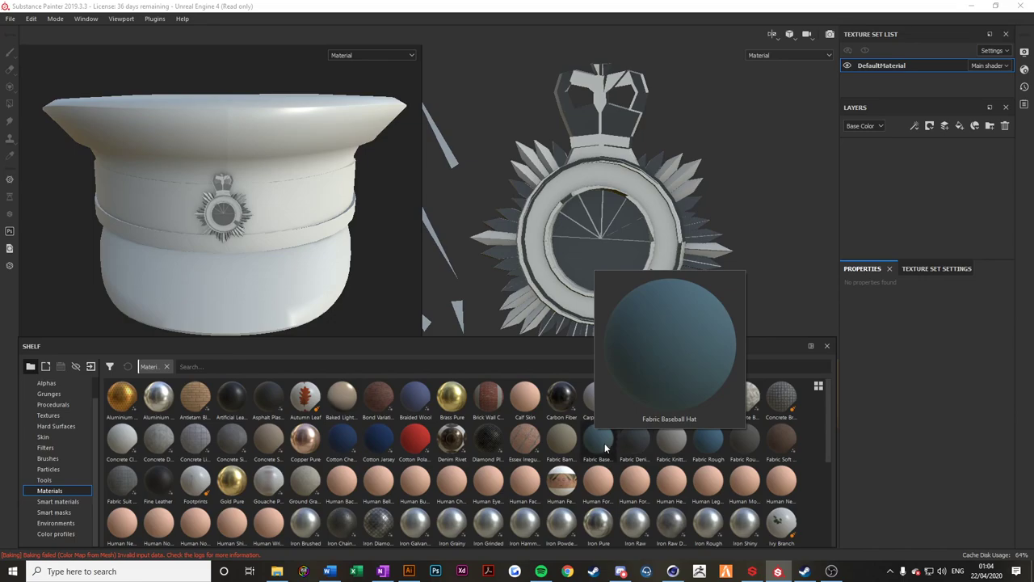
mouse_move(639, 450)
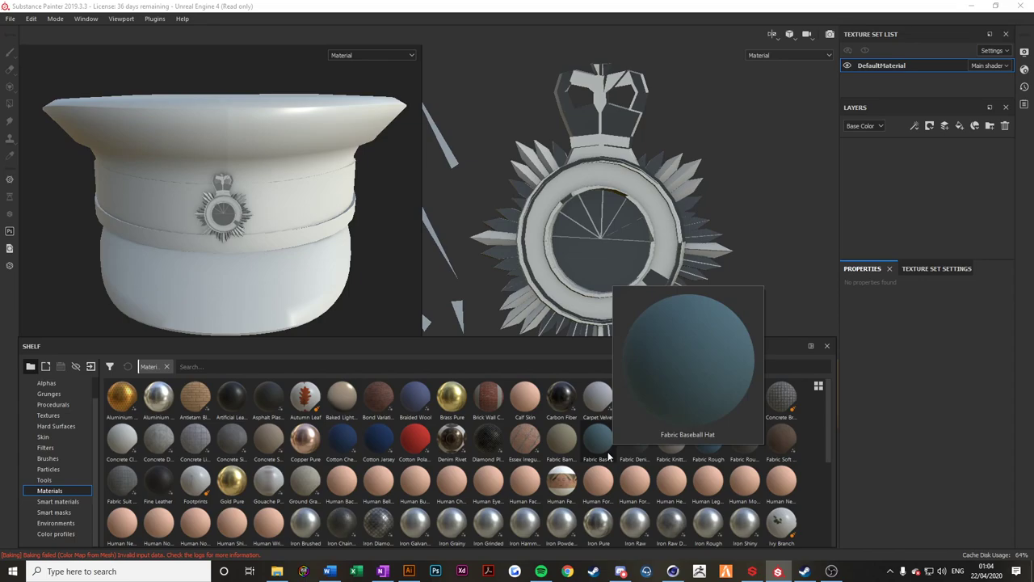
scroll(242, 441, down, 5)
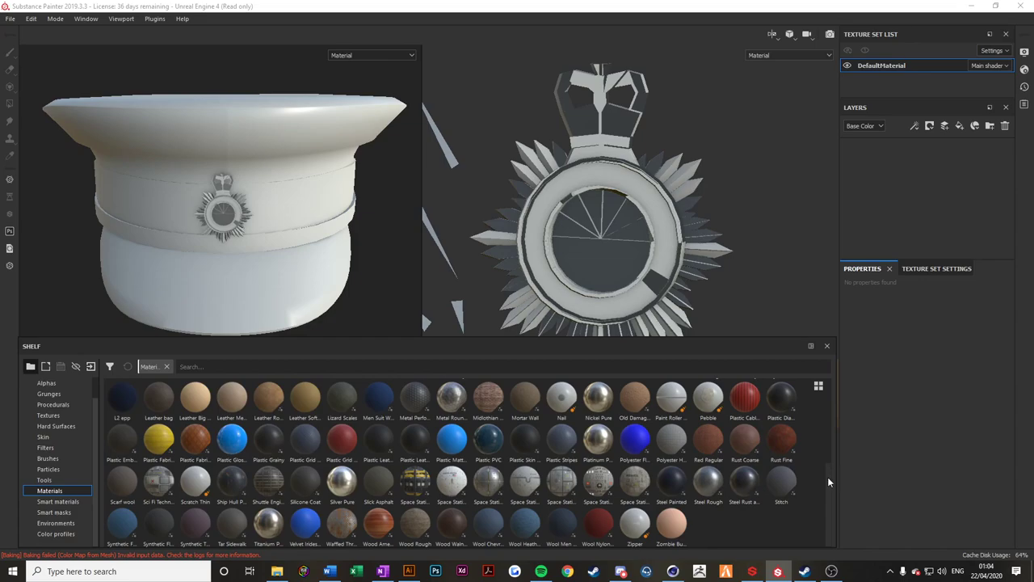
scroll(827, 484, up, 1)
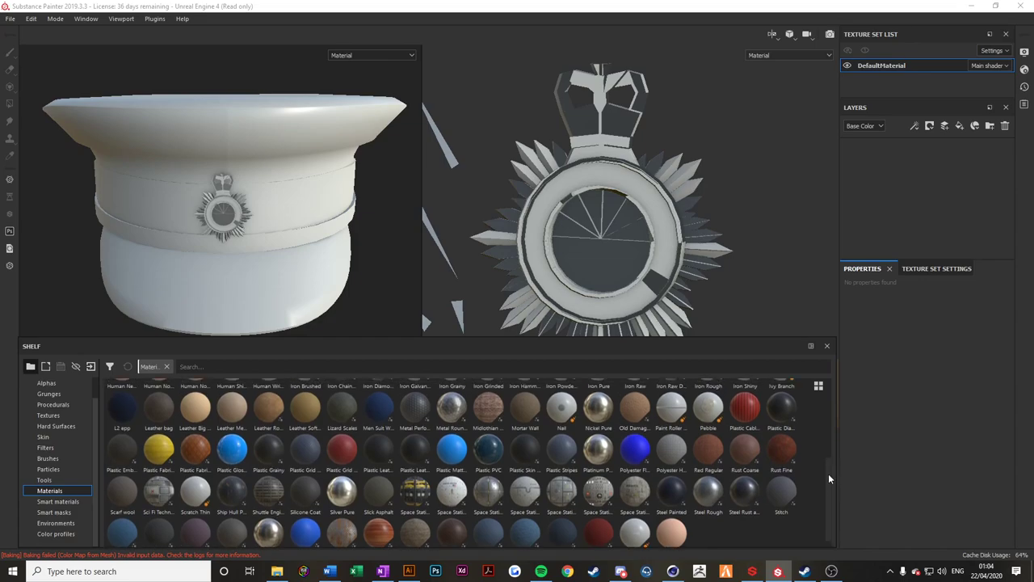
scroll(828, 475, down, 1)
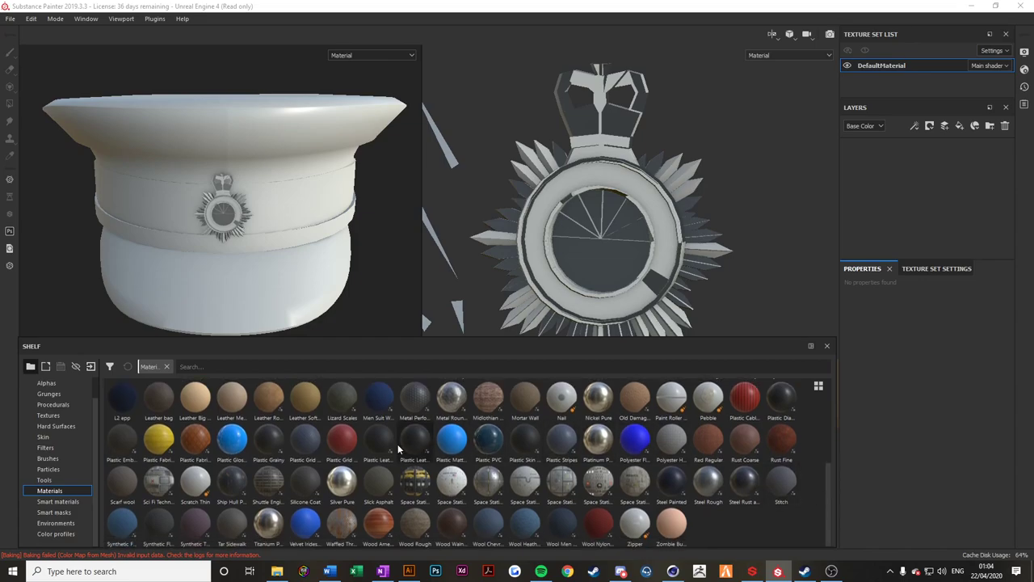
mouse_move(397, 449)
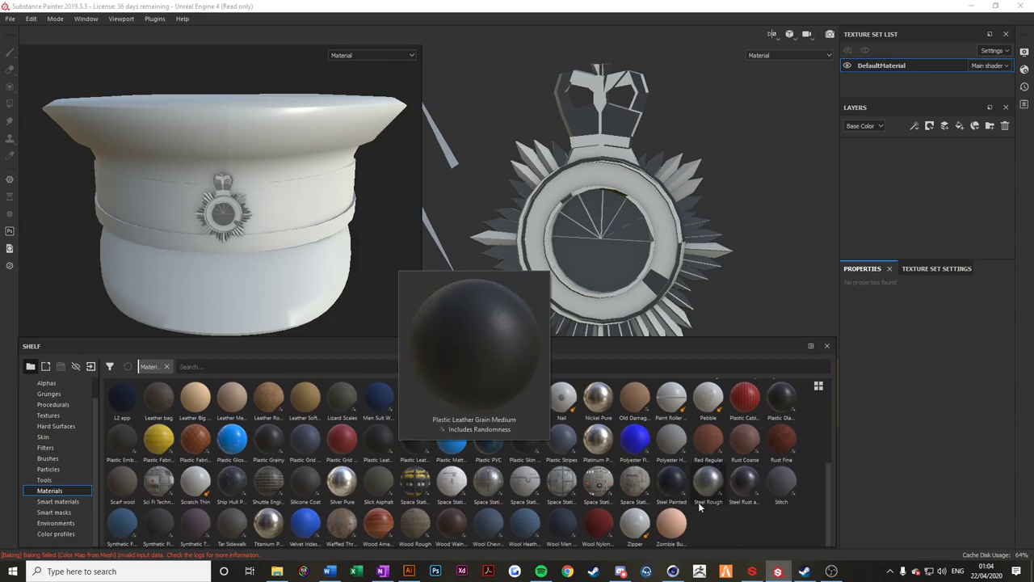
scroll(697, 504, up, 5)
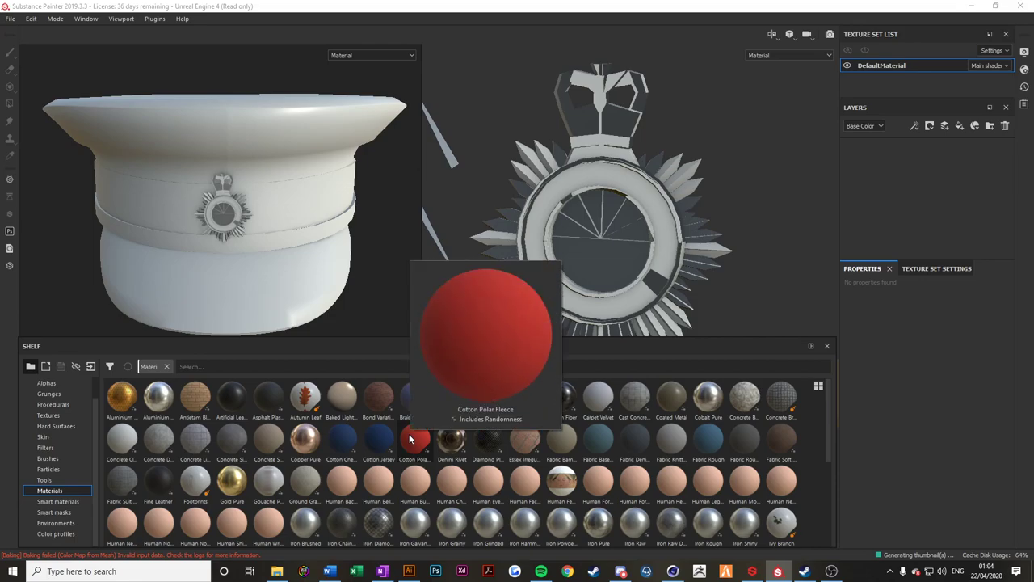
Add the Cotton Polar Fleece material as a fill layer on the cap and give the layer a black mask.
drag(410, 439, 885, 168)
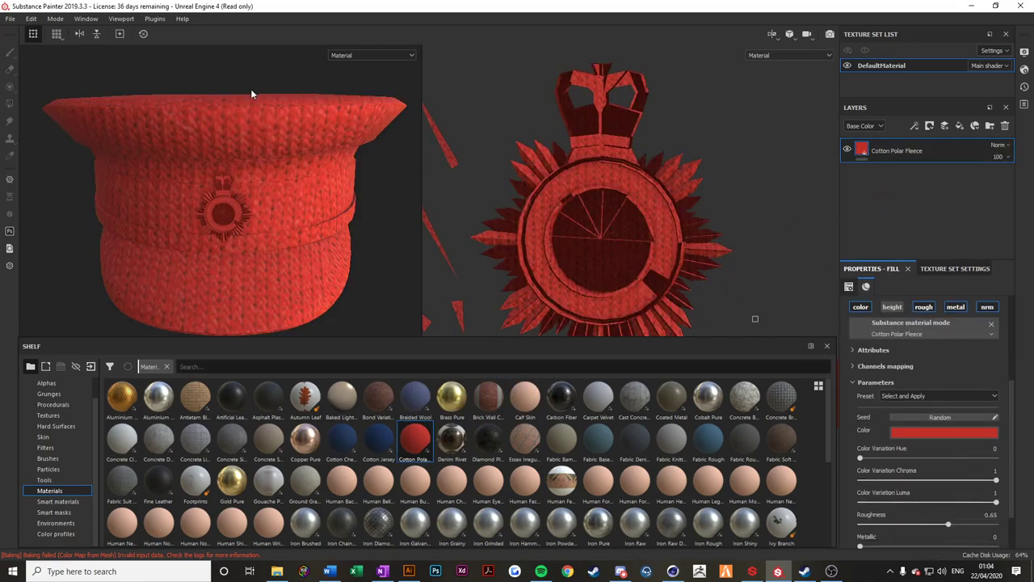
alt+drag(235, 261, 316, 226)
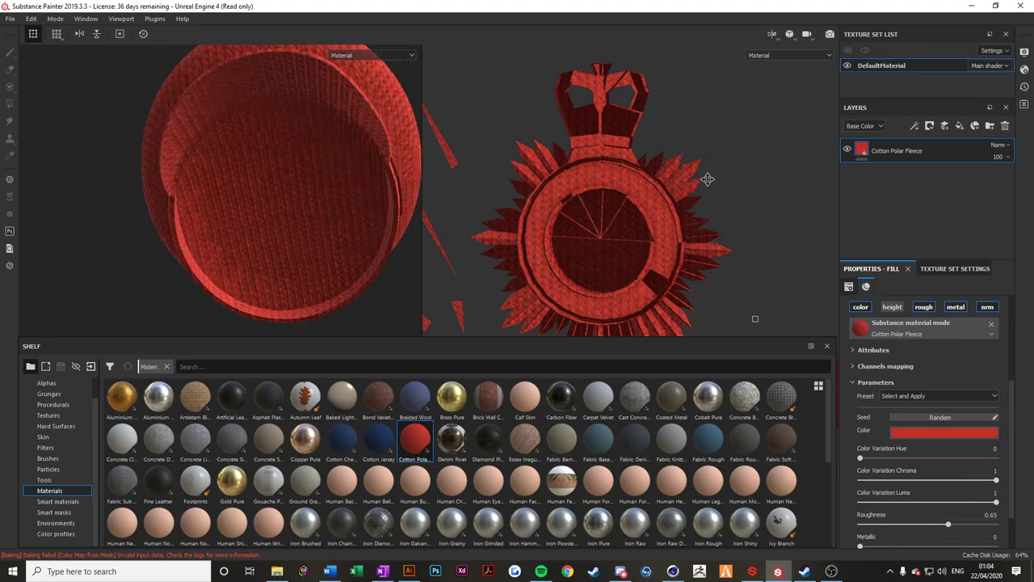
scroll(690, 192, down, 5)
alt+middle_drag(709, 164, 606, 319)
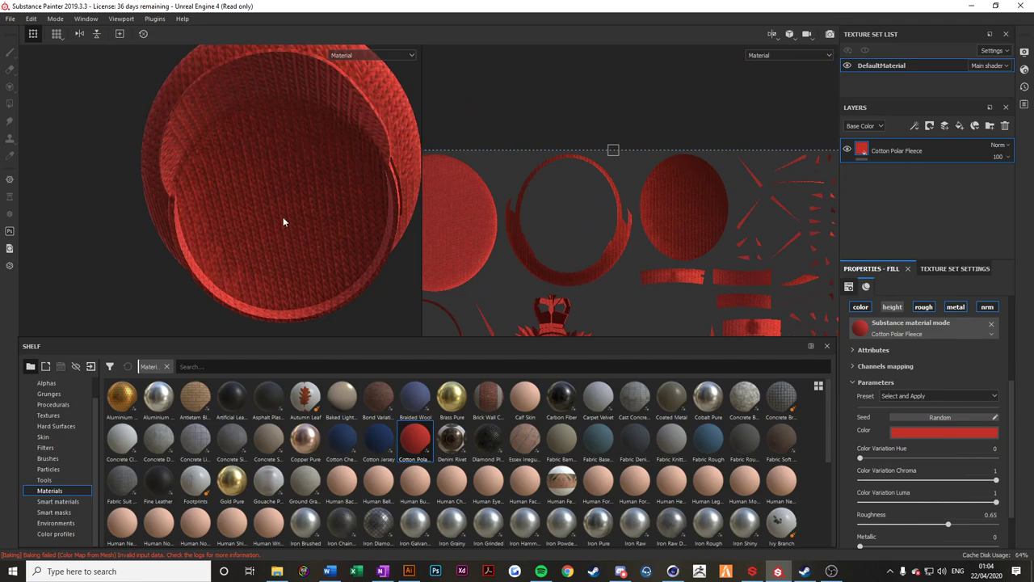
right_click(941, 150)
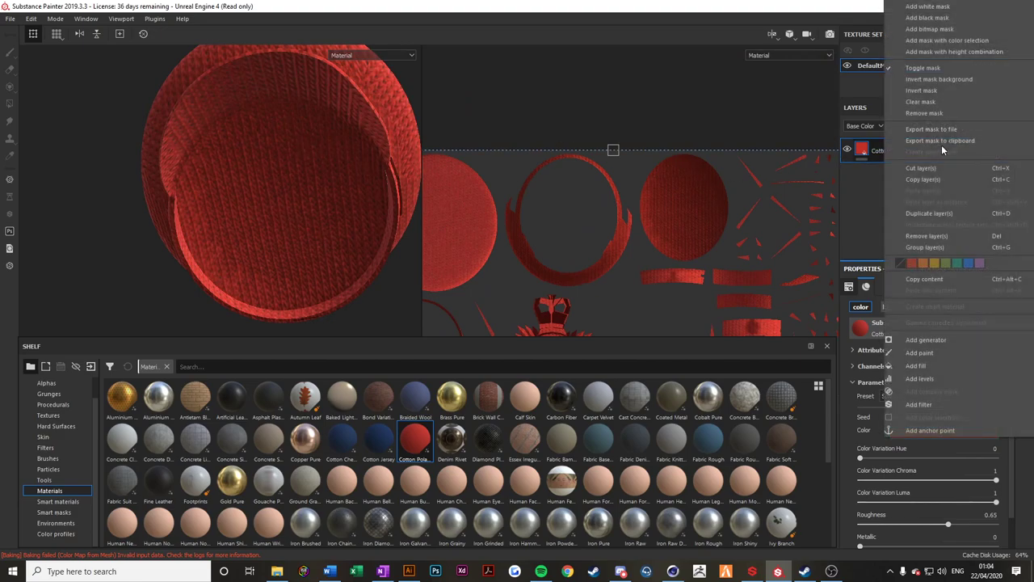
click(938, 16)
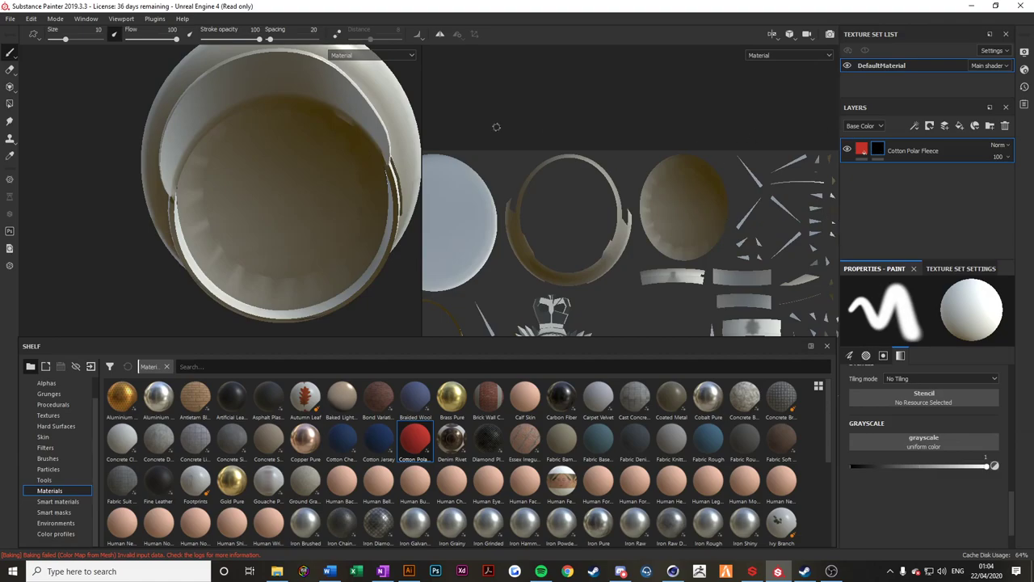
Polygon-fill the oval UV island of the cap's inner lining in white on the fleece layer's mask.
click(10, 105)
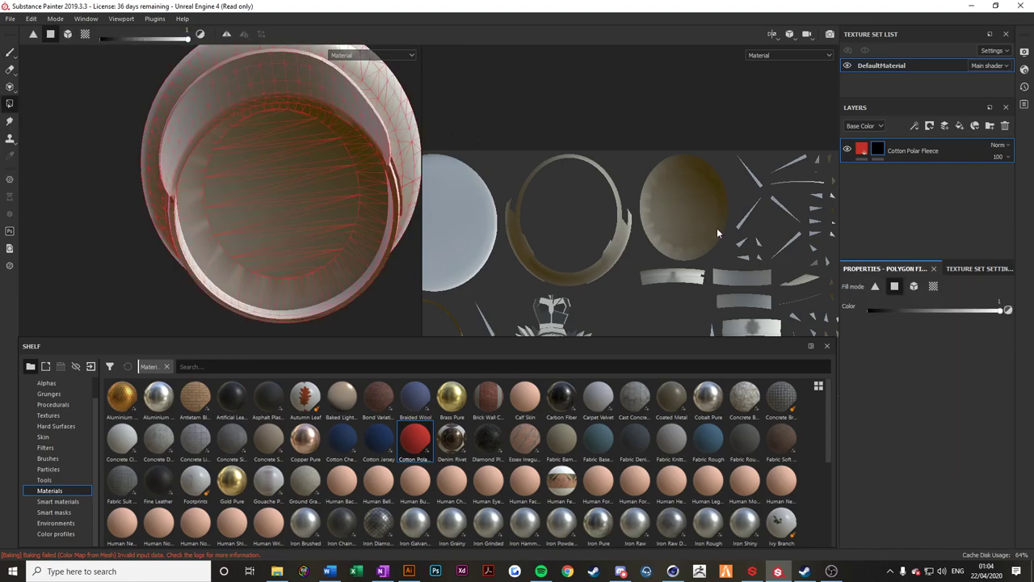
alt+middle_drag(717, 260, 645, 271)
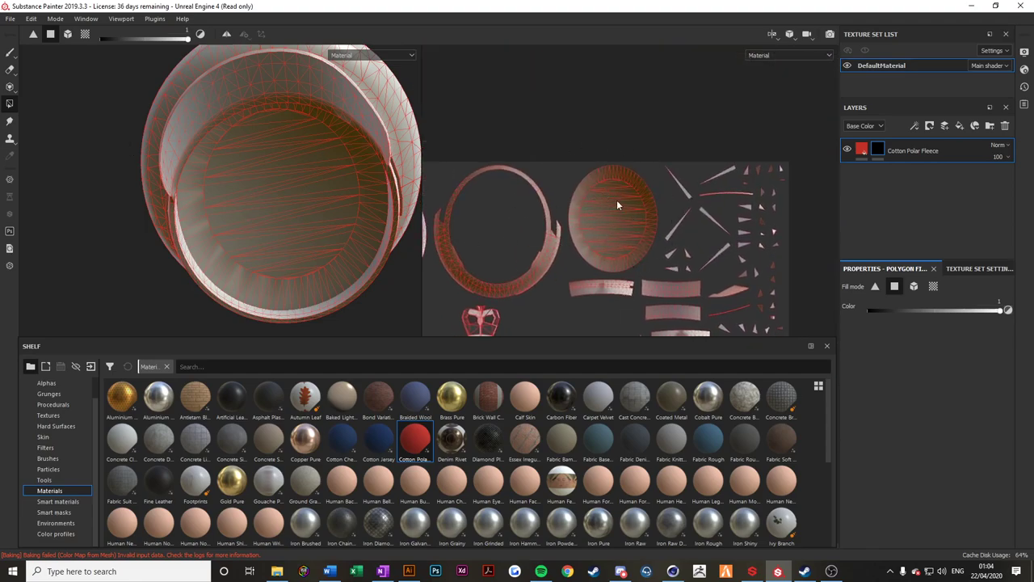
drag(571, 159, 649, 268)
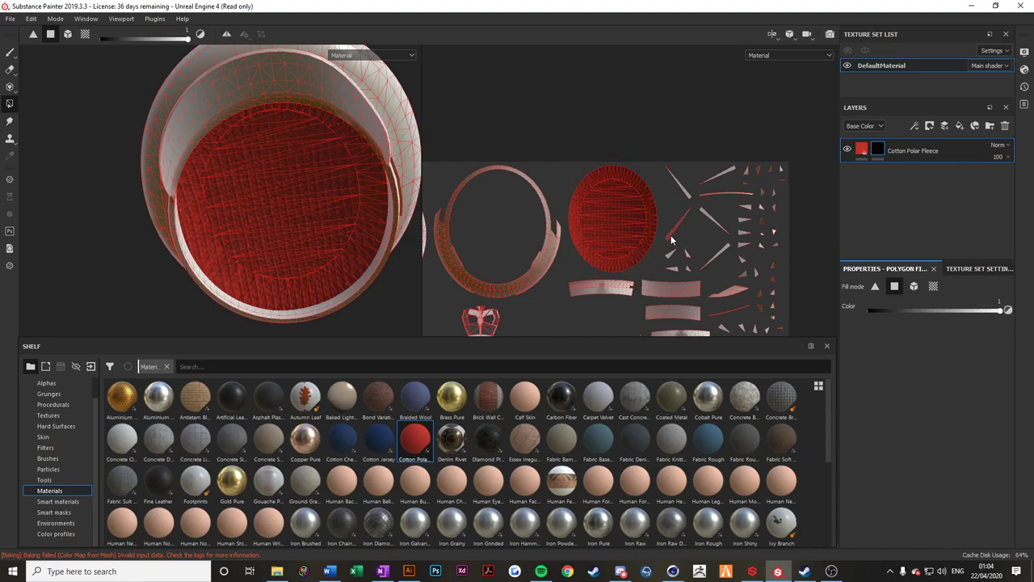
Remove the stray sliver island beside the lining oval from the fleece mask by filling it with black.
scroll(667, 235, up, 3)
scroll(667, 236, up, 2)
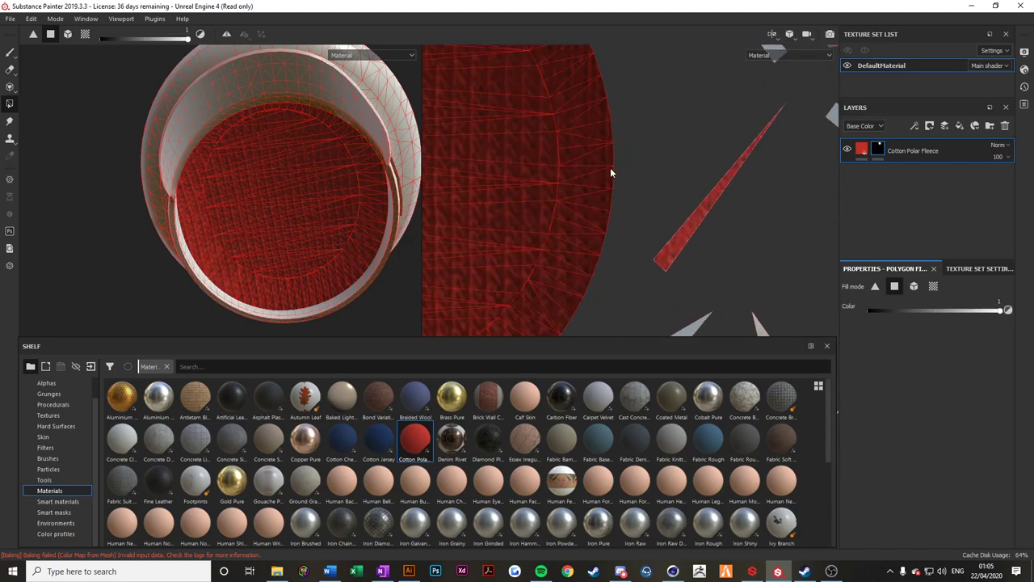
scroll(598, 142, down, 2)
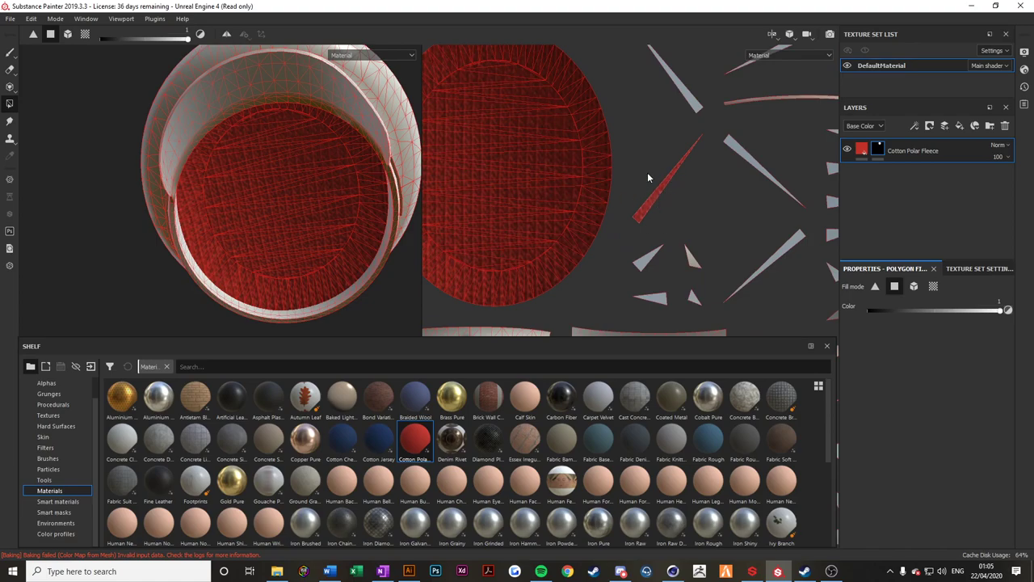
key(x)
click(647, 209)
key(x)
scroll(638, 215, down, 4)
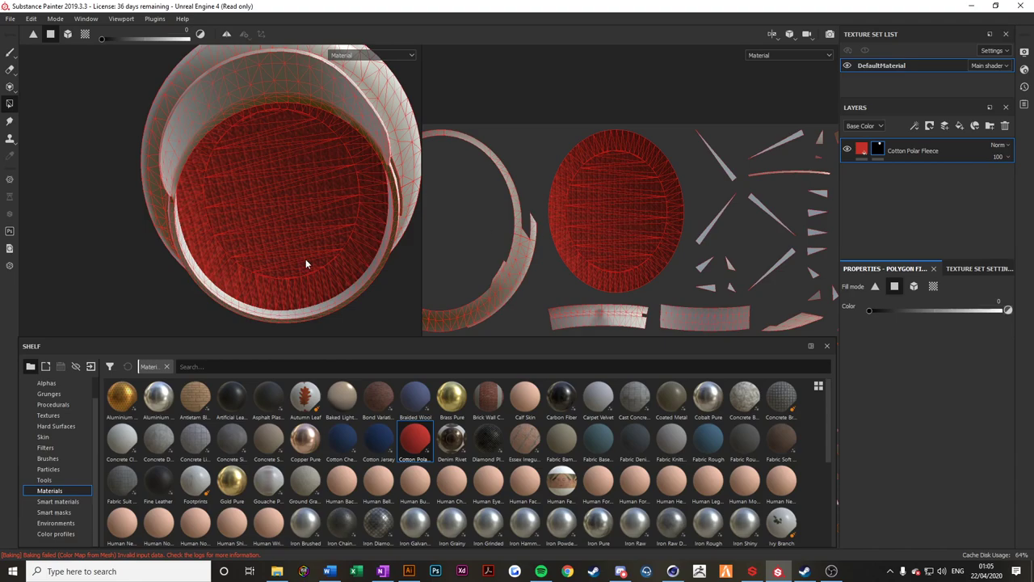
Set the UV scale of the Cotton Polar Fleece fill to -7.73.
click(854, 145)
scroll(355, 219, up, 4)
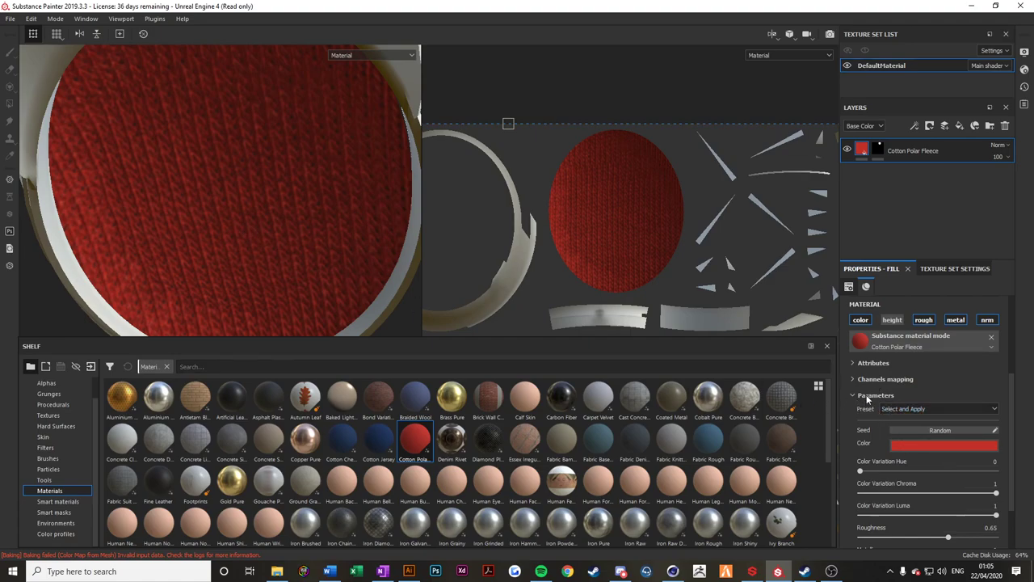
scroll(921, 480, up, 3)
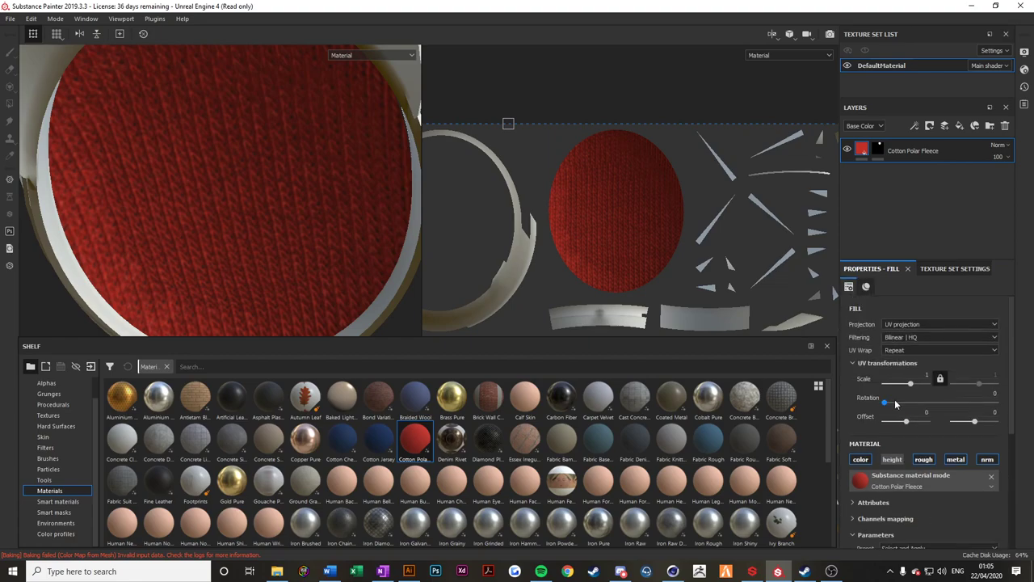
drag(911, 383, 897, 385)
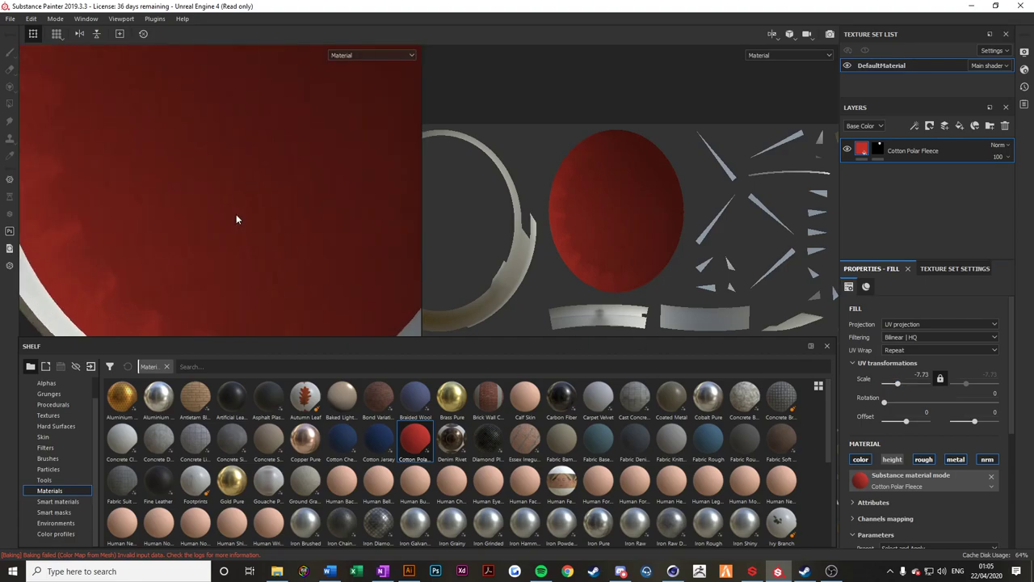
scroll(244, 216, down, 5)
alt+drag(247, 227, 267, 284)
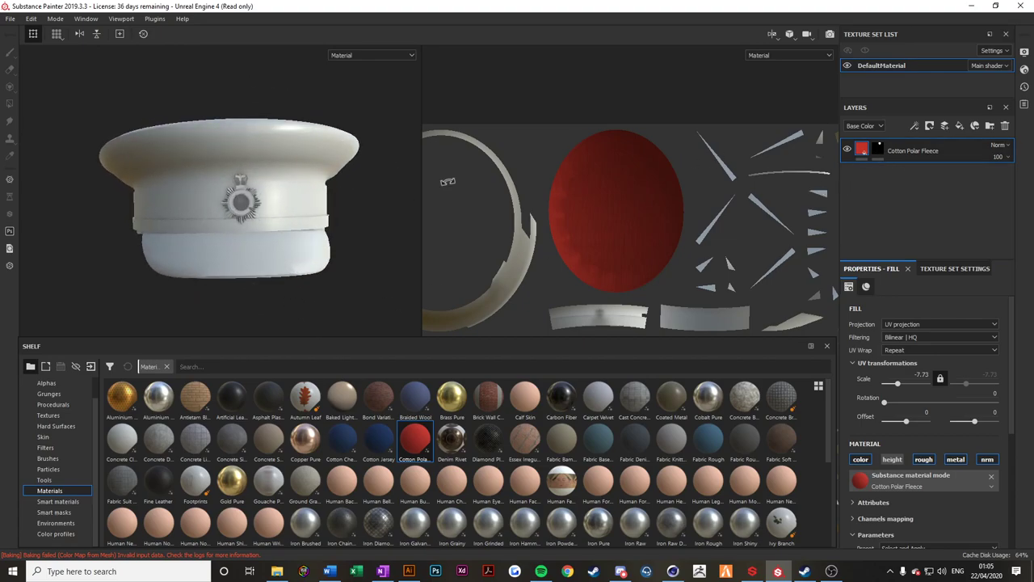
Duplicate the Cotton Polar Fleece layer and clear the copy's mask.
scroll(304, 156, up, 3)
scroll(304, 155, up, 2)
scroll(512, 219, up, 6)
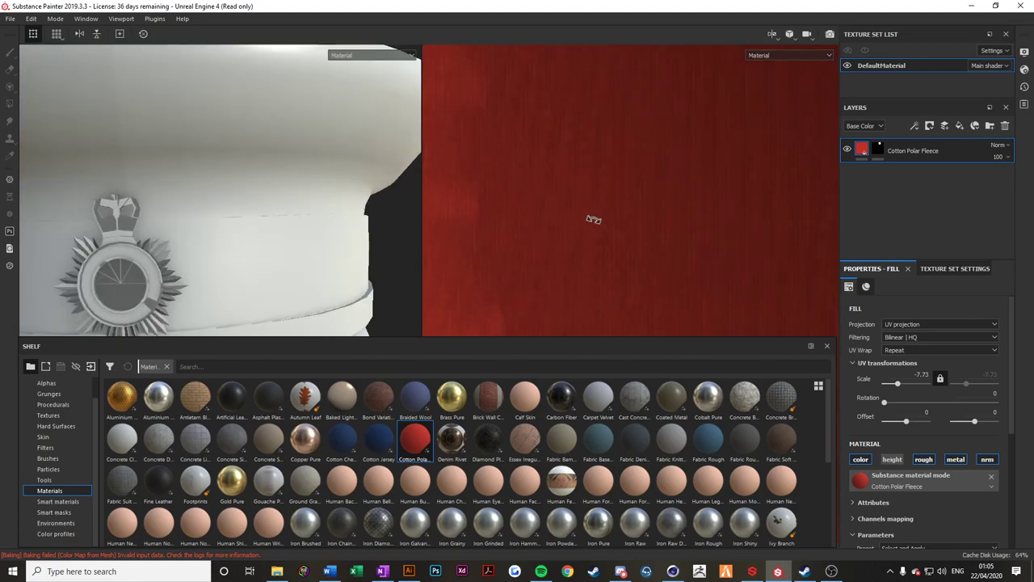
scroll(594, 224, down, 5)
right_click(879, 149)
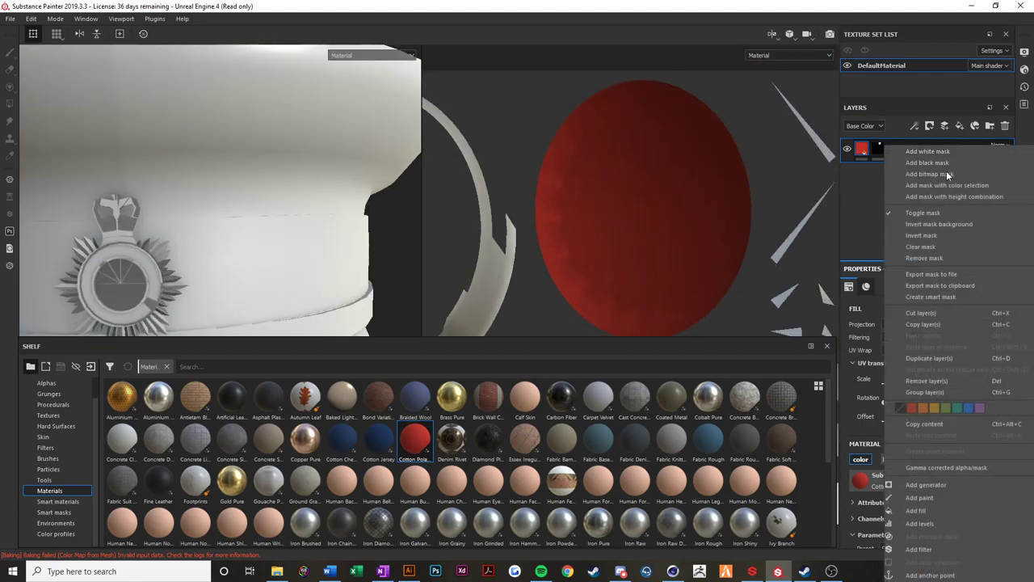
click(938, 358)
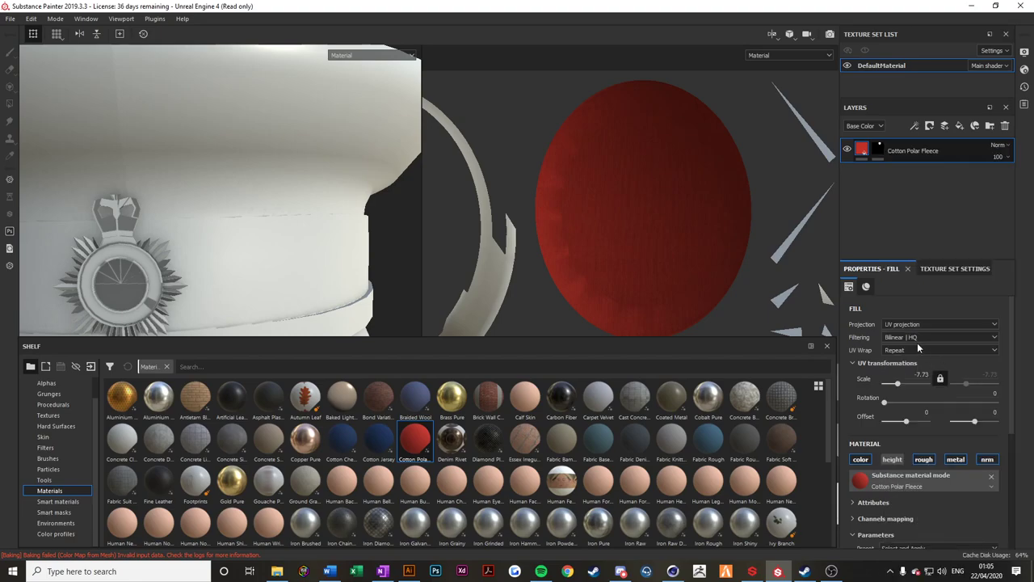
click(878, 150)
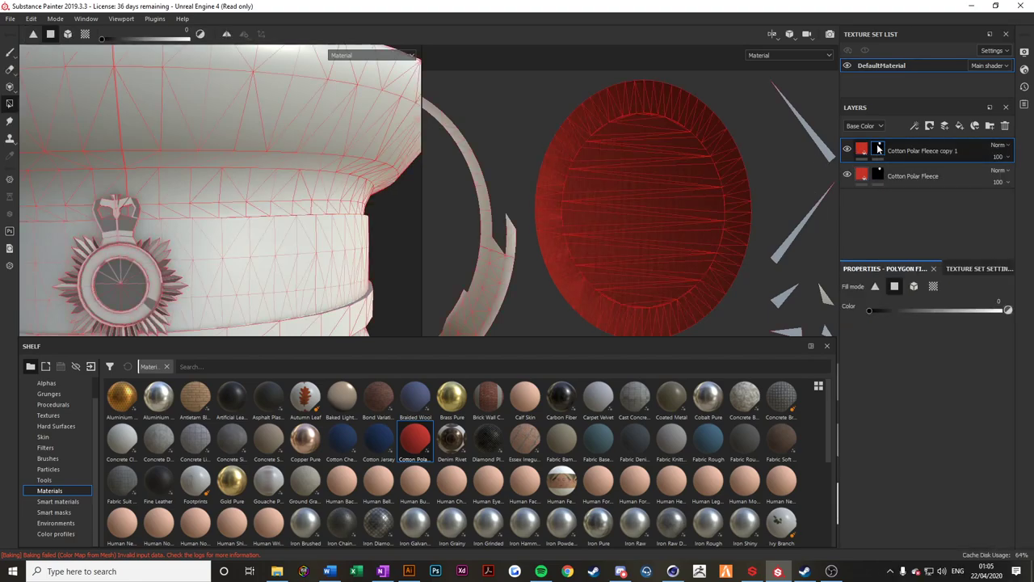
right_click(879, 149)
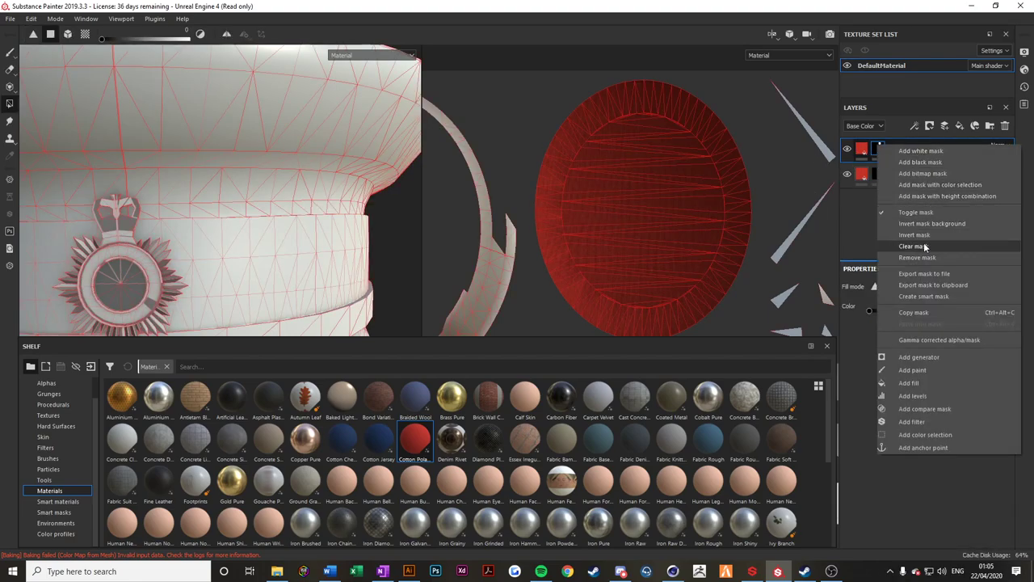
click(914, 245)
Change the duplicated fleece layer's color to bright green, RGB 0.224, 0.814, 0.105.
click(862, 149)
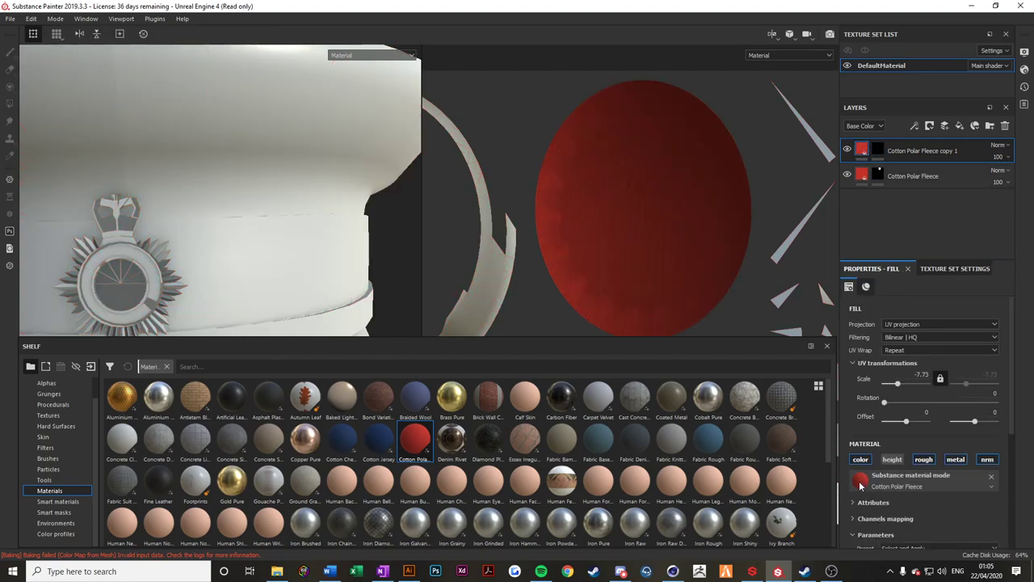
scroll(889, 475, down, 5)
click(925, 378)
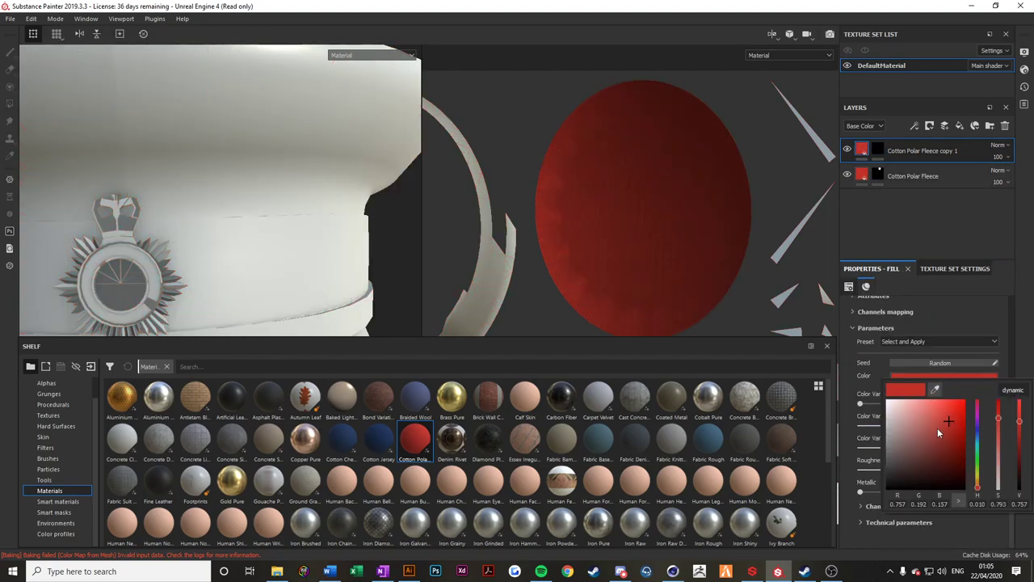
click(947, 312)
mouse_move(867, 152)
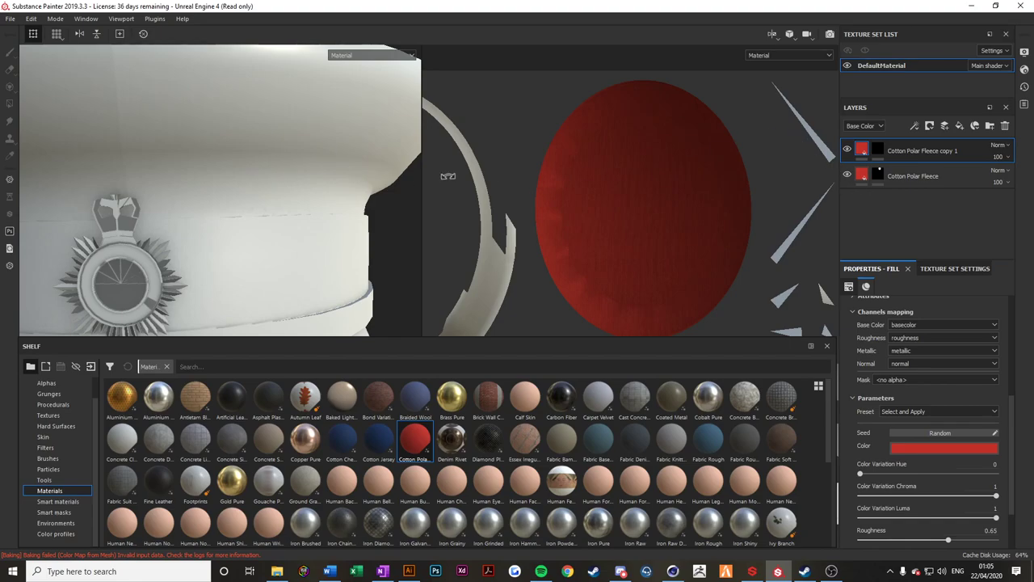
click(944, 448)
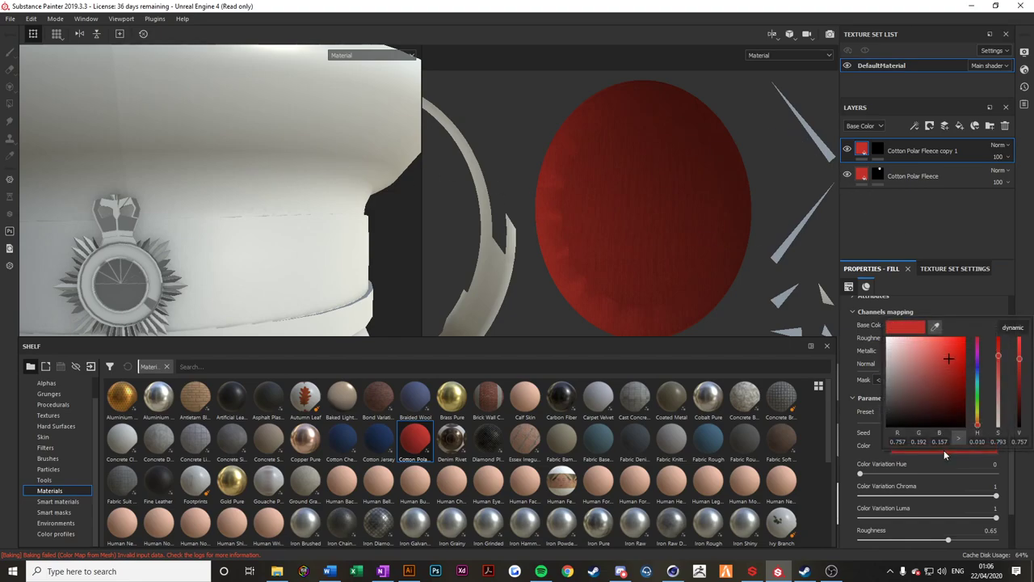
click(976, 401)
click(957, 355)
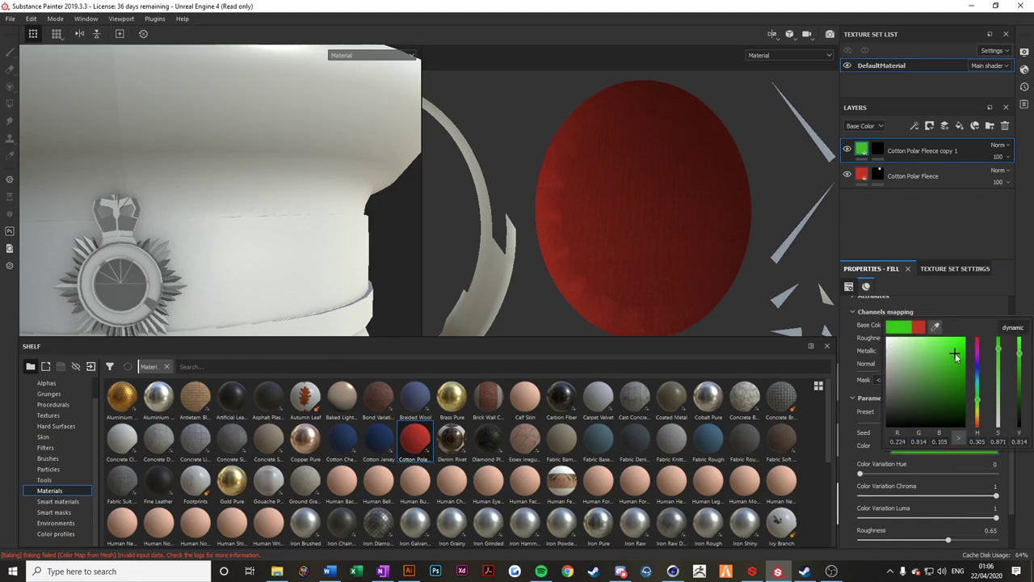
Fill the round crown-top island and the adjacent ring island with white in the green fleece layer's mask.
click(879, 151)
scroll(325, 180, down, 10)
alt+middle_drag(691, 210, 835, 143)
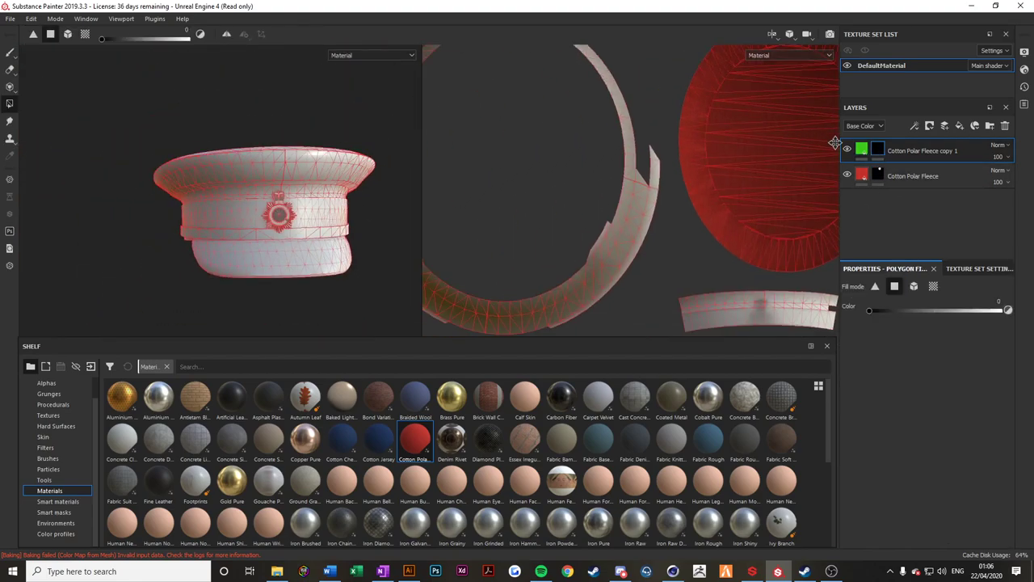
scroll(703, 215, down, 6)
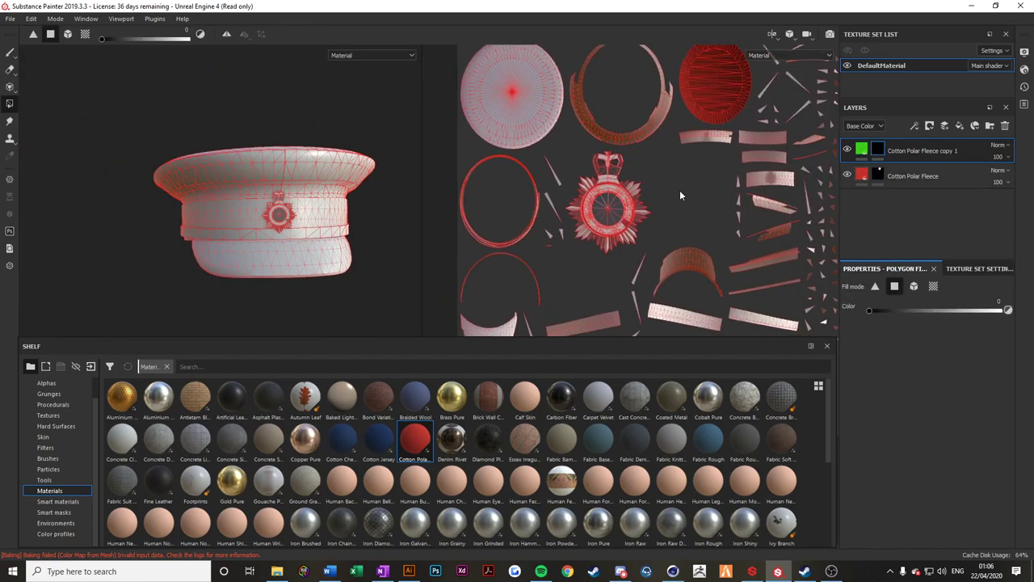
alt+middle_drag(534, 91, 587, 168)
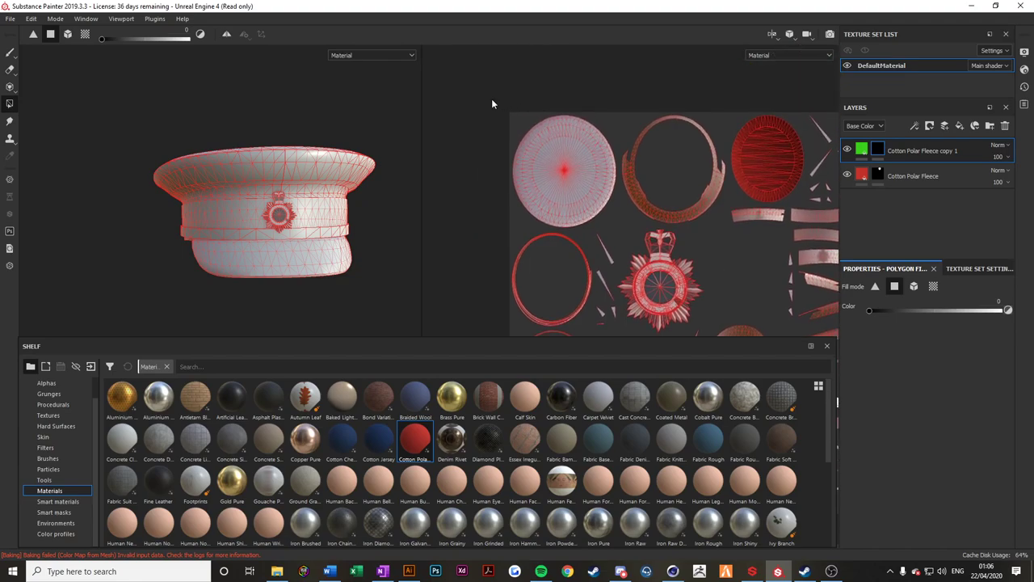
drag(561, 182, 602, 213)
key(x)
drag(492, 93, 617, 223)
alt+drag(320, 183, 317, 246)
drag(698, 203, 726, 218)
alt+middle_drag(726, 212, 727, 174)
alt+middle_drag(578, 285, 613, 197)
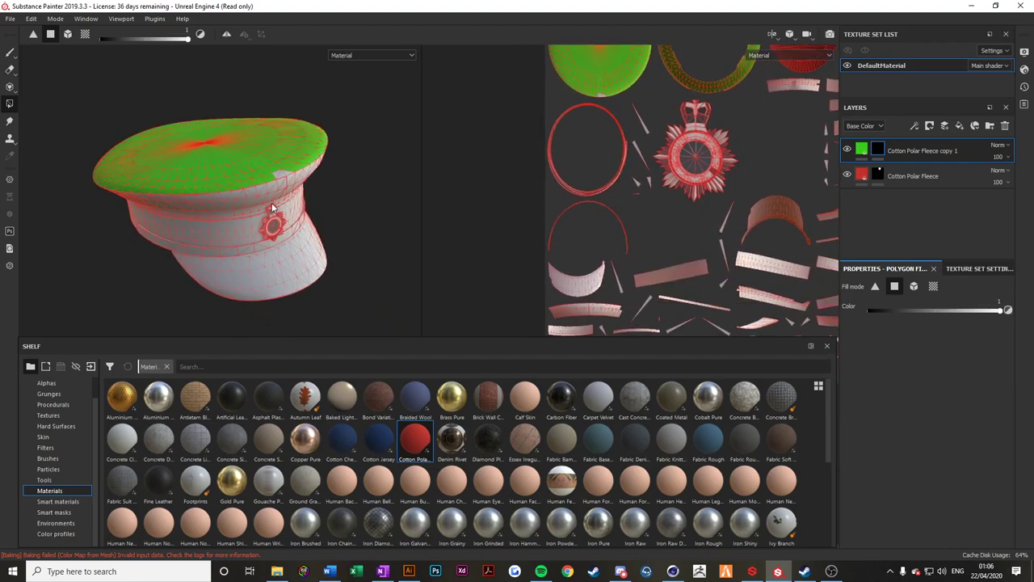
Clear the green fleece layer's mask and give the layer a white mask instead.
alt+middle_drag(623, 260, 612, 176)
alt+middle_drag(795, 236, 656, 229)
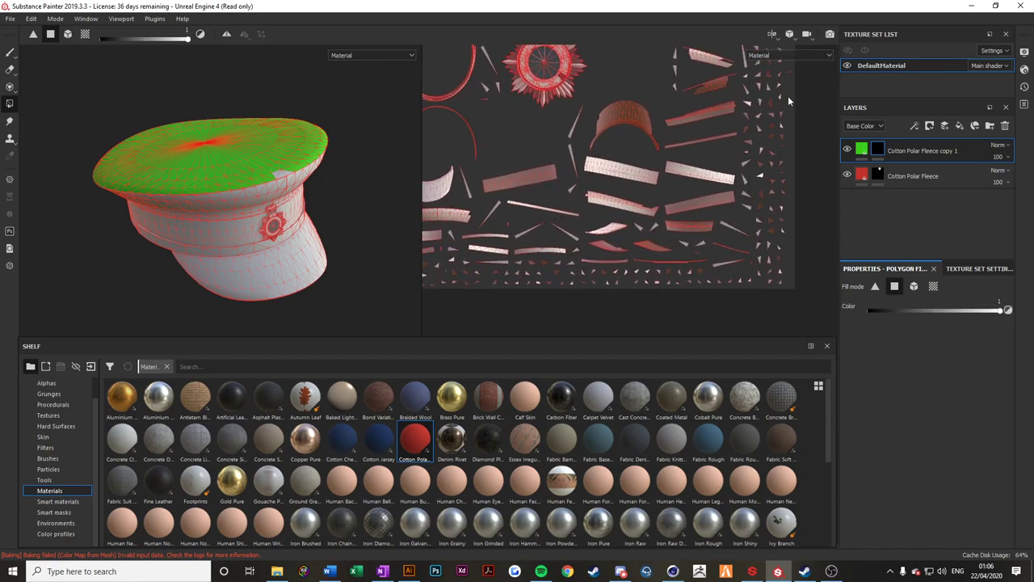
right_click(877, 149)
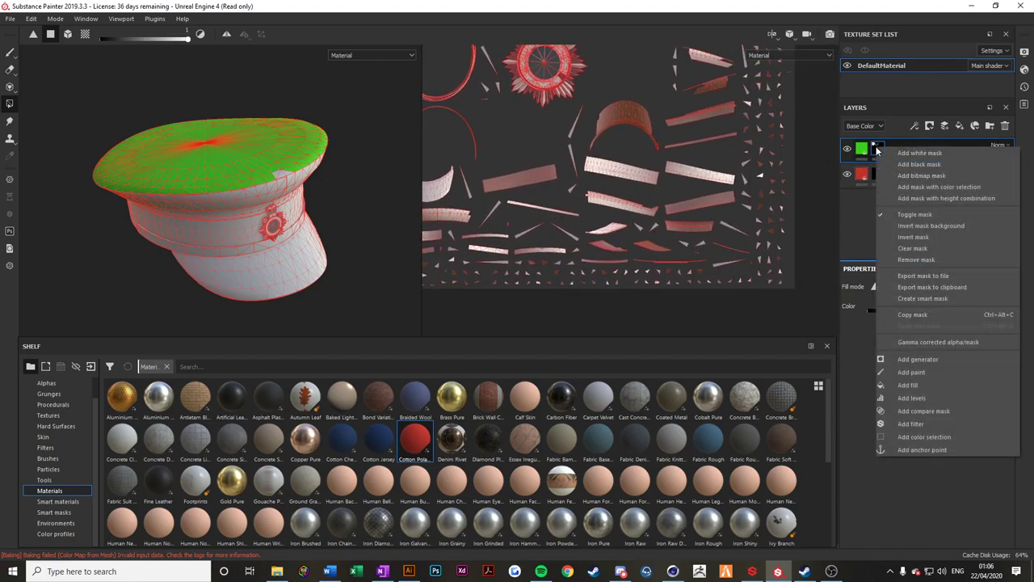
click(804, 202)
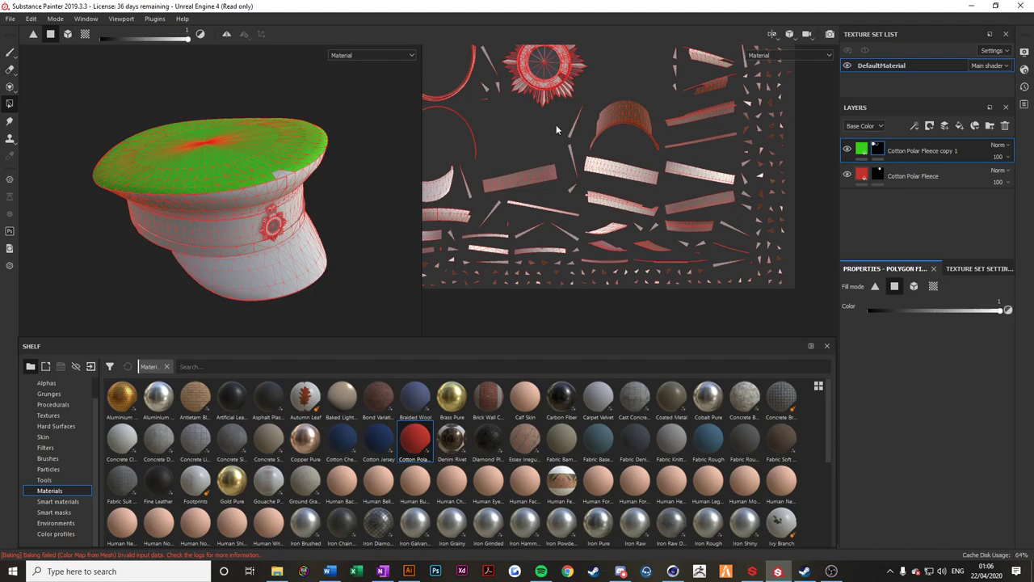
middle_drag(556, 129, 581, 268)
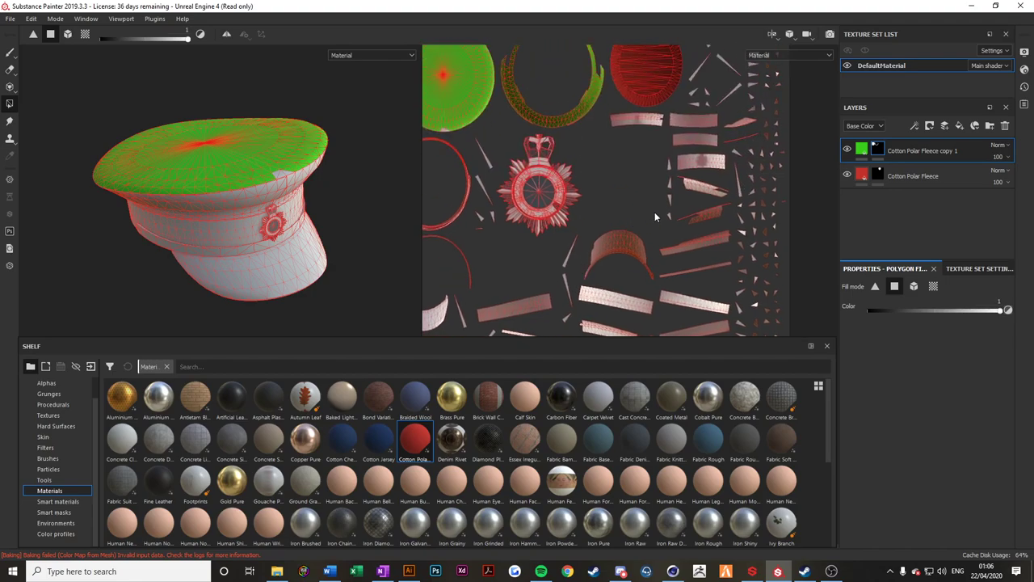
right_click(877, 150)
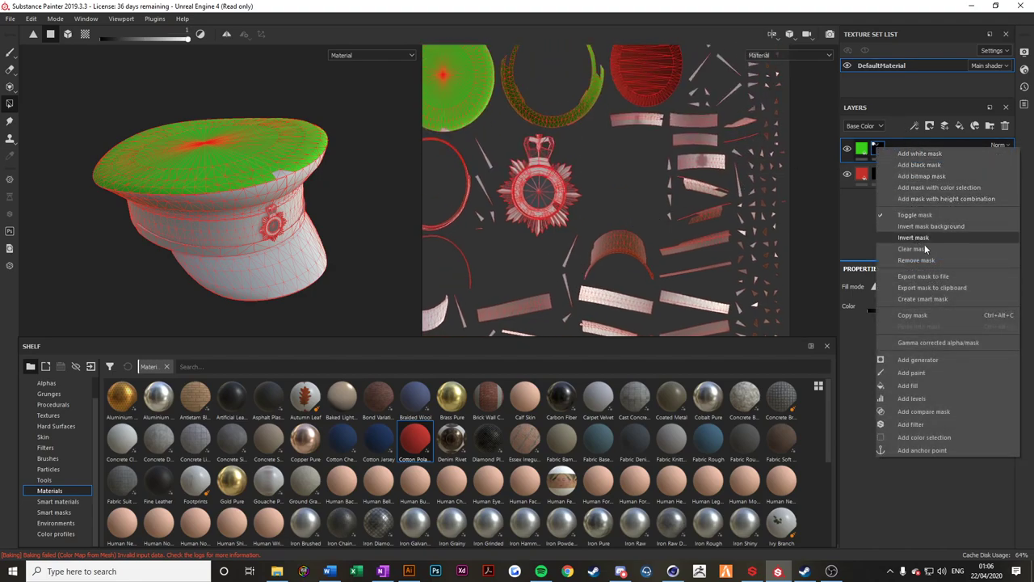
click(915, 248)
right_click(880, 150)
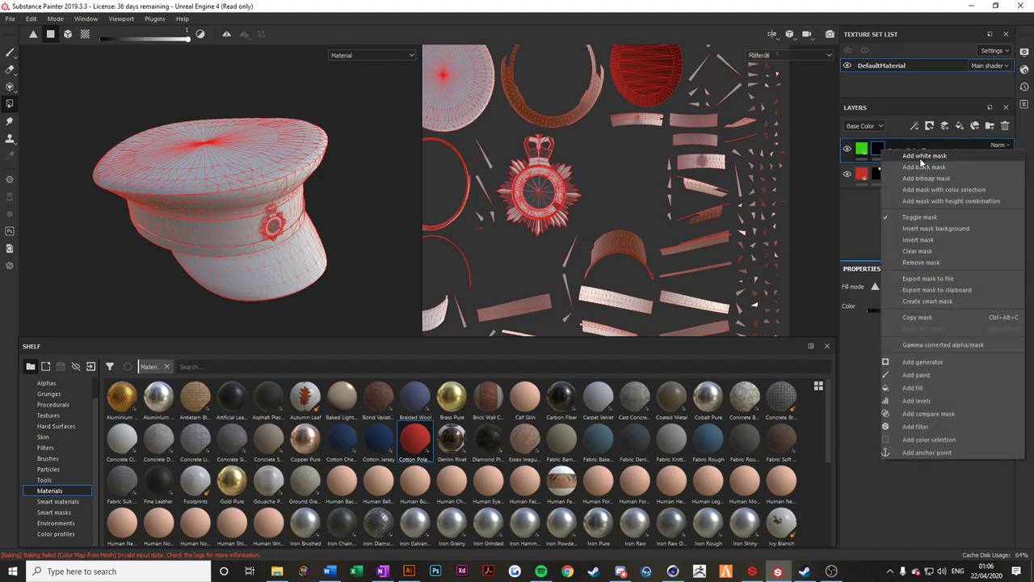
click(922, 157)
Remove the lining oval and the badge islands from the green fleece mask by filling them with black.
middle_drag(656, 104, 657, 170)
click(667, 151)
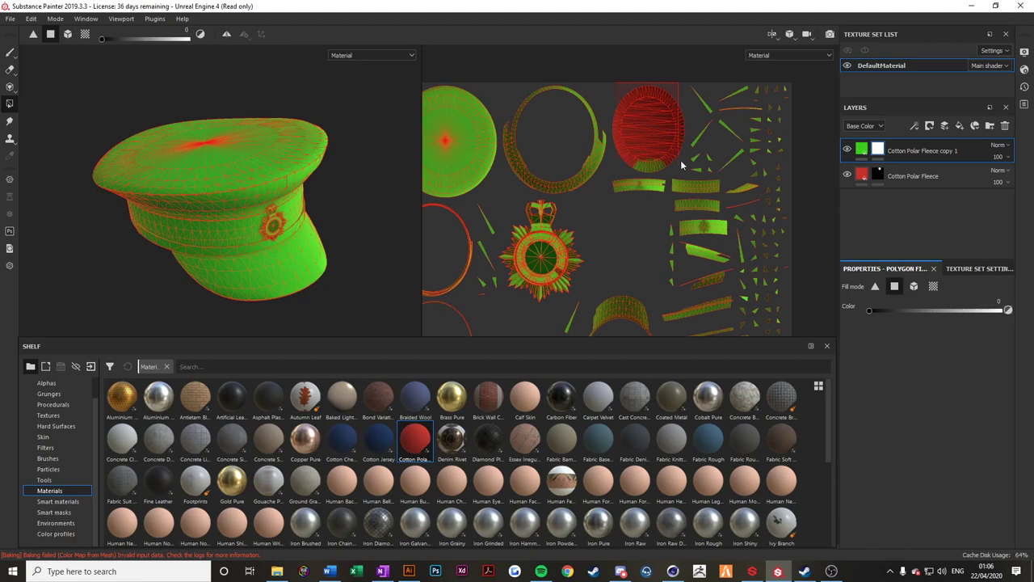
click(555, 281)
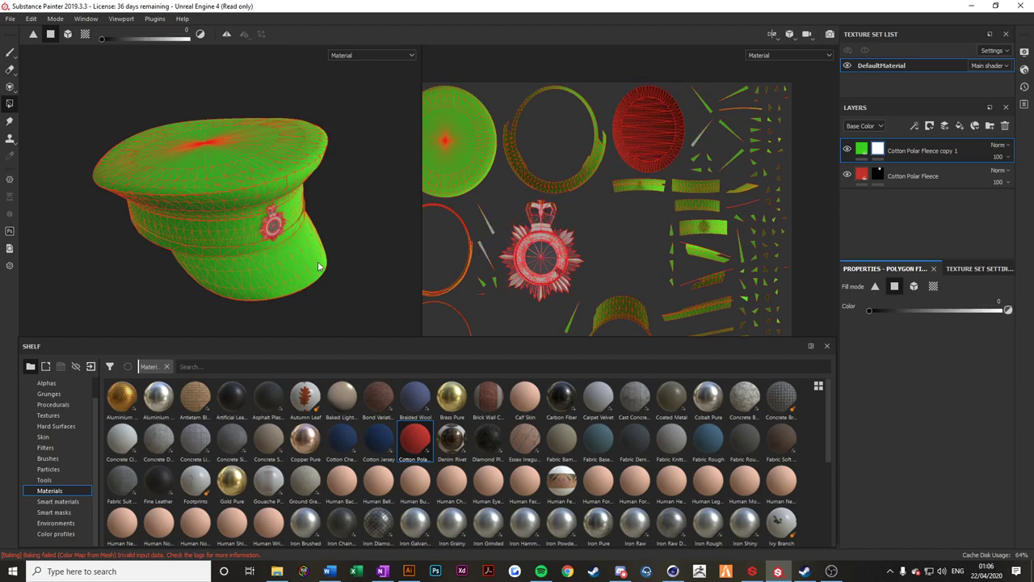
Fill the crescent-shaped peak island with black in the green fleece mask.
middle_drag(589, 253, 622, 229)
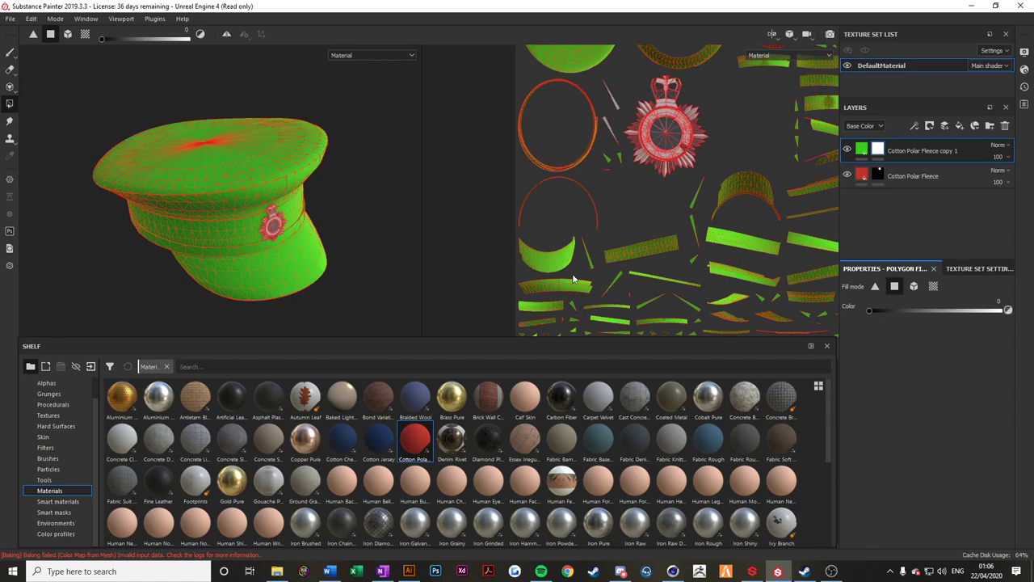
middle_drag(573, 278, 601, 245)
click(567, 226)
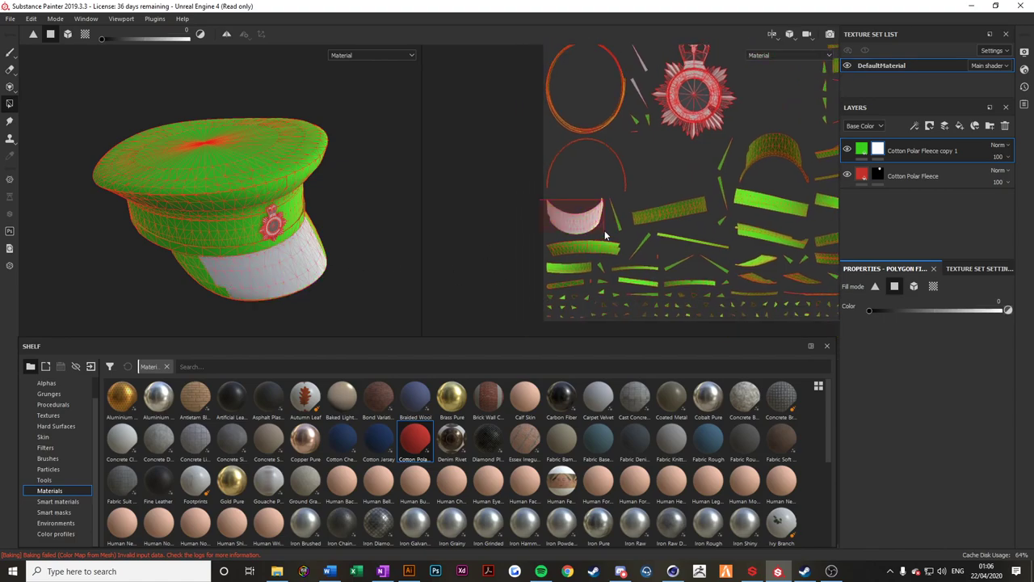
scroll(235, 279, up, 3)
alt+drag(235, 279, 186, 289)
scroll(336, 277, down, 2)
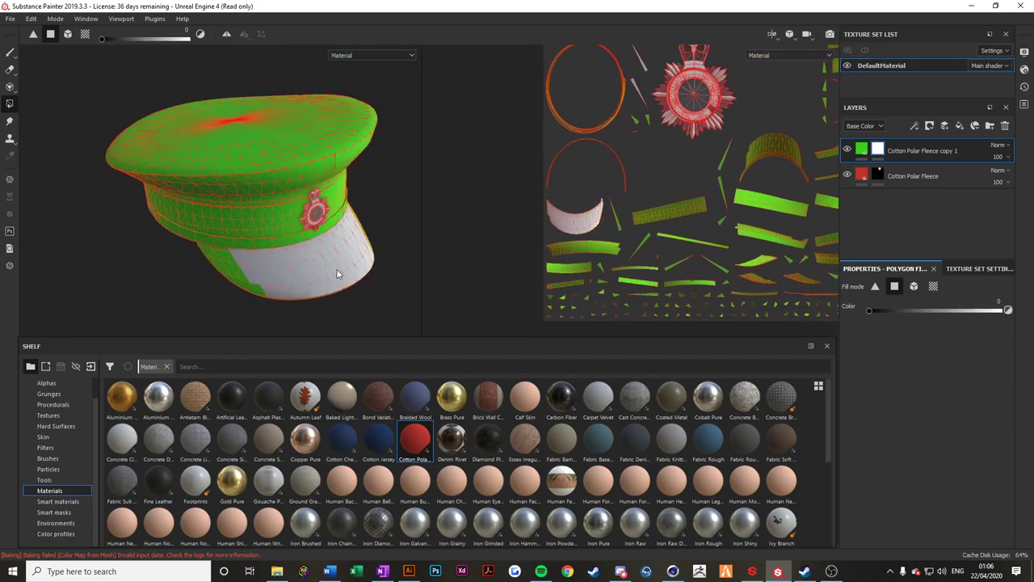
Fill the green polygons left along the side of the peak's upper surface with black in the mask.
scroll(224, 263, up, 5)
alt+drag(193, 246, 198, 174)
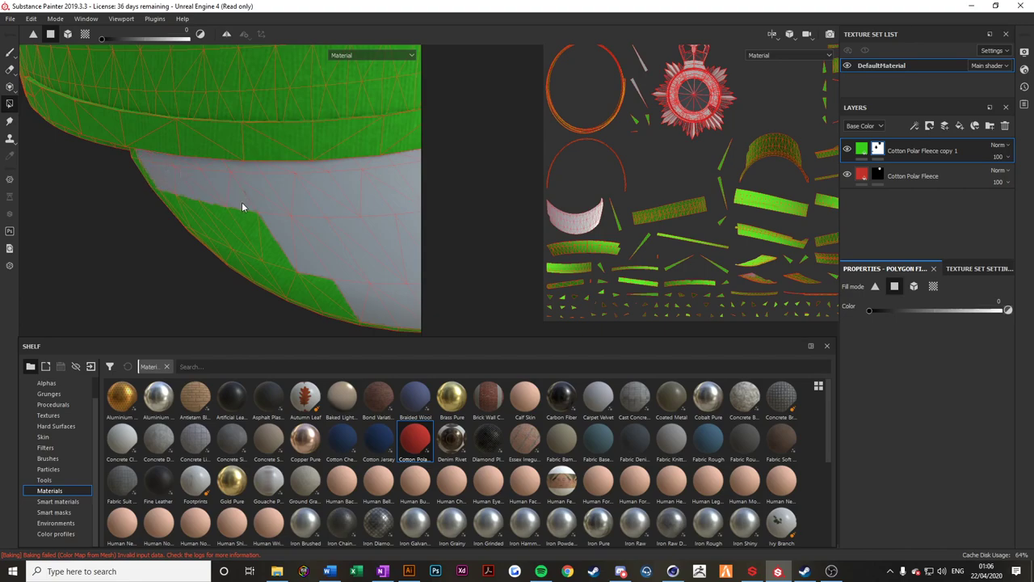
click(260, 232)
click(222, 230)
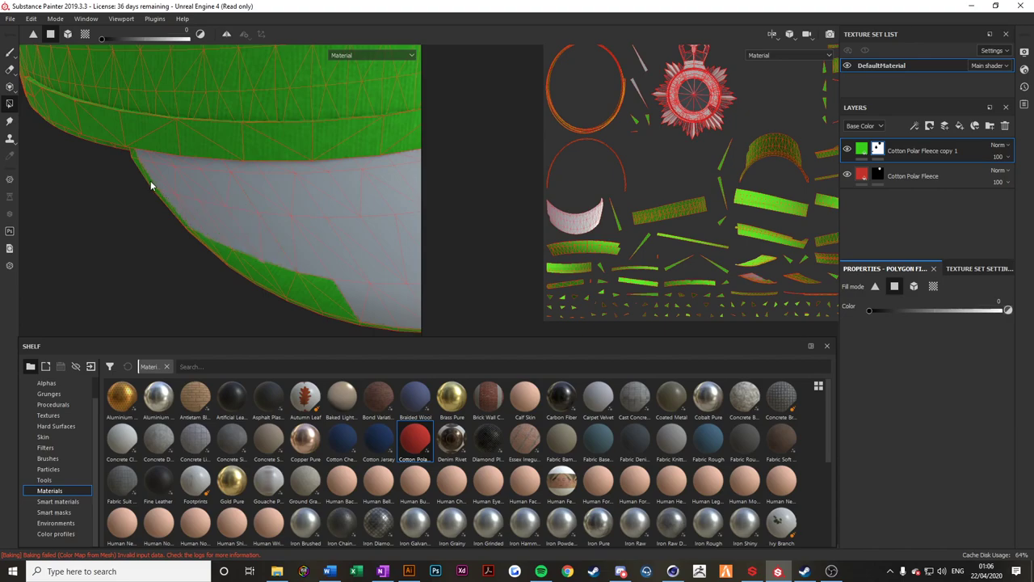
alt+drag(166, 199, 198, 224)
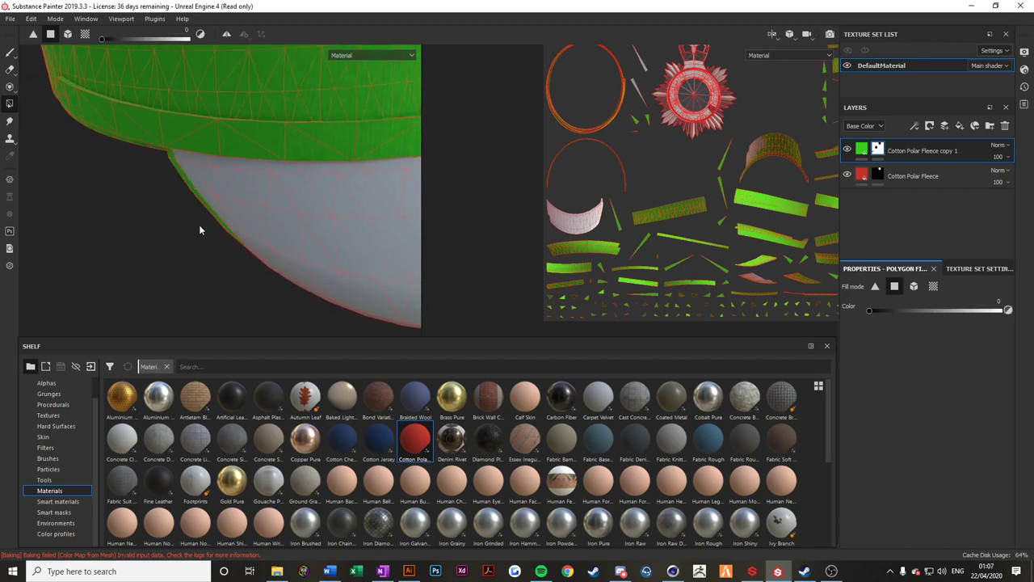
drag(158, 168, 243, 222)
Remove the green fleece from the peak's rim and most of its underside by filling those polygons with black.
alt+drag(243, 222, 292, 284)
alt+drag(279, 180, 225, 196)
drag(202, 59, 250, 208)
drag(223, 150, 282, 266)
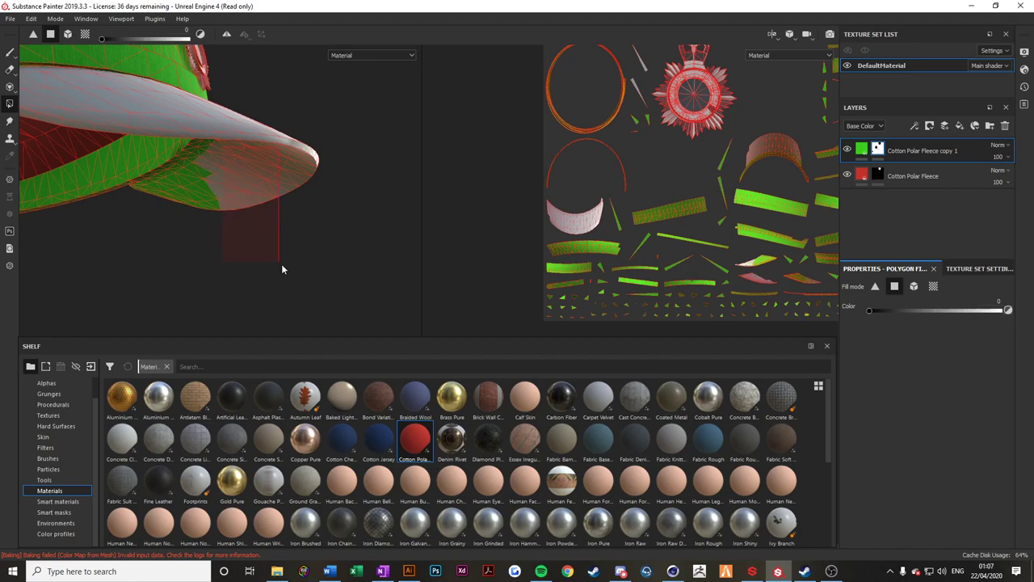
mouse_move(171, 194)
mouse_down()
mouse_move(154, 192)
mouse_move(206, 189)
mouse_up()
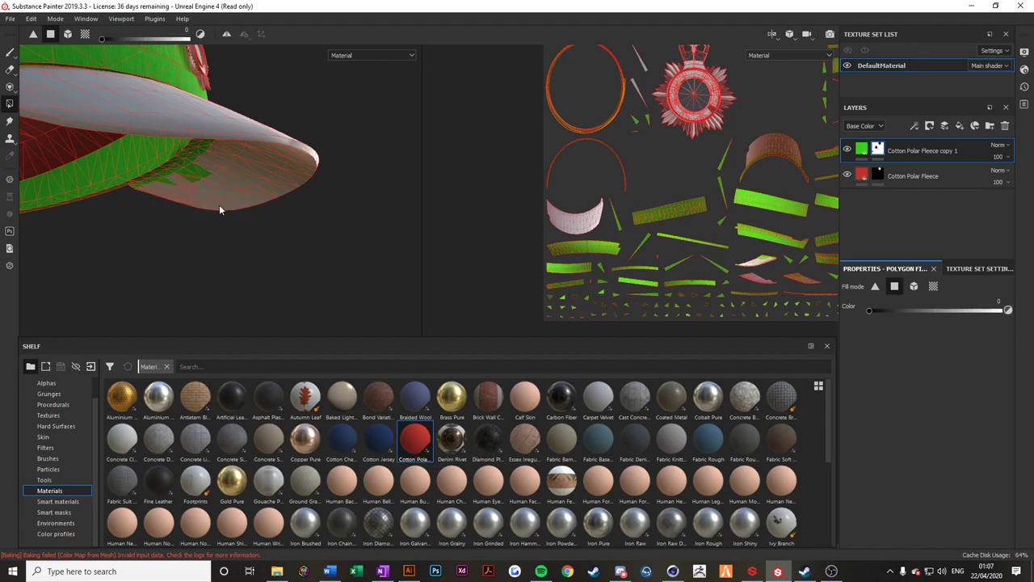
Fill the stray green polygons where the peak's underside and corners meet the cap band with black.
alt+drag(258, 165, 154, 73)
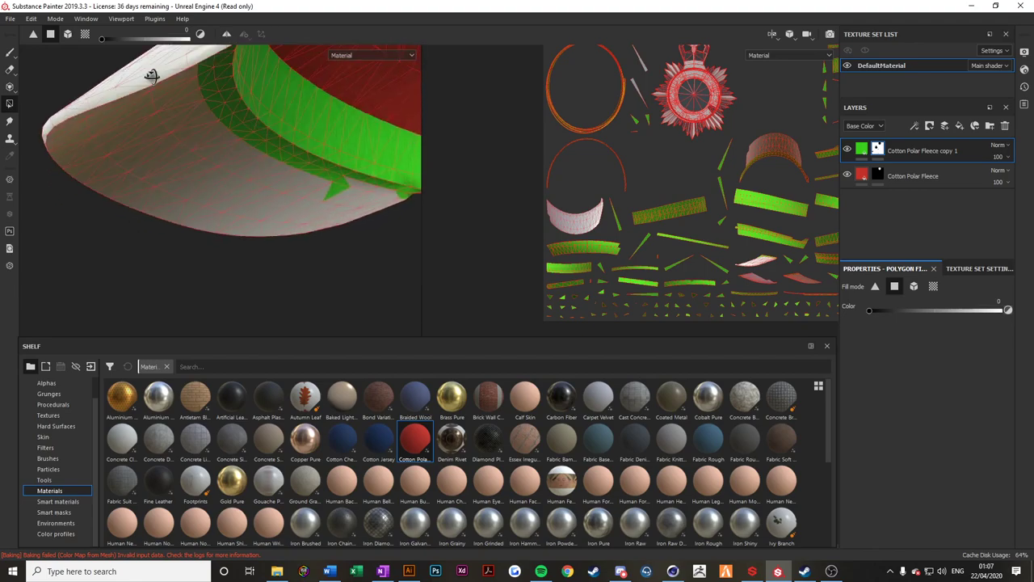
alt+drag(351, 196, 151, 104)
click(328, 193)
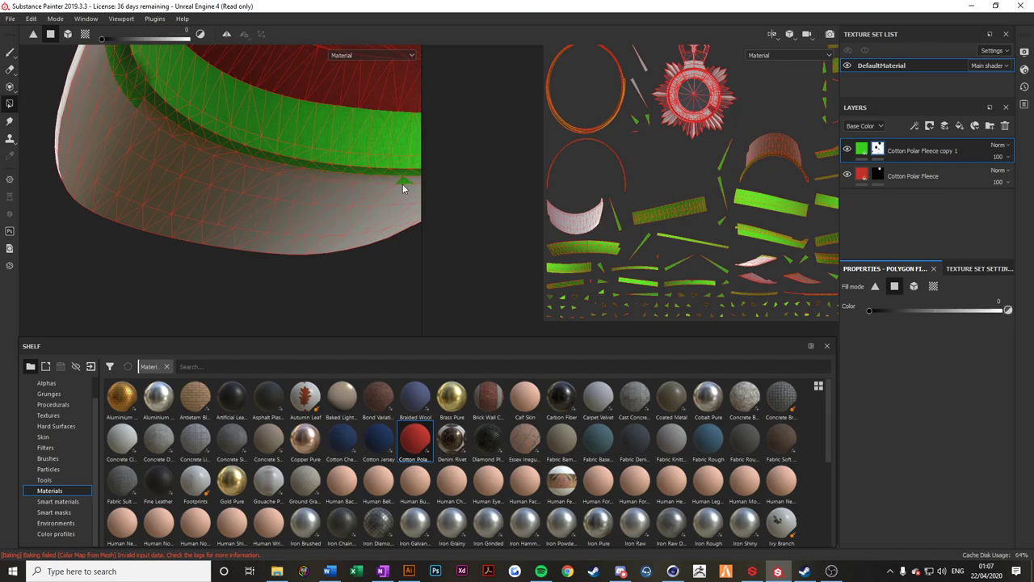
alt+drag(403, 186, 224, 236)
scroll(224, 236, up, 3)
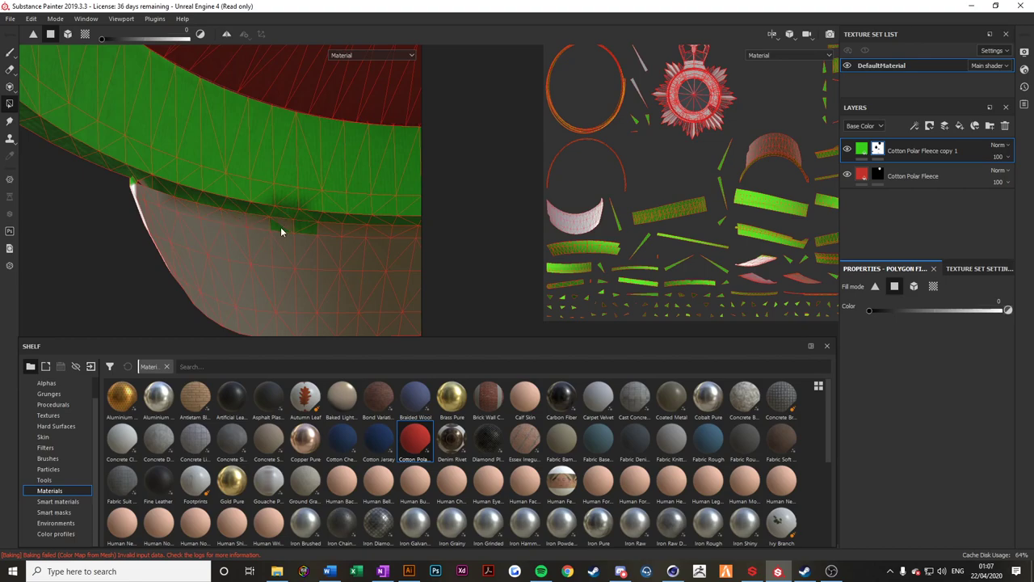
alt+drag(306, 234, 151, 219)
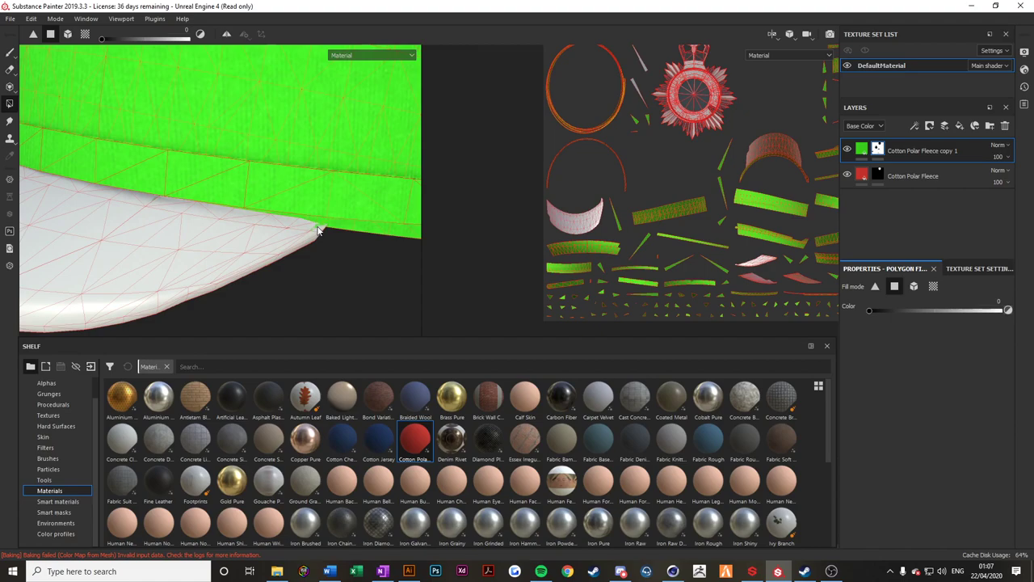
alt+drag(235, 250, 151, 248)
Remove the strap above the peak from the green fleece mask with a black mesh fill.
click(68, 35)
scroll(191, 222, up, 4)
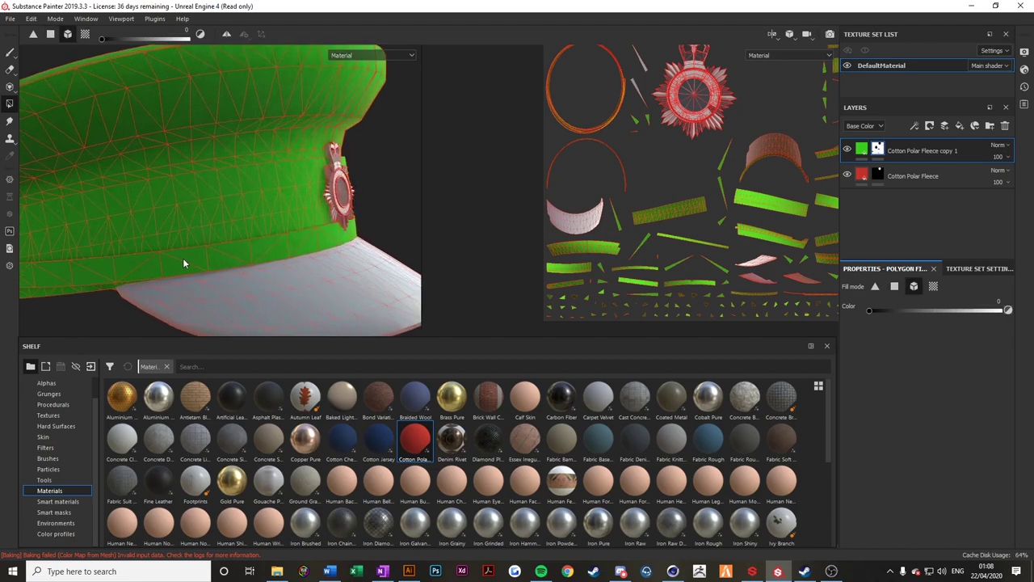
click(185, 259)
Try a black mesh fill on the cap body above the strap, and undo it.
alt+drag(197, 304, 49, 234)
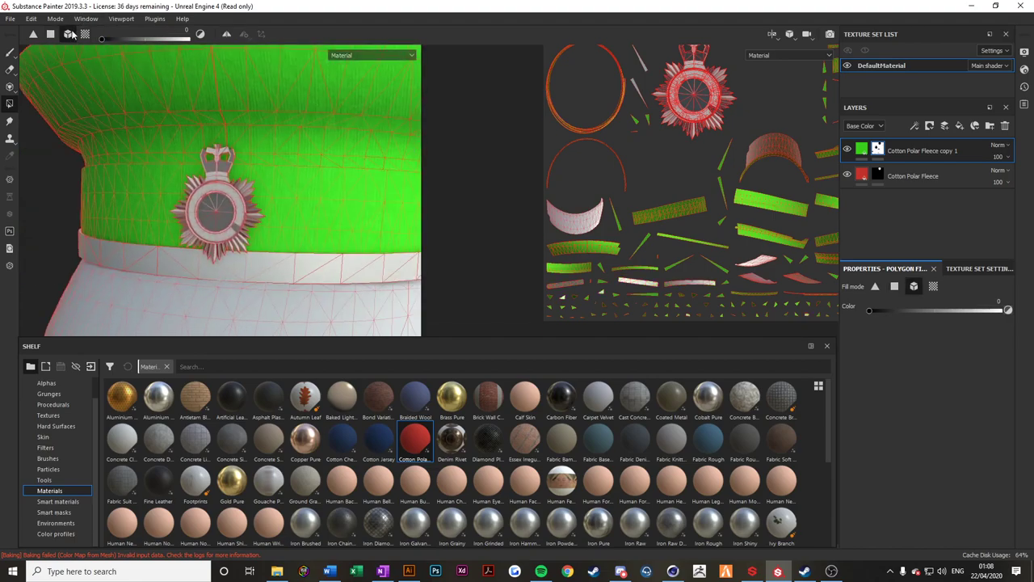
alt+drag(236, 187, 121, 151)
alt+drag(261, 203, 205, 217)
alt+middle_drag(288, 204, 161, 225)
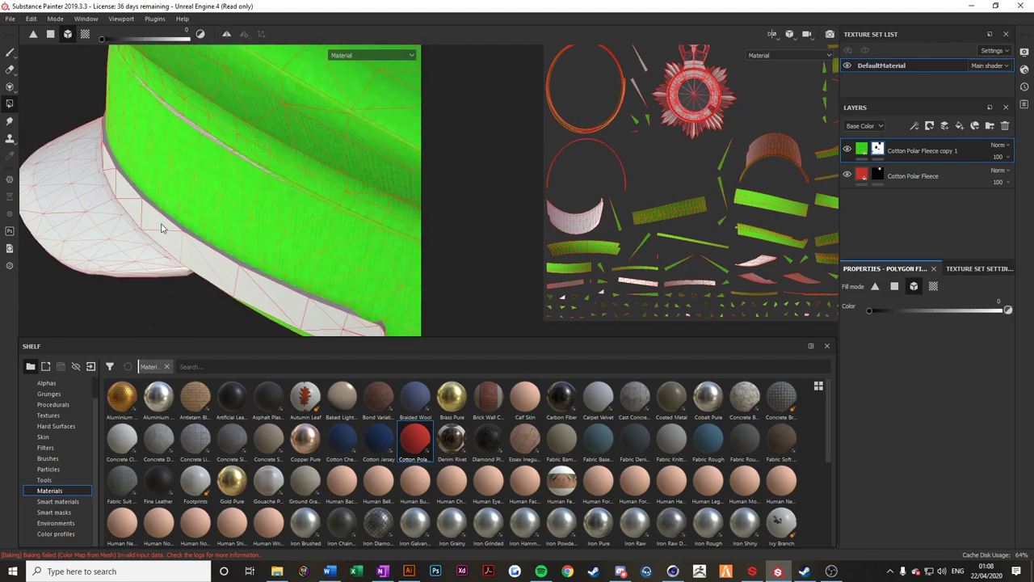
alt+drag(161, 225, 212, 195)
click(256, 199)
scroll(257, 202, down, 2)
scroll(256, 203, down, 3)
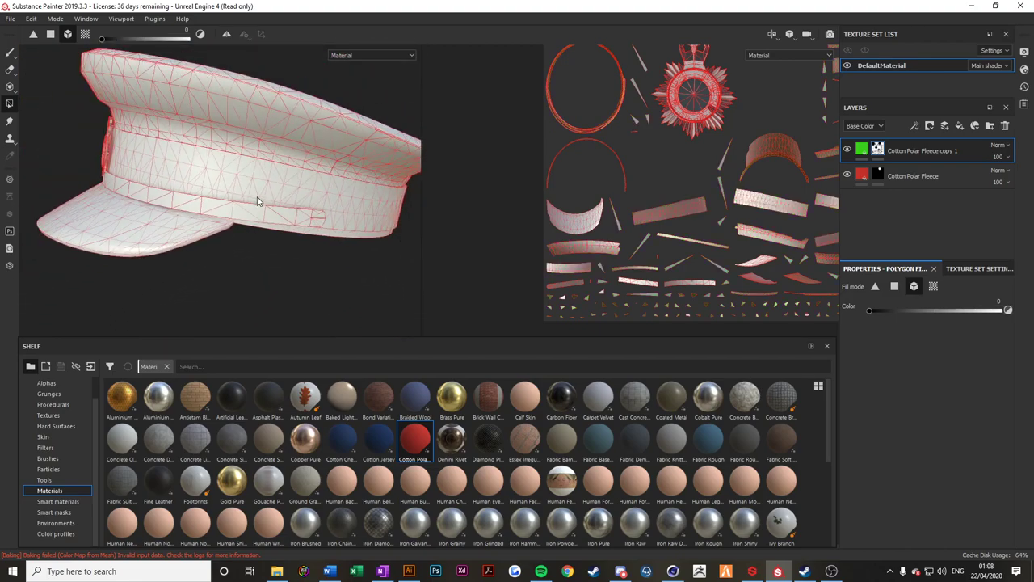
key(ctrl+z)
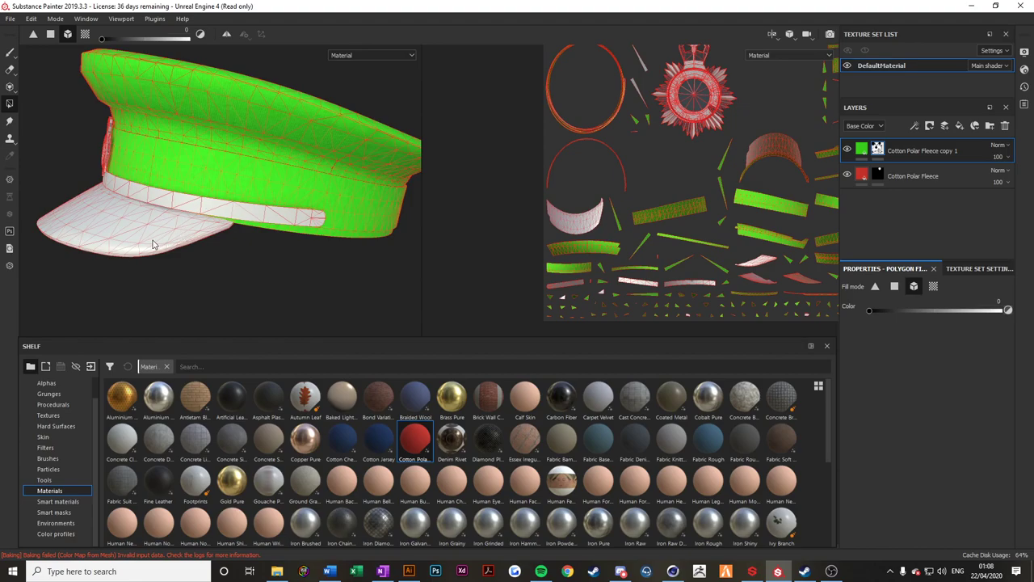
key(ctrl+y)
key(ctrl+z)
Restore the fleece in the bare seam above the cap band by filling its polygons with white in the layer's mask.
alt+drag(250, 223, 169, 263)
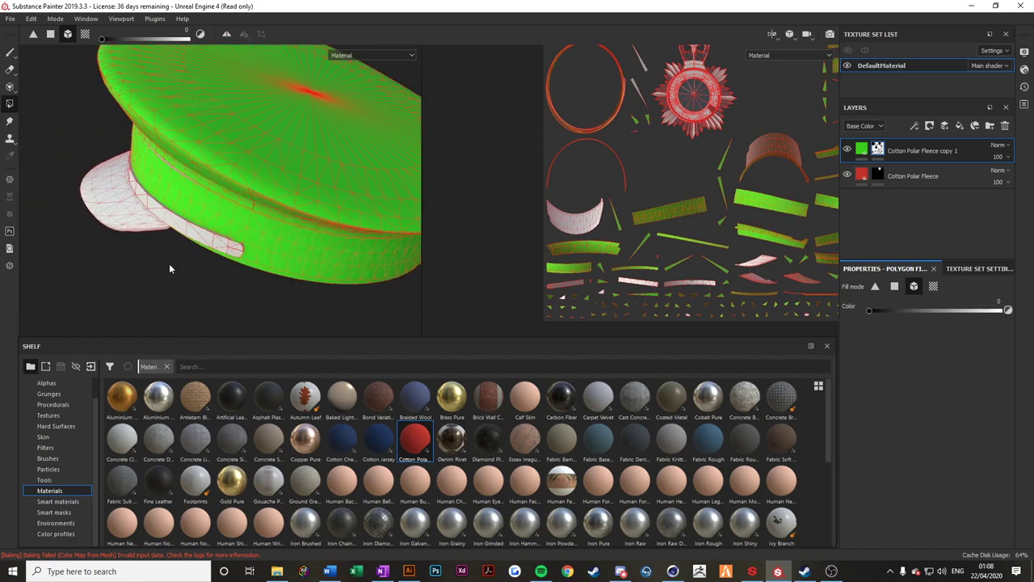
alt+middle_drag(169, 263, 213, 209)
alt+drag(213, 209, 429, 150)
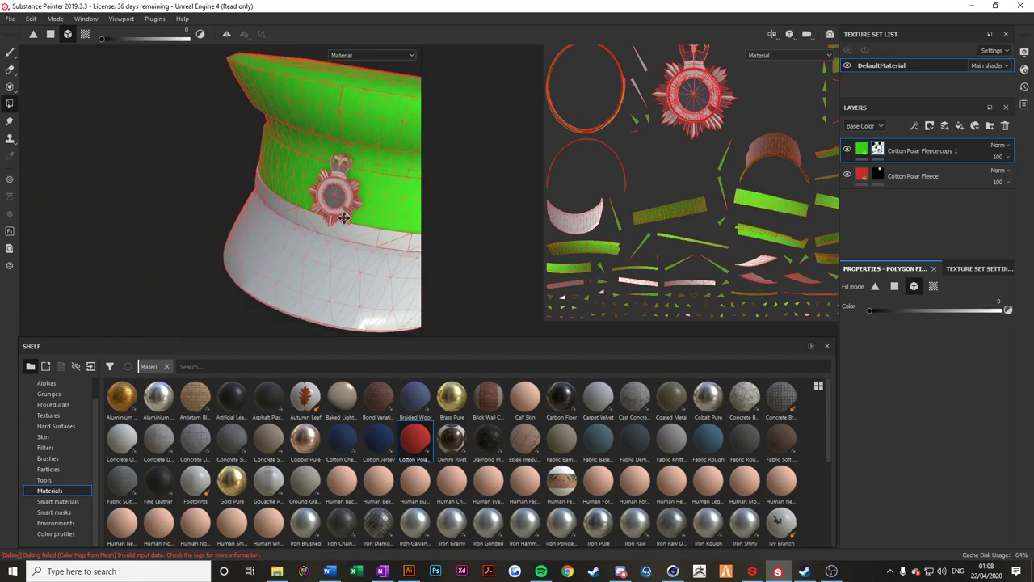
scroll(335, 203, up, 5)
alt+drag(371, 188, 169, 198)
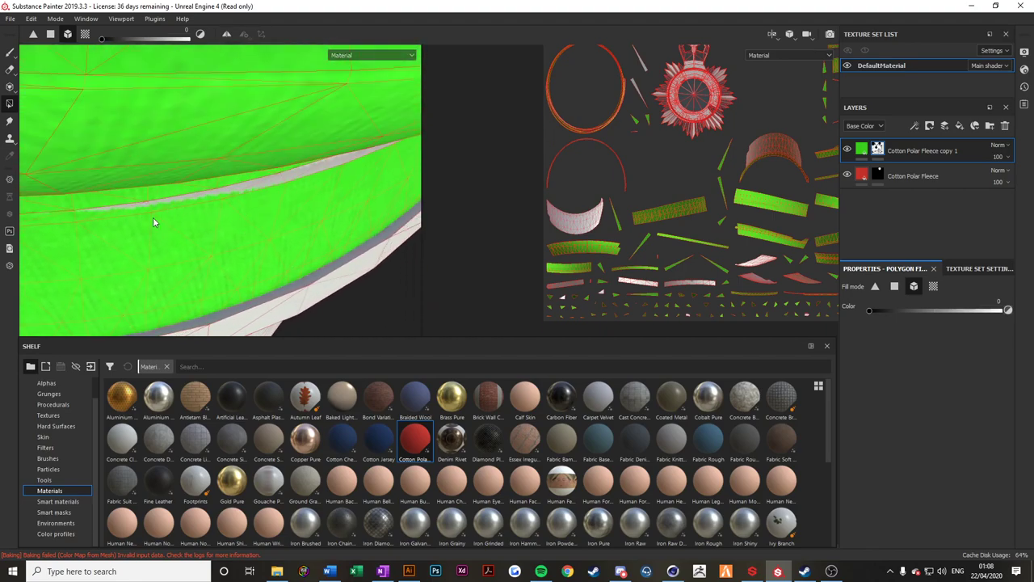
click(51, 34)
key(x)
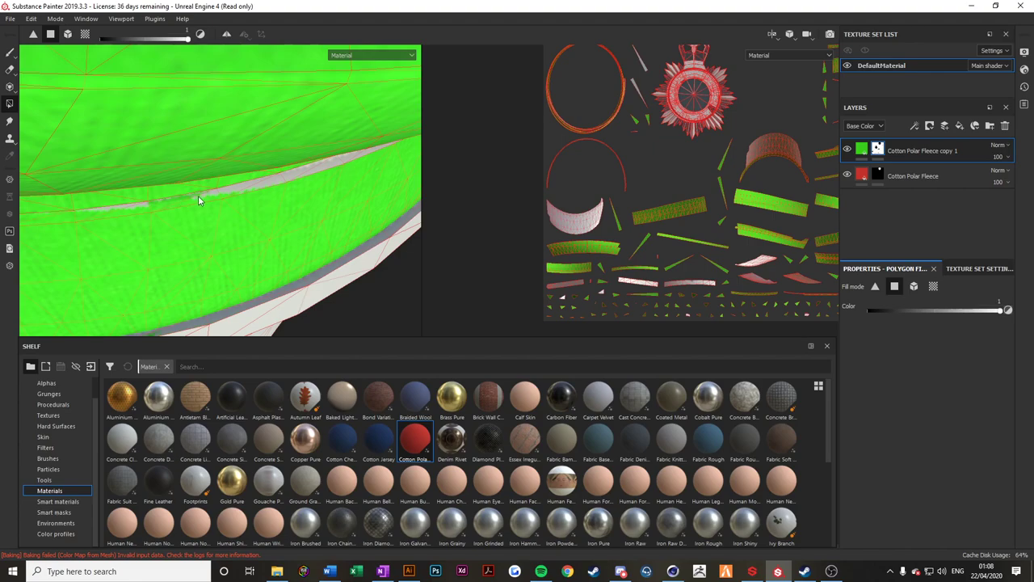
alt+drag(147, 207, 224, 219)
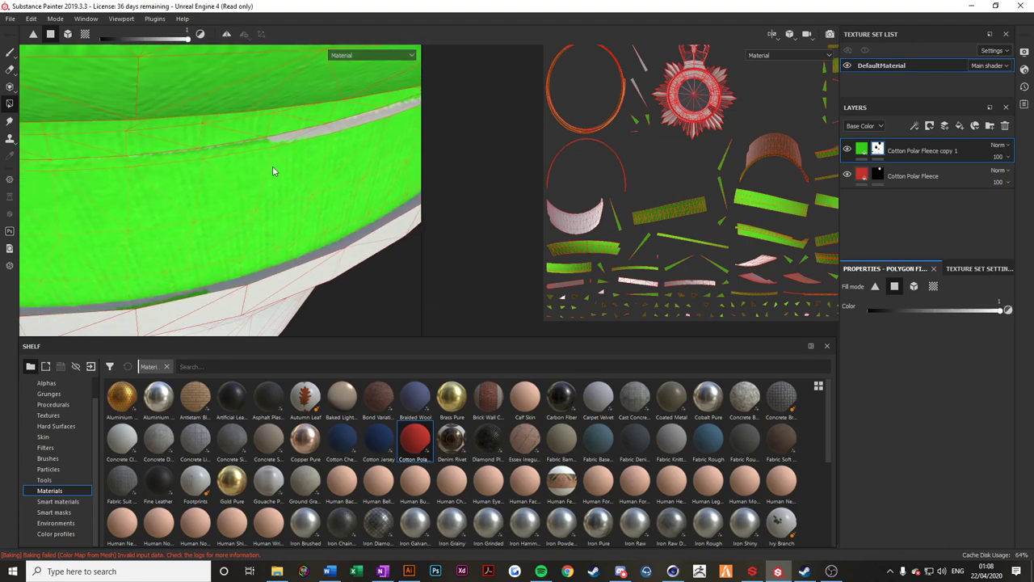
alt+drag(274, 167, 297, 242)
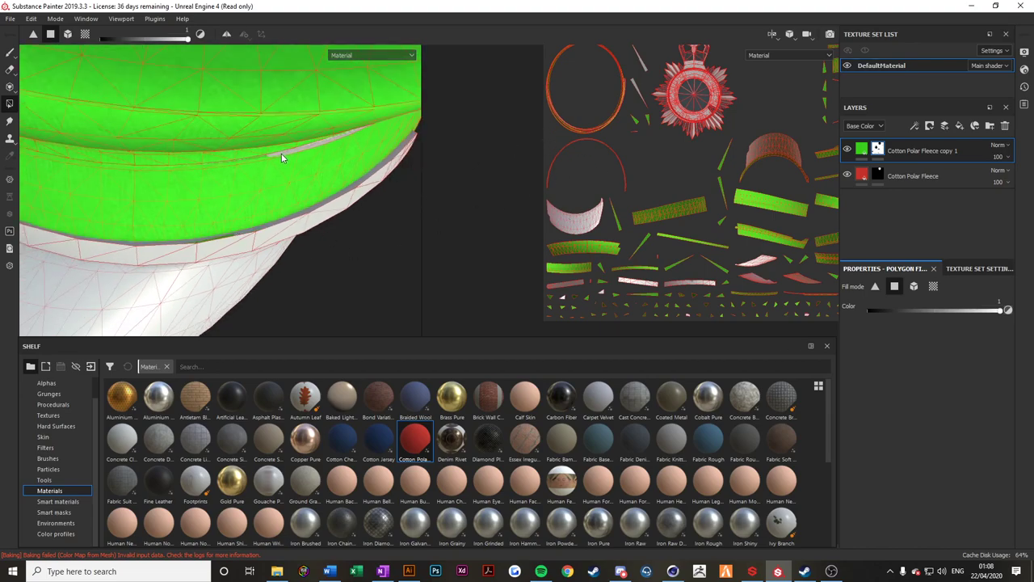
Set the color of the Cotton Polar Fleece copy 1 material to black.
scroll(270, 202, down, 5)
alt+drag(259, 219, 268, 190)
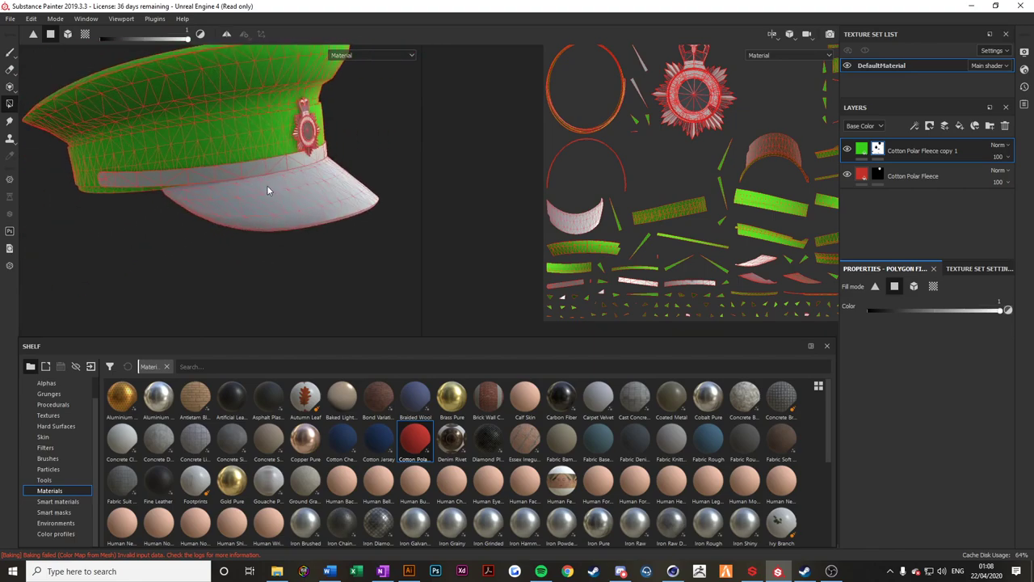
scroll(267, 202, down, 5)
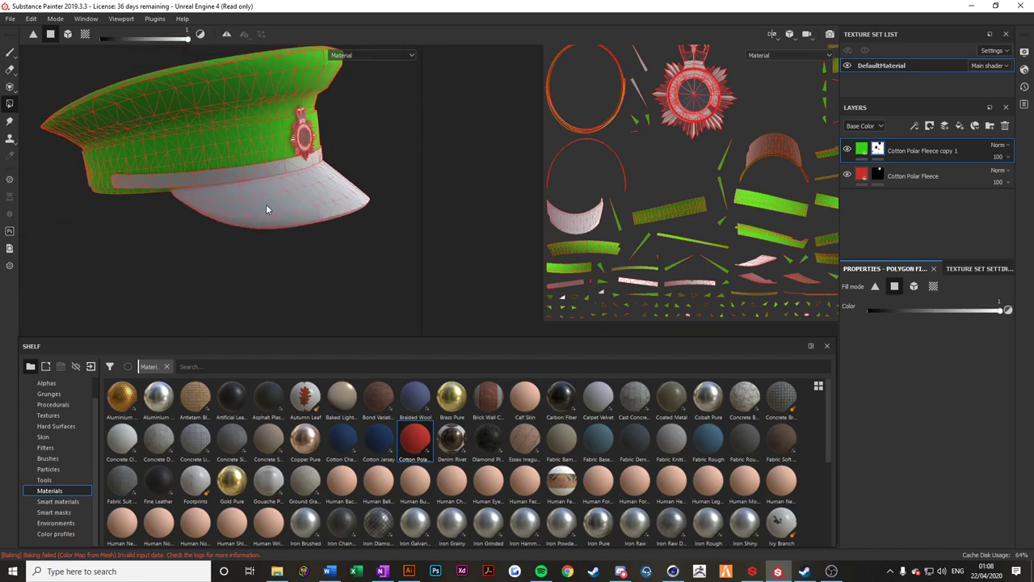
alt+drag(265, 208, 263, 165)
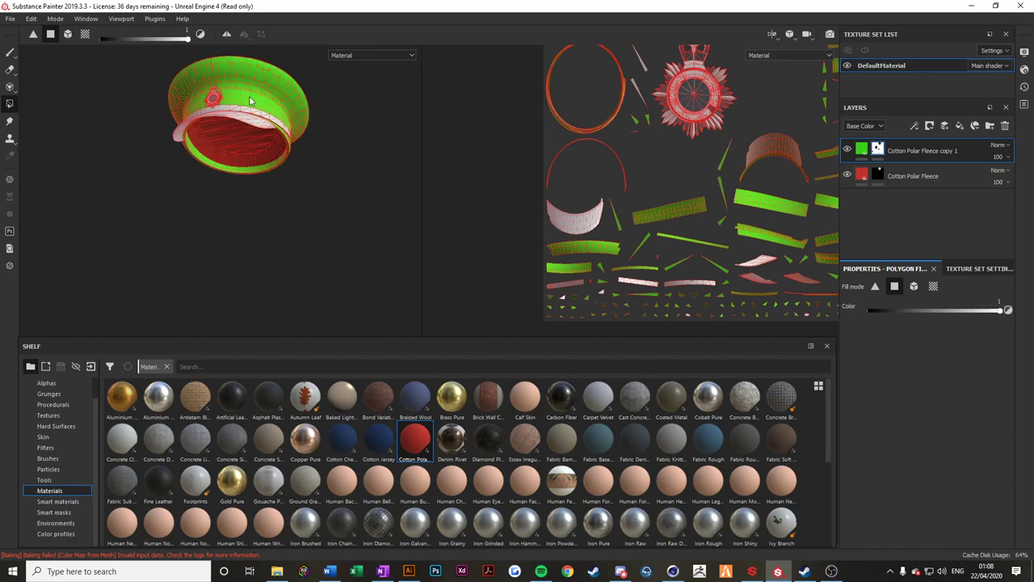
alt+drag(250, 97, 311, 136)
alt+middle_drag(283, 114, 254, 193)
scroll(238, 163, up, 5)
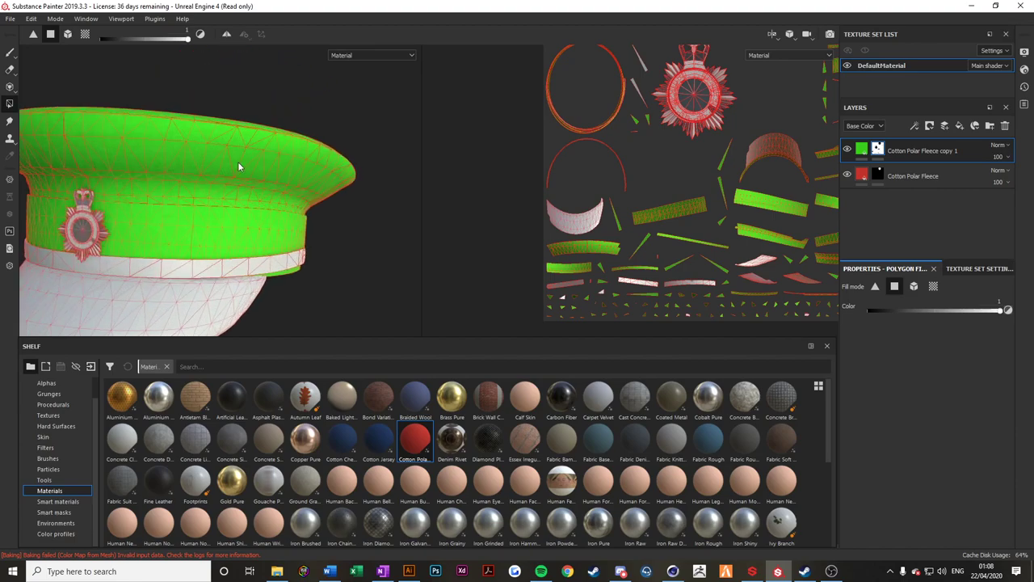
click(861, 150)
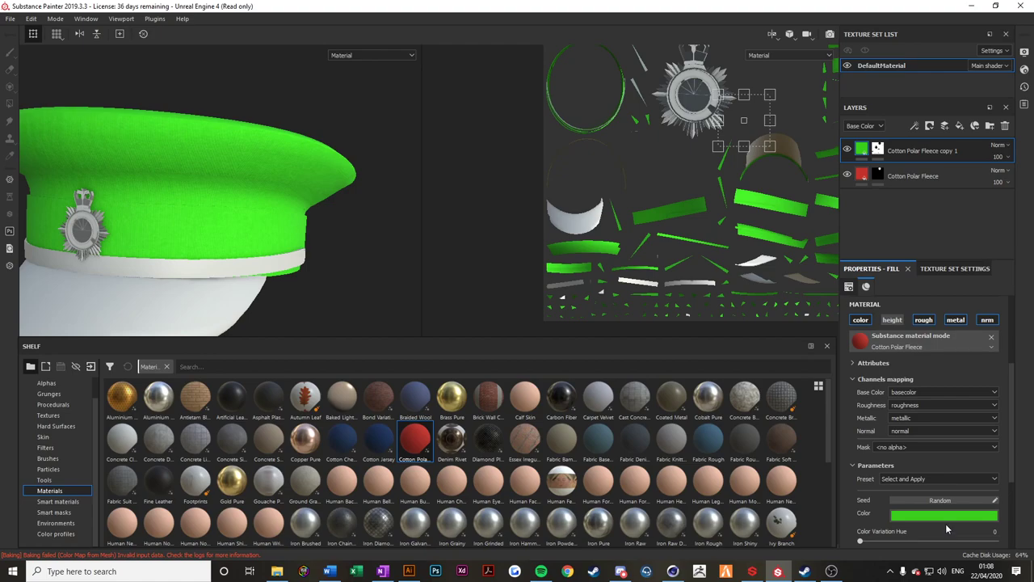
click(944, 514)
drag(925, 483, 873, 505)
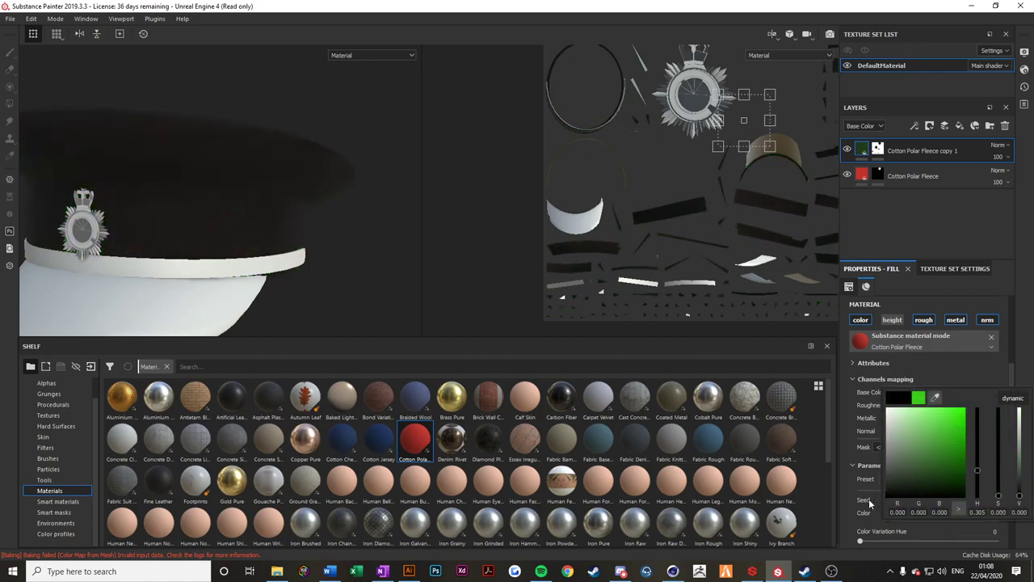
click(350, 124)
Paint white with a size 10 brush along the bare seam above the cap band in the black fleece layer's mask.
scroll(239, 168, up, 3)
alt+drag(238, 168, 224, 164)
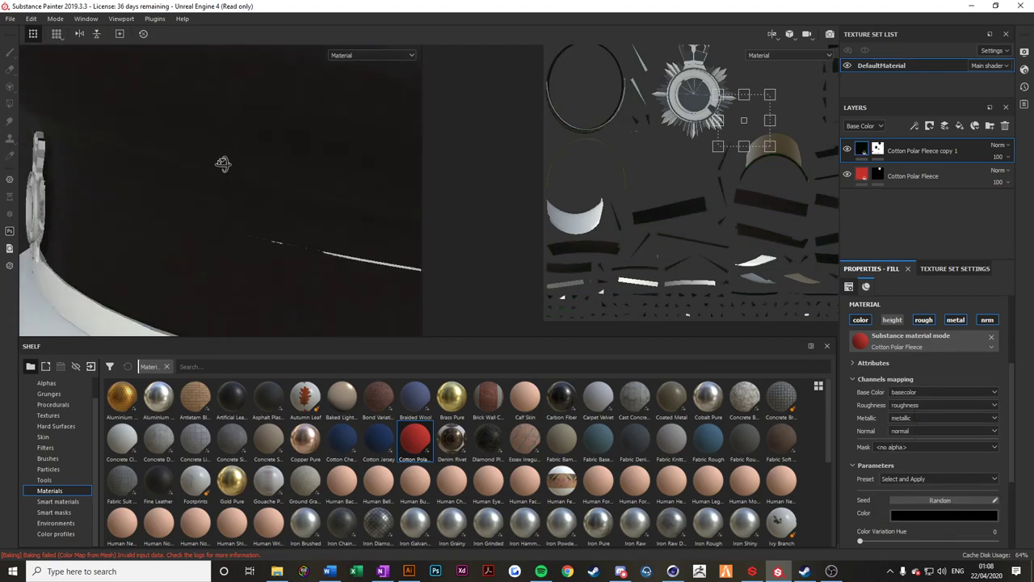
alt+middle_drag(223, 164, 221, 283)
alt+drag(226, 231, 307, 235)
alt+middle_drag(307, 235, 263, 225)
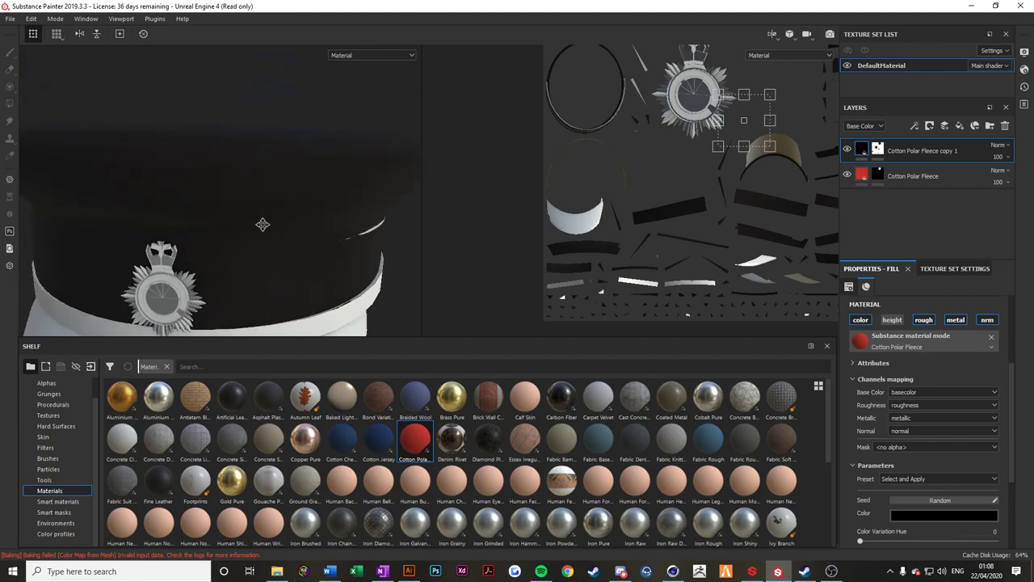
alt+drag(263, 225, 268, 256)
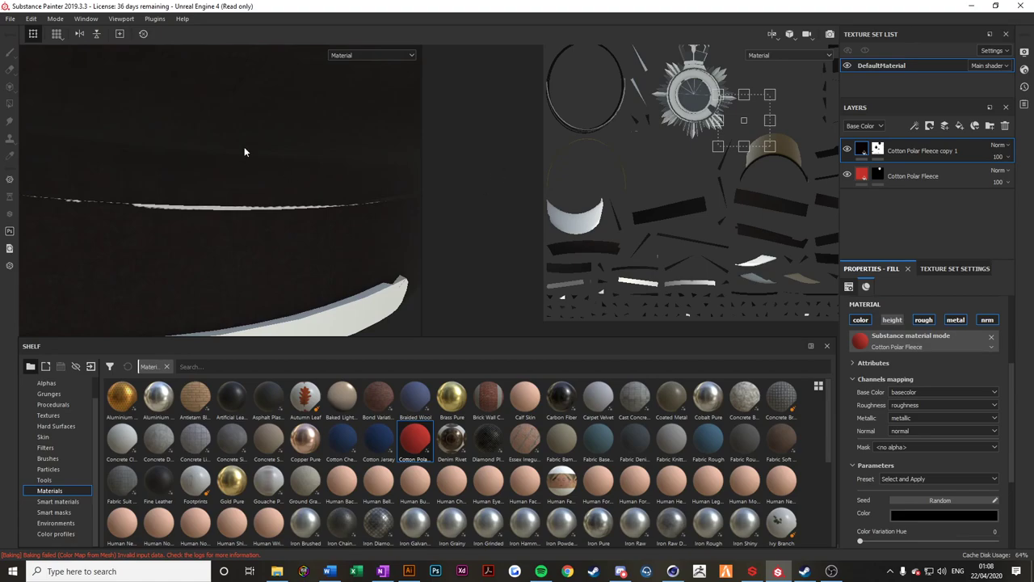
key(4)
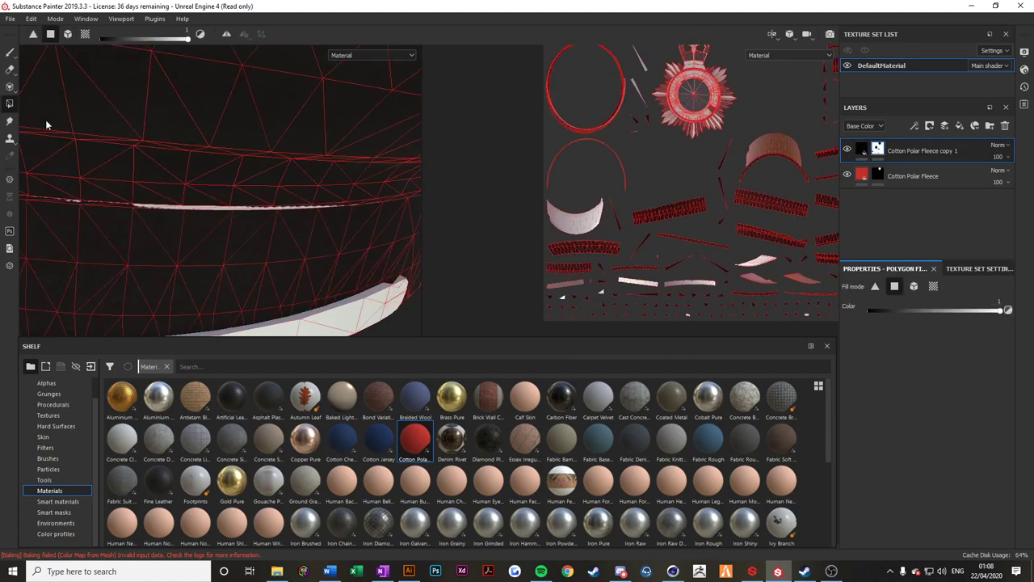
click(9, 51)
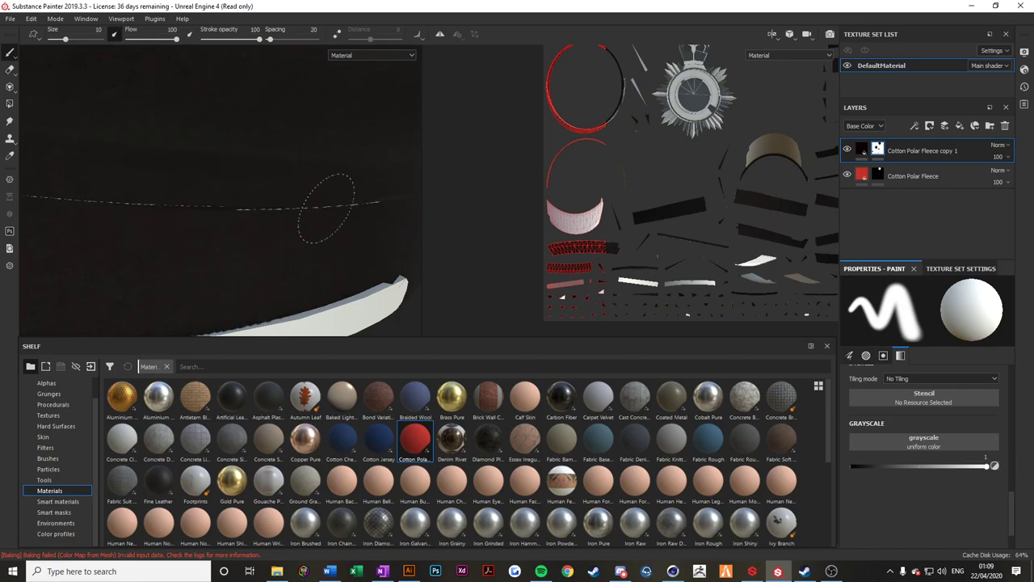
scroll(335, 198, up, 5)
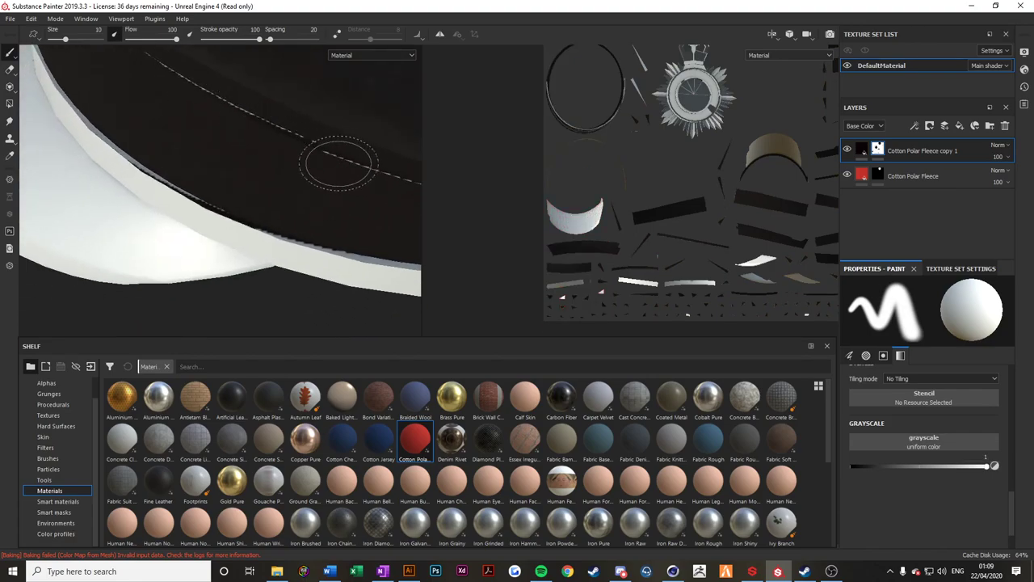
alt+middle_drag(310, 178, 378, 240)
mouse_move(339, 218)
alt+mouse_down()
mouse_move(310, 221)
mouse_move(227, 166)
alt+mouse_up()
alt+drag(327, 199, 280, 201)
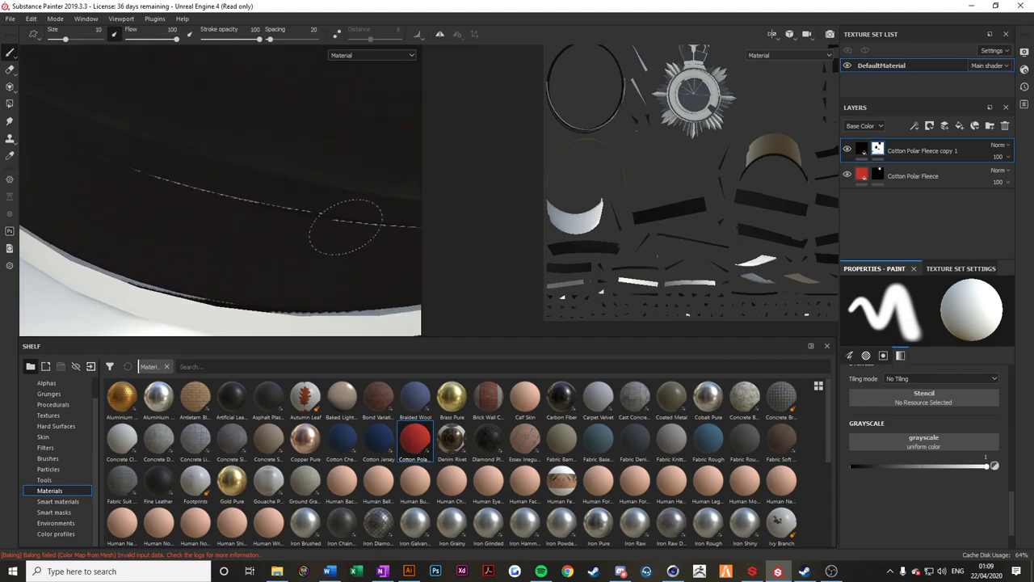
Try painting the ring-shaped UV island white in the fleece mask, enlarging the brush to 49.74, and undo the strokes.
alt+middle_drag(526, 226, 323, 213)
alt+middle_drag(431, 85, 638, 184)
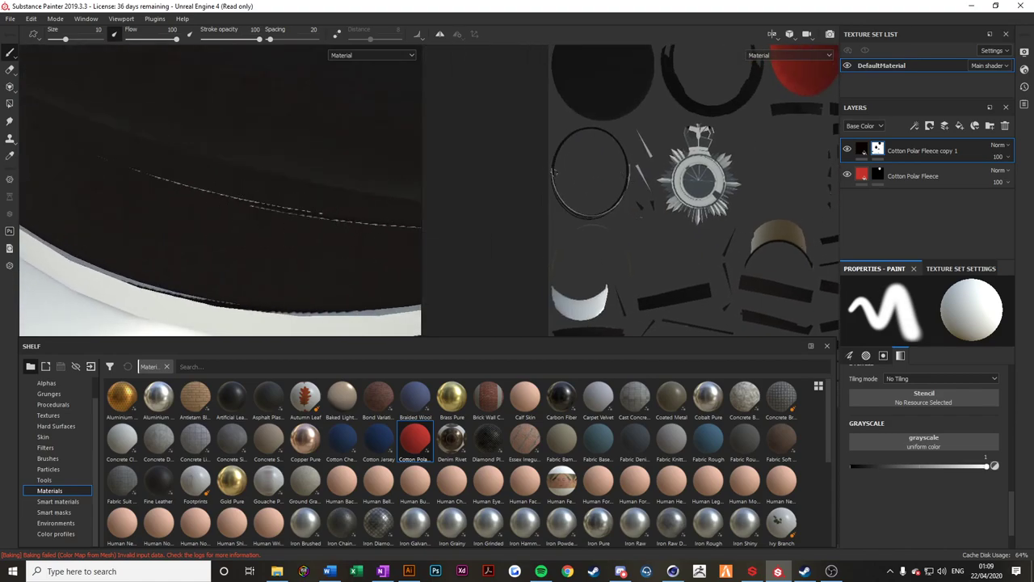
click(554, 188)
key(ctrl+z)
drag(65, 38, 86, 40)
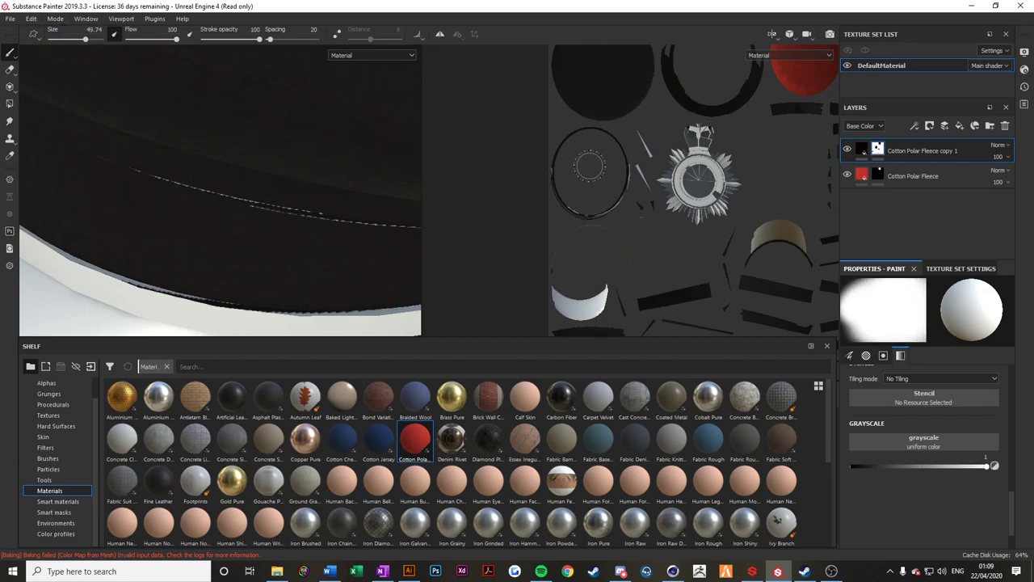
mouse_move(619, 166)
mouse_down()
mouse_move(622, 192)
mouse_move(607, 214)
mouse_move(565, 211)
mouse_up()
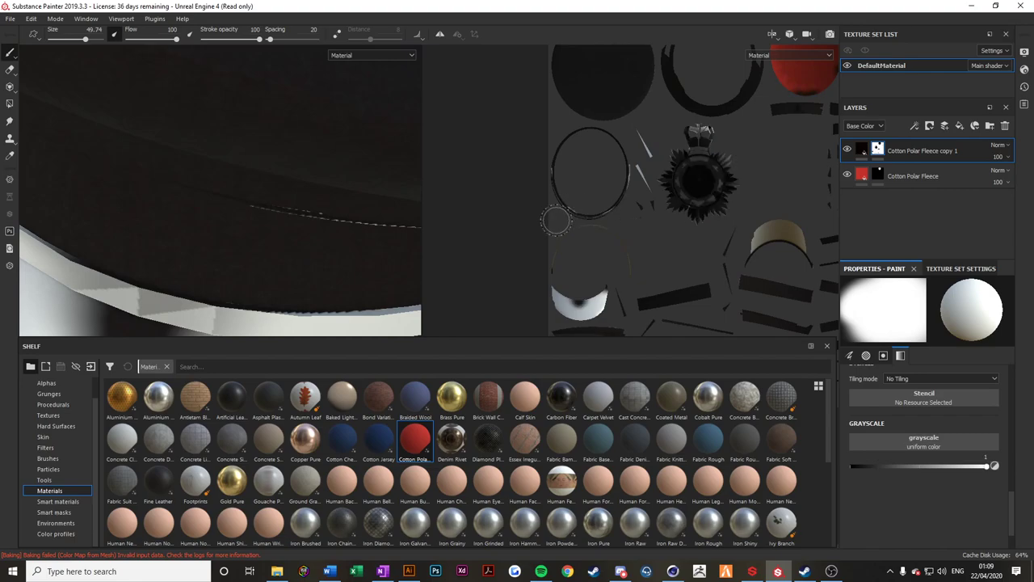
key(ctrl+z)
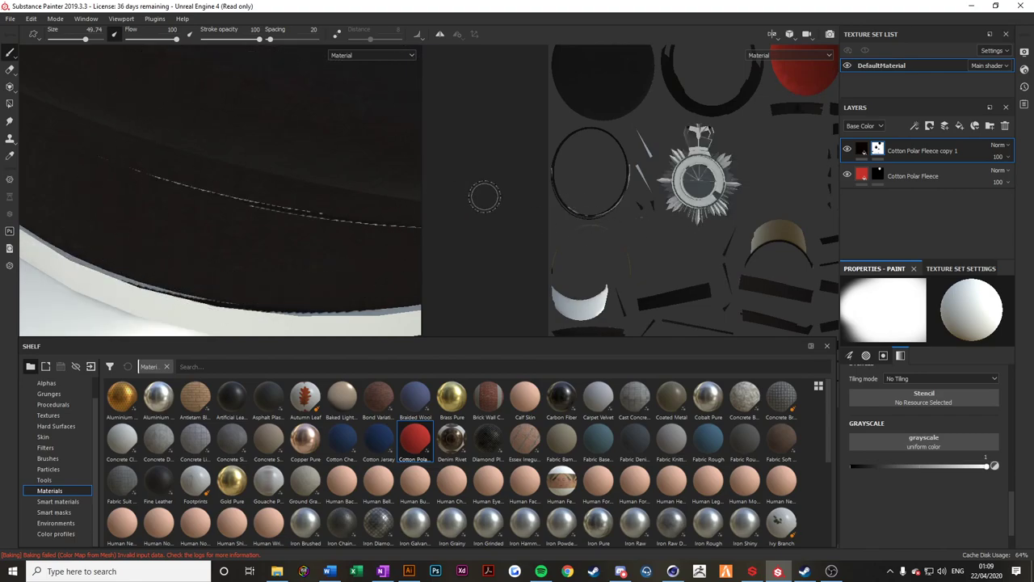
Add a fill layer above the fleece layers and give it a black mask.
scroll(321, 216, down, 2)
alt+drag(307, 212, 319, 166)
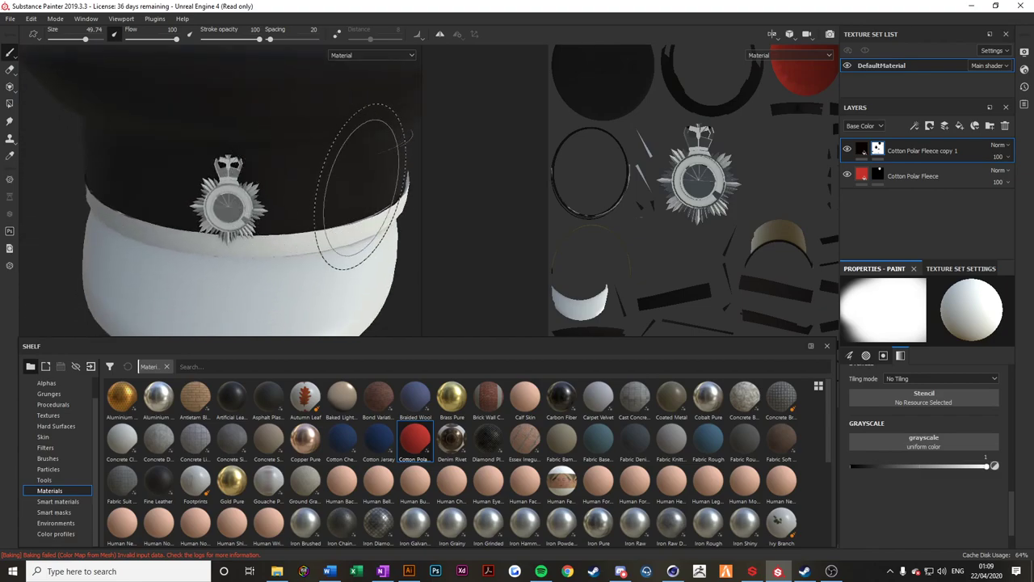
scroll(143, 192, down, 2)
alt+middle_drag(144, 193, 206, 152)
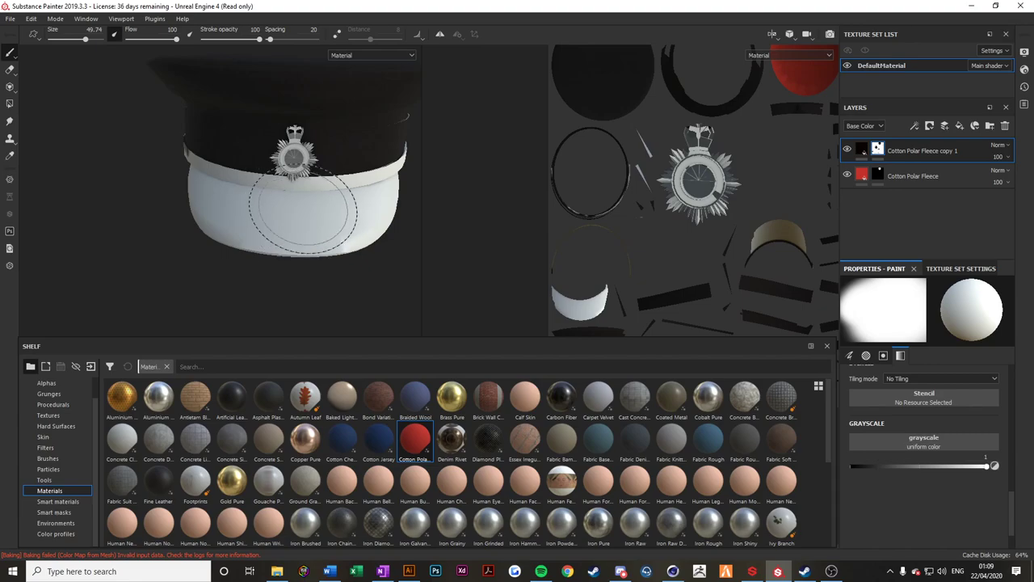
click(961, 129)
right_click(882, 147)
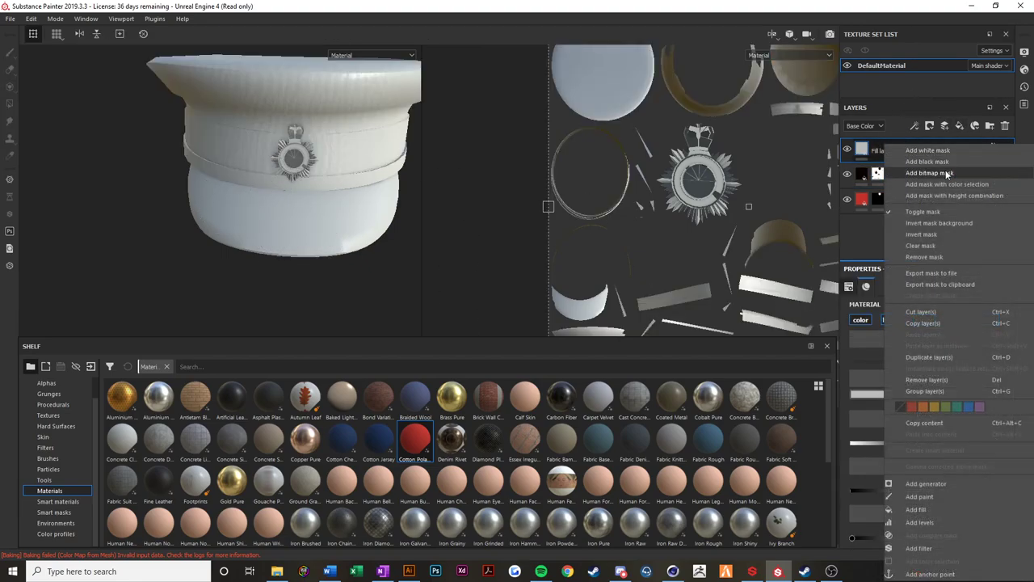
click(947, 173)
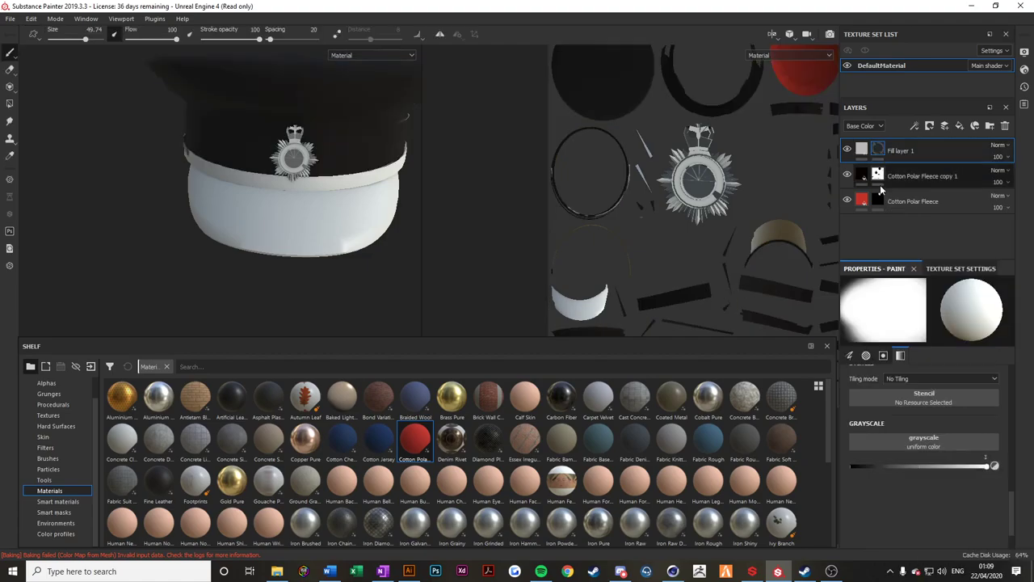
Fill the first polygons at one end of the peak's underside with white in the new fill layer's mask.
click(10, 104)
alt+drag(207, 276, 315, 244)
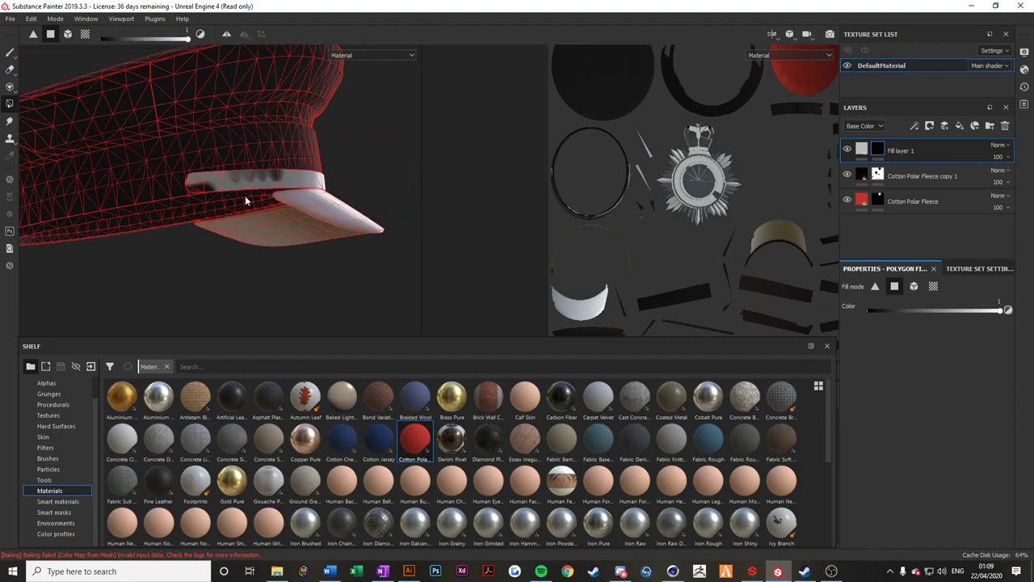
alt+drag(245, 198, 364, 209)
drag(255, 189, 312, 215)
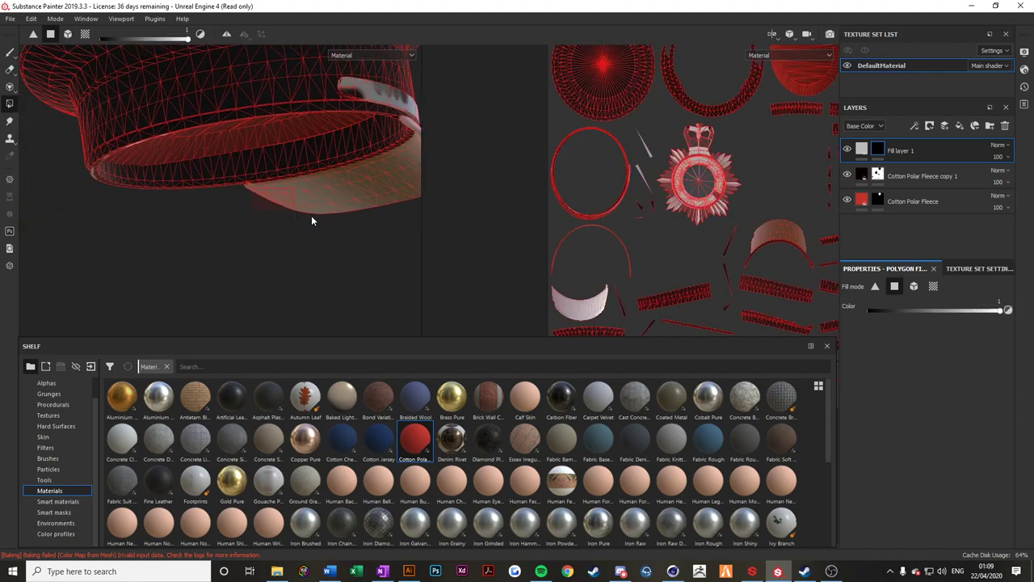
Set the new fill layer's base color to light red.
click(861, 149)
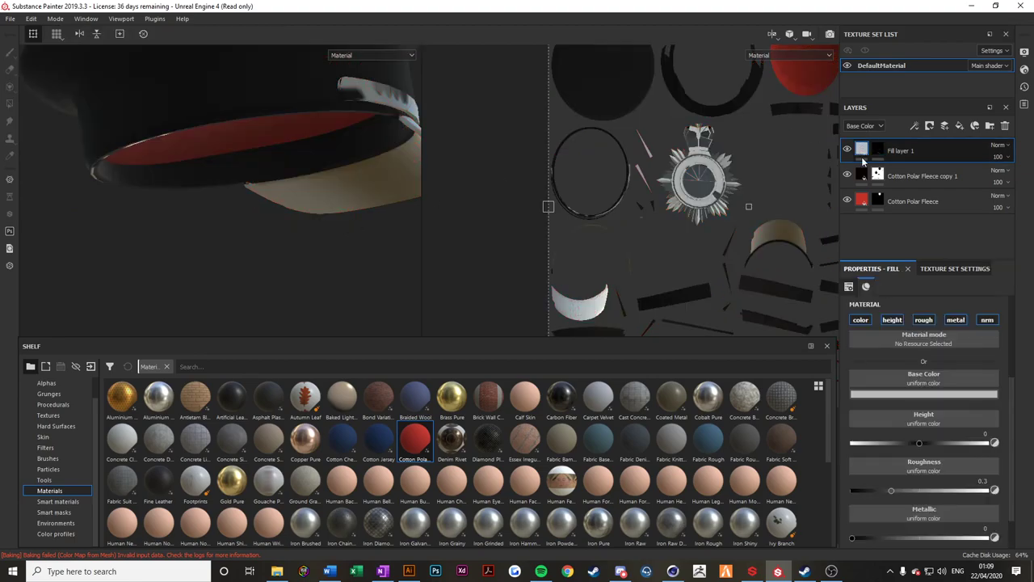
click(880, 396)
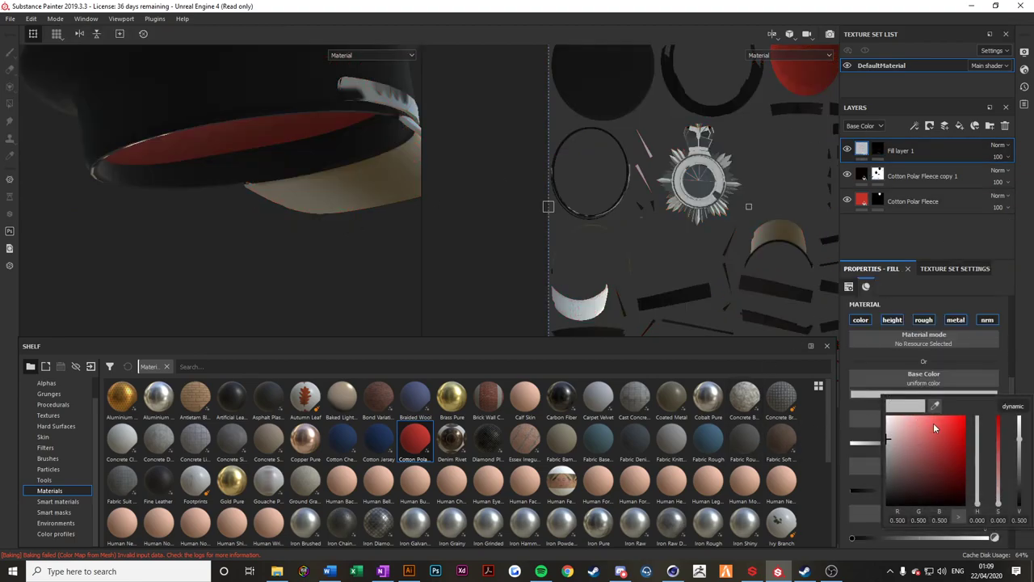
click(933, 423)
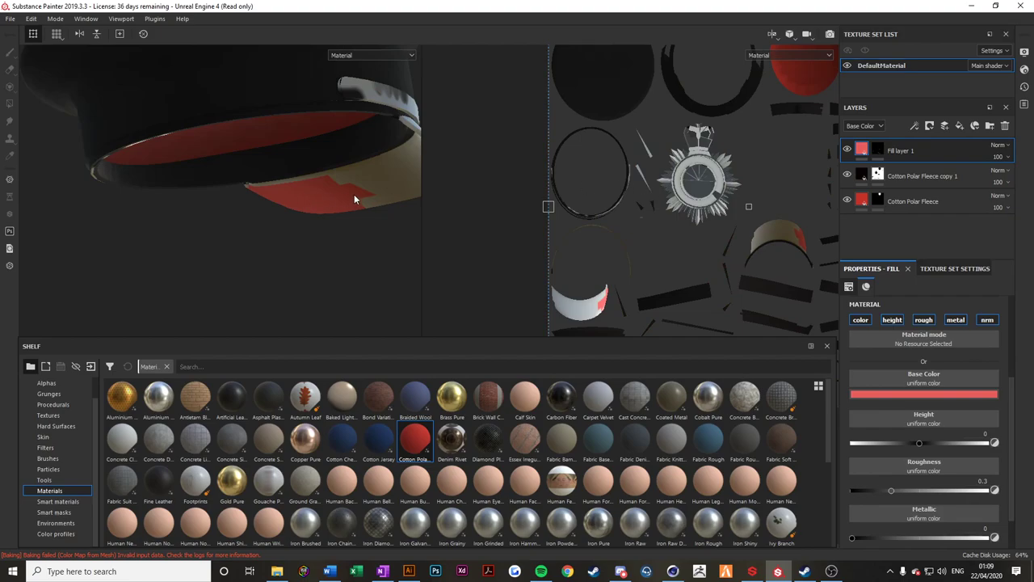
Fill the whole curved peak UV island and the rest of the peak's underside with white in the red fill layer's mask.
click(877, 150)
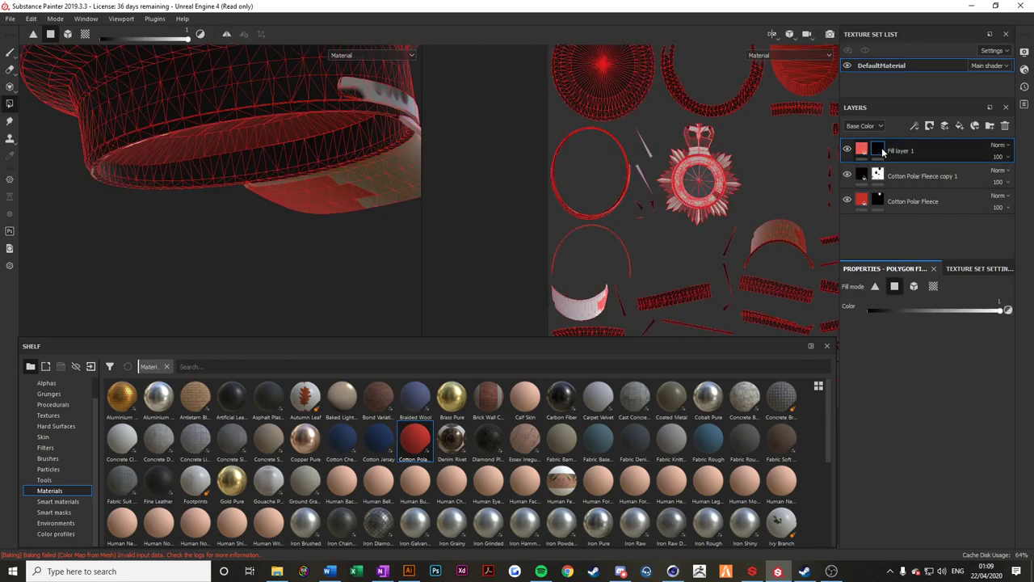
scroll(585, 309, up, 5)
alt+middle_drag(587, 281, 565, 192)
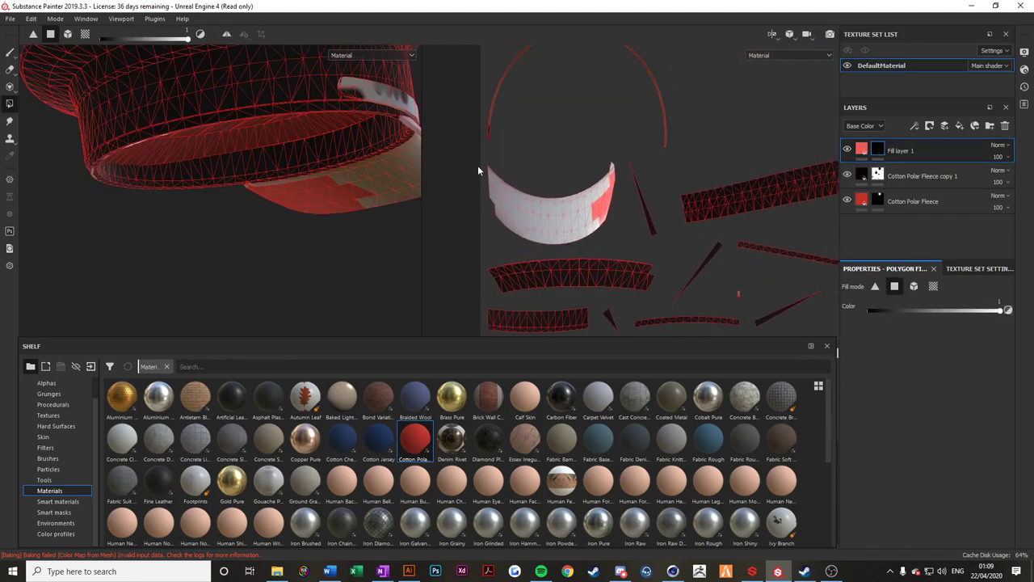
drag(477, 165, 622, 242)
alt+drag(345, 206, 283, 219)
drag(339, 262, 294, 198)
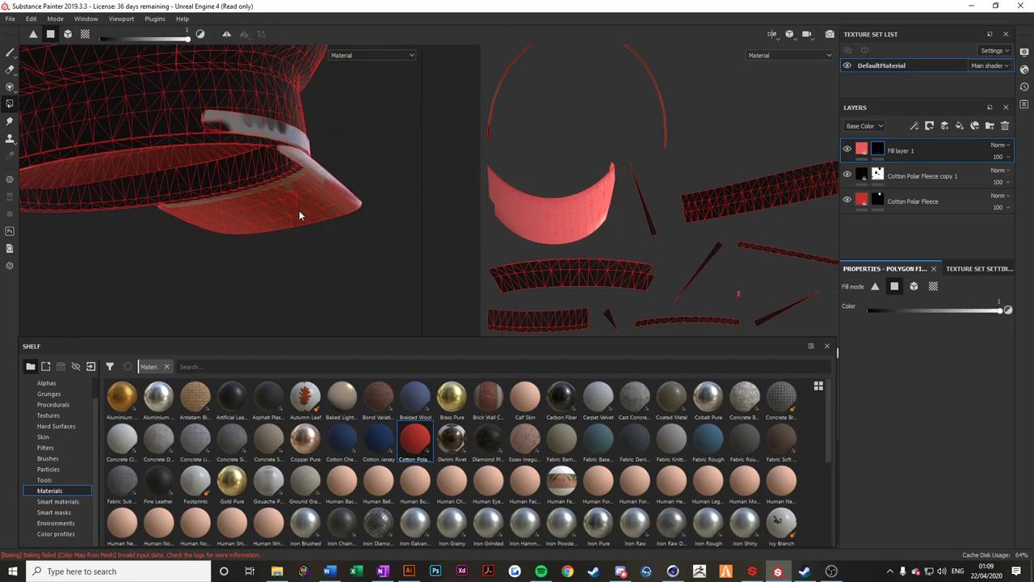
Examine the UV layout for islands of the peak that still contain unfilled polygons, comparing them with the model.
drag(370, 217, 371, 218)
alt+middle_drag(708, 185, 513, 196)
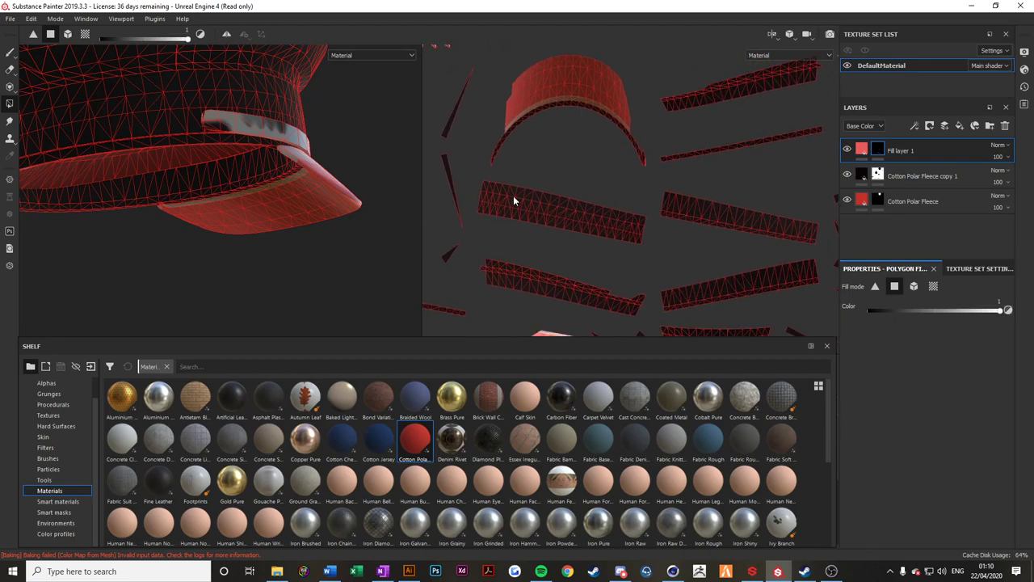
alt+middle_drag(562, 260, 588, 210)
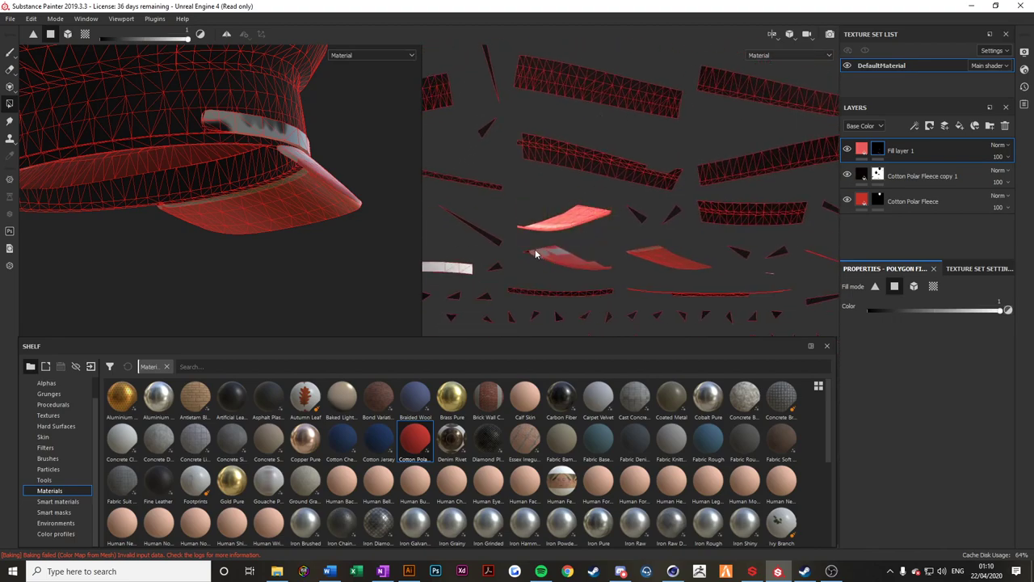
middle_drag(599, 276, 635, 160)
drag(666, 190, 667, 194)
alt+middle_drag(613, 136, 679, 236)
alt+middle_drag(662, 127, 792, 125)
alt+middle_drag(477, 243, 703, 97)
alt+middle_drag(505, 266, 796, 90)
alt+middle_drag(728, 201, 682, 86)
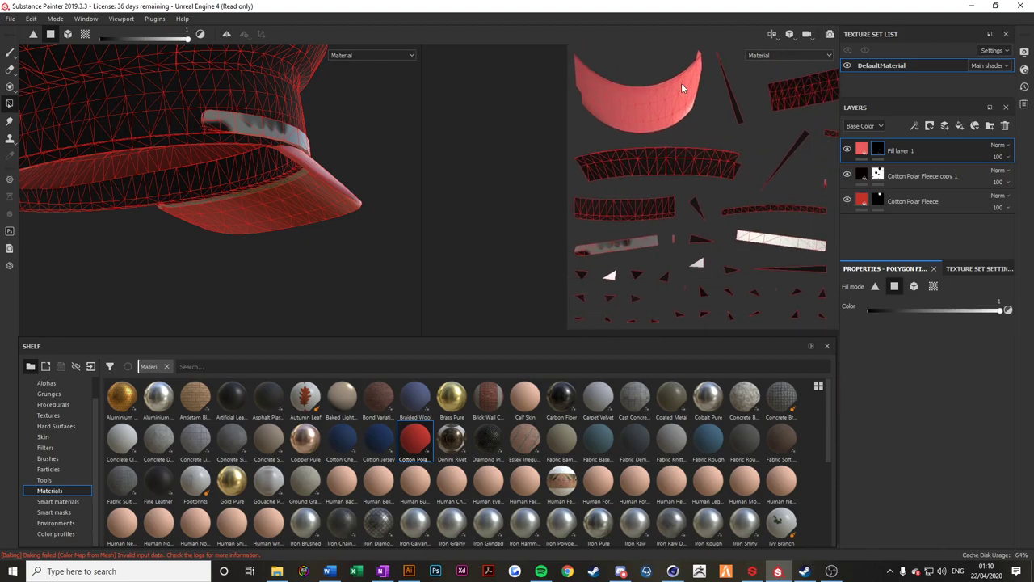
alt+drag(292, 156, 191, 165)
alt+middle_drag(353, 164, 219, 155)
scroll(219, 155, up, 4)
alt+drag(275, 162, 170, 152)
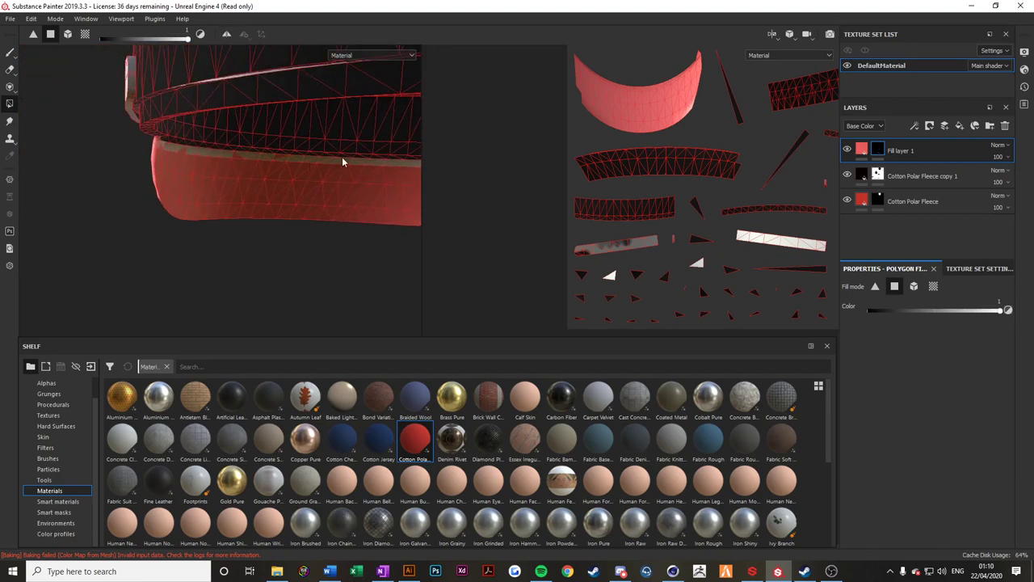
alt+middle_drag(712, 209, 508, 229)
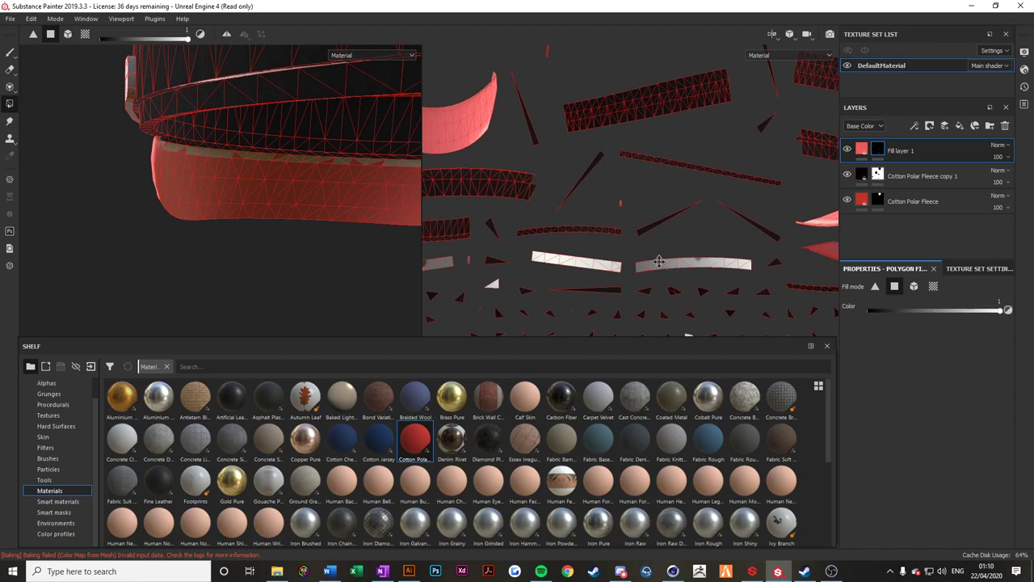
alt+middle_drag(724, 250, 553, 200)
alt+middle_drag(722, 235, 483, 313)
alt+middle_drag(635, 200, 574, 339)
alt+drag(574, 339, 600, 198)
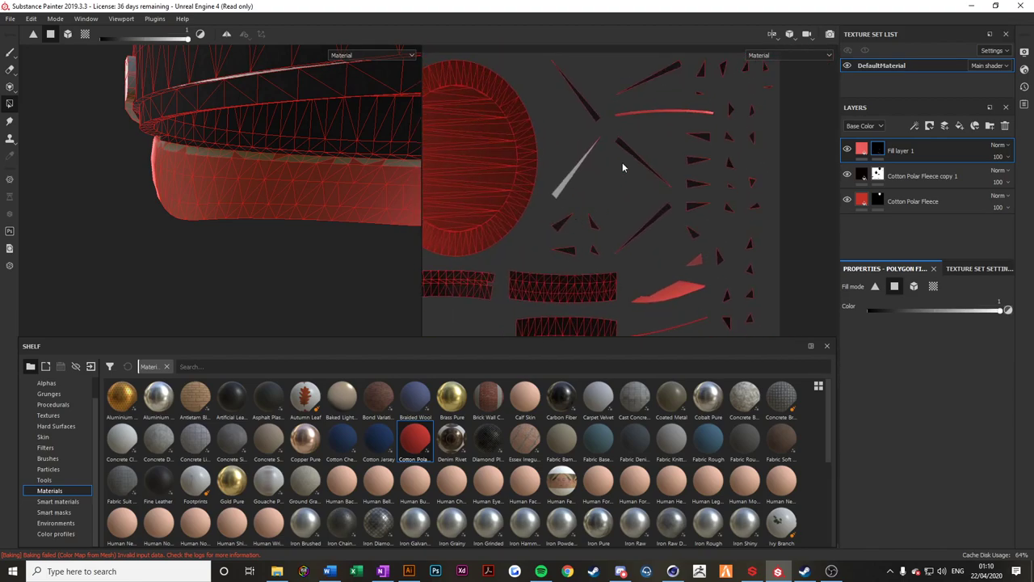
Fill the unfilled strip along the inner edge of the curved underside UV island with white in Fill layer 1's mask.
alt+drag(515, 232, 601, 182)
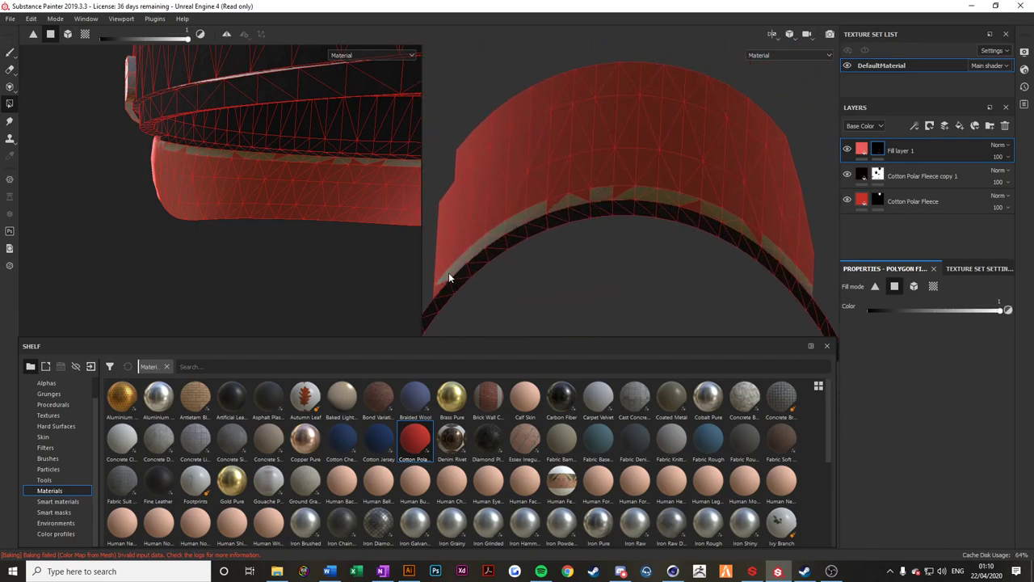
click(480, 247)
drag(484, 239, 543, 207)
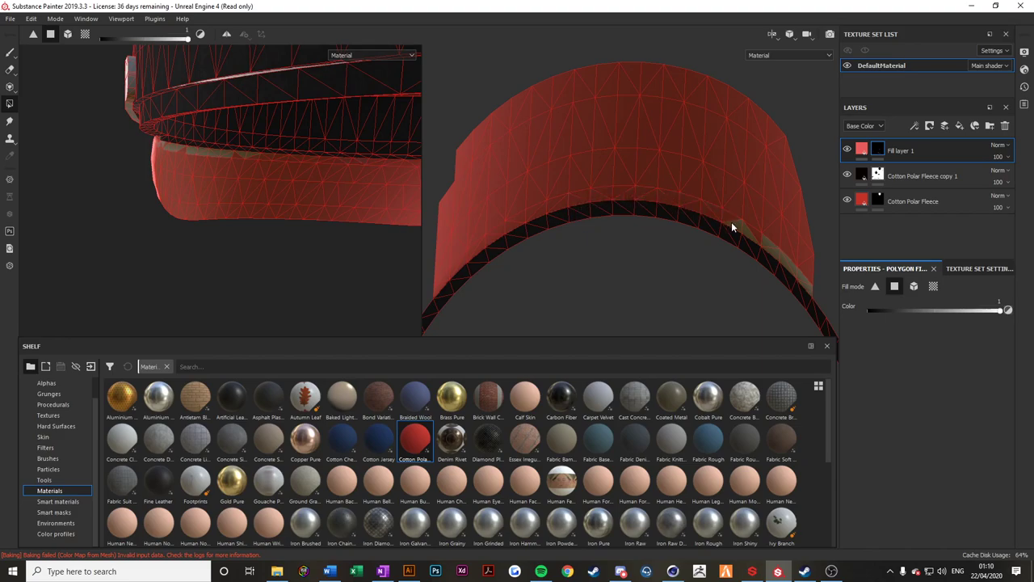
alt+middle_drag(747, 230, 687, 210)
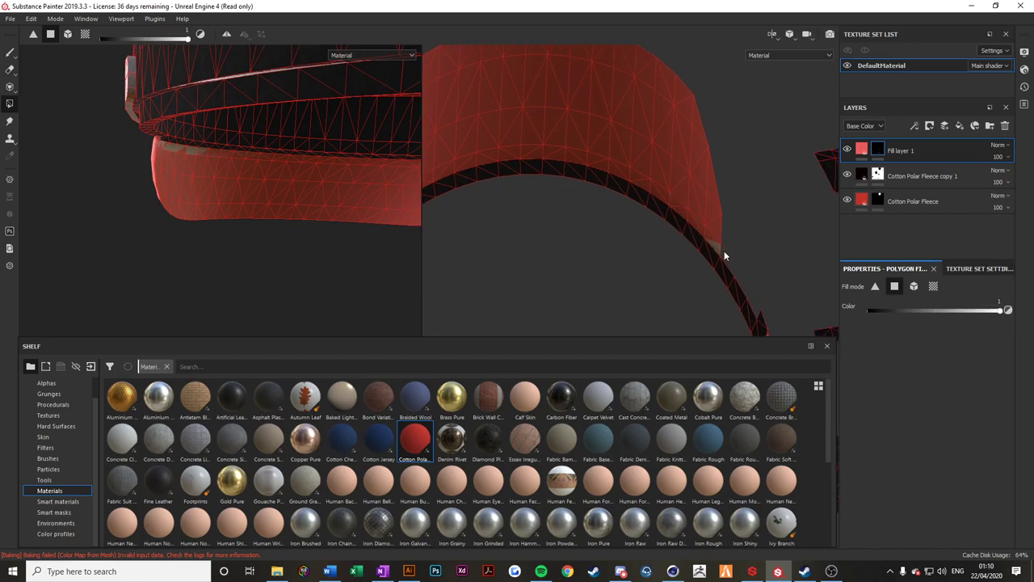
scroll(269, 167, down, 2)
alt+middle_drag(545, 264, 692, 239)
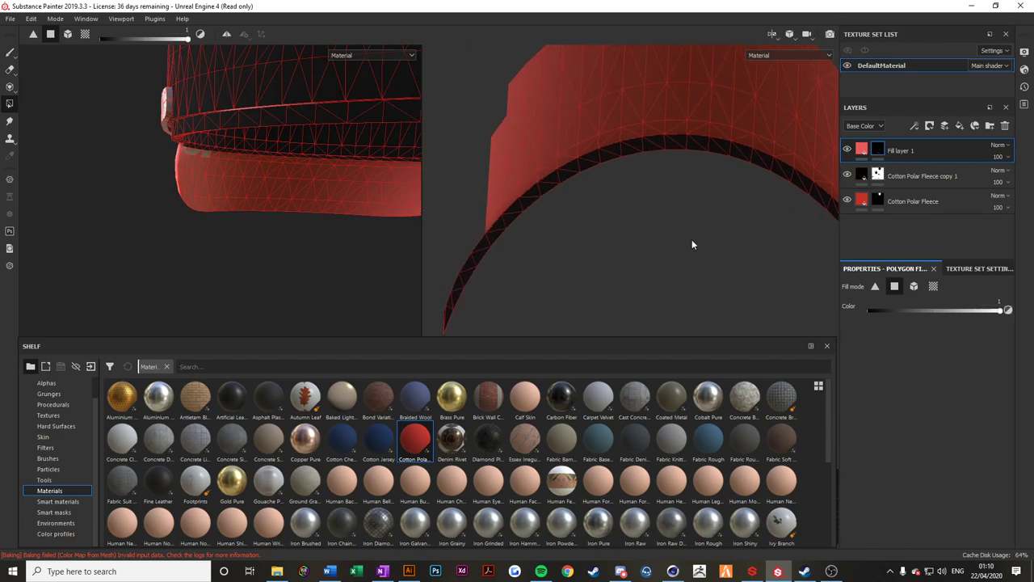
Fill the leftover polygons at the inner corner of the peak's underside on the 3D model in the same mask.
alt+drag(263, 169, 146, 193)
scroll(145, 194, up, 3)
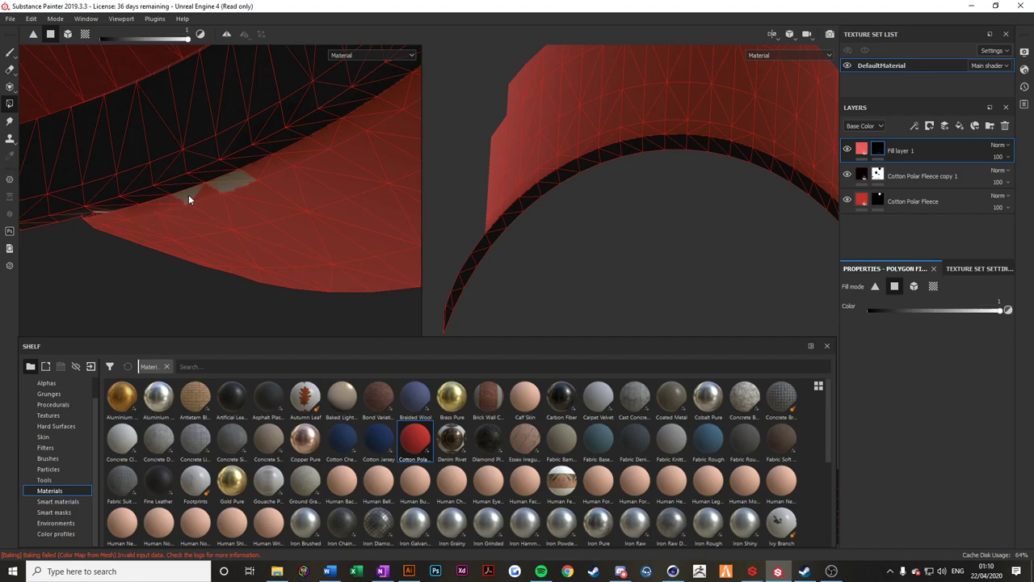
click(231, 182)
scroll(232, 185, down, 5)
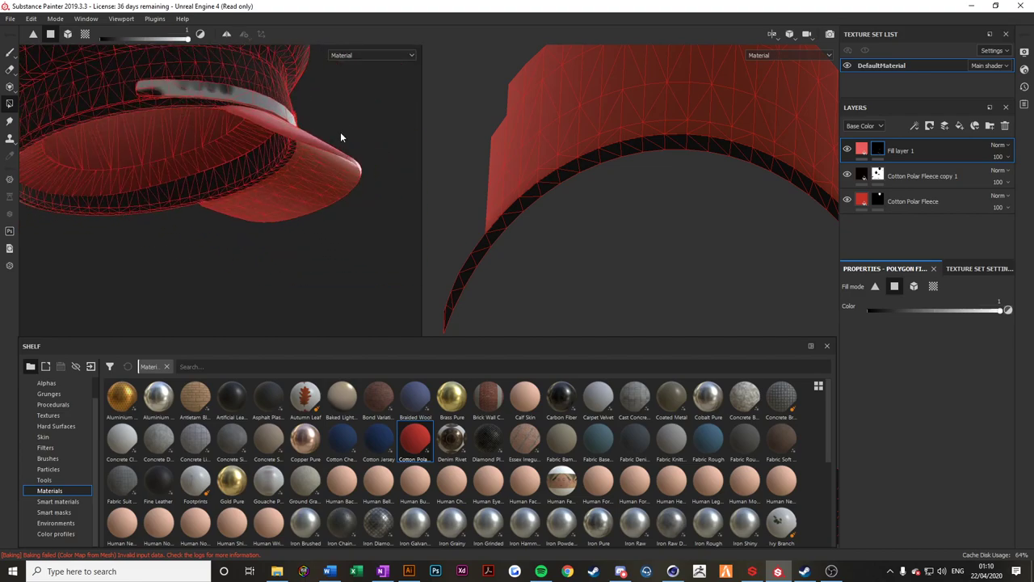
Add the whole strap above the peak to Fill layer 1's mask using the mesh fill mode.
alt+drag(340, 131, 218, 213)
scroll(572, 190, down, 6)
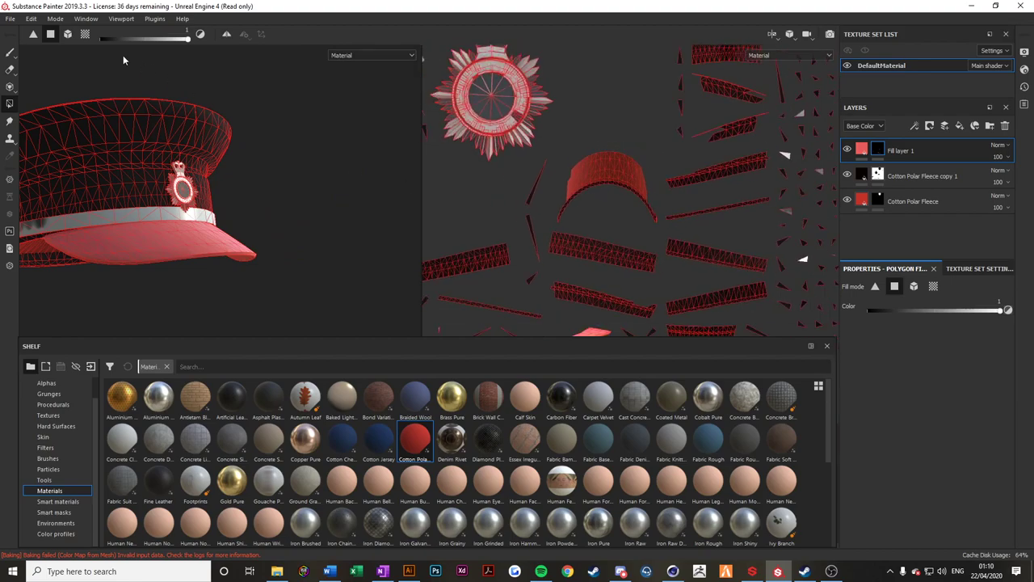
click(69, 35)
click(113, 257)
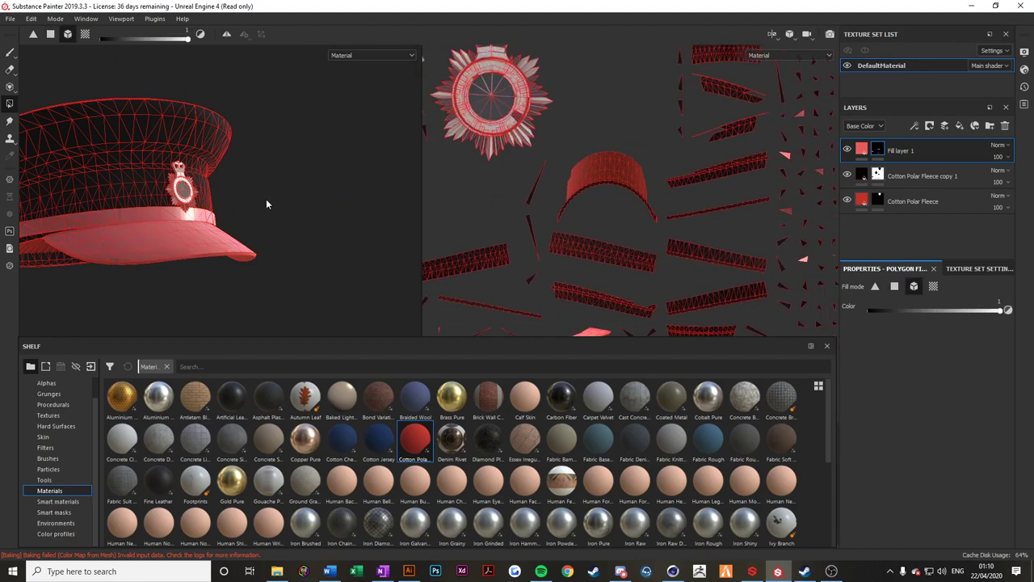
alt+drag(266, 202, 226, 226)
alt+middle_drag(226, 226, 177, 248)
scroll(178, 248, up, 4)
alt+drag(178, 248, 178, 258)
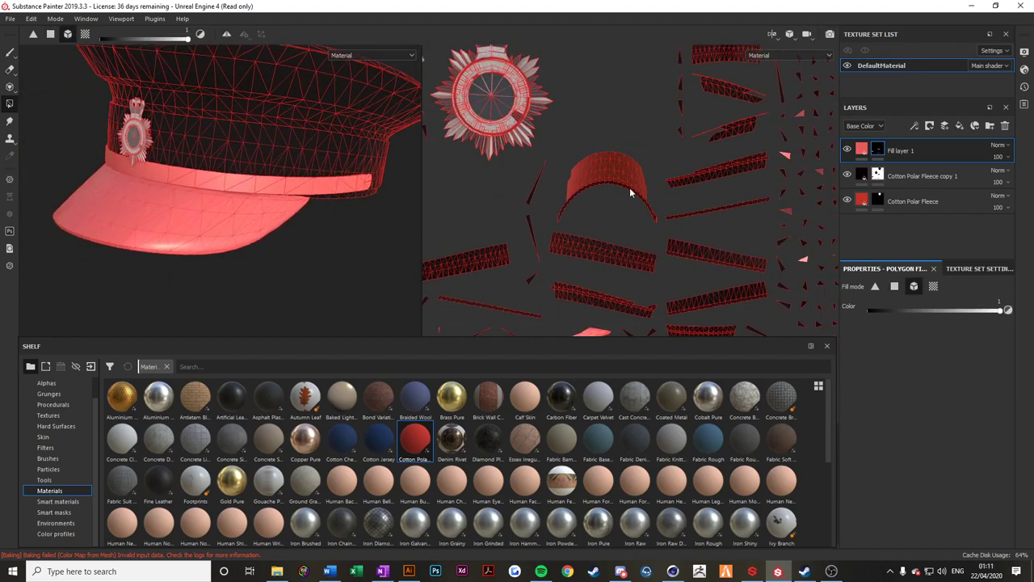
Apply the Plastic PVC material to the peak and strap fill layer.
click(854, 154)
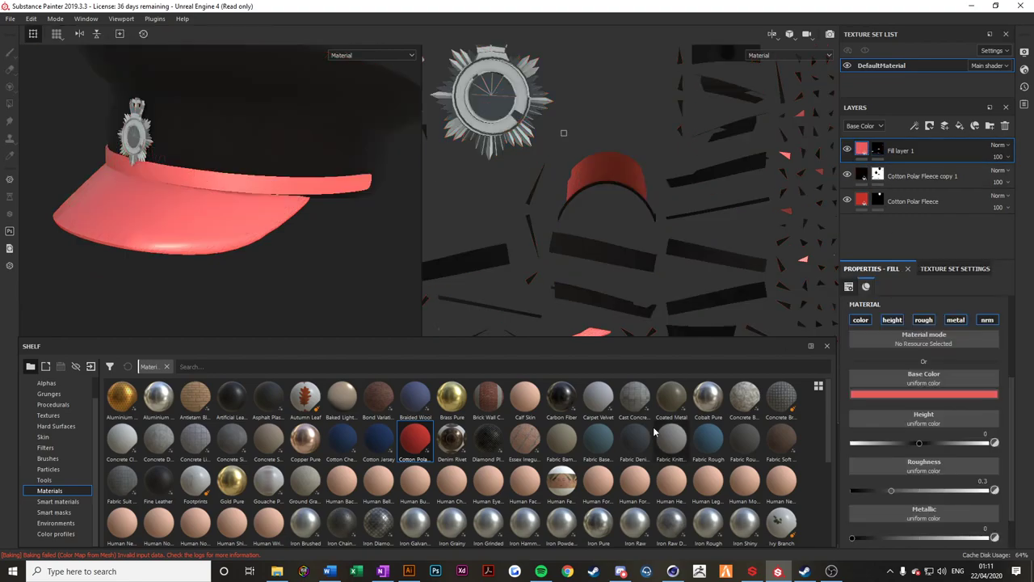
scroll(438, 451, down, 5)
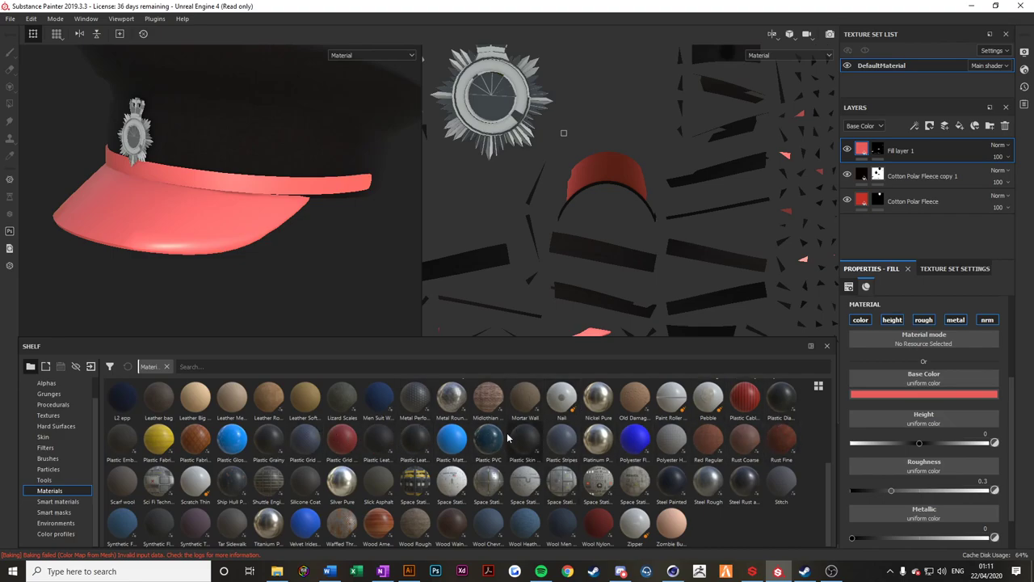
drag(488, 441, 194, 175)
scroll(168, 221, up, 6)
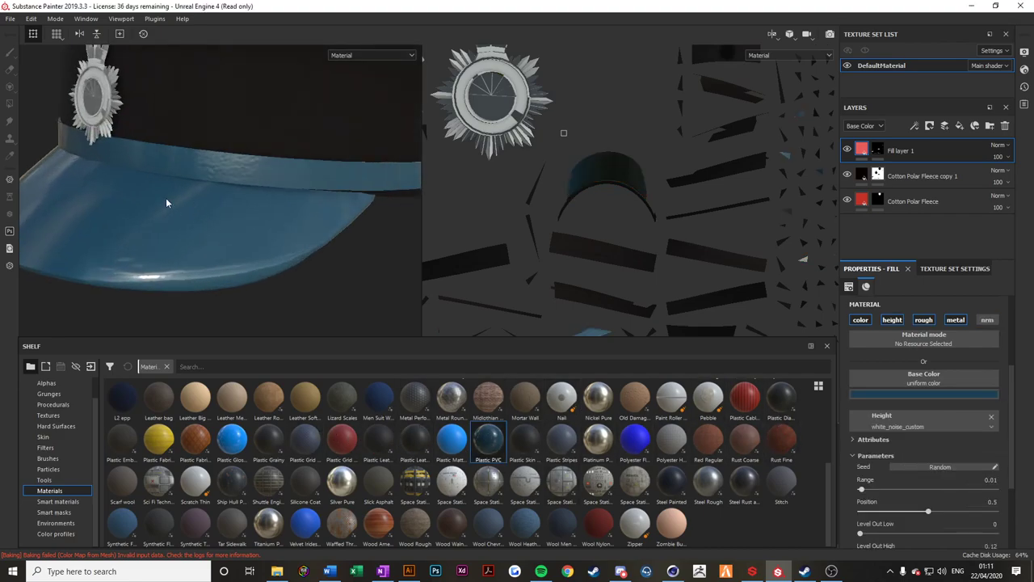
mouse_move(328, 218)
alt+mouse_down()
mouse_move(404, 208)
mouse_move(314, 223)
alt+mouse_up()
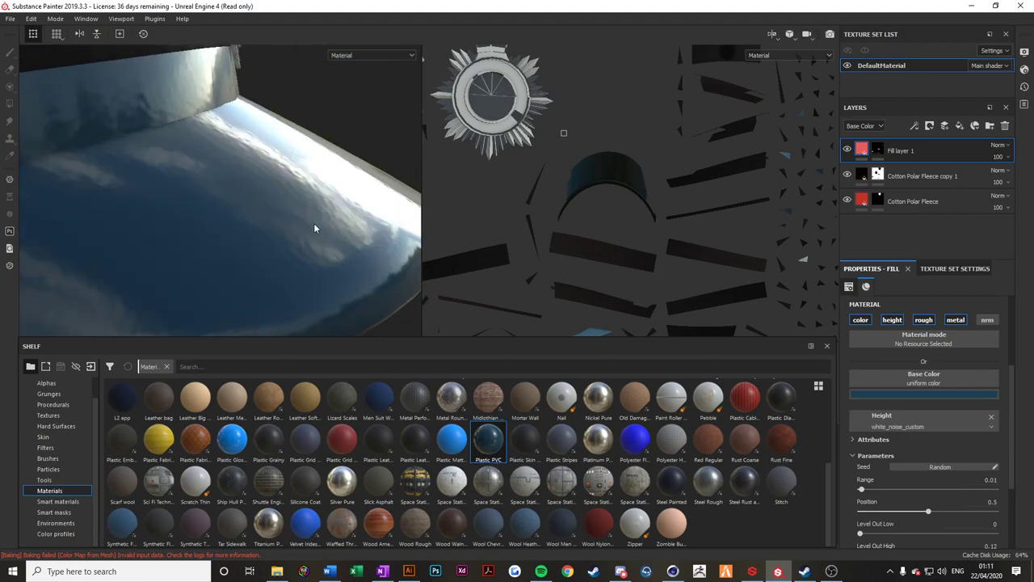
Try a roughness of 0, then 0.0739, on the peak and strap material.
scroll(935, 484, down, 3)
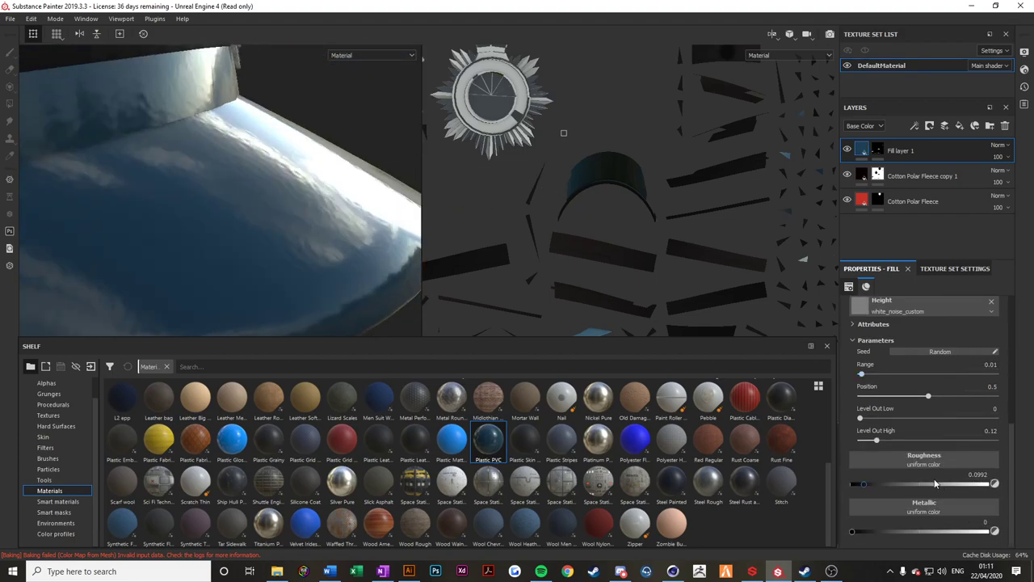
drag(864, 486, 1010, 525)
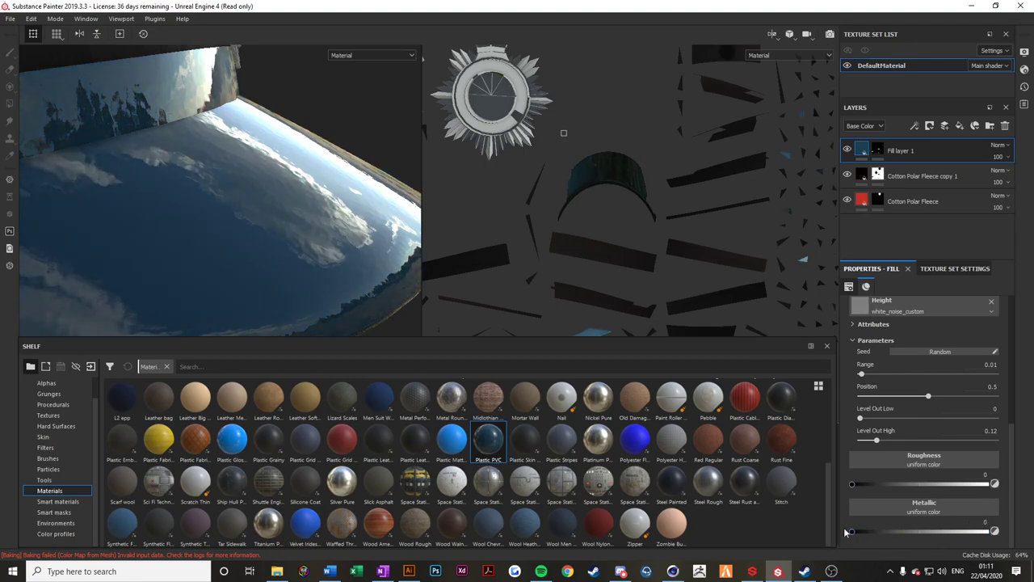
drag(851, 485, 860, 484)
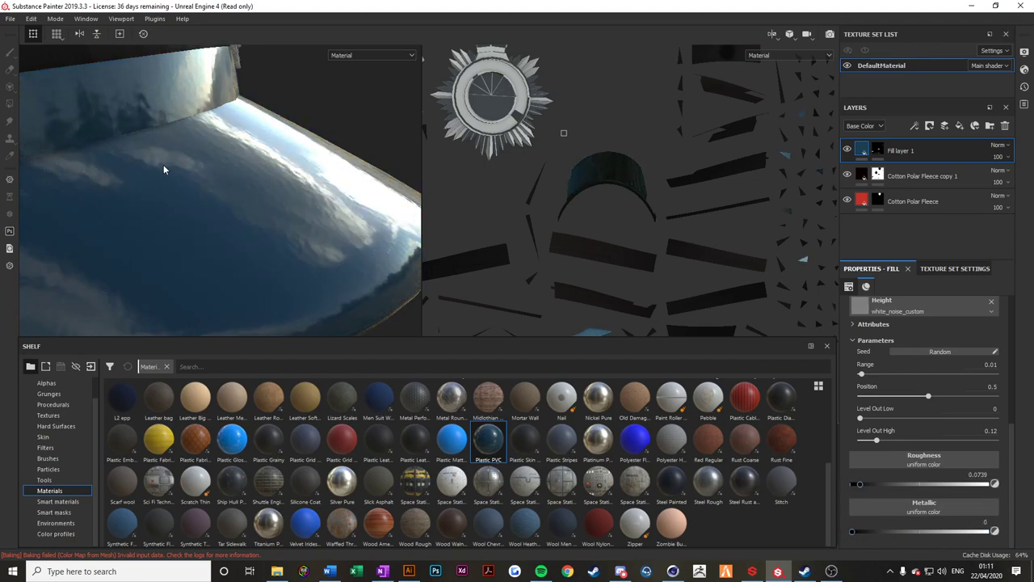
scroll(170, 163, down, 5)
alt+drag(180, 161, 158, 181)
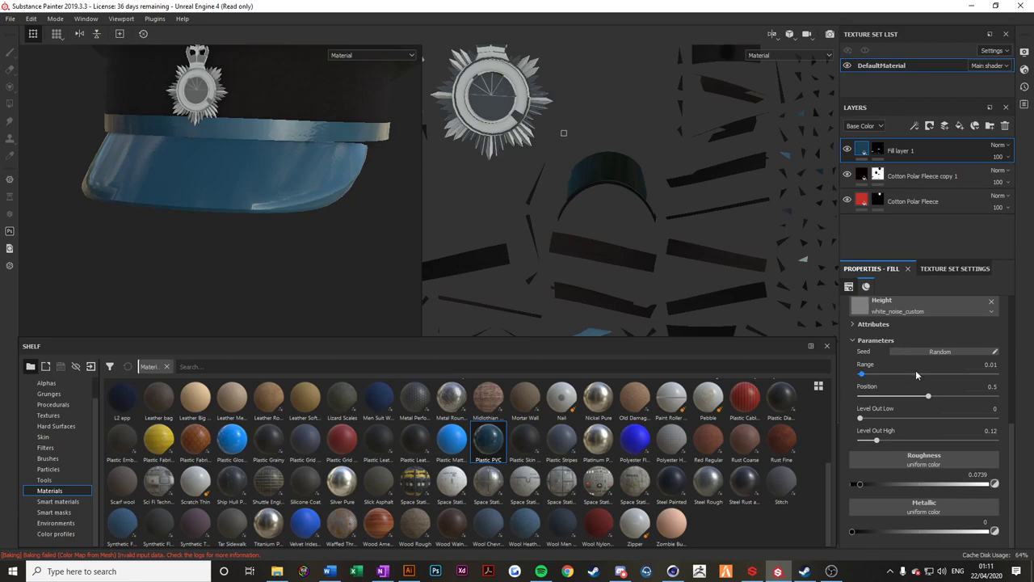
Set the base color of the peak and strap material to black.
scroll(895, 387, up, 3)
click(884, 408)
drag(899, 451, 883, 523)
alt+drag(286, 191, 342, 161)
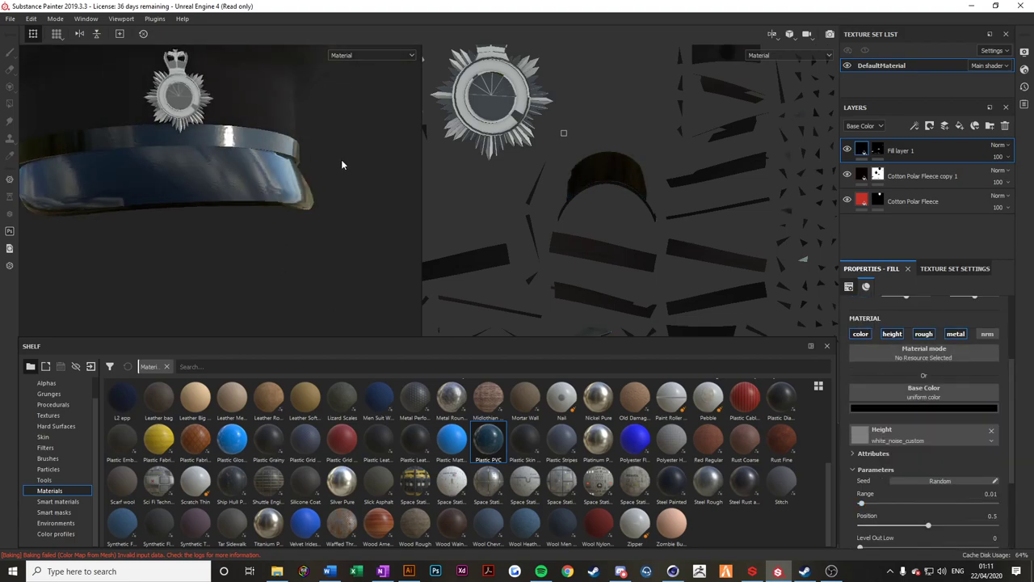
Set the roughness of the black peak and strap material to 0.07, checking the reflections from several sides.
scroll(883, 481, down, 3)
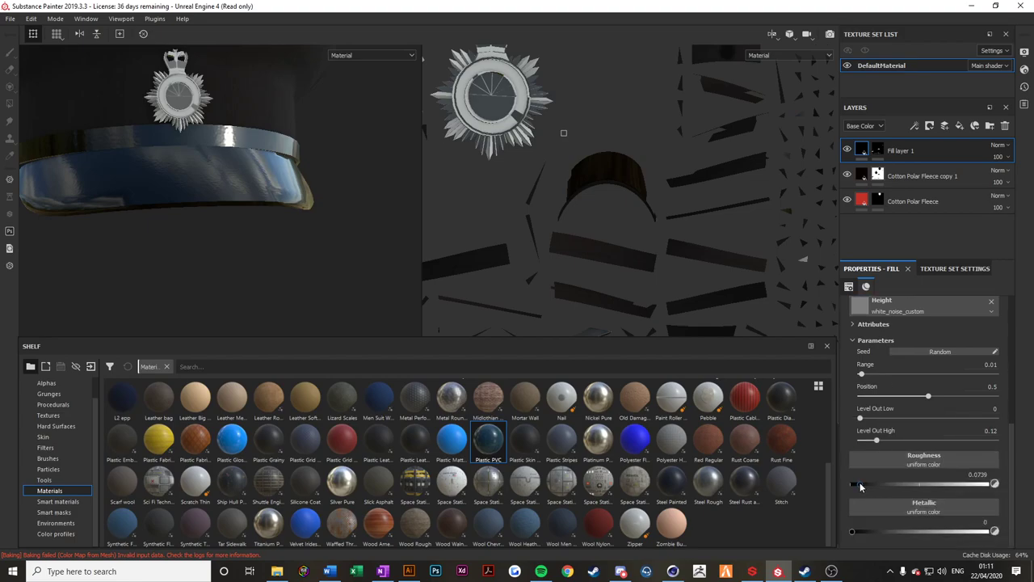
drag(862, 486, 845, 489)
alt+drag(347, 275, 227, 280)
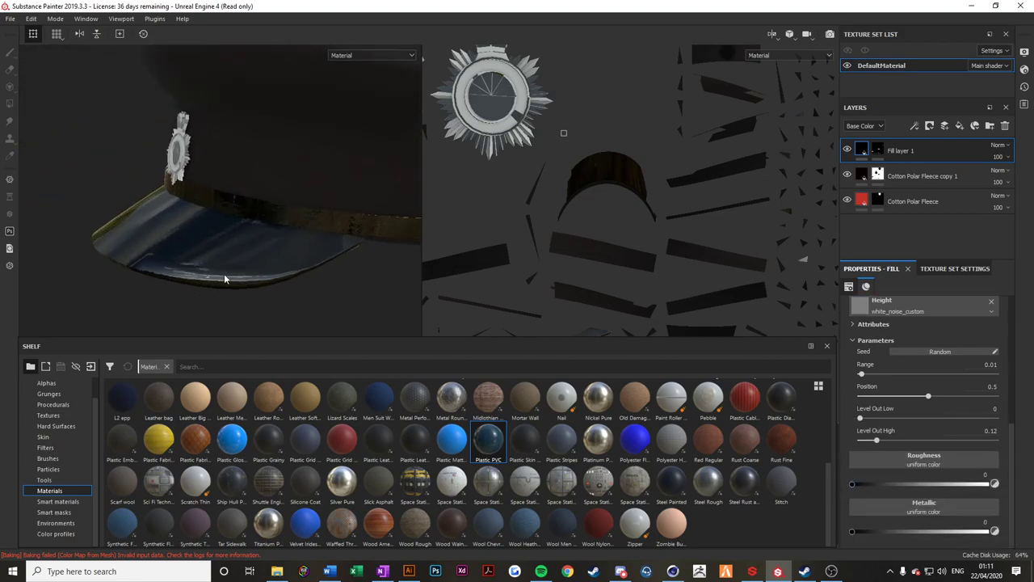
drag(855, 486, 859, 485)
mouse_move(202, 218)
alt+mouse_down()
mouse_move(256, 212)
mouse_move(352, 232)
mouse_move(373, 204)
mouse_move(387, 213)
mouse_move(204, 233)
alt+mouse_up()
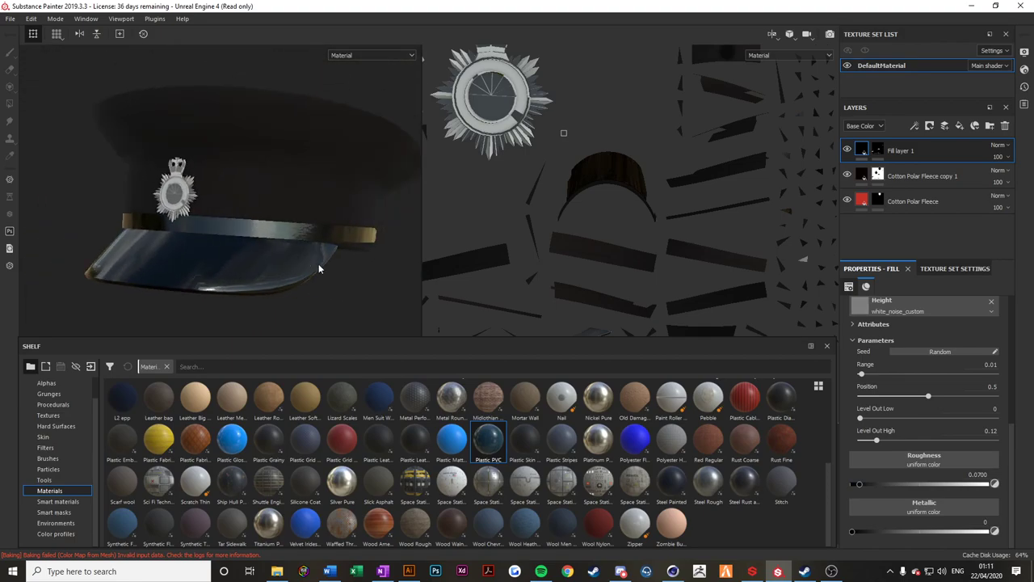
alt+drag(319, 263, 207, 238)
alt+drag(329, 256, 307, 179)
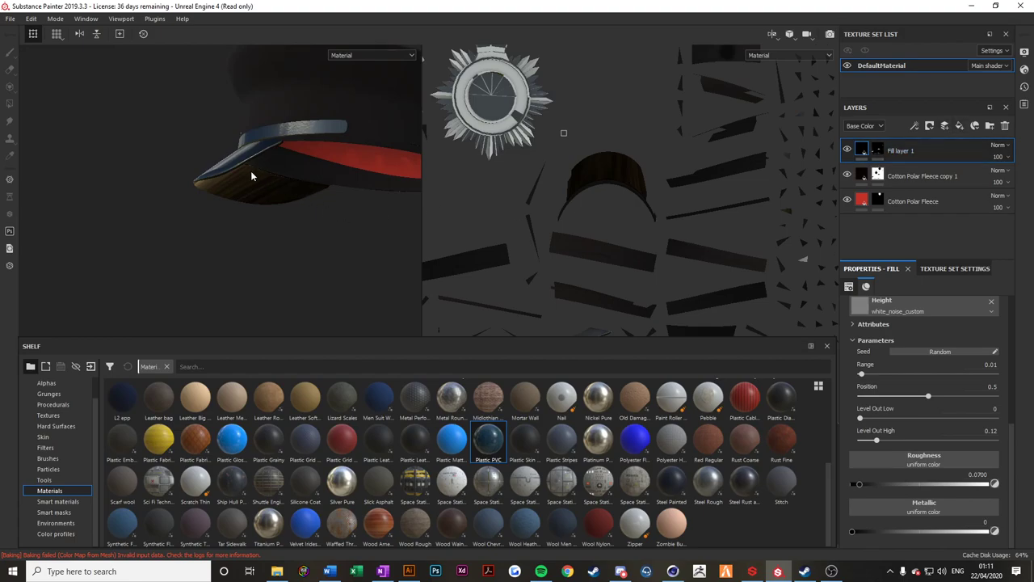
Add a new fill layer above Fill layer 1 and give it a black mask.
click(974, 125)
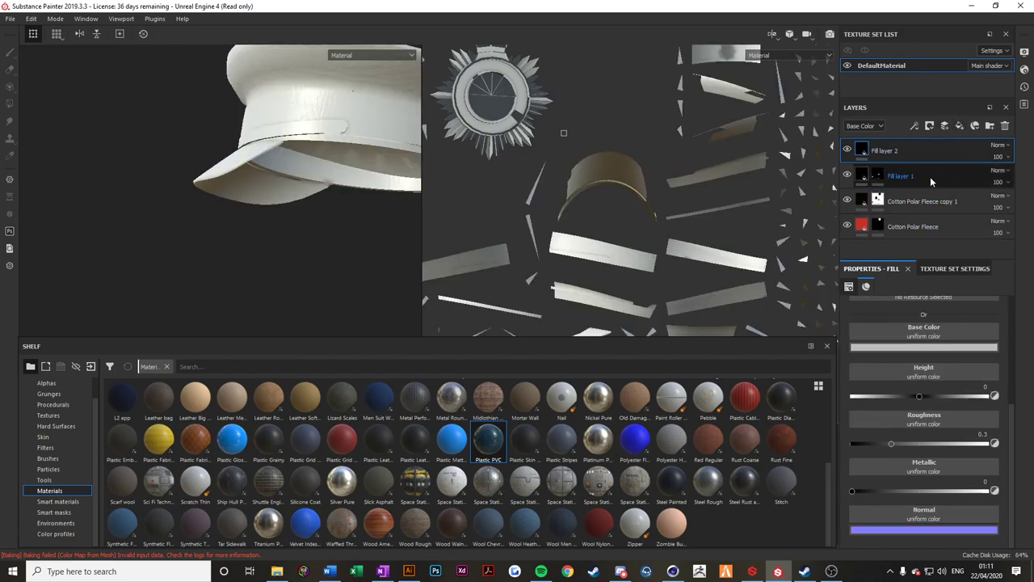
right_click(916, 162)
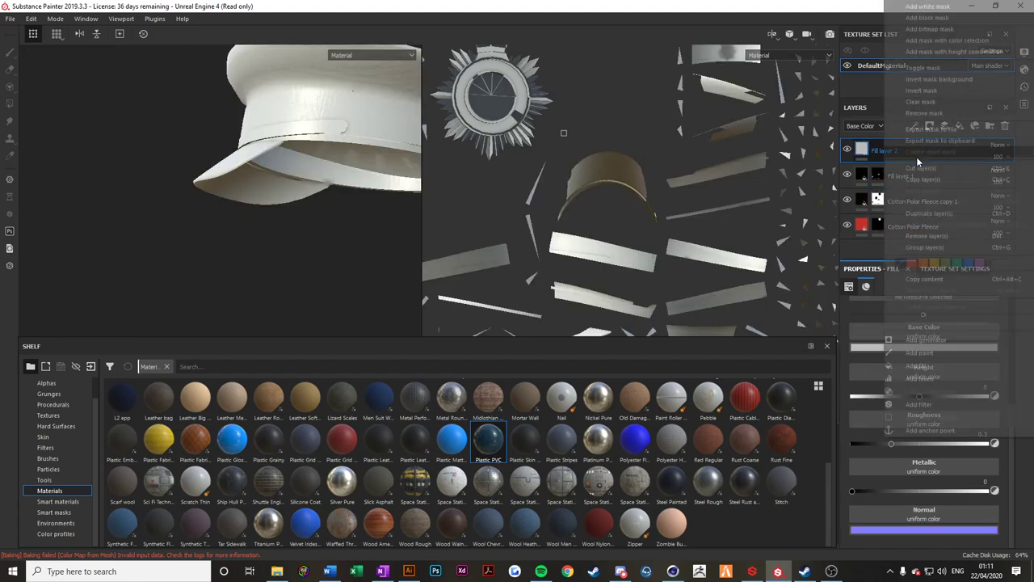
click(936, 20)
Fill the first faces at one end of the peak's underside into Fill layer 2's mask, using quad polygon fill.
alt+right_drag(174, 235, 266, 199)
alt+drag(266, 200, 178, 197)
alt+middle_drag(178, 196, 293, 188)
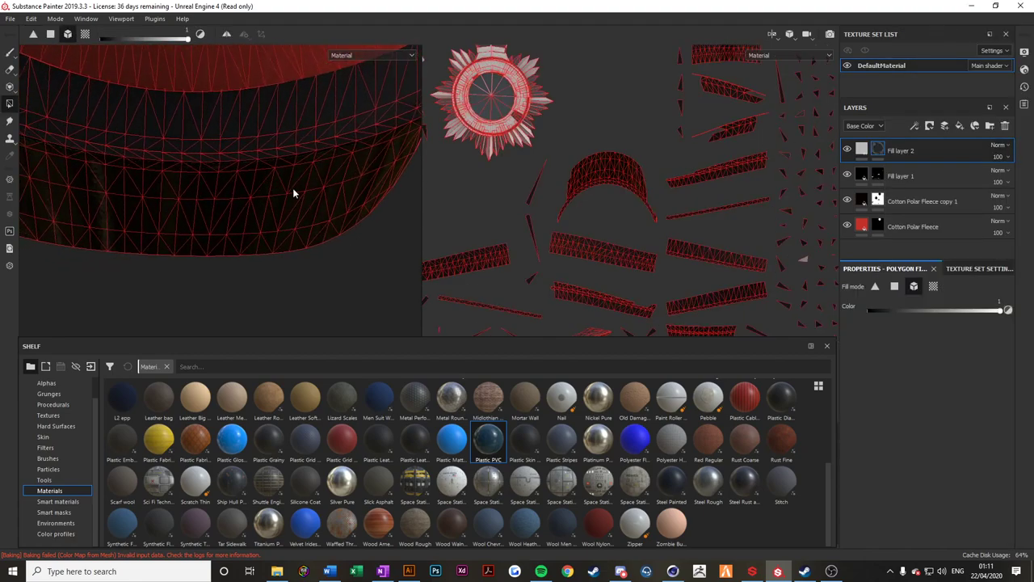
alt+middle_drag(146, 194, 278, 217)
alt+drag(278, 219, 197, 176)
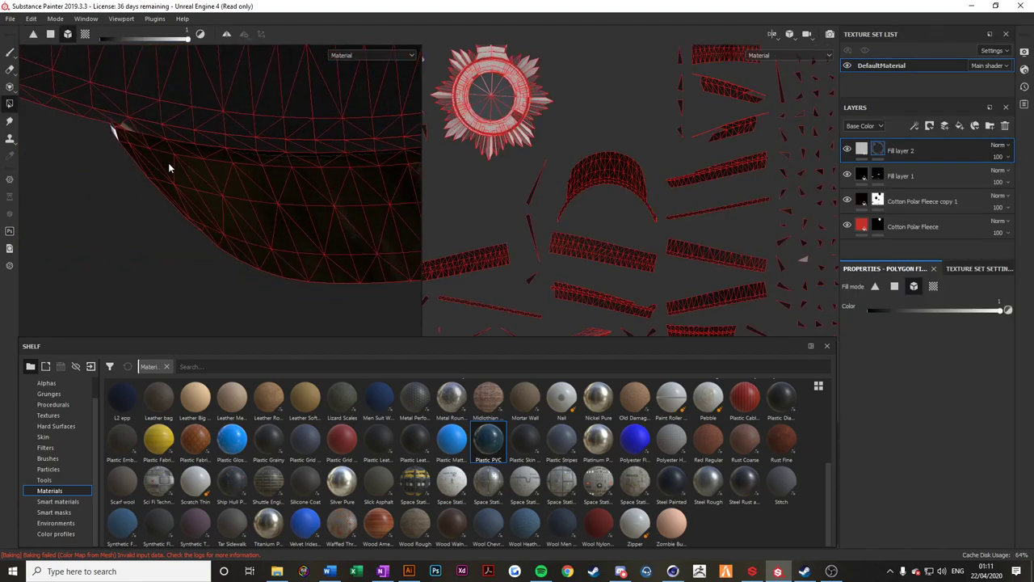
click(51, 34)
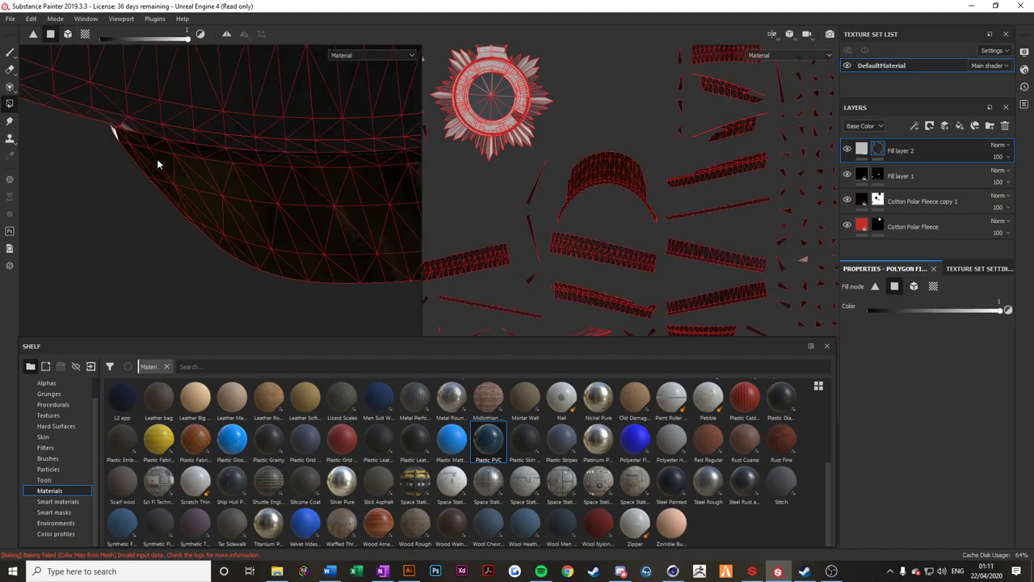
drag(173, 190, 186, 208)
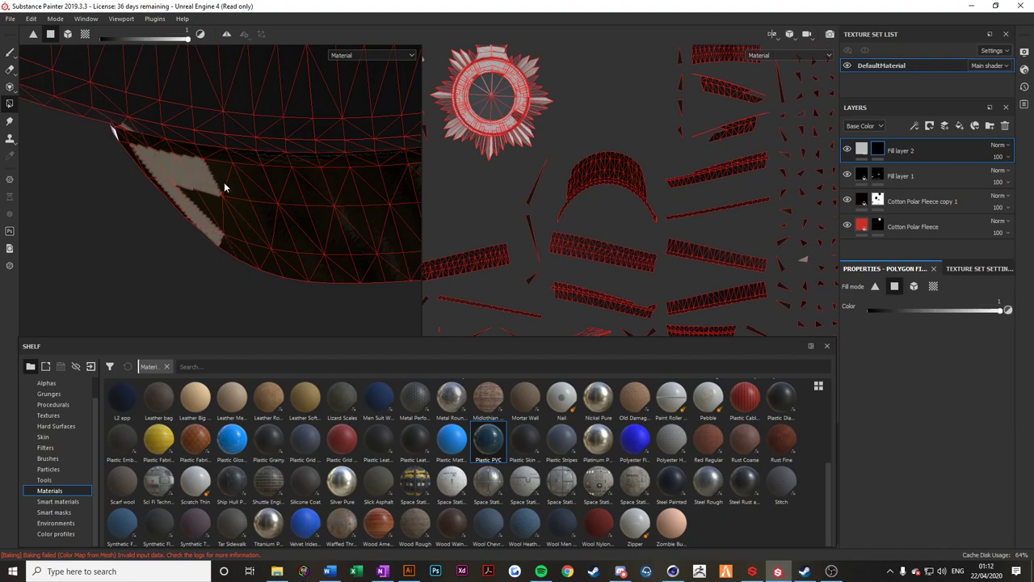
scroll(704, 211, up, 3)
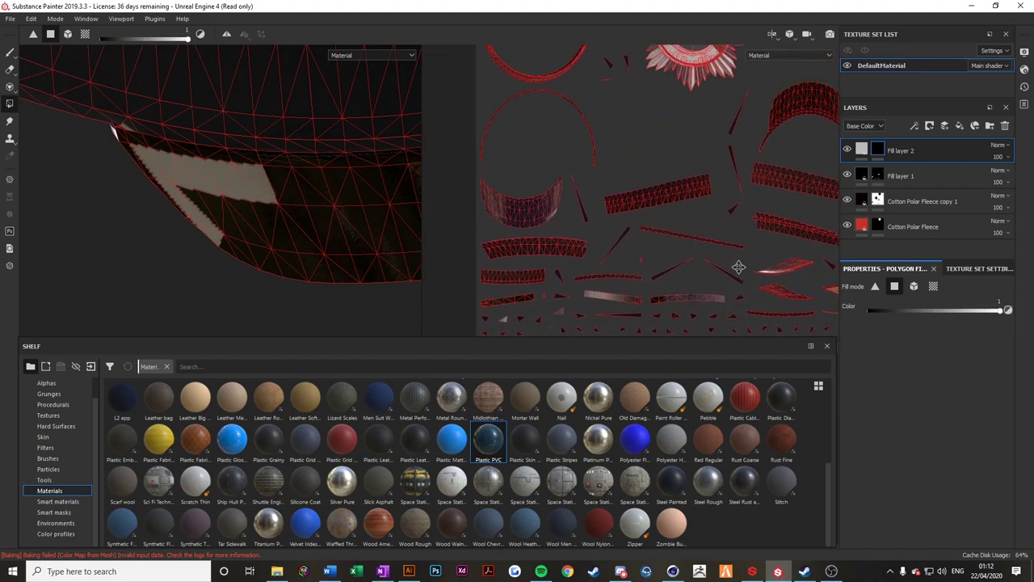
click(273, 173)
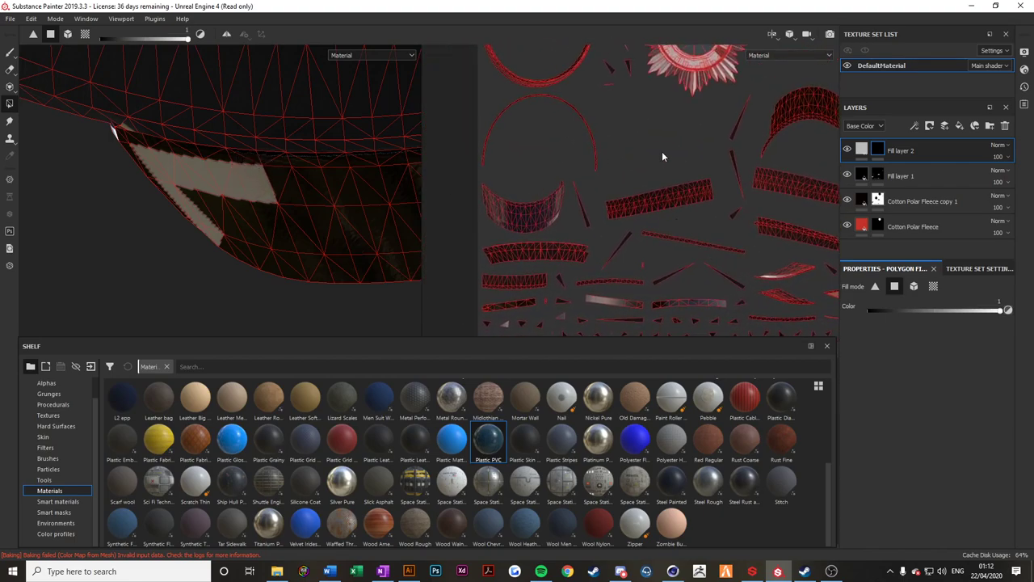
Fill the broad area of the arched peak-underside island in the UV layout into Fill layer 2's mask, leaving its thin inner rim unfilled.
middle_drag(661, 156, 607, 209)
scroll(734, 184, up, 5)
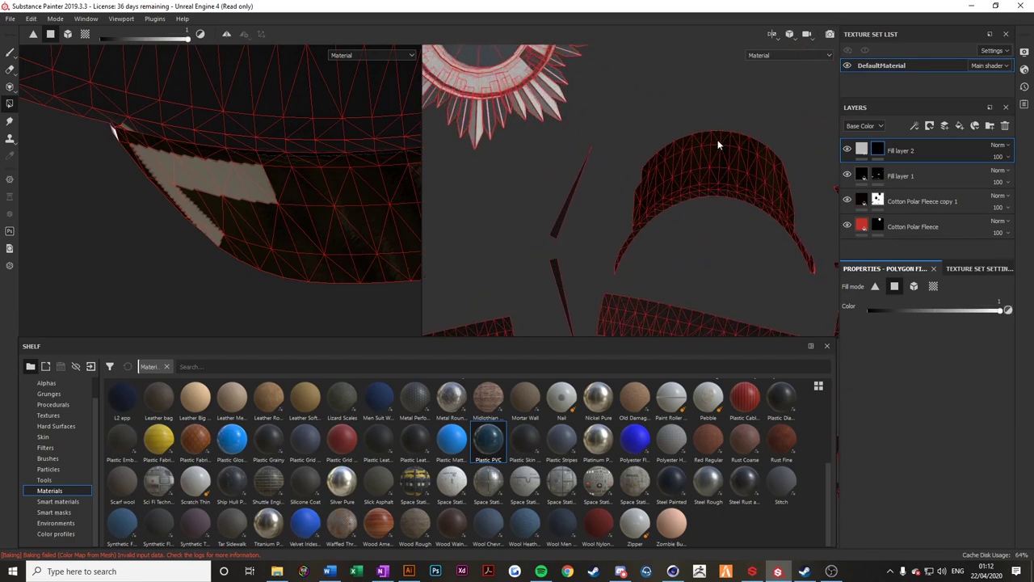
drag(635, 108, 771, 197)
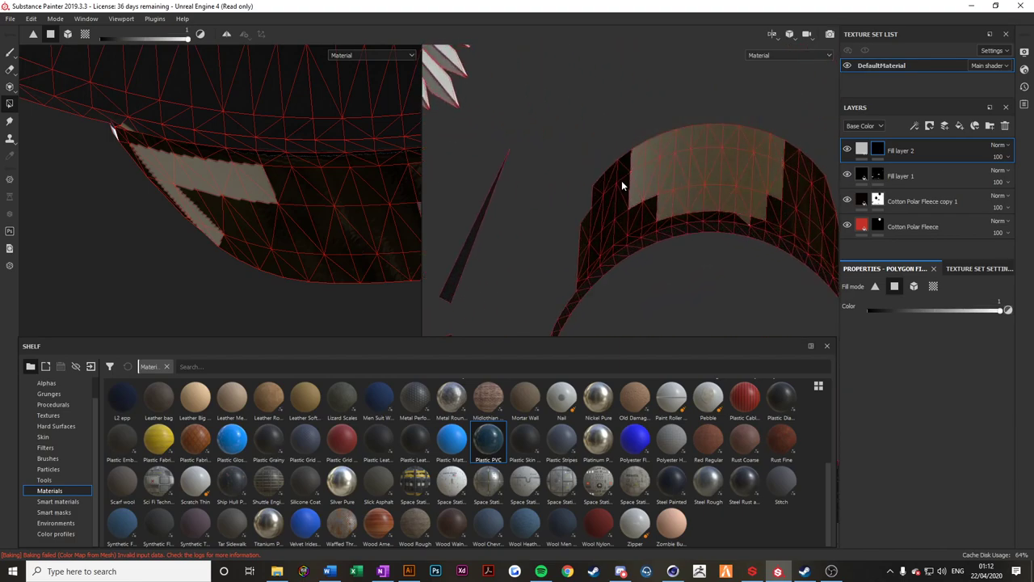
key(ctrl+z)
drag(662, 109, 804, 190)
alt+middle_drag(772, 182, 677, 158)
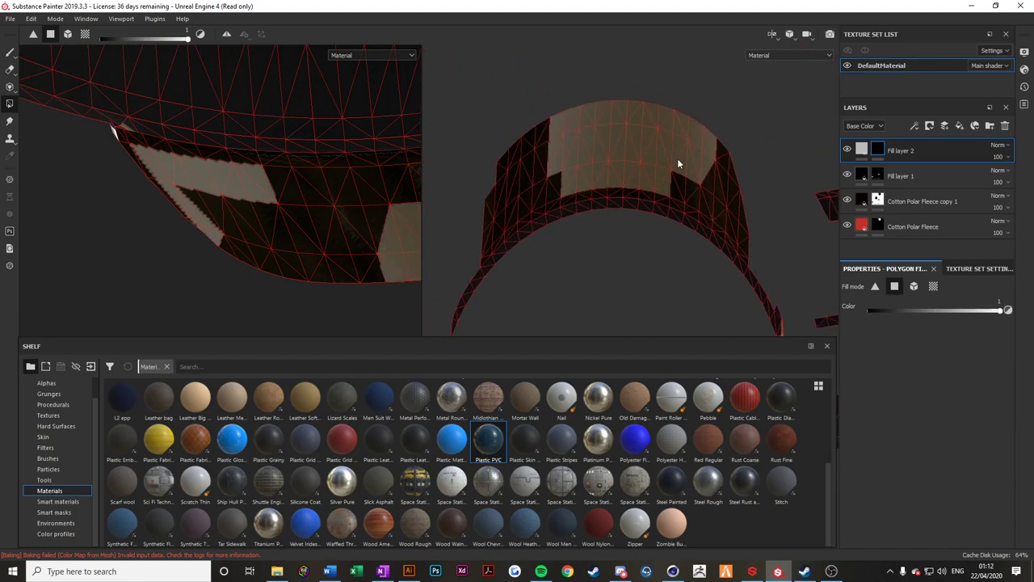
drag(715, 136, 760, 155)
drag(689, 170, 755, 244)
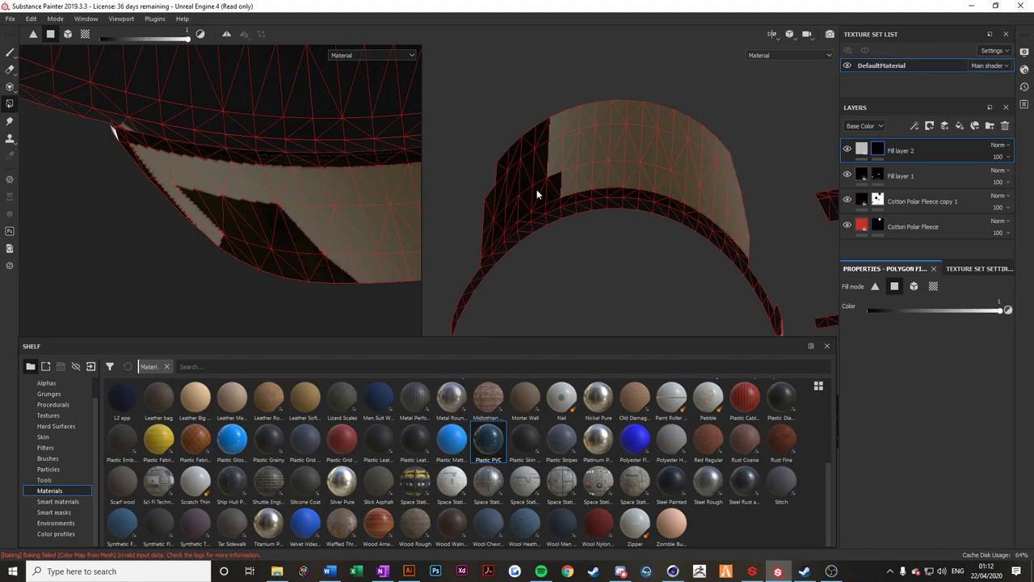
drag(452, 127, 556, 166)
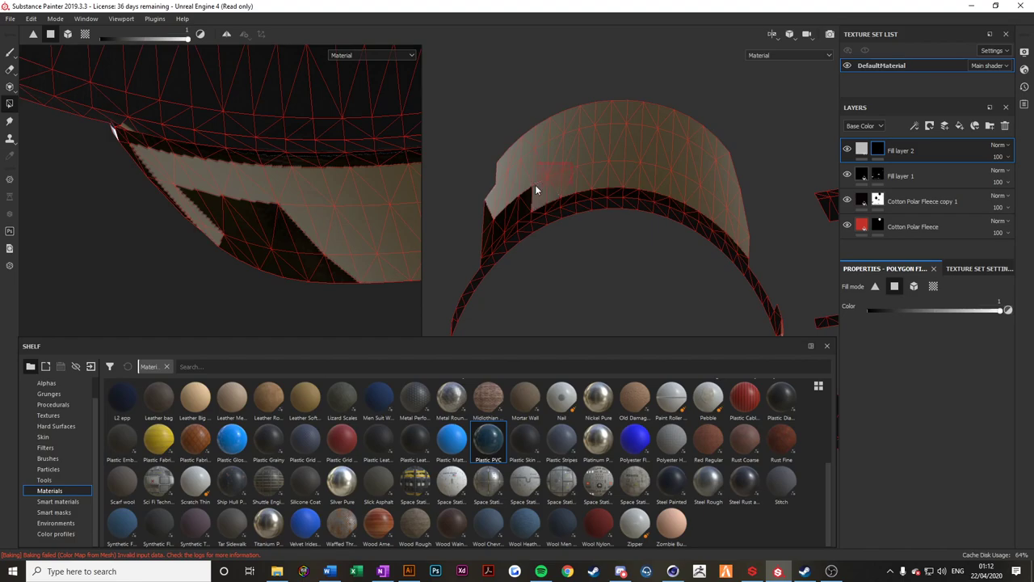
drag(526, 200, 527, 201)
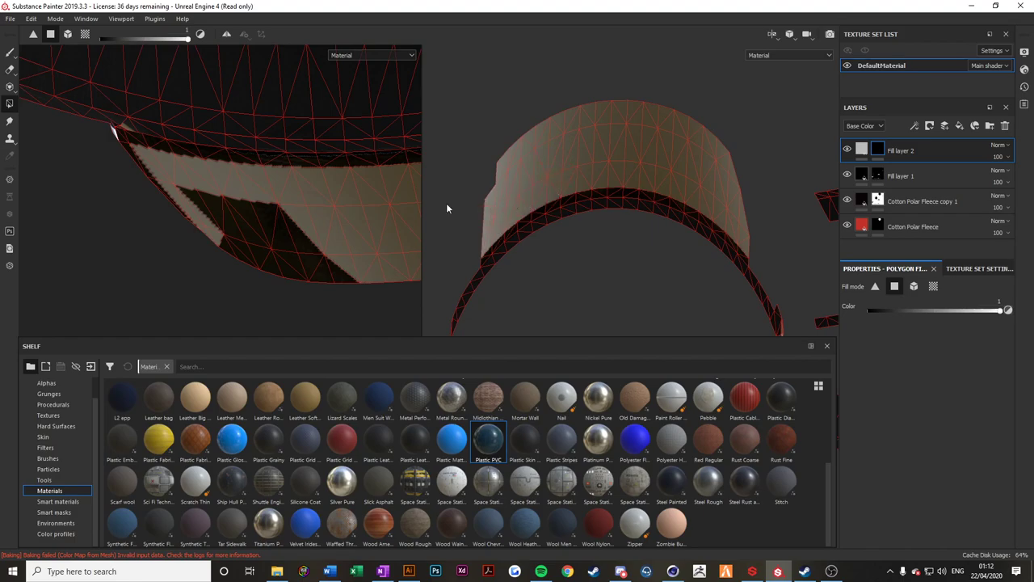
Fill the small curved UV island that covers the unfilled gap at the near end of the peak's underside.
alt+middle_drag(604, 297, 745, 96)
scroll(732, 181, down, 5)
scroll(734, 185, down, 3)
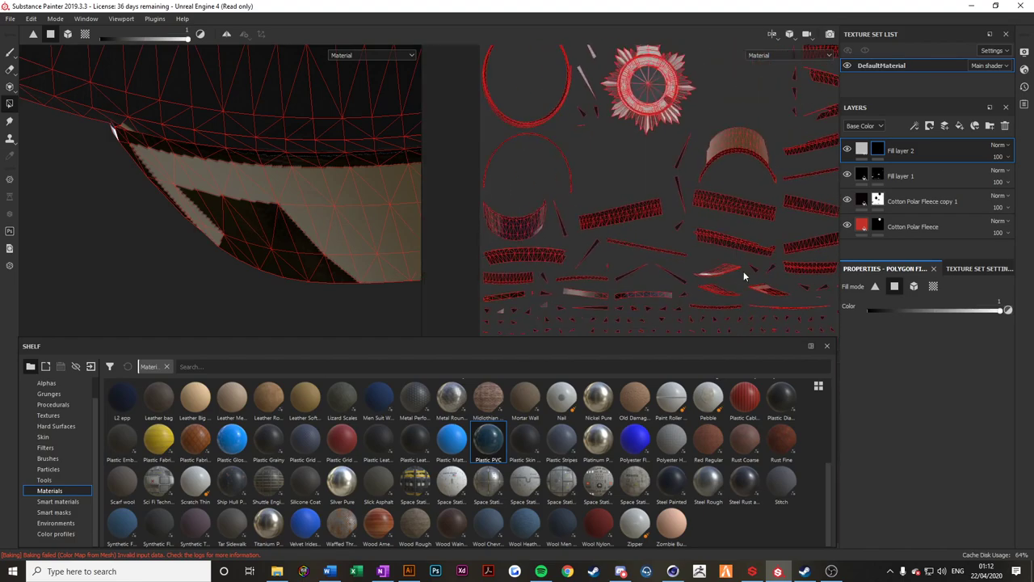
alt+middle_drag(748, 278, 750, 214)
scroll(777, 220, up, 8)
click(769, 230)
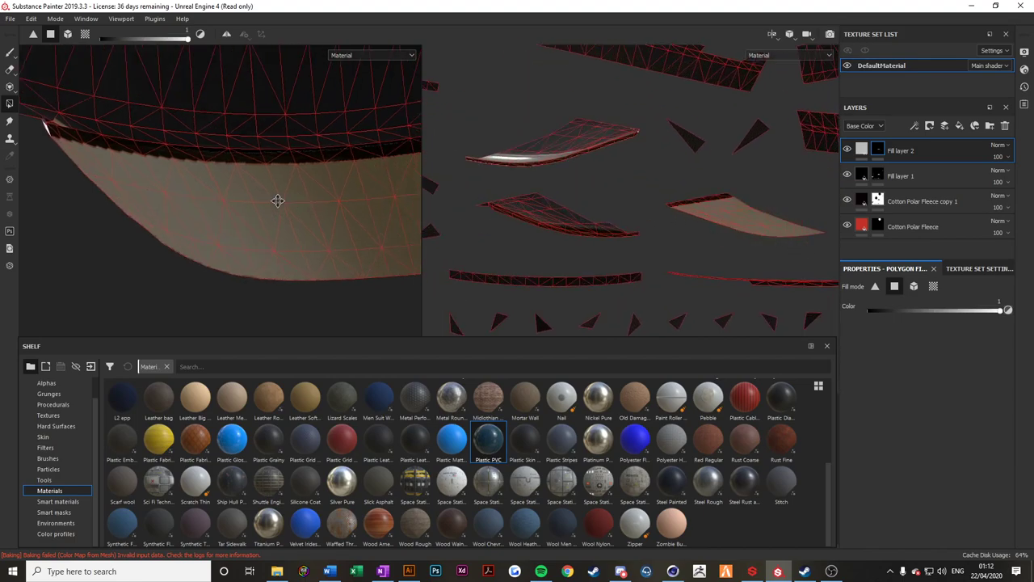
Examine the opposite end of the peak's underside and search the UV layout for the island of its unfilled faces.
alt+drag(277, 200, 58, 247)
alt+drag(205, 234, 304, 254)
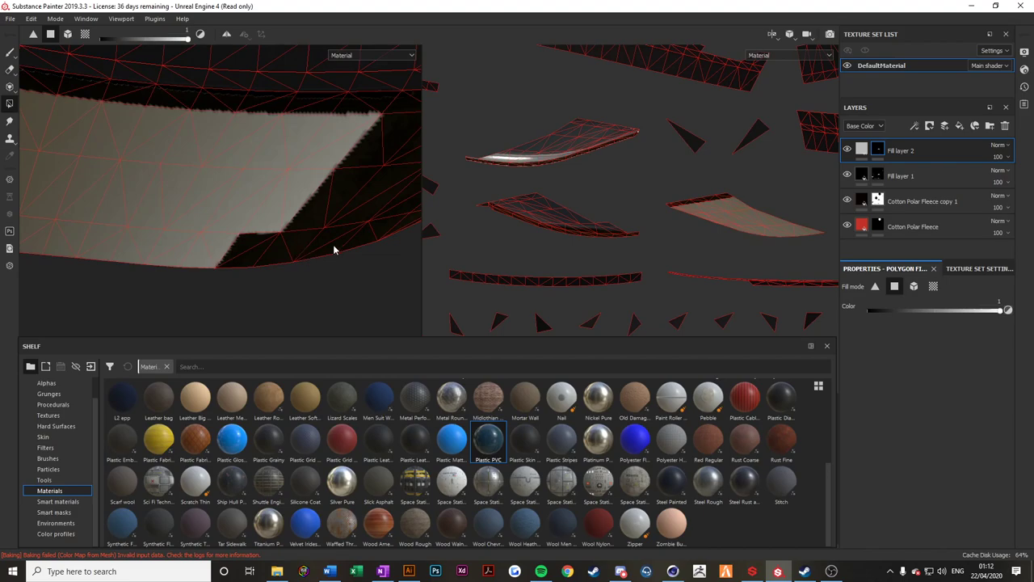
alt+middle_drag(626, 233, 929, 205)
alt+middle_drag(658, 247, 830, 121)
mouse_move(426, 91)
alt+middle_down()
mouse_move(591, 186)
mouse_move(796, 232)
alt+middle_up()
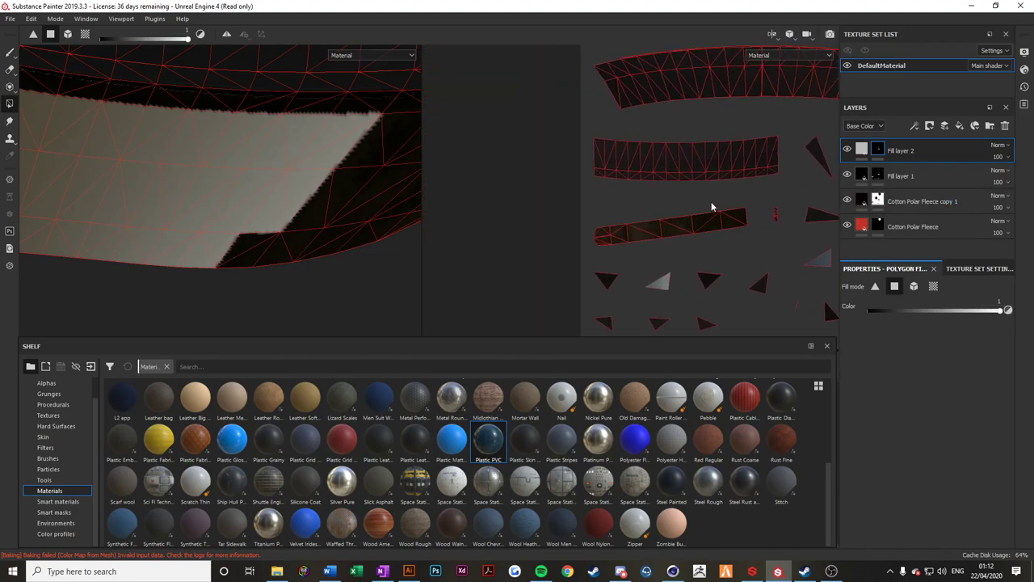
alt+middle_drag(712, 207, 377, 293)
alt+middle_drag(493, 324, 529, 225)
scroll(541, 227, down, 3)
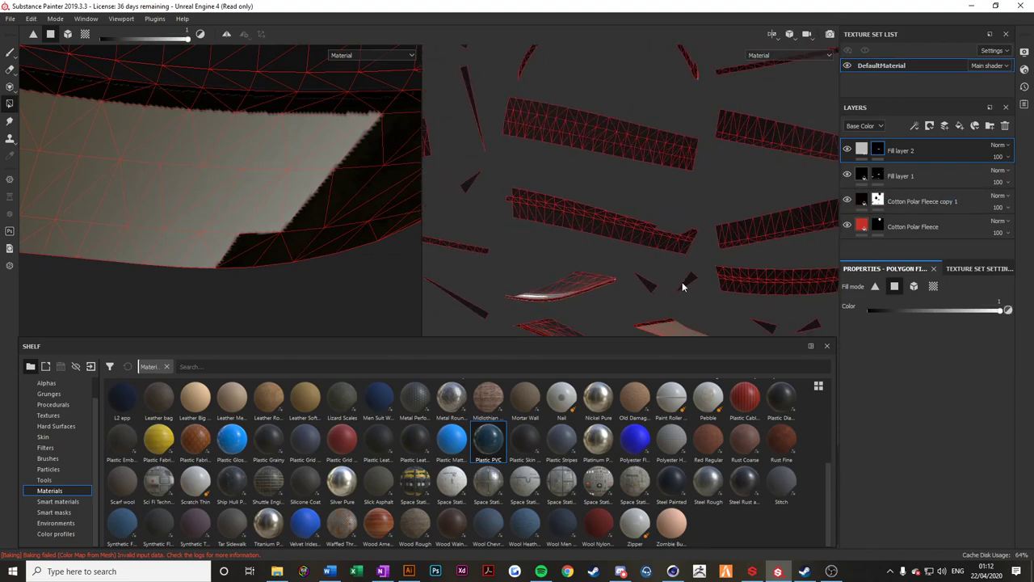
Try to fill another UV island into the mask for the unfilled end of the peak's underside.
scroll(683, 287, down, 2)
scroll(500, 262, up, 3)
drag(502, 226, 617, 274)
key(ctrl+z)
scroll(695, 230, down, 5)
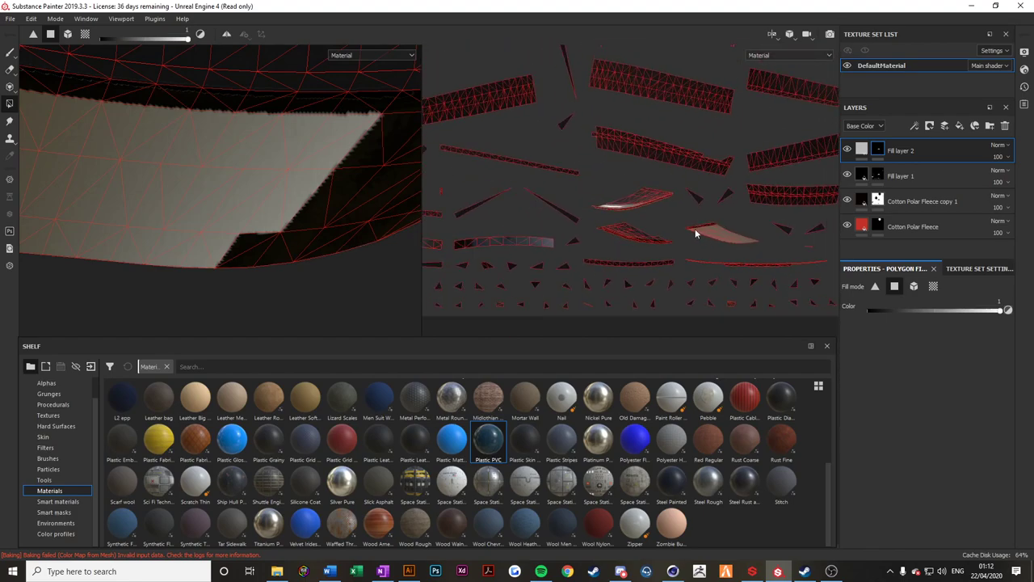
Fill the remaining faces at the opposite end of the peak's underside directly on the 3D model.
mouse_move(774, 192)
alt+middle_down()
mouse_move(614, 204)
mouse_move(816, 364)
alt+middle_up()
mouse_move(589, 214)
alt+middle_down()
mouse_move(730, 178)
mouse_move(848, 55)
alt+middle_up()
alt+middle_drag(598, 249, 656, 153)
alt+middle_drag(313, 310, 234, 250)
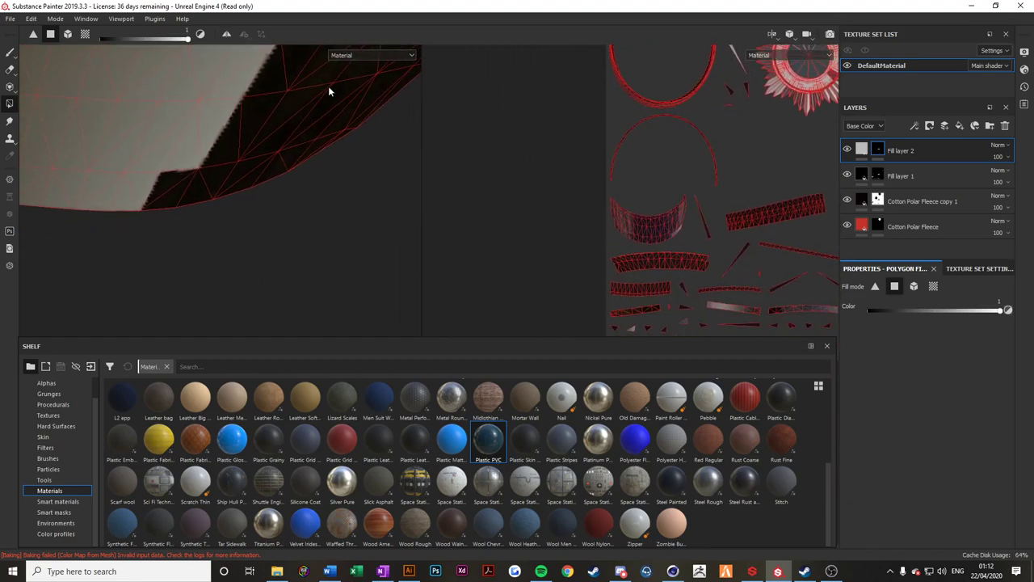
click(322, 91)
middle_drag(800, 206, 567, 217)
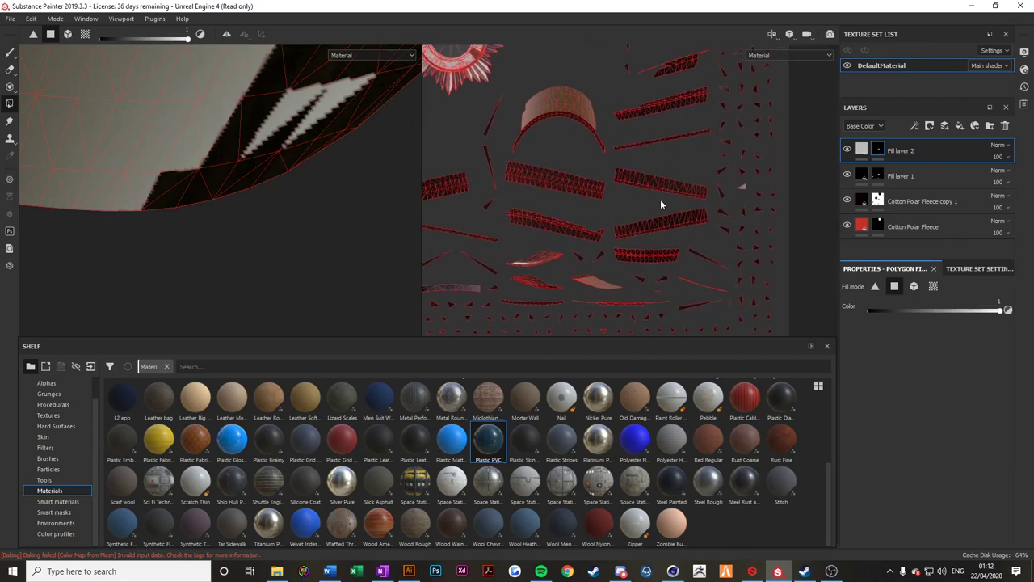
middle_drag(633, 127, 642, 203)
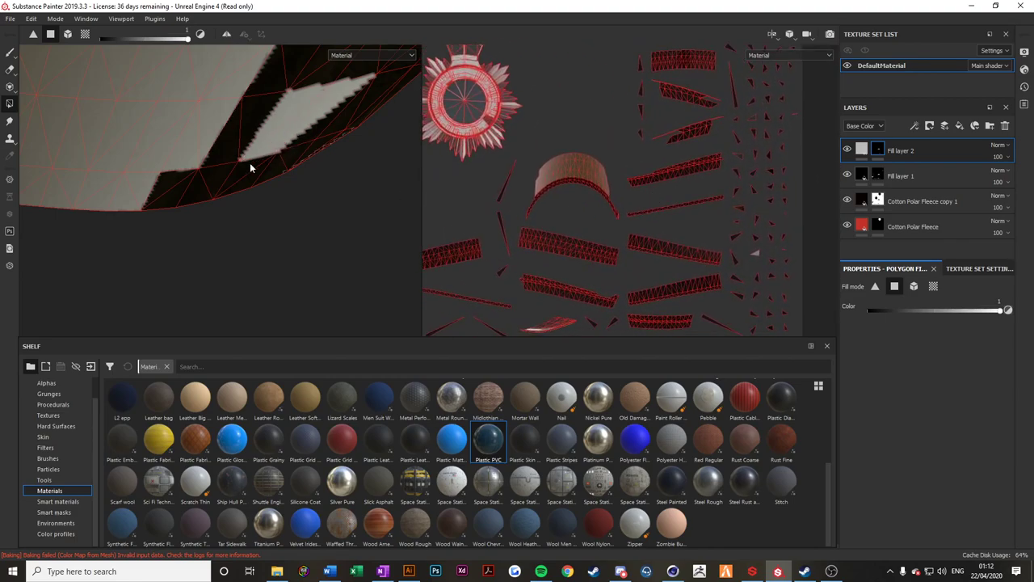
mouse_move(250, 179)
mouse_down()
mouse_move(218, 182)
mouse_move(188, 151)
mouse_up()
click(172, 175)
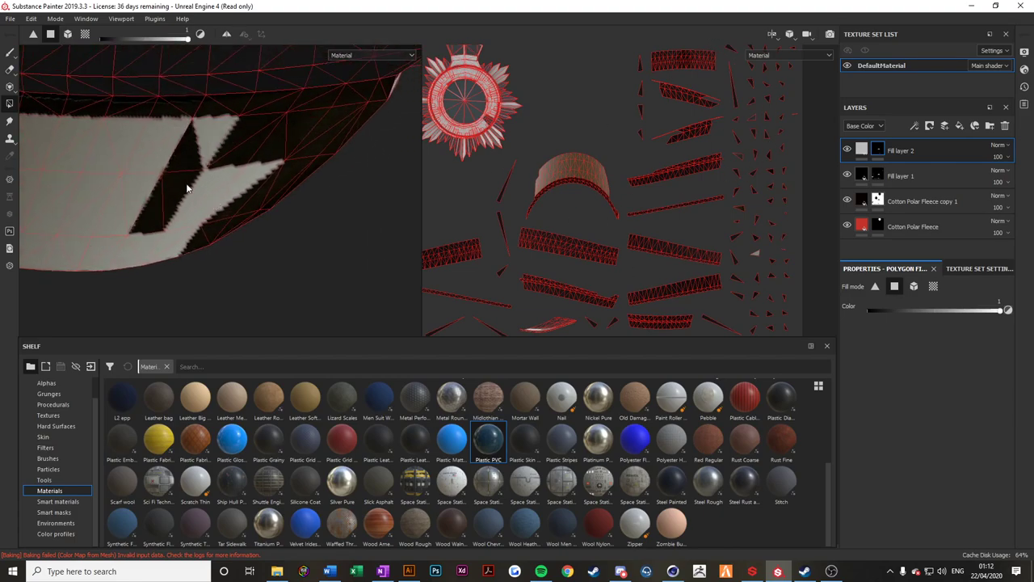
drag(186, 189, 162, 198)
mouse_move(228, 150)
mouse_down()
mouse_move(272, 155)
mouse_move(326, 134)
mouse_move(321, 153)
mouse_move(270, 200)
mouse_move(228, 203)
mouse_move(191, 244)
mouse_up()
drag(204, 239, 259, 205)
alt+drag(339, 149, 238, 219)
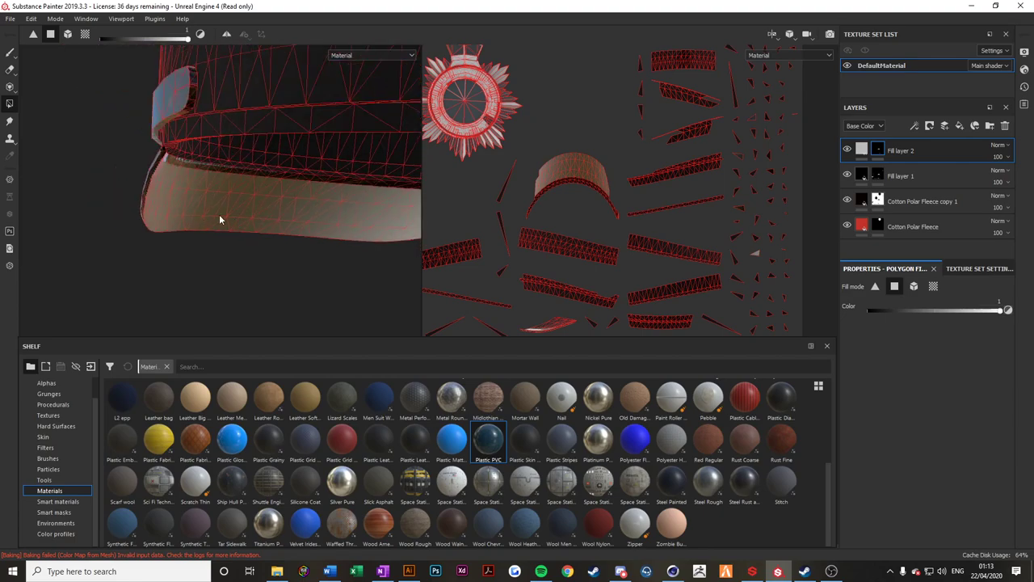
Apply the Plastic Grainy material to Fill layer 2 and inspect its grain up close on the peak's underside.
click(862, 149)
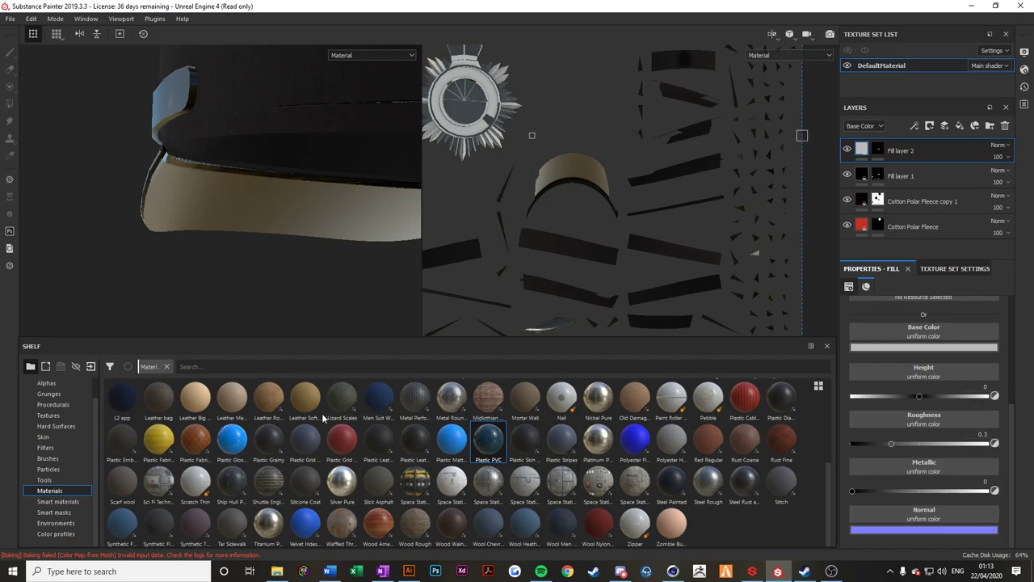
click(270, 451)
scroll(229, 213, up, 4)
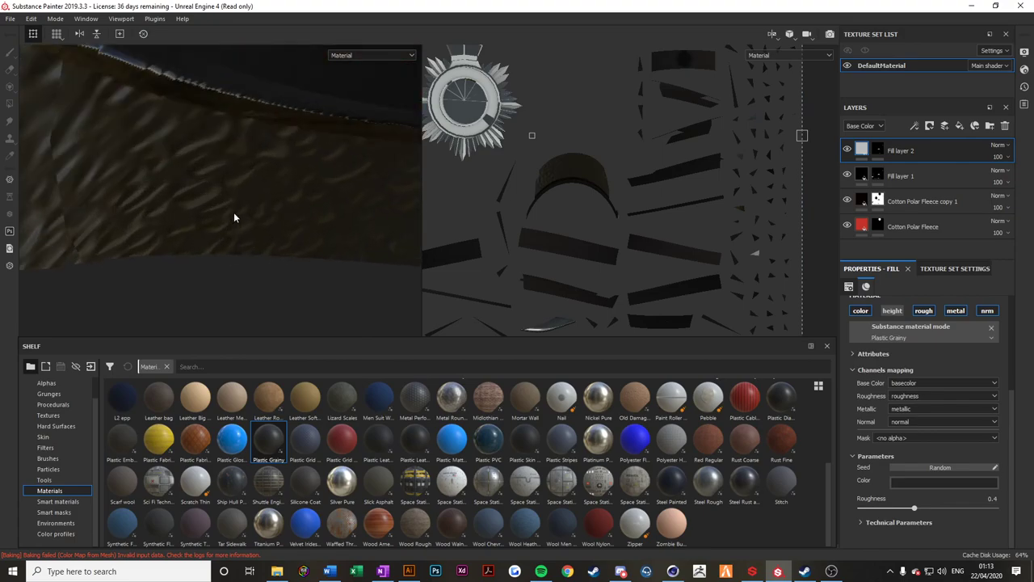
Set the Plastic Grainy color on the peak's underside to dark green, about RGB 0.040, 0.365, 0.067.
click(945, 480)
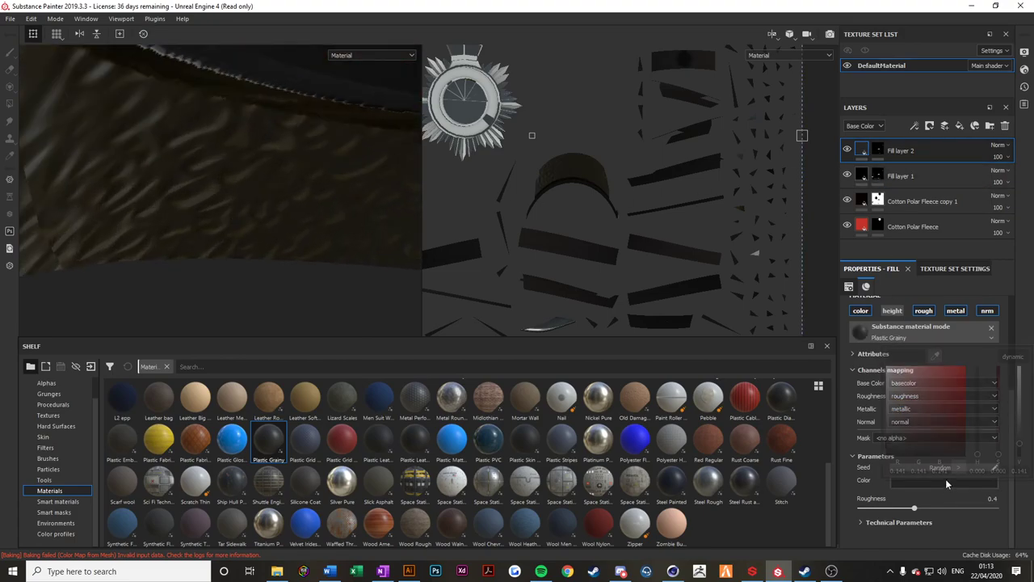
click(943, 415)
drag(976, 438, 958, 427)
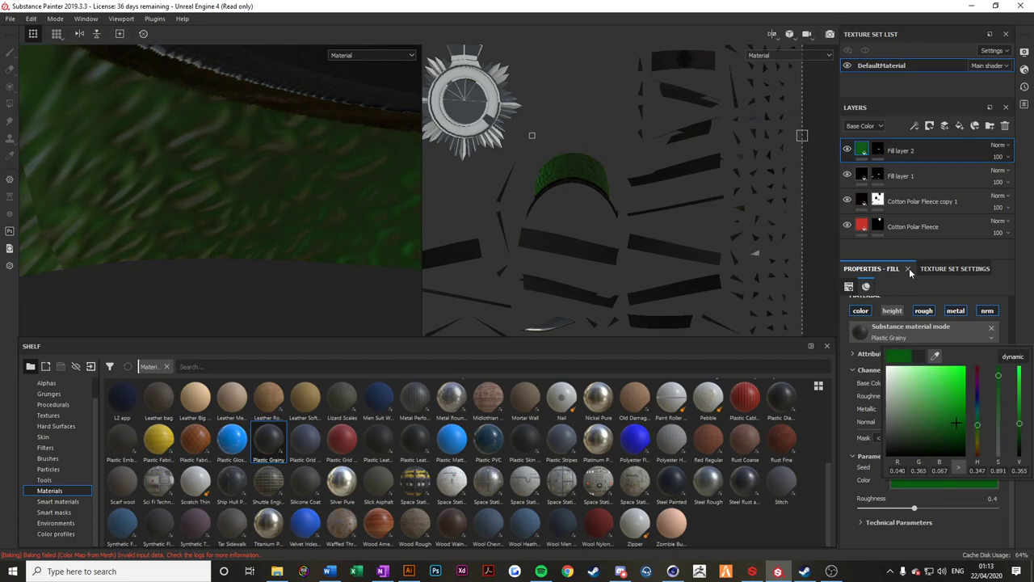
Set the UV scale of the green grainy plastic to -9.33 and check the peak from above.
scroll(901, 404, up, 5)
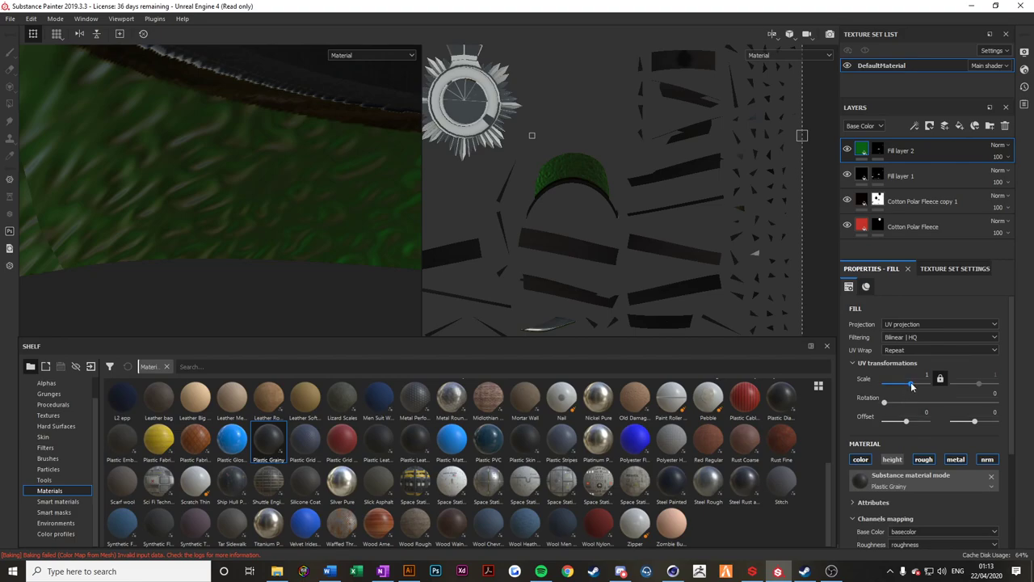
drag(911, 381, 896, 385)
alt+drag(300, 236, 501, 298)
alt+drag(290, 261, 297, 208)
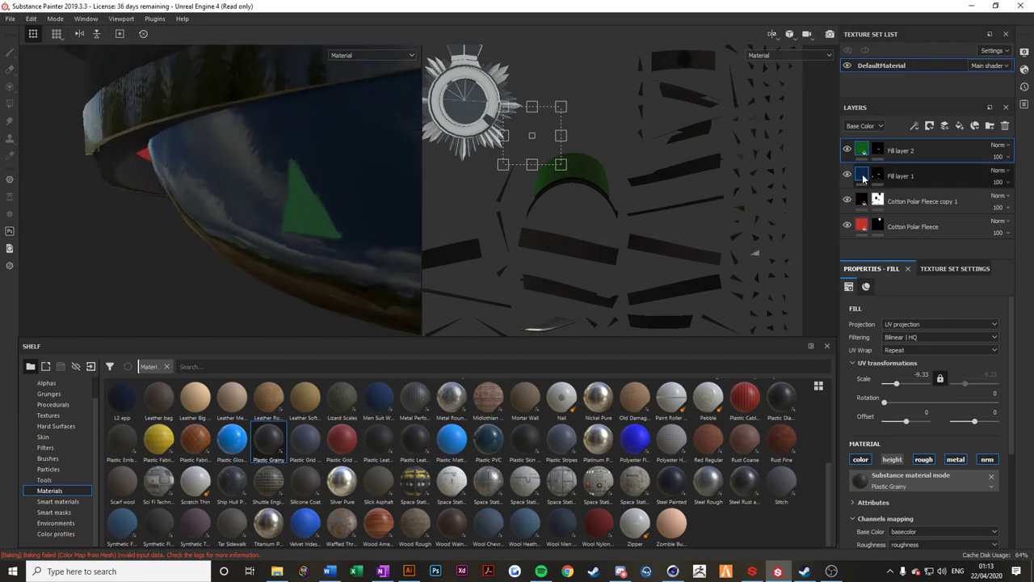
Remove the stray green triangle on top of the peak from Fill layer 2's mask using fill color 0, and check the cap for others.
key(4)
key(x)
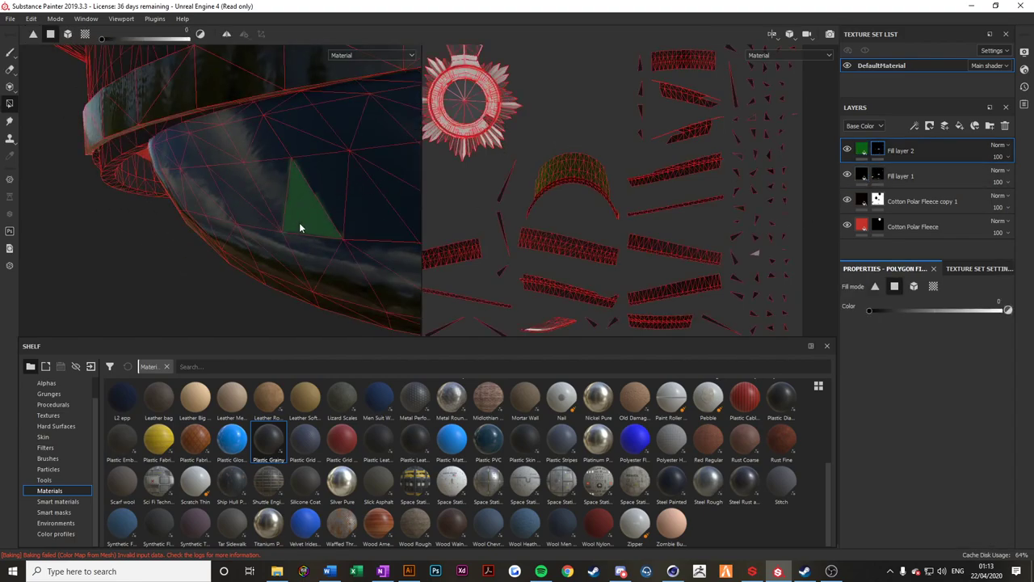
click(300, 225)
mouse_move(325, 254)
alt+mouse_down()
mouse_move(365, 238)
mouse_move(62, 269)
mouse_move(187, 285)
mouse_move(198, 261)
mouse_move(323, 244)
alt+mouse_up()
scroll(231, 259, down, 5)
alt+drag(230, 258, 260, 281)
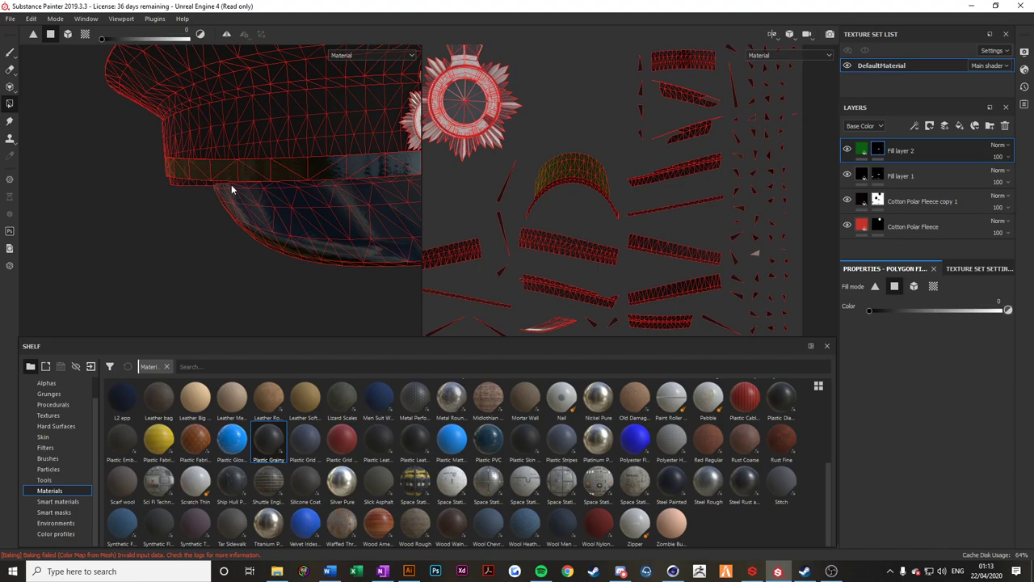
alt+drag(319, 247, 360, 208)
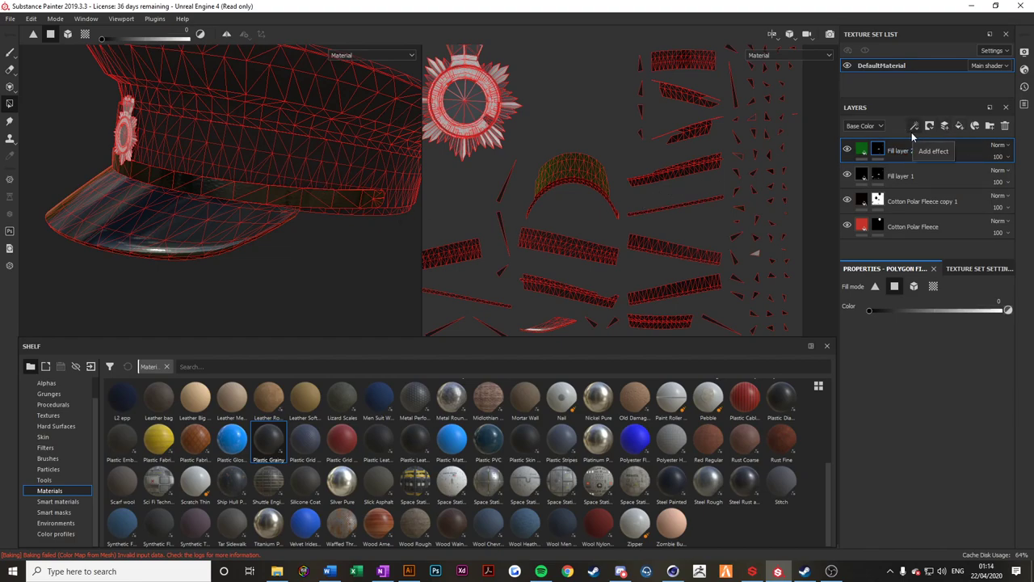
Add a new fill layer above Fill layer 2 and give it a black mask.
click(959, 126)
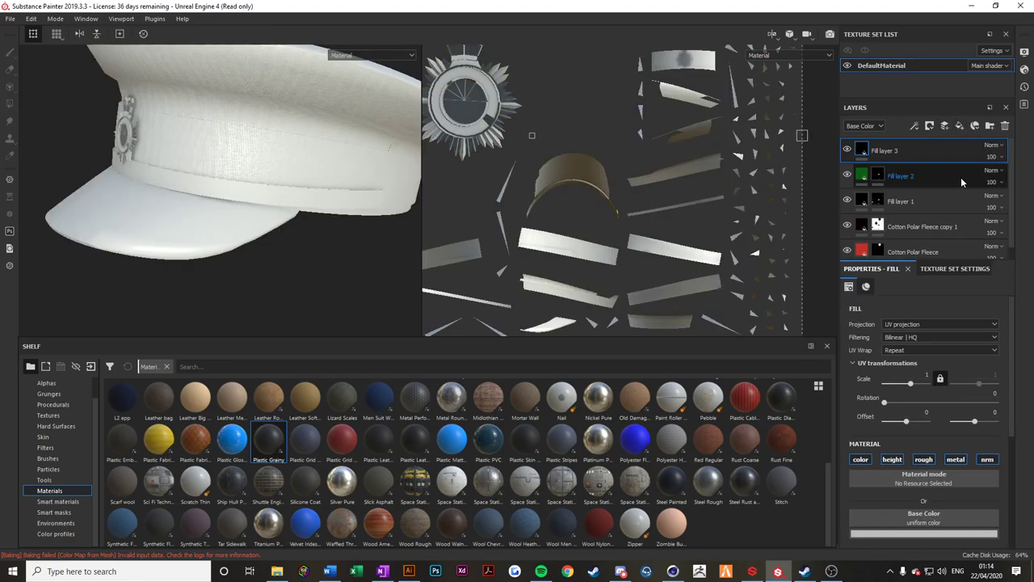
right_click(884, 153)
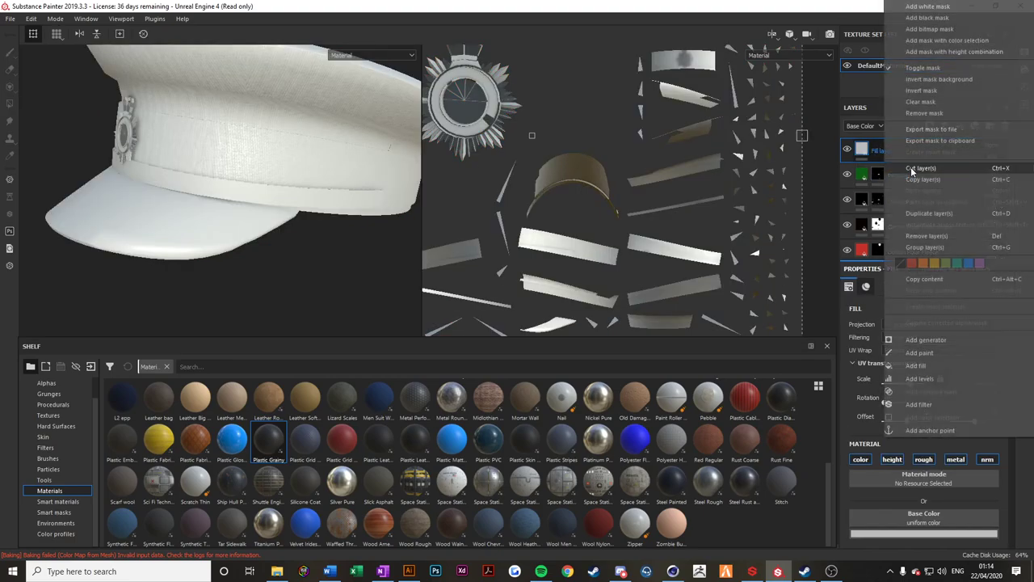
click(931, 29)
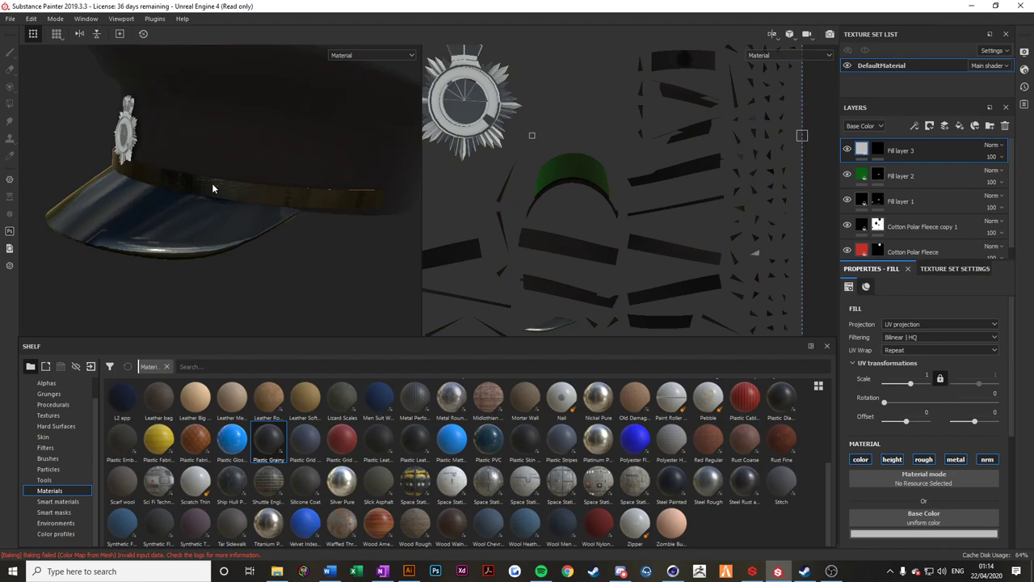
Start a three-row checker pattern at the back of the cap band by polygon-filling alternating squares white in Fill layer 3's mask.
click(877, 150)
scroll(210, 152, up, 4)
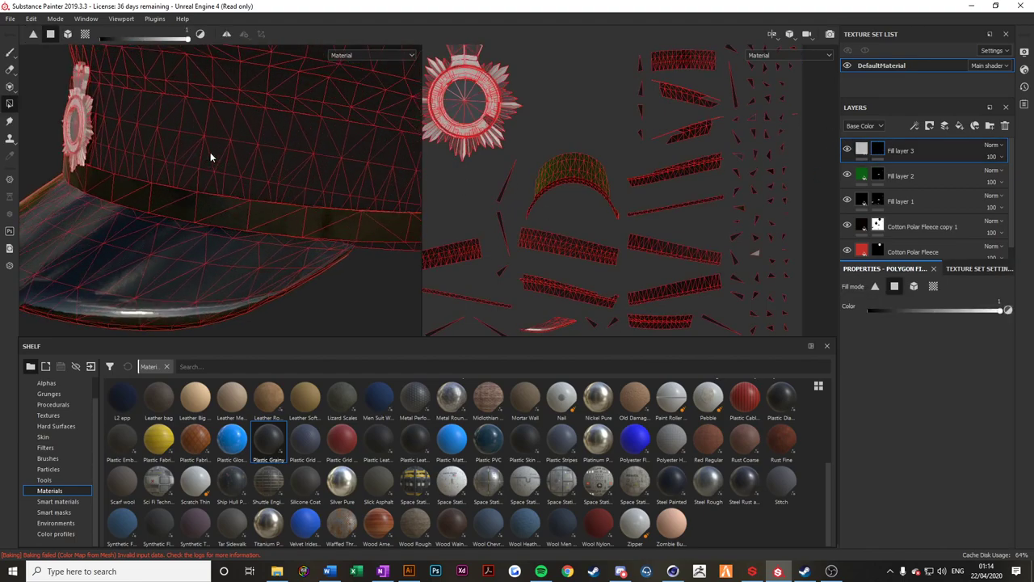
alt+drag(211, 152, 332, 208)
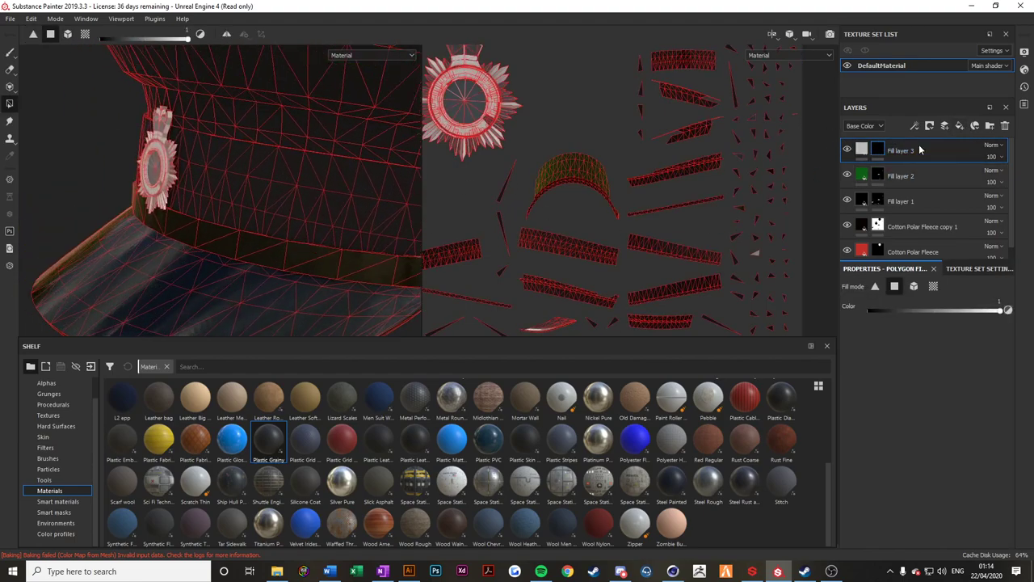
alt+drag(269, 191, 231, 177)
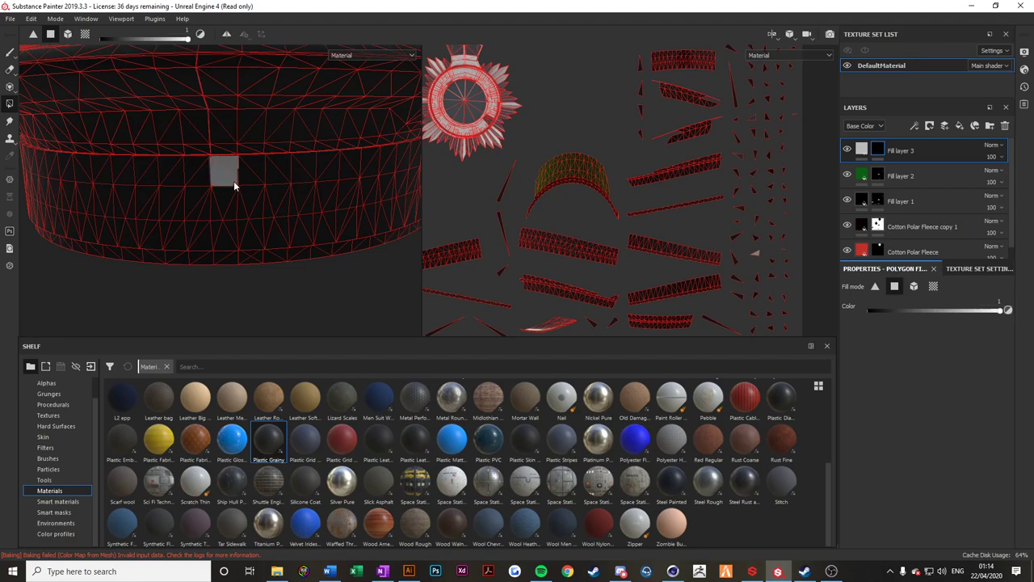
click(244, 211)
click(229, 236)
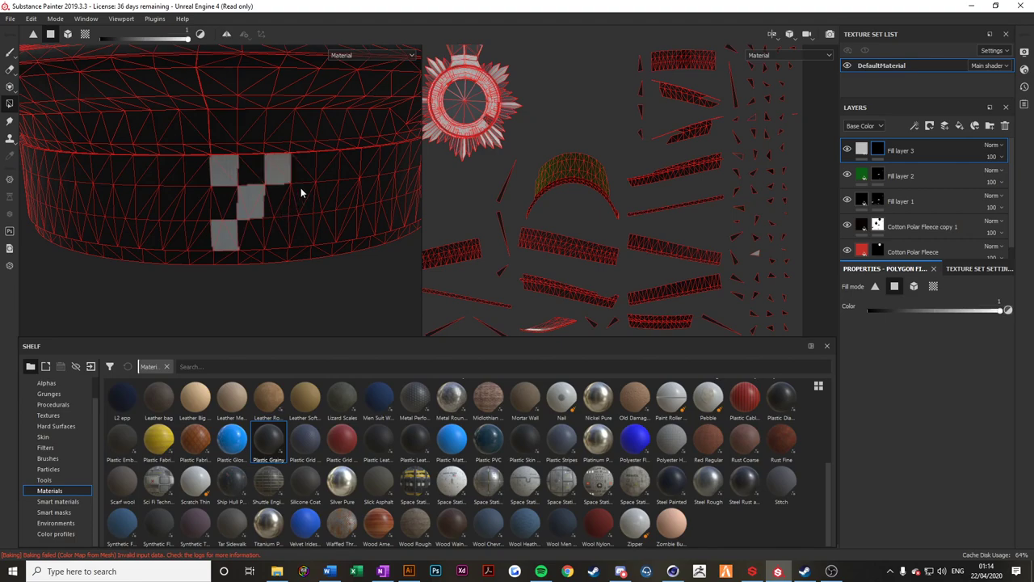
click(326, 163)
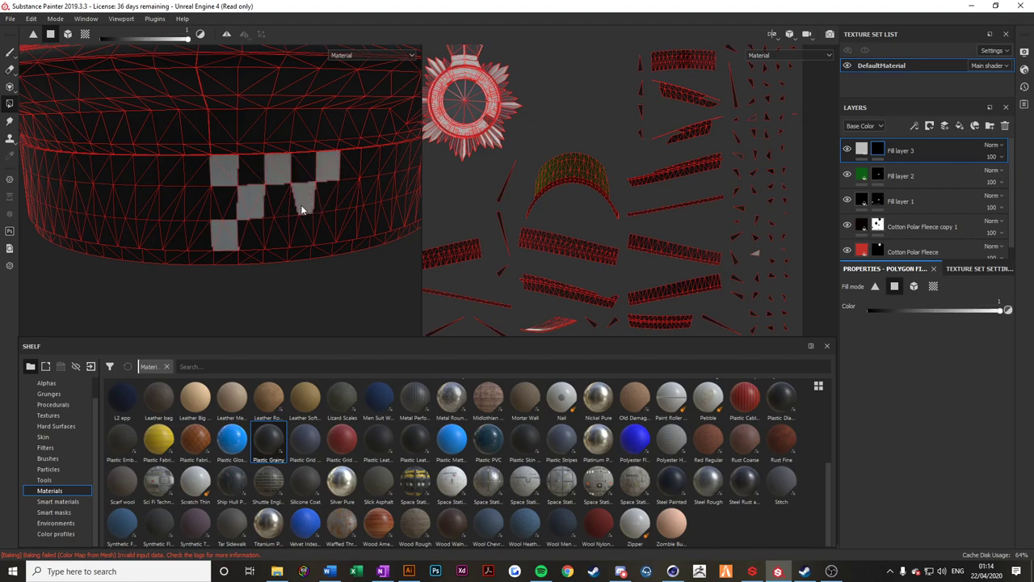
Continue the three-row white checker pattern from the back of the band around onto the cap's side.
click(285, 228)
alt+drag(270, 224, 290, 226)
click(310, 218)
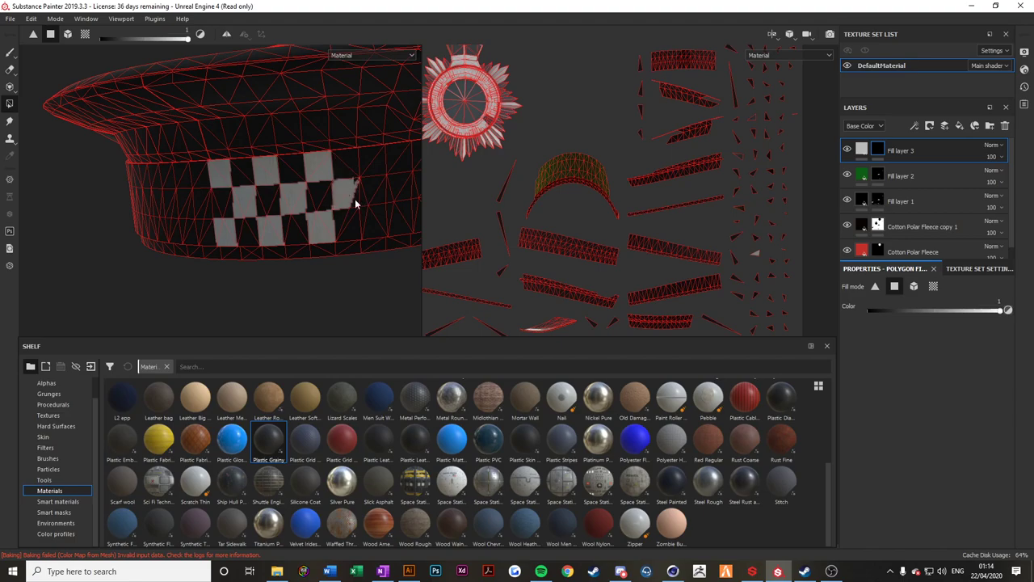
alt+drag(371, 203, 331, 159)
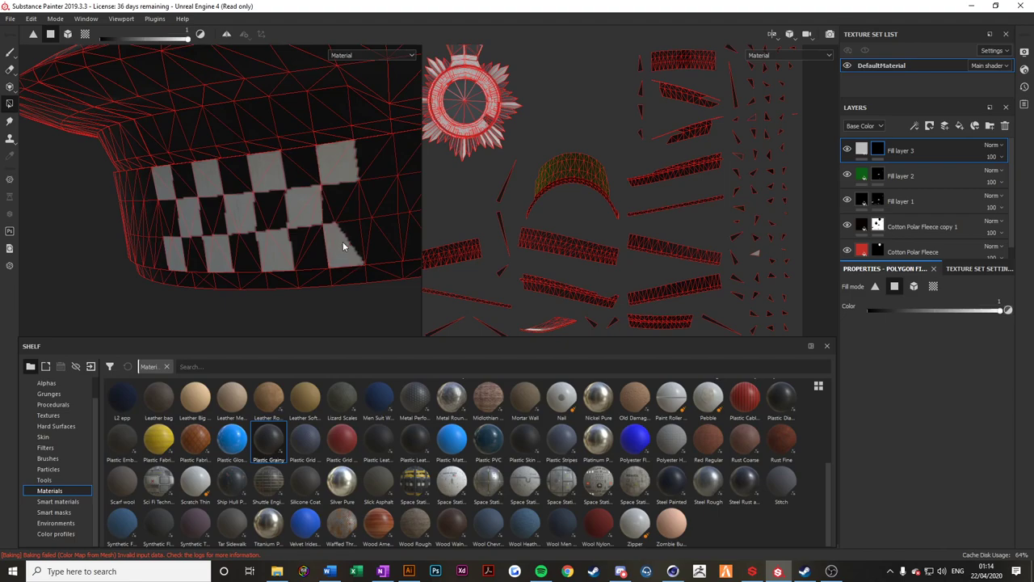
alt+drag(349, 235, 303, 218)
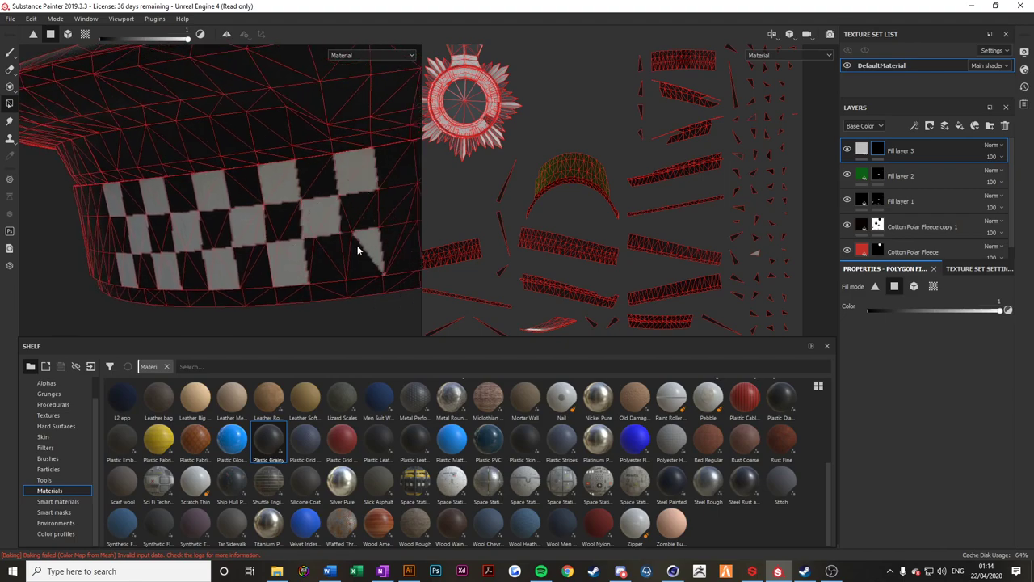
alt+drag(360, 250, 277, 212)
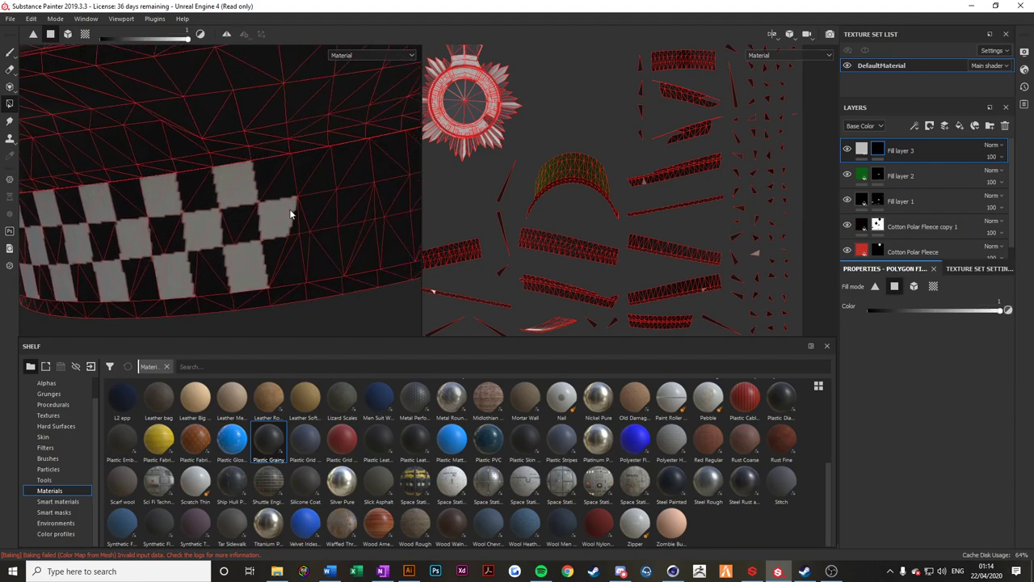
Extend the checkers along the side of the band toward the strap's end, undoing any misplaced square.
click(312, 254)
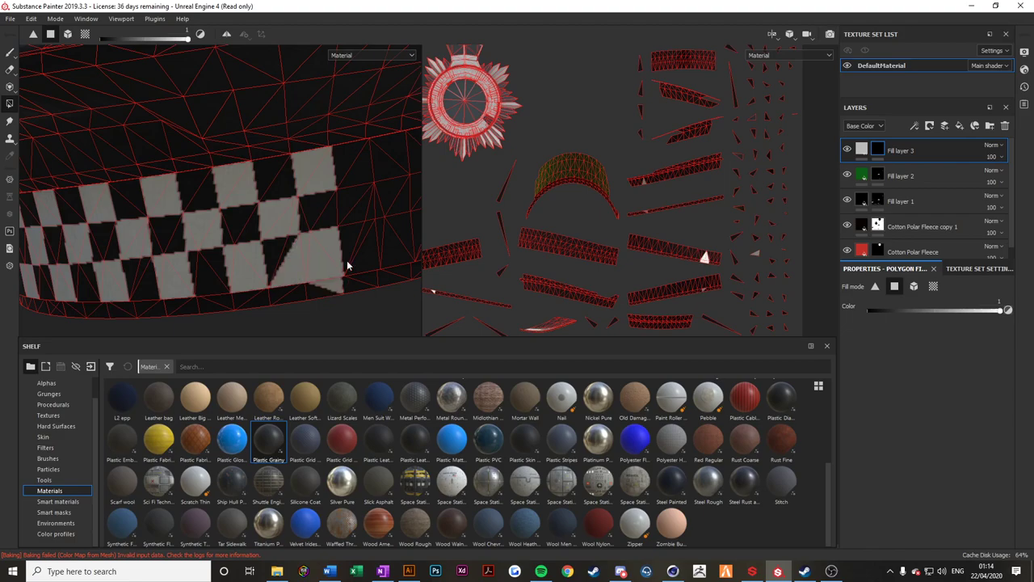
alt+drag(346, 261, 242, 220)
click(347, 170)
click(333, 184)
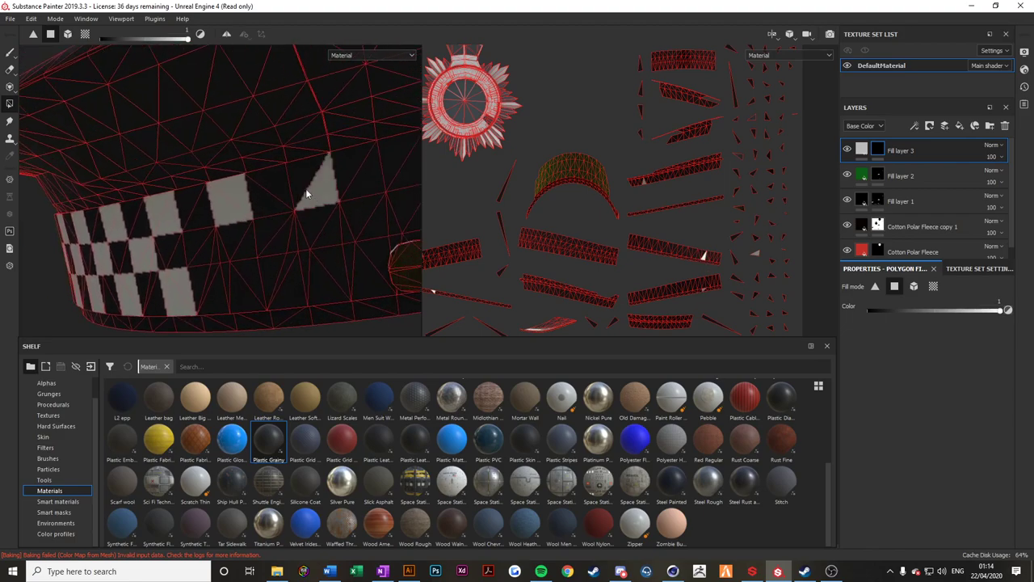
click(206, 252)
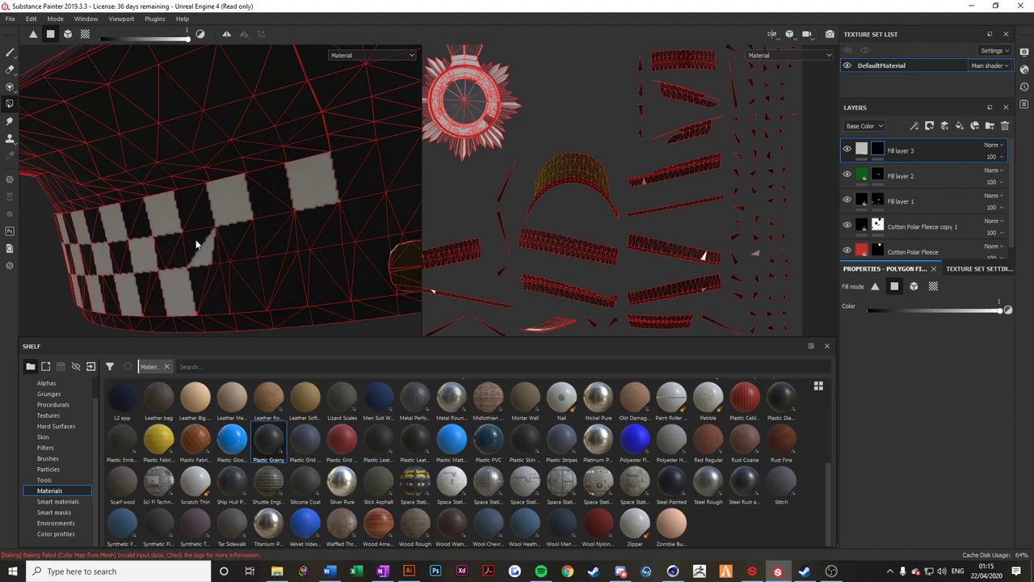
key(ctrl+z)
click(269, 229)
click(242, 284)
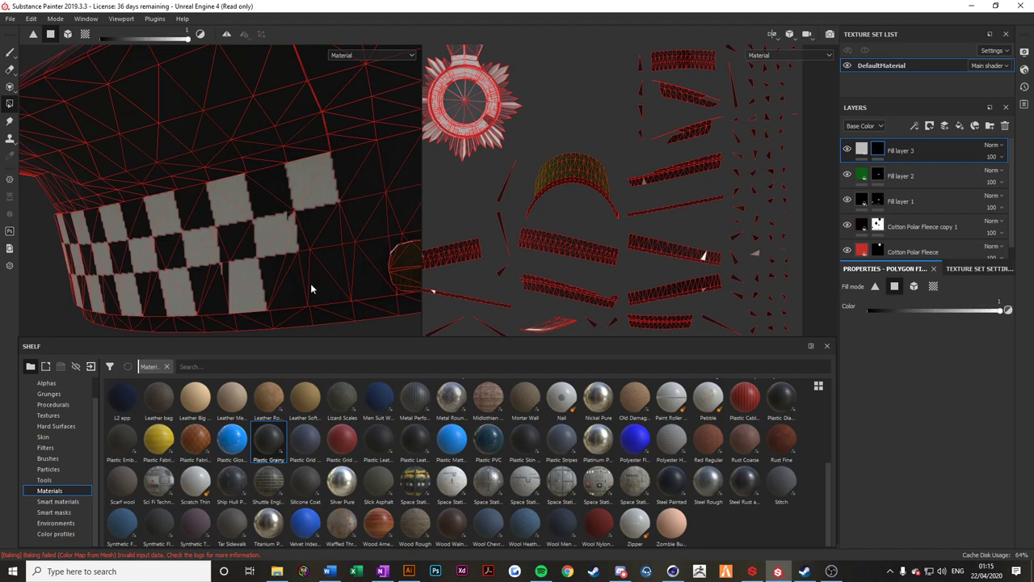
Fill alternating squares past the strap's rounded end, carrying the checker pattern along the band above the strap.
alt+drag(303, 288, 279, 244)
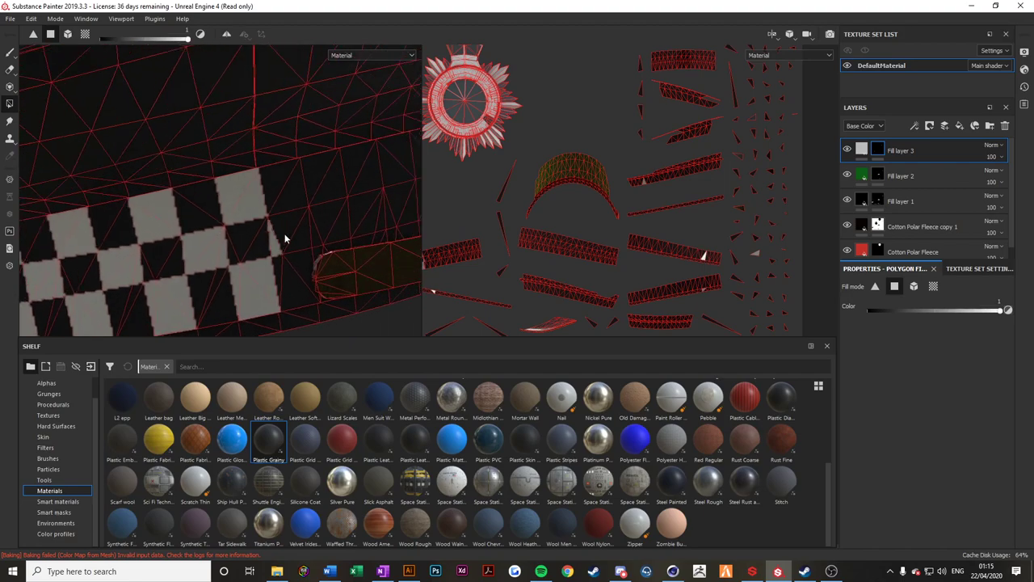
click(313, 174)
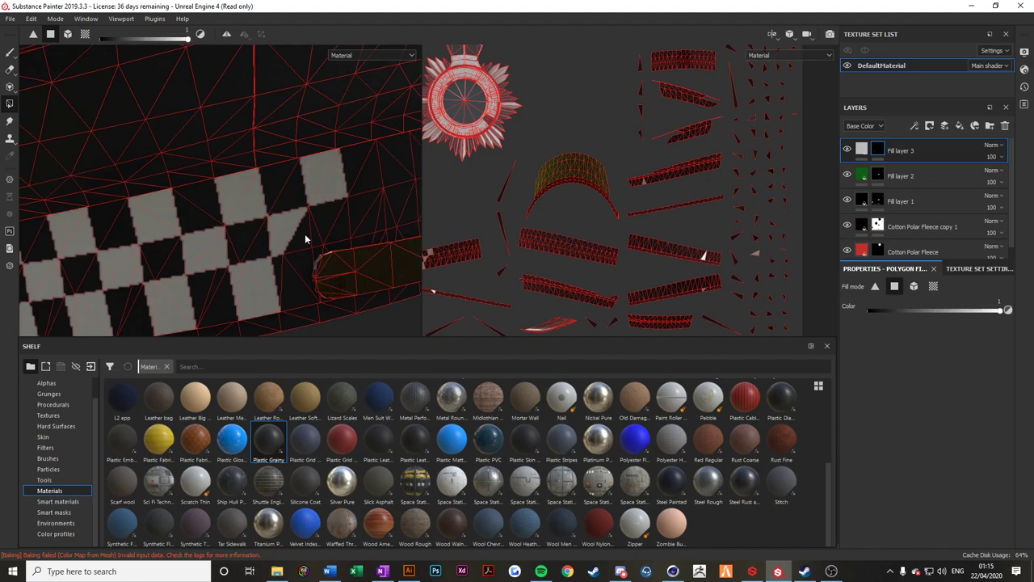
alt+drag(337, 245, 327, 203)
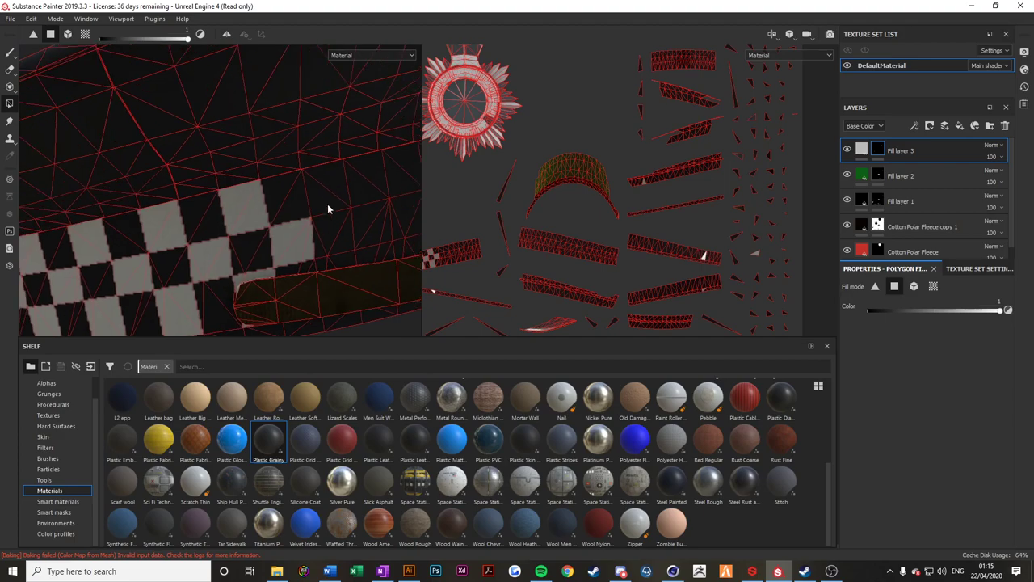
click(333, 184)
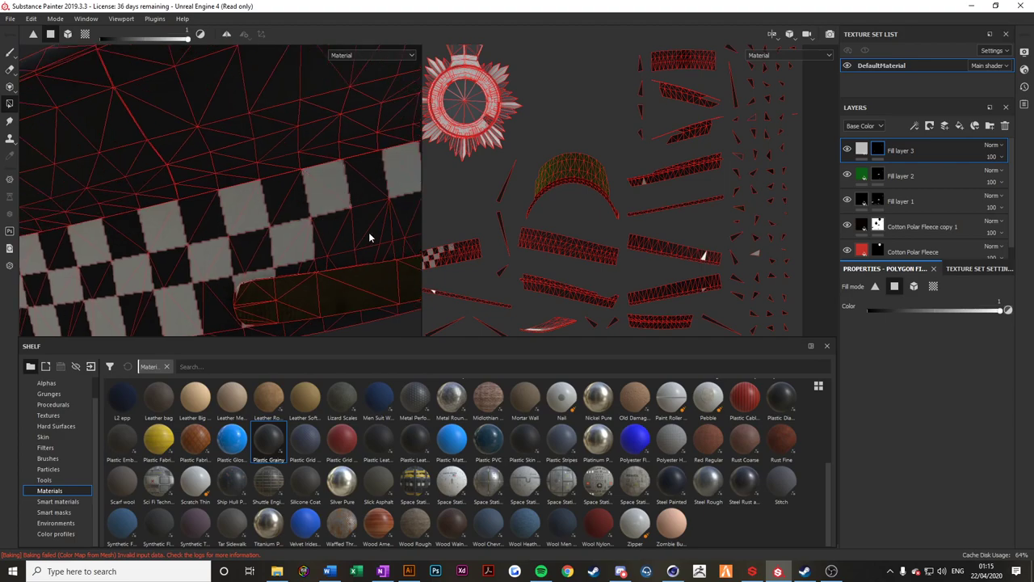
alt+drag(386, 230, 271, 271)
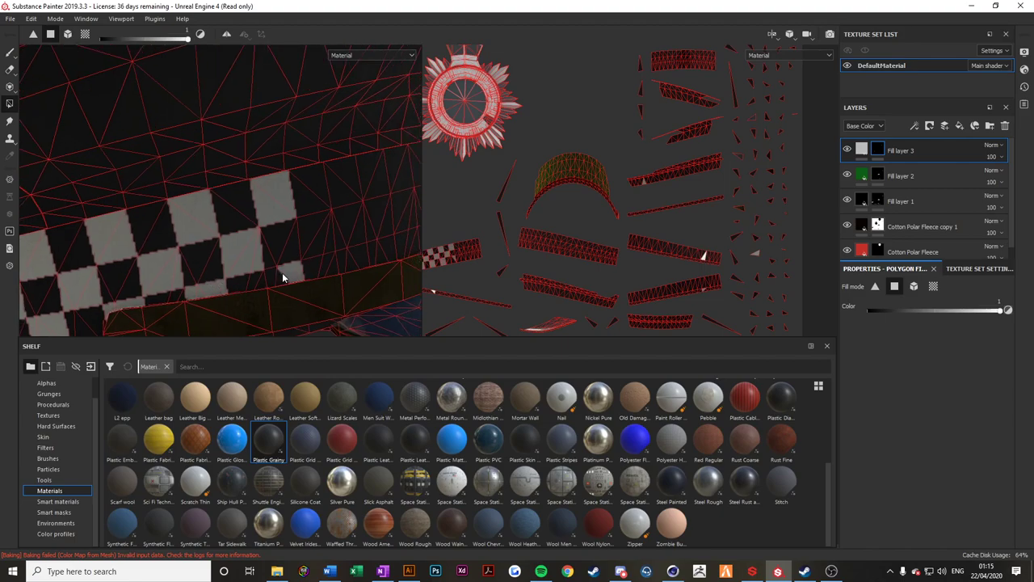
mouse_move(301, 245)
alt+mouse_down()
mouse_move(304, 224)
mouse_move(322, 219)
mouse_move(303, 225)
alt+mouse_up()
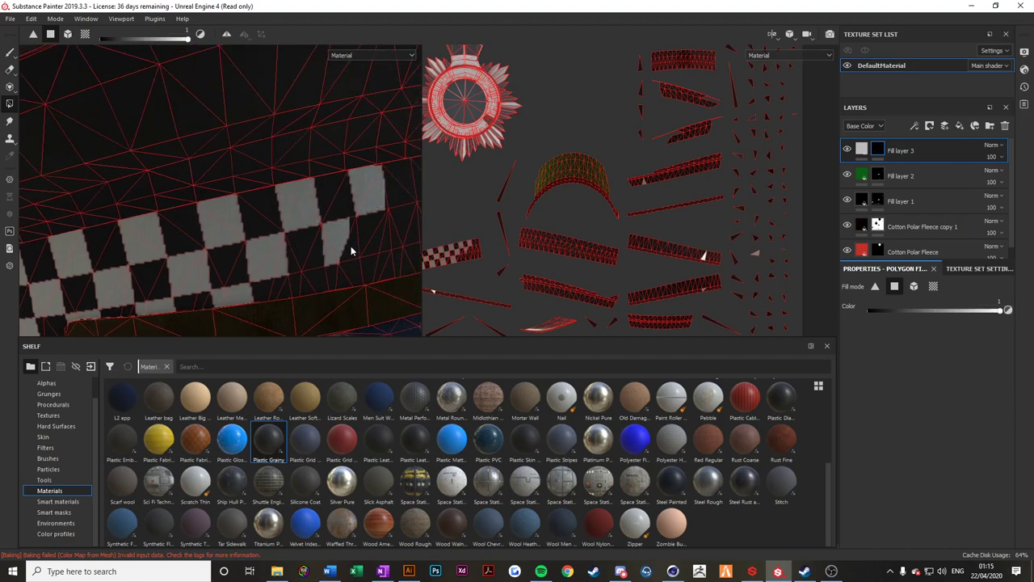
alt+drag(317, 278, 257, 283)
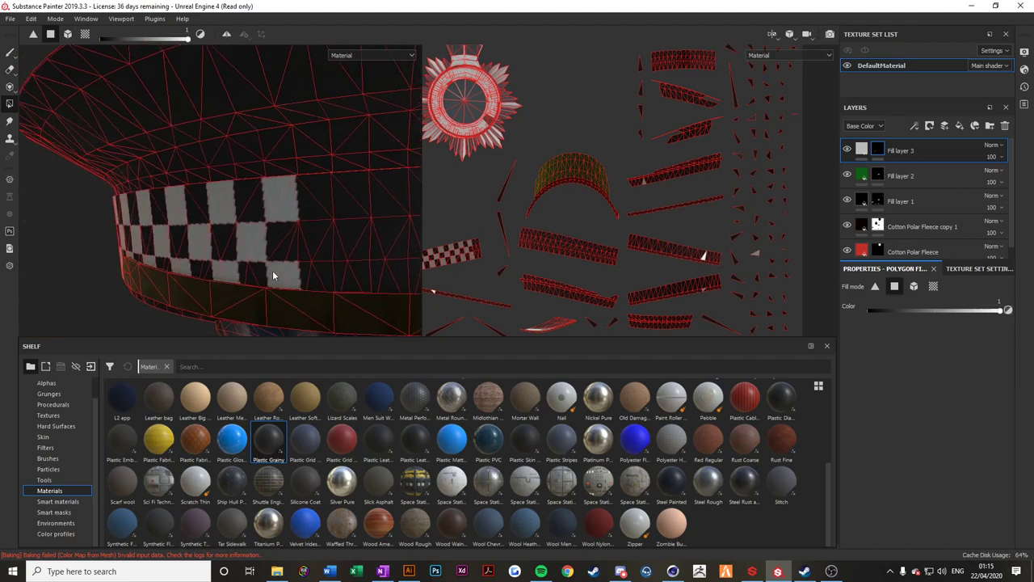
Carry the checker rows along the front of the band up to the badge and check the pattern from the back.
click(317, 233)
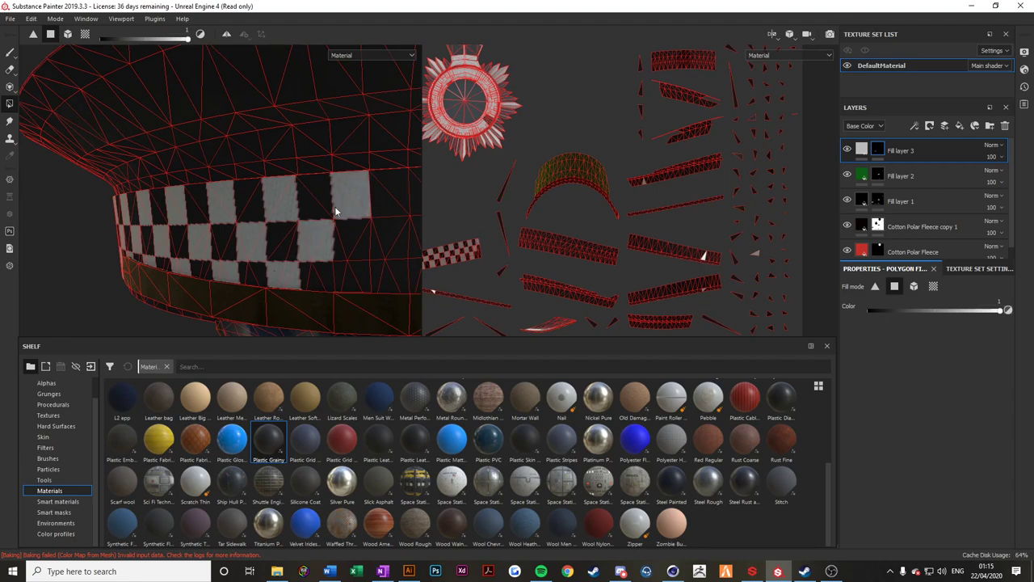
alt+drag(335, 210, 296, 247)
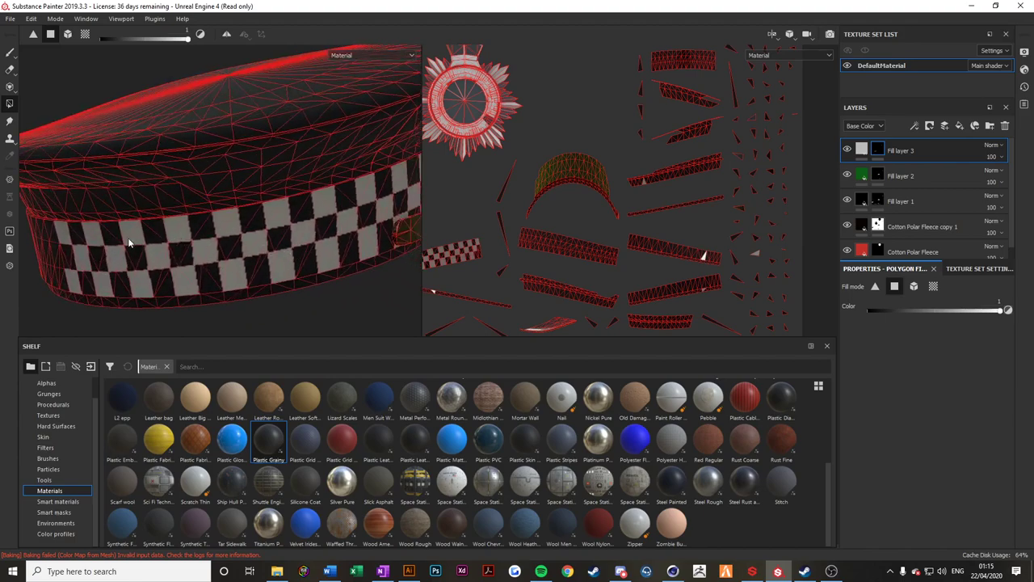
alt+drag(128, 243, 125, 281)
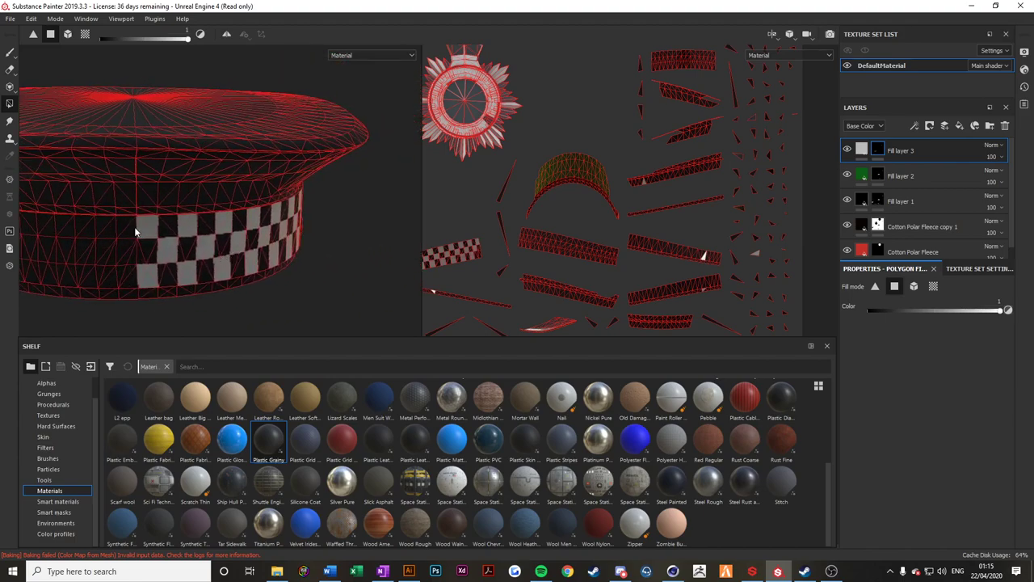
alt+drag(134, 228, 207, 258)
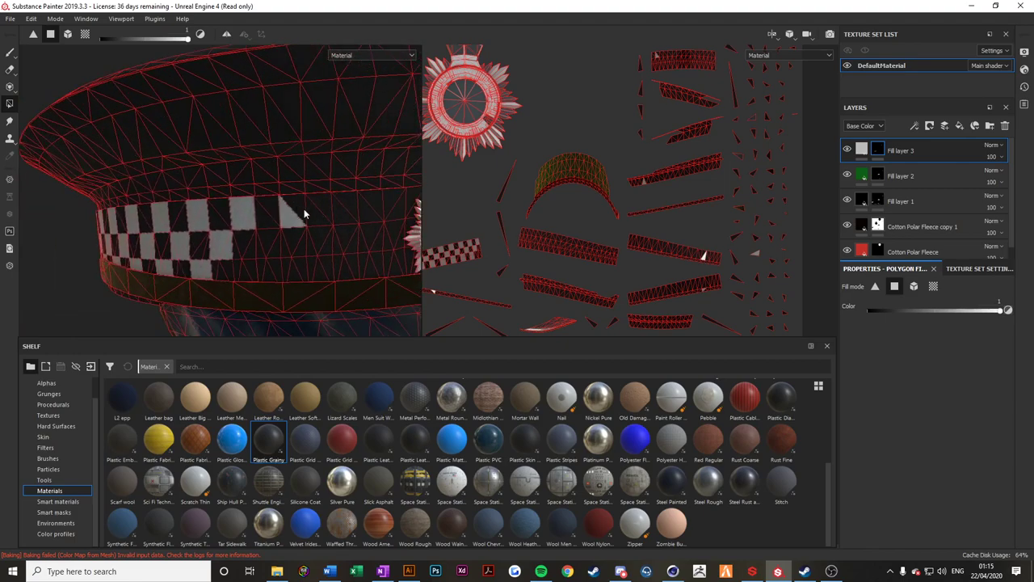
click(347, 206)
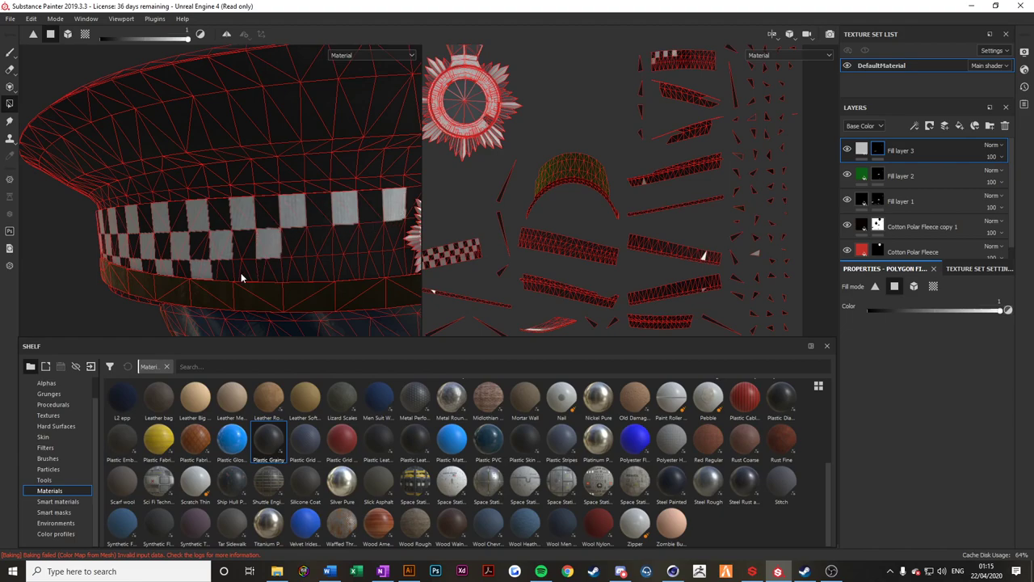
click(293, 265)
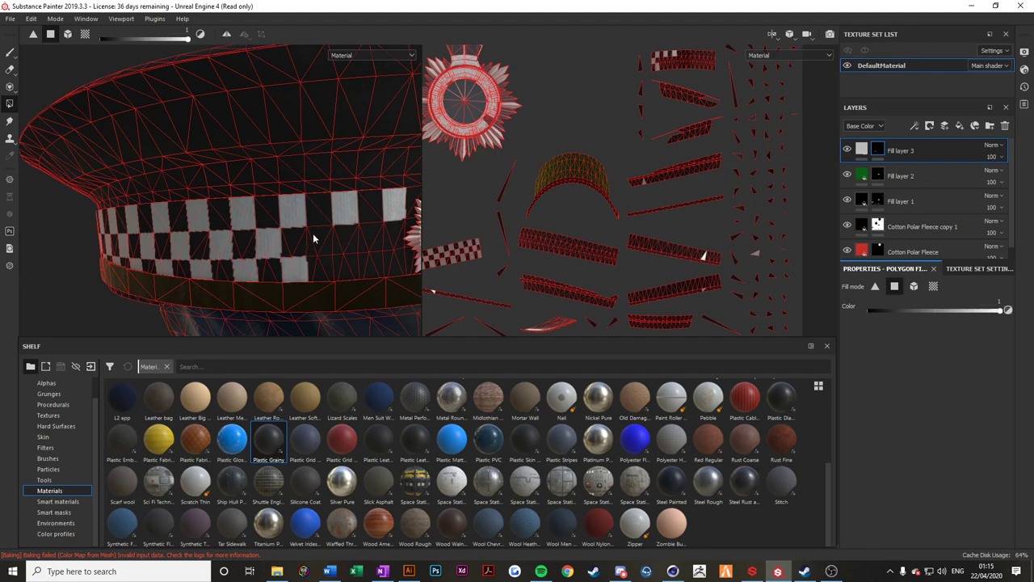
click(367, 242)
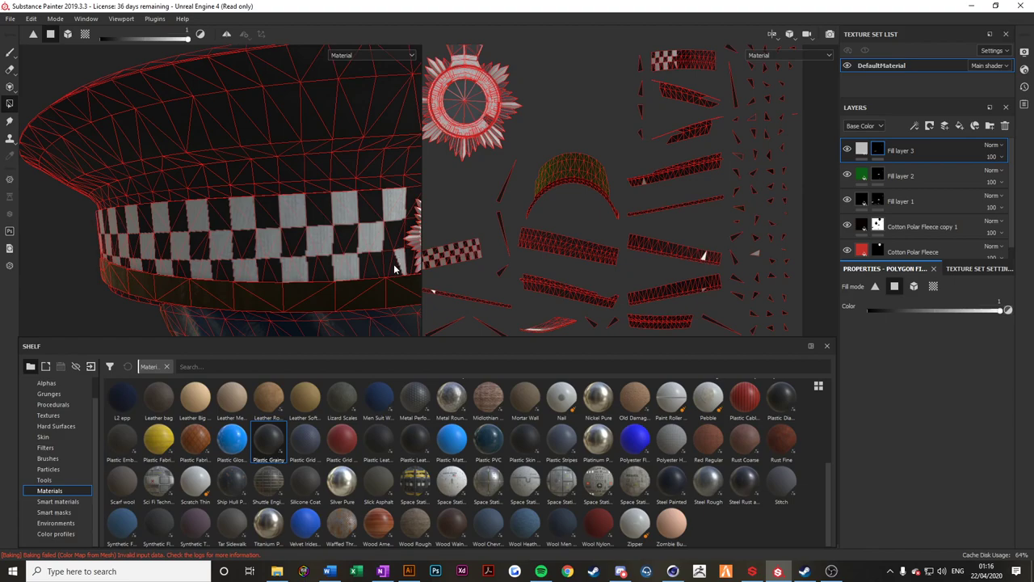
Fill the alternating checker squares beside and behind the badge so the pattern continues to its far side.
alt+drag(388, 255, 268, 217)
scroll(282, 252, up, 6)
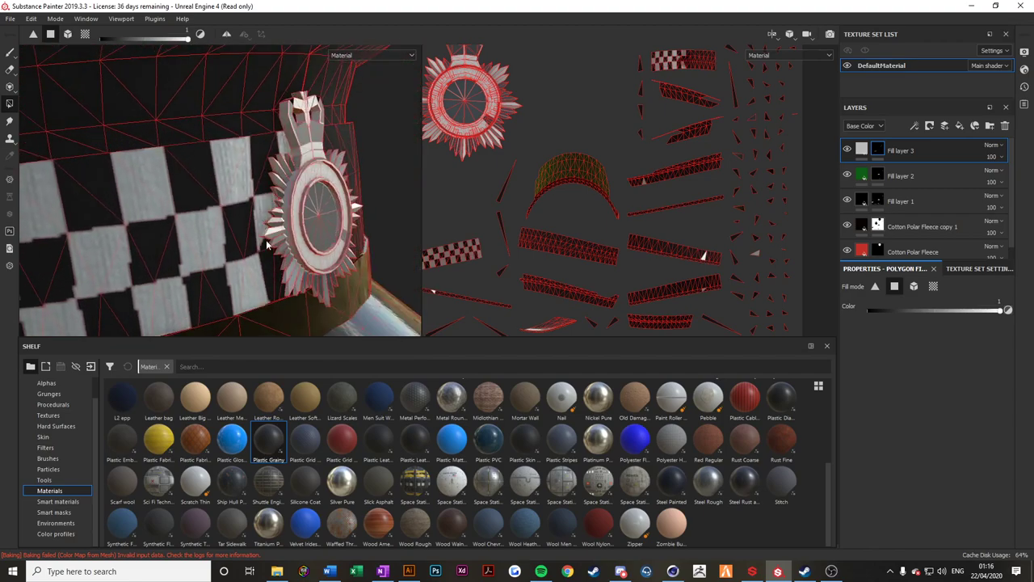
alt+drag(331, 231, 325, 189)
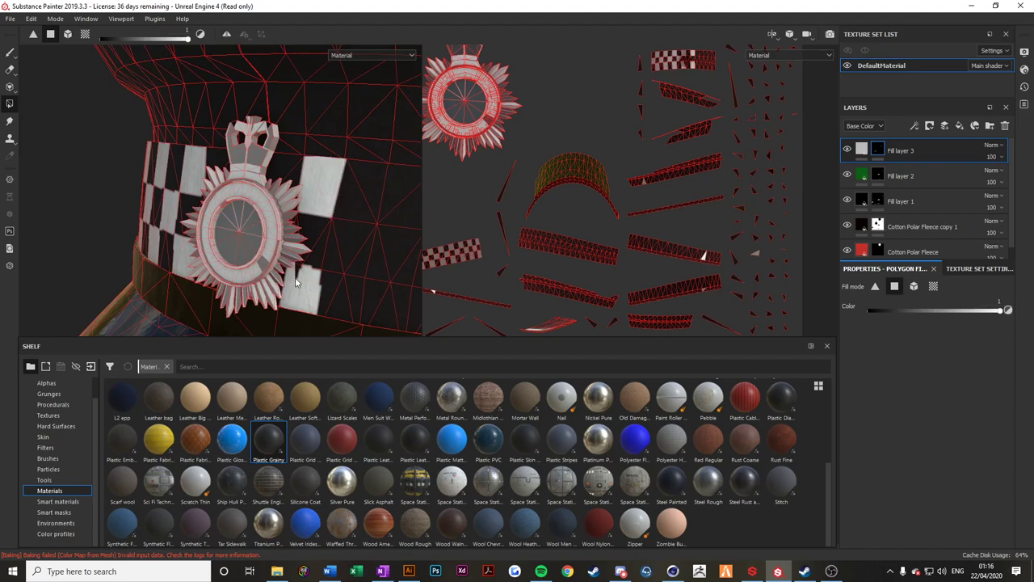
alt+drag(295, 277, 314, 226)
scroll(314, 226, up, 5)
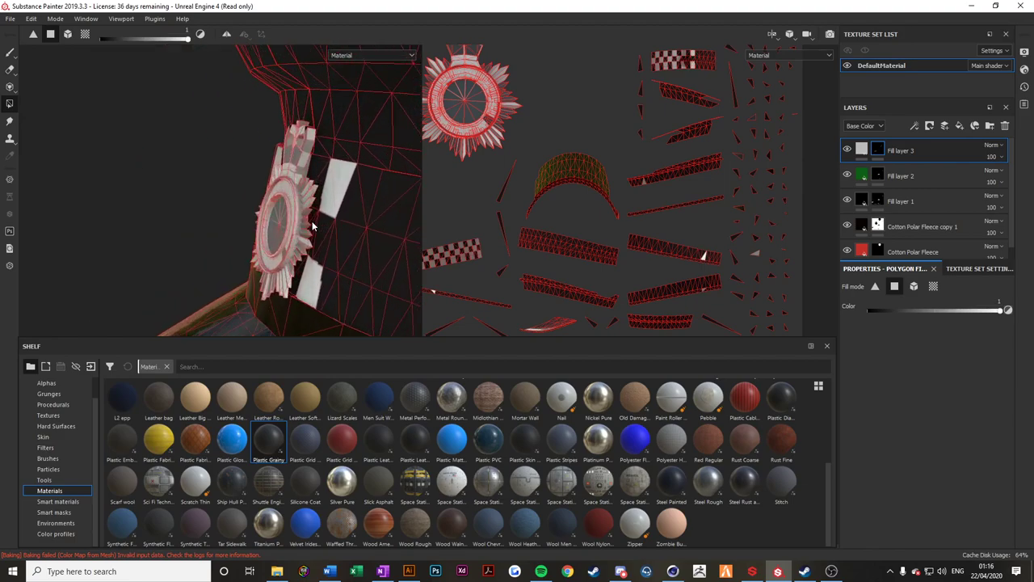
scroll(321, 241, down, 4)
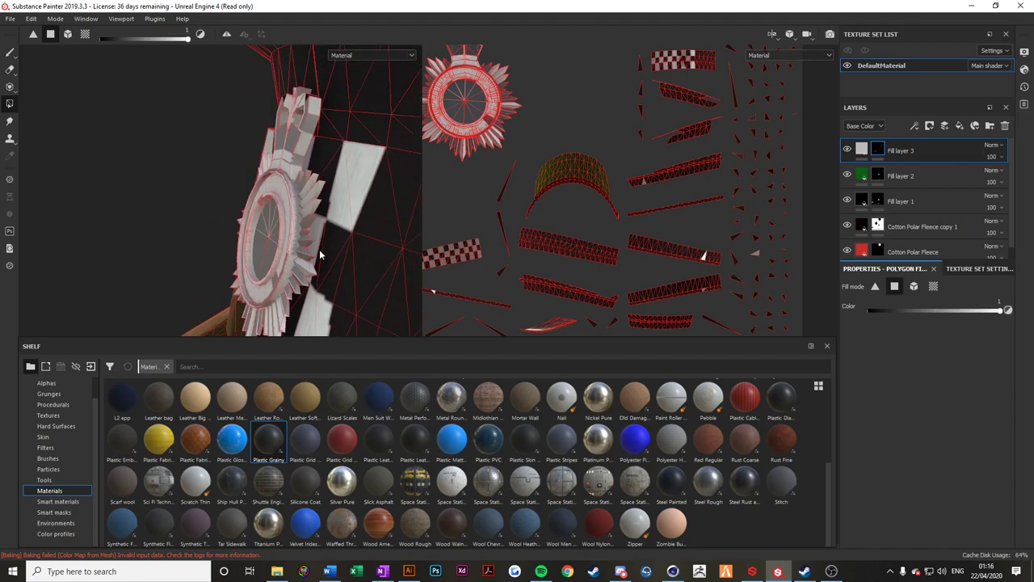
alt+drag(319, 249, 342, 247)
scroll(228, 252, down, 2)
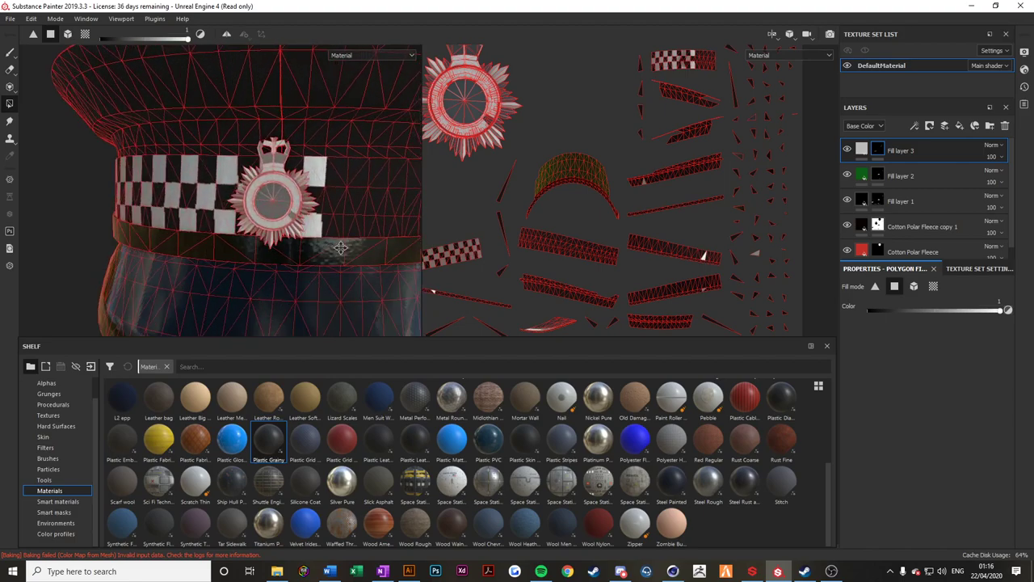
Fill alternating squares in the three checker rows on the front of the band just past the badge.
scroll(293, 236, up, 3)
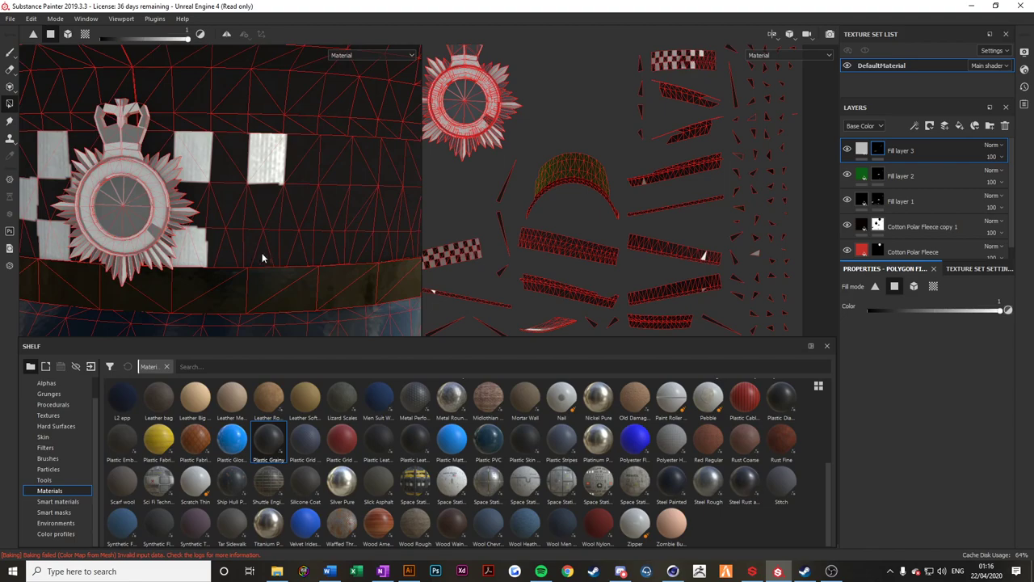
mouse_move(262, 258)
mouse_down()
mouse_move(220, 214)
mouse_move(287, 218)
mouse_up()
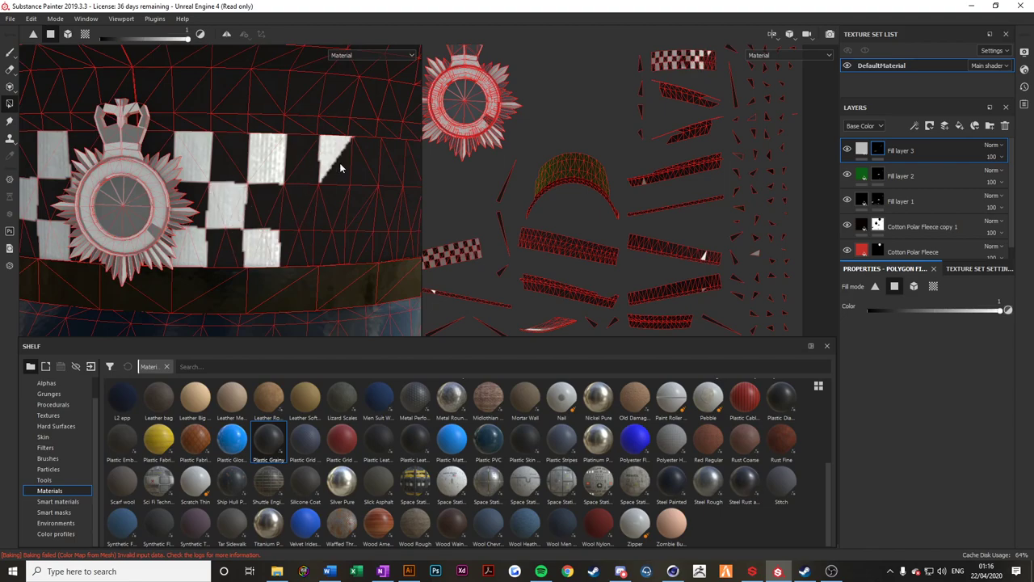
mouse_move(334, 248)
mouse_down()
mouse_move(296, 203)
mouse_move(297, 217)
mouse_move(227, 214)
mouse_up()
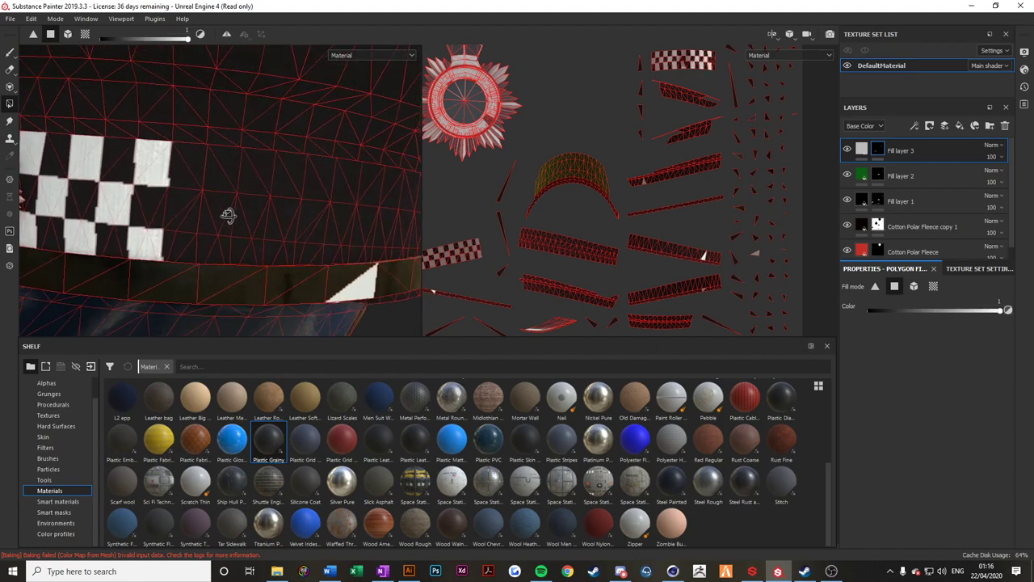
Extend all three checker rows along the front of the band with three more alternating squares each in the upper and middle rows.
click(296, 175)
click(347, 180)
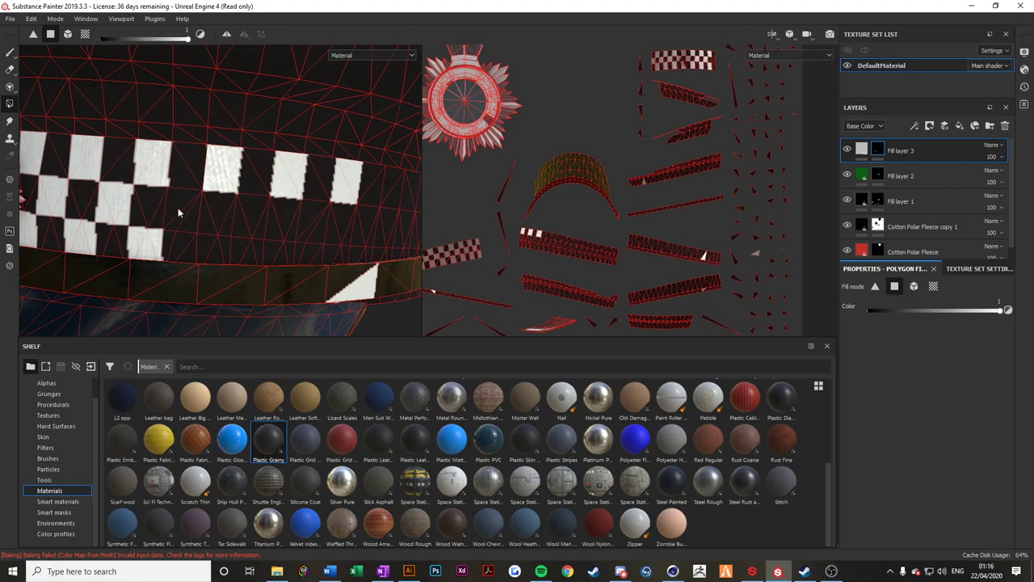
click(247, 213)
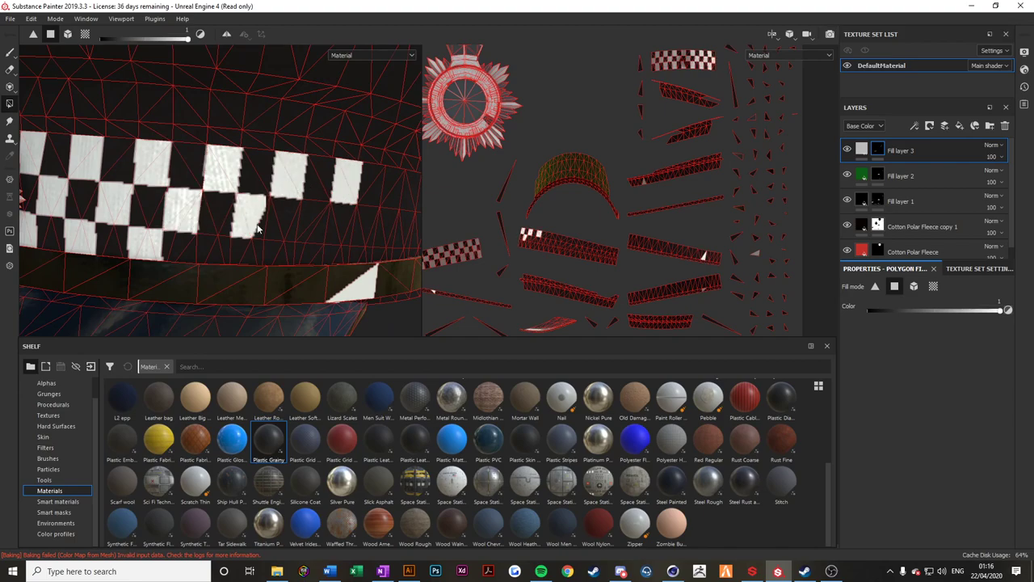
click(315, 232)
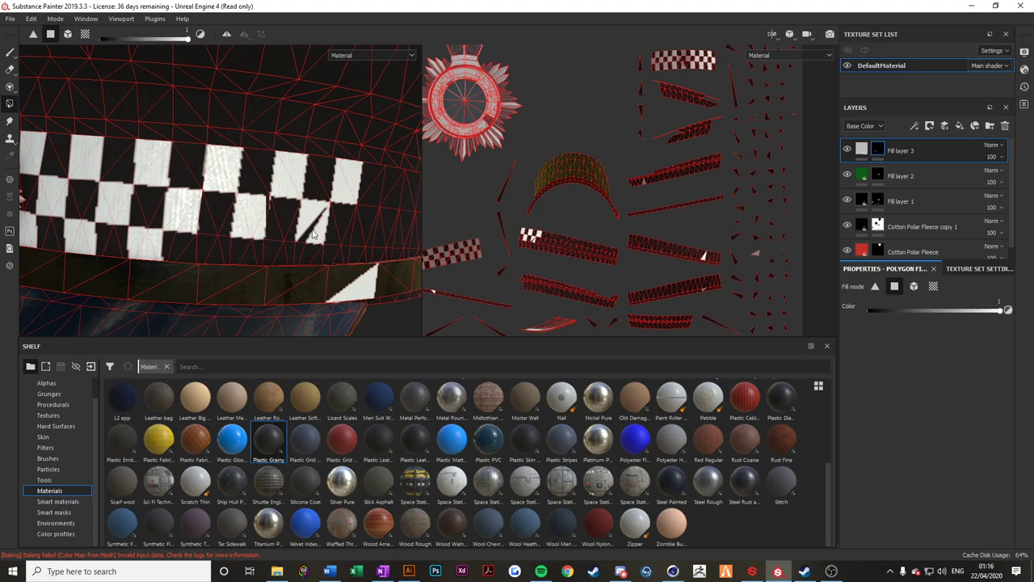
click(208, 247)
click(282, 252)
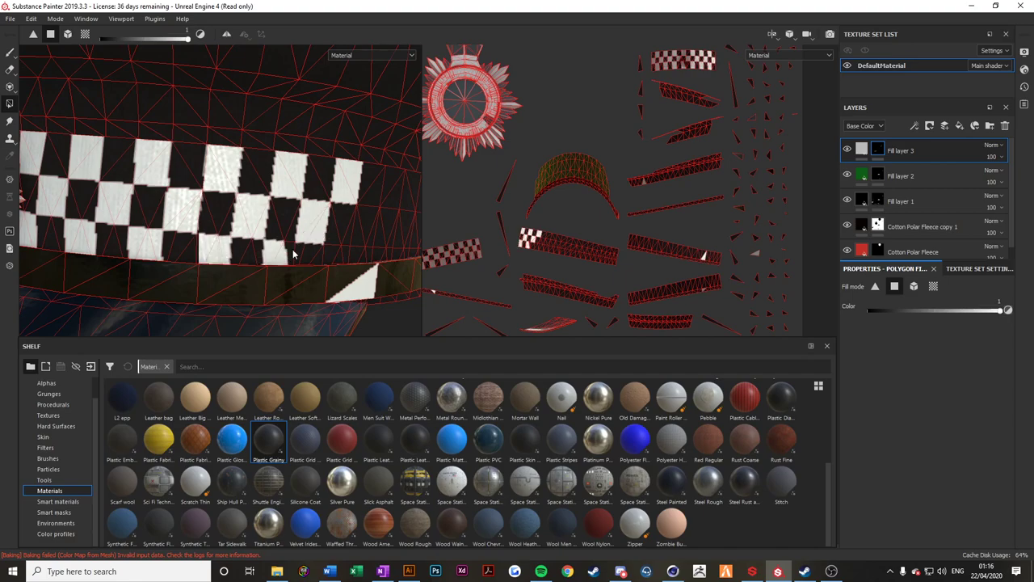
Continue the alternating checker squares around the side of the band, above the strap toward its rounded end.
alt+drag(349, 244, 196, 255)
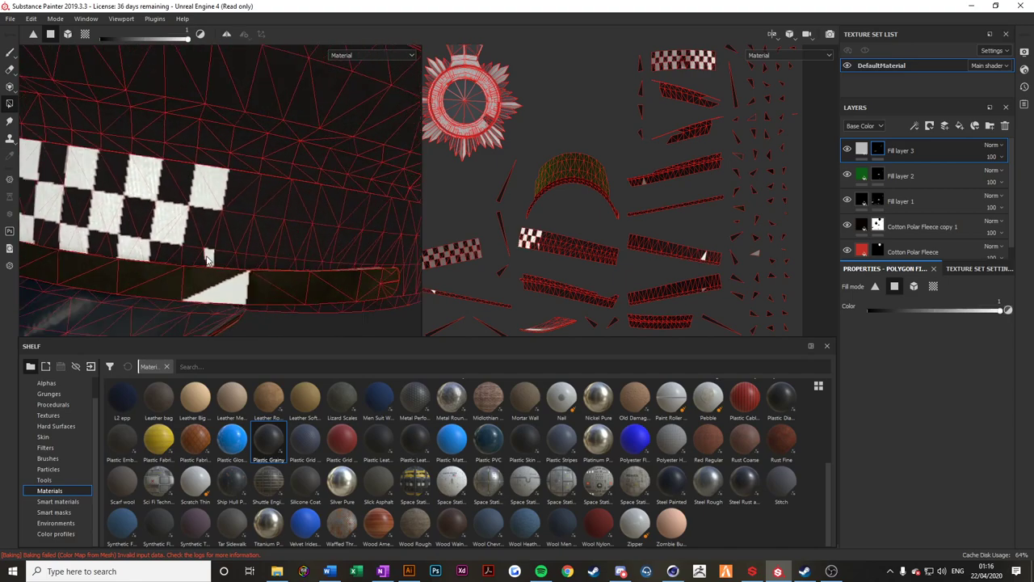
click(236, 236)
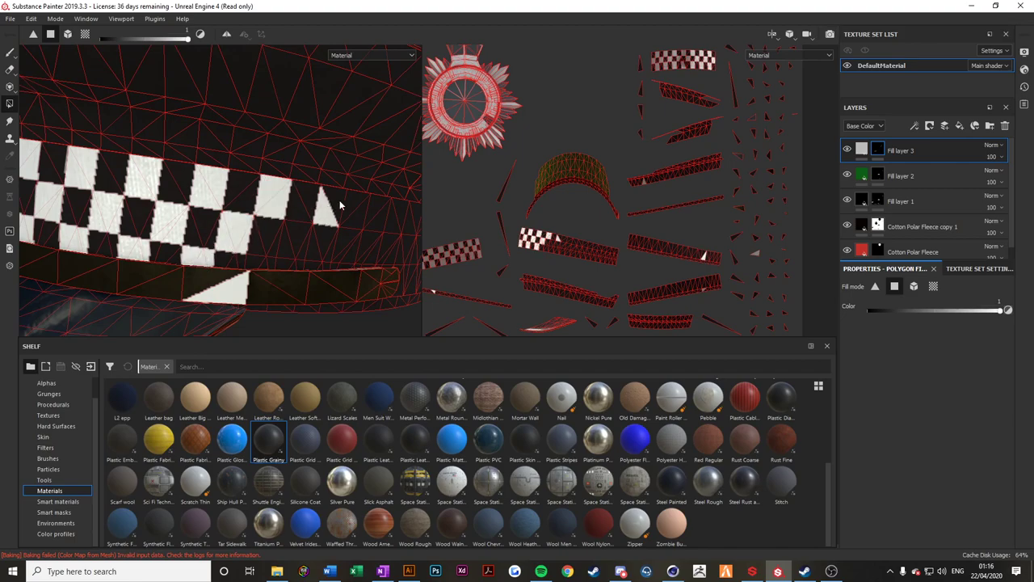
click(298, 241)
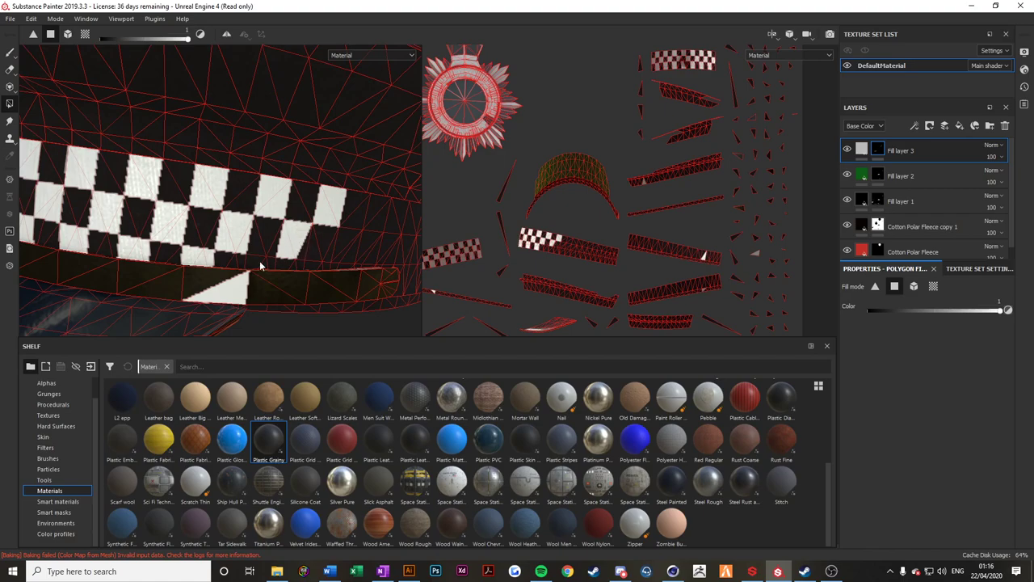
click(259, 262)
click(267, 259)
alt+drag(271, 257, 248, 253)
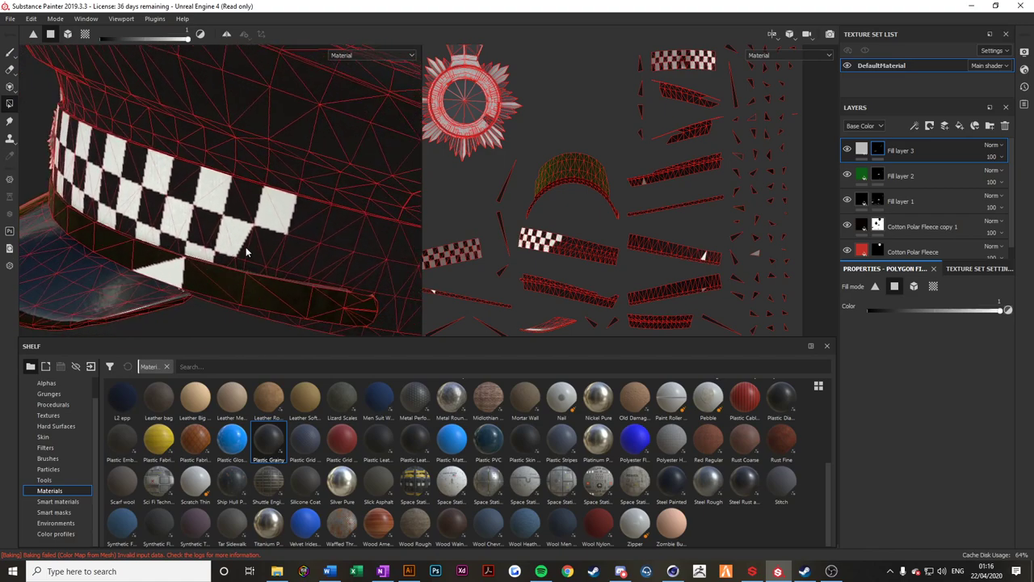
click(246, 253)
click(268, 270)
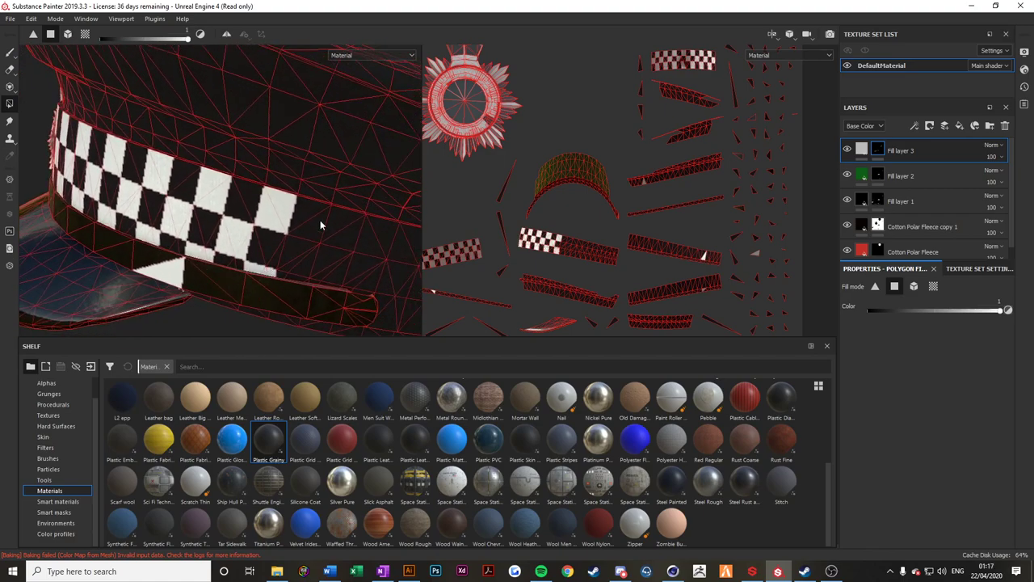
Fill the alternating squares around and just beyond the strap's rounded end, down to the band's lower edge.
alt+drag(308, 266, 208, 245)
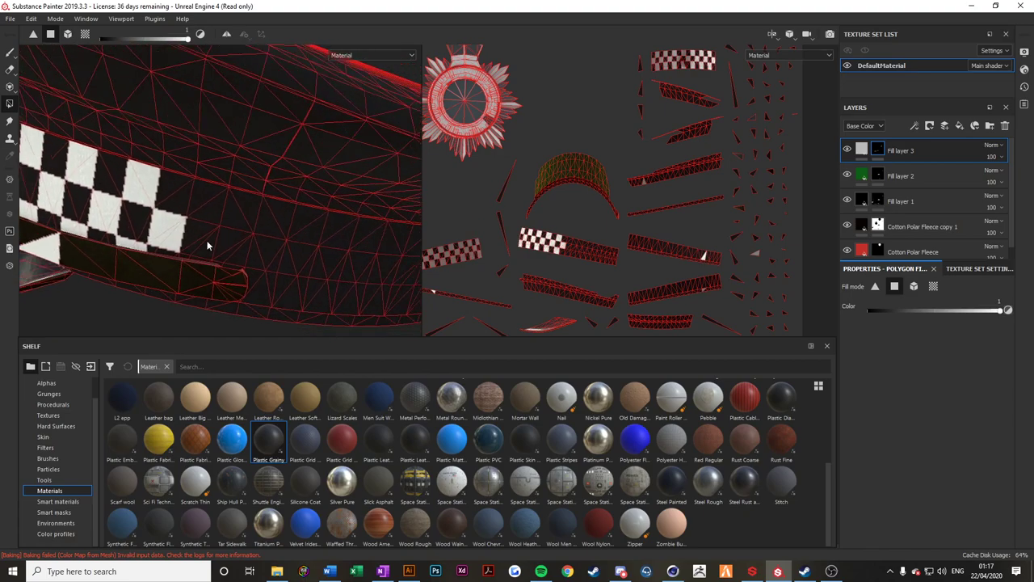
click(201, 202)
click(236, 252)
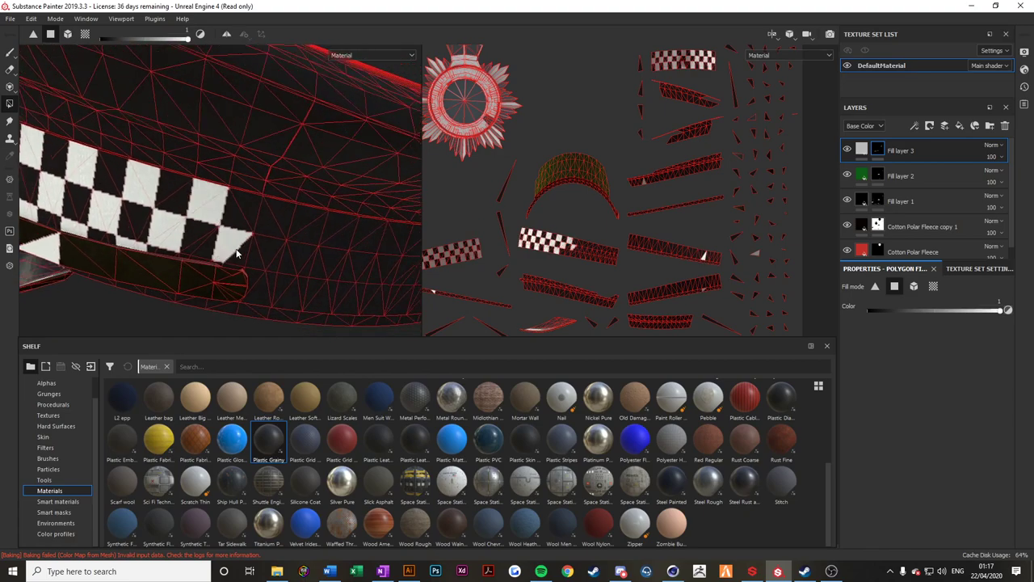
click(272, 291)
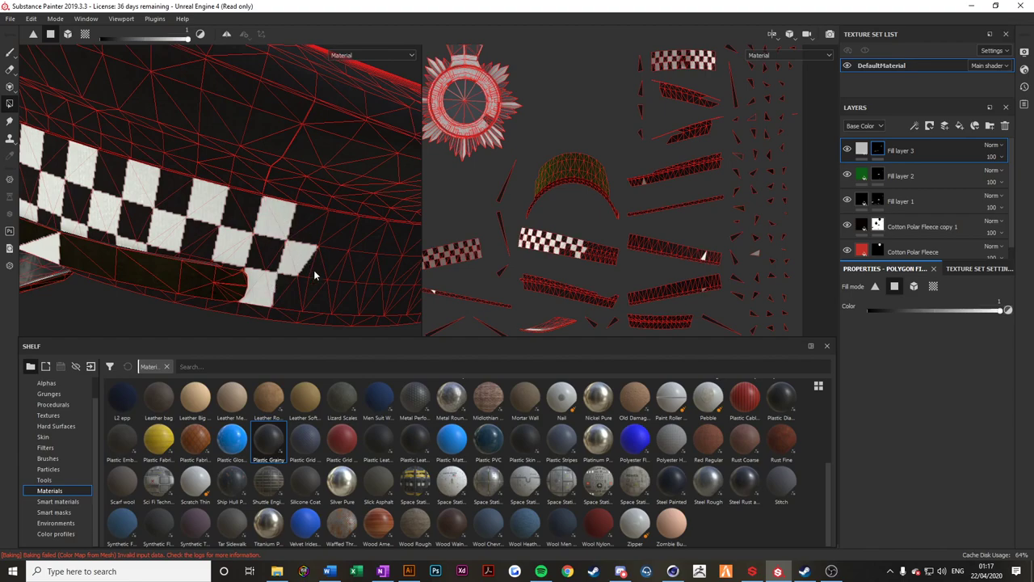
click(342, 233)
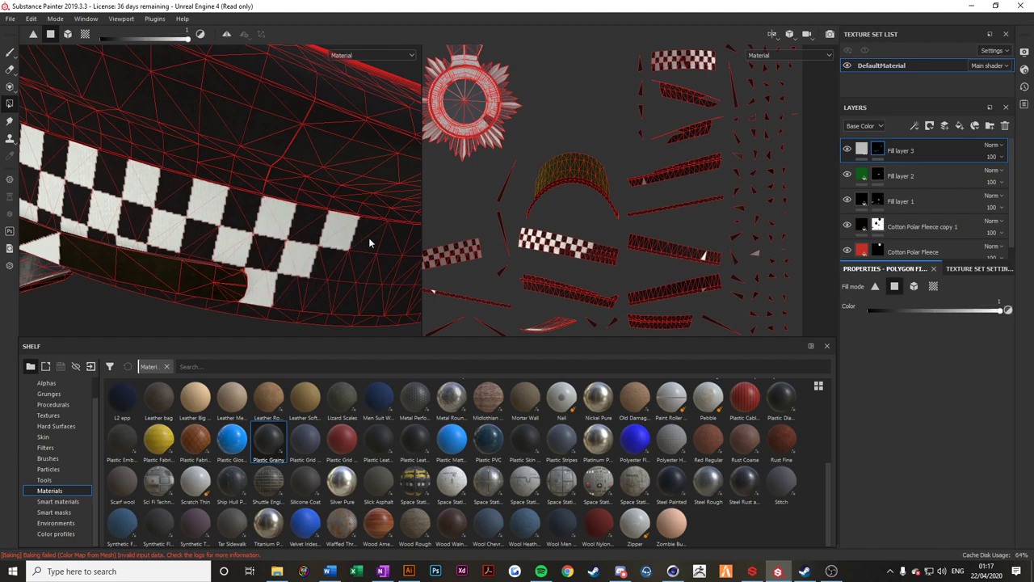
click(316, 293)
Carry the three checker rows from the strap's end toward the back of the band.
alt+drag(316, 294, 332, 267)
alt+middle_drag(333, 266, 143, 229)
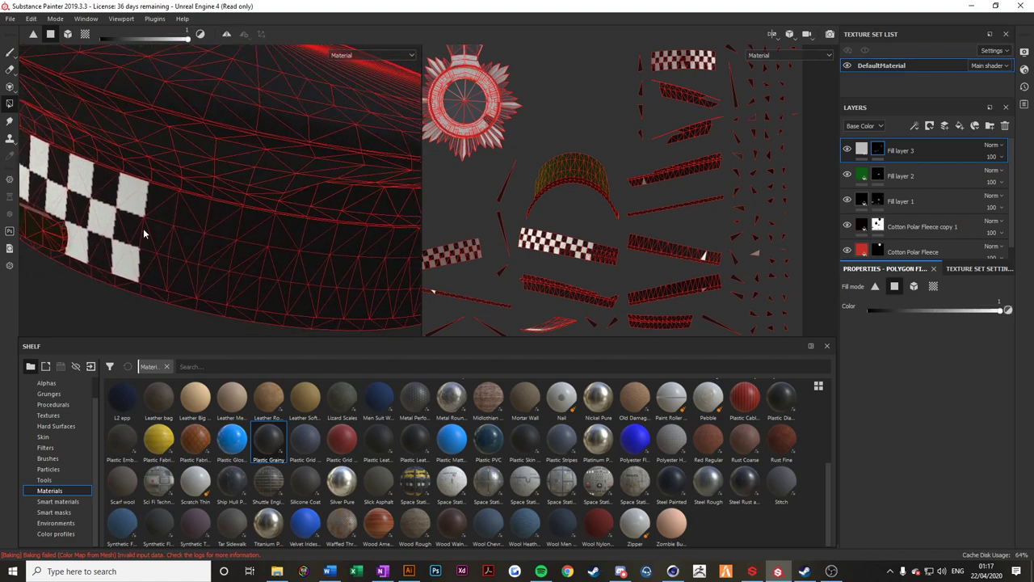
click(154, 243)
click(188, 277)
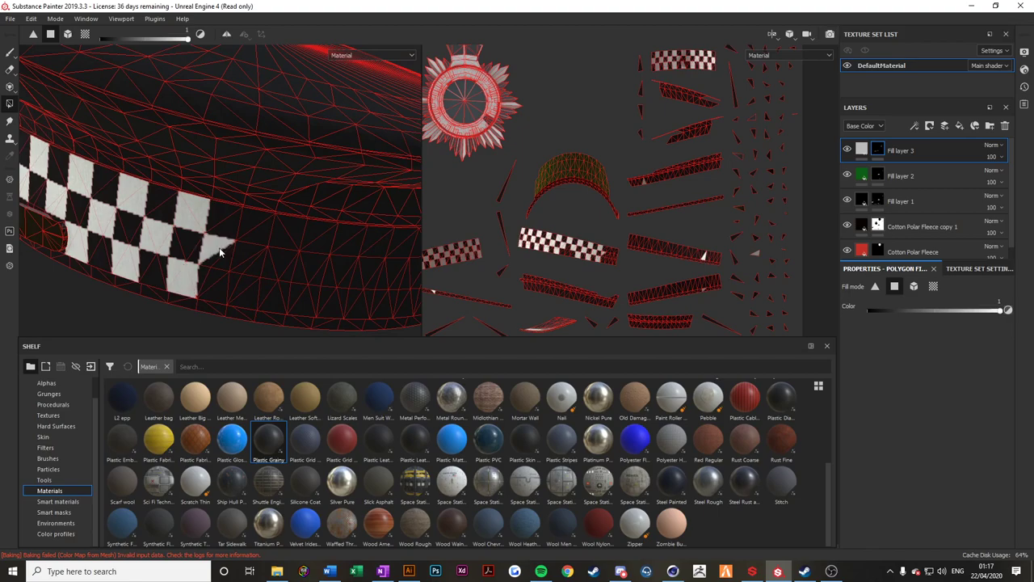
click(271, 275)
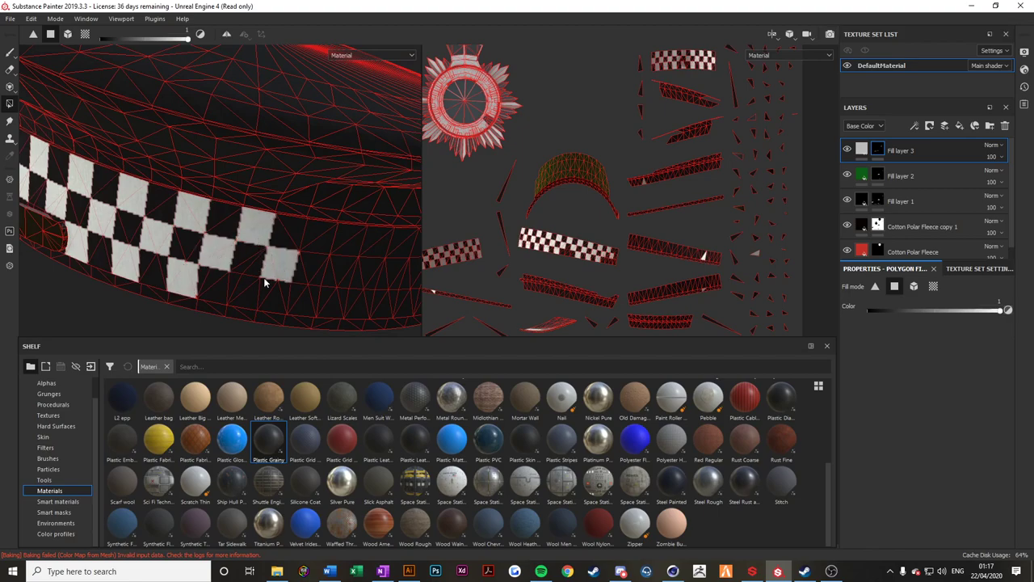
click(246, 296)
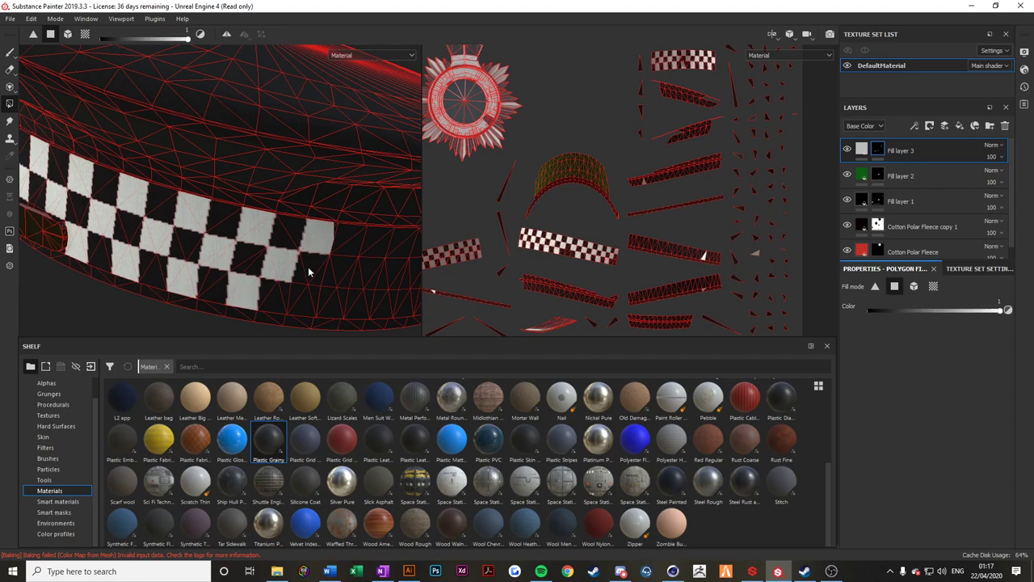
Fill the remaining alternating squares across the back of the band to join the existing checker pattern.
alt+drag(315, 291, 270, 286)
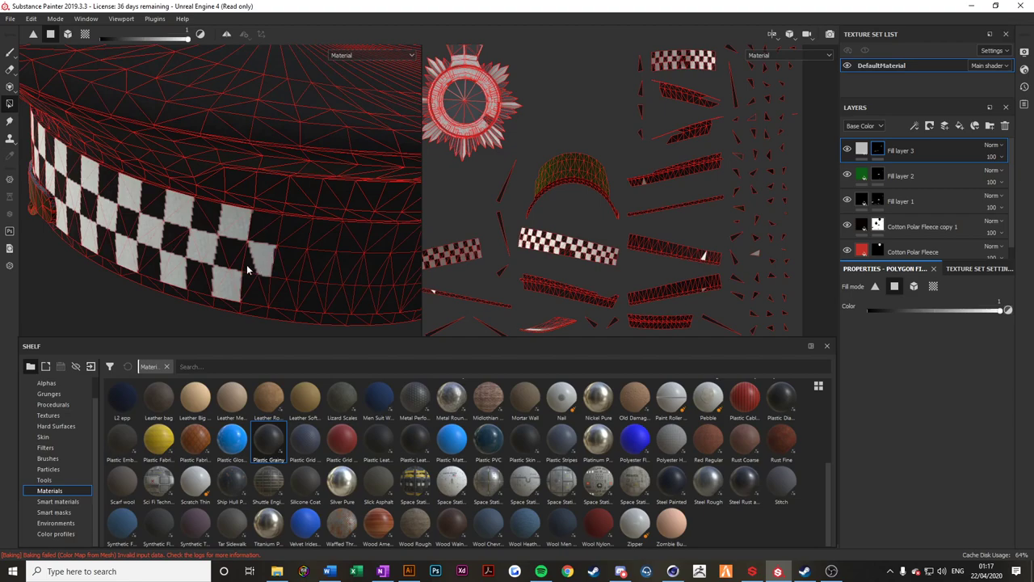
click(296, 232)
click(348, 228)
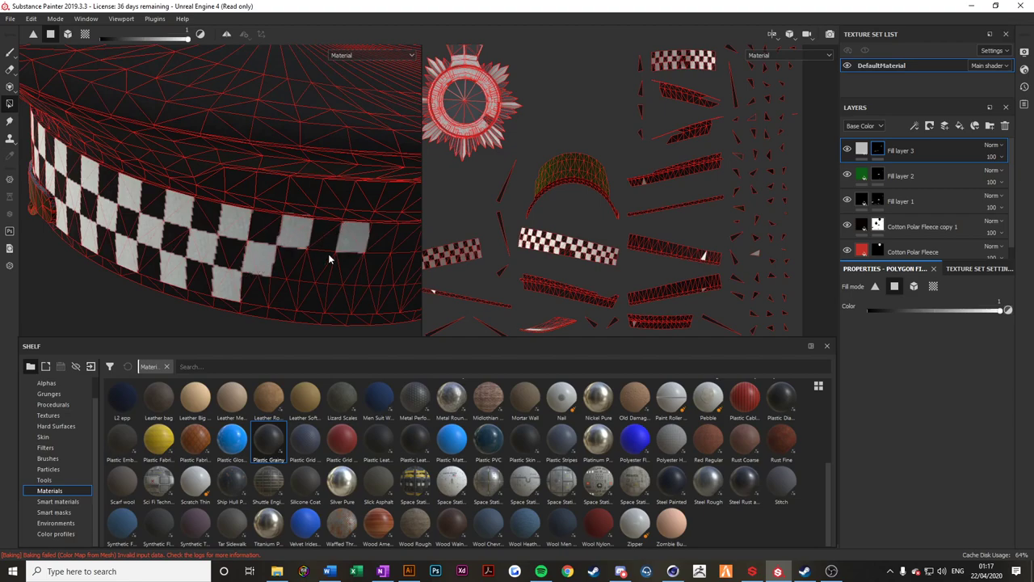
click(290, 291)
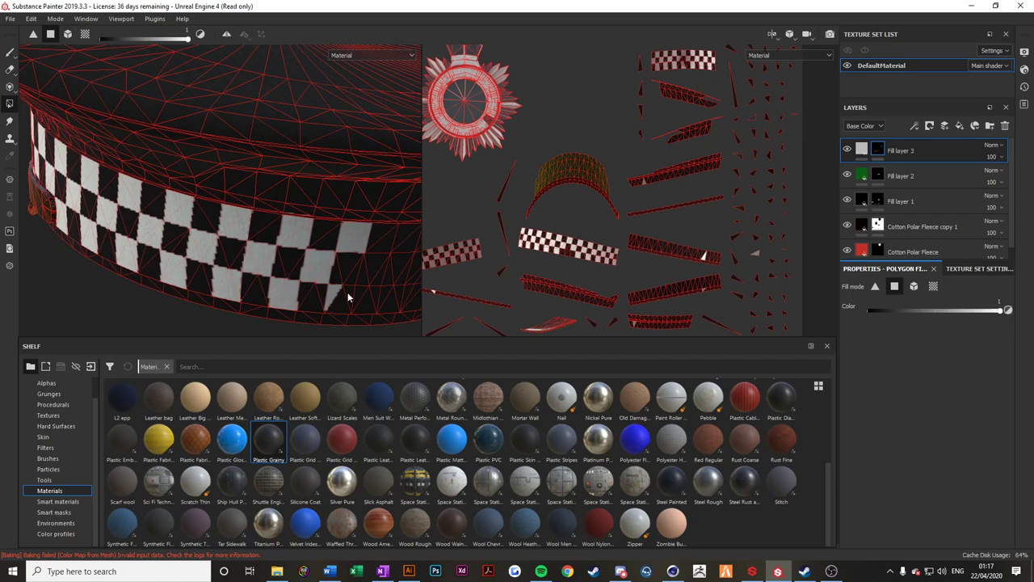
alt+drag(336, 303, 294, 289)
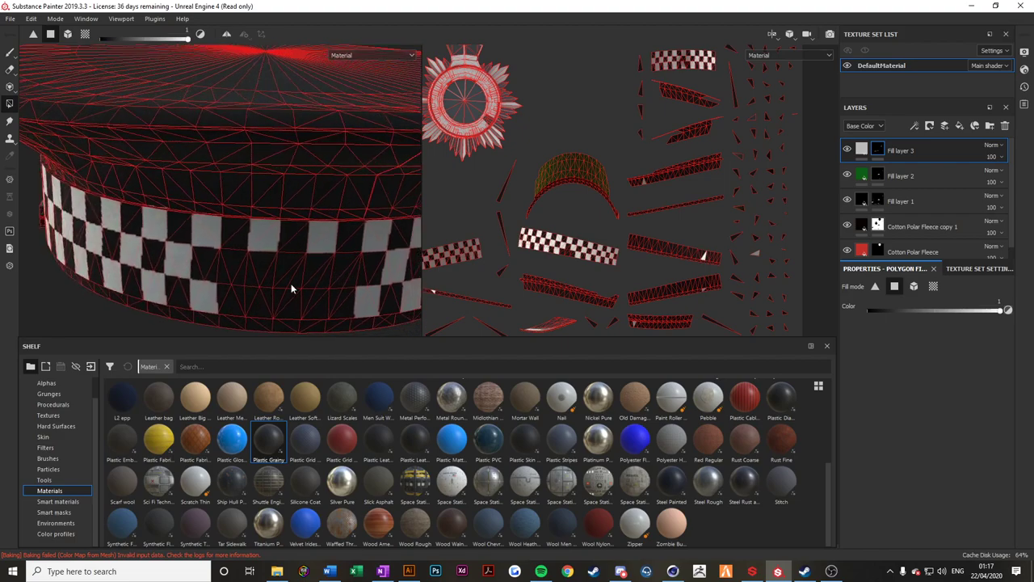
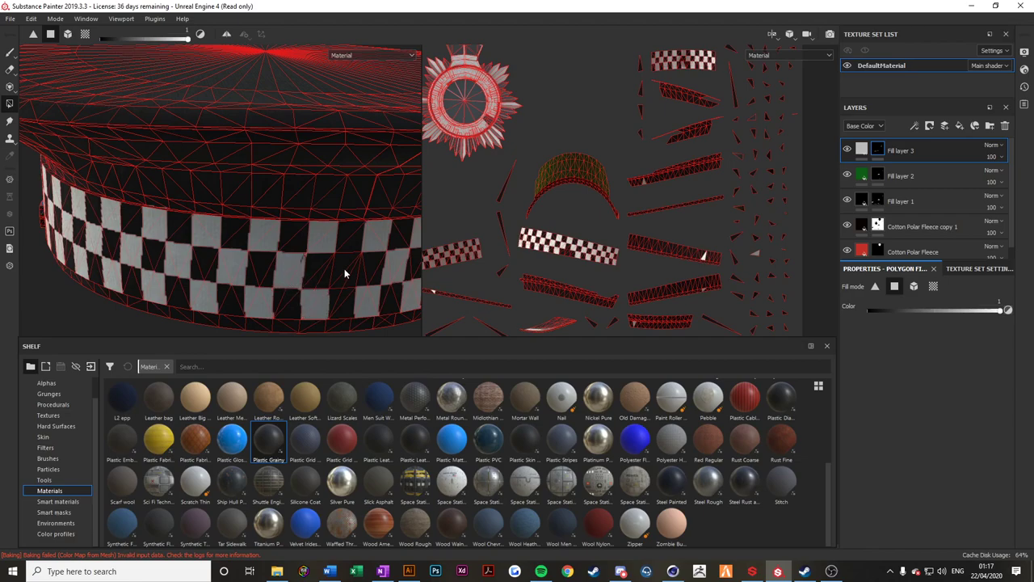
Switch the polygon fill value to 0 and remove the stray white patch from the strap.
alt+drag(355, 276, 216, 226)
scroll(258, 222, down, 3)
scroll(159, 213, up, 5)
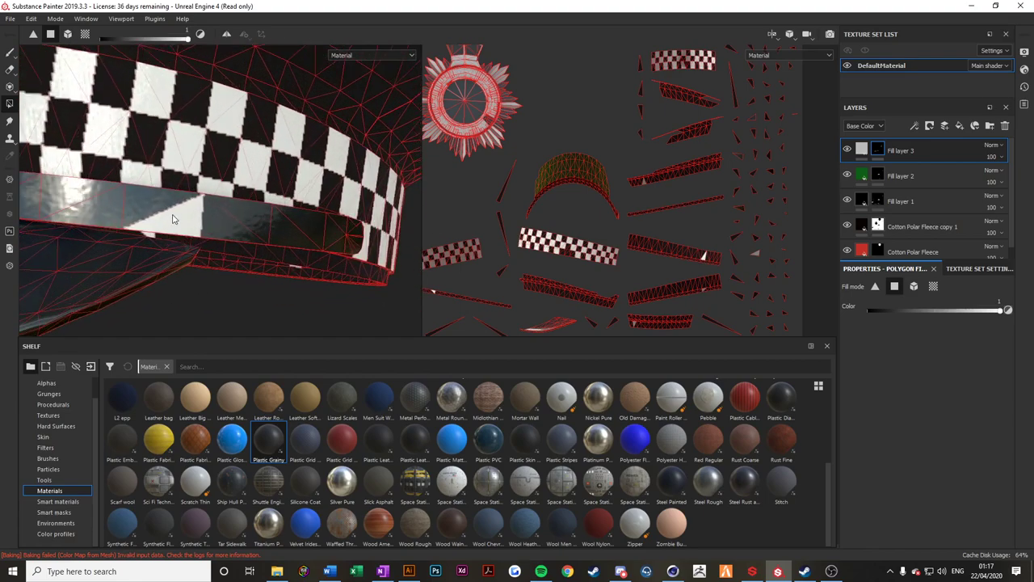
key(x)
scroll(183, 216, down, 5)
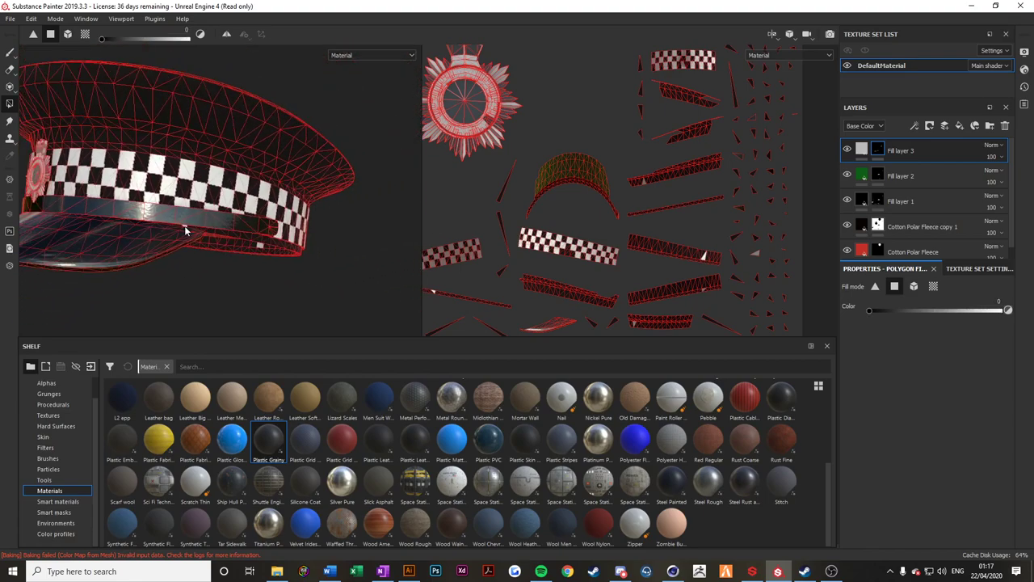
Check the checkers on both sides of the badge and apply the Fabric Baseball Hat material to Fill layer 3.
alt+drag(105, 223, 204, 247)
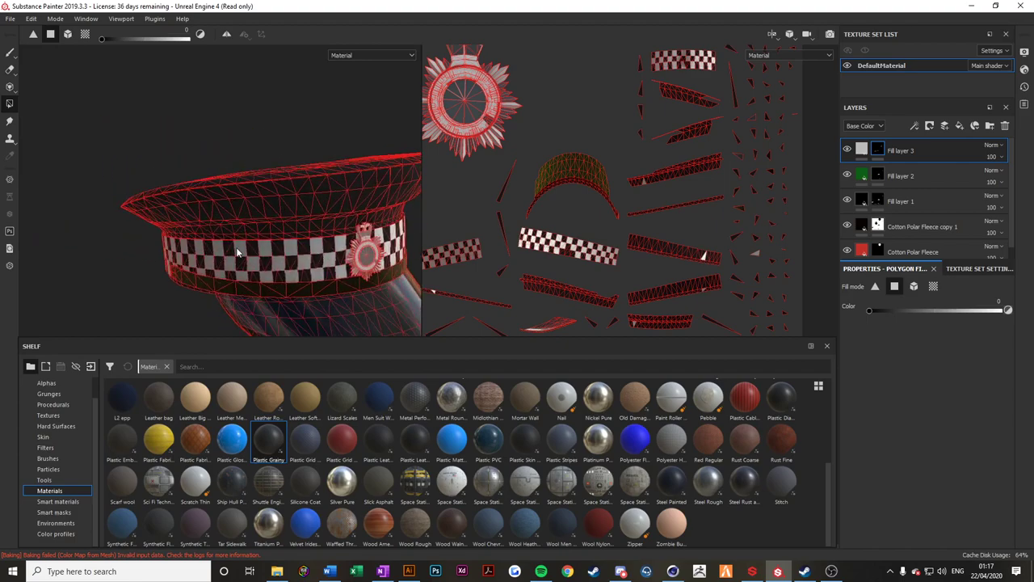
alt+middle_drag(295, 246, 190, 247)
alt+drag(191, 249, 226, 254)
scroll(226, 253, up, 4)
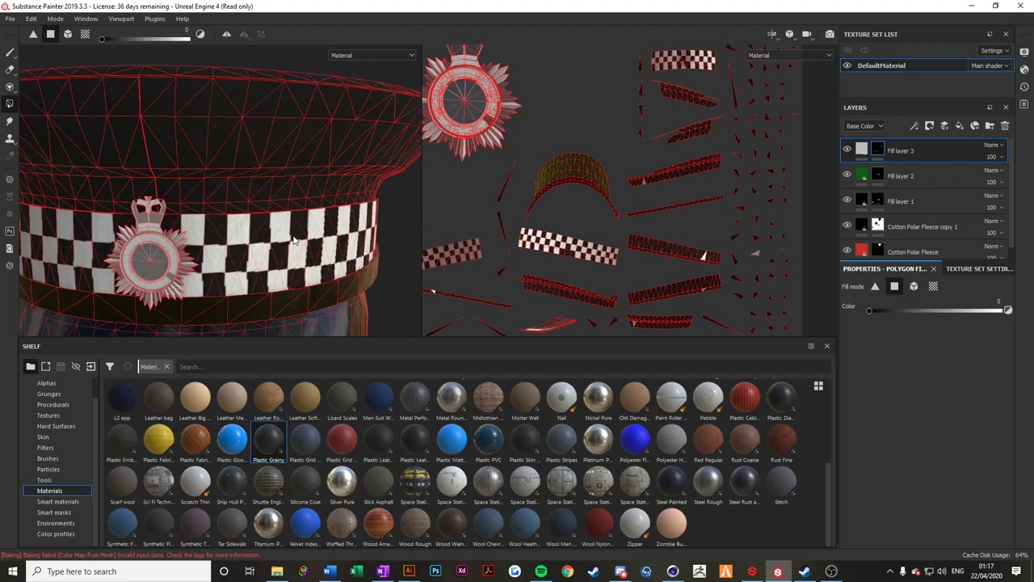
click(862, 150)
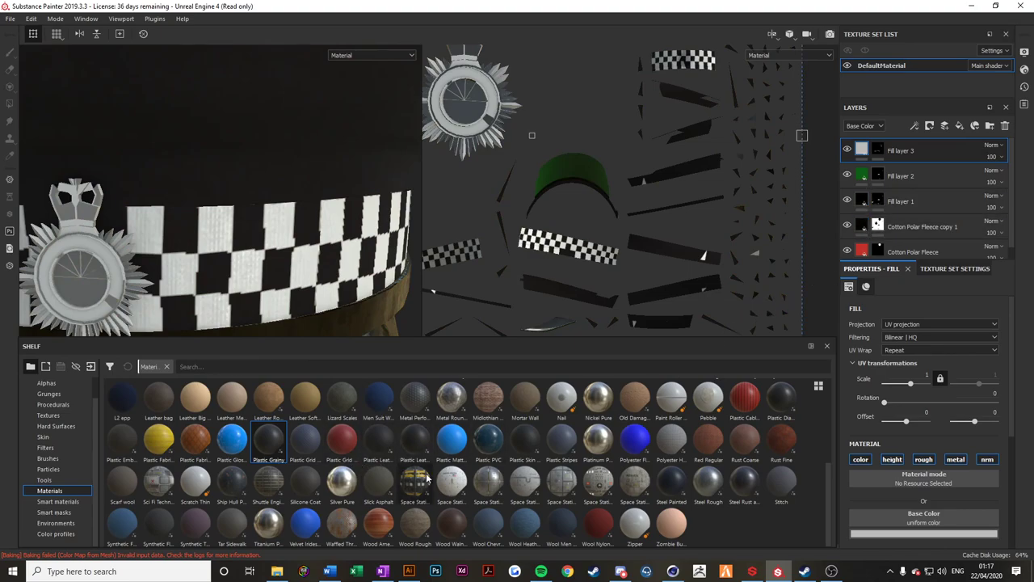
scroll(498, 475, up, 5)
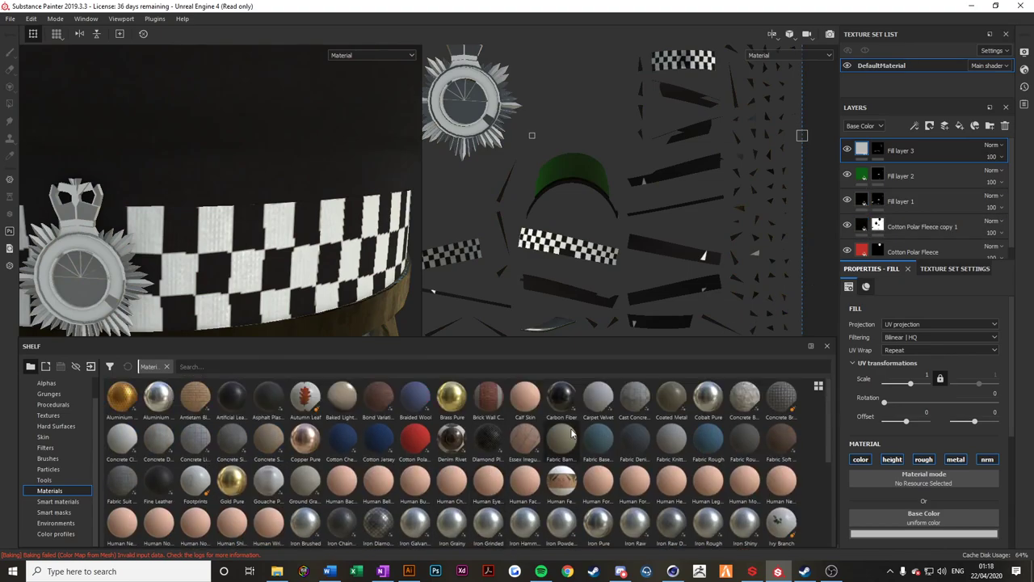
click(595, 440)
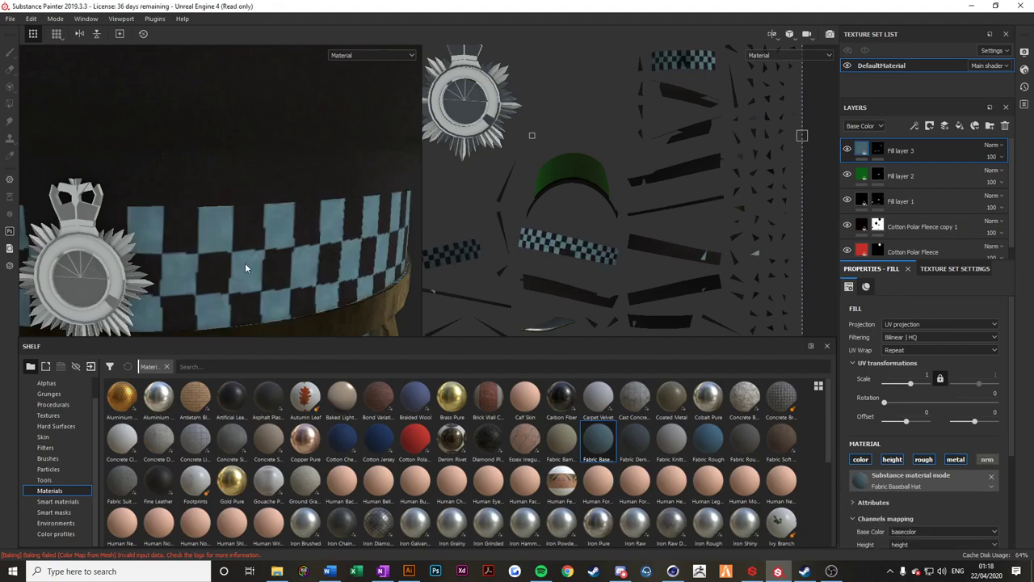
Set the Fabric Baseball Hat material's colour to pure white (R, G and B 1.000) on the checkers.
scroll(245, 263, up, 5)
scroll(921, 431, down, 3)
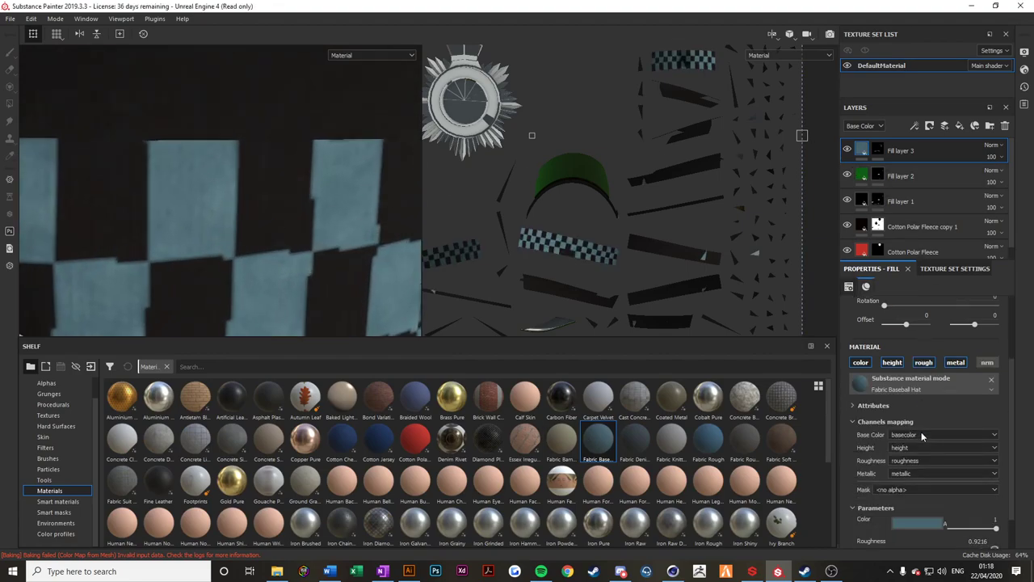
click(917, 480)
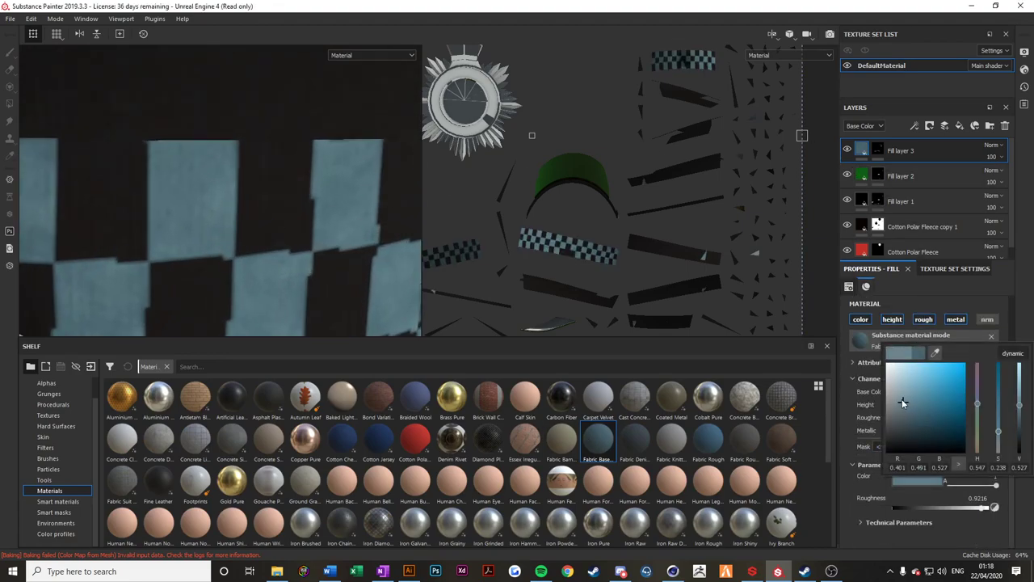
drag(900, 397, 887, 366)
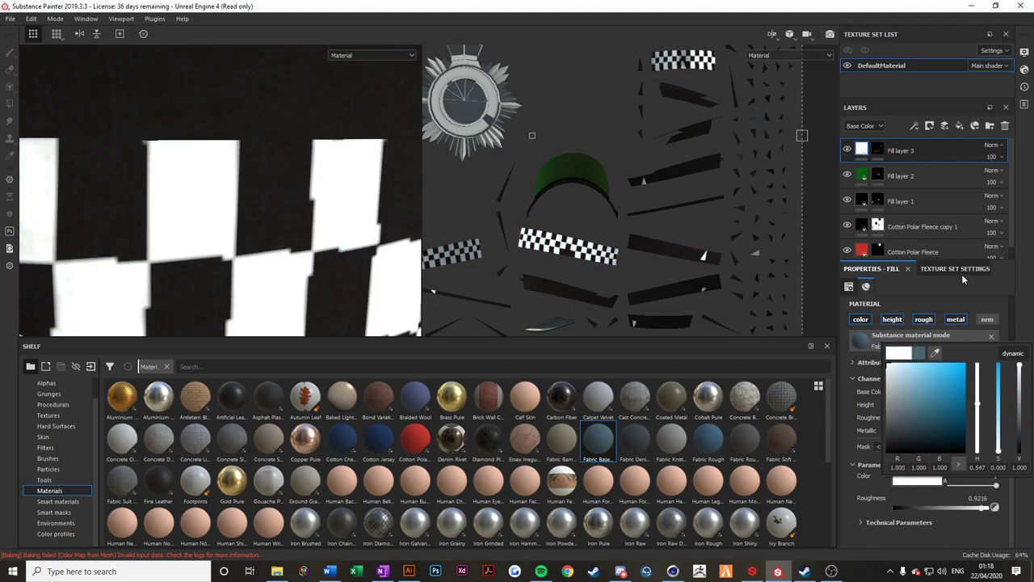
Set the checker fabric's UV scale to -6.33 and its rotation to 66.41 on Fill layer 3.
scroll(880, 376, up, 4)
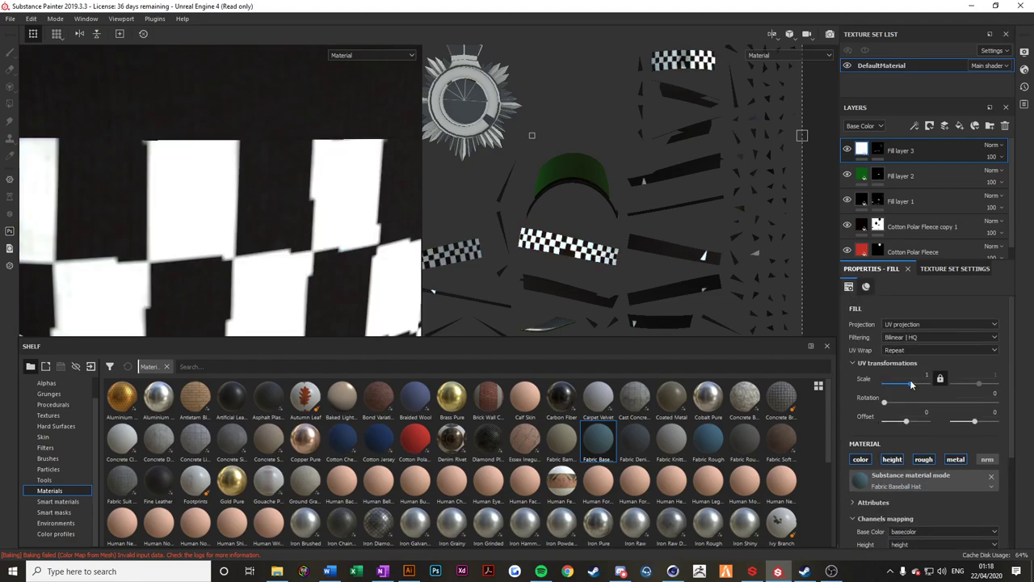
drag(909, 384, 899, 386)
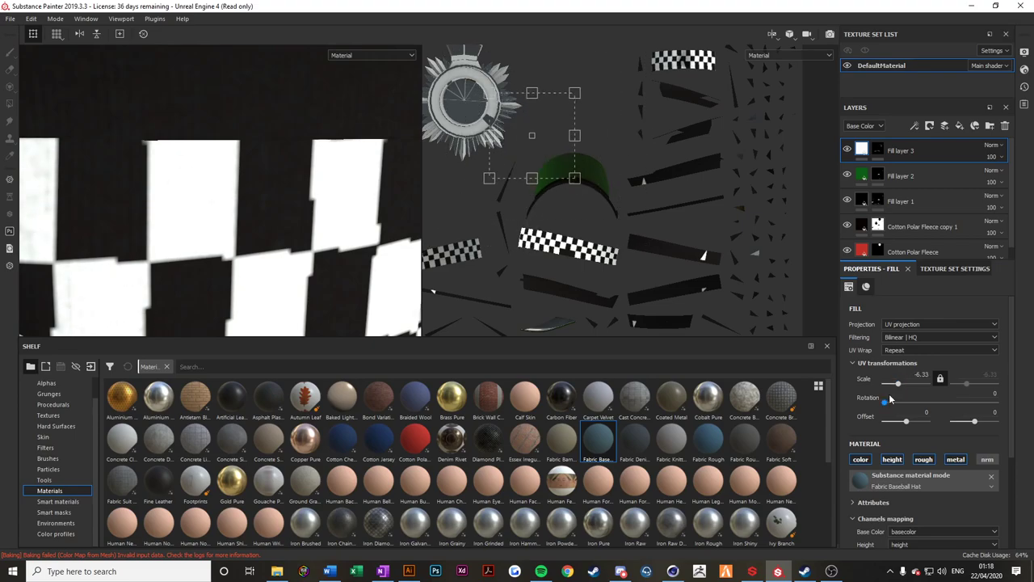
drag(884, 403, 906, 403)
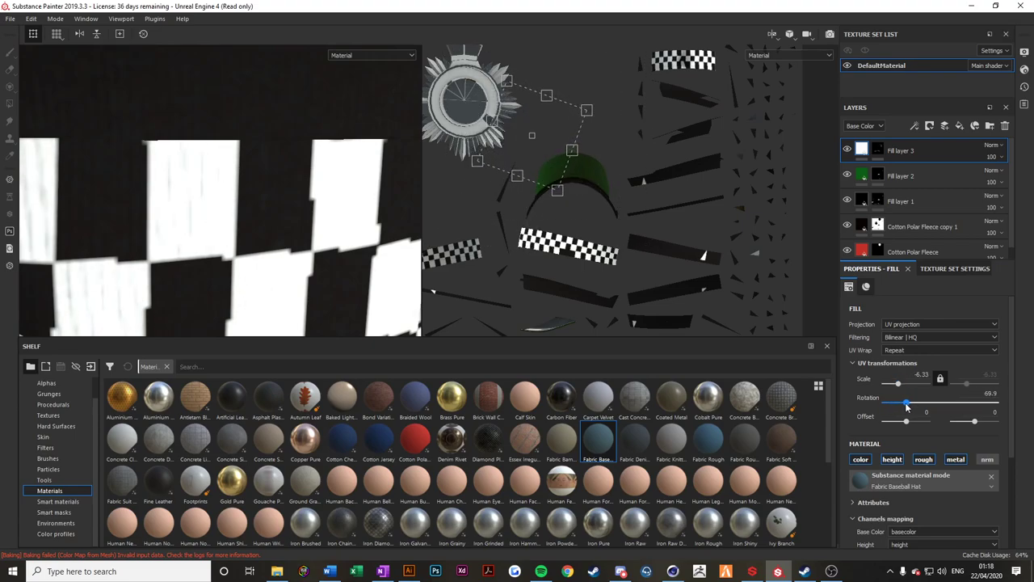
scroll(275, 220, down, 5)
scroll(257, 233, up, 2)
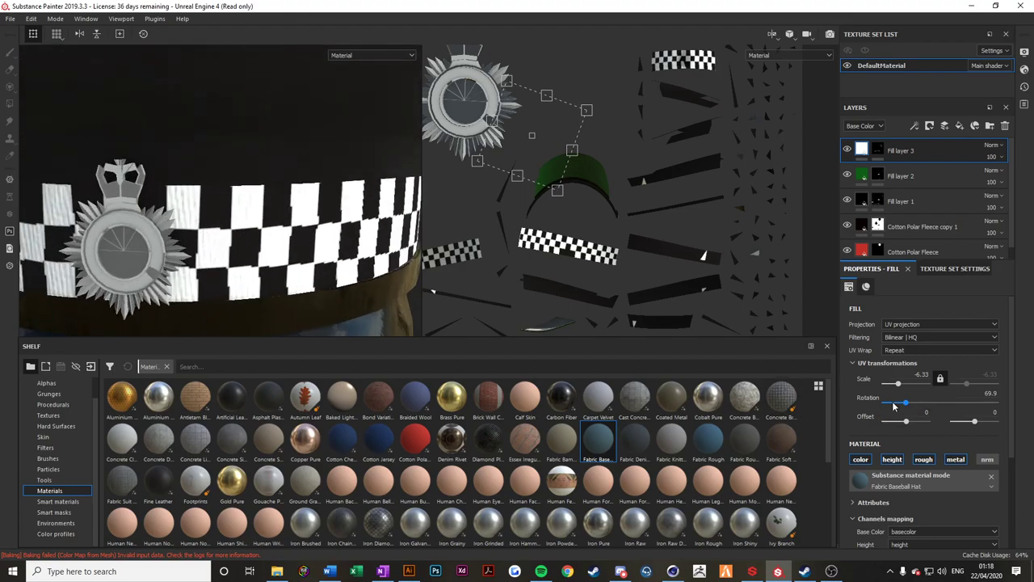
drag(904, 402, 904, 402)
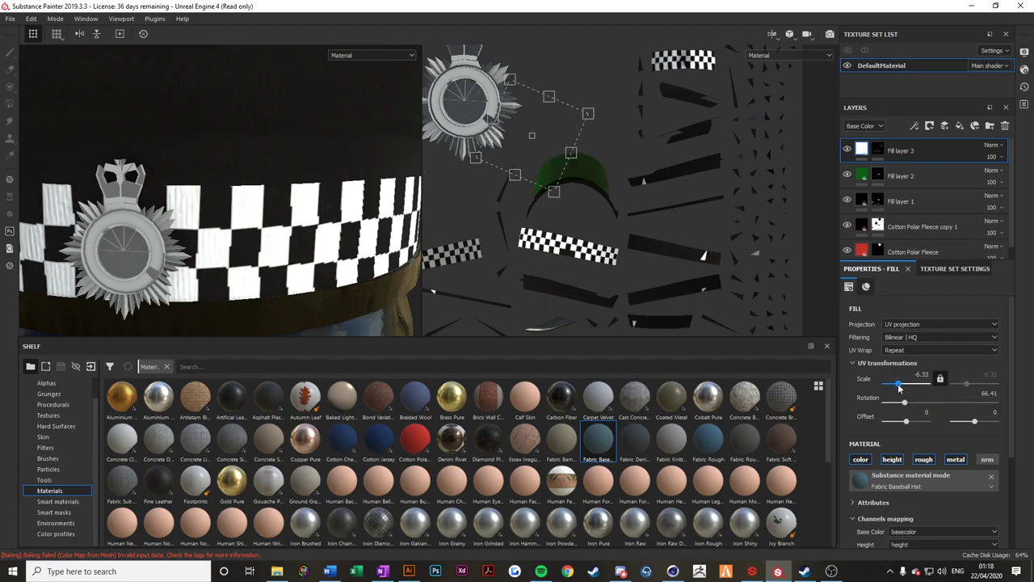
Try a UV scale of -5.11 for the checker fabric and undo the change.
drag(899, 385, 899, 385)
scroll(192, 280, down, 6)
scroll(226, 266, up, 6)
alt+drag(226, 266, 257, 273)
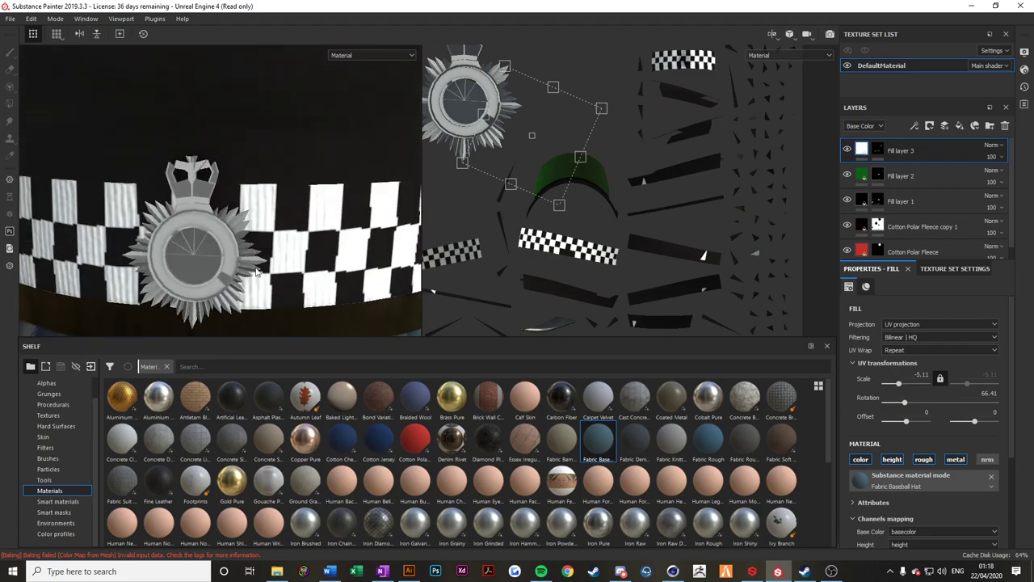
scroll(304, 226, up, 2)
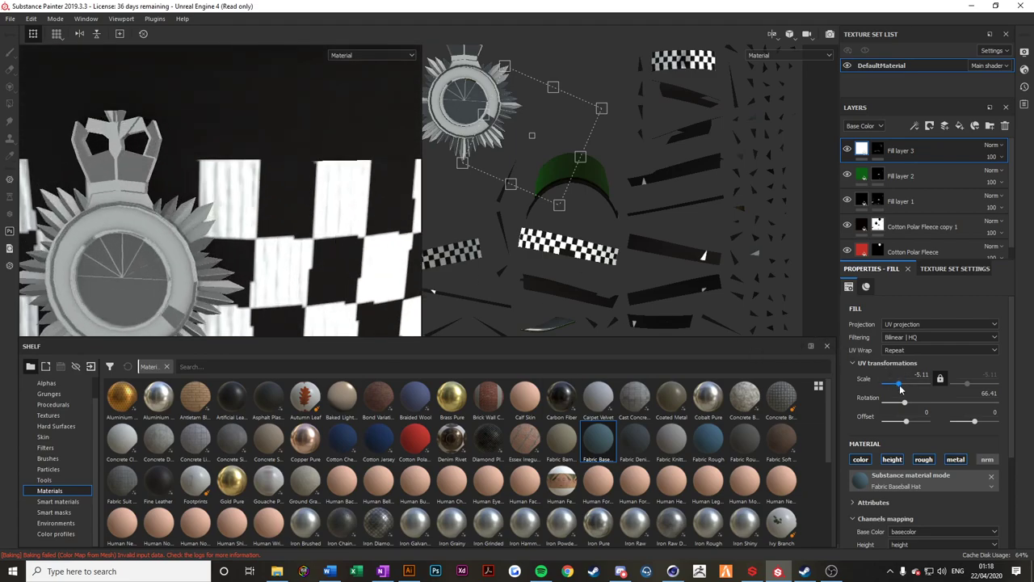
key(ctrl+z)
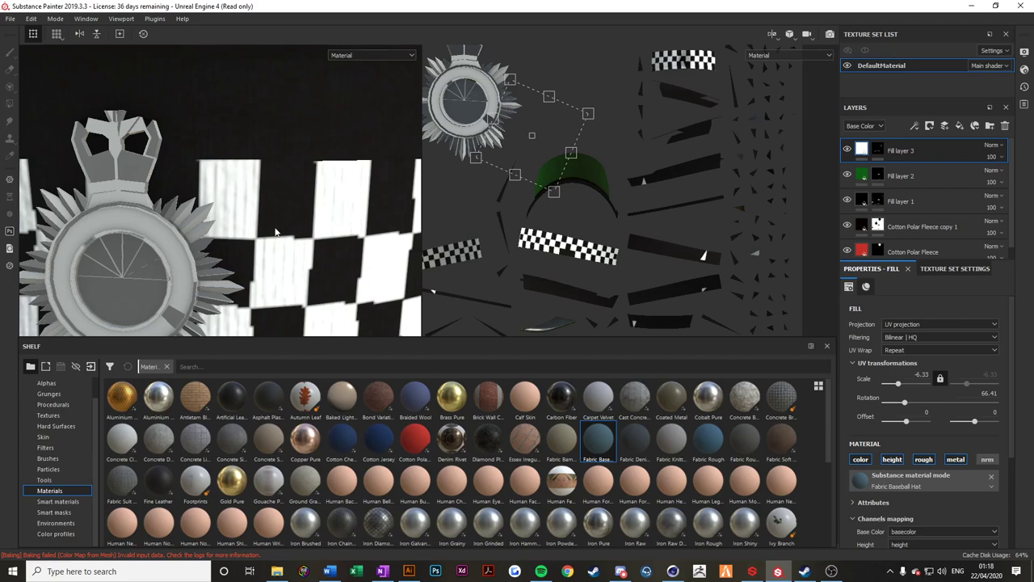
Set the Height Position of the checker fabric to 0.62 in its technical parameters.
scroll(275, 232, down, 5)
alt+drag(275, 232, 317, 233)
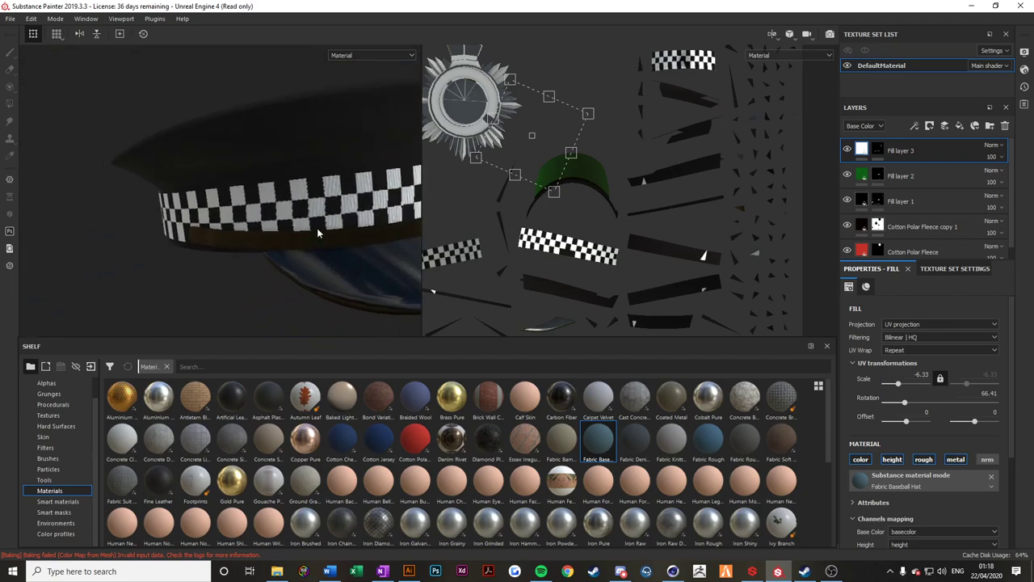
scroll(317, 228, up, 2)
scroll(953, 332, down, 3)
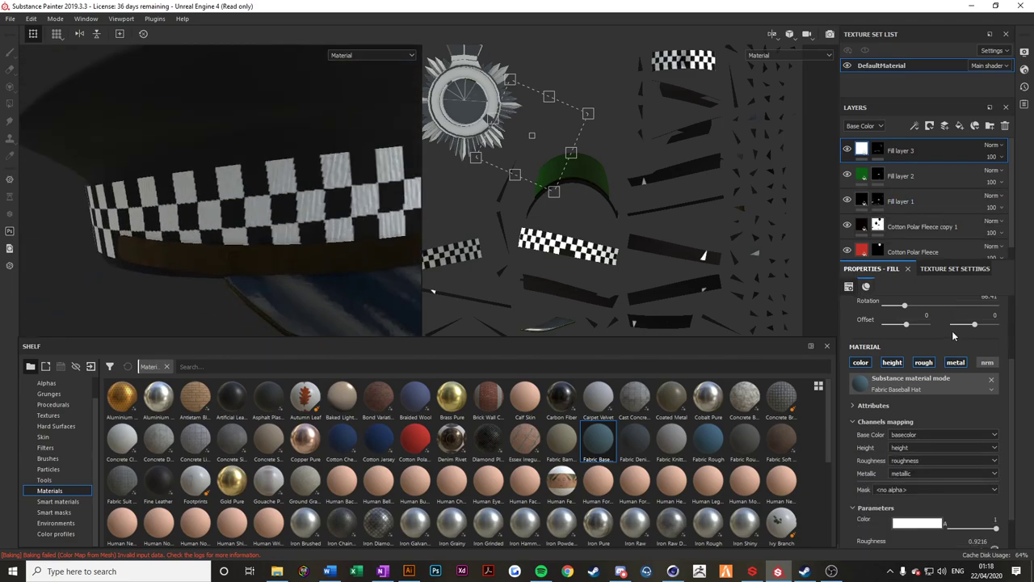
scroll(951, 328, down, 2)
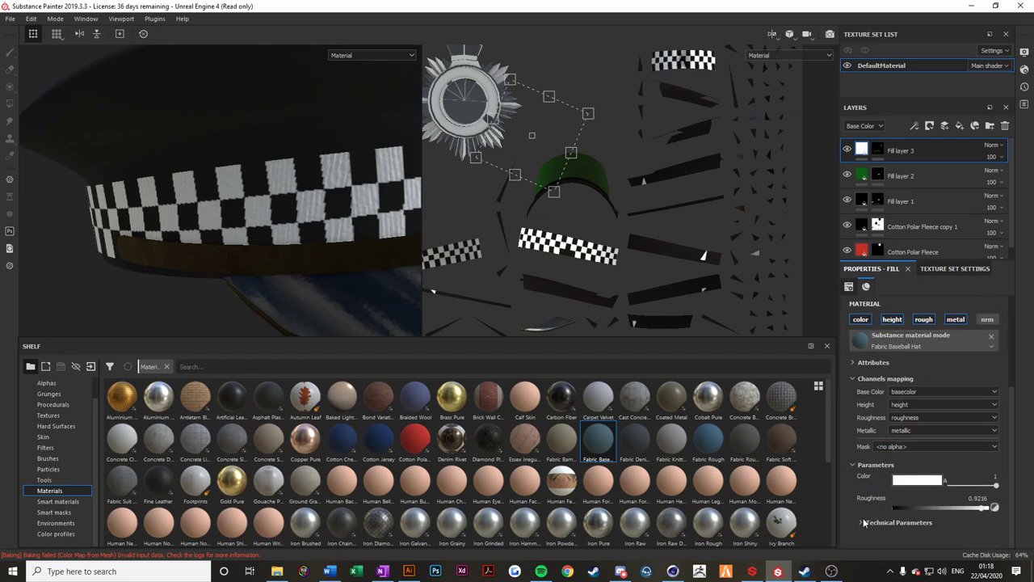
click(863, 523)
scroll(876, 449, down, 2)
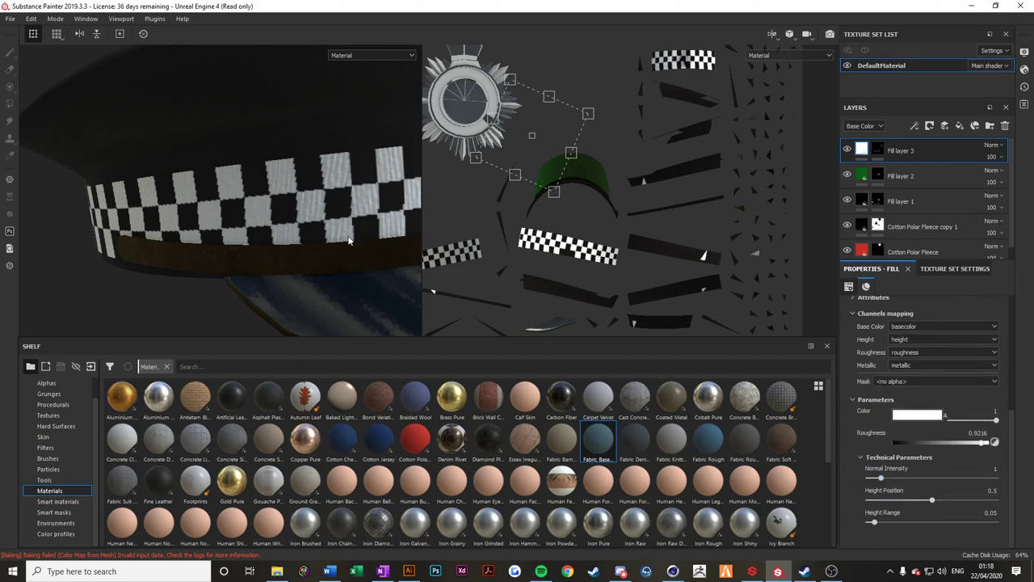
scroll(349, 240, up, 2)
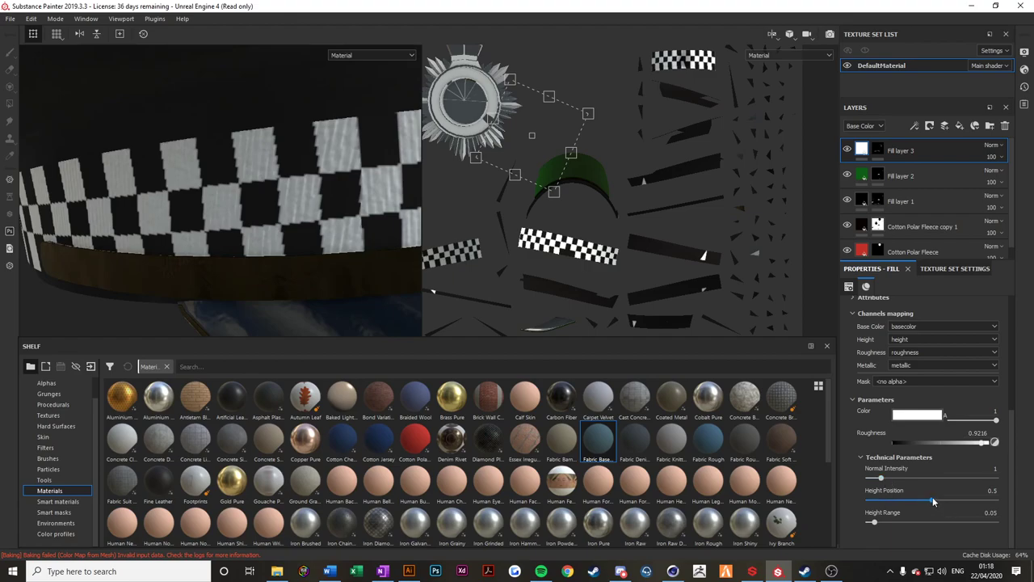
drag(935, 502, 940, 502)
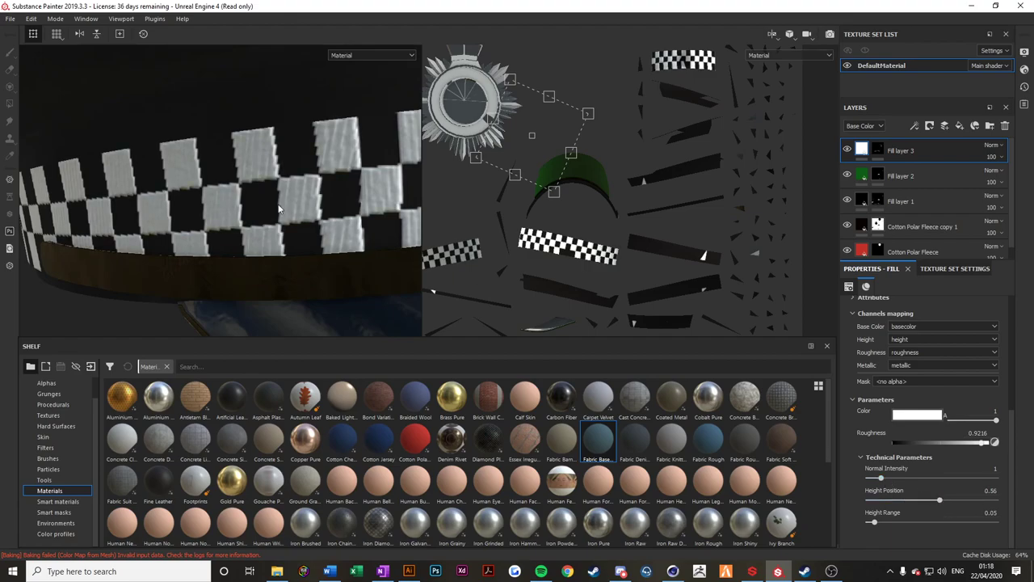
alt+drag(323, 204, 279, 169)
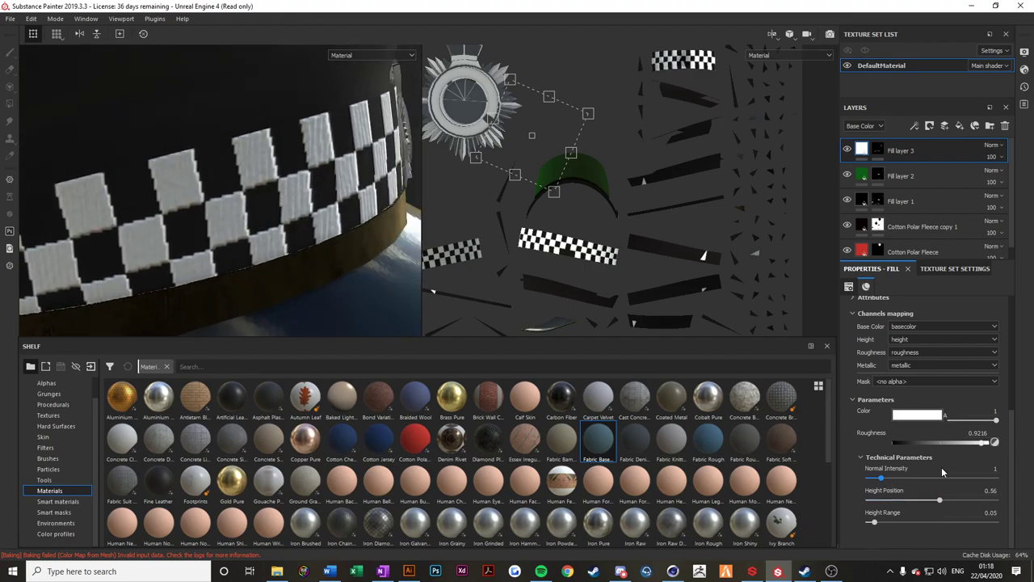
mouse_move(940, 501)
mouse_down()
mouse_move(929, 500)
mouse_move(948, 502)
mouse_up()
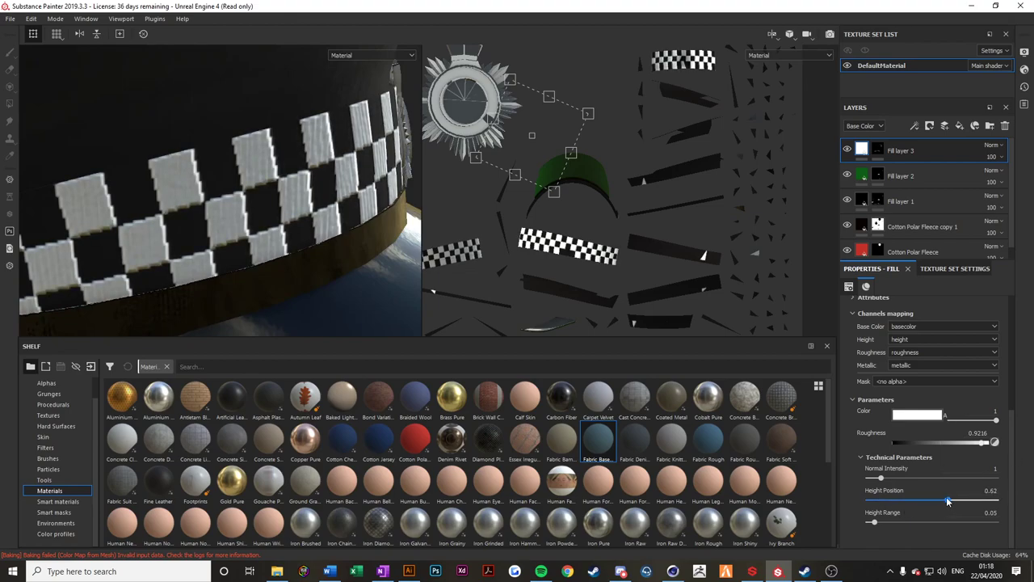
Duplicate Fill layer 3 together with its checker mask.
scroll(337, 210, down, 5)
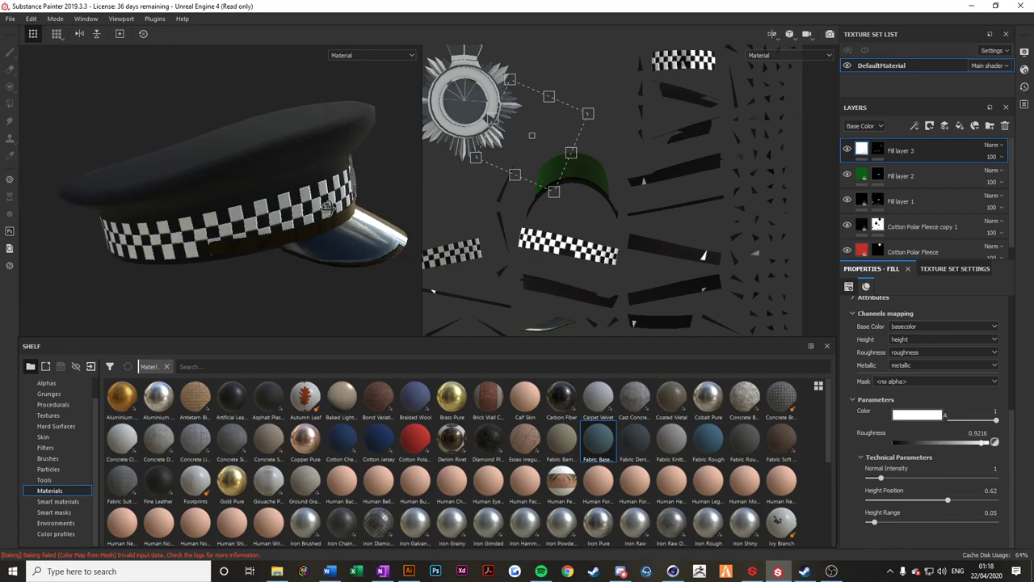
alt+drag(328, 207, 159, 228)
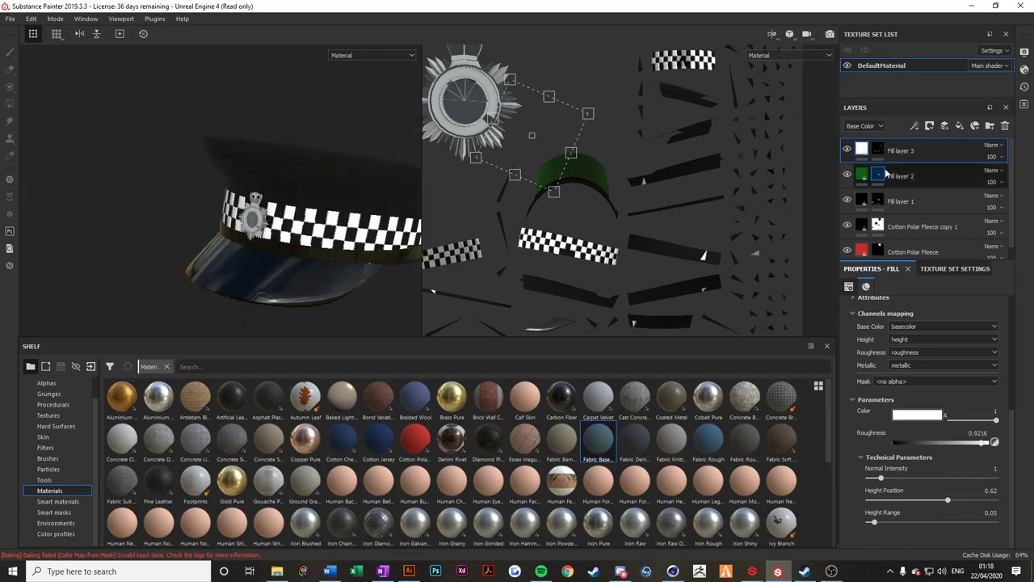
right_click(917, 144)
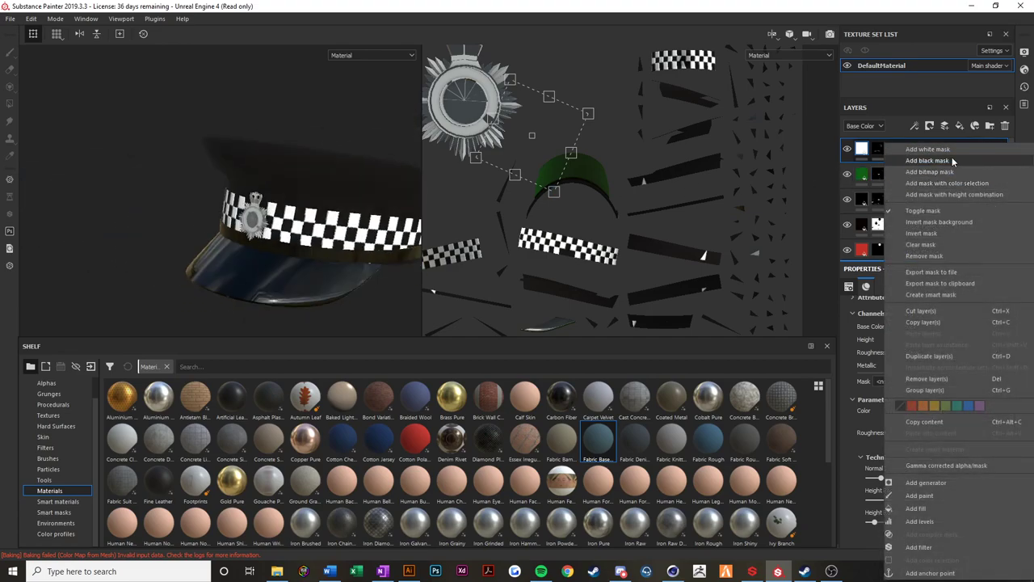
click(929, 357)
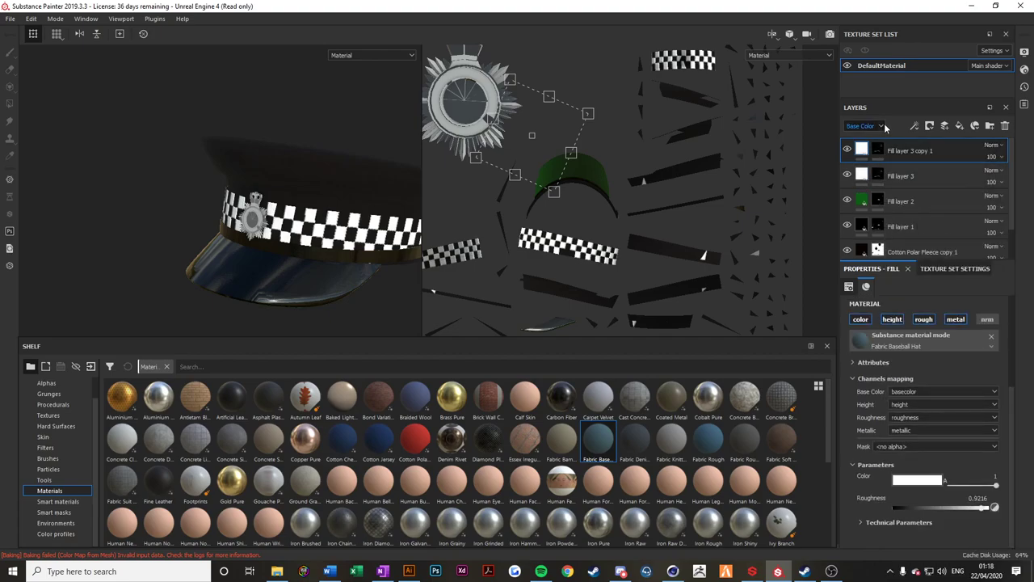
Rename the Cotton Polar Fleece layer as Inside of cap and Cotton Polar Fleece copy 1 as Cap base colour.
scroll(929, 178, down, 1)
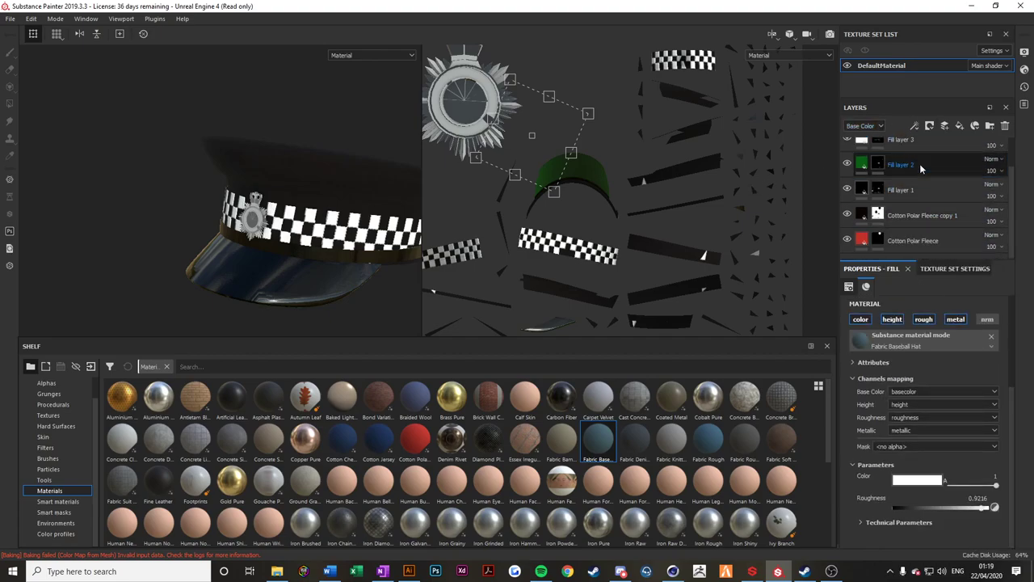
double_click(917, 240)
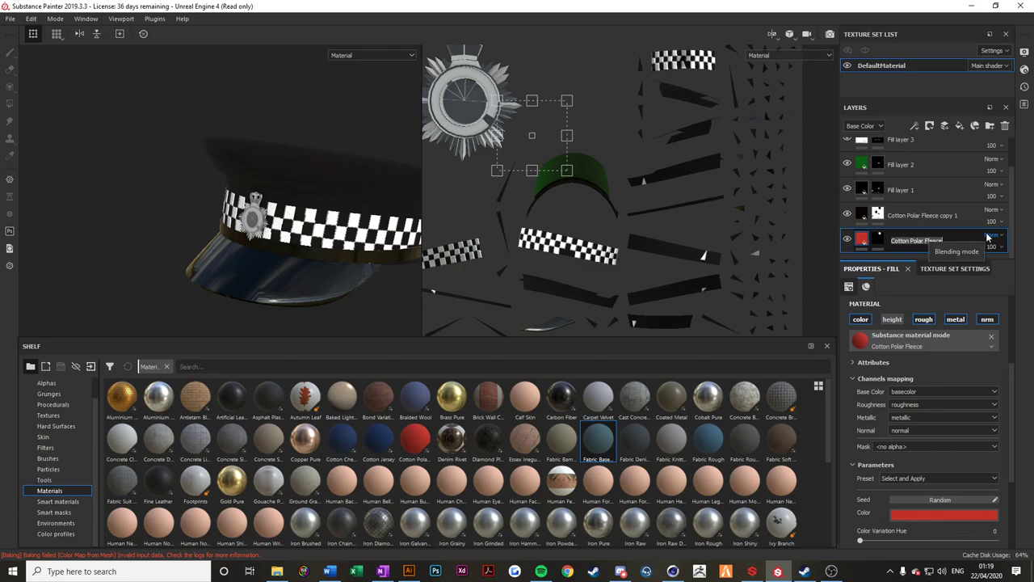
text(Inside of cap)
key(Return)
double_click(922, 216)
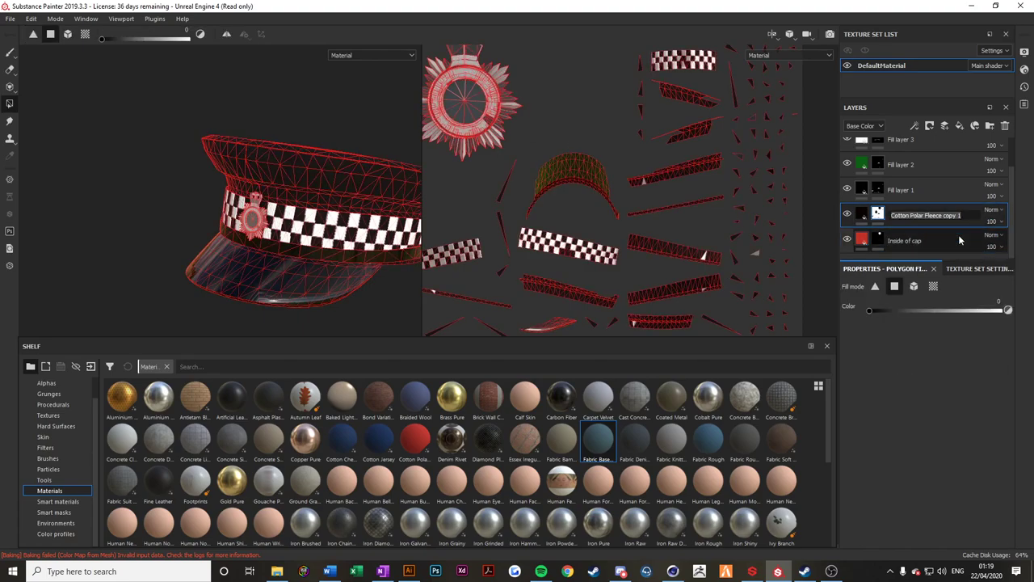
text(Cap base colour)
key(Return)
Rename Fill layer 1 as Peak and Fill layer 2 as Inner peak.
double_click(897, 192)
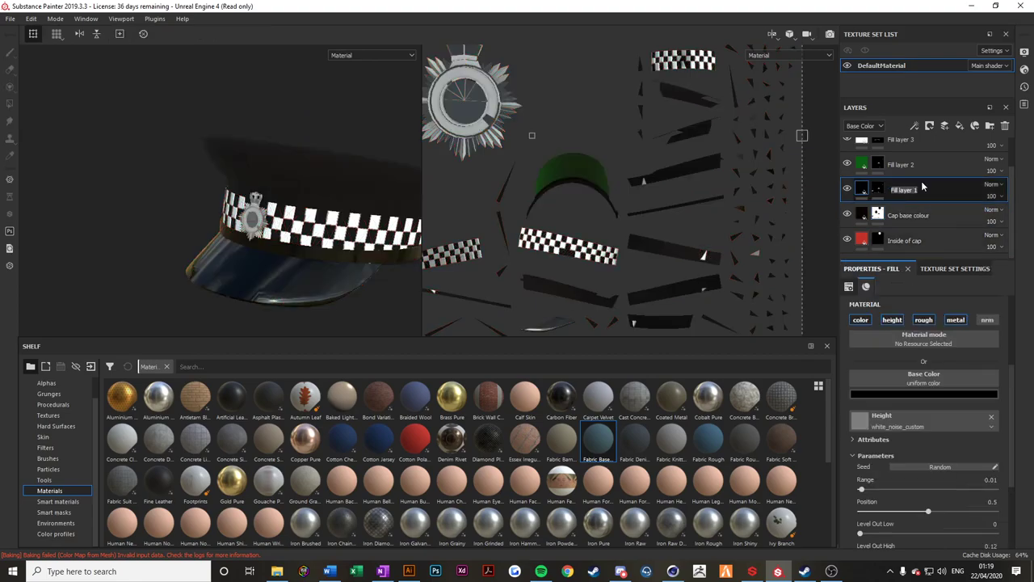
text(Peak)
key(Return)
double_click(902, 165)
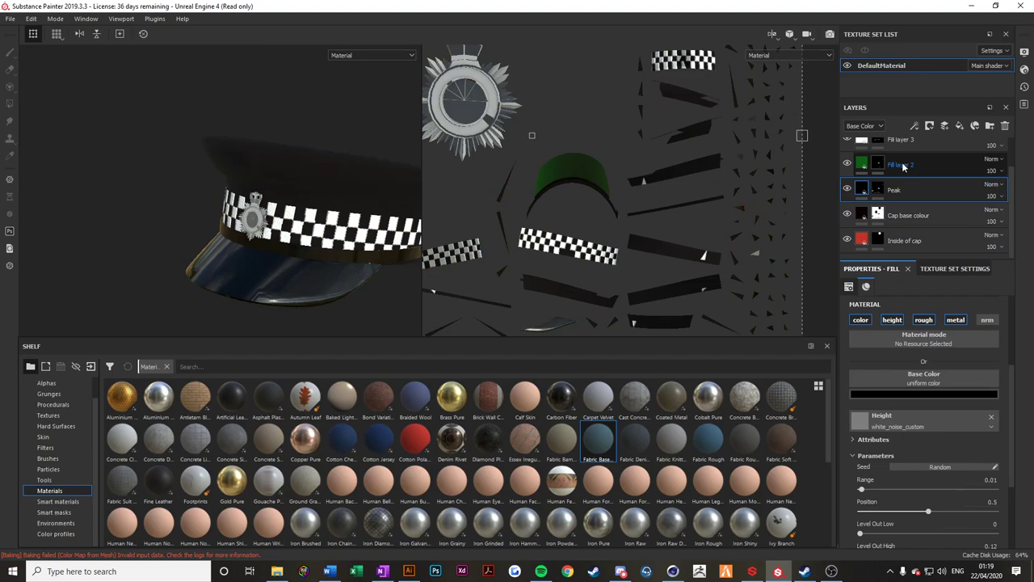
text(Inner peak)
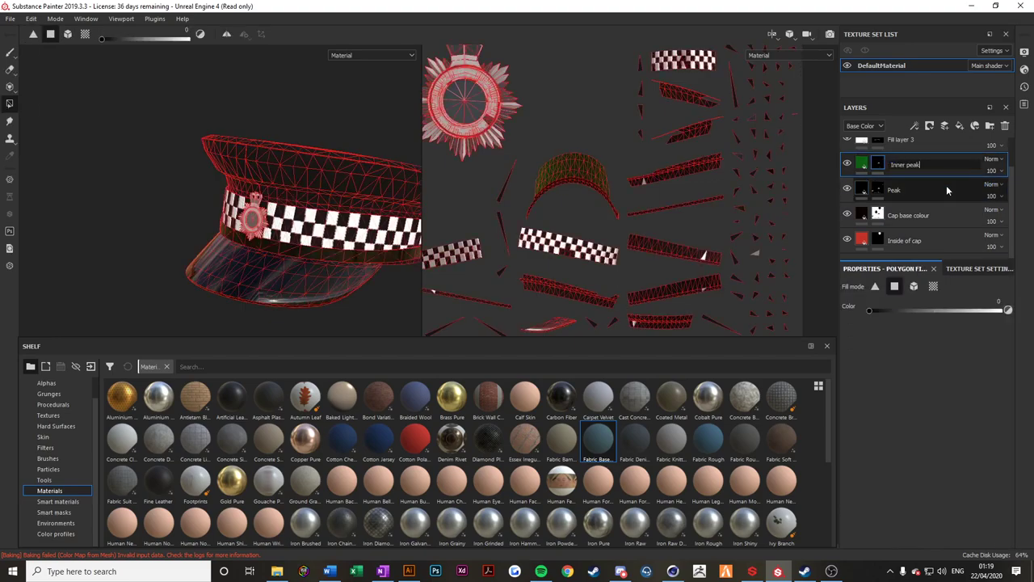
key(Return)
Rename Fill layer 3 as Silicoe White and its duplicate as Silicoe Black.
scroll(946, 185, up, 2)
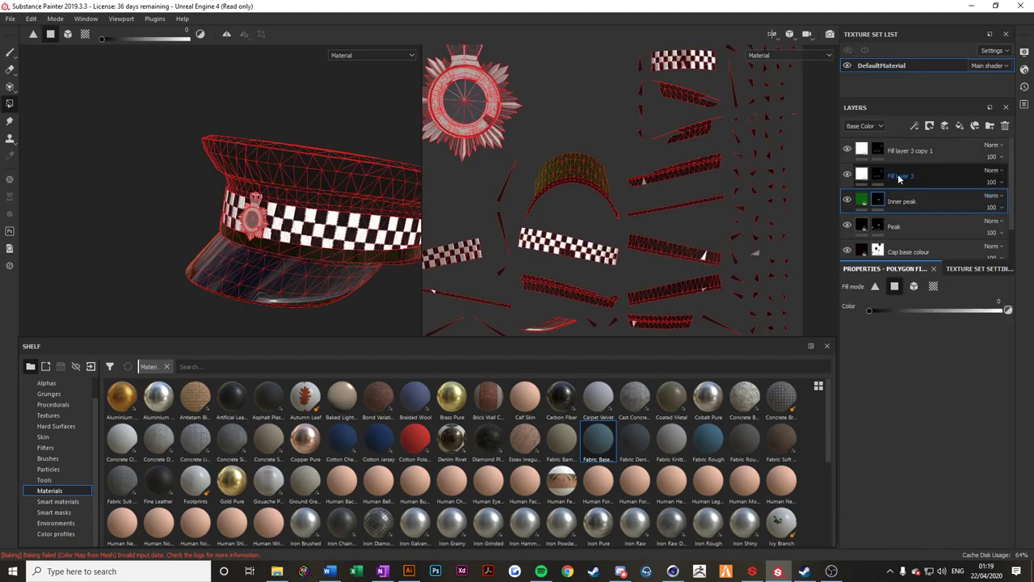
double_click(905, 179)
right_click(905, 184)
click(905, 184)
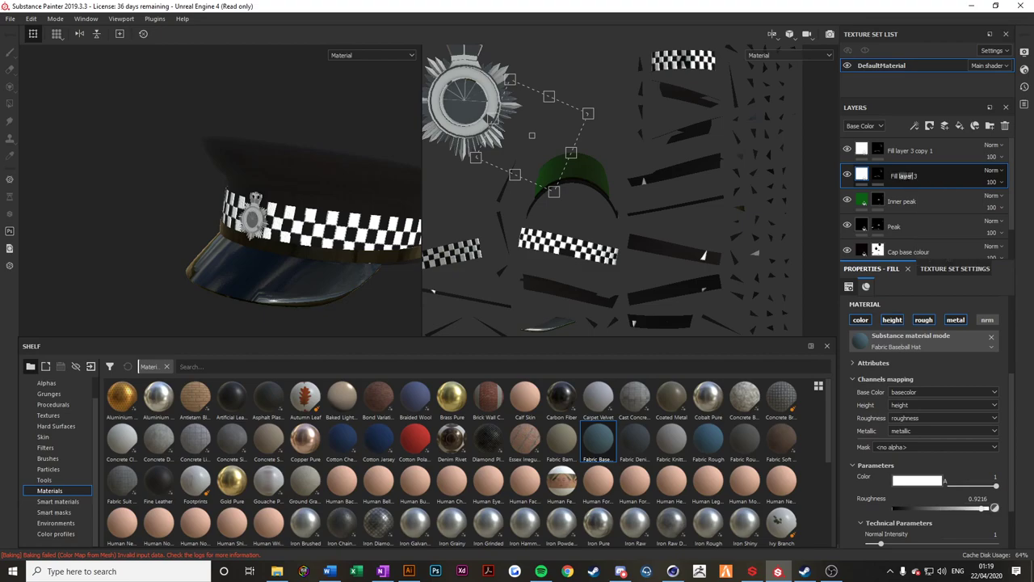
key(ctrl+a)
text(Silicoe White)
click(930, 157)
double_click(931, 159)
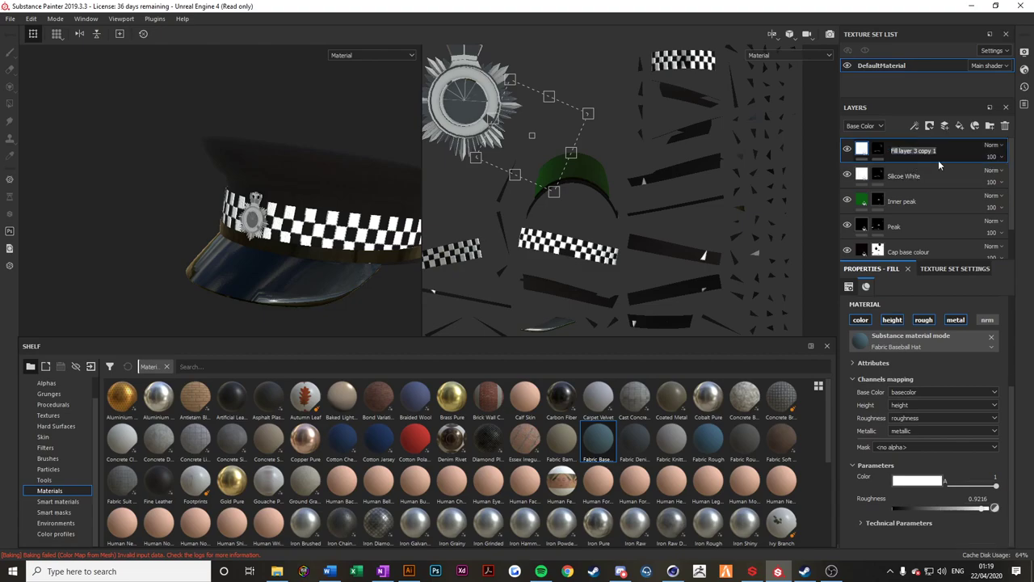
text(Silicoe Black)
key(Return)
Clear the copied checker mask on the Silicoe Black layer.
scroll(322, 217, up, 5)
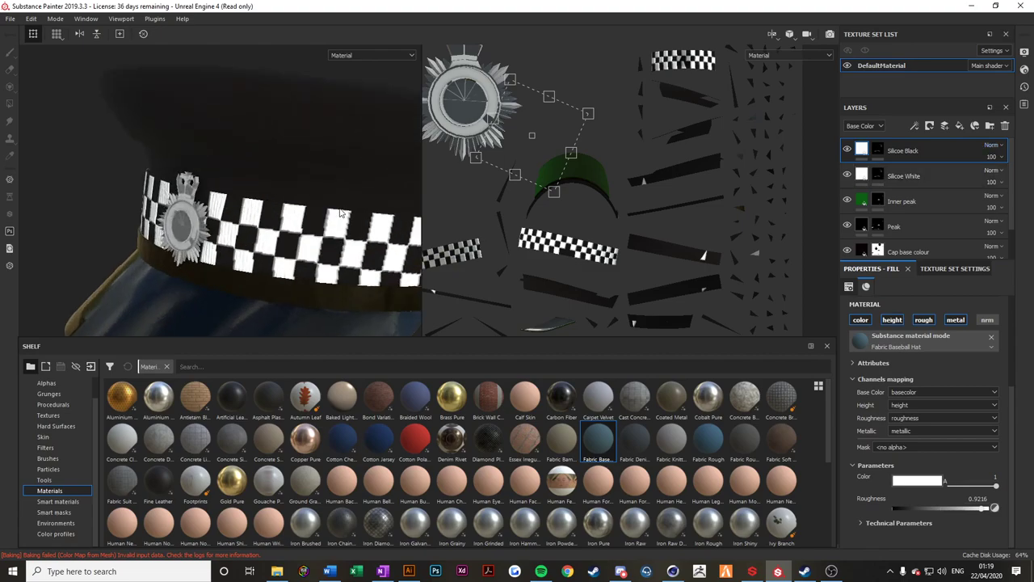
click(878, 149)
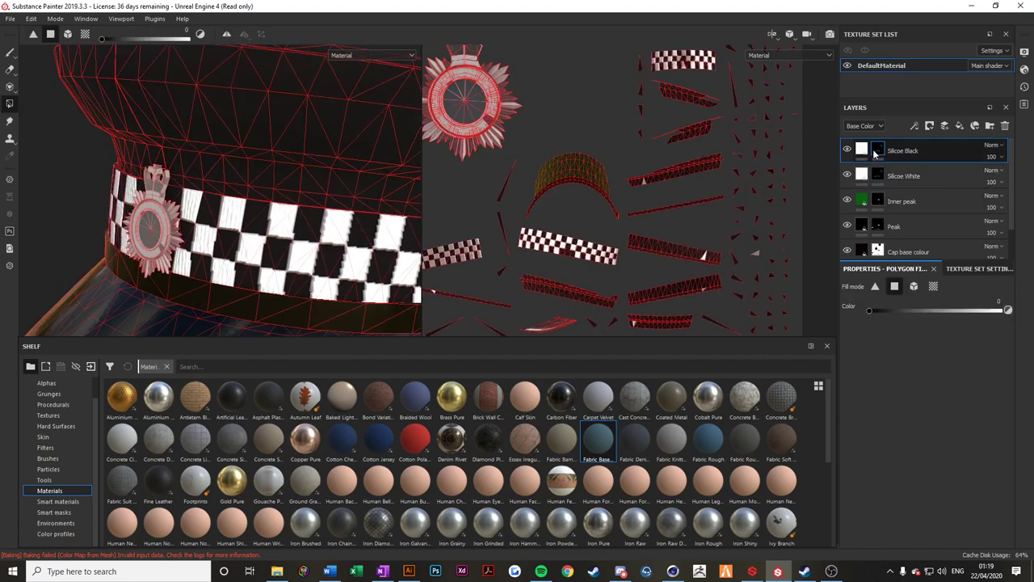
right_click(875, 151)
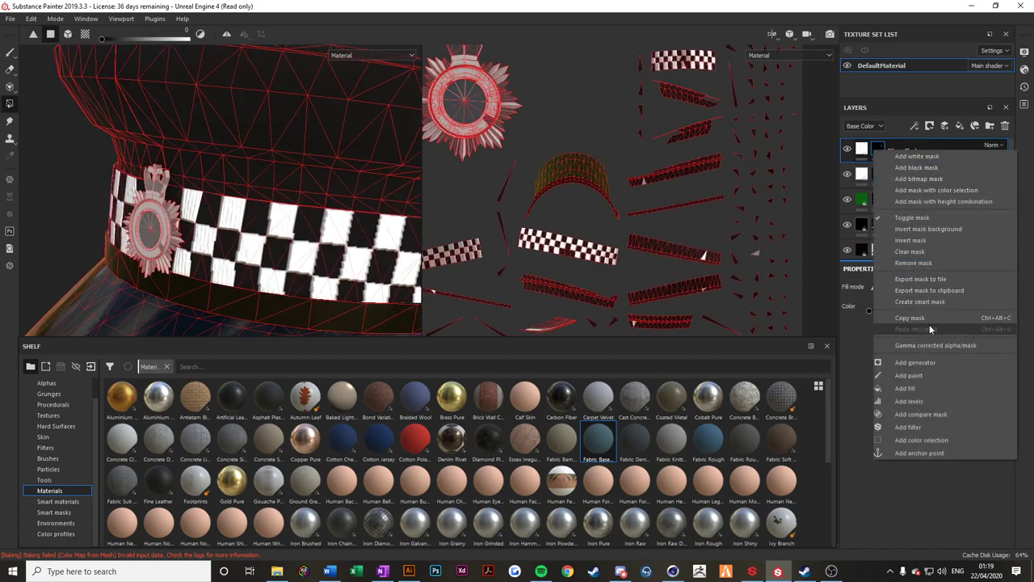
click(911, 251)
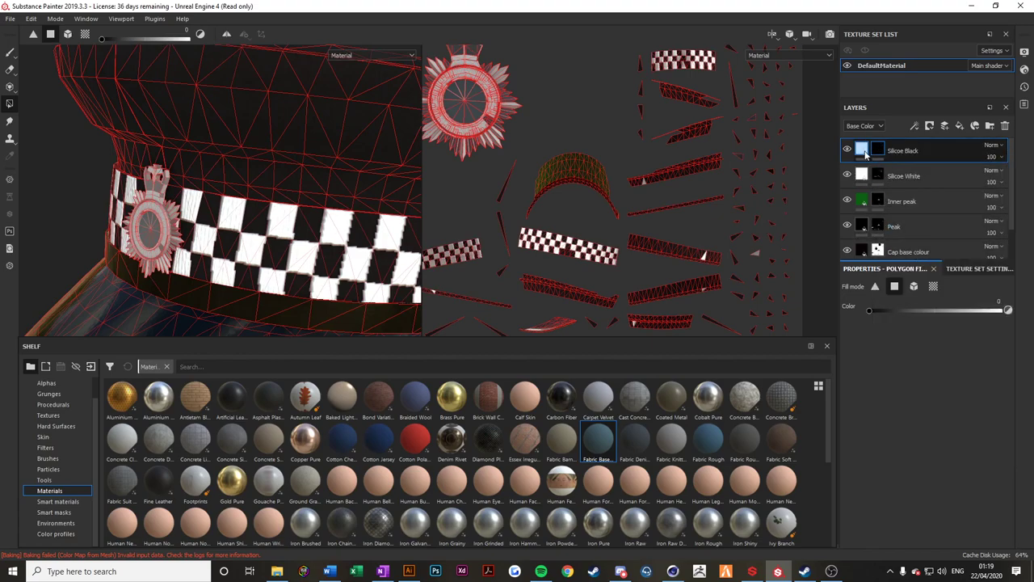
Set the Silicoe Black layer's colour to red (R 0.671, G 0.224, B 0.224) and make its mask active for filling.
click(928, 483)
click(937, 396)
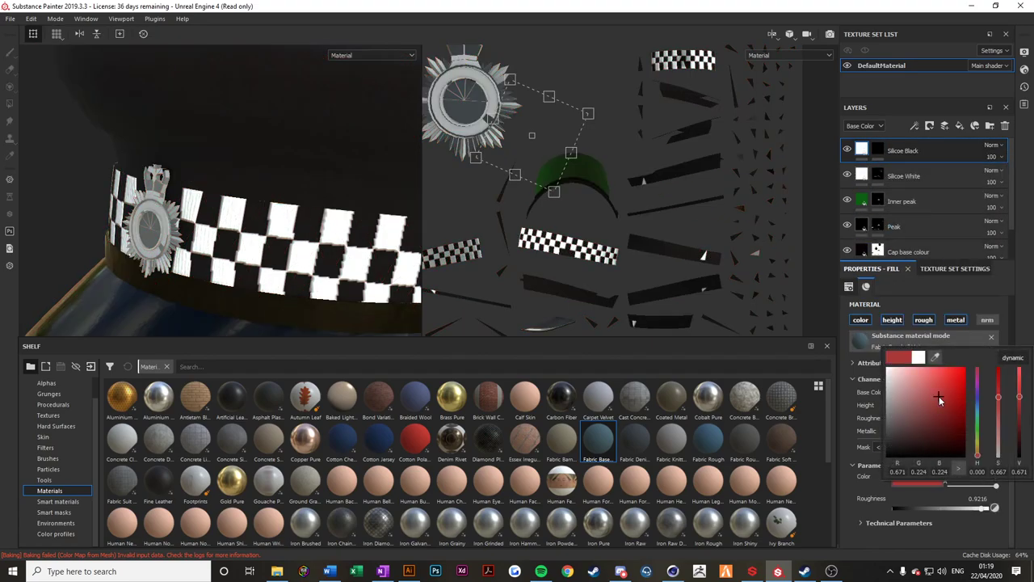
click(878, 151)
scroll(201, 196, up, 5)
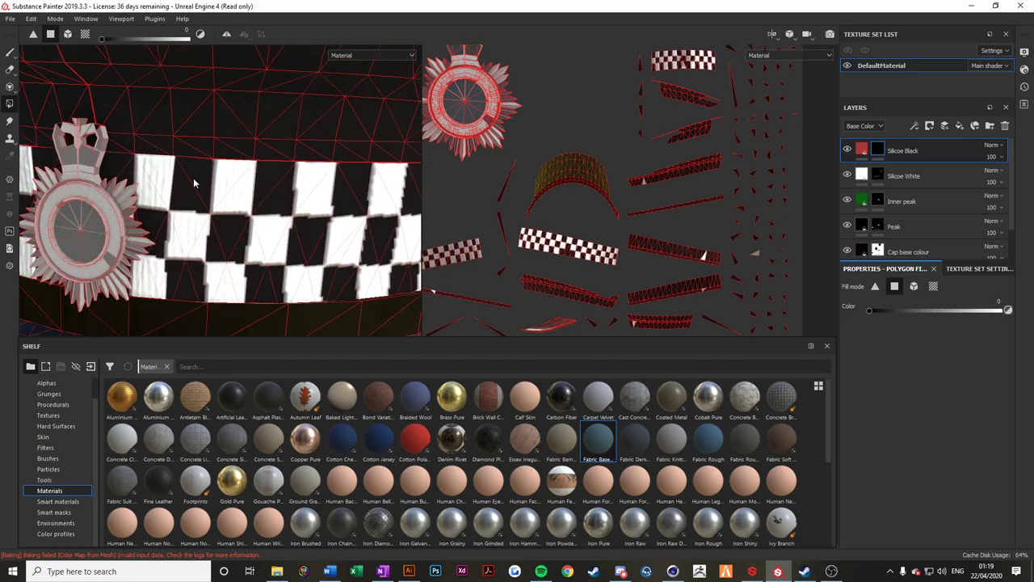
Fill the black squares nearest the cap badge in all three rows of the checkered band on the Silicoe Black mask.
click(862, 149)
click(879, 150)
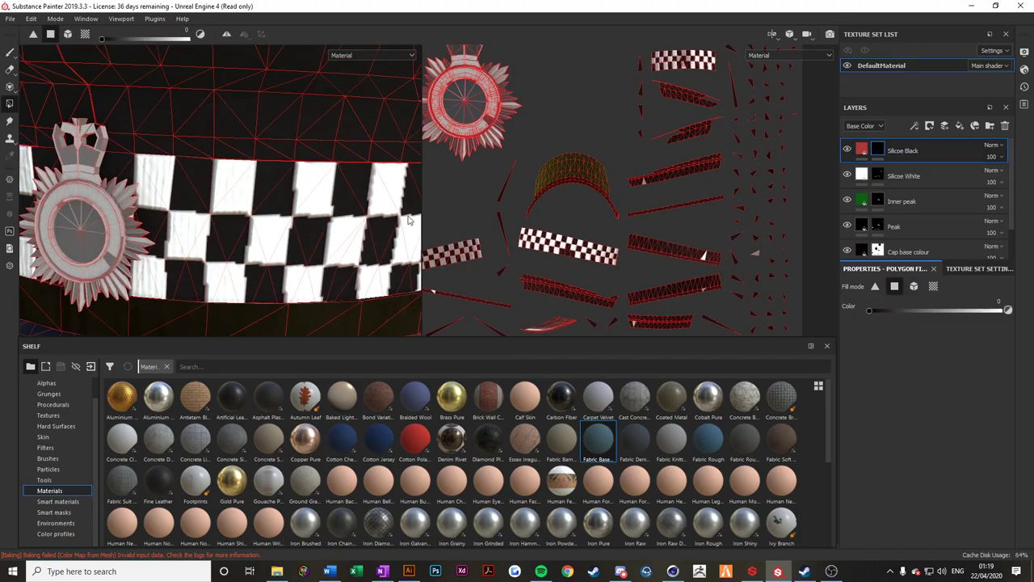
click(191, 192)
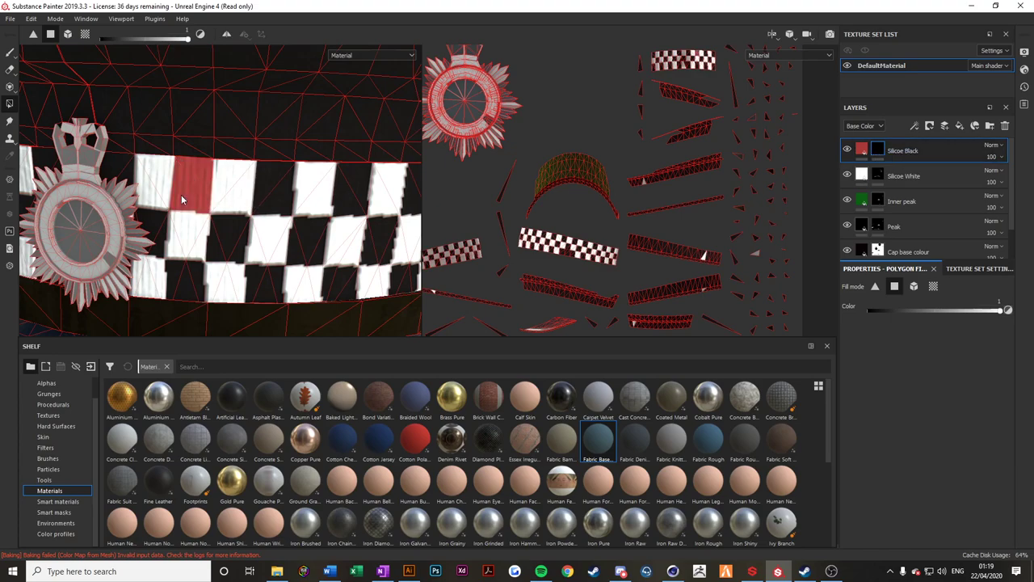
click(141, 224)
click(177, 286)
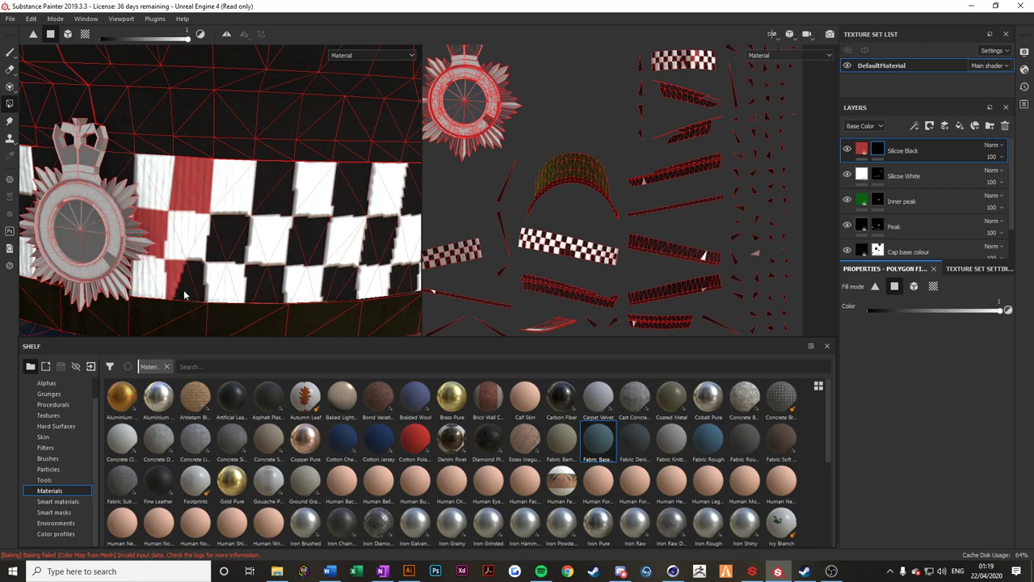
click(185, 292)
click(198, 279)
click(217, 243)
drag(223, 239, 236, 248)
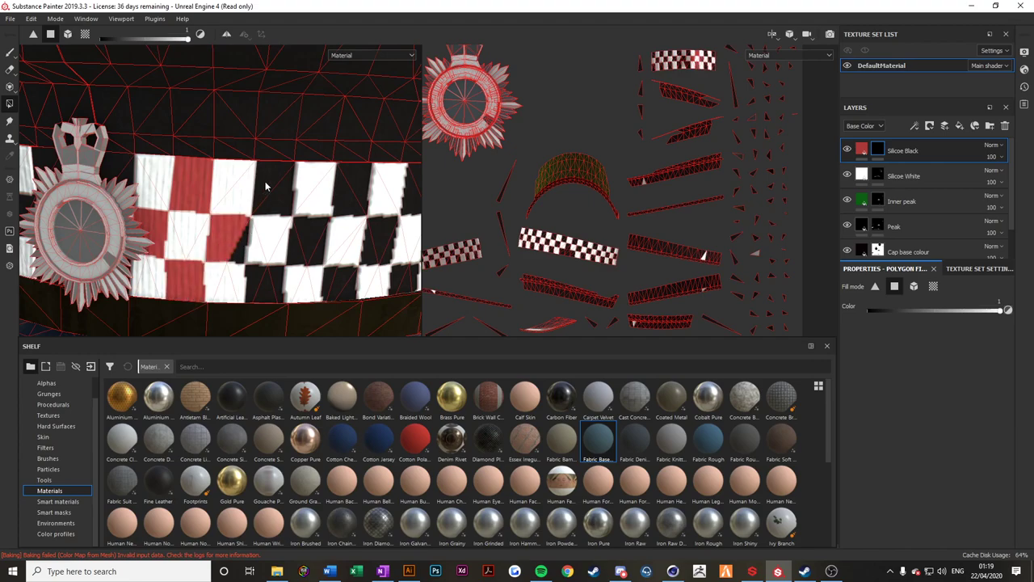
Continue filling black squares away from the badge along the checkered band on the Silicoe Black mask.
click(265, 185)
click(249, 264)
mouse_move(261, 289)
mouse_down()
mouse_move(298, 254)
mouse_move(309, 248)
mouse_move(317, 257)
mouse_move(307, 270)
mouse_move(246, 261)
mouse_up()
click(318, 255)
click(247, 261)
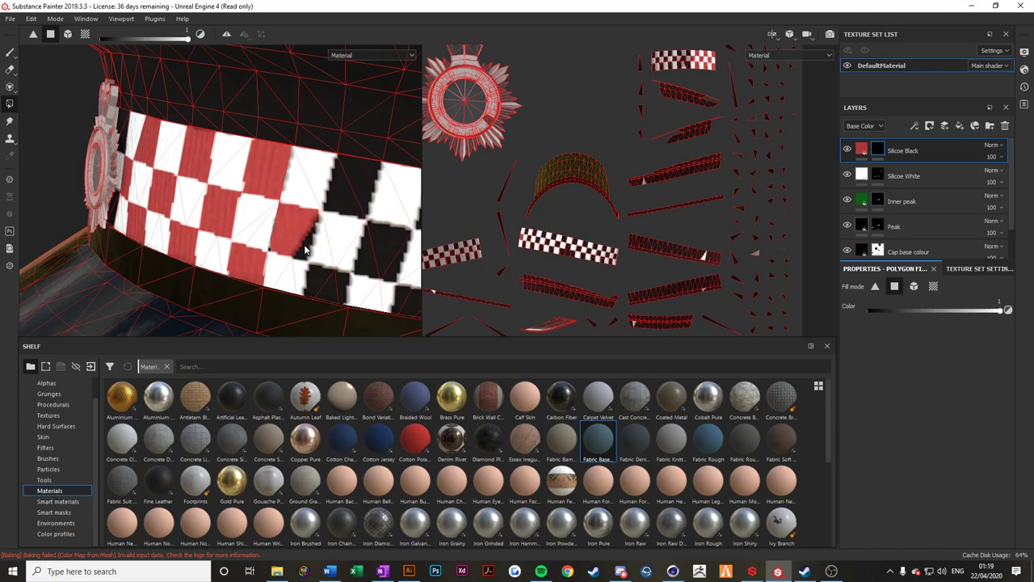
mouse_move(306, 250)
mouse_down()
mouse_move(323, 287)
mouse_move(340, 290)
mouse_move(377, 261)
mouse_up()
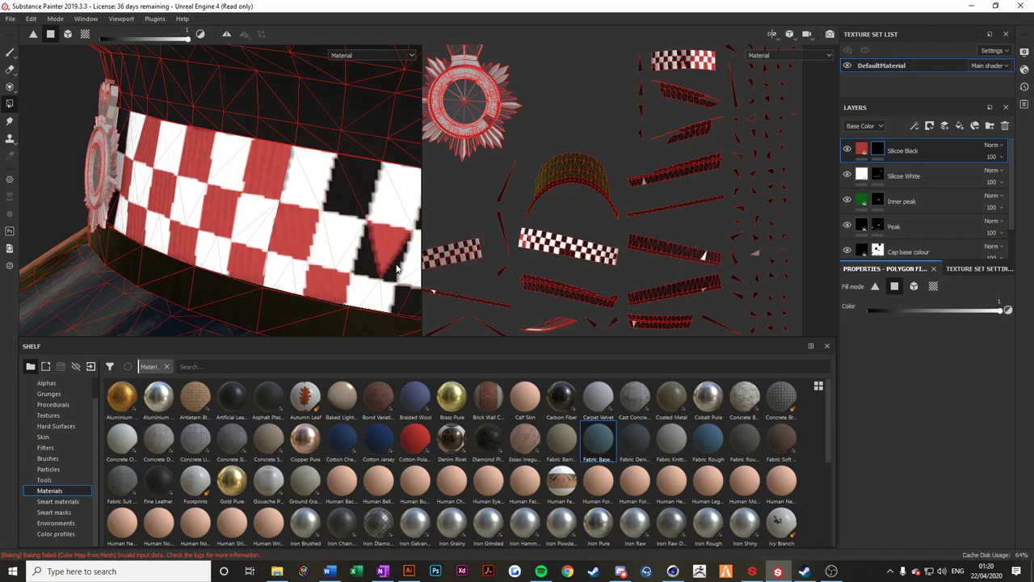
Fill further black squares around the curved side of the cap band on the Silicoe Black mask.
alt+drag(337, 197, 258, 266)
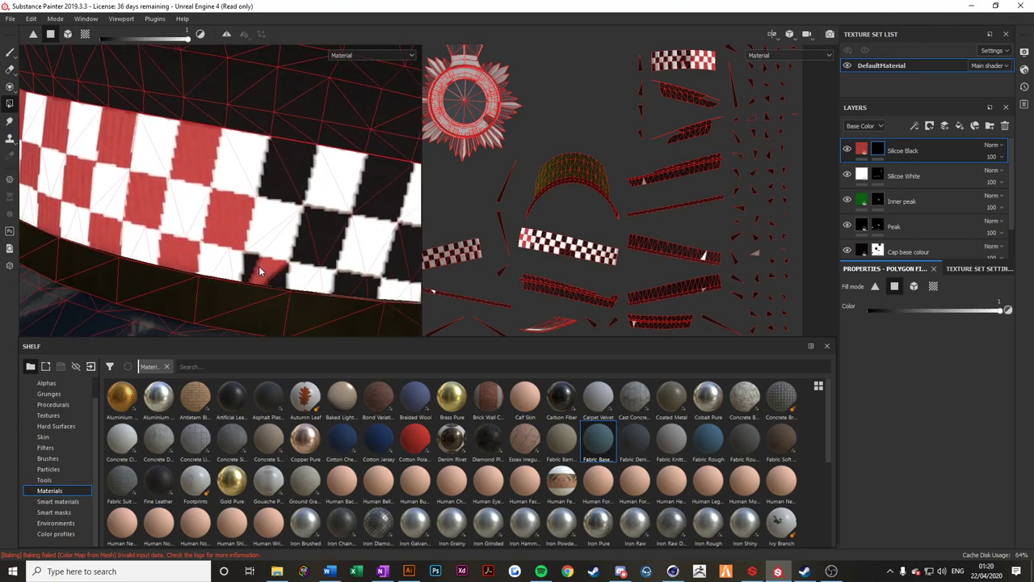
click(296, 180)
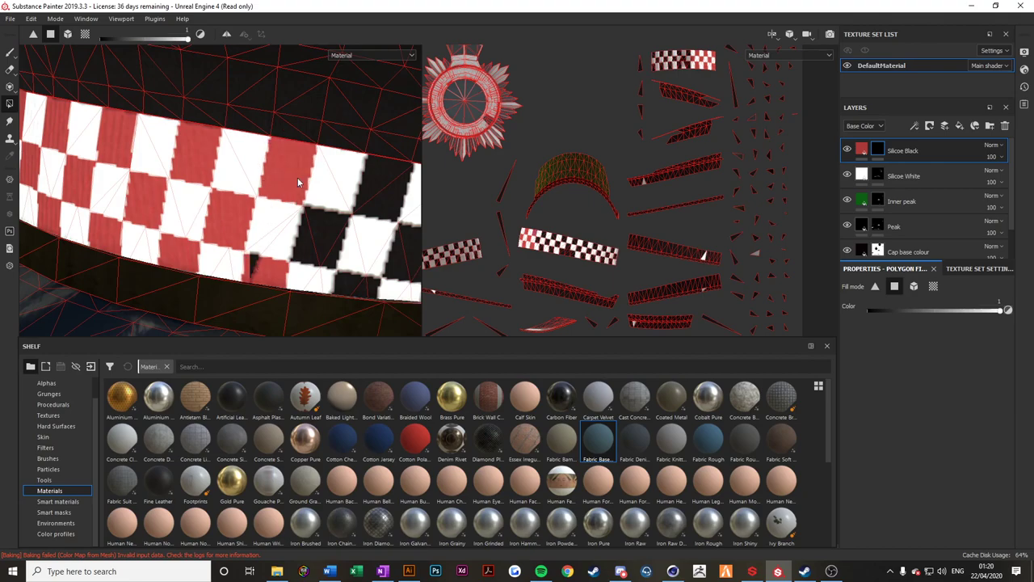
click(312, 255)
alt+drag(263, 262, 240, 232)
click(249, 178)
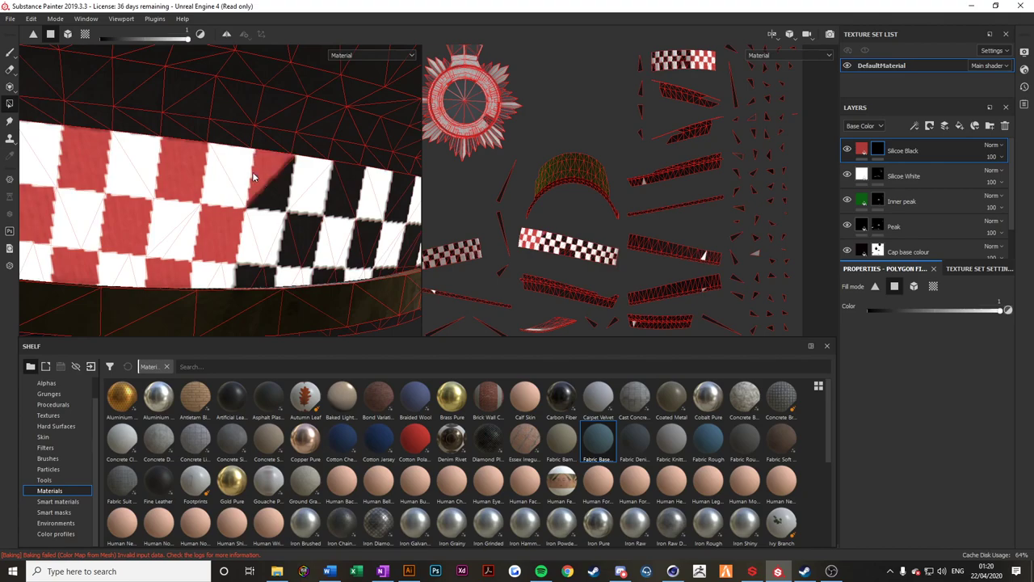
click(270, 194)
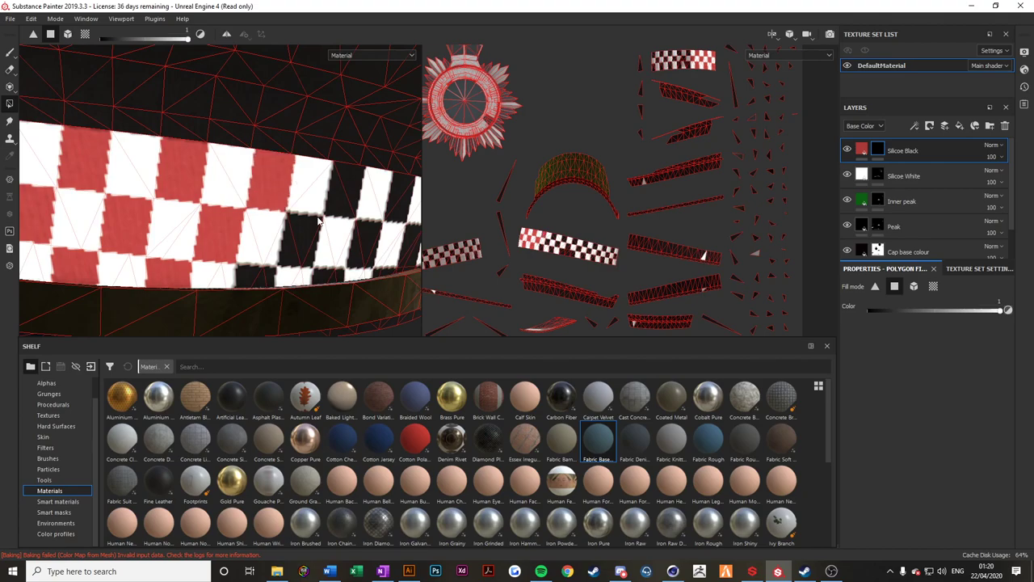
Fill the upper-row black squares of the central checkered UV strip, including the middle-row square at its far end.
scroll(558, 242, up, 7)
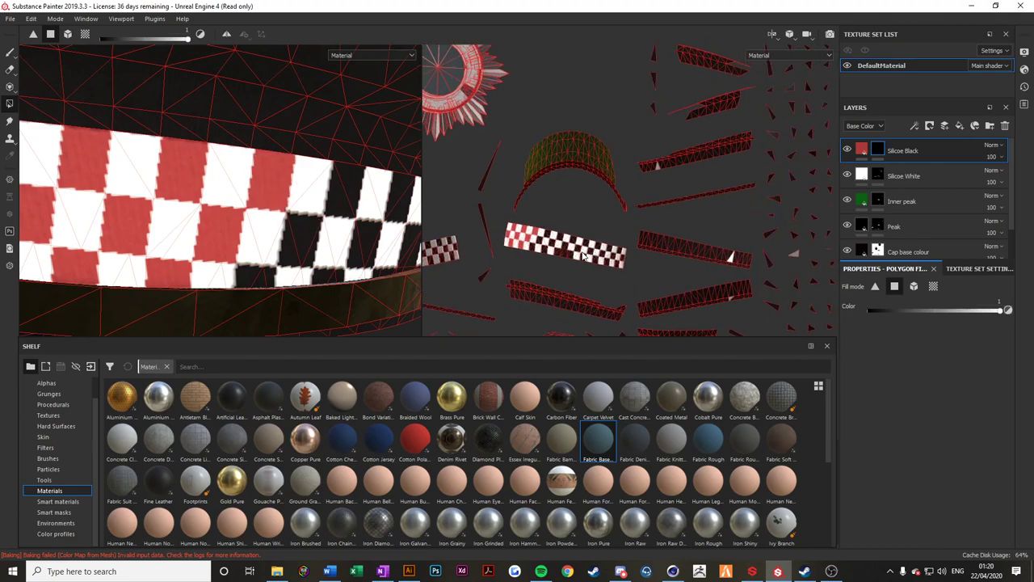
click(488, 158)
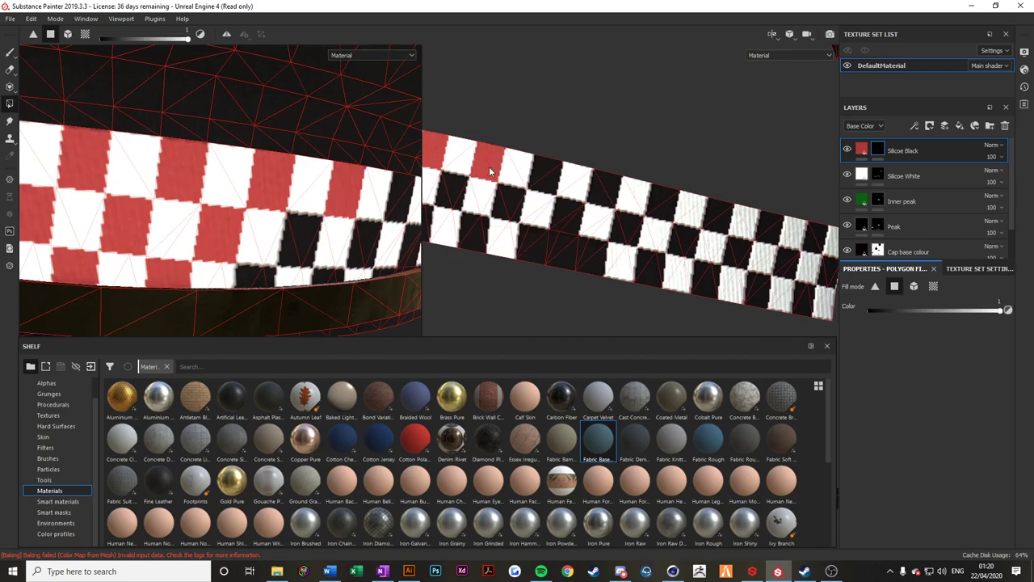
click(546, 160)
click(604, 185)
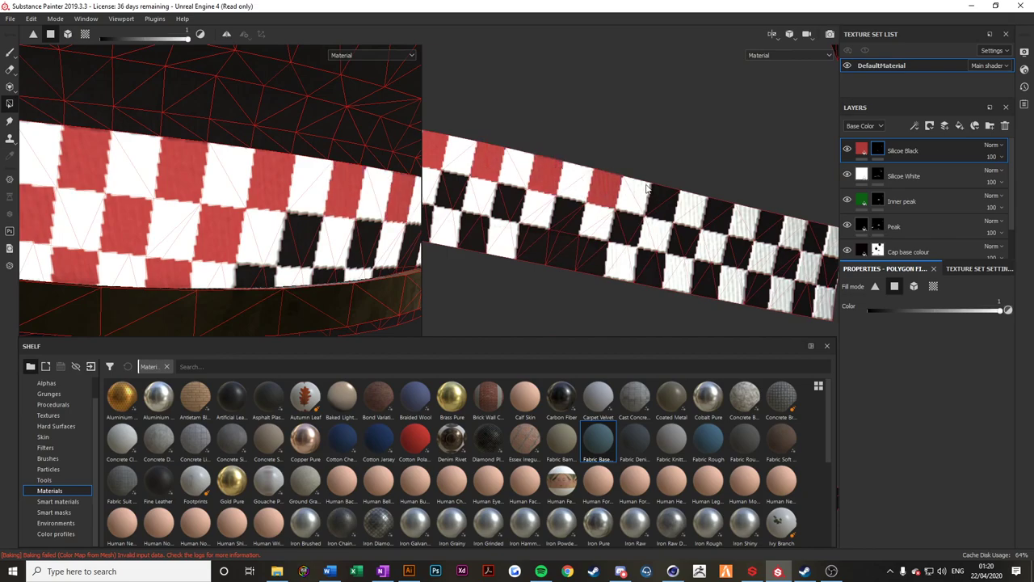
click(663, 202)
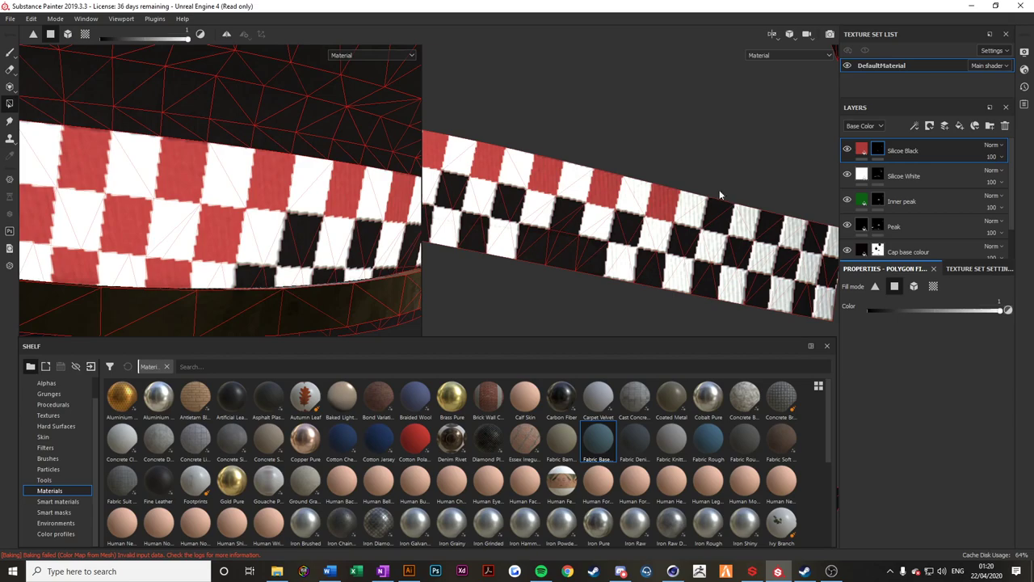
click(726, 223)
click(770, 223)
alt+middle_drag(815, 235, 702, 230)
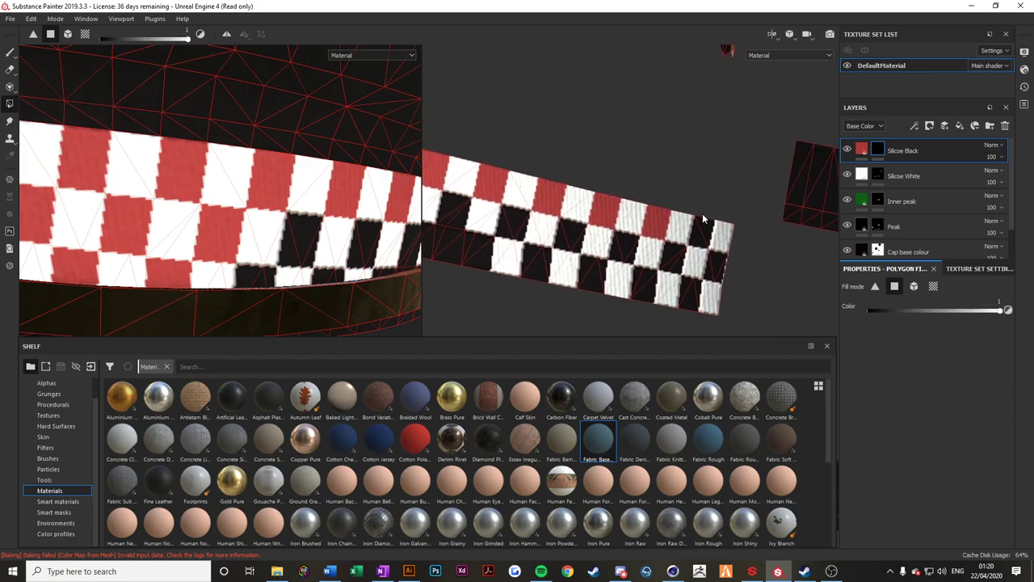
click(702, 238)
click(716, 276)
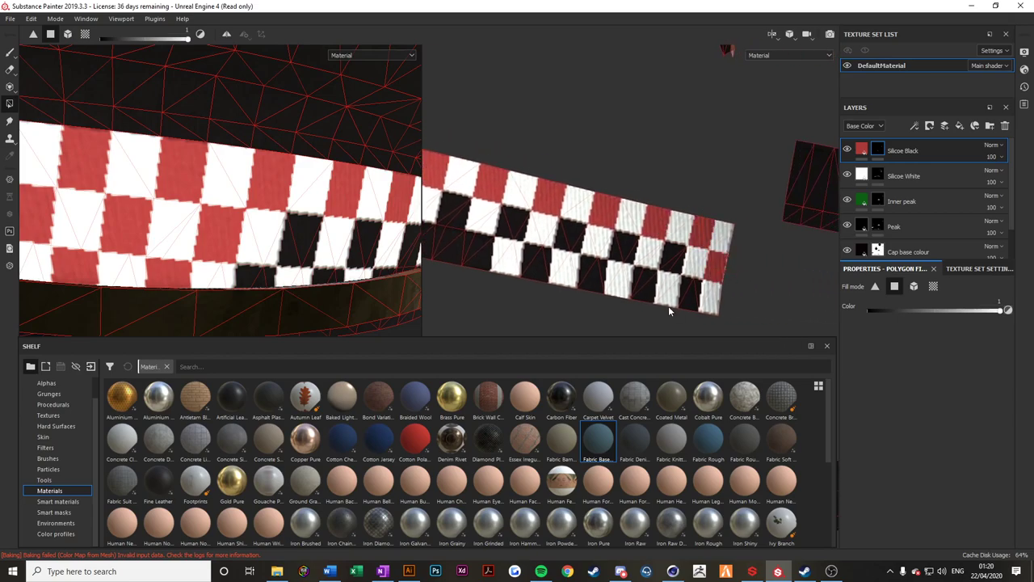
Fill the lower-row black squares from the central UV strip's far end back towards its middle.
click(688, 288)
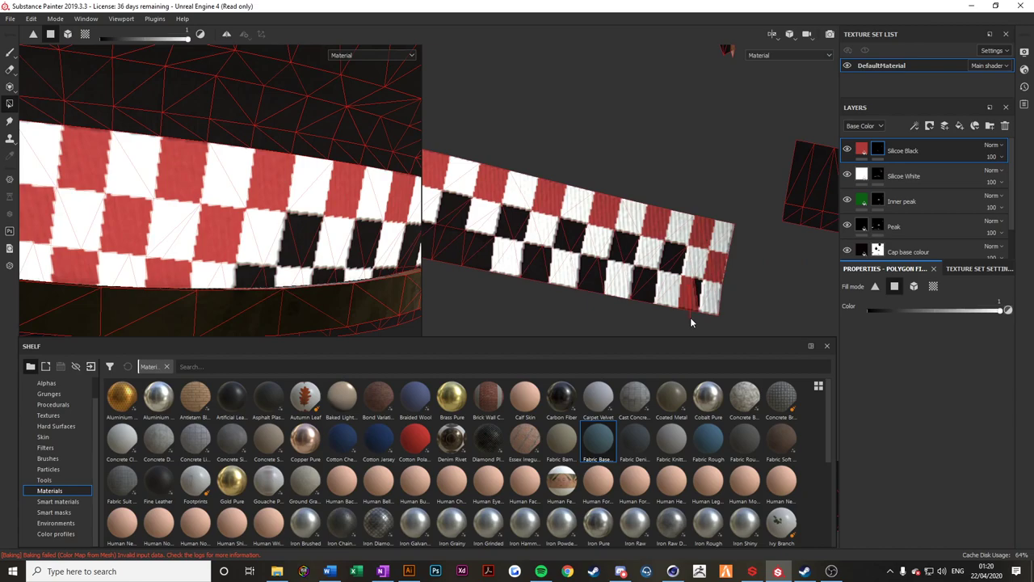
click(638, 286)
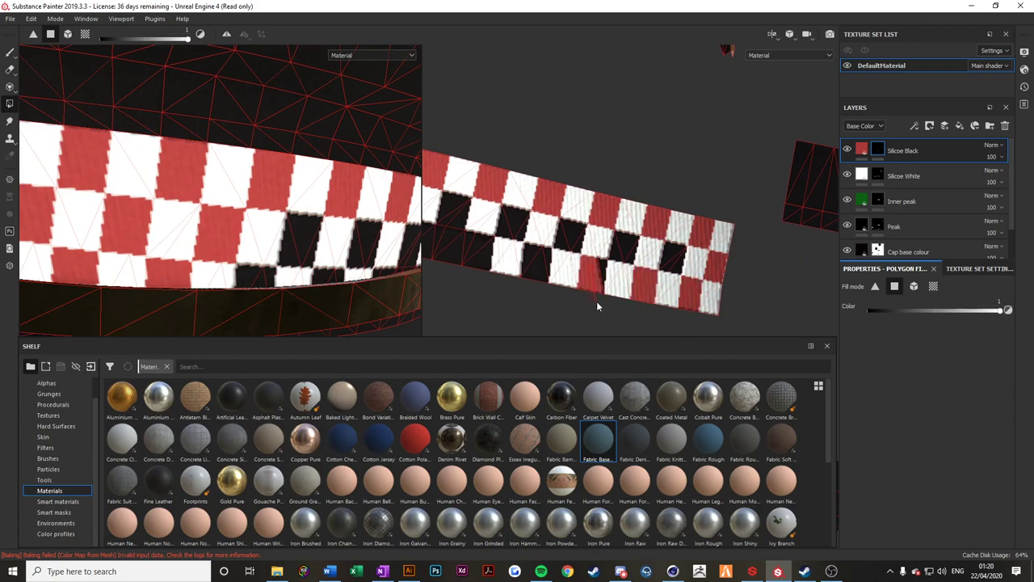
drag(598, 301, 600, 303)
drag(532, 250, 542, 286)
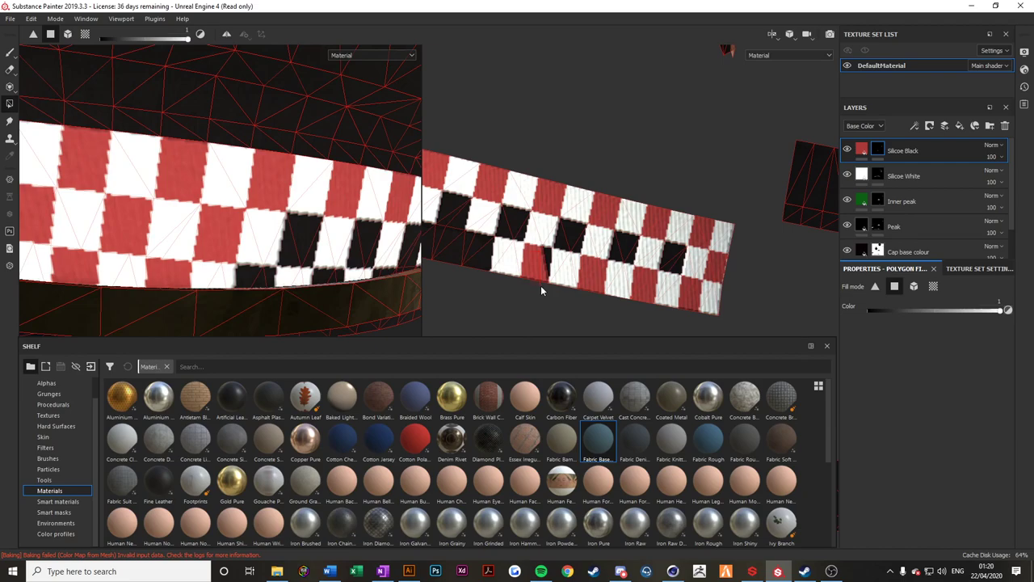
click(540, 286)
click(476, 272)
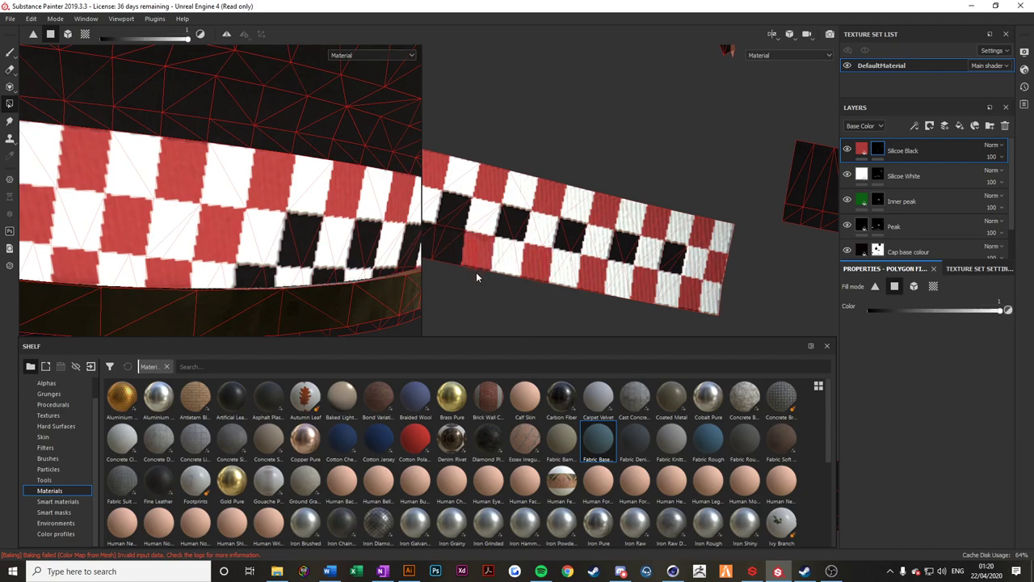
Fill the middle-row black squares towards the far end of the central checkered UV strip.
click(457, 220)
click(512, 229)
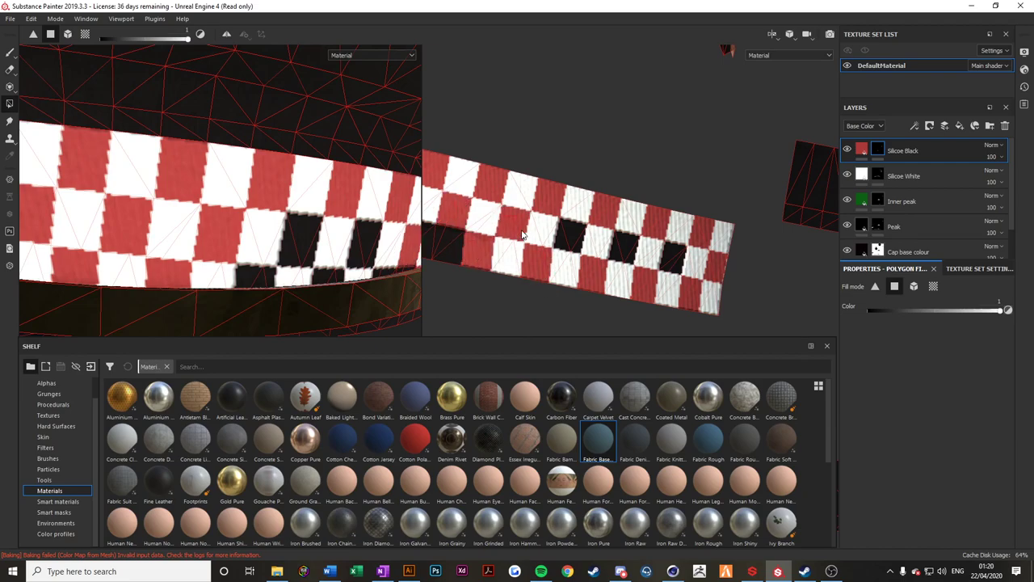
click(569, 237)
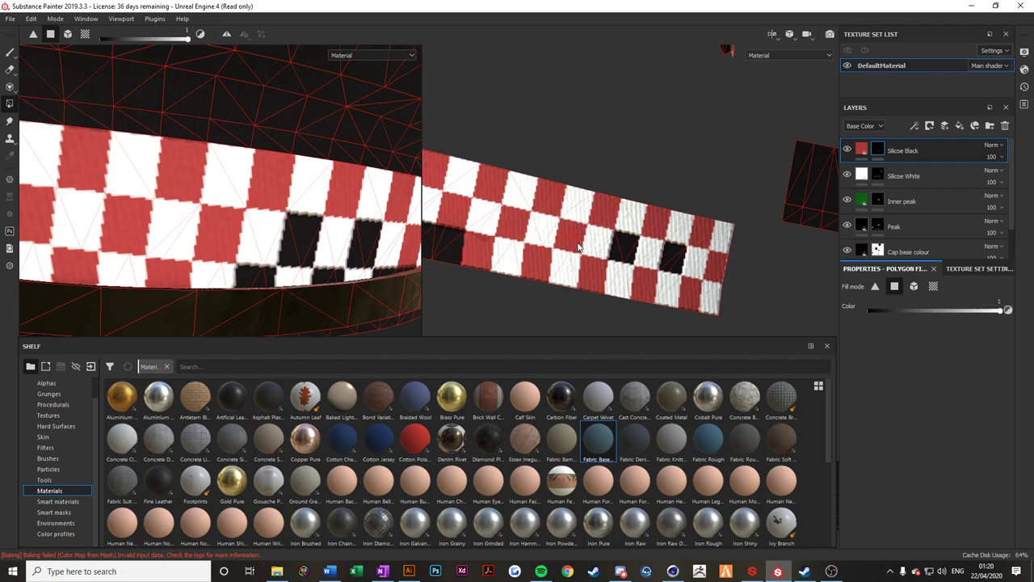
click(618, 252)
click(674, 255)
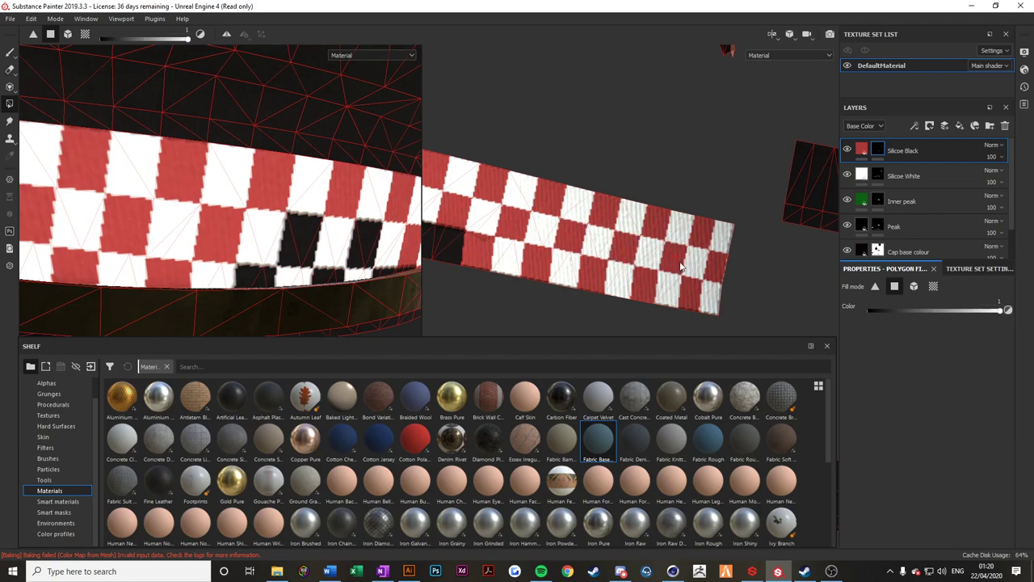
Fill the remaining middle- and lower-row black squares in the middle of the central UV strip, leaving out the missing white square.
alt+middle_drag(568, 263, 792, 292)
click(645, 287)
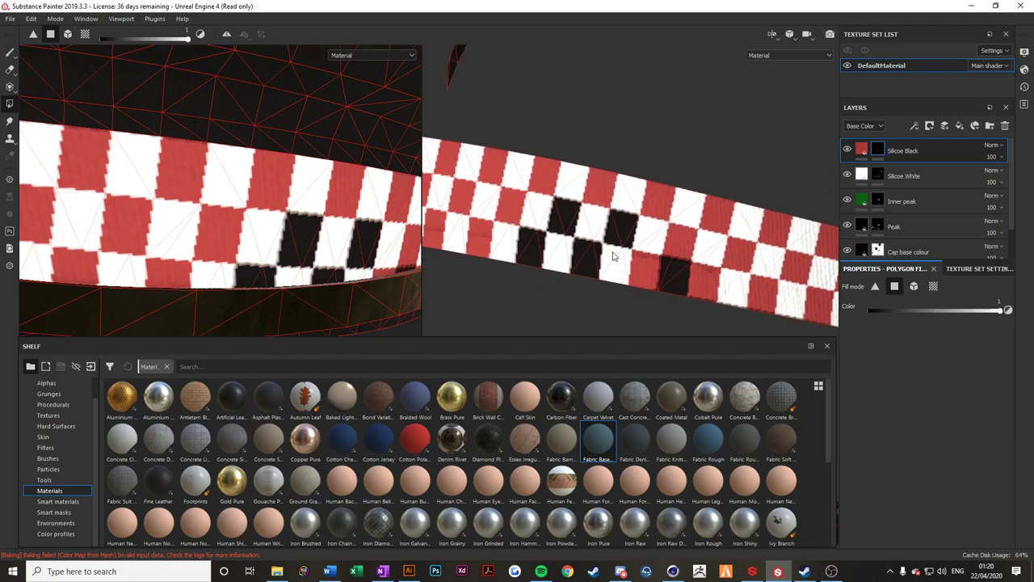
click(624, 234)
click(557, 215)
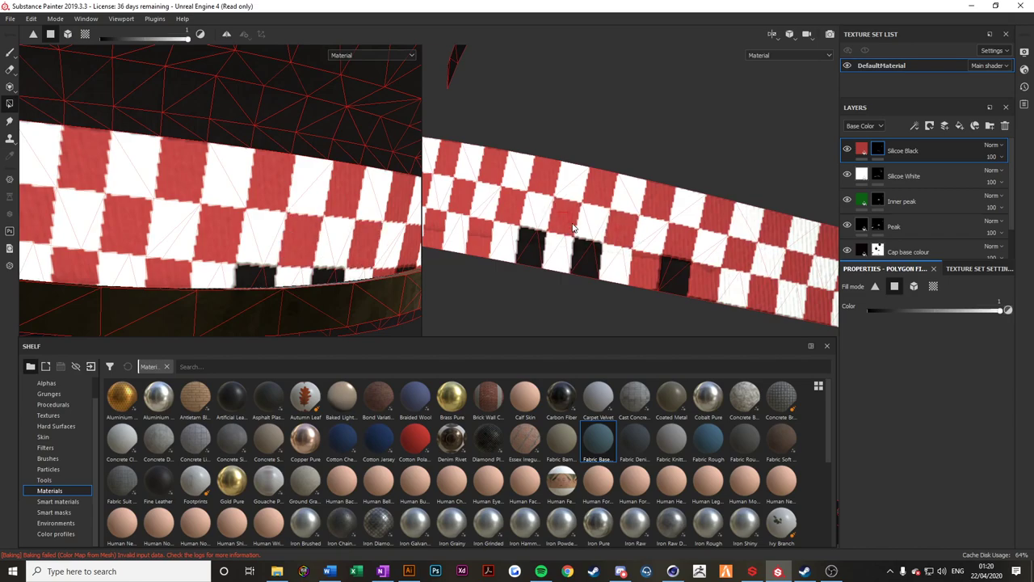
click(593, 257)
click(527, 246)
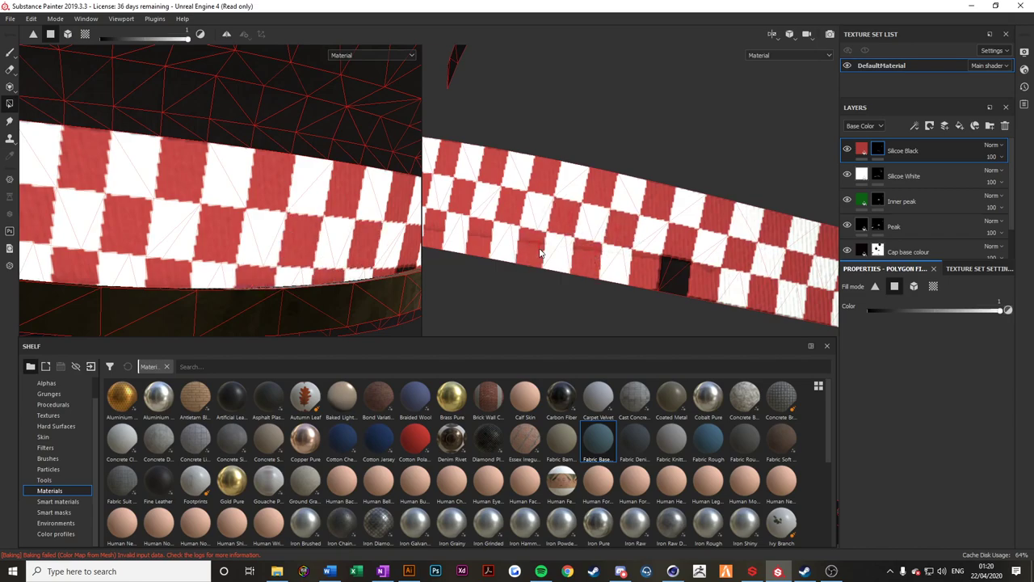
Fill the missing white square in the central strip's lower row on the Silicoe White mask, and reactivate the Silicoe Black mask.
click(880, 174)
click(669, 268)
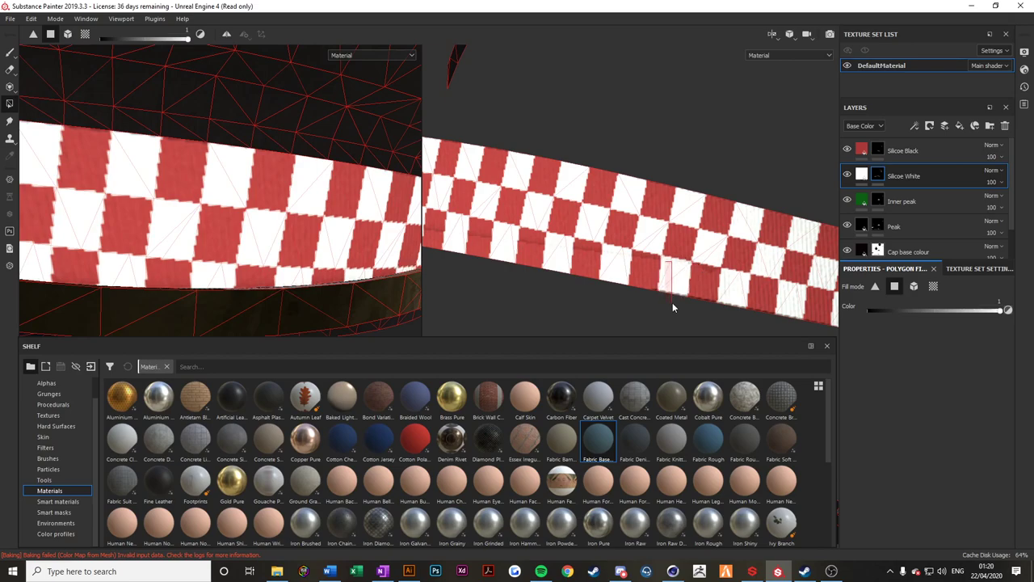
click(878, 149)
Fill the black squares at the near end and along the upper row of the second checkered UV strip.
alt+middle_drag(569, 231, 656, 179)
click(511, 195)
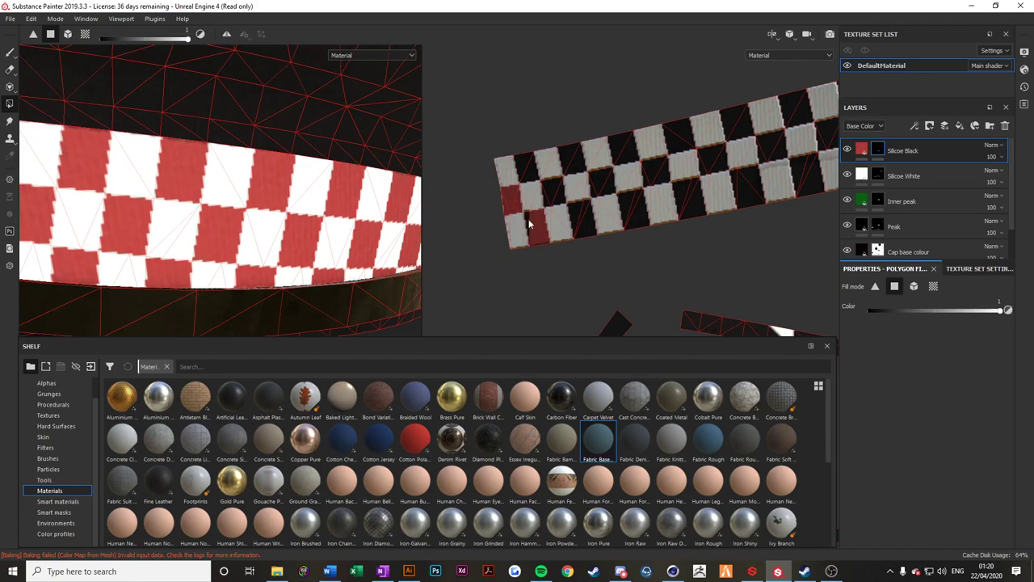
click(526, 166)
click(577, 162)
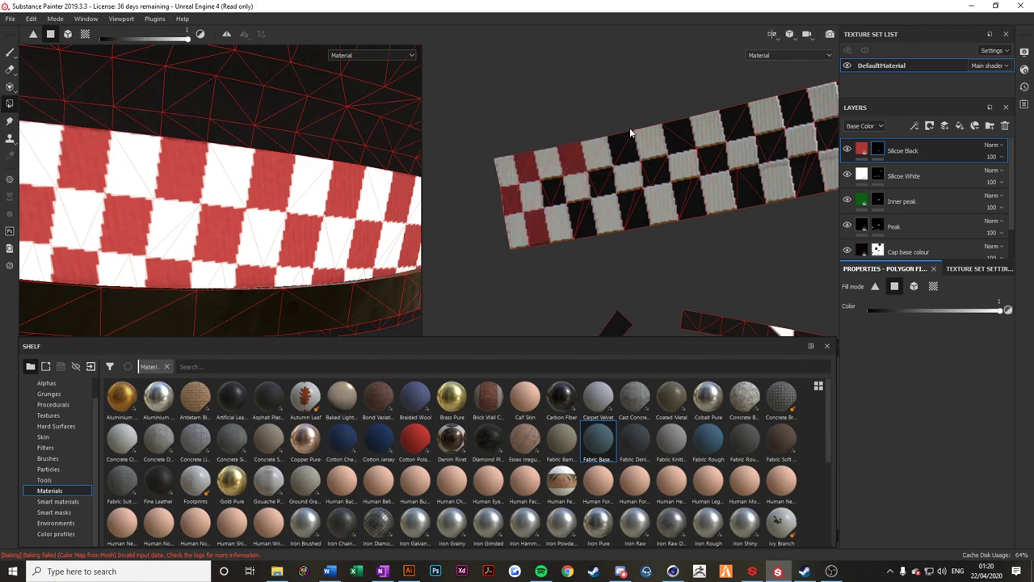
click(629, 145)
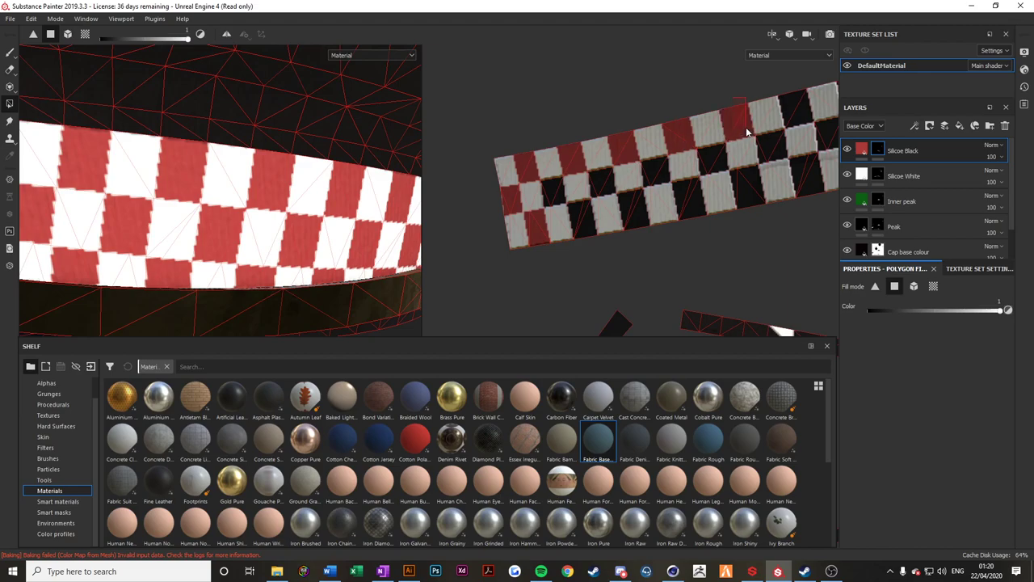
click(800, 117)
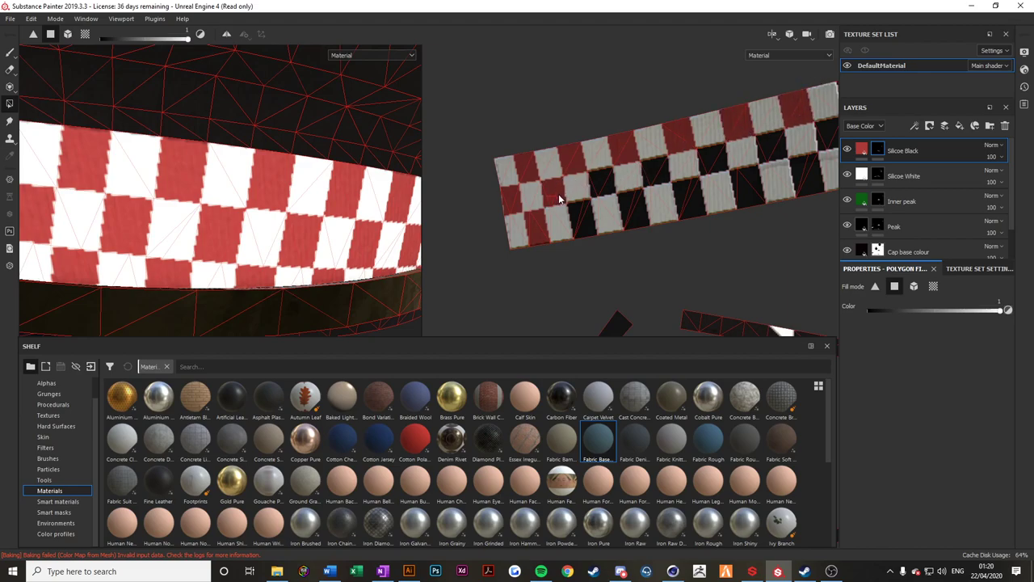
Fill the middle- and lower-row black squares in the first half of the second checkered UV strip.
click(602, 182)
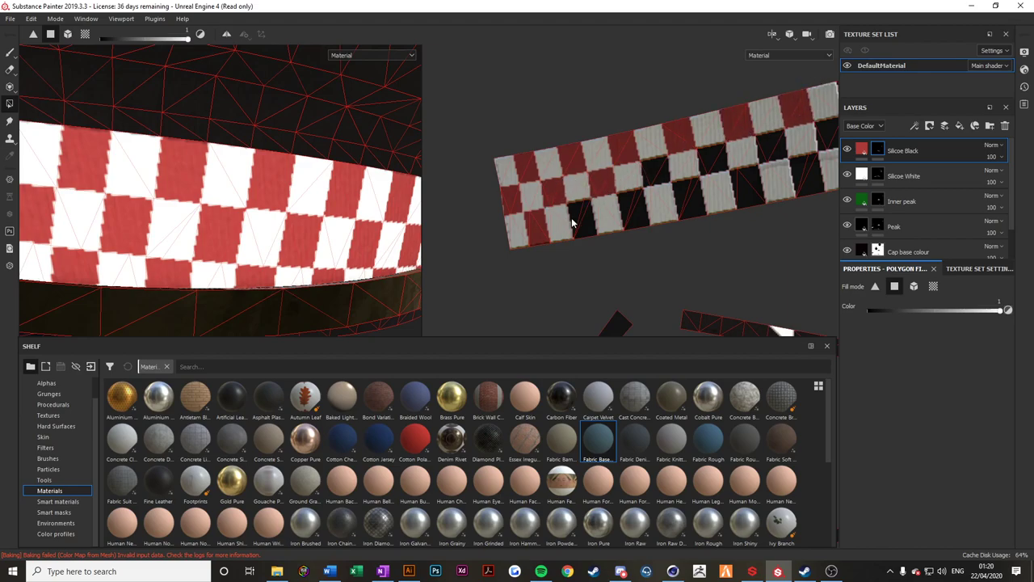
click(572, 223)
click(631, 204)
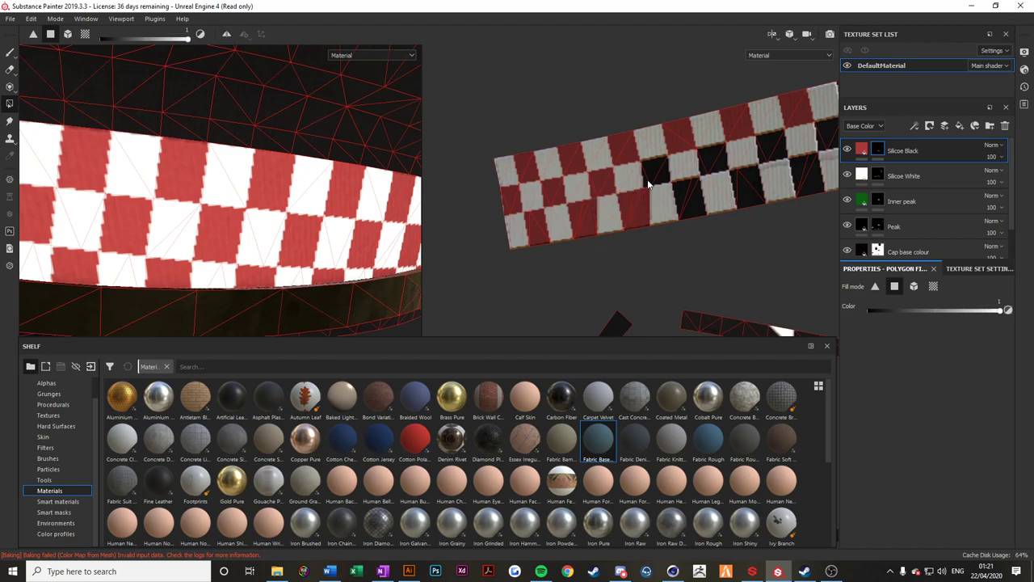
click(659, 176)
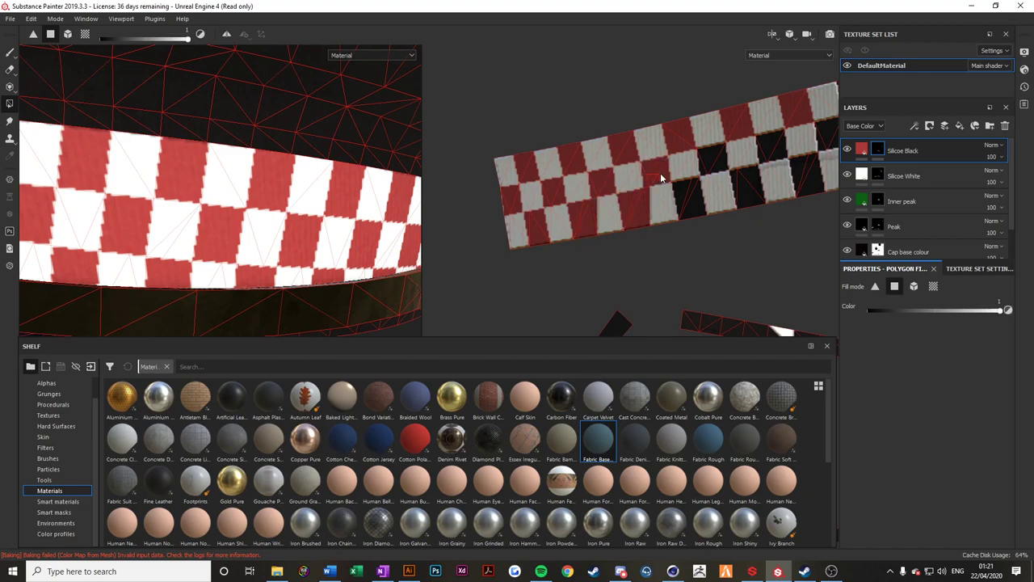
click(706, 171)
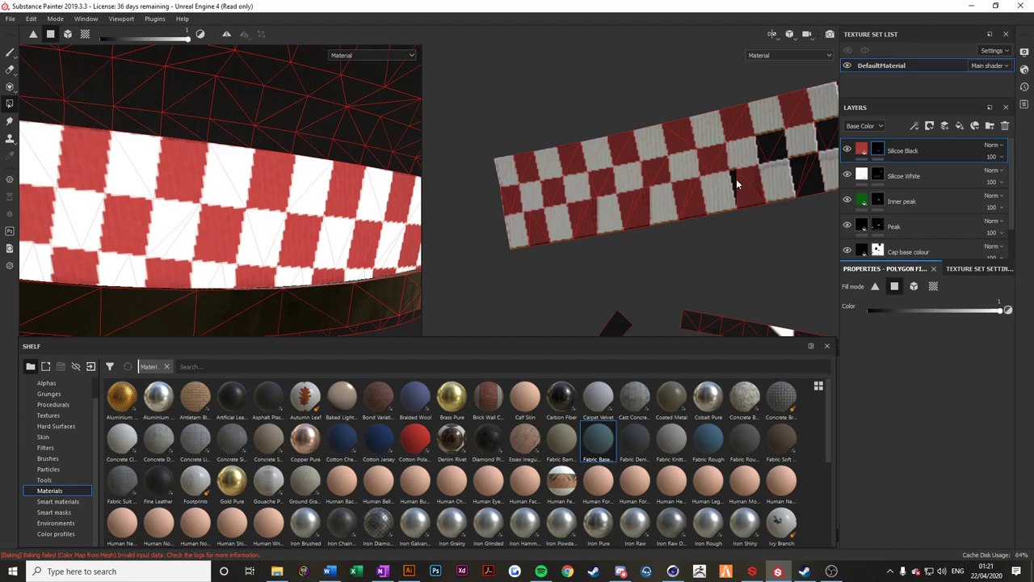
click(735, 179)
click(776, 152)
click(780, 154)
Fill the black squares in all three rows of the second UV strip's other half, working towards its far end.
alt+middle_drag(777, 172, 598, 228)
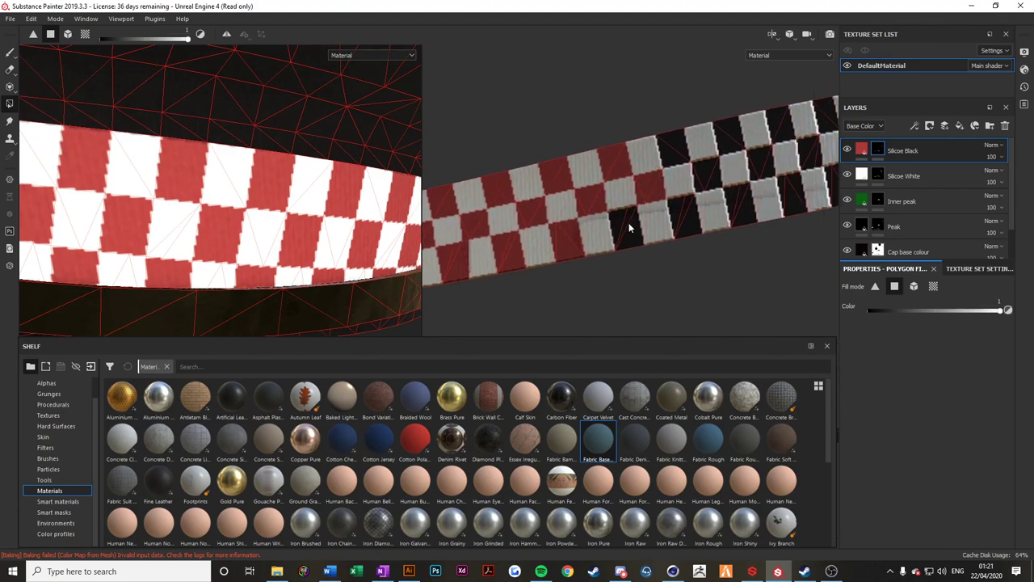
click(683, 152)
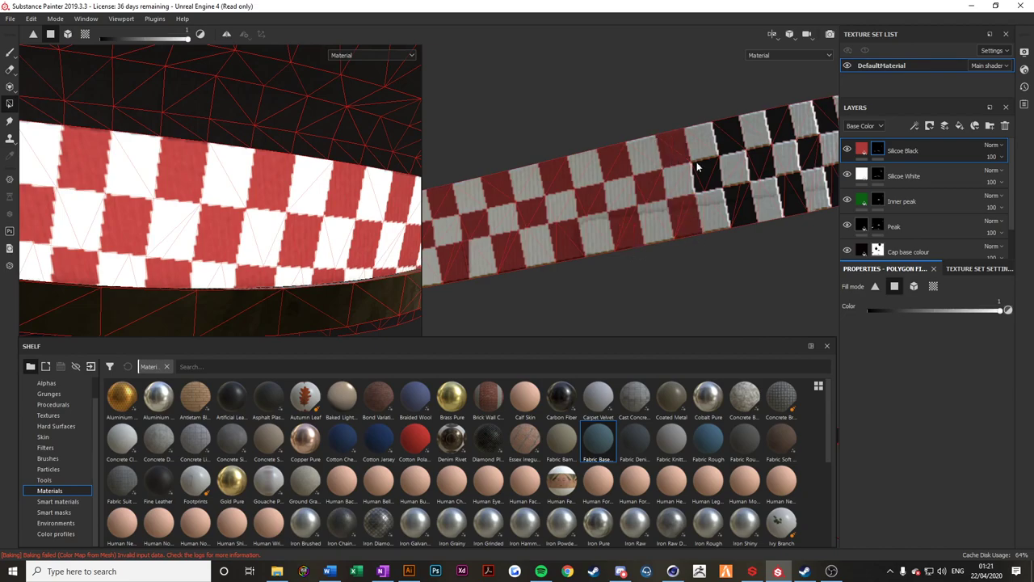
click(713, 178)
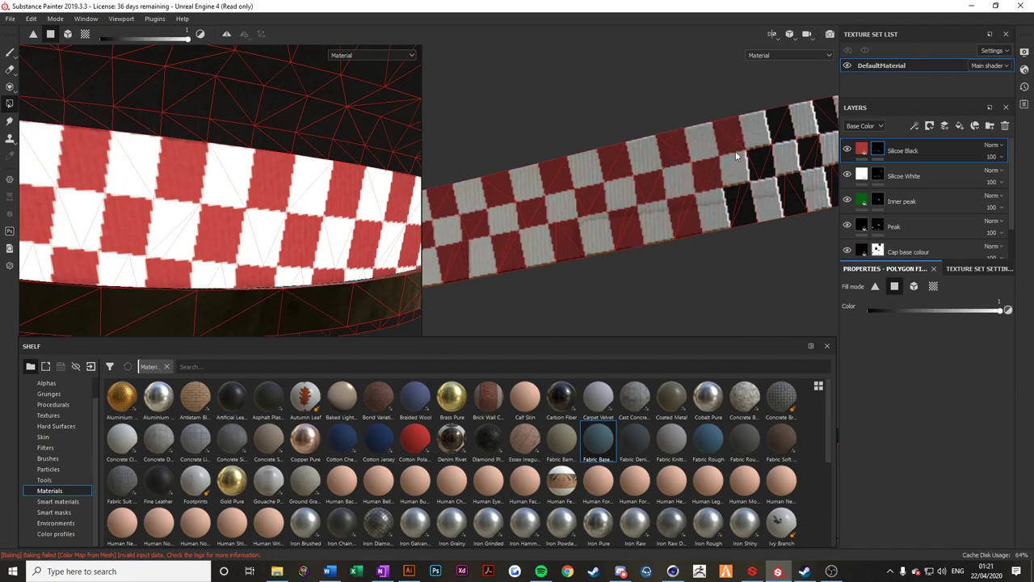
click(747, 184)
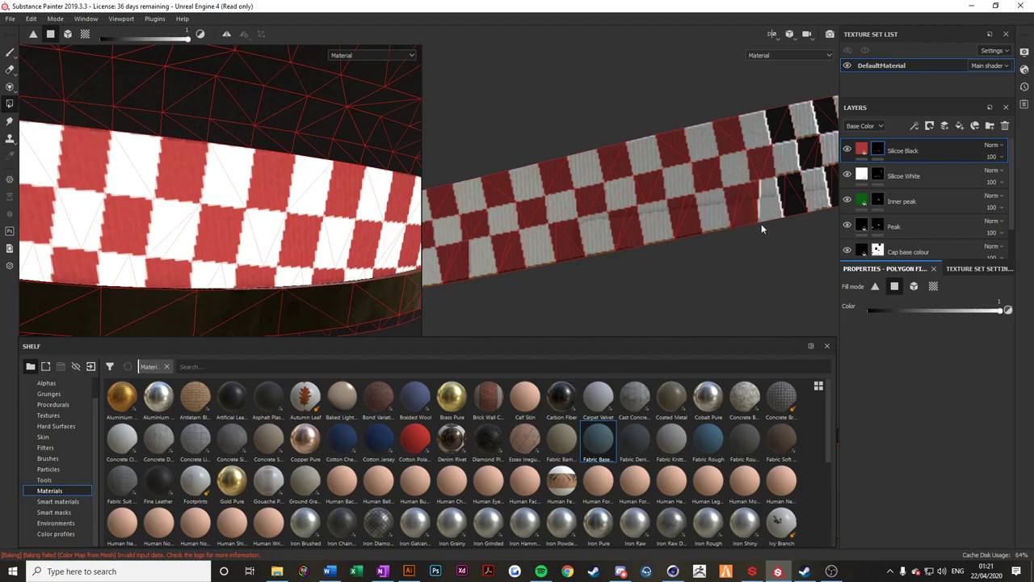
Polygon-fill the remaining black squares at the far end of the slanted checker strip in the Silicoe Black layer's mask.
alt+drag(762, 224, 589, 260)
click(568, 240)
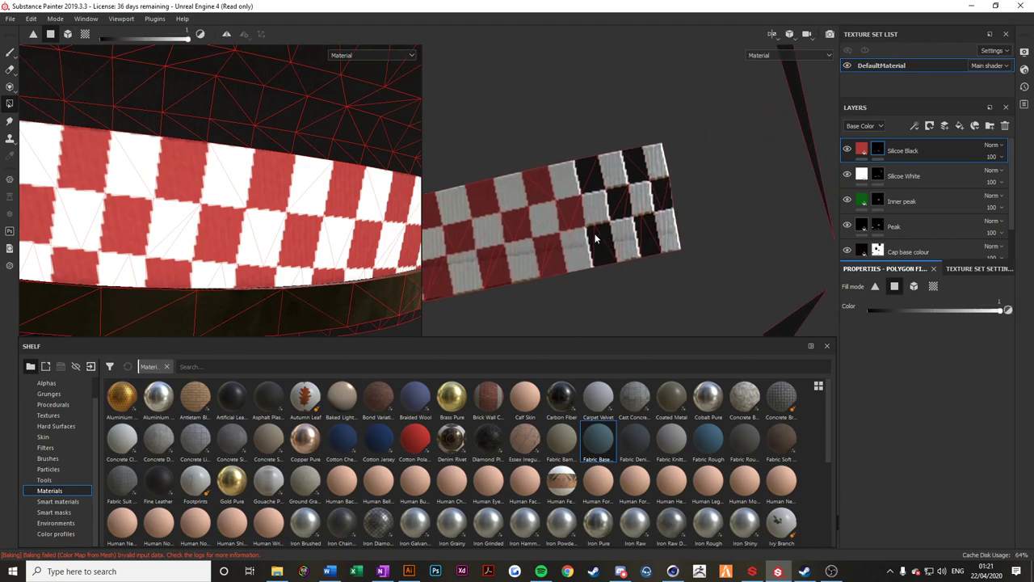
click(594, 178)
click(619, 203)
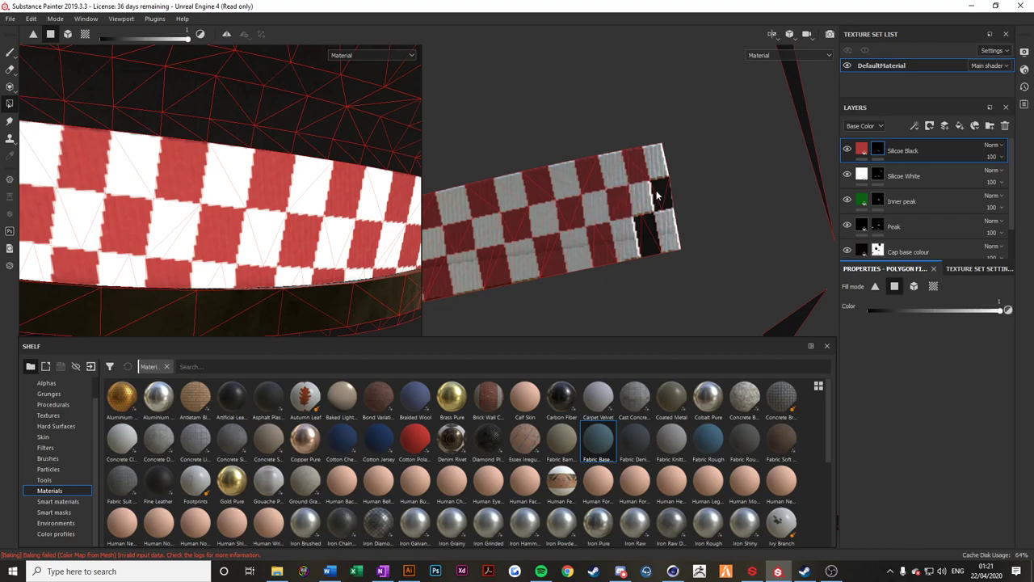
click(656, 195)
Fill the black top-row squares of the upward-arched UV strip red in the Silicoe Black mask.
scroll(649, 227, down, 6)
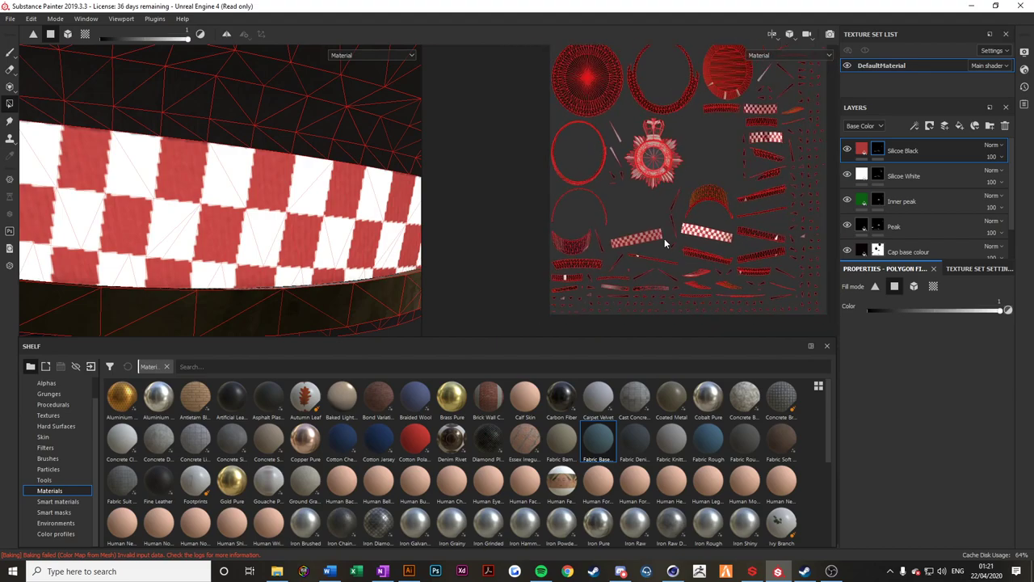
scroll(773, 133, up, 6)
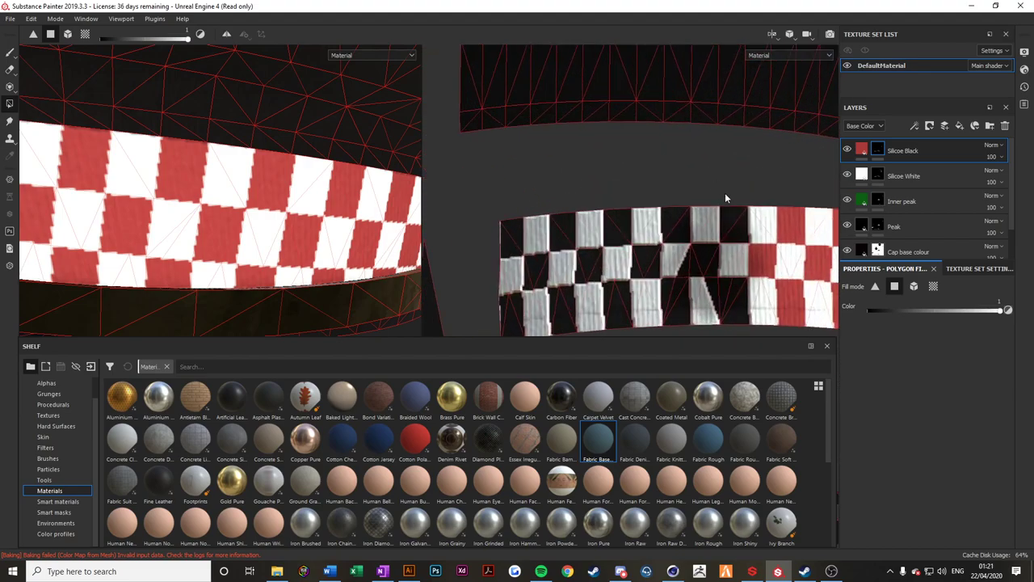
click(565, 235)
click(516, 232)
alt+middle_drag(708, 250, 686, 216)
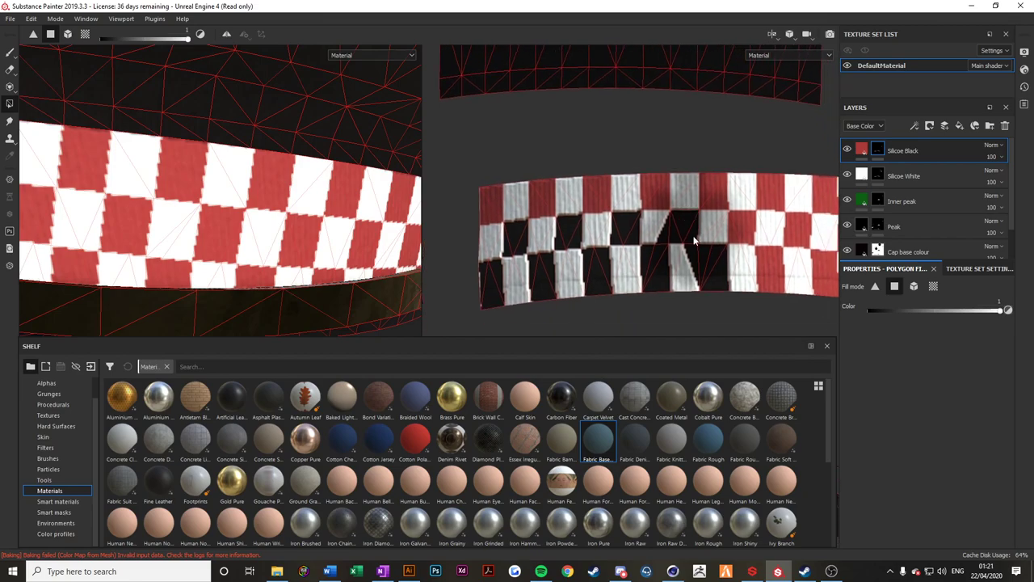
Fill the black middle-row squares of the upward-arched UV strip red in the Silicoe Black mask.
click(512, 250)
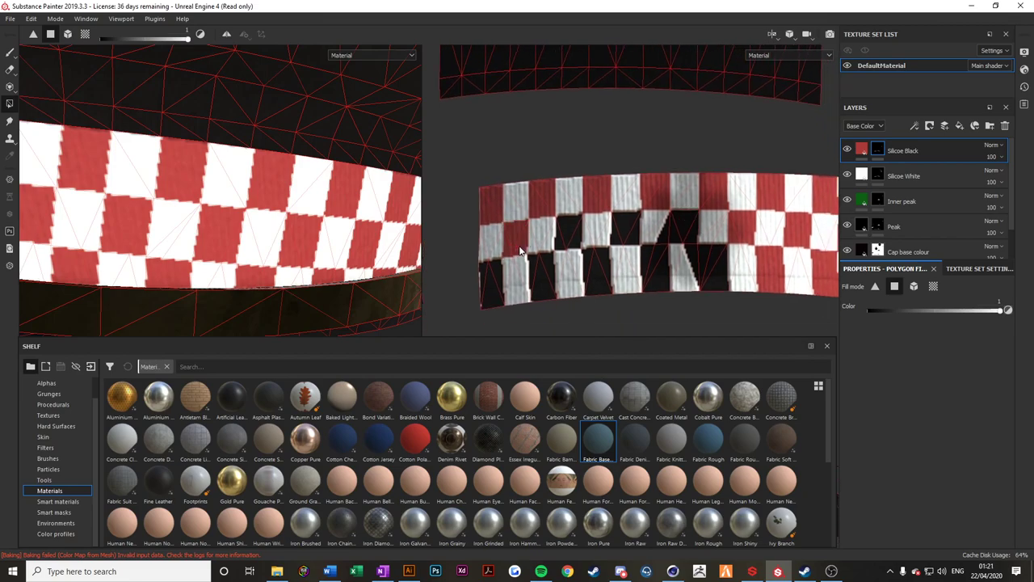
click(567, 236)
click(619, 235)
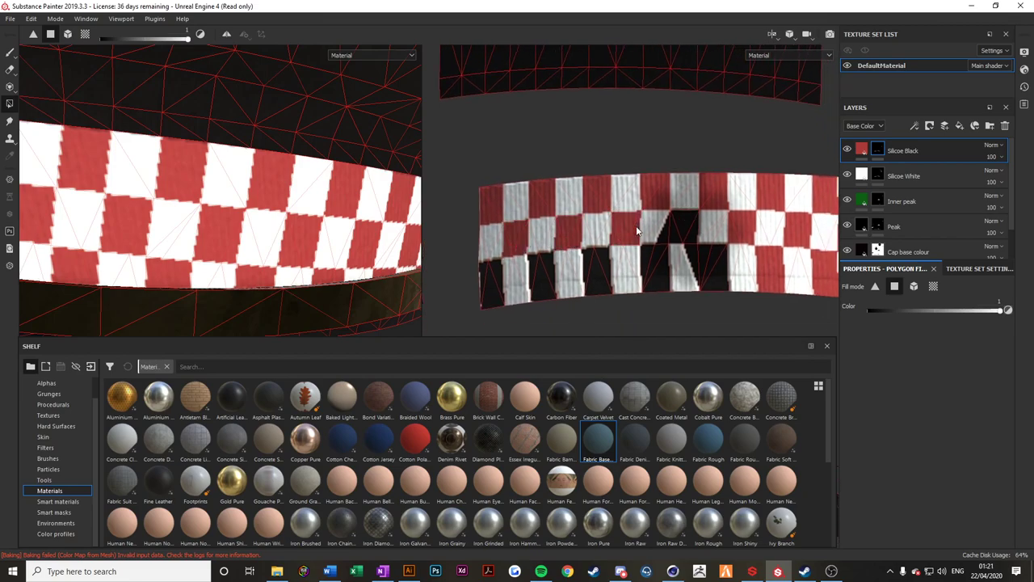
click(679, 235)
Fill the black bottom-row squares of the upward-arched UV strip red in the Silicoe Black mask.
click(656, 271)
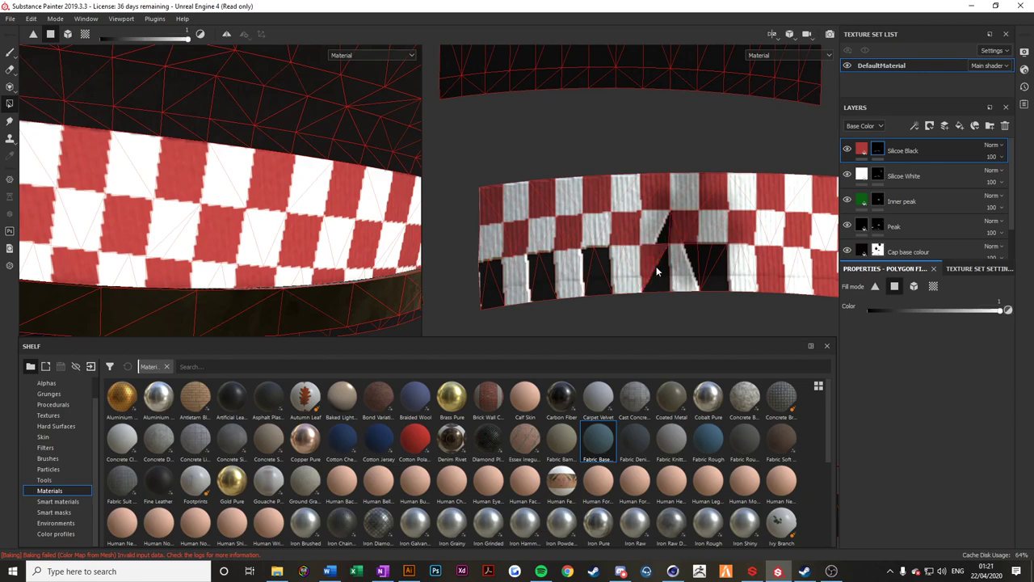
click(712, 260)
click(599, 281)
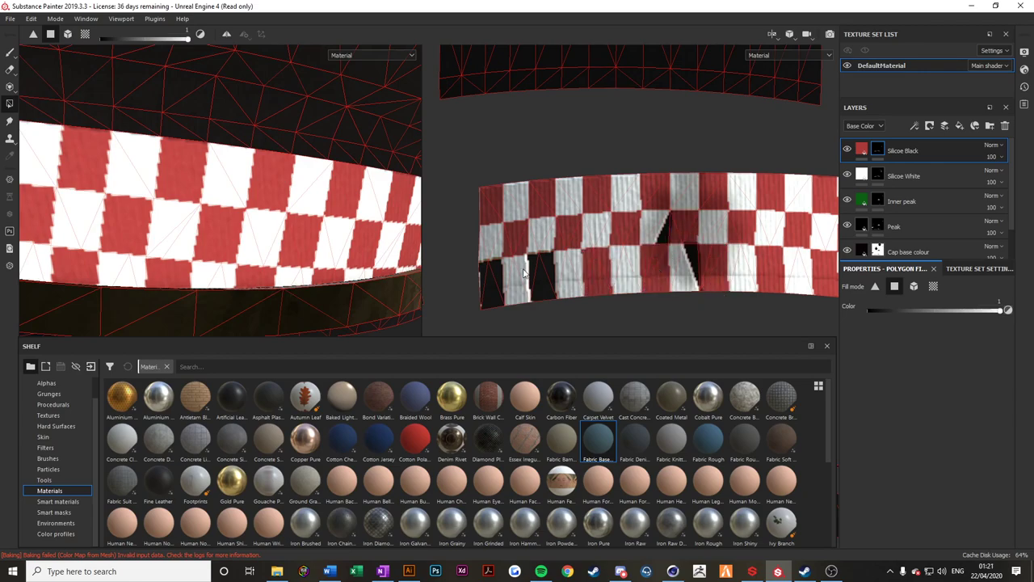
click(547, 265)
click(491, 279)
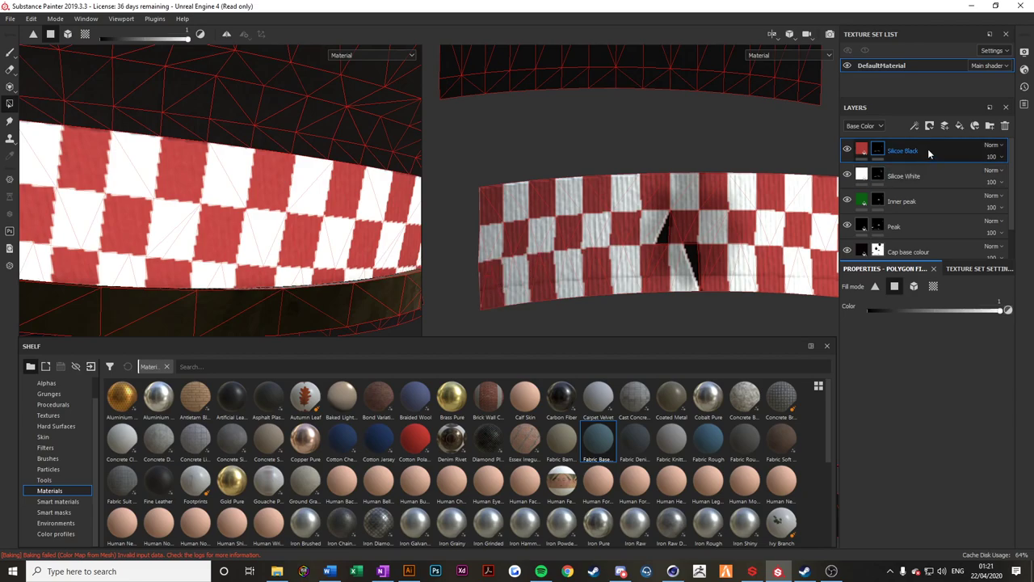
Fill the two leftover black triangles in the arched strip through the Silicoe White layer's mask.
click(879, 175)
click(665, 233)
click(690, 251)
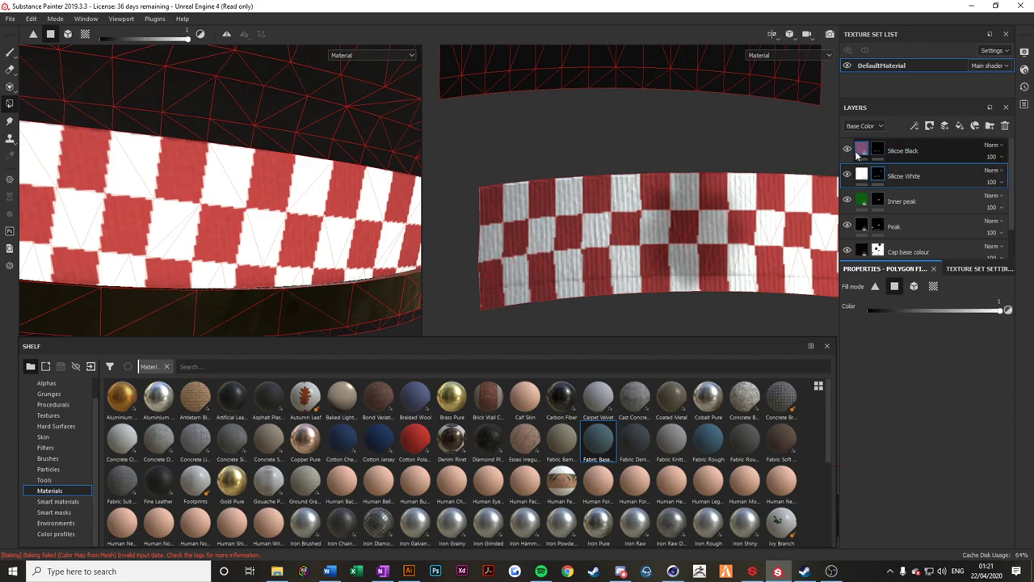
Polygon-fill the top-row black squares of the downward-curved UV strip in the Silicoe Black mask.
click(859, 152)
scroll(727, 190, down, 5)
alt+middle_drag(700, 124, 688, 194)
scroll(616, 109, up, 3)
alt+middle_drag(617, 110, 580, 122)
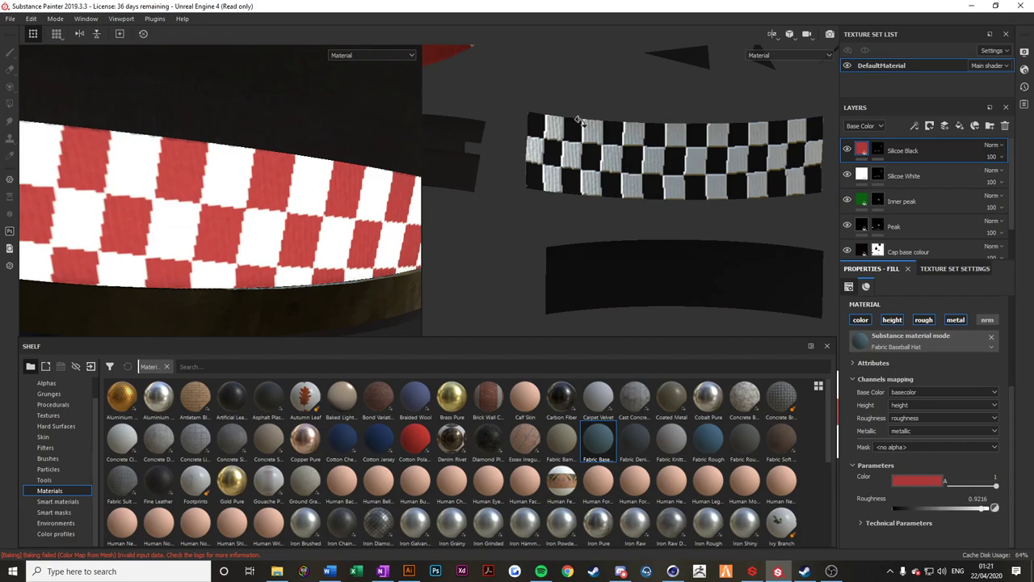
scroll(577, 120, up, 2)
click(878, 151)
key(4)
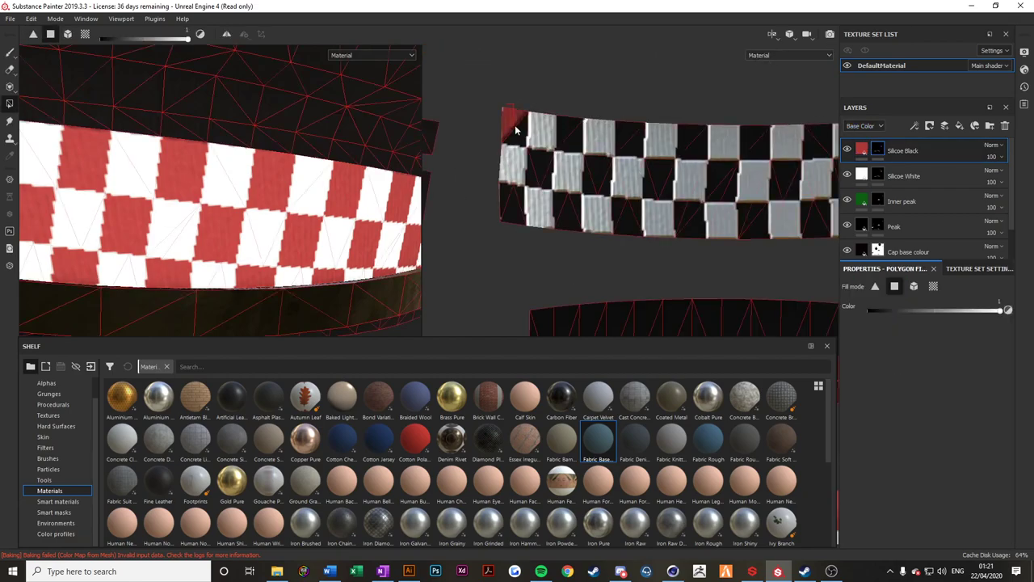
drag(514, 124, 711, 129)
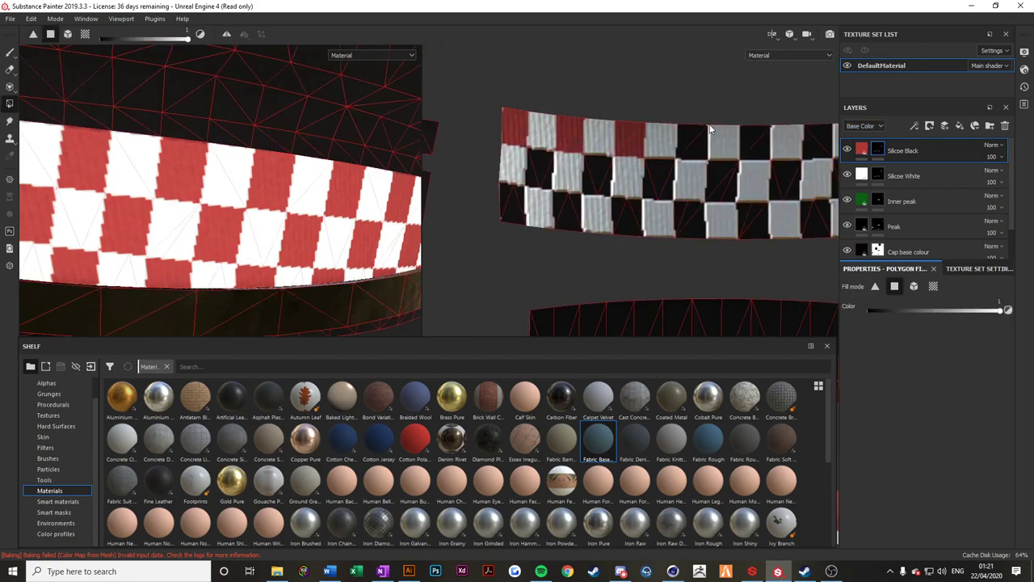
click(700, 143)
middle_drag(756, 122, 681, 173)
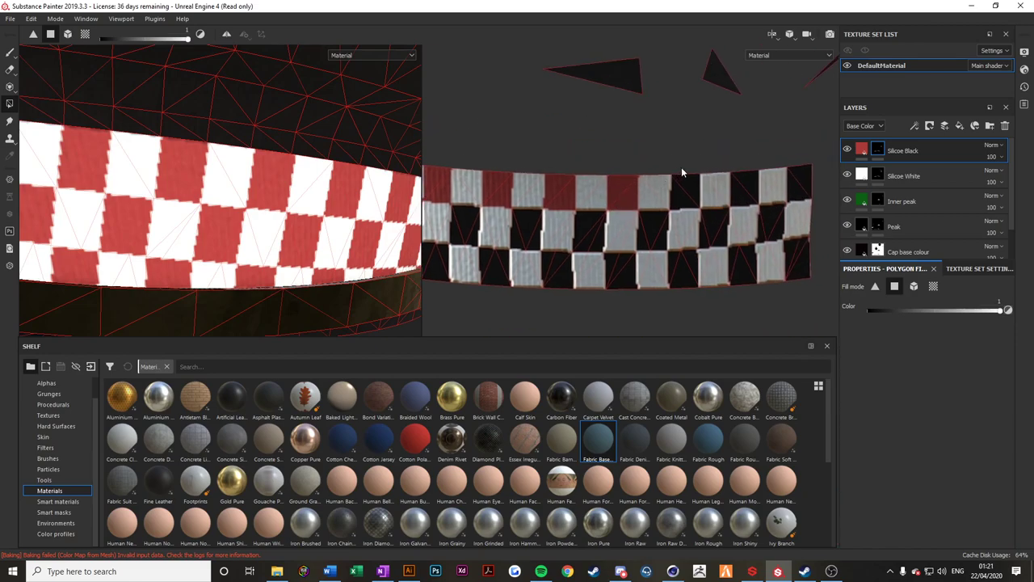
click(747, 197)
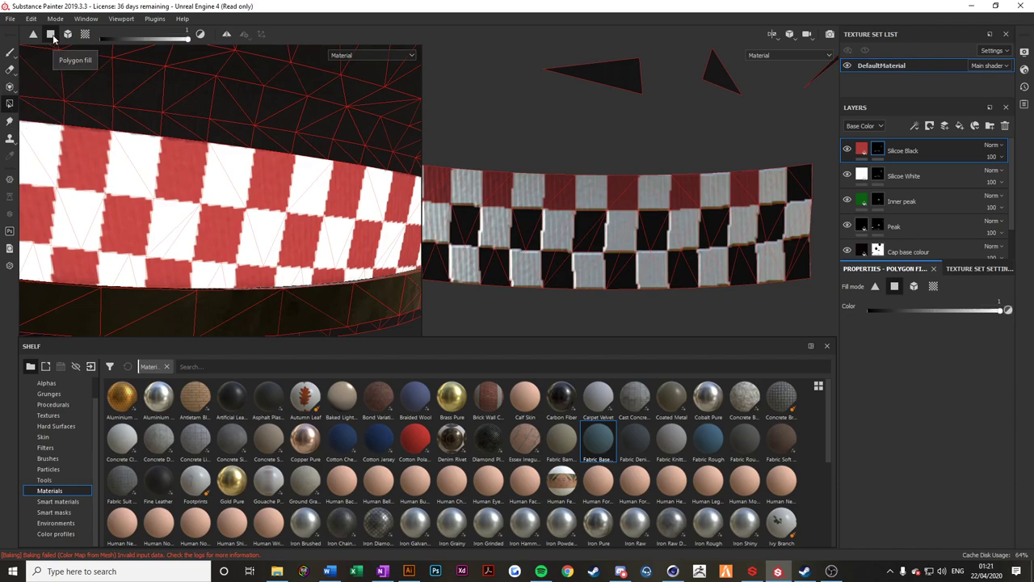
click(797, 171)
Fill alternate middle-row squares of the downward-curved strip red in the Silicoe Black mask, starting from its far end.
click(772, 230)
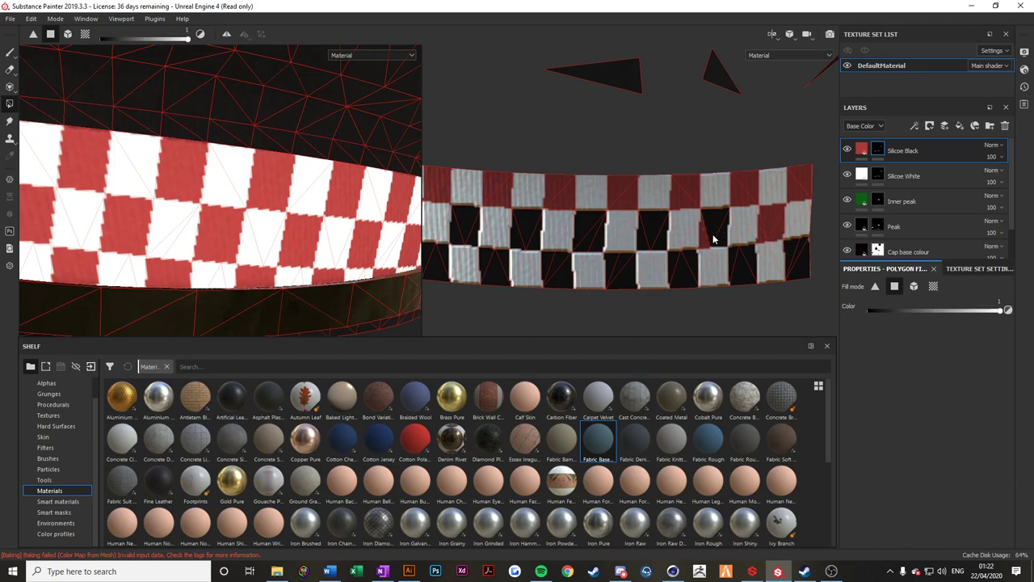
click(715, 235)
click(651, 233)
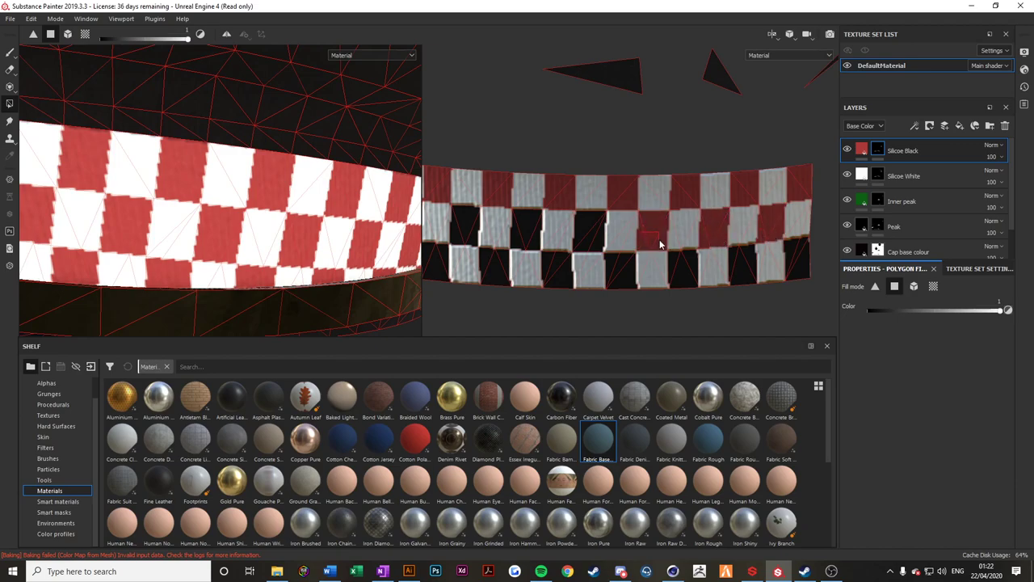
click(588, 230)
click(528, 235)
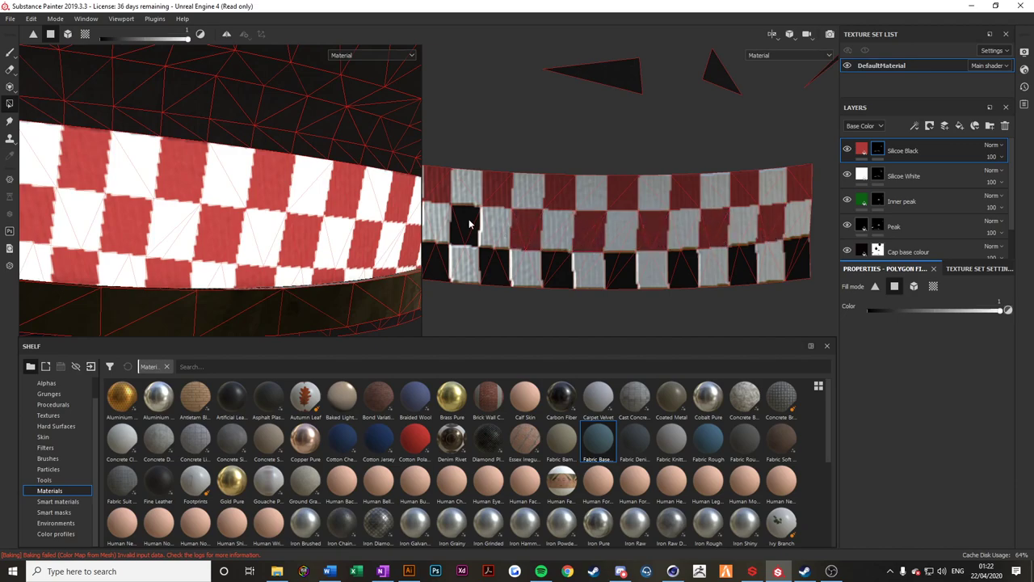
alt+middle_drag(469, 221, 600, 238)
Switch to Cinema 4D, inspect the cap badge's polygons on the model and UV layout, and return to Substance Painter.
click(672, 571)
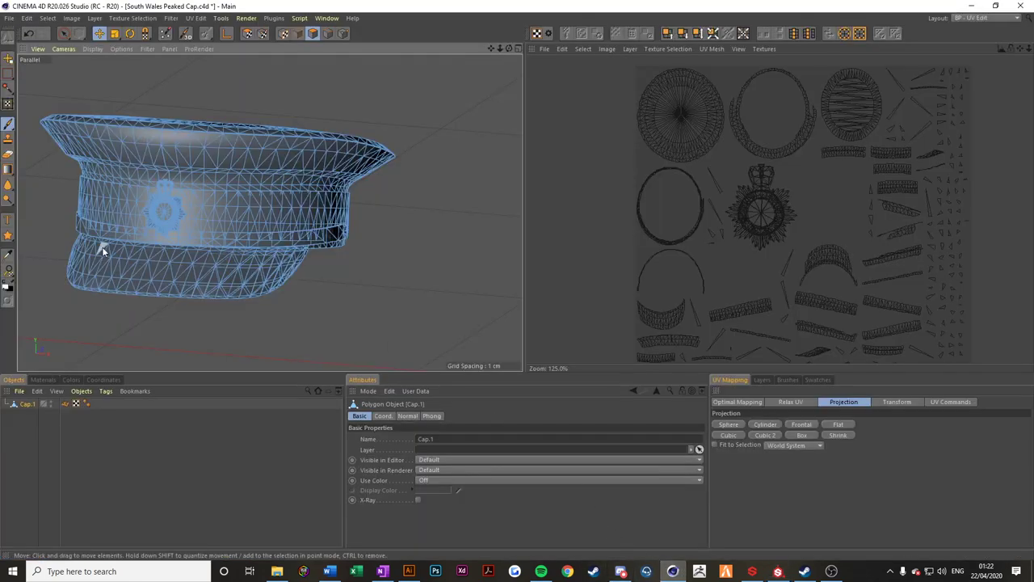
double_click(173, 208)
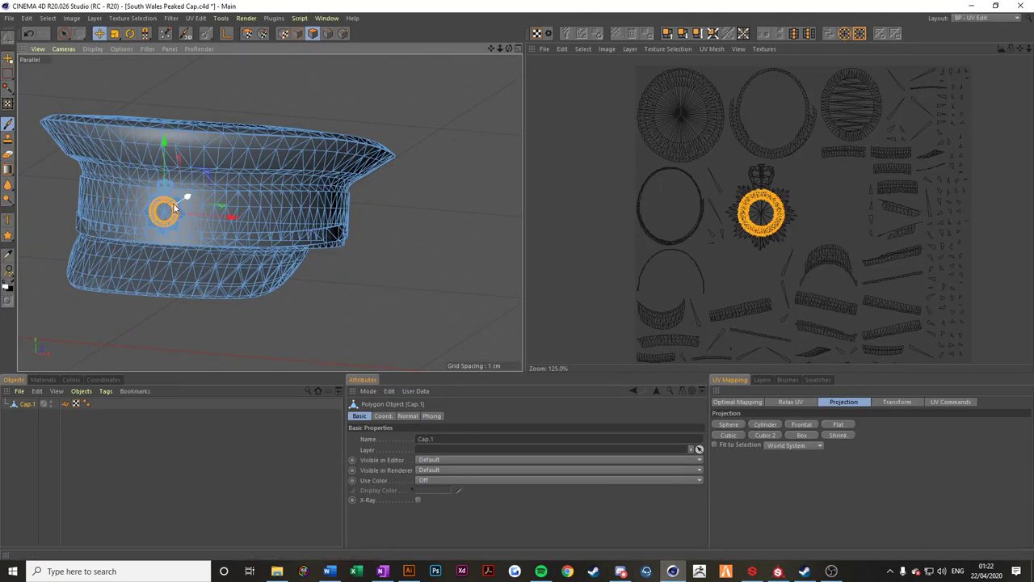
scroll(174, 214, down, 5)
scroll(176, 219, down, 5)
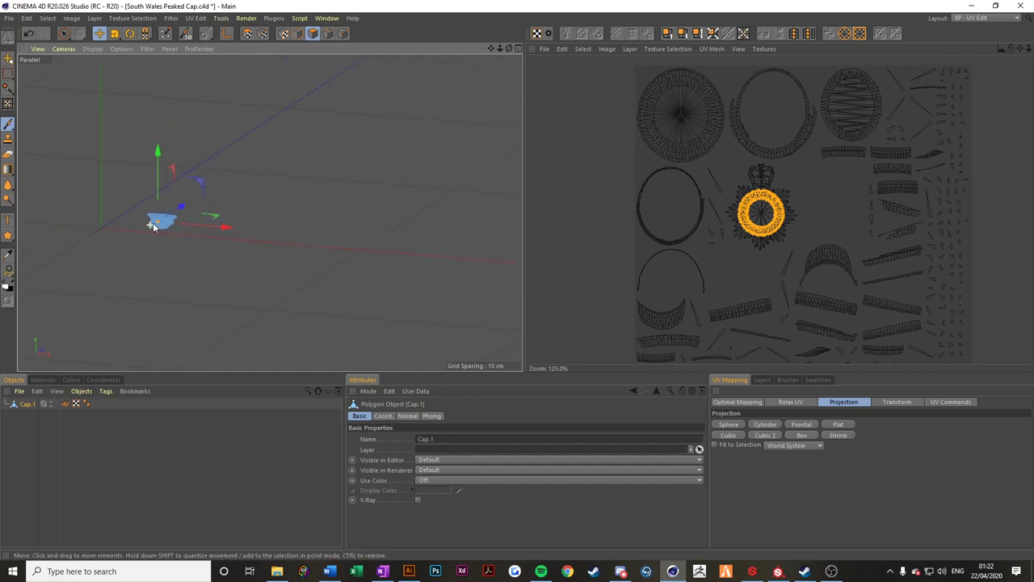
scroll(151, 220, up, 12)
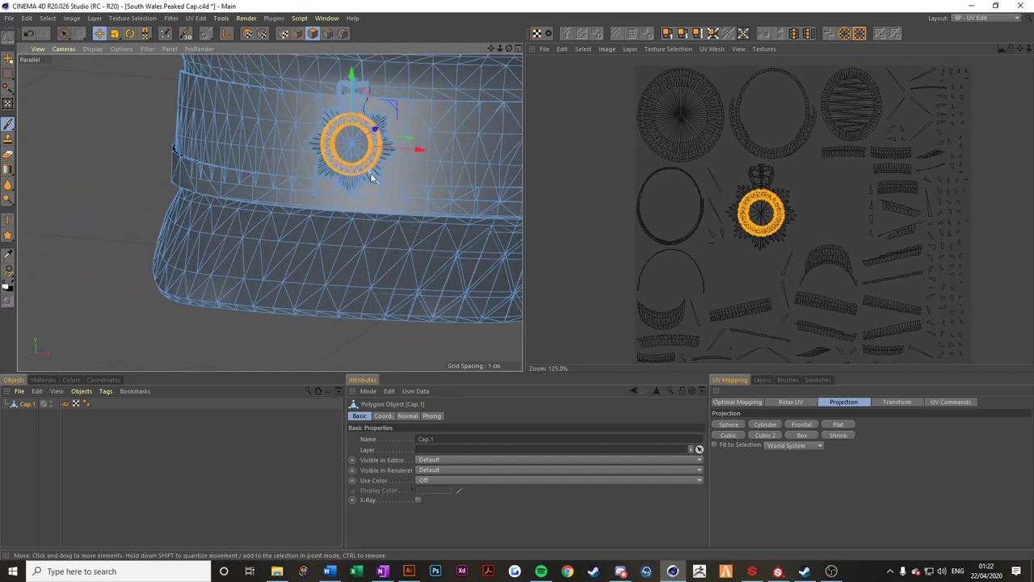
double_click(371, 174)
double_click(375, 130)
click(778, 572)
Fill the last two middle-row squares and the nearby bottom-row squares of the curved strip red in the Silicoe Black mask.
scroll(277, 180, up, 2)
scroll(277, 179, down, 2)
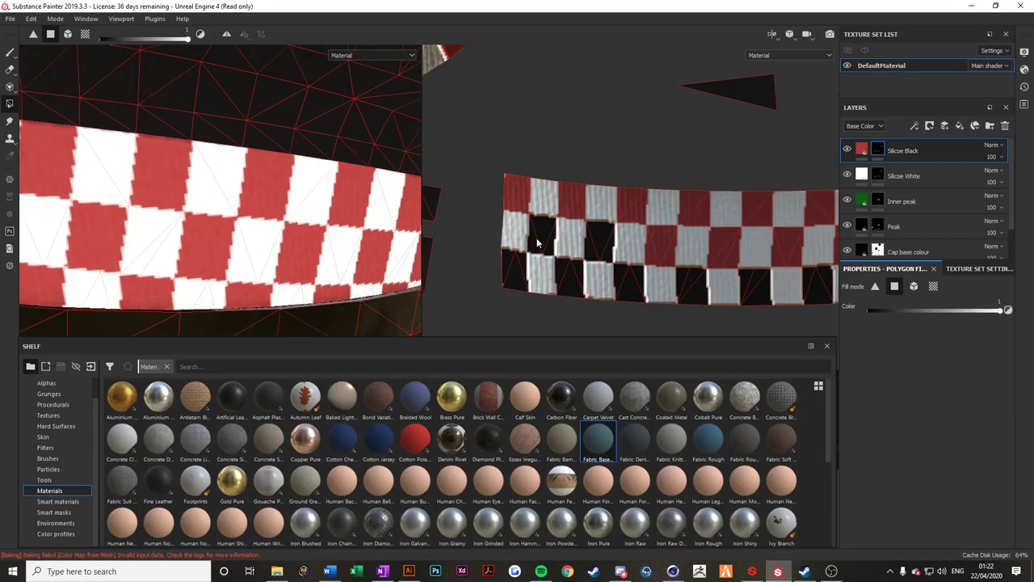
scroll(136, 178, down, 3)
alt+middle_drag(142, 185, 402, 201)
scroll(167, 211, down, 1)
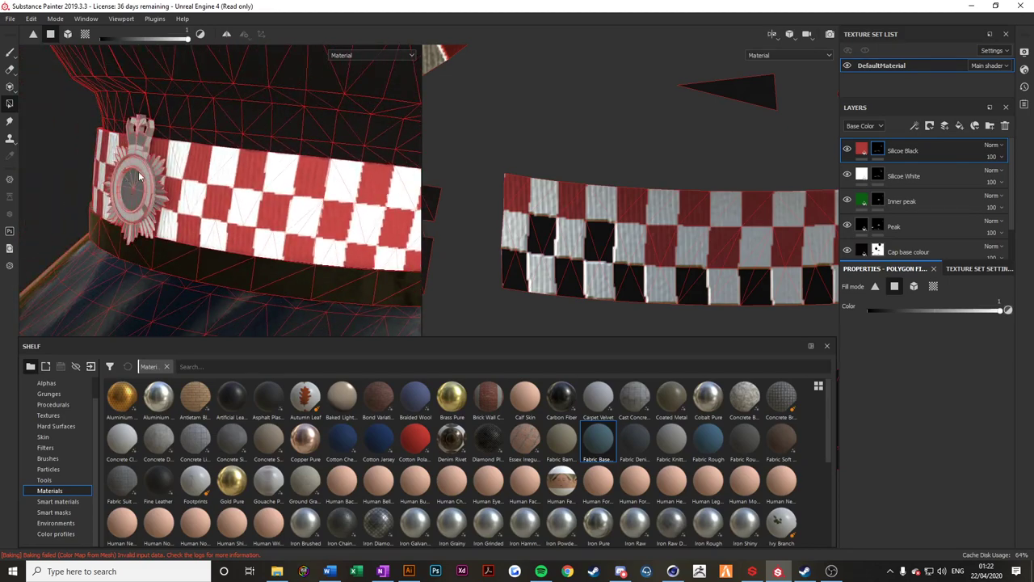
drag(535, 248, 554, 248)
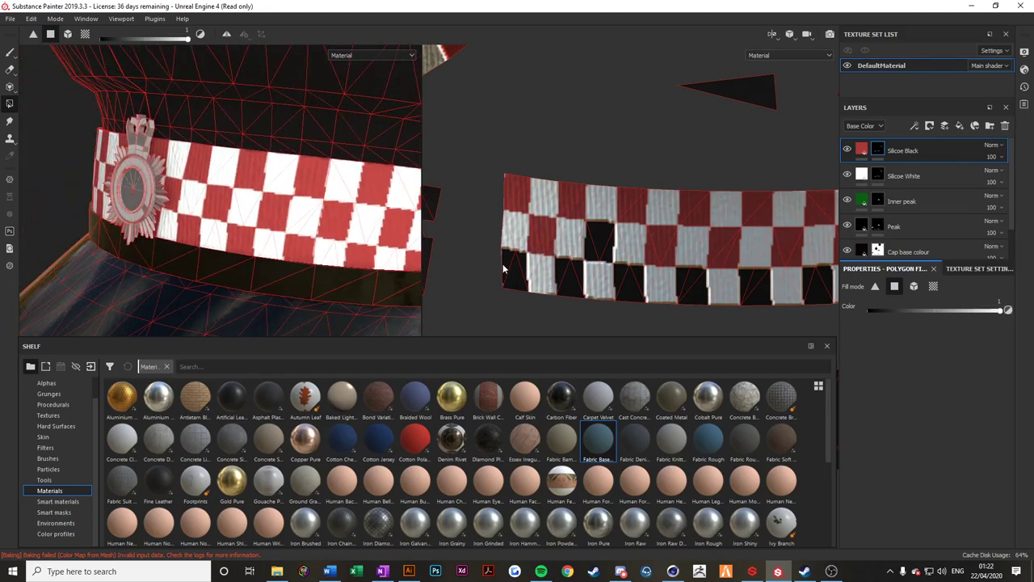
drag(502, 269, 525, 280)
click(577, 272)
click(602, 252)
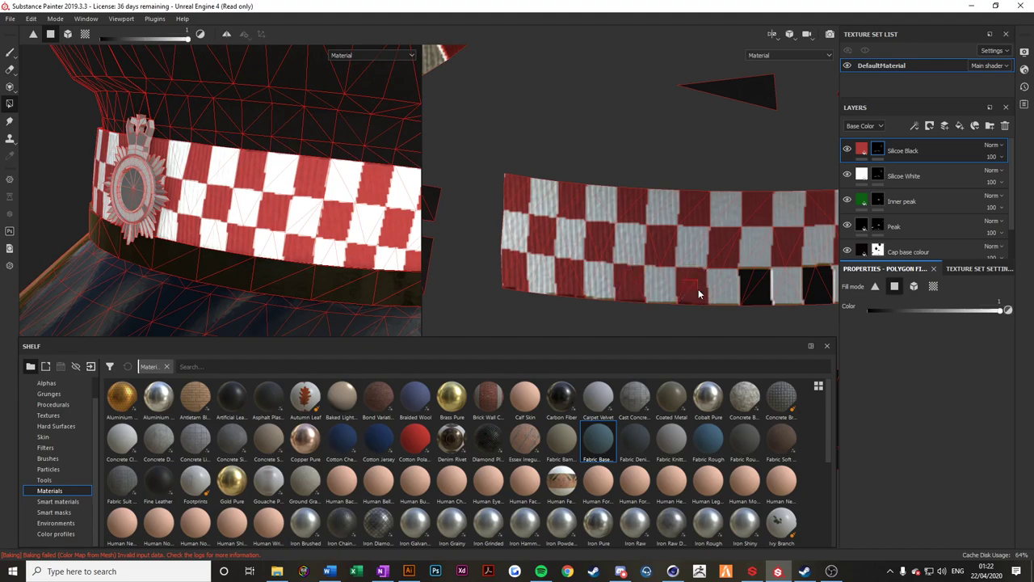
Fill the remaining bottom-row black squares at the far end of the curved strip red.
middle_drag(769, 291, 584, 303)
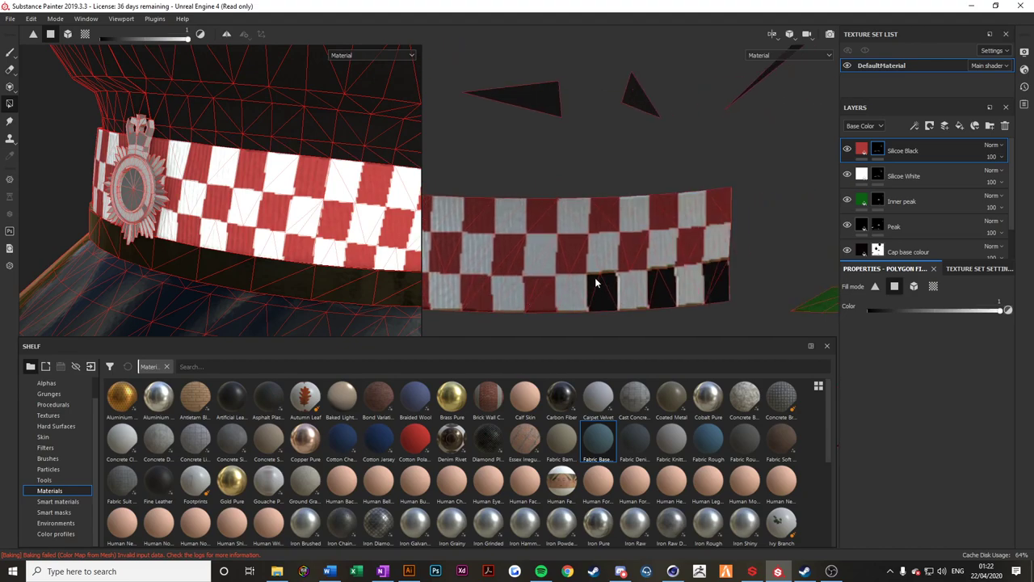
click(596, 284)
click(665, 283)
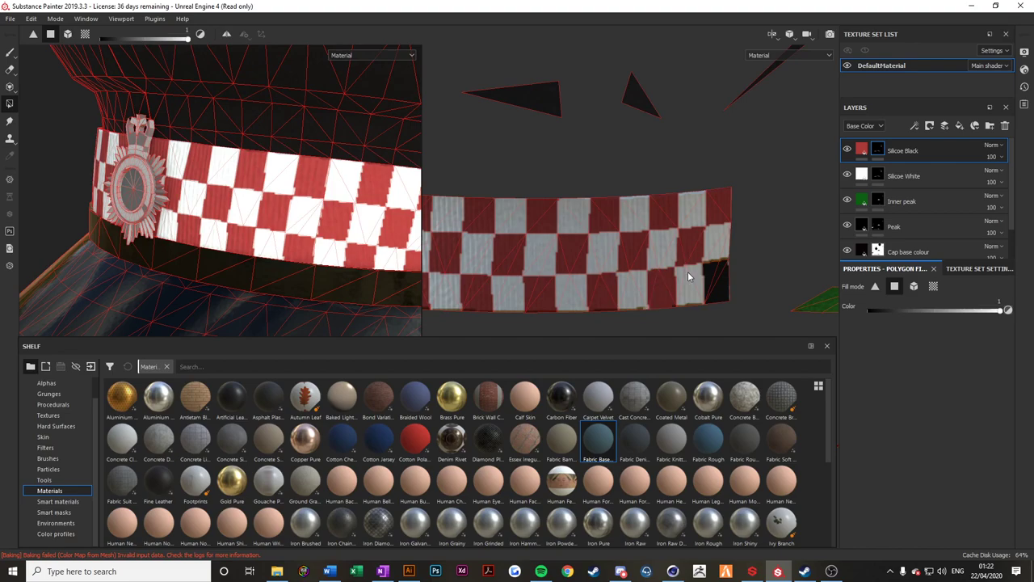
click(726, 286)
Erase the stray white polygons on the cap's underside and rim from the Silicoe White mask, using polygon fill value 0.
scroll(300, 213, down, 6)
alt+drag(331, 211, 259, 215)
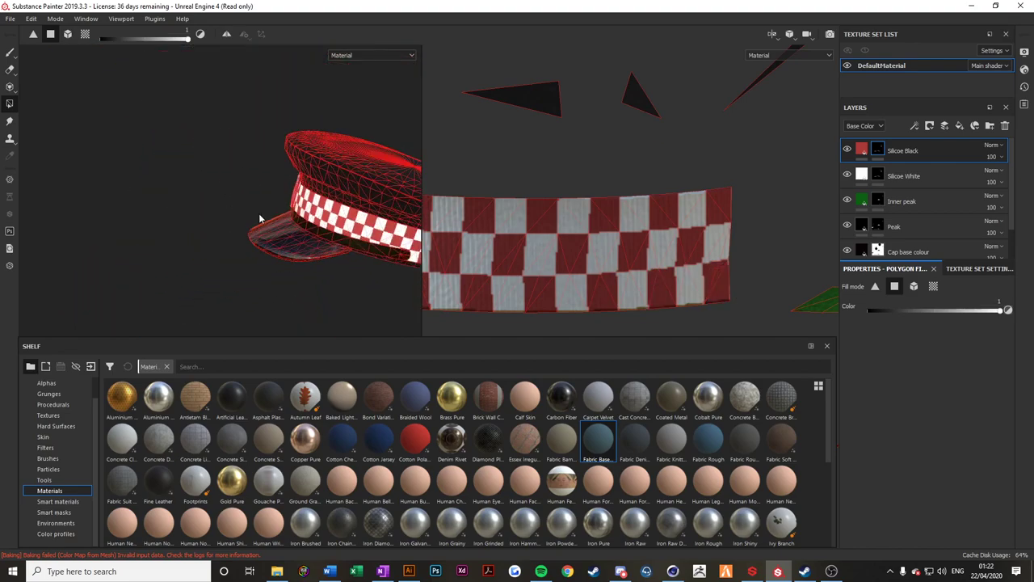
alt+middle_drag(408, 215, 340, 220)
alt+drag(340, 223, 385, 209)
alt+middle_drag(385, 208, 263, 226)
scroll(261, 225, up, 6)
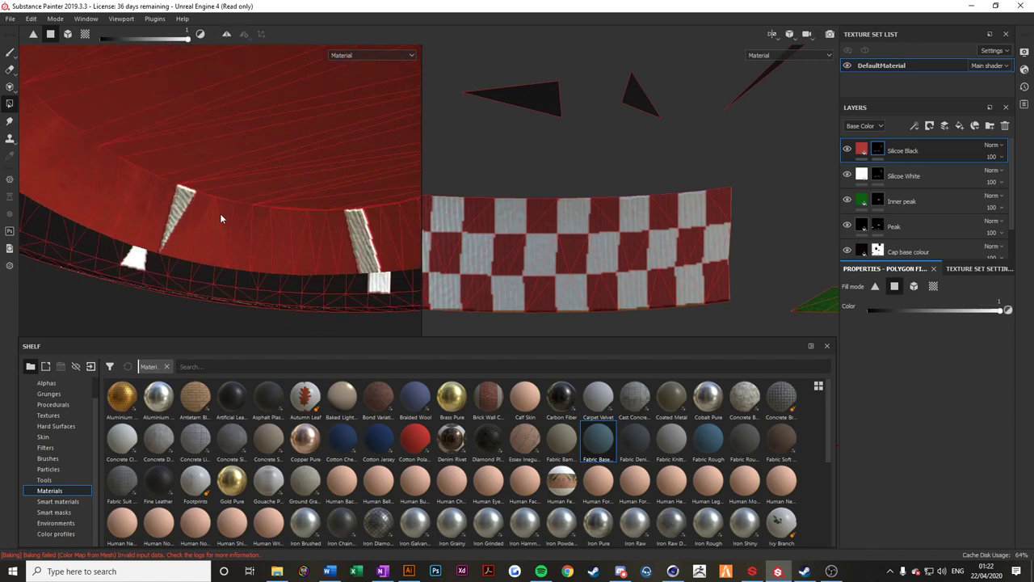
scroll(233, 229, down, 2)
click(879, 176)
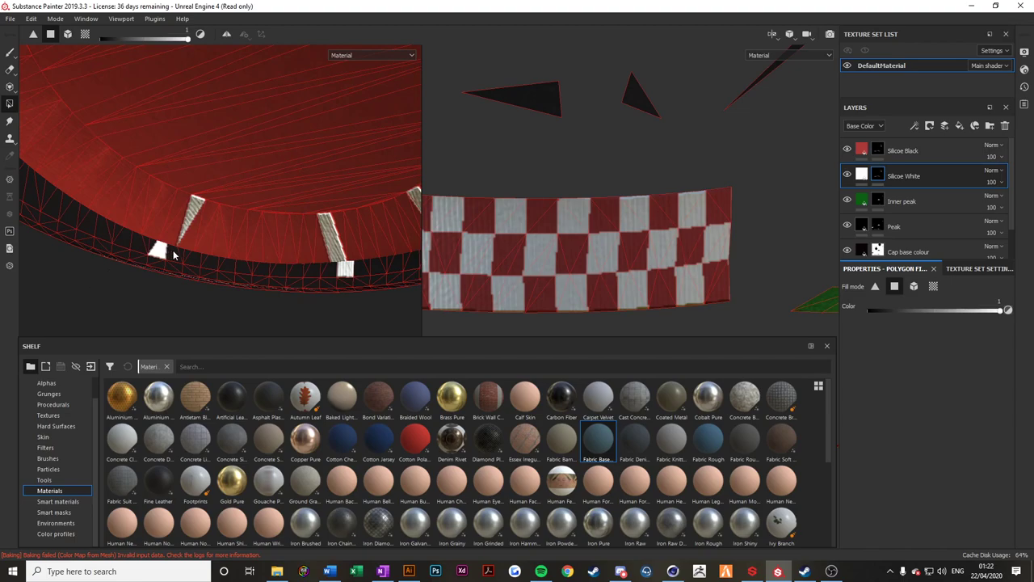
key(x)
click(198, 212)
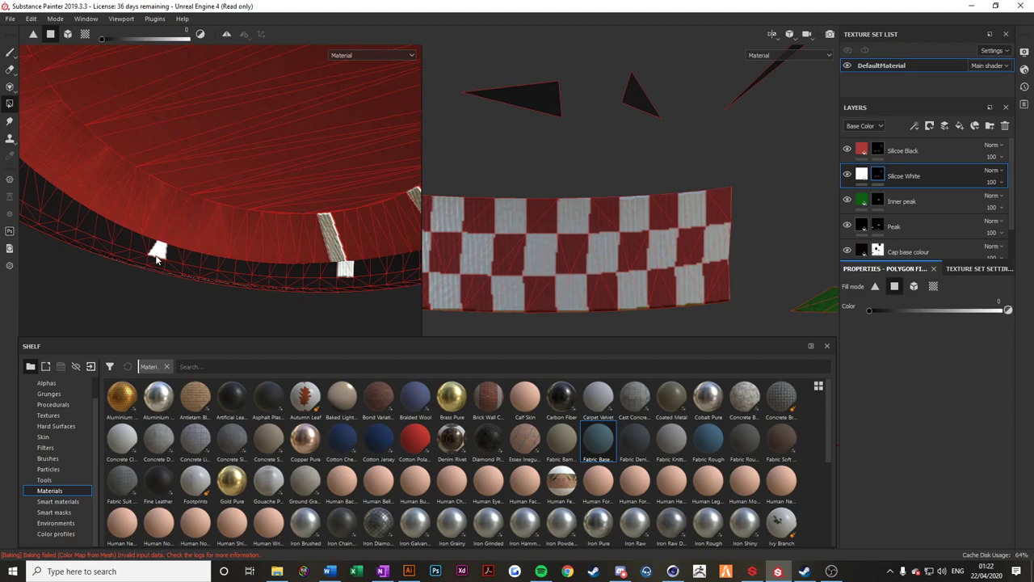
click(343, 240)
click(346, 268)
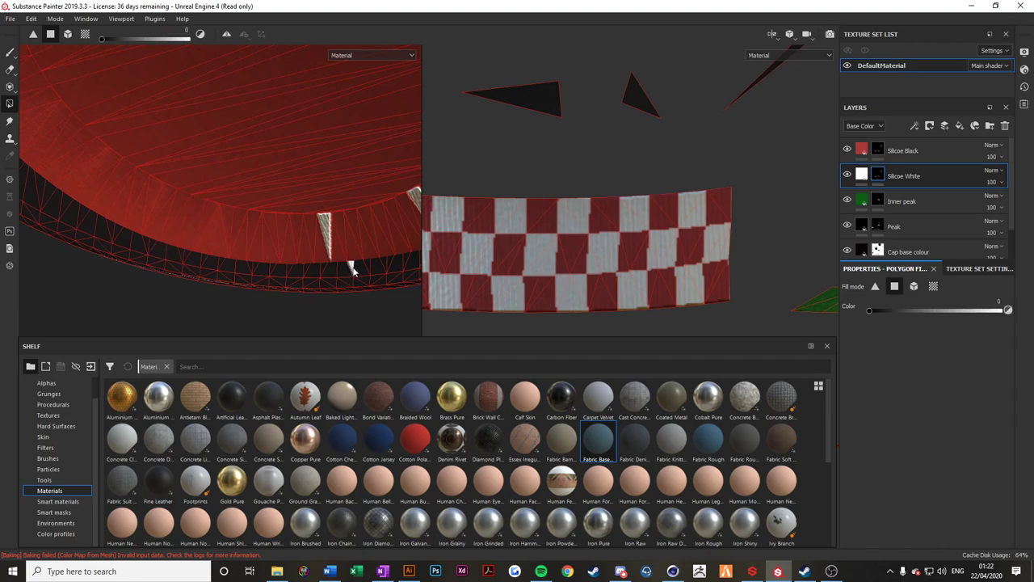
alt+drag(325, 235, 147, 301)
click(313, 239)
scroll(147, 303, up, 3)
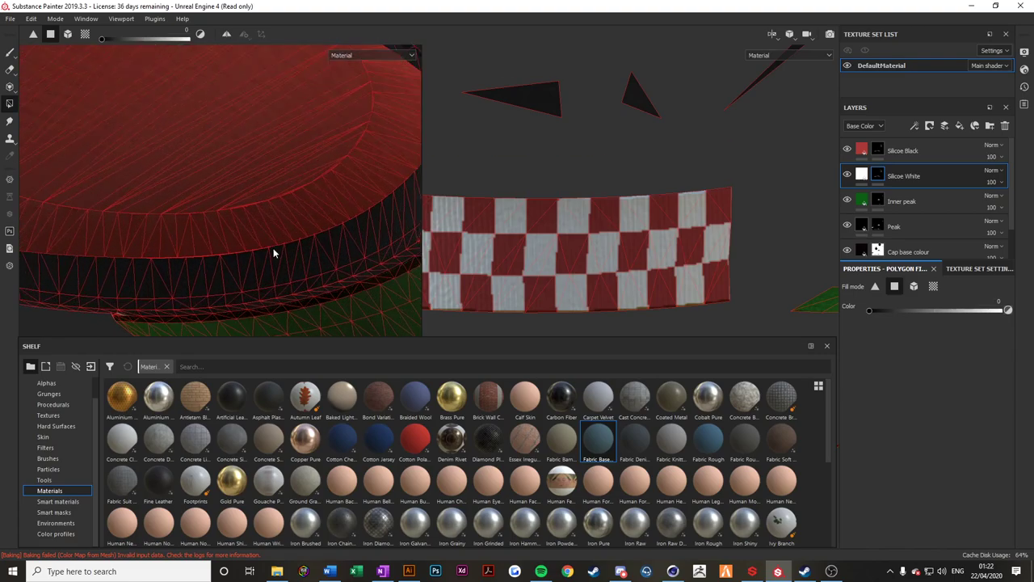
Change the Silicoe Black layer's material colour from red to black and inspect the checkered band around the badge.
scroll(273, 253, down, 5)
alt+drag(273, 251, 205, 288)
scroll(484, 235, down, 5)
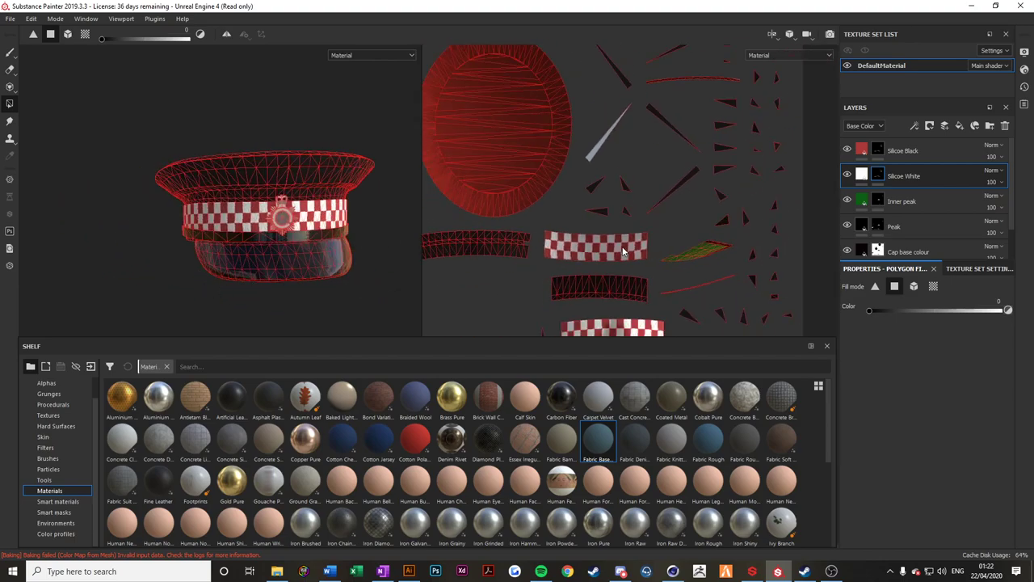
click(861, 150)
click(901, 483)
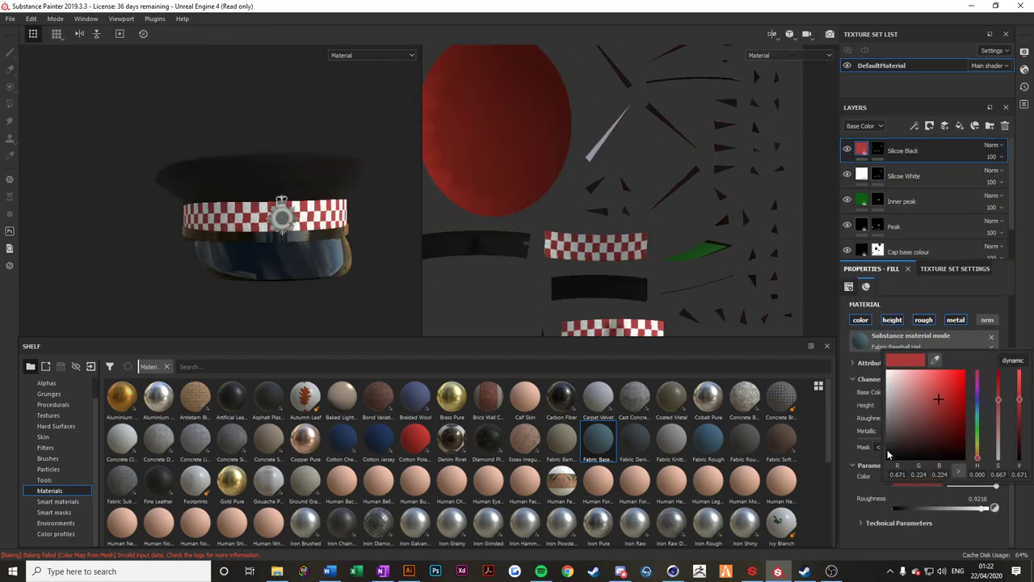
click(888, 452)
alt+right_drag(297, 323, 296, 225)
alt+middle_drag(296, 226, 292, 190)
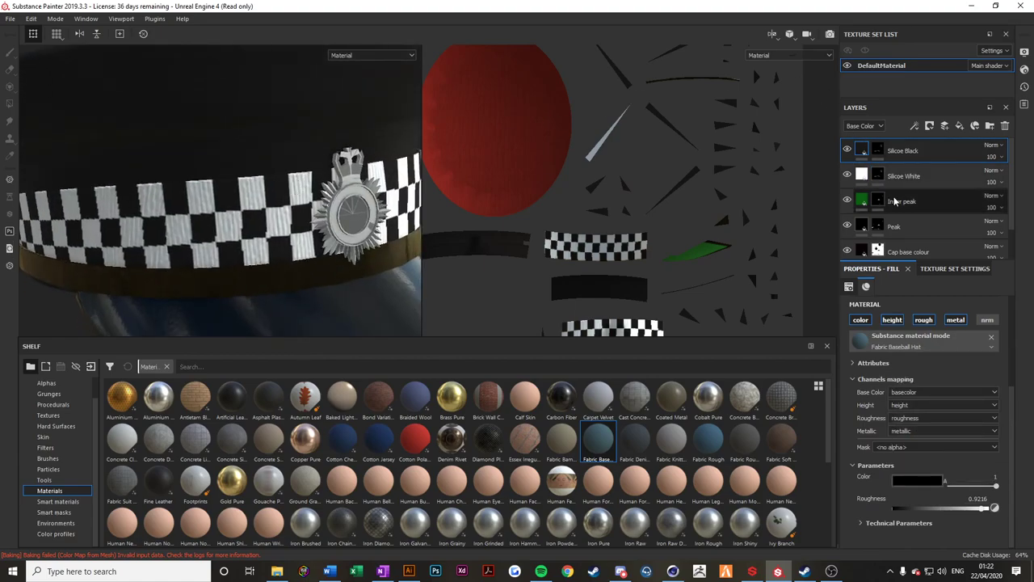
Change the Cap base colour layer's material colour to a dark grey of about 0.102 in each RGB channel.
scroll(894, 199, down, 2)
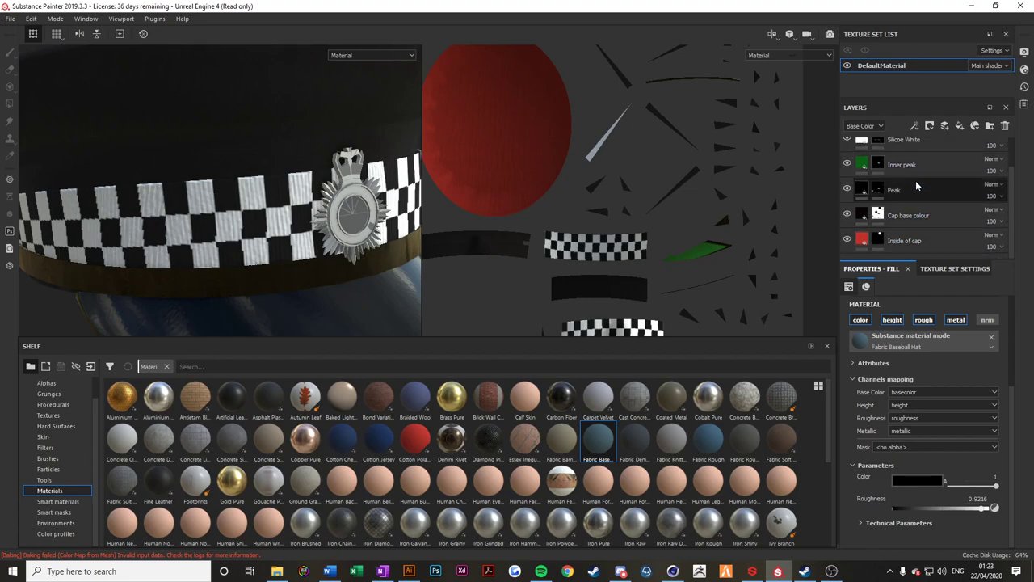
click(876, 212)
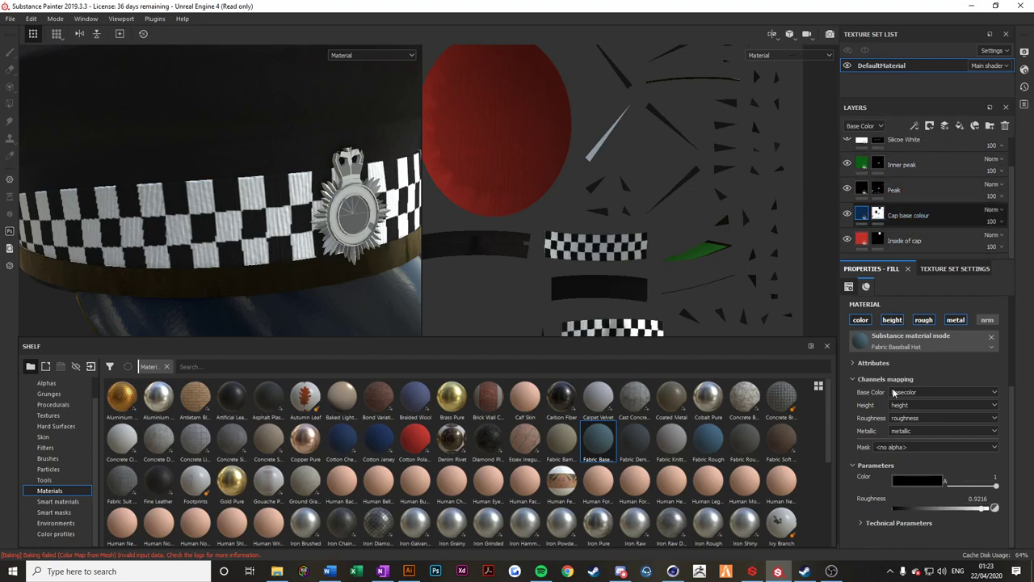
click(919, 515)
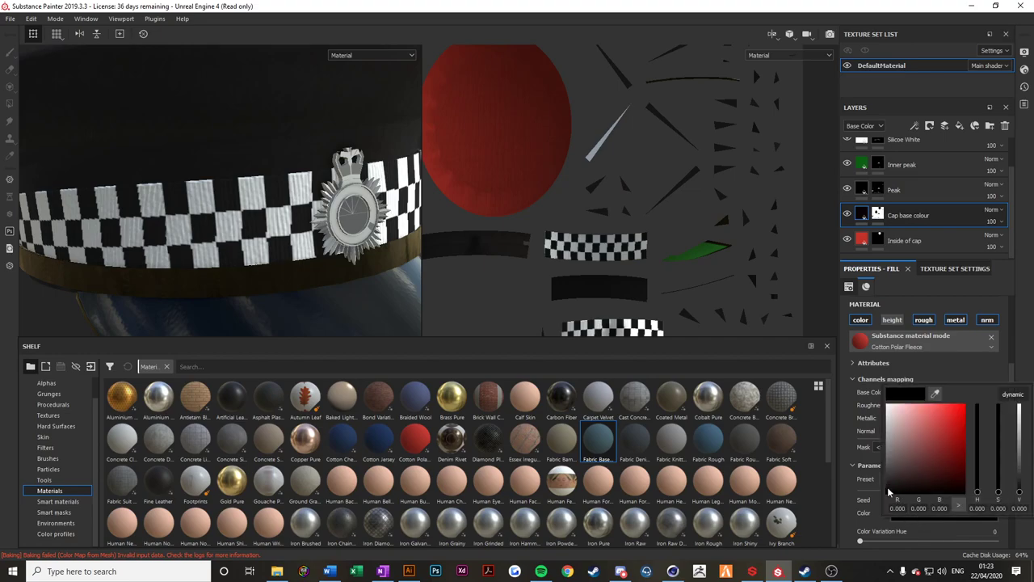
click(887, 487)
drag(886, 483, 886, 481)
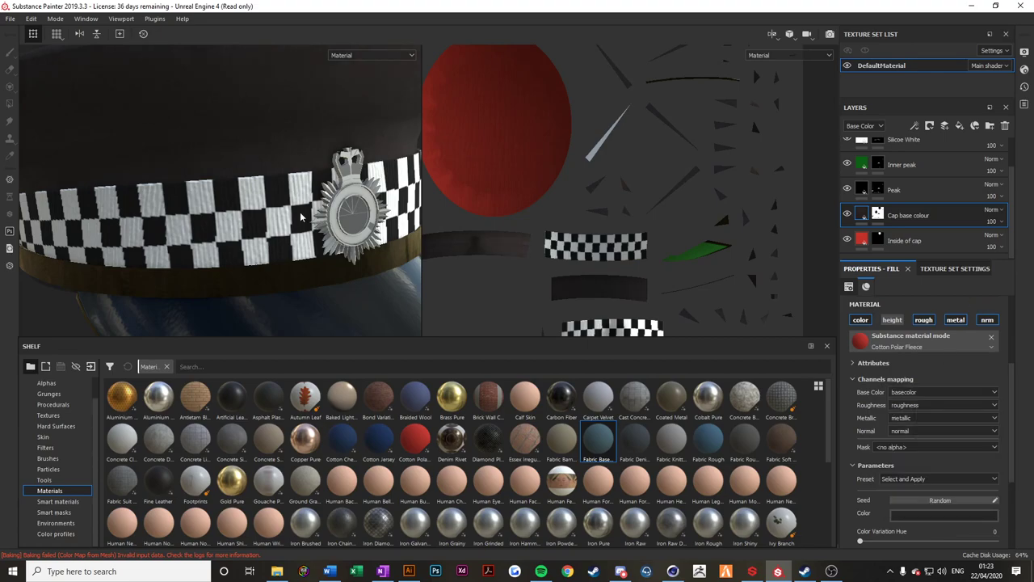
scroll(300, 216, down, 5)
alt+drag(301, 216, 194, 209)
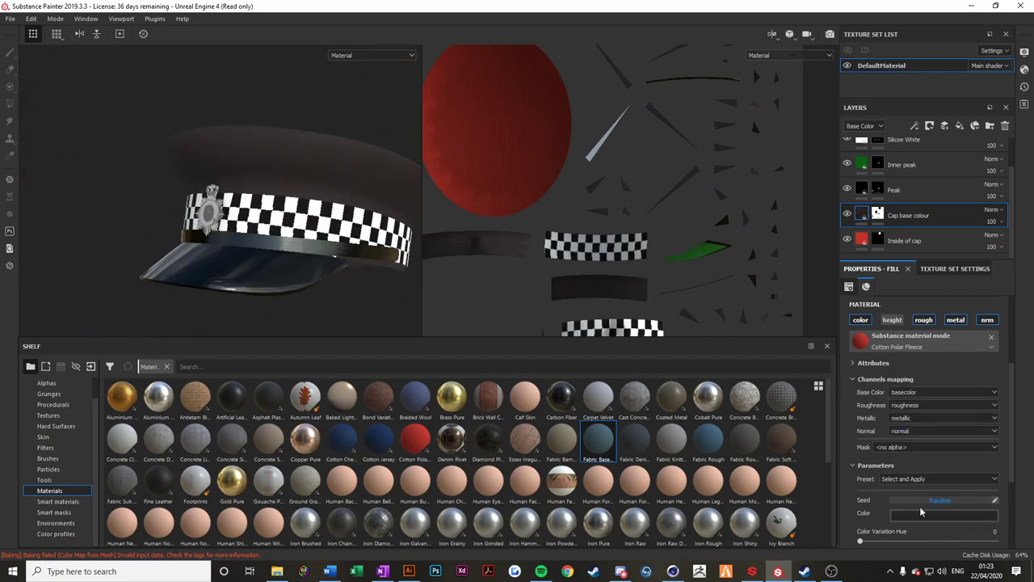
click(904, 514)
drag(890, 482, 887, 486)
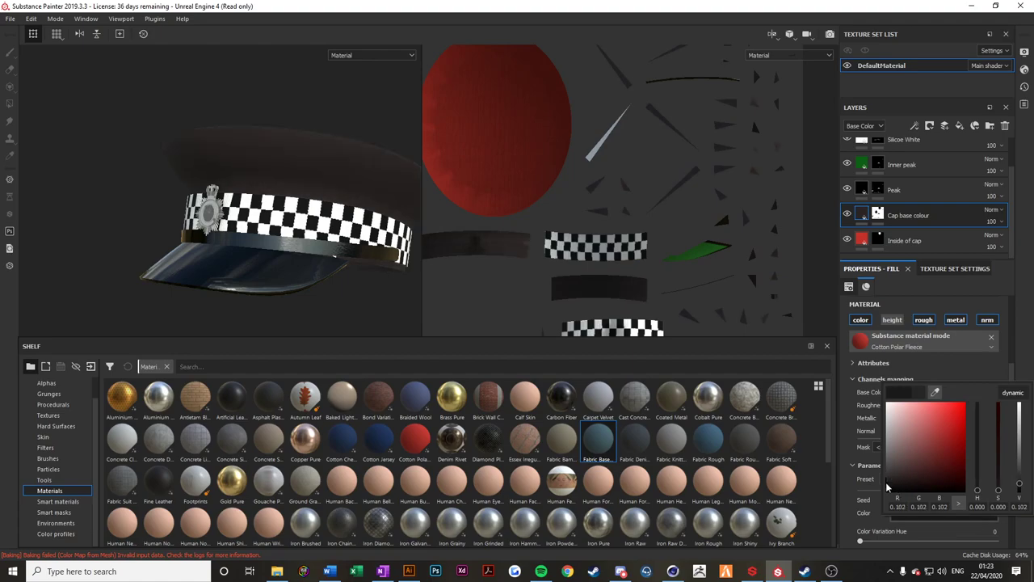
click(978, 379)
scroll(166, 243, up, 2)
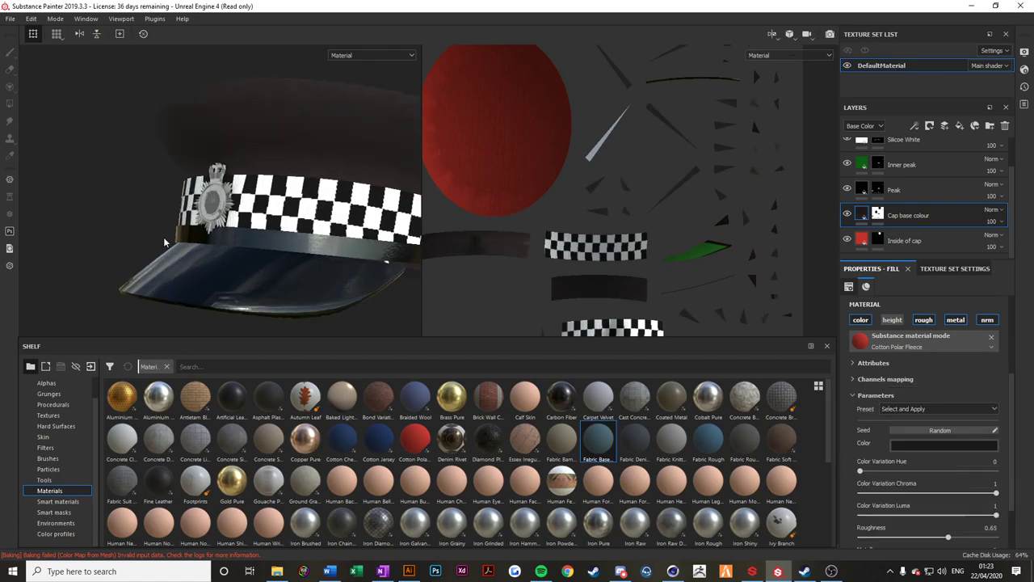
alt+drag(166, 242, 275, 263)
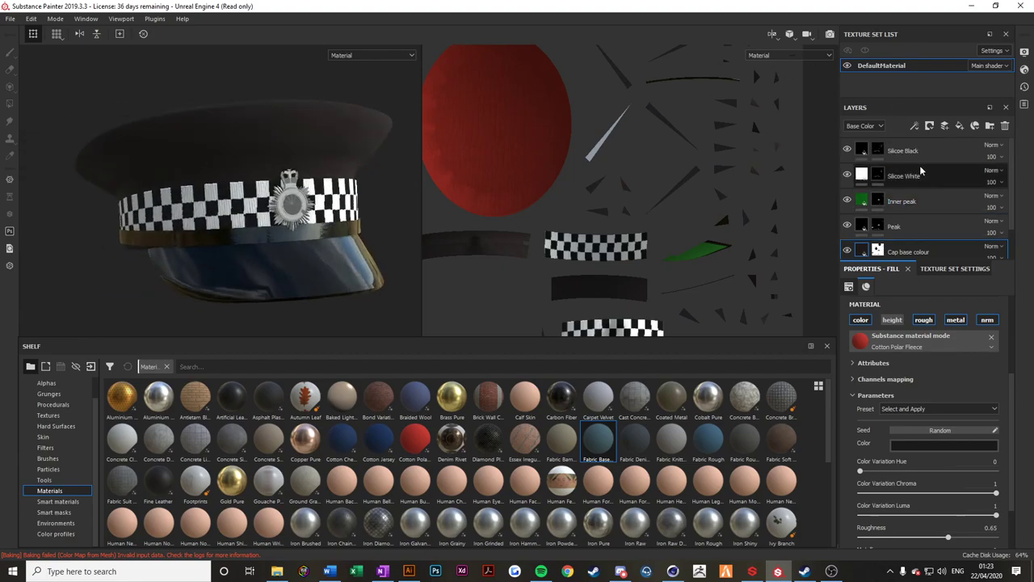
Group all the cap layers, from Inside of cap up to Silicoe Black, into a folder named "Peaked Cap base".
click(950, 240)
shift+click(929, 164)
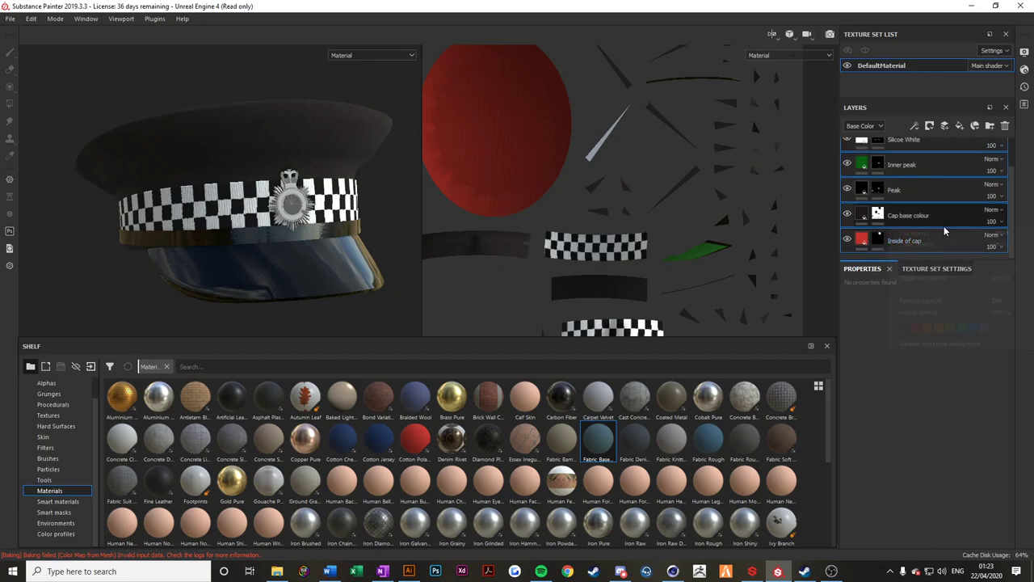
right_click(943, 226)
click(921, 311)
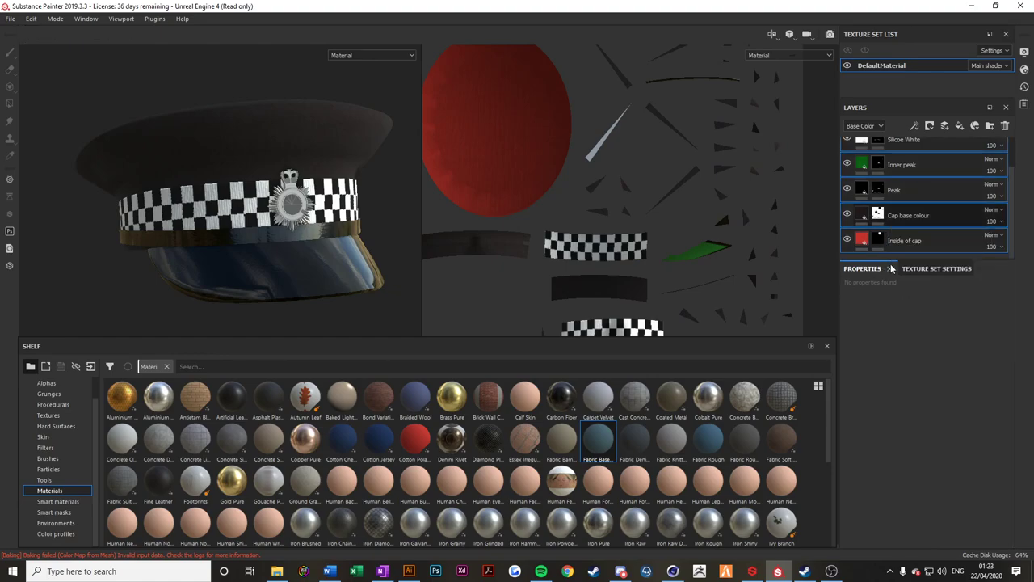
click(862, 151)
double_click(892, 151)
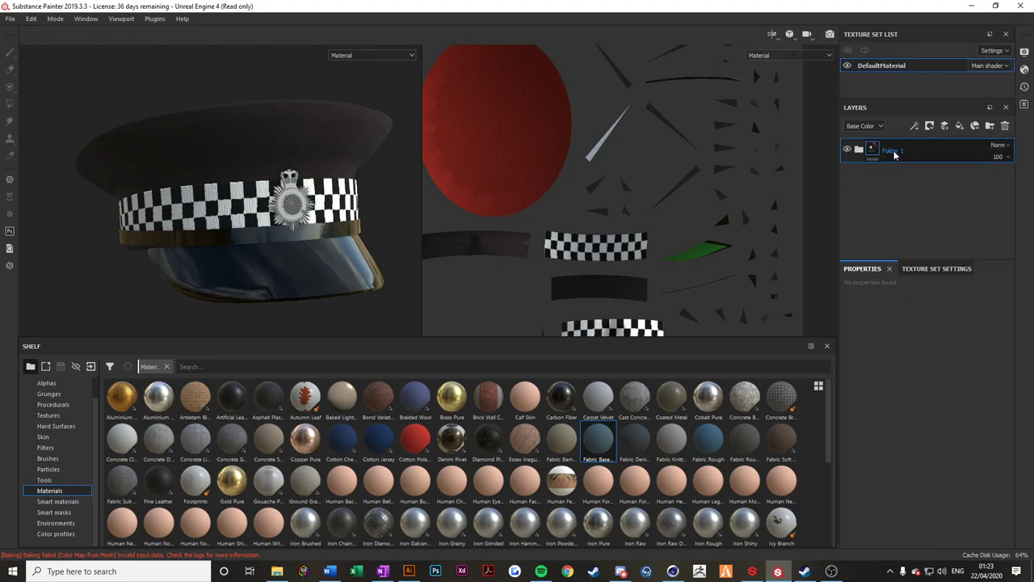
text(Peaked)
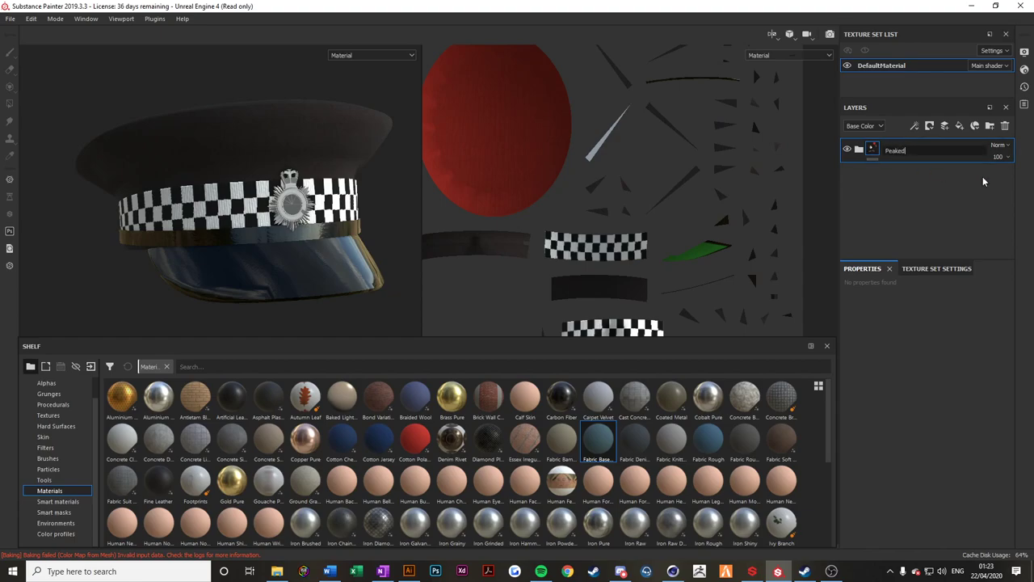
text( Cap base)
key(Return)
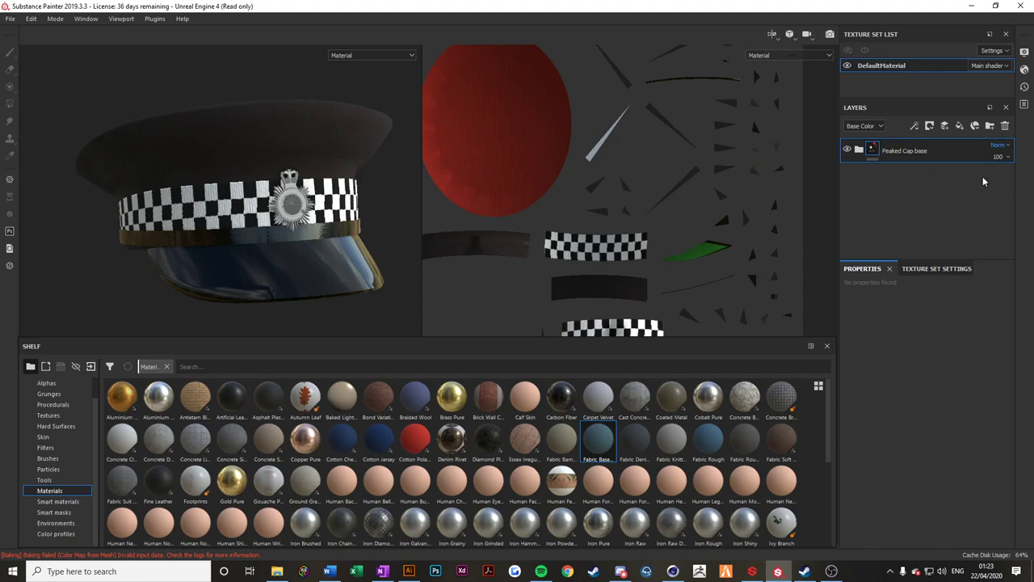
Add a fill layer above the Peaked Cap base folder and view the South Wales Police badge photo from the Heddlu Peaked Cap folder.
scroll(181, 208, up, 6)
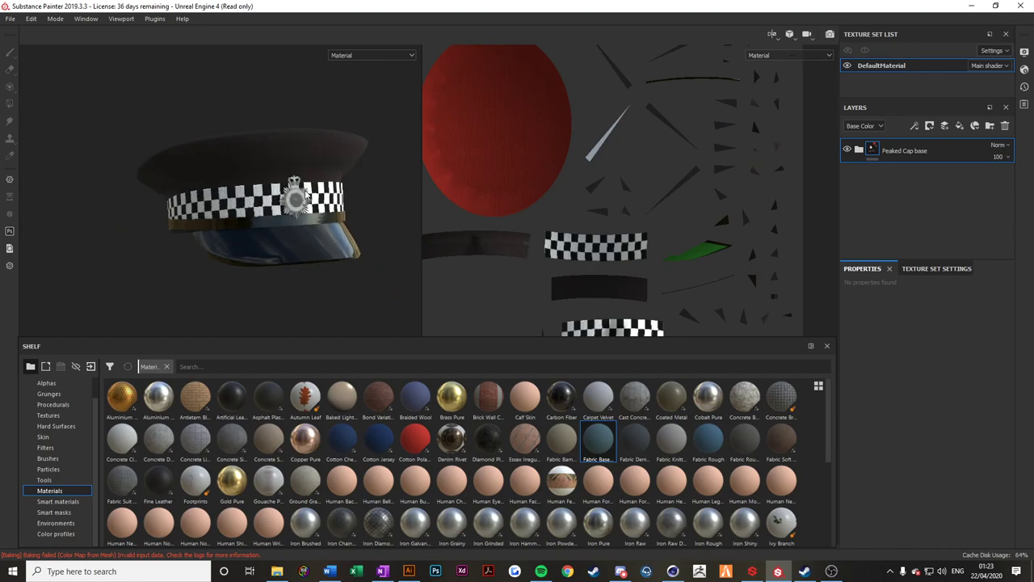
click(960, 126)
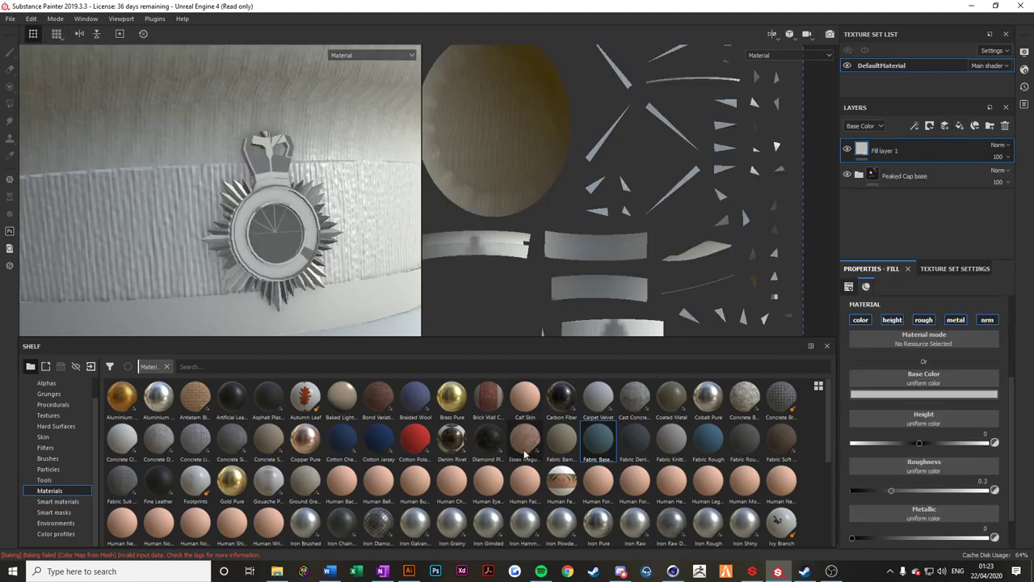
click(277, 570)
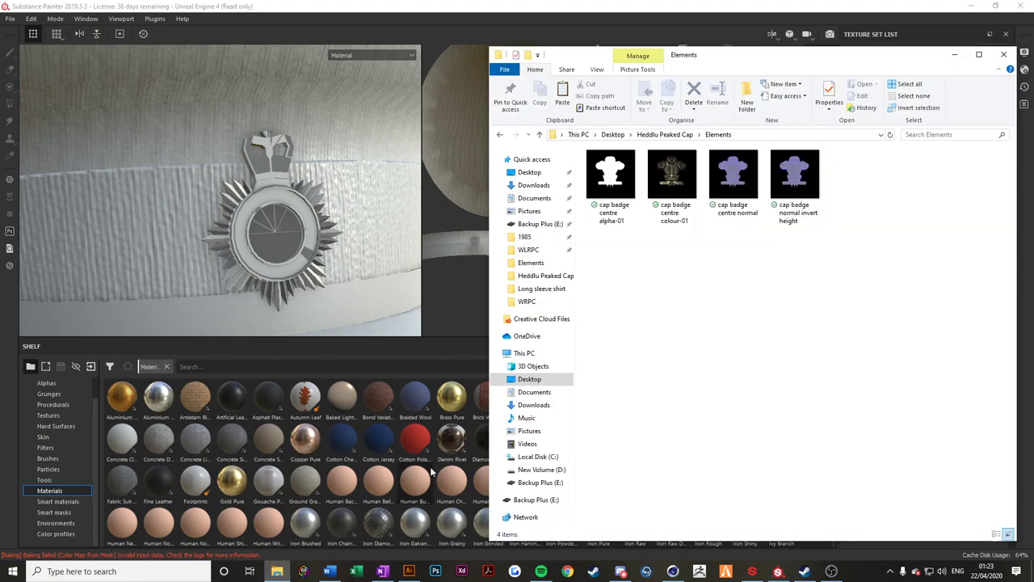
click(500, 135)
click(633, 193)
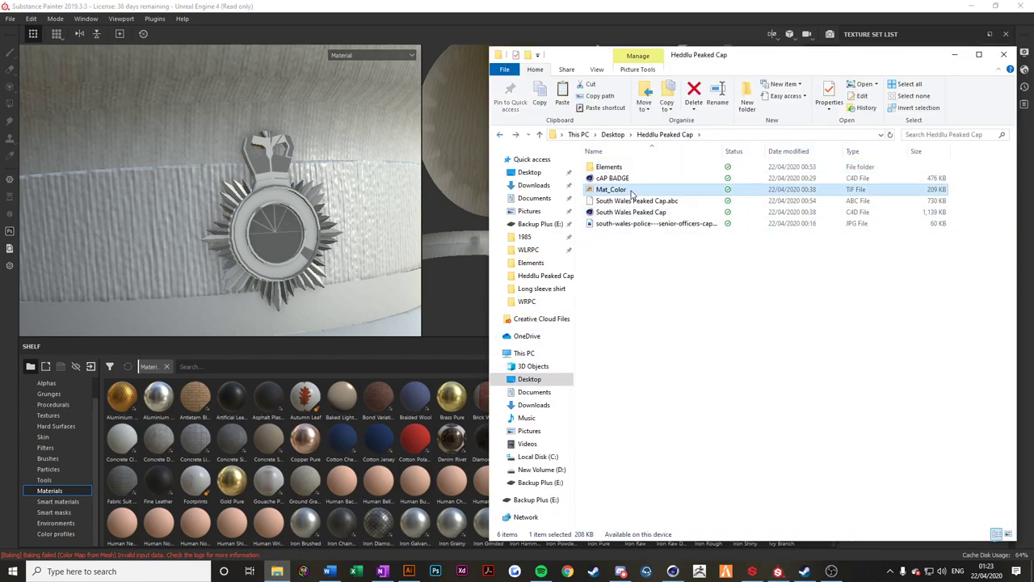
double_click(638, 224)
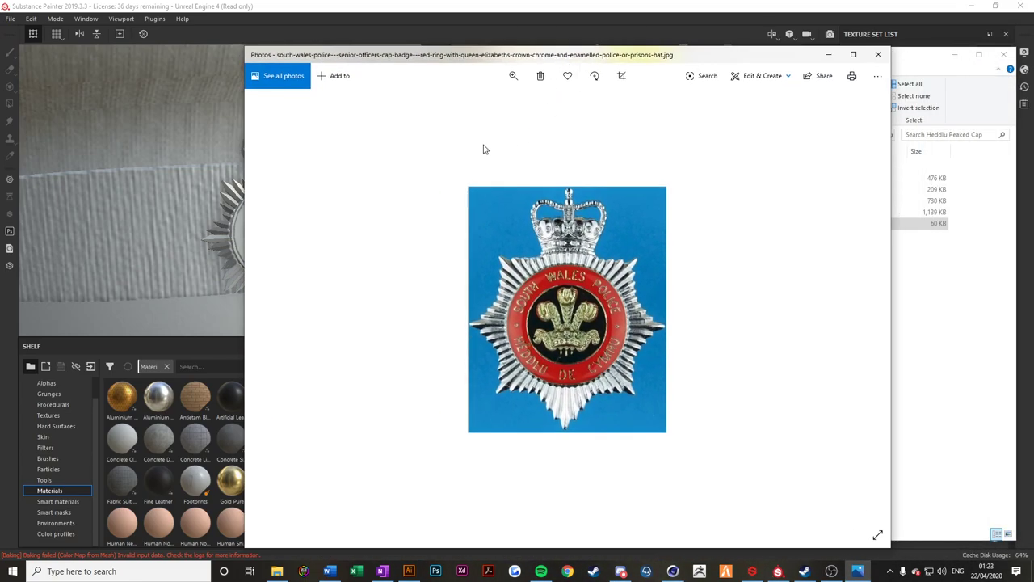
click(831, 55)
click(387, 29)
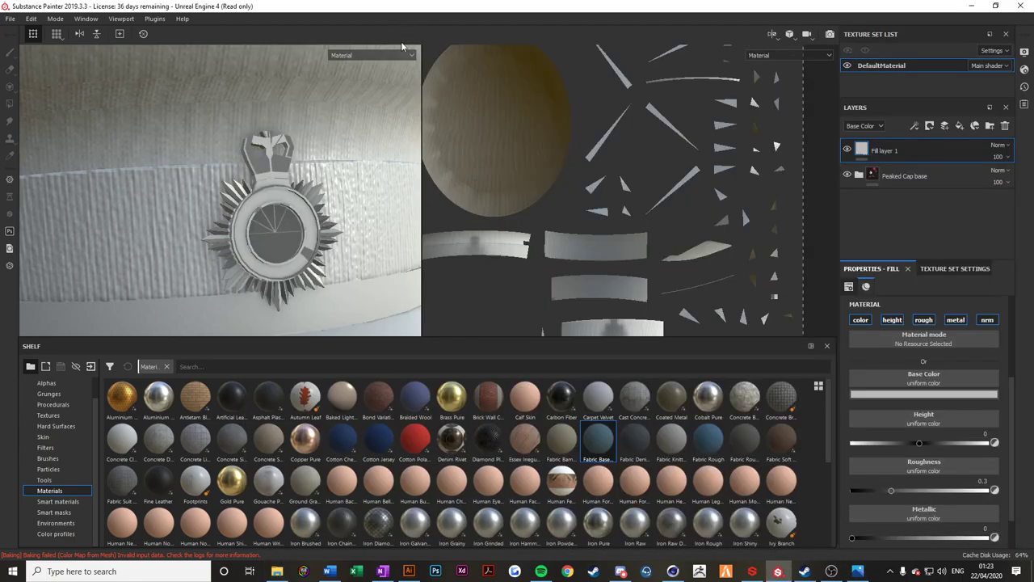
Add the Iron Pure material as a layer above the Peaked Cap base folder and delete Fill layer 1.
scroll(322, 278, up, 2)
scroll(325, 249, down, 2)
mouse_move(353, 235)
alt+mouse_down()
mouse_move(303, 234)
mouse_move(361, 257)
alt+mouse_up()
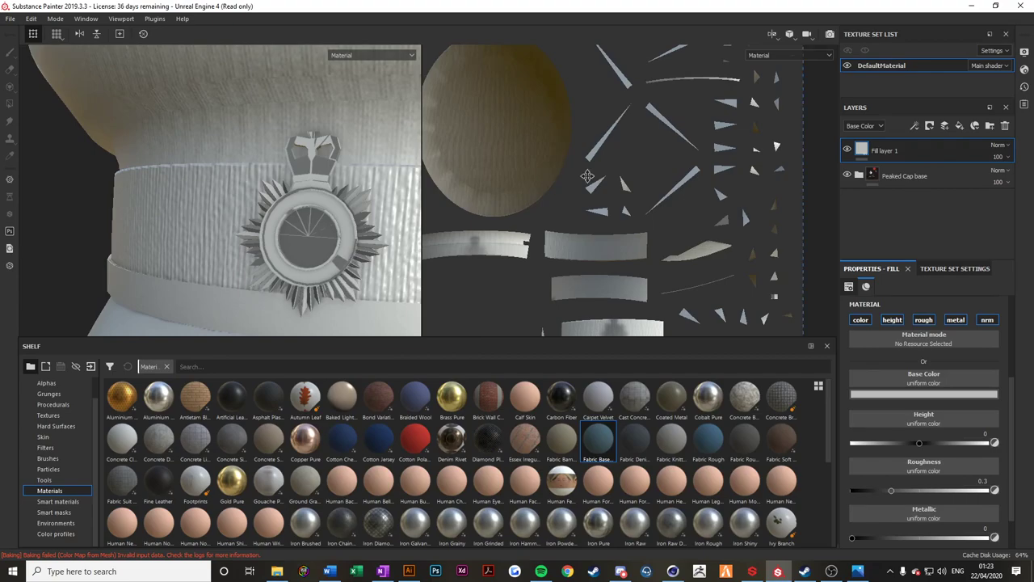
scroll(604, 437, down, 8)
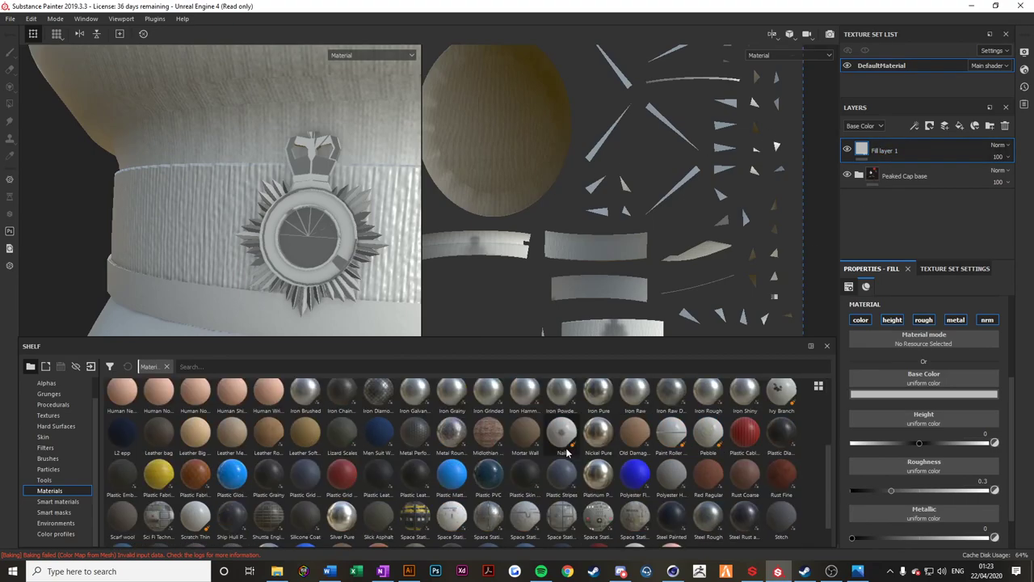
scroll(607, 437, up, 8)
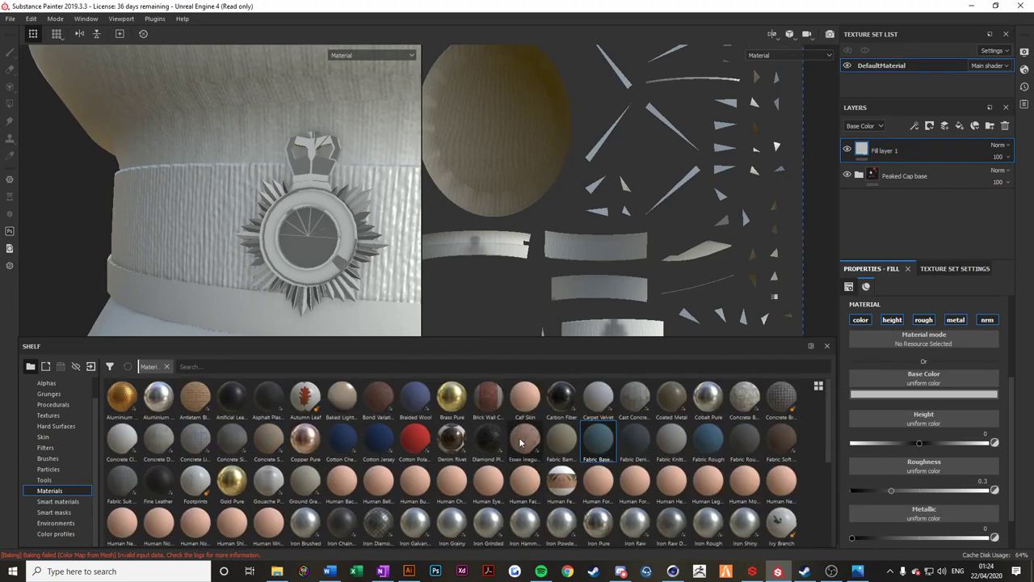
scroll(606, 457, down, 3)
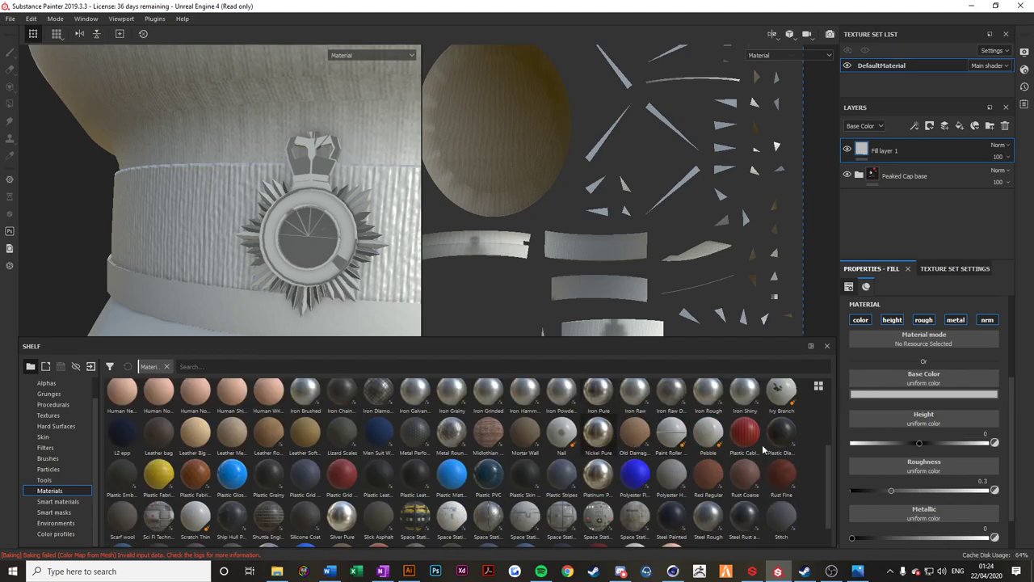
drag(598, 392, 942, 161)
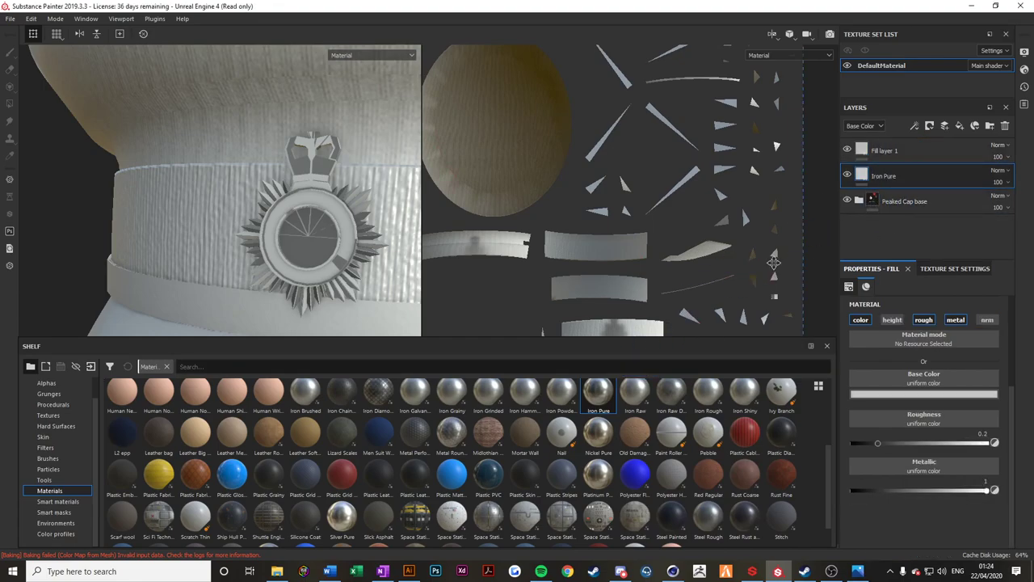
click(918, 151)
key(Delete)
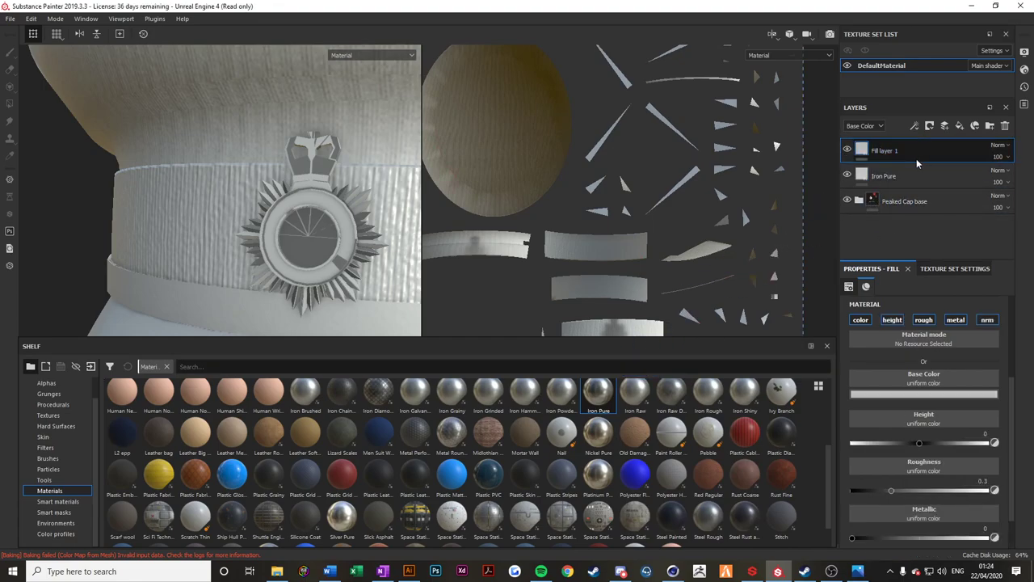
Add a black mask to the Iron Pure layer and polygon-fill the whole cap badge island in the UV view with value 1.
right_click(913, 150)
click(921, 29)
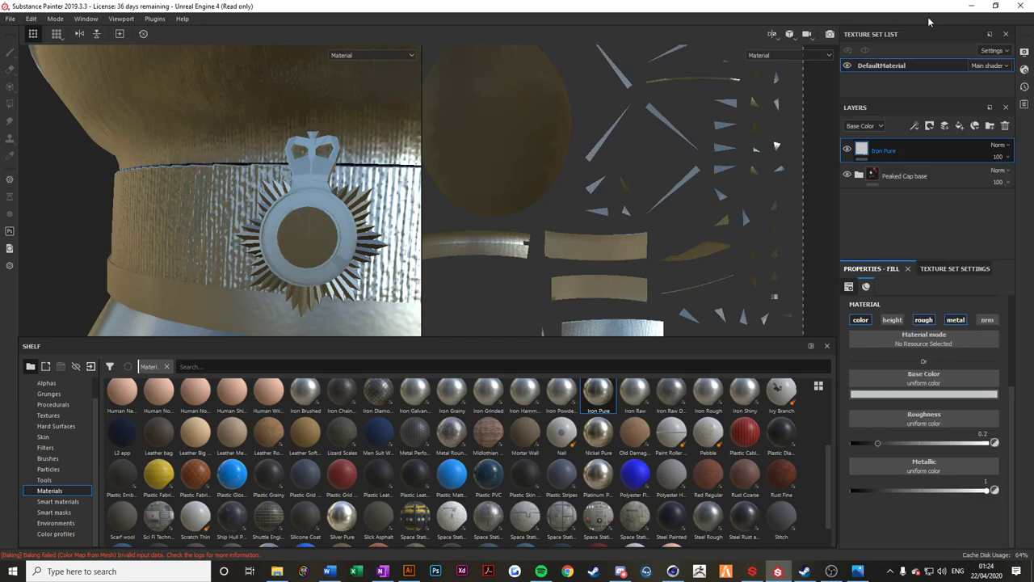
alt+middle_drag(559, 131, 930, 194)
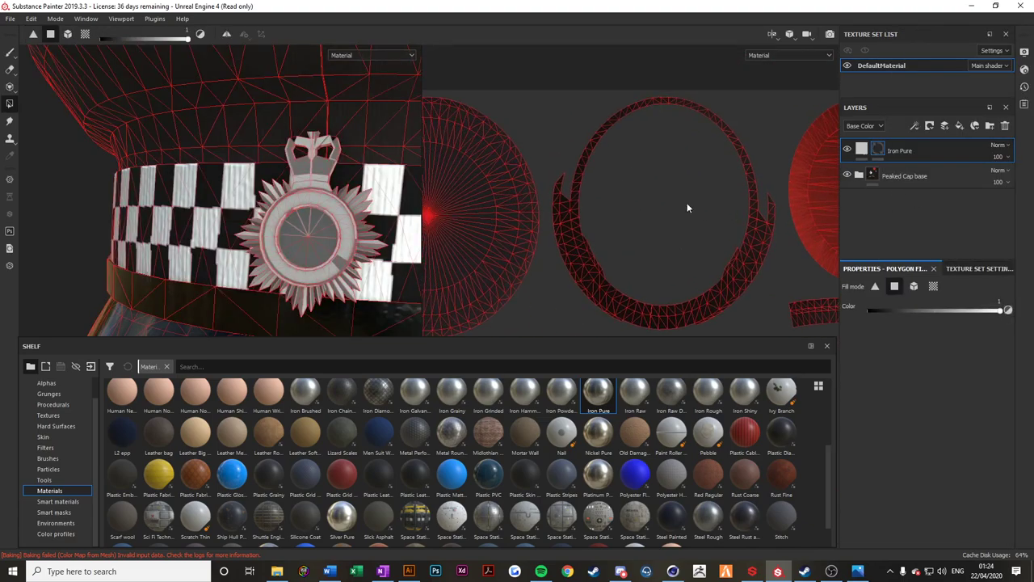
mouse_move(671, 269)
alt+middle_down()
mouse_move(745, 127)
mouse_move(666, 136)
alt+middle_up()
drag(626, 66, 775, 257)
alt+drag(312, 232, 370, 236)
scroll(333, 239, down, 3)
scroll(334, 240, up, 5)
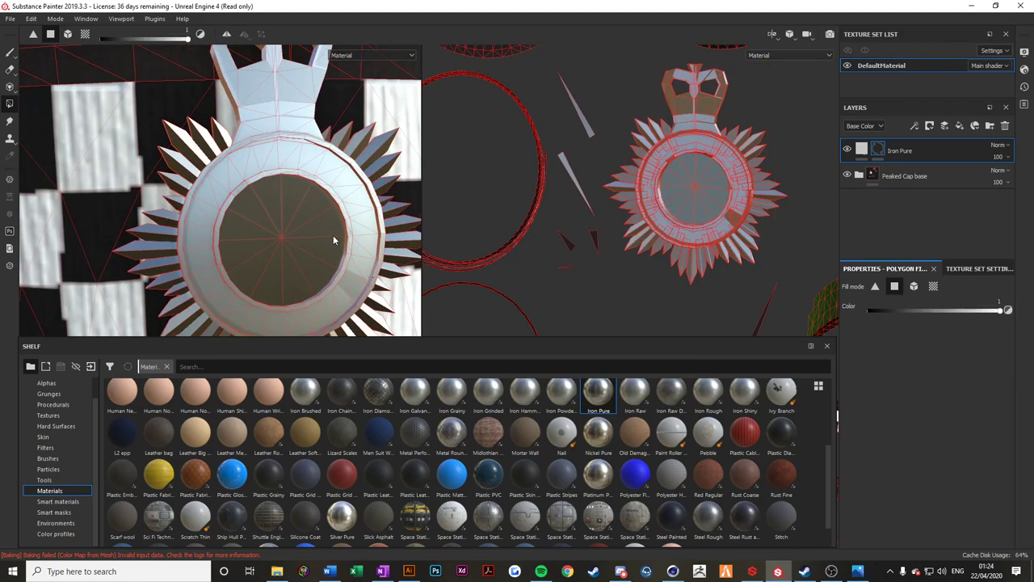
alt+middle_drag(332, 236, 322, 180)
alt+drag(321, 180, 265, 199)
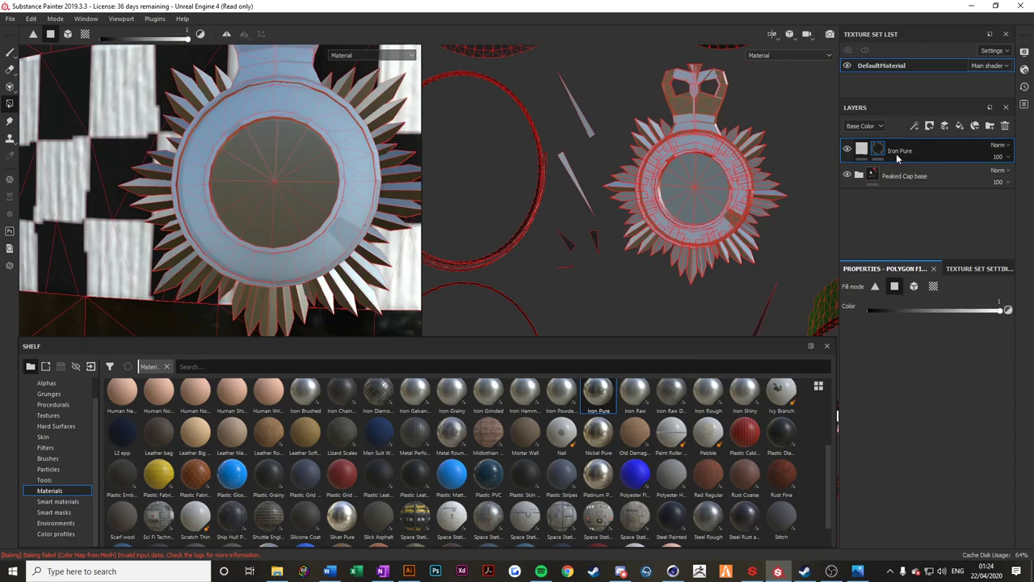
Set the Iron Pure layer's roughness to 0 and compare the badge with the reference photo.
click(862, 149)
drag(879, 441, 849, 444)
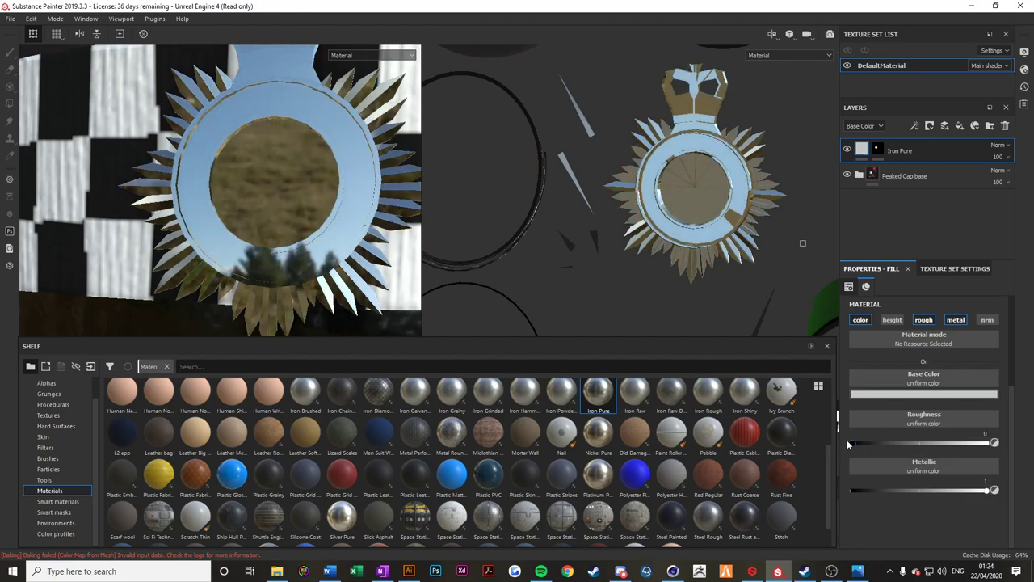
click(858, 572)
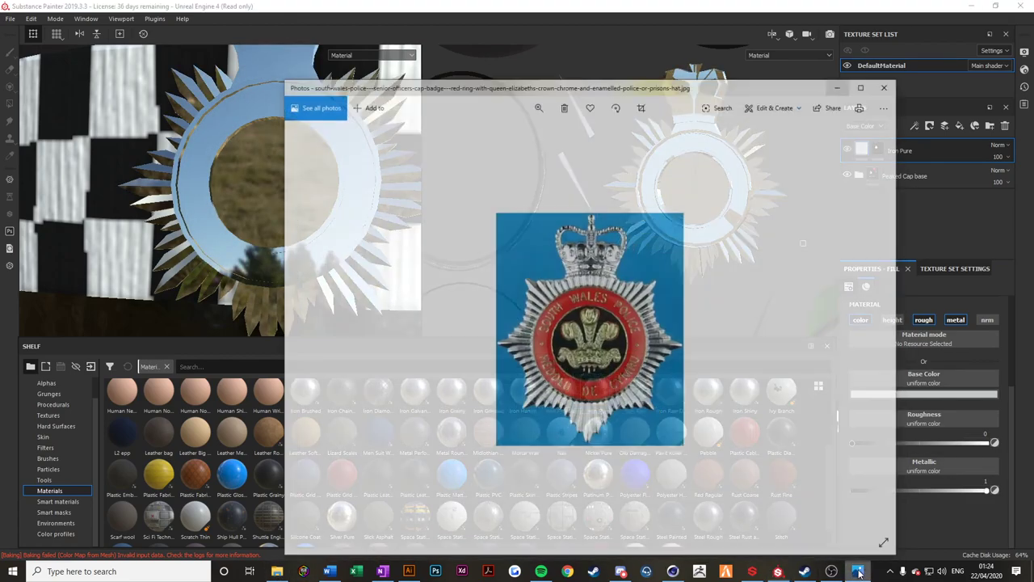
click(858, 571)
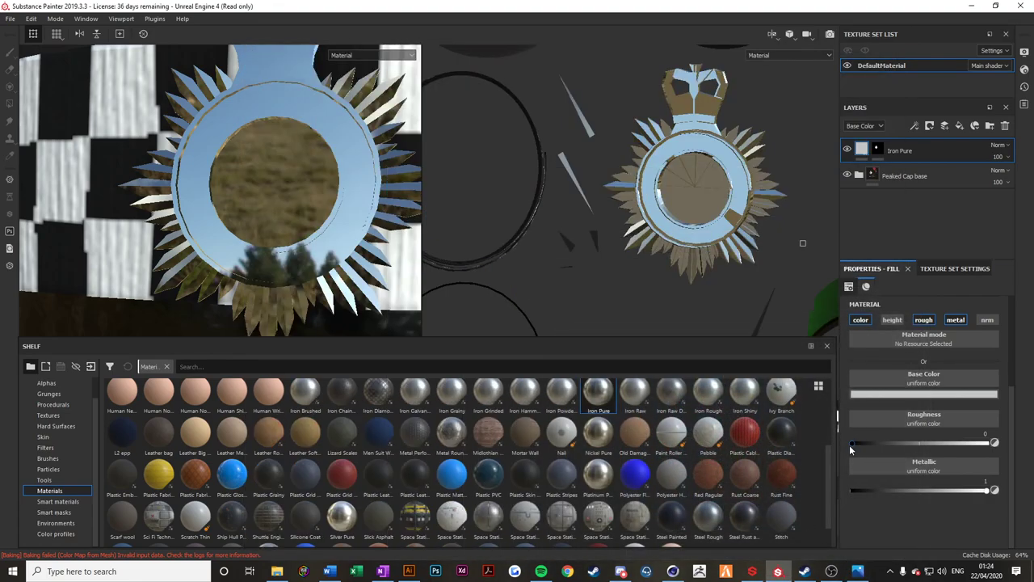
Set the Iron Pure layer's roughness to about 0.03 while keeping it fully metallic, and compare the badge with the reference photo.
key(ctrl+z)
drag(993, 490, 858, 497)
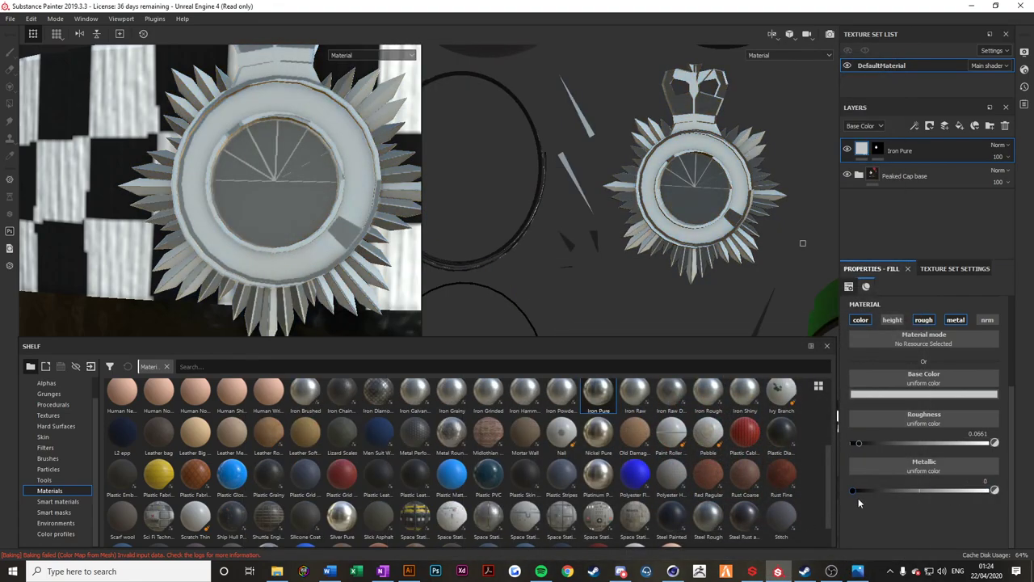
key(ctrl+z)
drag(858, 442, 855, 442)
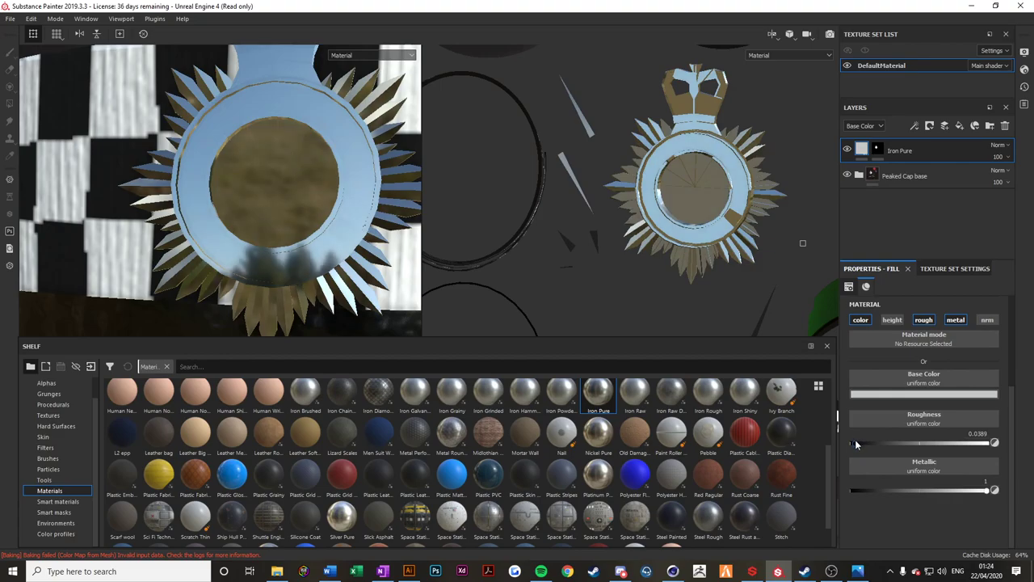
click(858, 571)
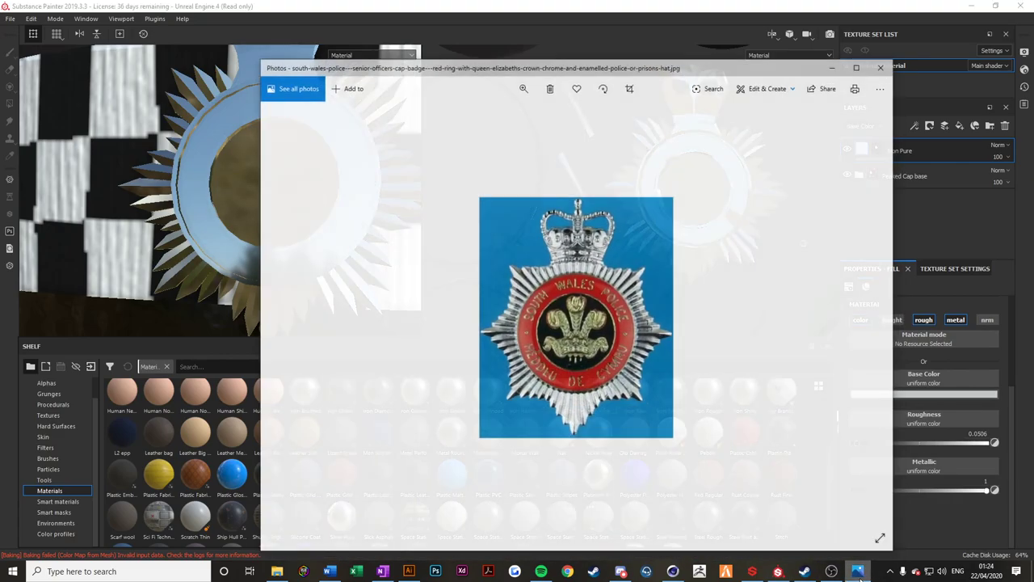
click(858, 572)
Examine the metallic badge on the cap and frame its whole island in the UV view.
scroll(325, 187, down, 6)
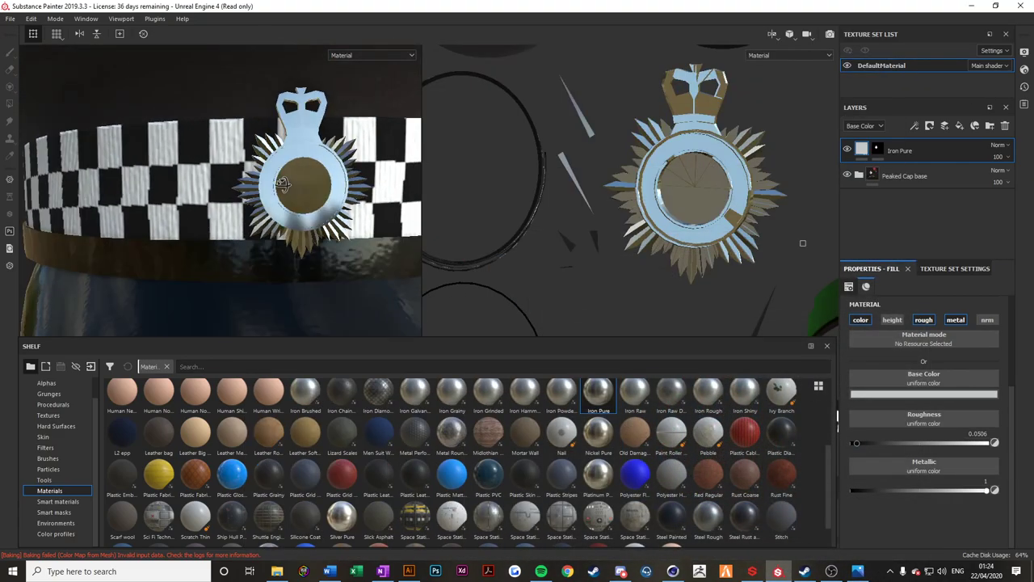
alt+drag(325, 189, 253, 216)
scroll(253, 208, down, 4)
scroll(230, 208, up, 8)
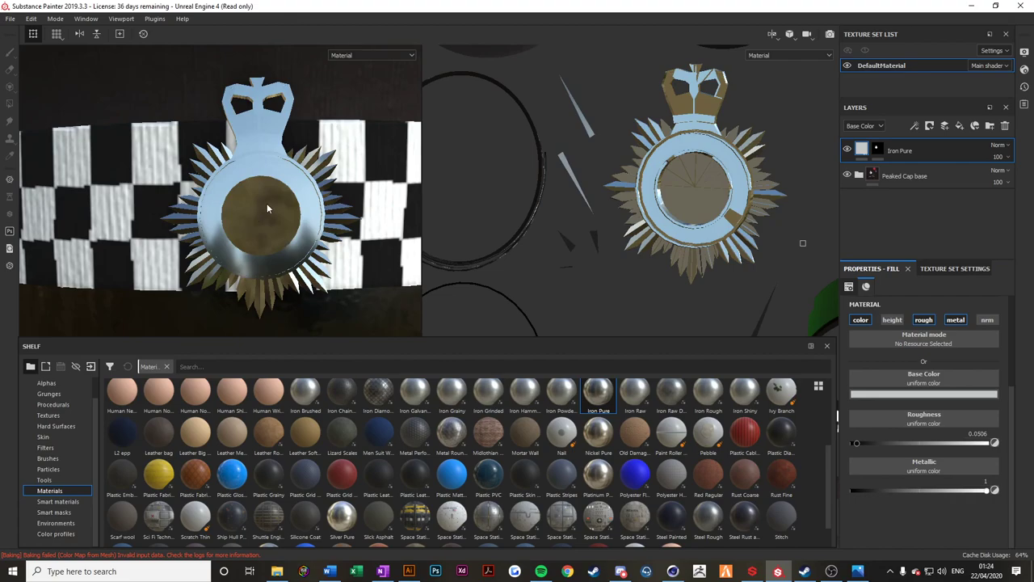
scroll(786, 130, up, 3)
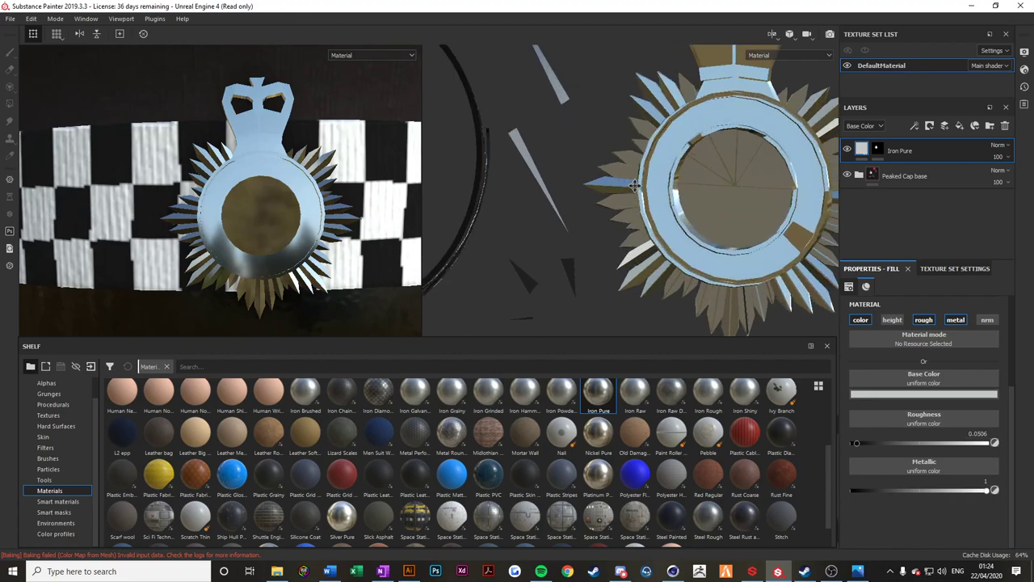
scroll(776, 133, down, 5)
scroll(728, 139, up, 4)
scroll(666, 223, down, 2)
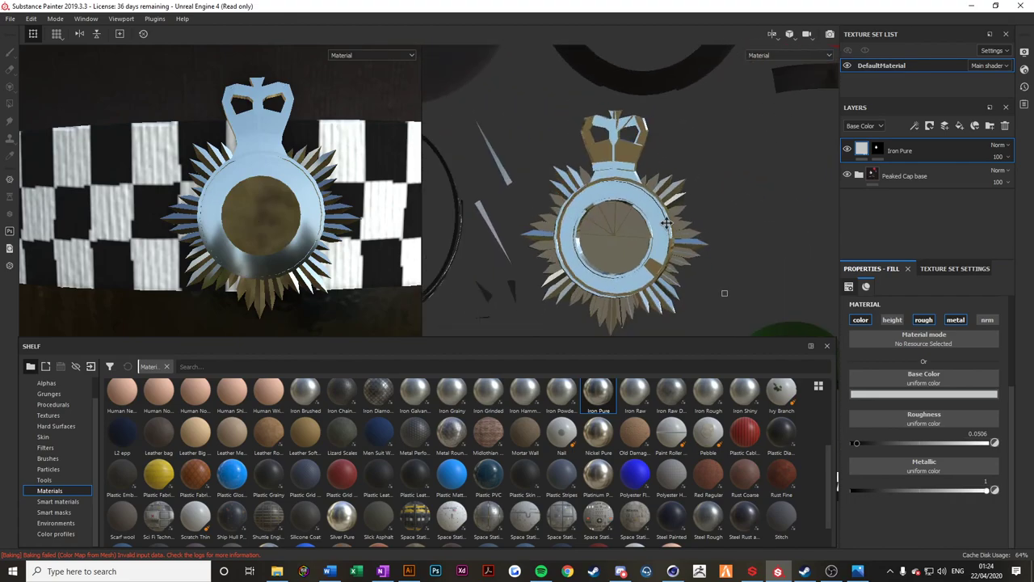
scroll(715, 201, up, 2)
scroll(692, 182, down, 4)
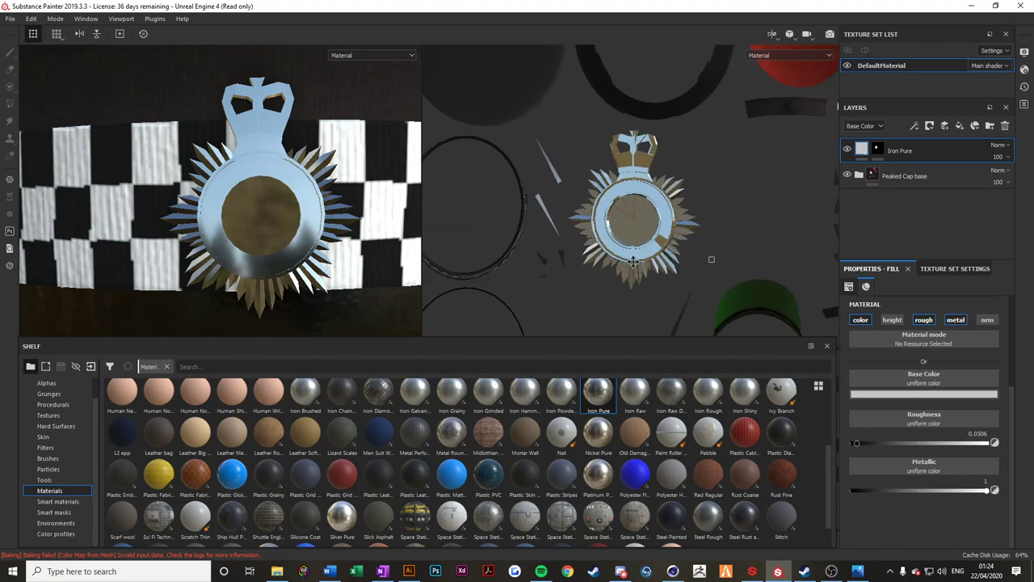
scroll(627, 266, up, 2)
scroll(652, 136, up, 1)
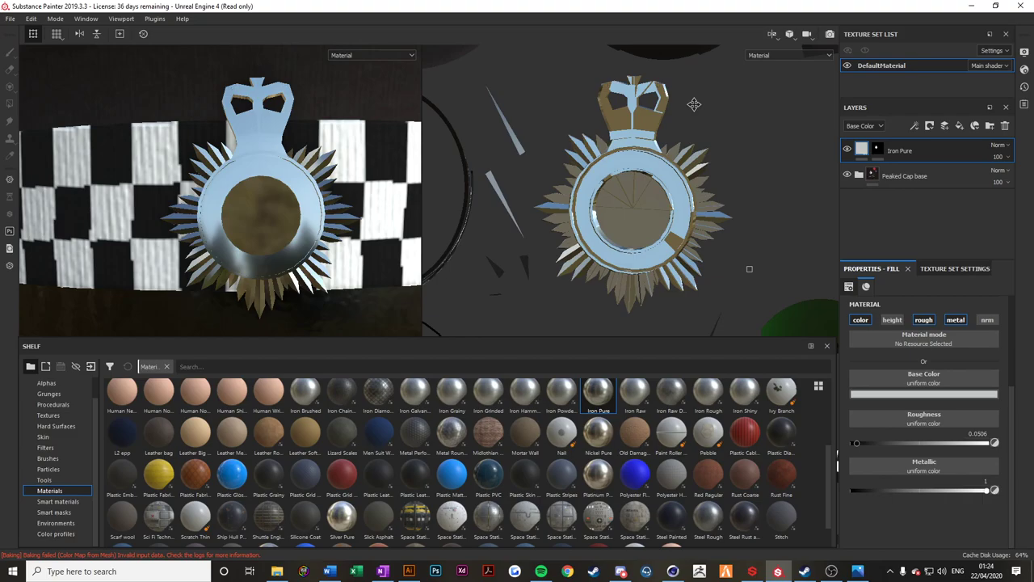
click(409, 571)
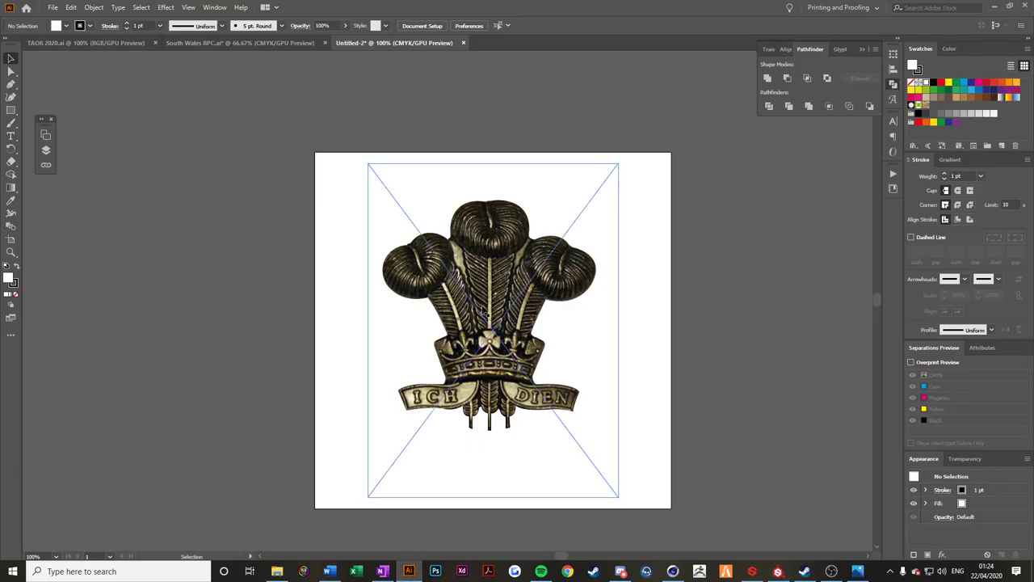
key(ctrl+n)
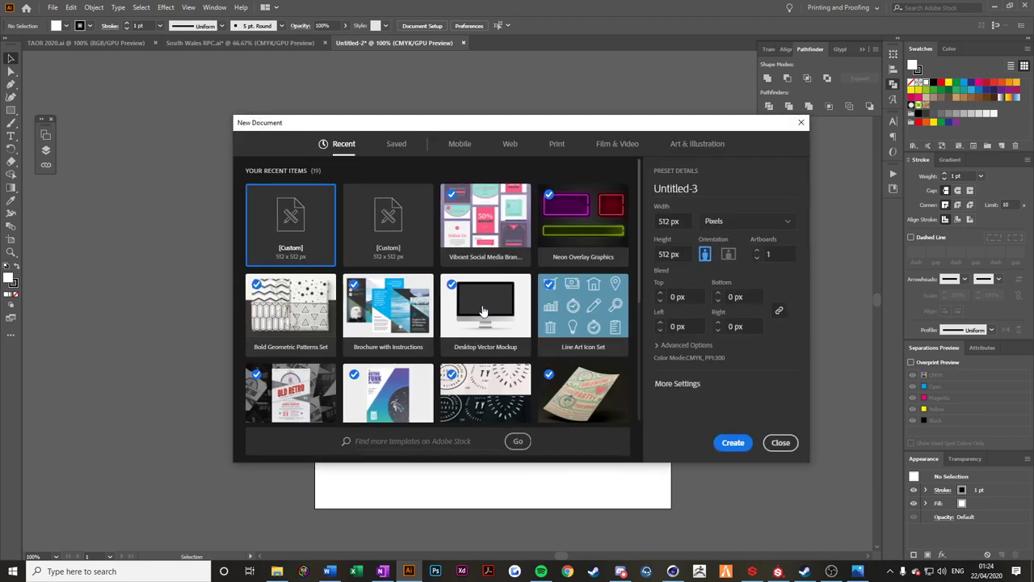
click(782, 443)
key(ctrl+v)
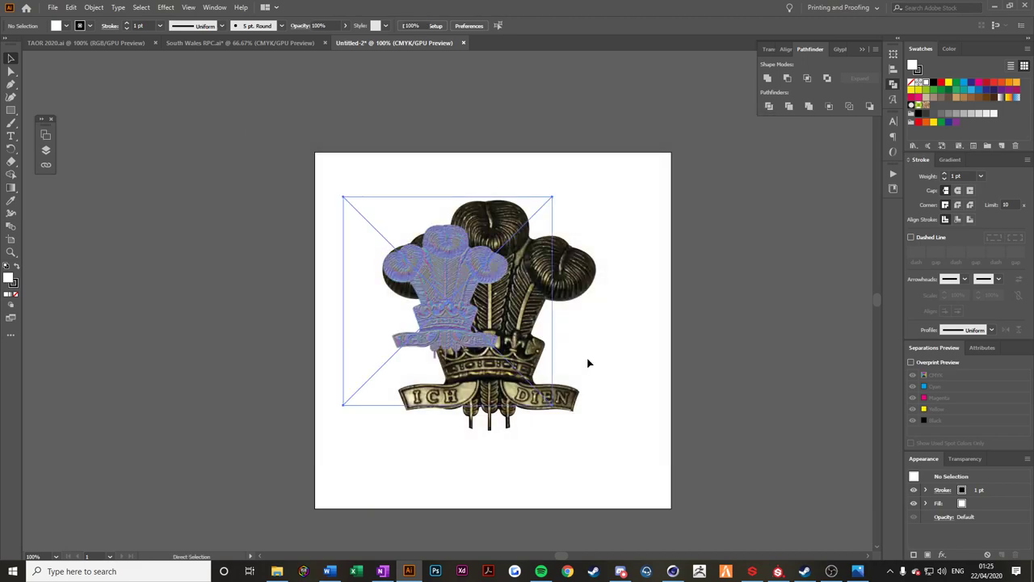
key(Delete)
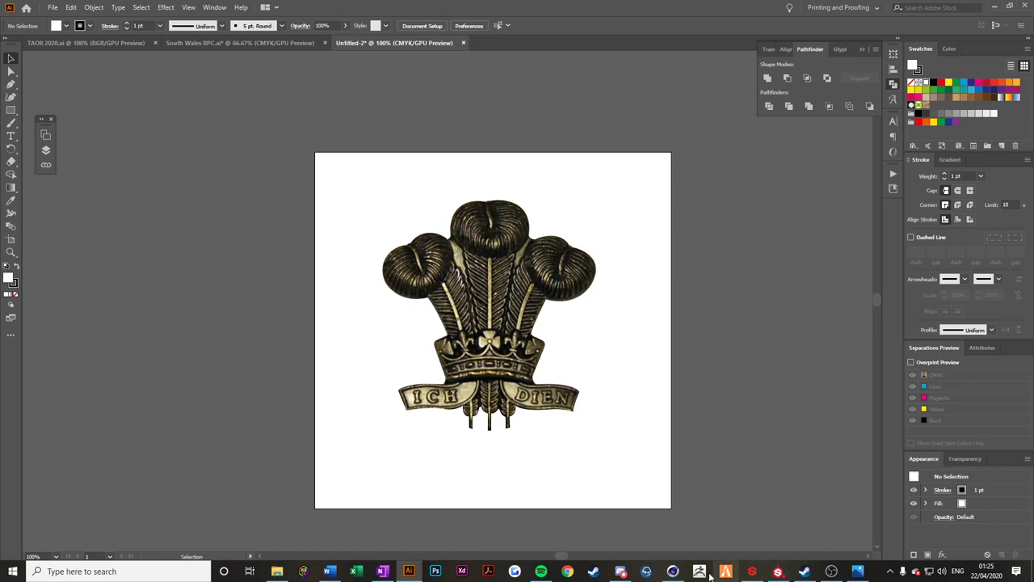
click(778, 572)
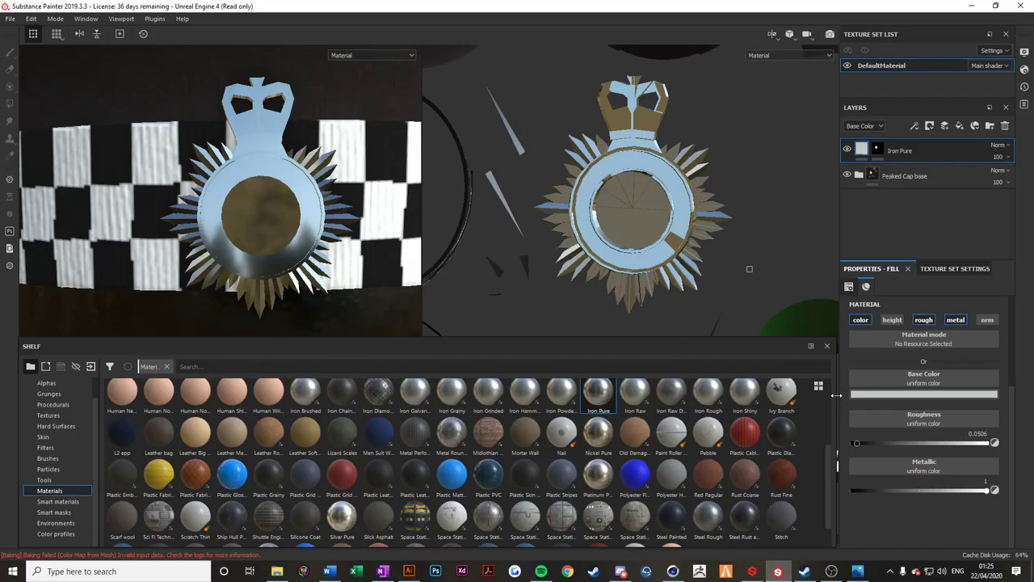
Capture a screenshot of the badge's UV view and paste it into the Untitled-2 document in Illustrator.
key(Print)
click(409, 571)
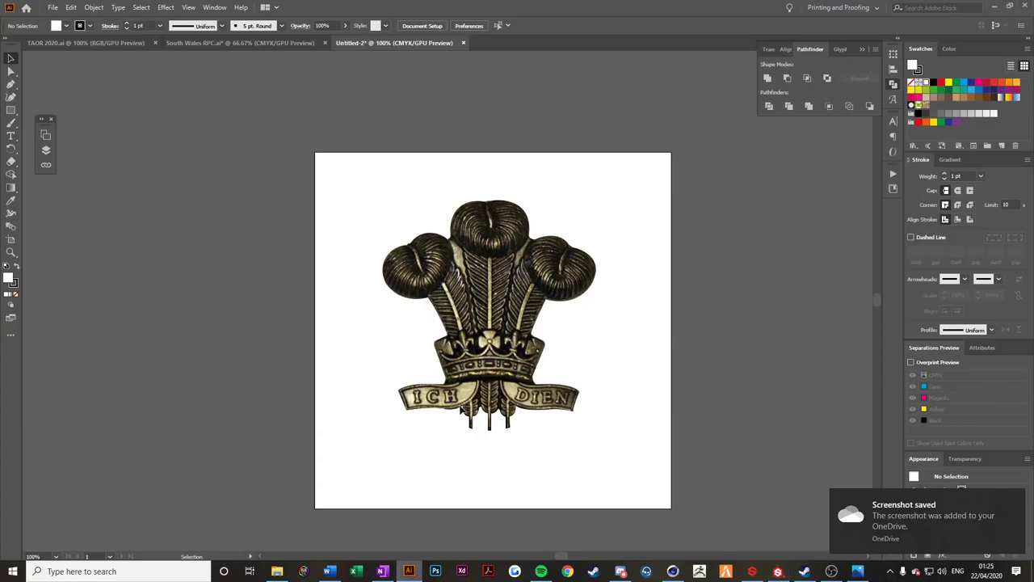
key(ctrl+v)
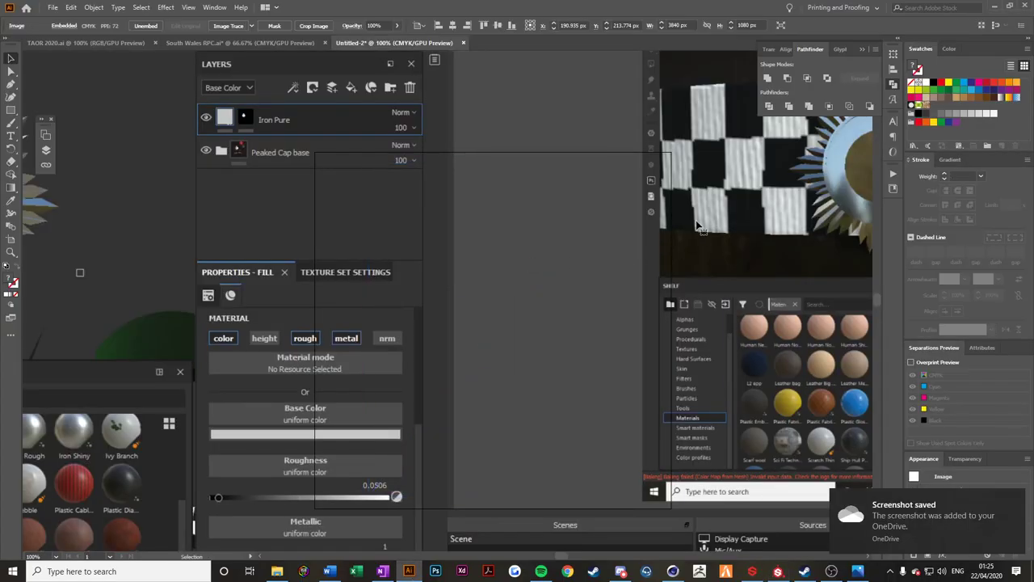
mouse_move(782, 214)
mouse_down()
mouse_move(783, 171)
mouse_move(782, 227)
mouse_move(602, 255)
mouse_move(575, 292)
mouse_up()
key(ctrl+equal)
key(ctrl+equal)
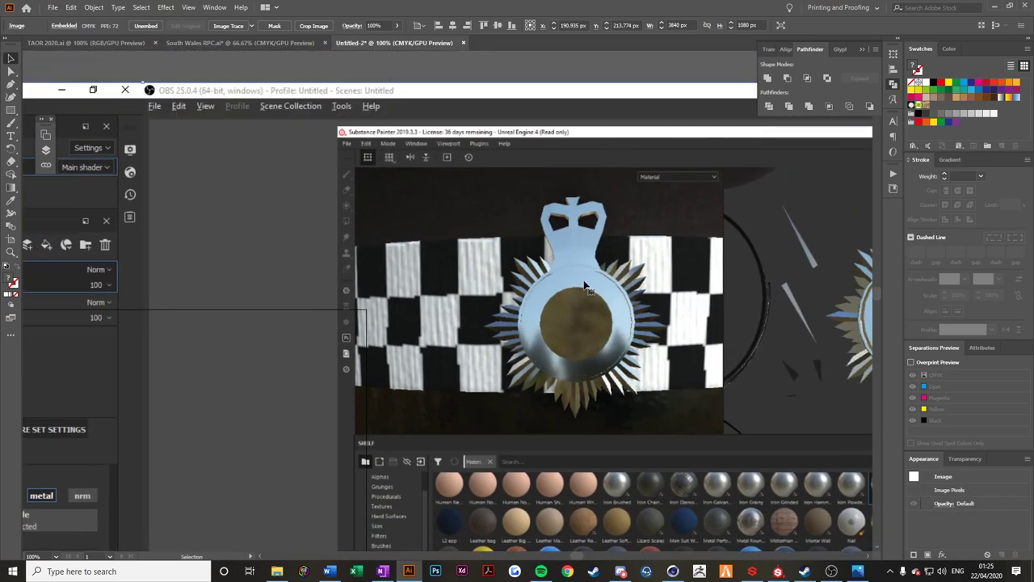
key(ctrl+minus)
key(ctrl+minus)
key(ctrl+minus)
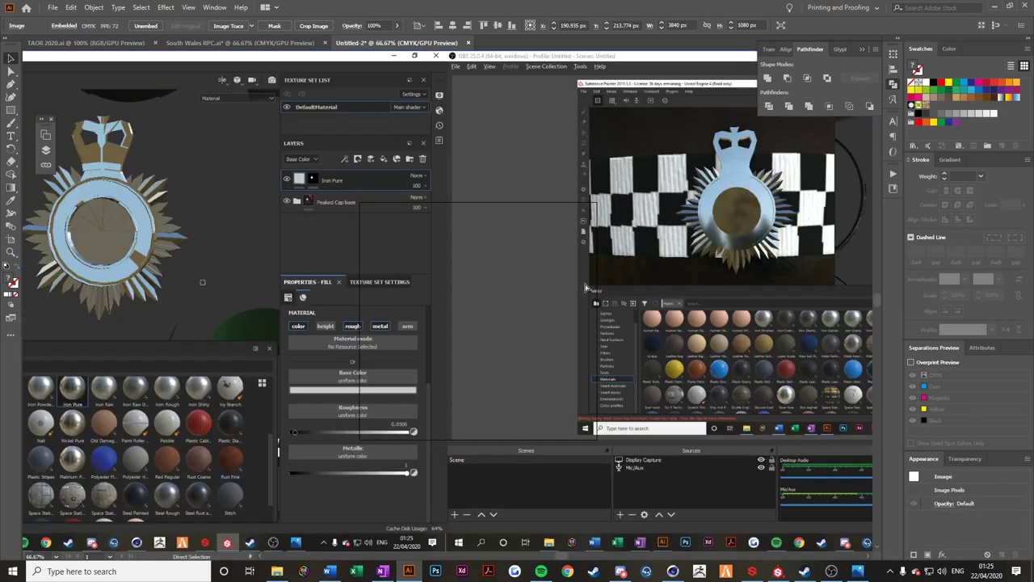
drag(727, 243, 749, 352)
ctrl+drag(459, 246, 582, 282)
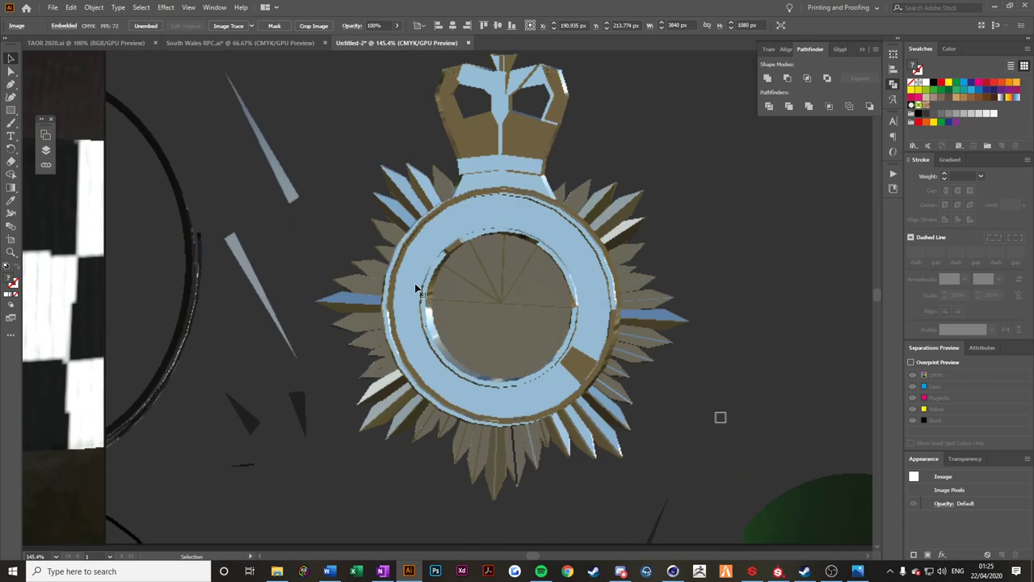
In South Wales RPC.ai, move the crest photo aside, then ungroup the police logo and delete its central feathers emblem.
click(198, 43)
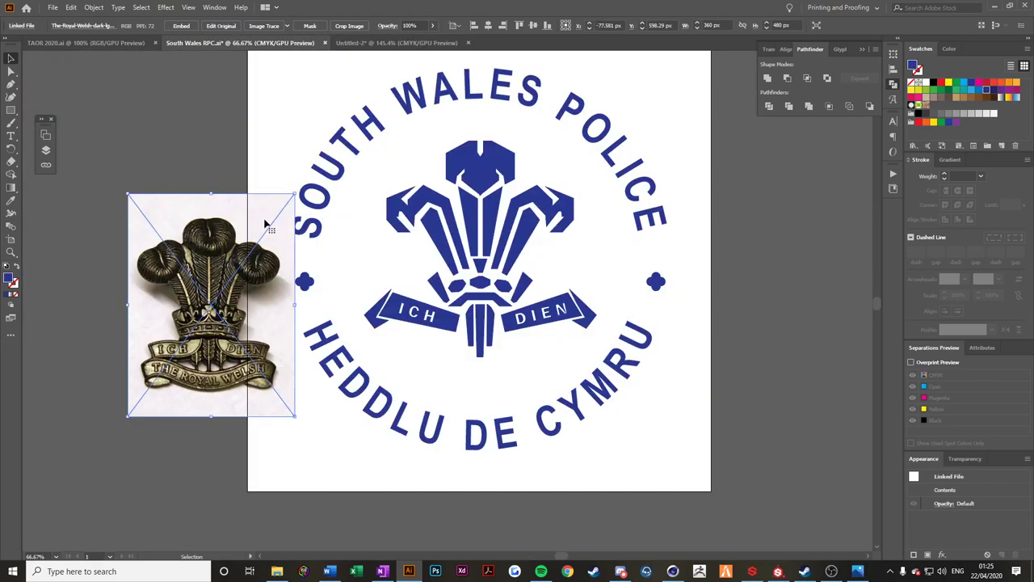
drag(265, 223, 124, 211)
click(469, 209)
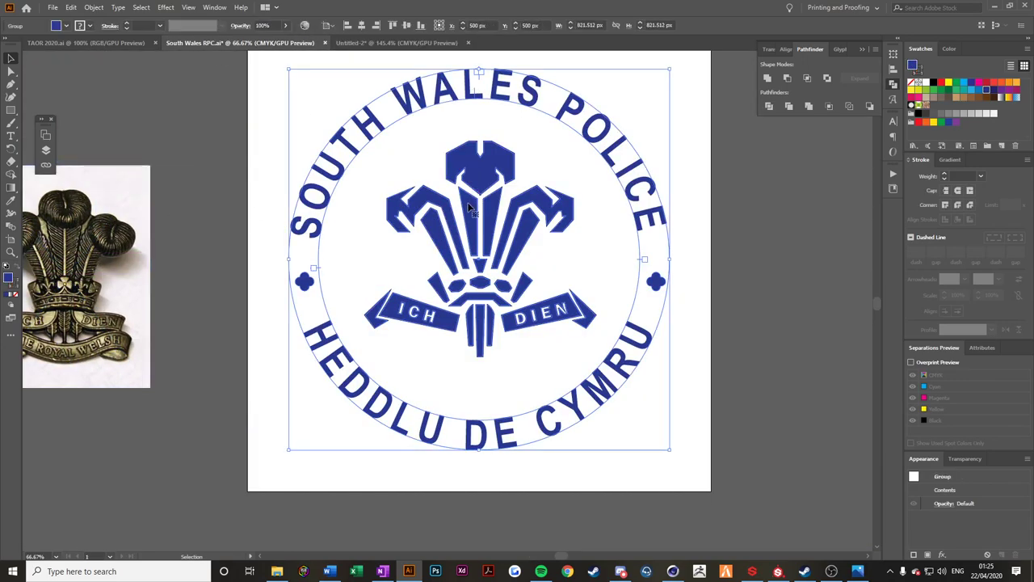
right_click(524, 185)
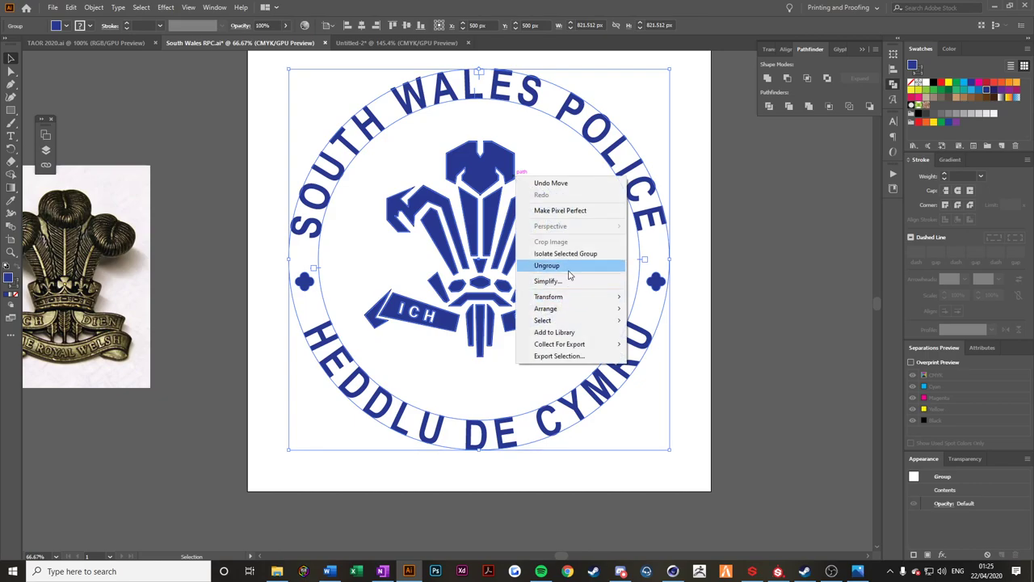
click(570, 264)
click(584, 245)
click(505, 229)
key(Delete)
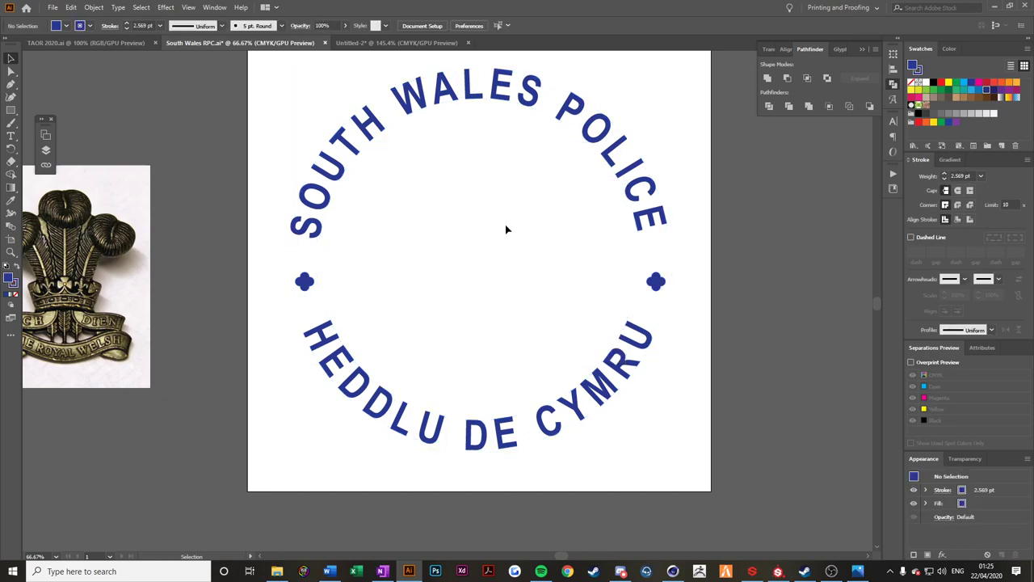
Compare the logo's circular lettering with the South Wales Police cap badge photo.
drag(294, 70, 674, 464)
click(748, 346)
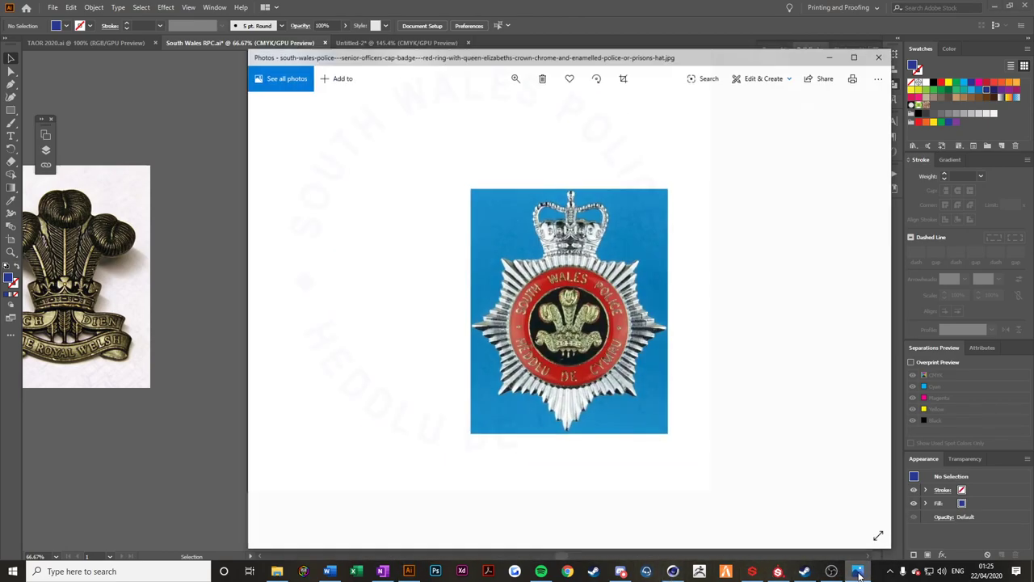
click(858, 571)
click(858, 571)
click(859, 572)
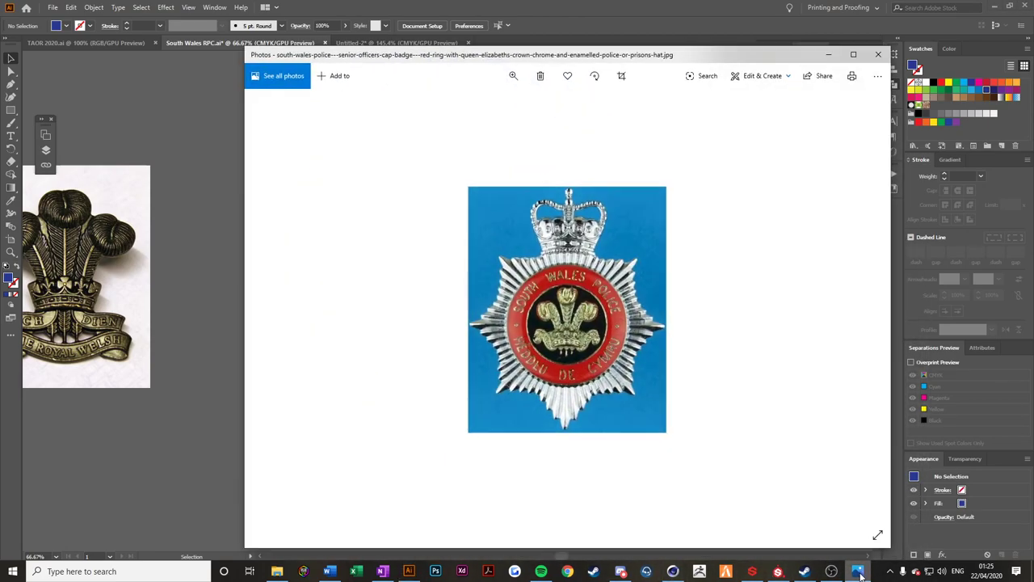
click(859, 572)
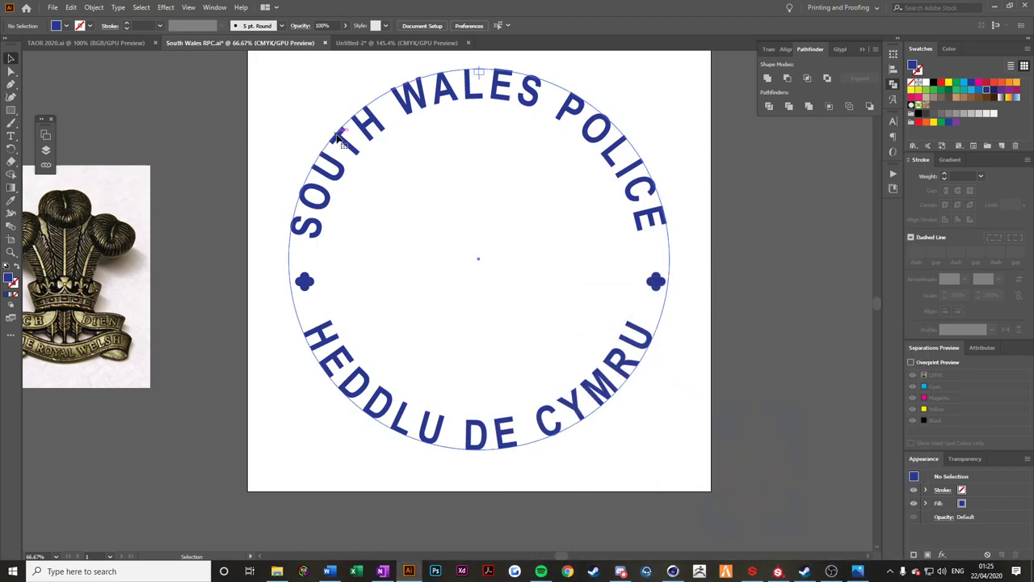
Convert the curved SOUTH WALES POLICE and HEDDLU DE CYMRU texts to outlines.
drag(252, 81, 700, 489)
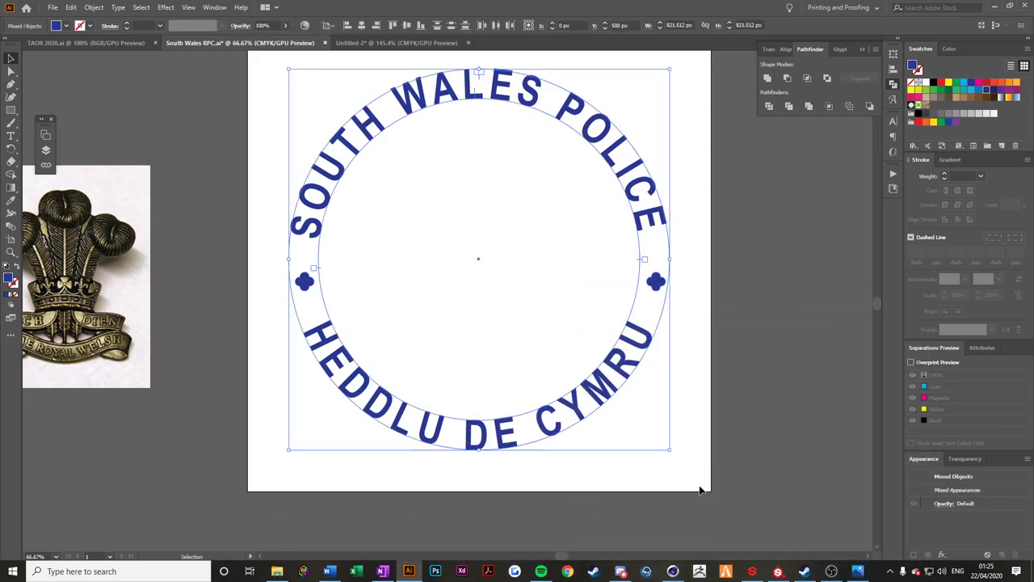
click(388, 233)
right_click(356, 151)
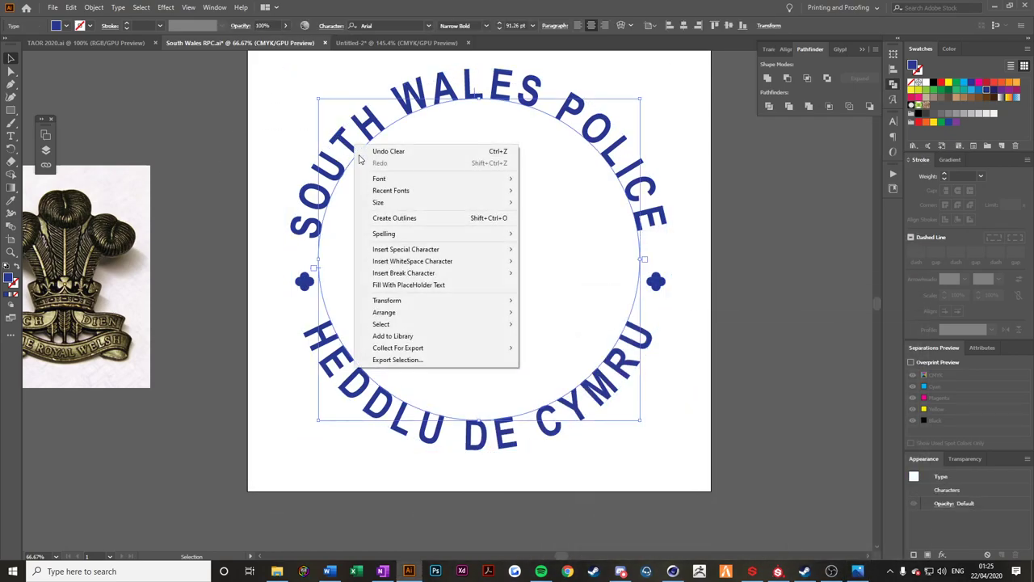
click(408, 218)
right_click(327, 147)
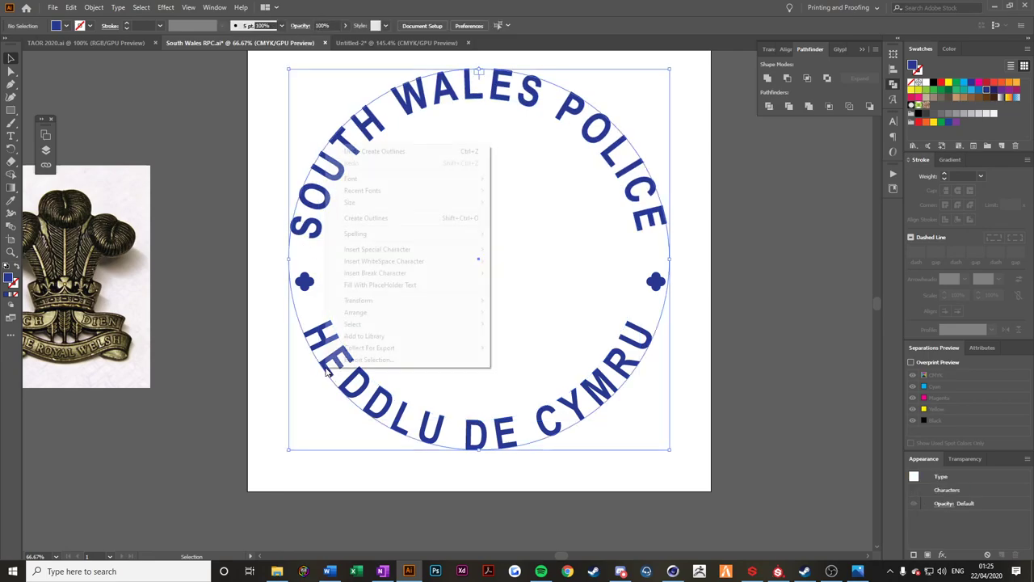
click(366, 219)
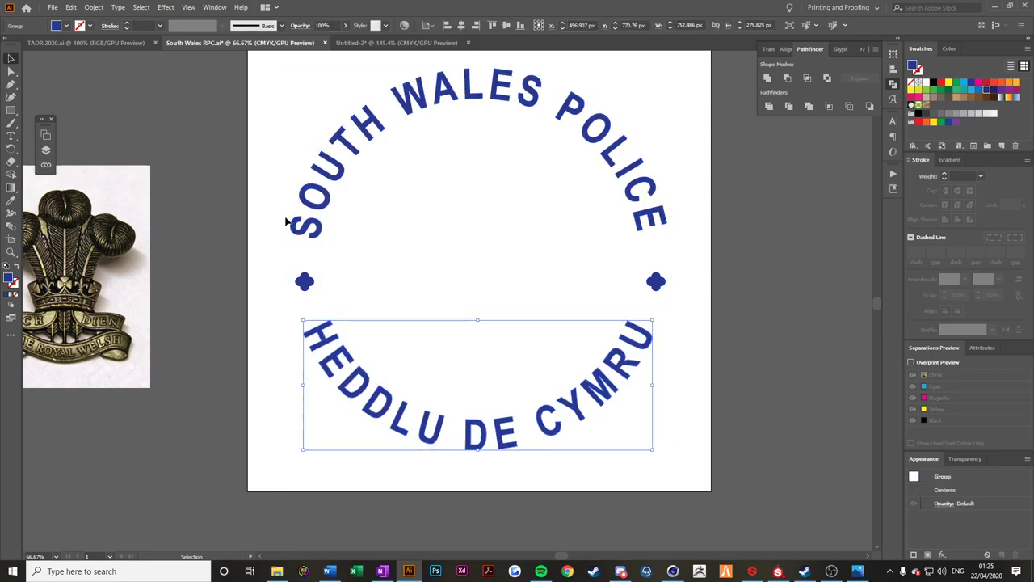
Copy the outlined lettering and its two side symbols into Untitled-2 over the badge screenshot.
click(249, 93)
drag(249, 75, 752, 486)
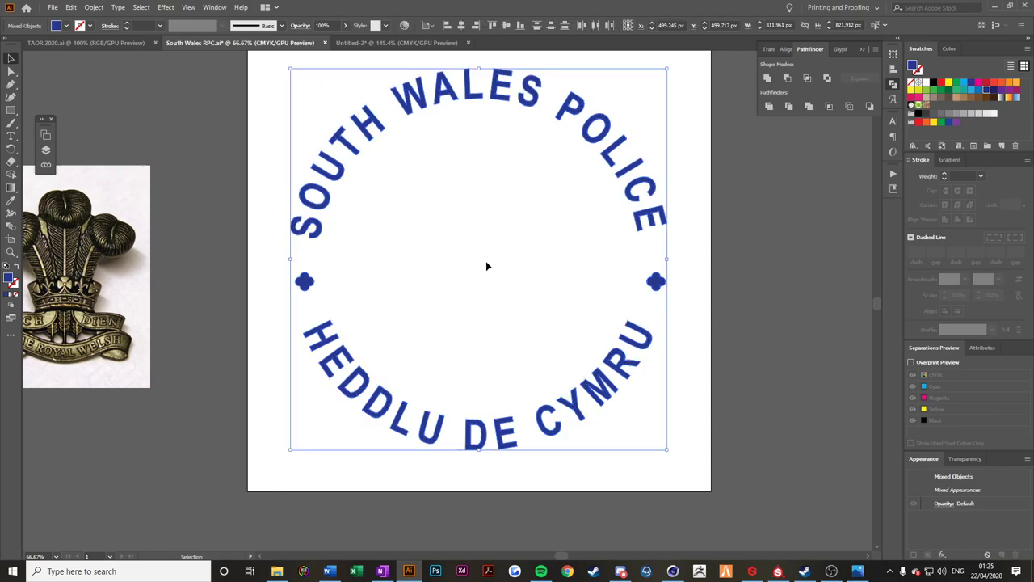
key(ctrl+c)
click(396, 43)
key(ctrl+v)
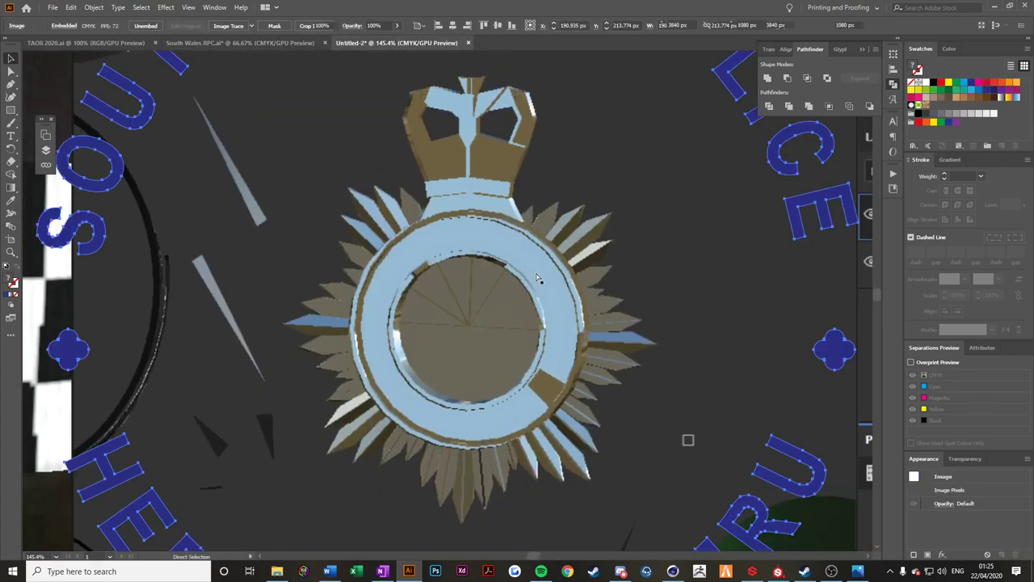
key(ctrl+minus)
key(ctrl+minus)
key(ctrl+minus)
key(ctrl+minus)
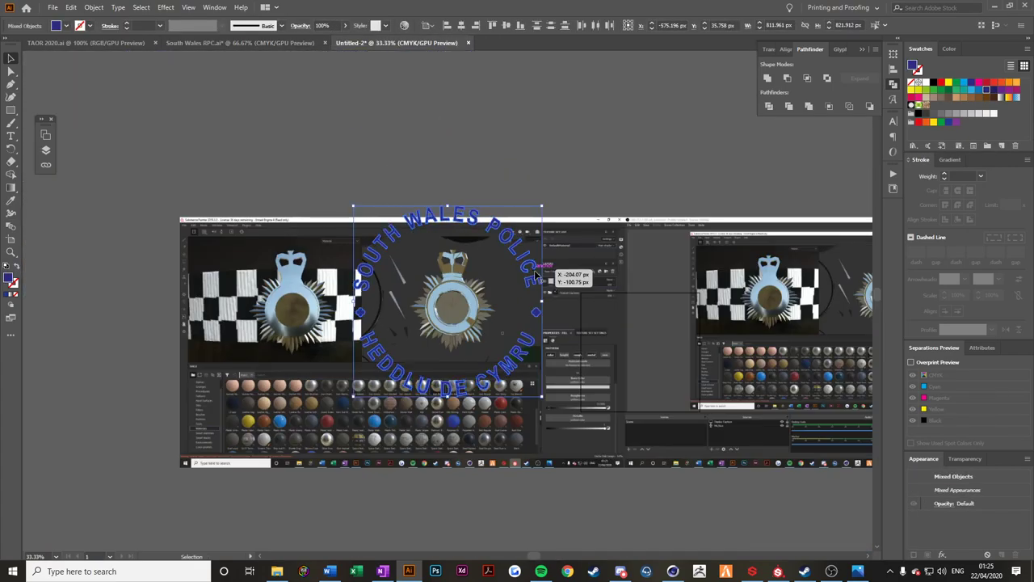
Scale the circular lettering proportionally to about 192 px wide so it fits the badge's ring in the UV screenshot.
alt+shift+drag(541, 206, 469, 274)
scroll(441, 339, up, 4)
scroll(449, 337, down, 5)
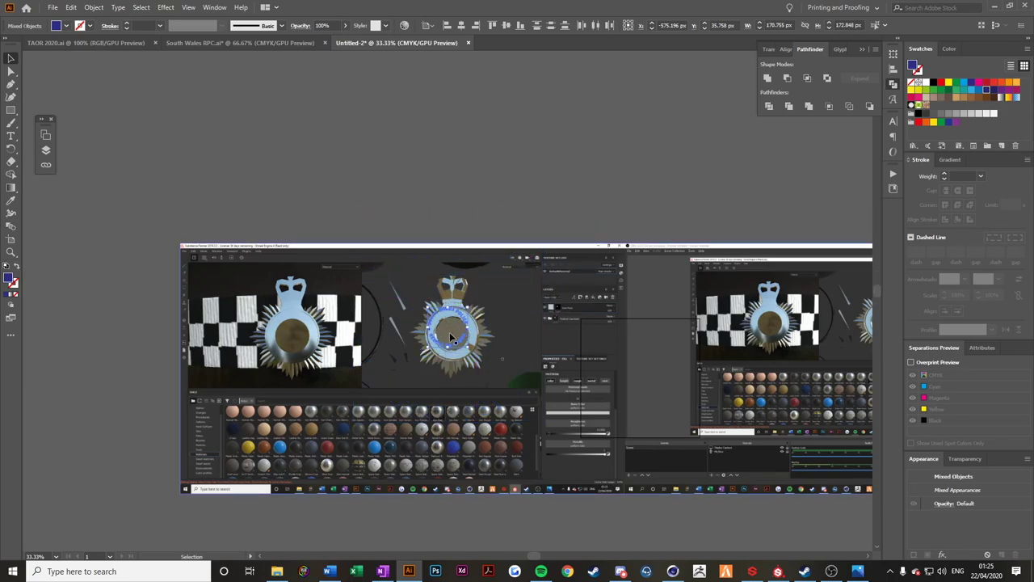
alt+scroll(448, 336, up, 6)
drag(480, 129, 536, 122)
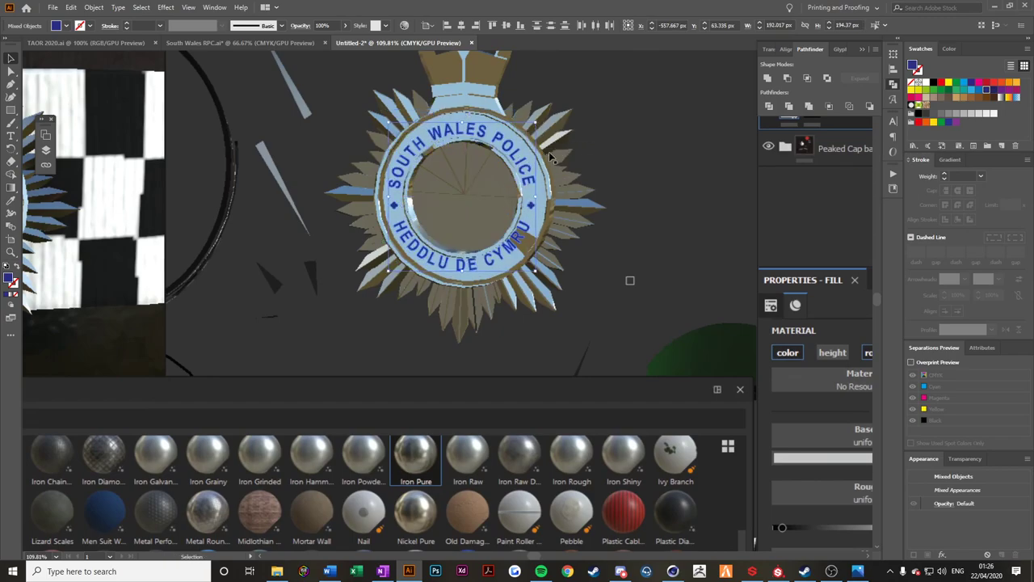
Nudge the circular lettering into the centre of the badge ring and enlarge it proportionally to about 205 px wide.
key(Right)
key(Right)
key(Down)
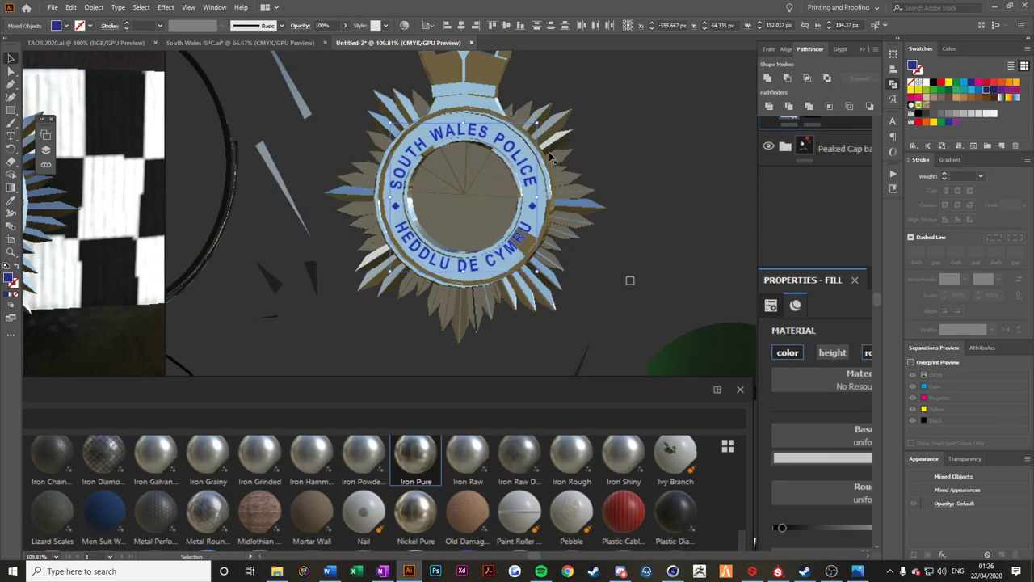
alt+shift+drag(538, 122, 542, 118)
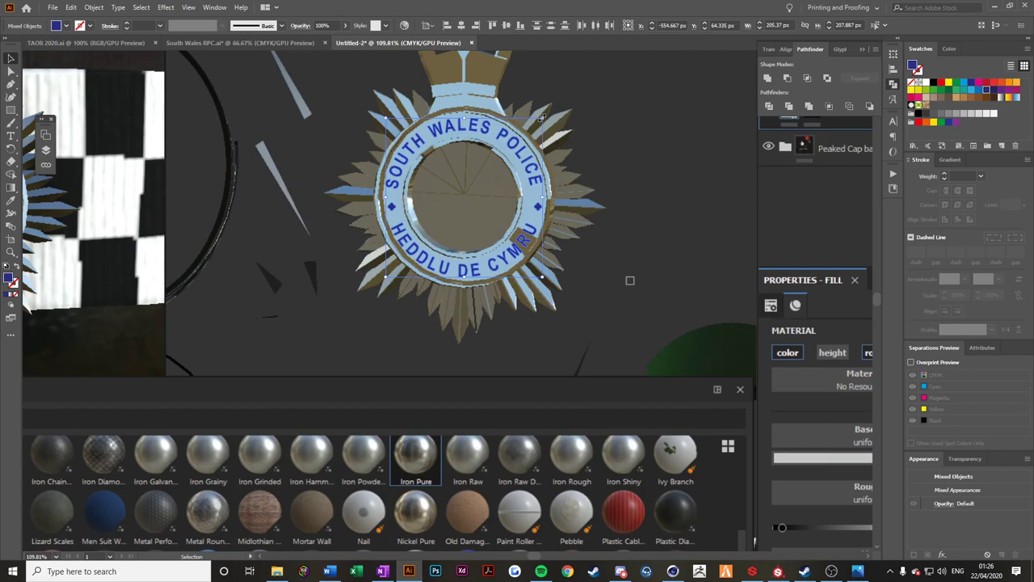
Check the South Wales Police cap badge photo and the other open documents for the centre emblem.
click(241, 43)
click(858, 571)
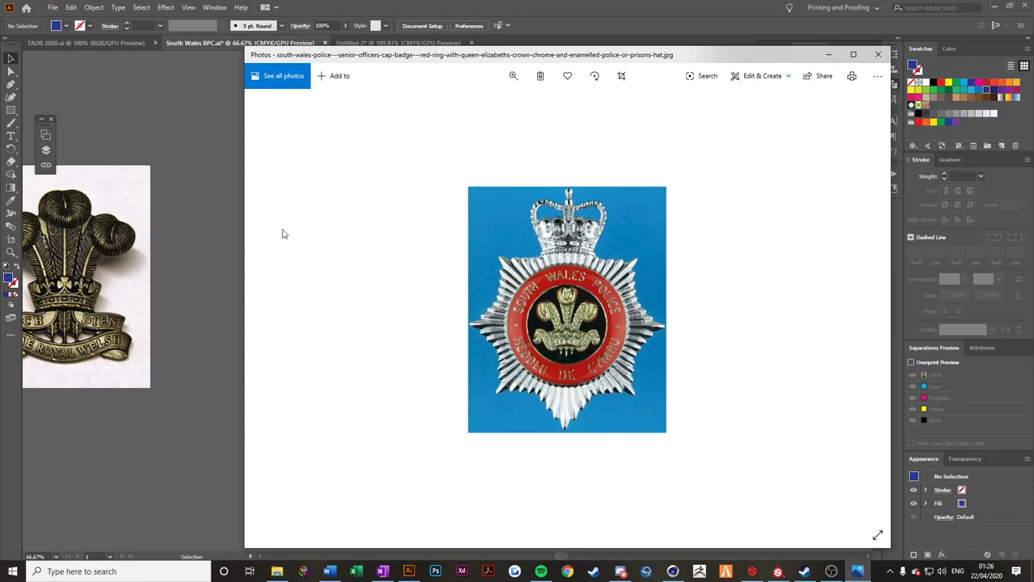
click(153, 82)
click(110, 43)
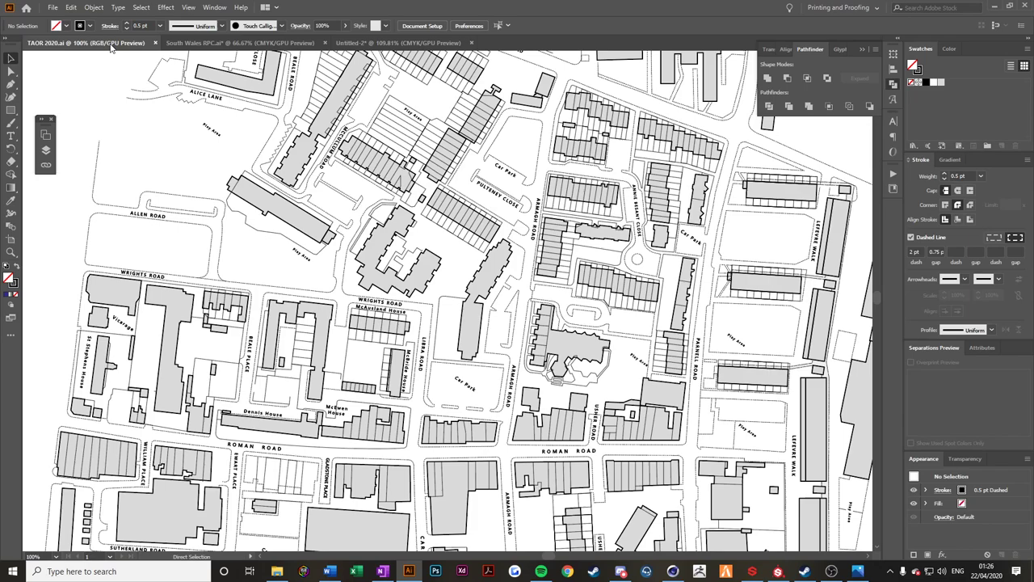
click(236, 42)
click(364, 43)
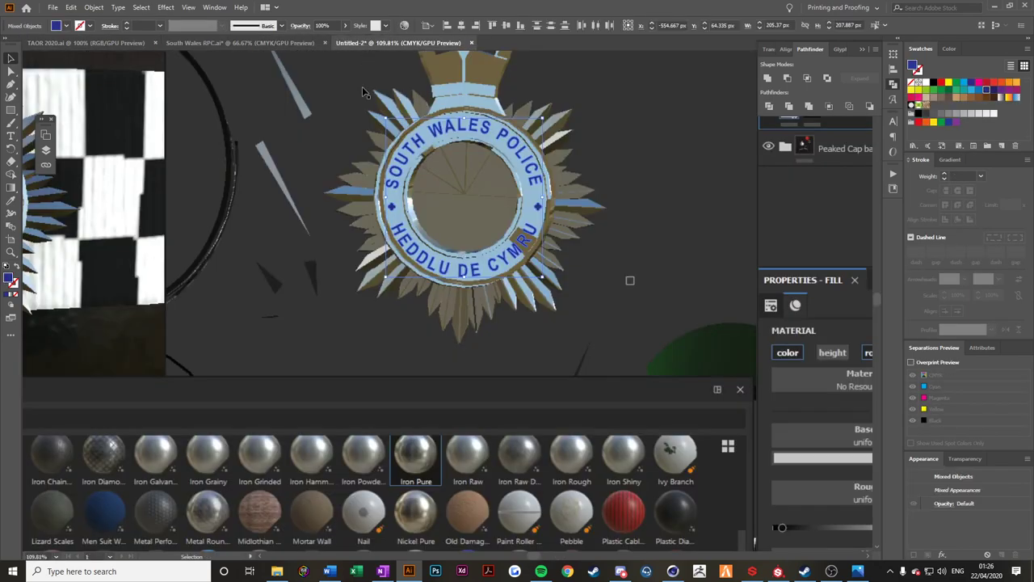
Move the clipped feathers emblem from behind the screenshots onto the centre of the lettered badge.
key(a)
key(ctrl+minus)
key(ctrl+minus)
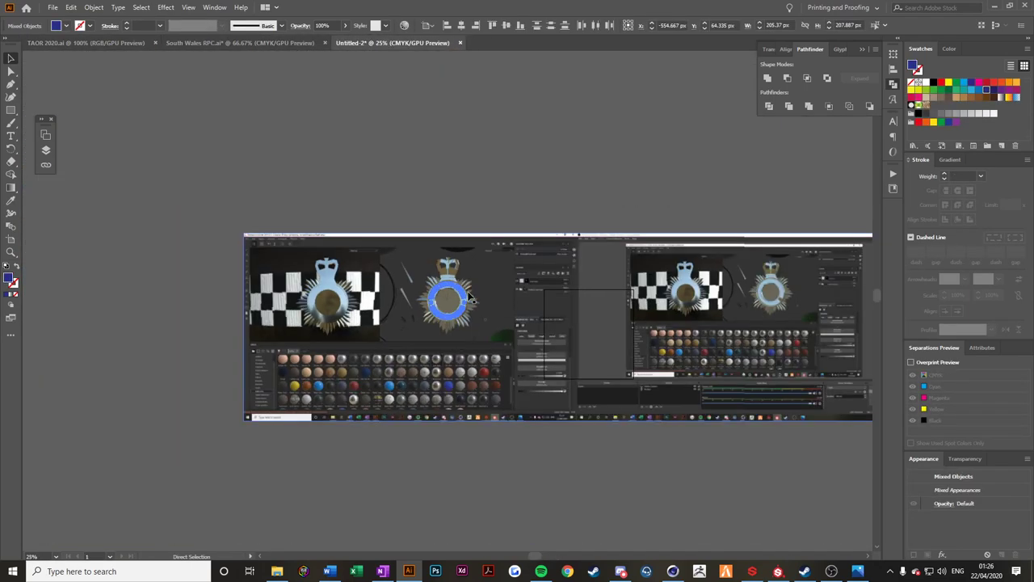
key(v)
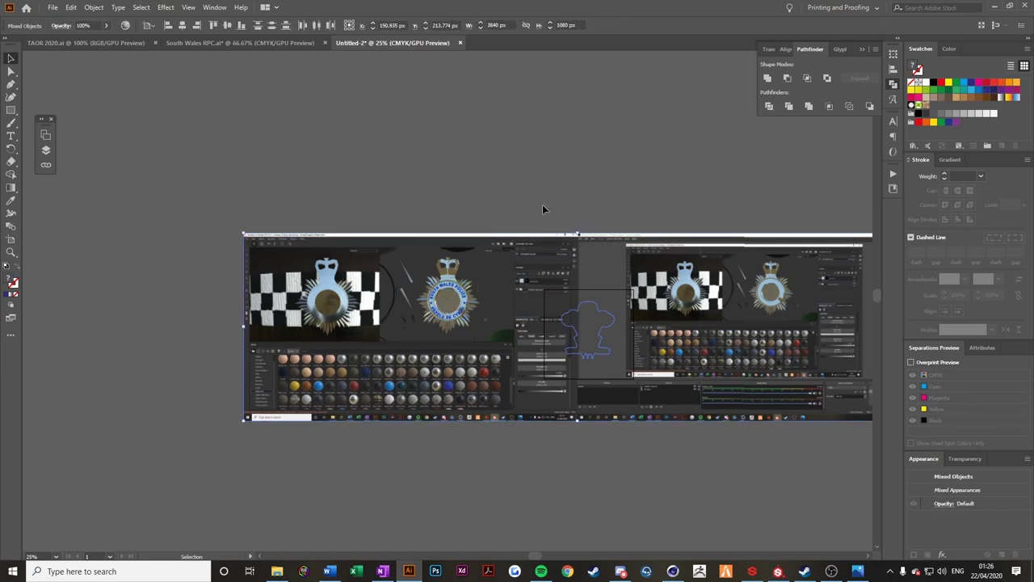
click(543, 209)
click(606, 270)
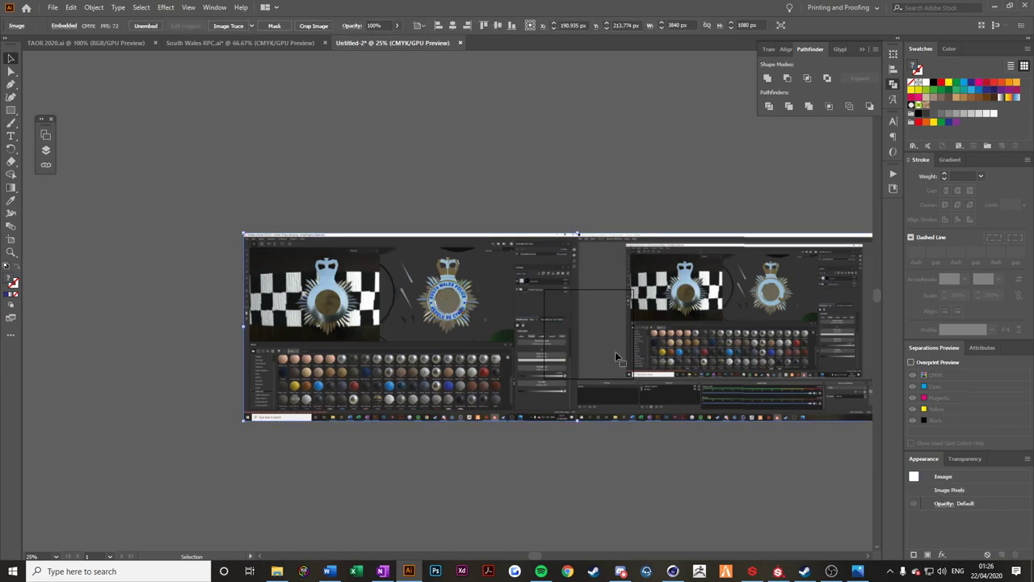
click(599, 311)
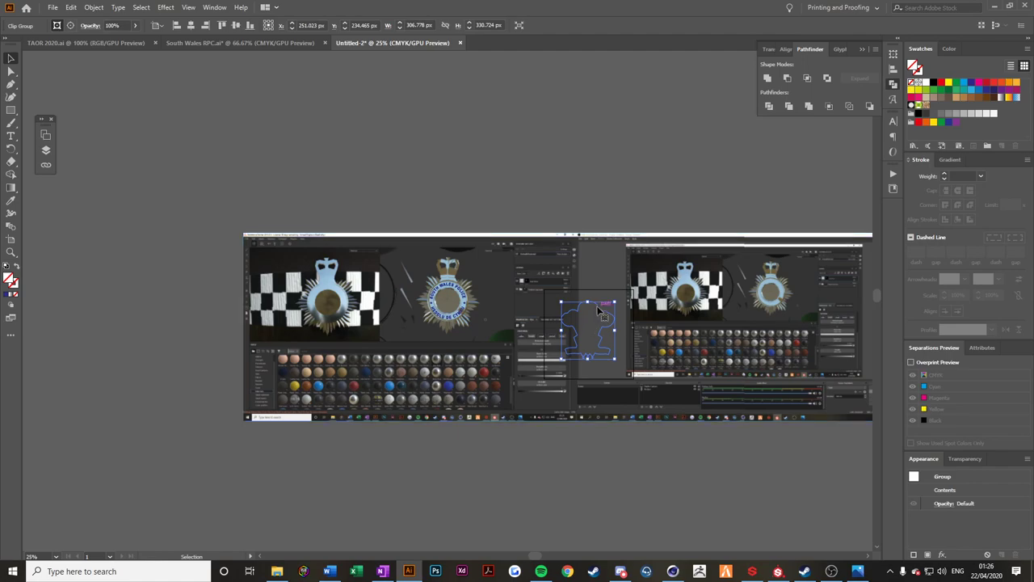
drag(596, 308, 453, 303)
Bring the feathers emblem to the front and scale it proportionally to about 107 px wide inside the ring, checking the badge photo.
alt+scroll(451, 305, up, 5)
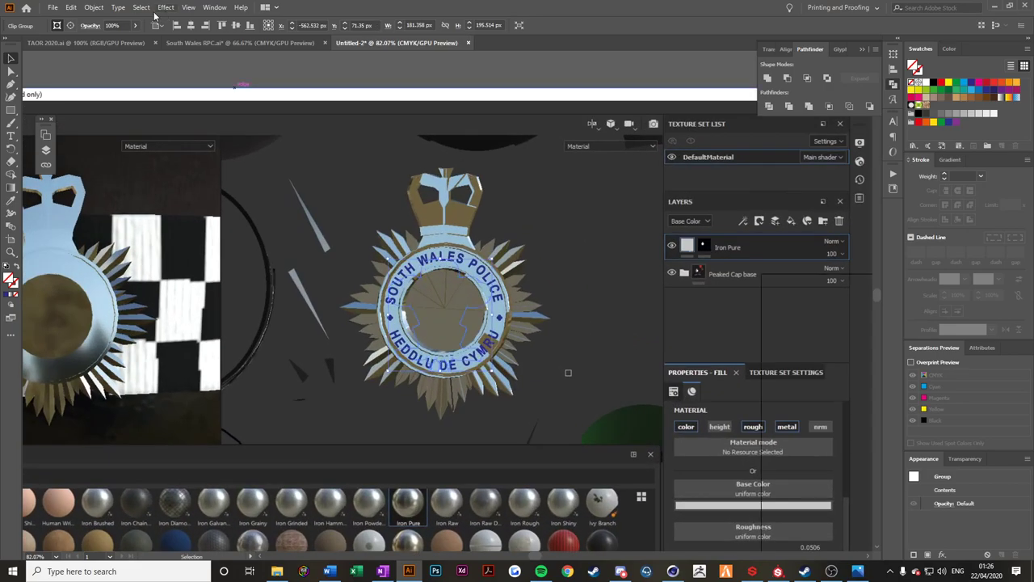
click(93, 7)
mouse_move(117, 33)
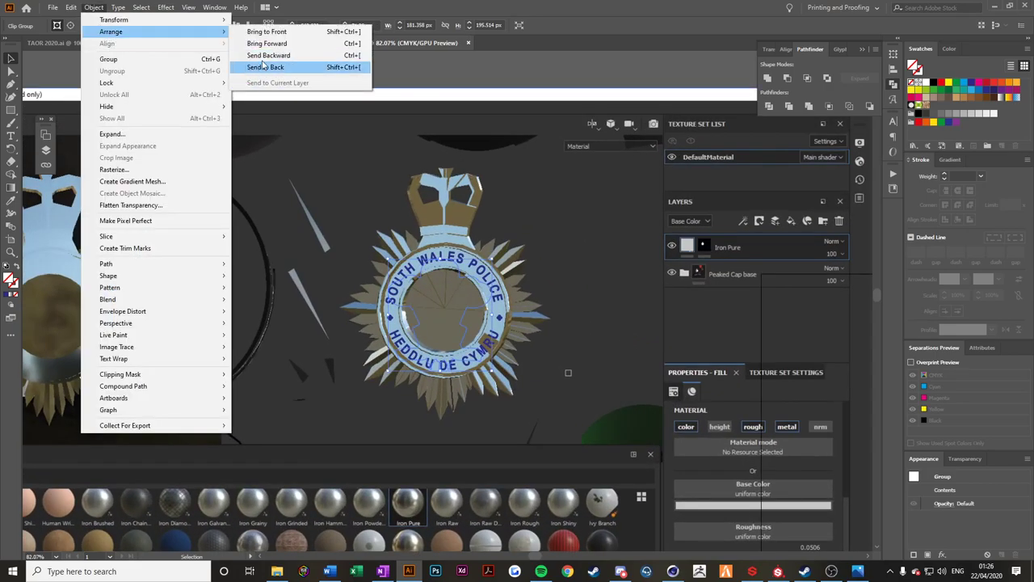
click(266, 33)
alt+shift+drag(493, 257, 451, 310)
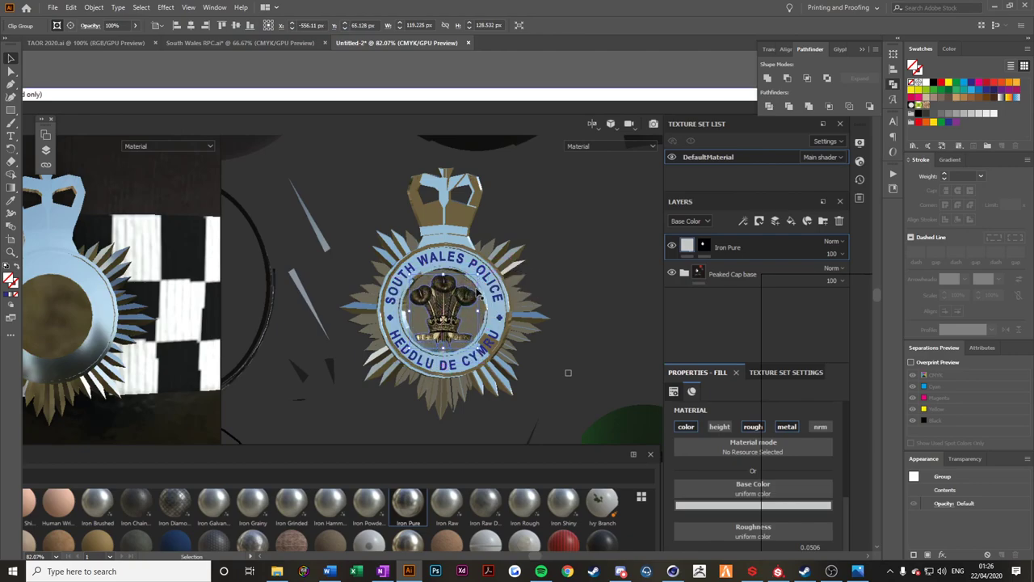
alt+shift+drag(477, 274, 475, 279)
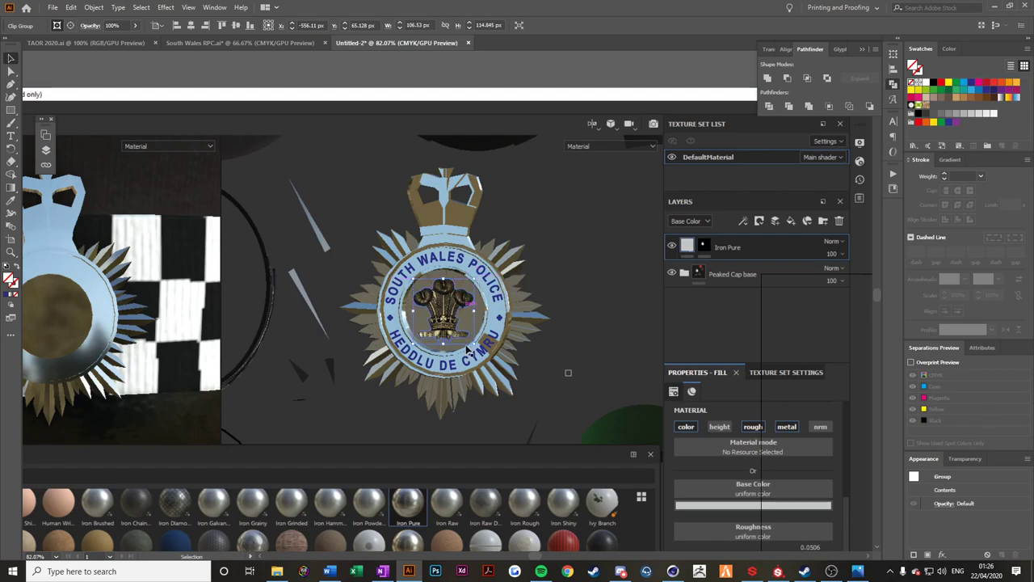
click(858, 571)
click(858, 571)
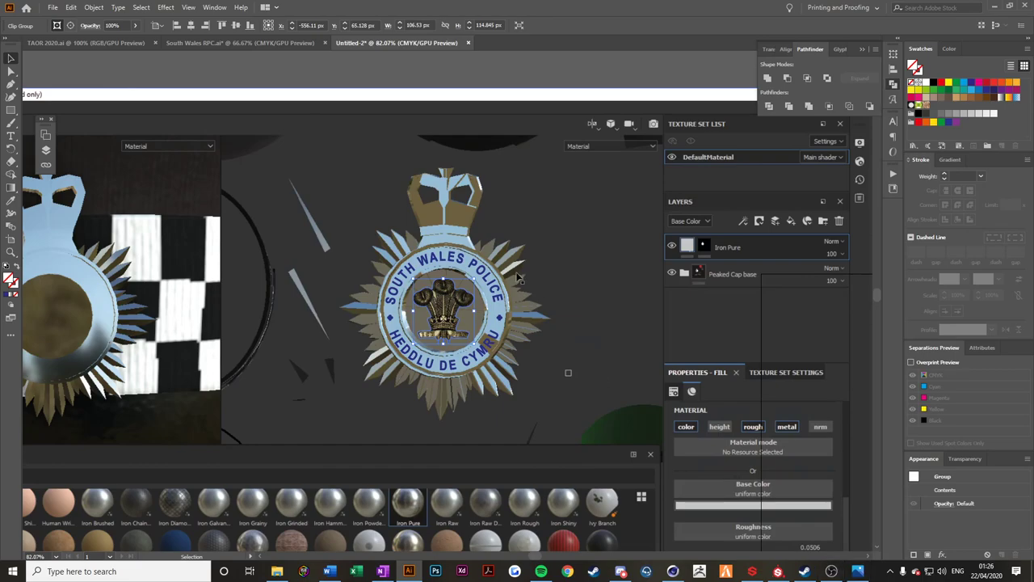
Delete the reference screenshots behind the badge artwork.
click(583, 79)
click(692, 192)
key(Delete)
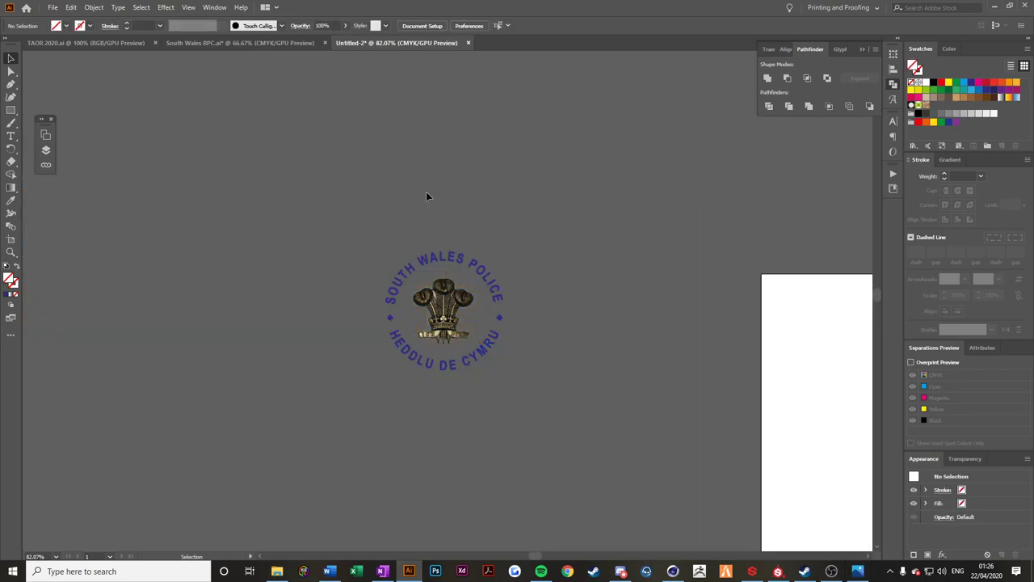
Group the ring lettering with the feathers emblem and centre the group horizontally and vertically on the artboard.
drag(345, 176, 611, 434)
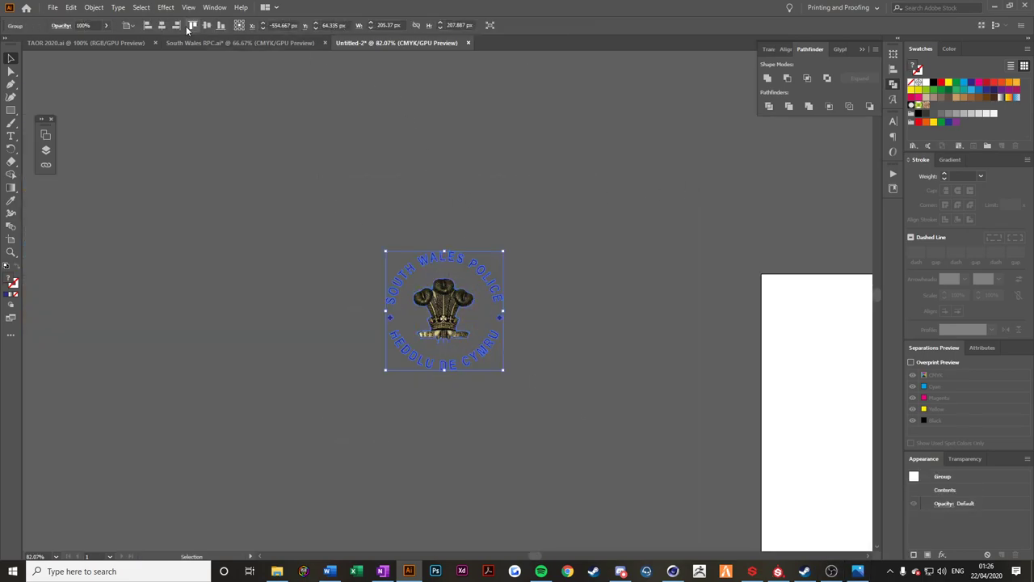
click(162, 28)
click(207, 26)
Enlarge the grouped badge artwork proportionally from its centre to about 421 px wide.
drag(524, 279, 187, 205)
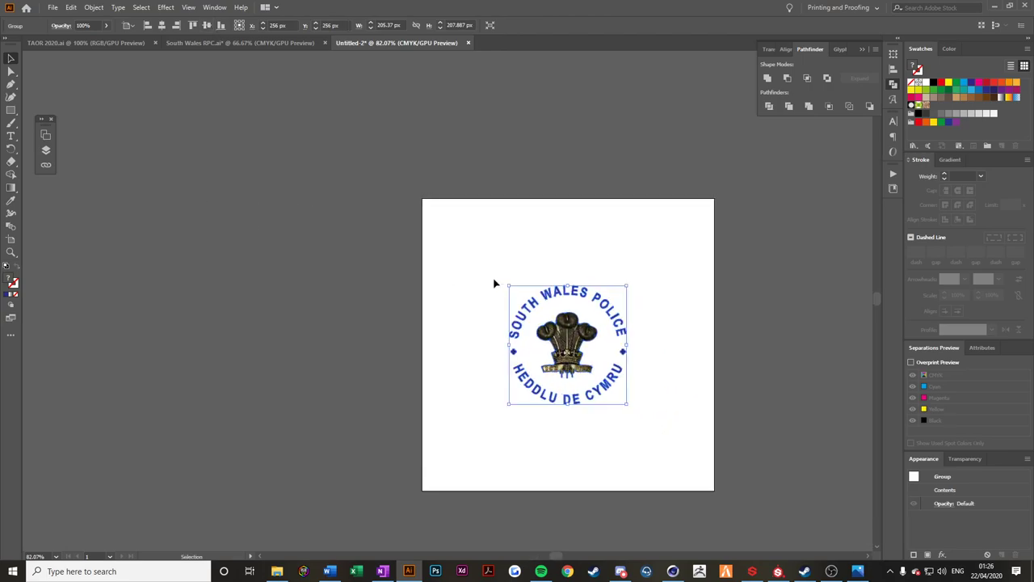
alt+shift+drag(628, 287, 689, 223)
click(747, 294)
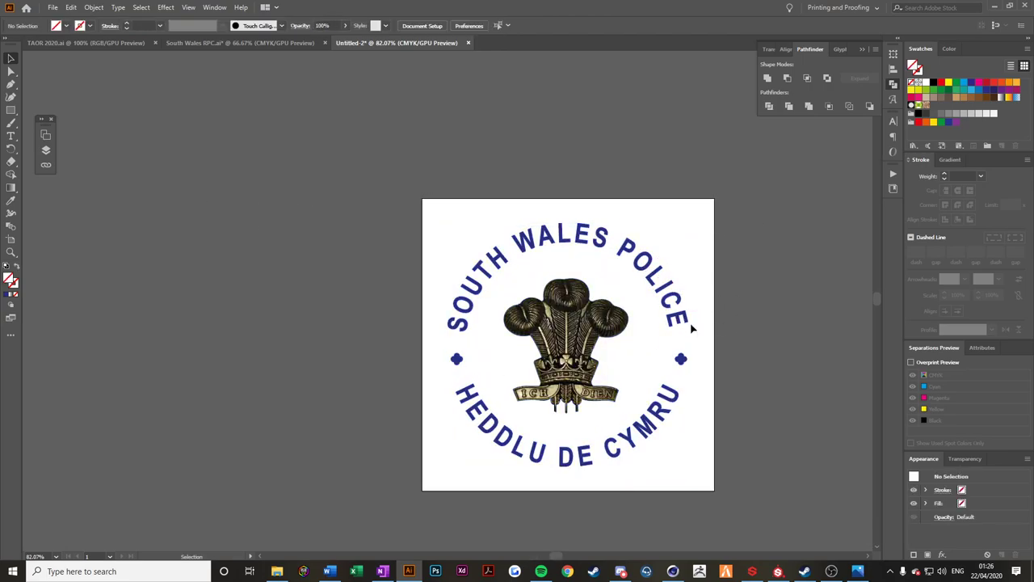
drag(756, 391, 704, 375)
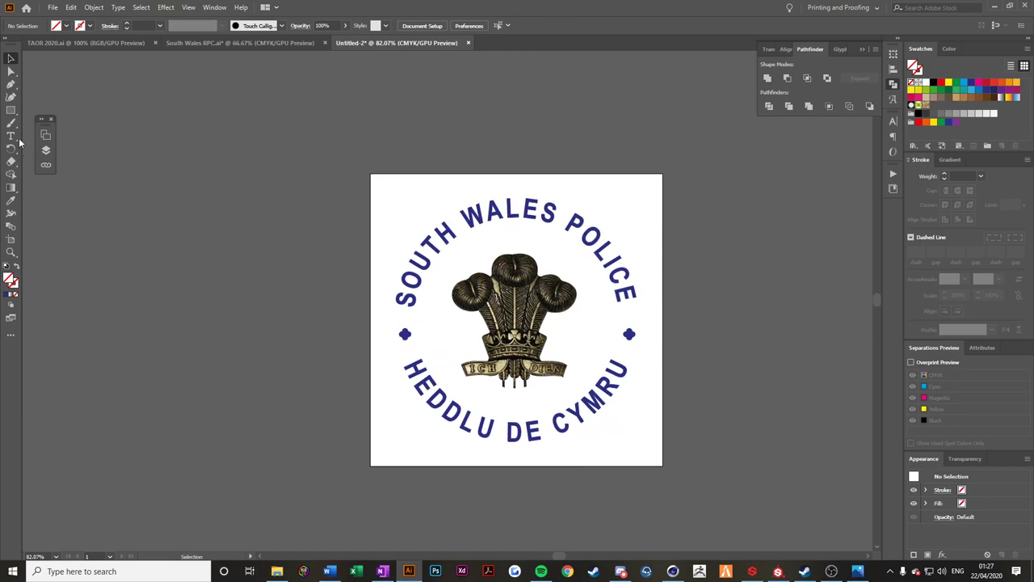
Create a 512 × 512 px rectangle with a black fill and centre it on the artboard.
click(10, 110)
click(227, 157)
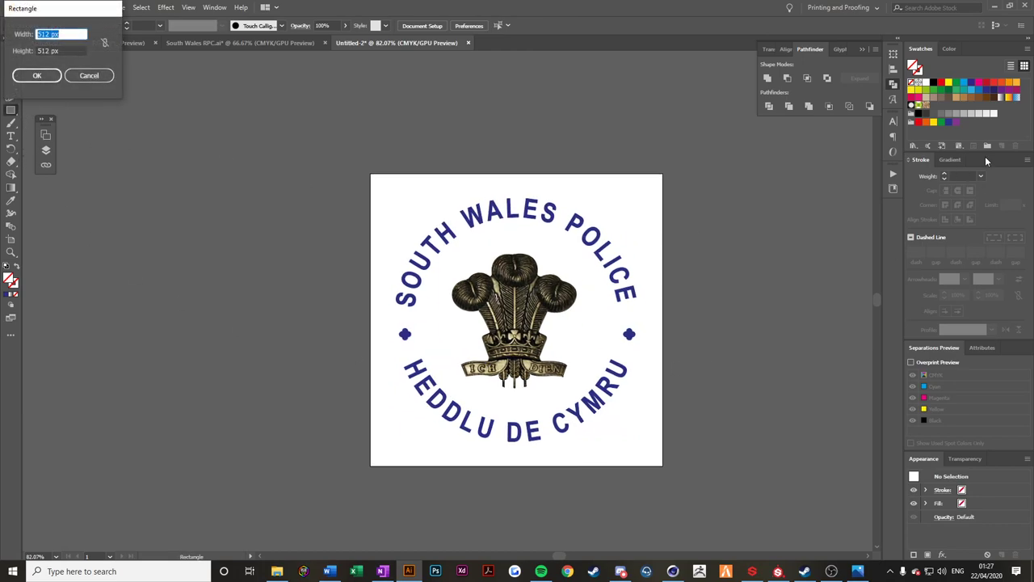
key(Return)
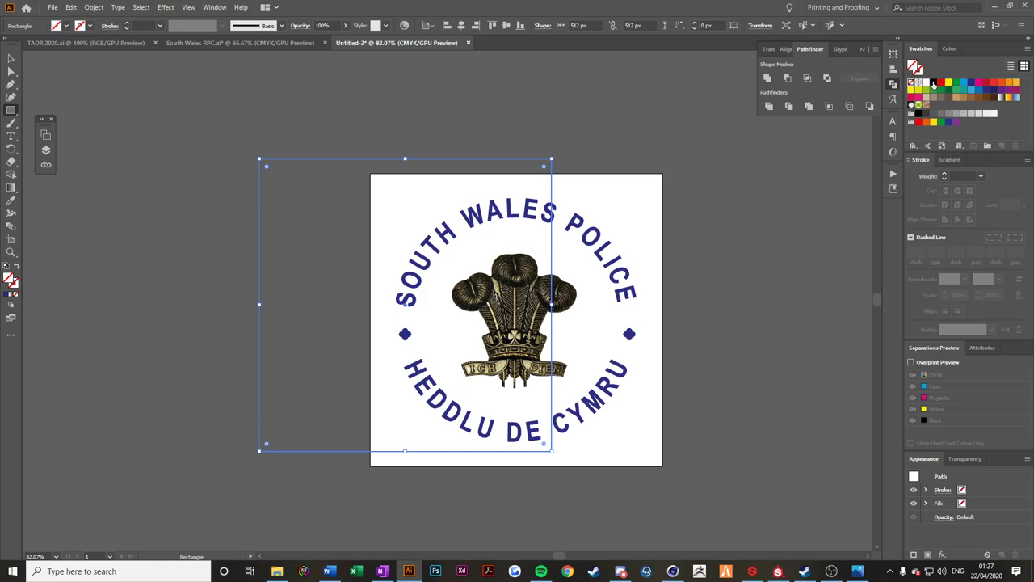
click(933, 83)
click(455, 26)
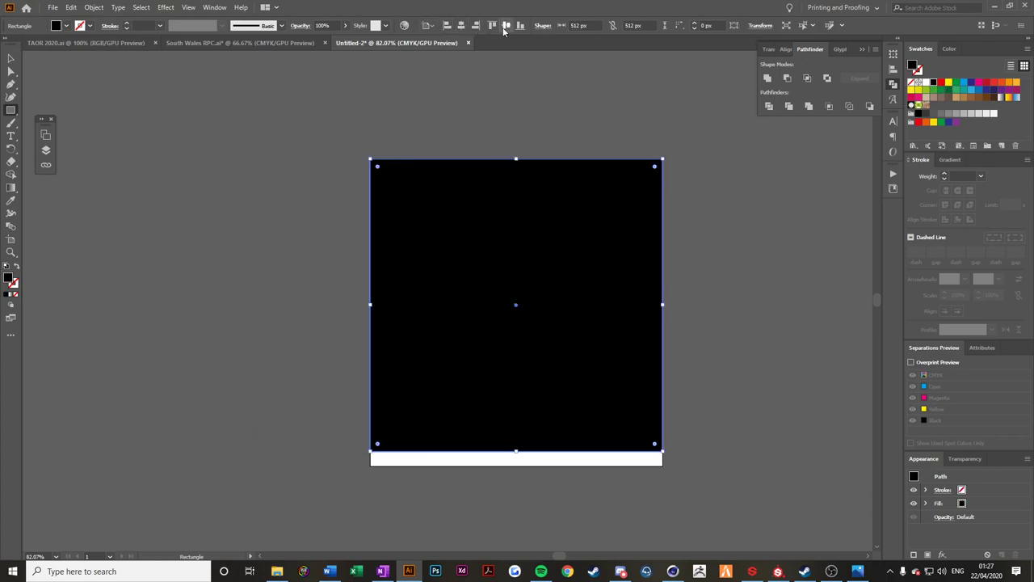
click(506, 25)
Send the black square to the back, behind the badge artwork.
click(95, 7)
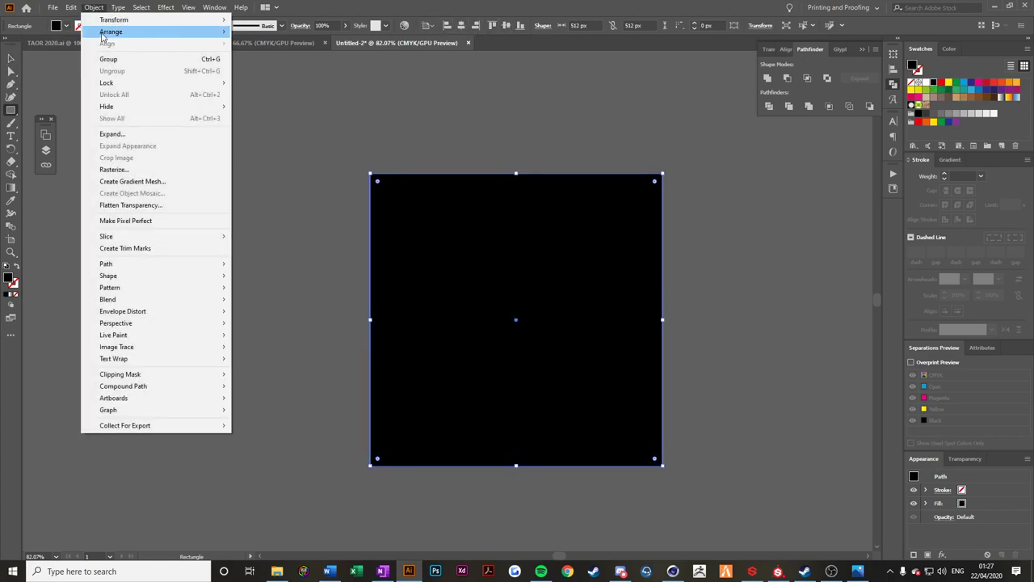
mouse_move(126, 33)
click(257, 68)
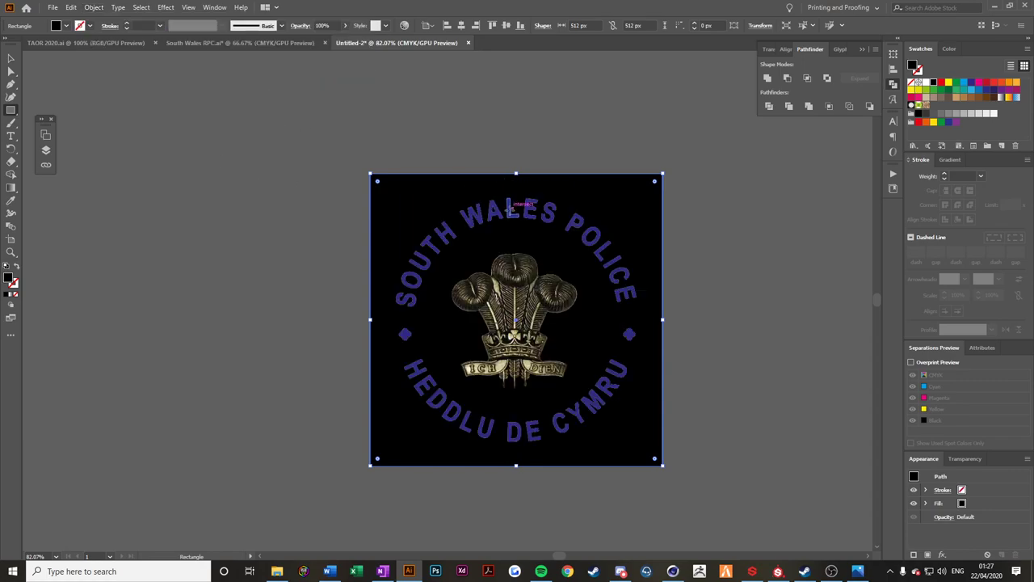
Fill the badge's ring lettering and side symbols with white.
click(12, 58)
click(99, 95)
click(515, 239)
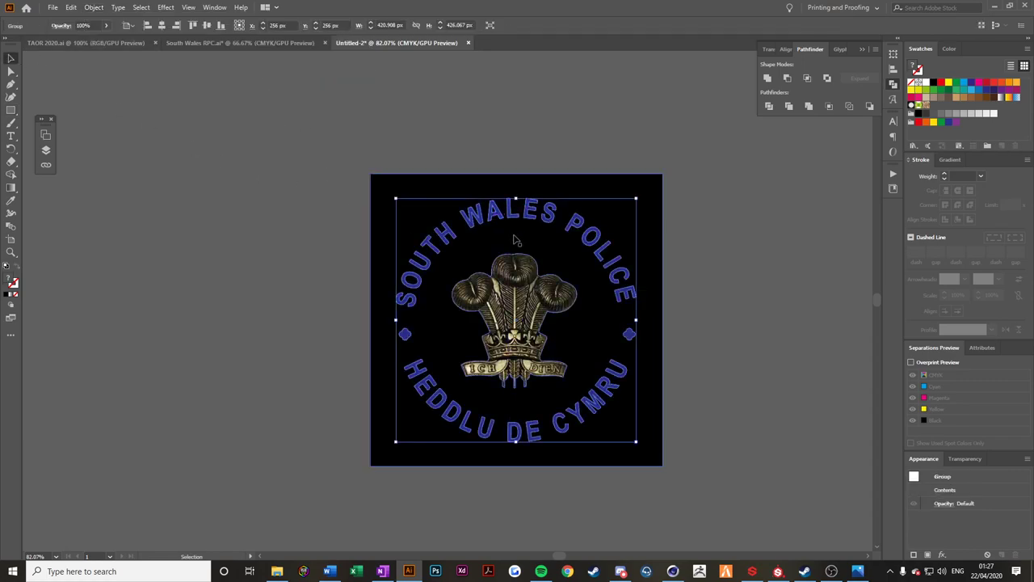
click(922, 83)
click(738, 251)
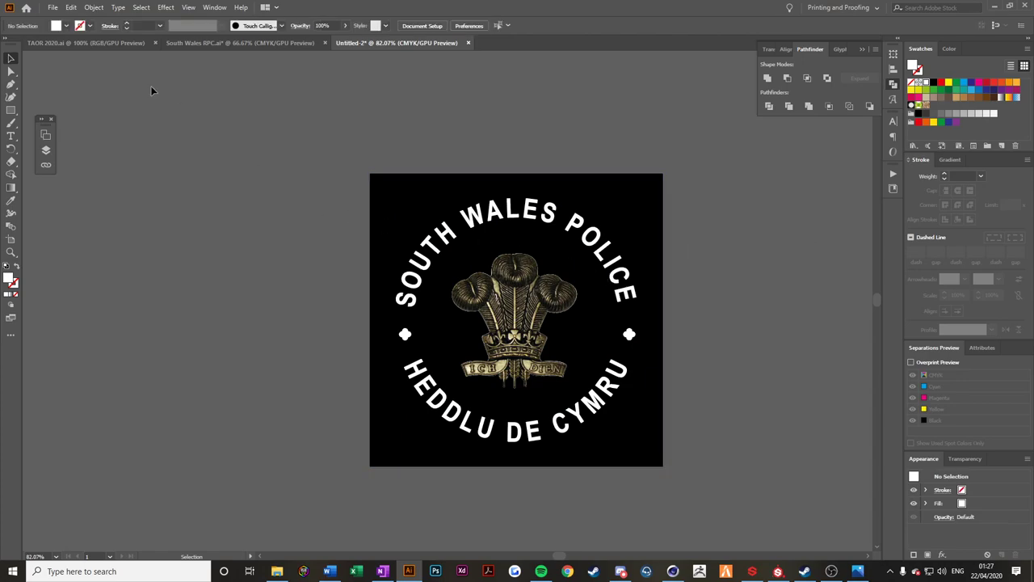
Export the artboard as a 300 ppi PNG named "Heddlue Cap badge central" in the Elements folder.
click(53, 8)
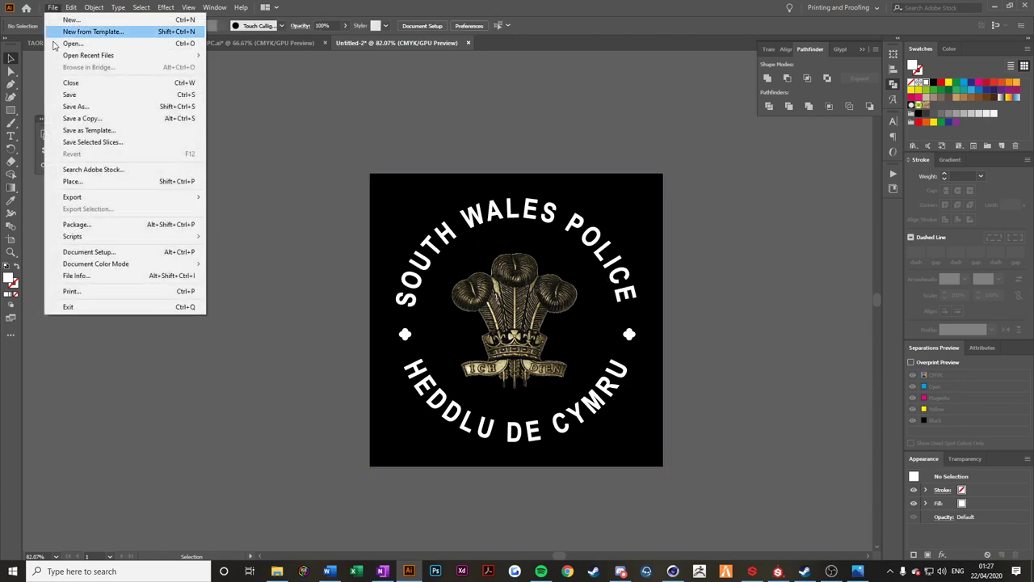
mouse_move(121, 197)
click(234, 209)
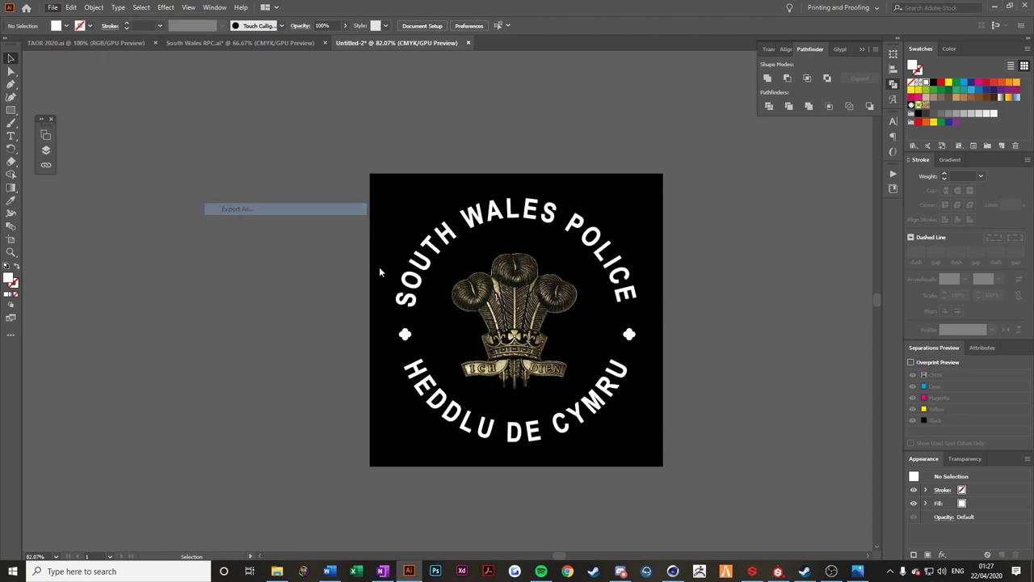
click(112, 267)
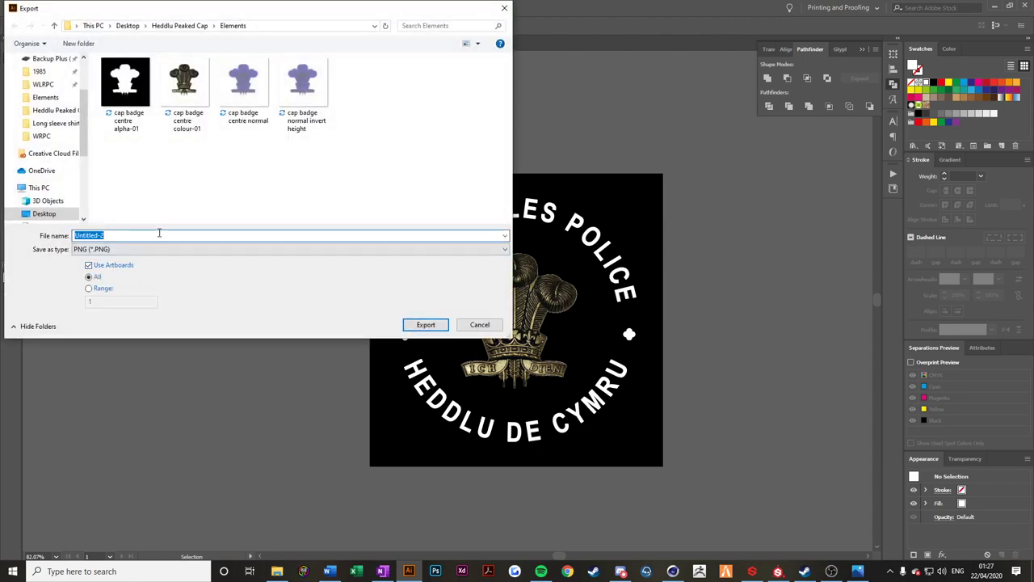
text(Heddlue Cap badge central)
click(423, 325)
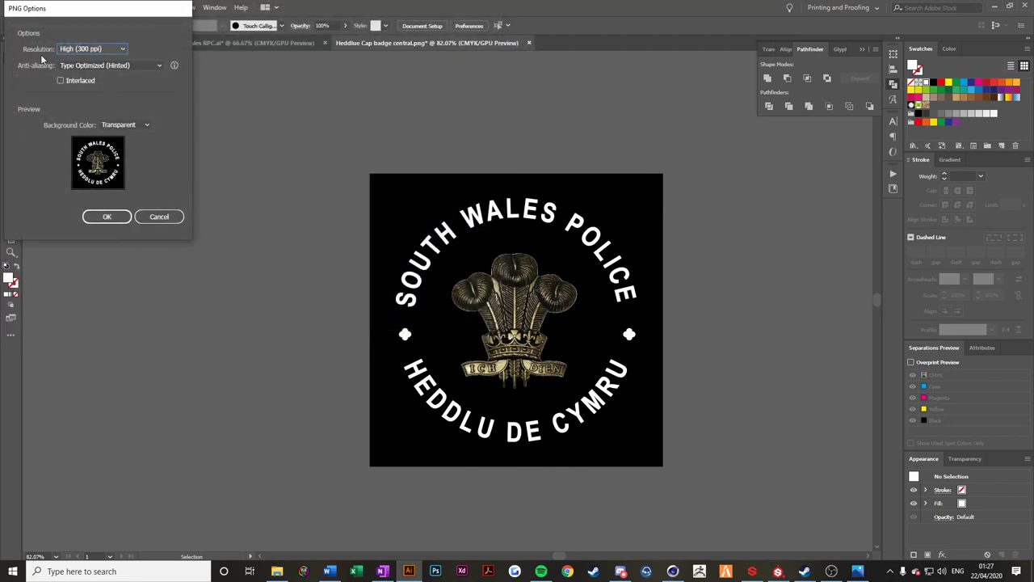
click(107, 217)
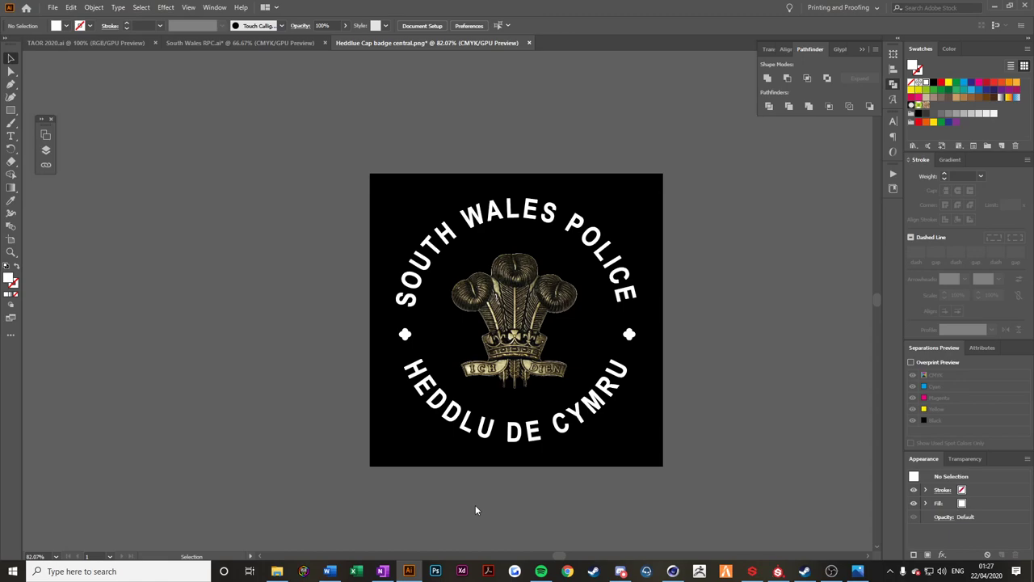
Switch to Chrome and open the bookmarked NormalMap-Online page in a maximized window.
click(568, 571)
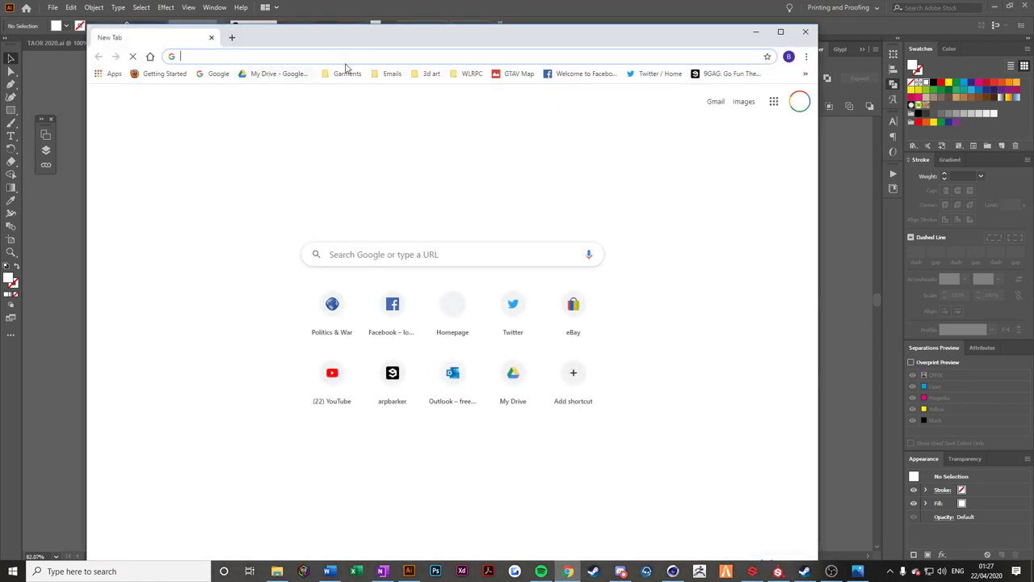
click(432, 73)
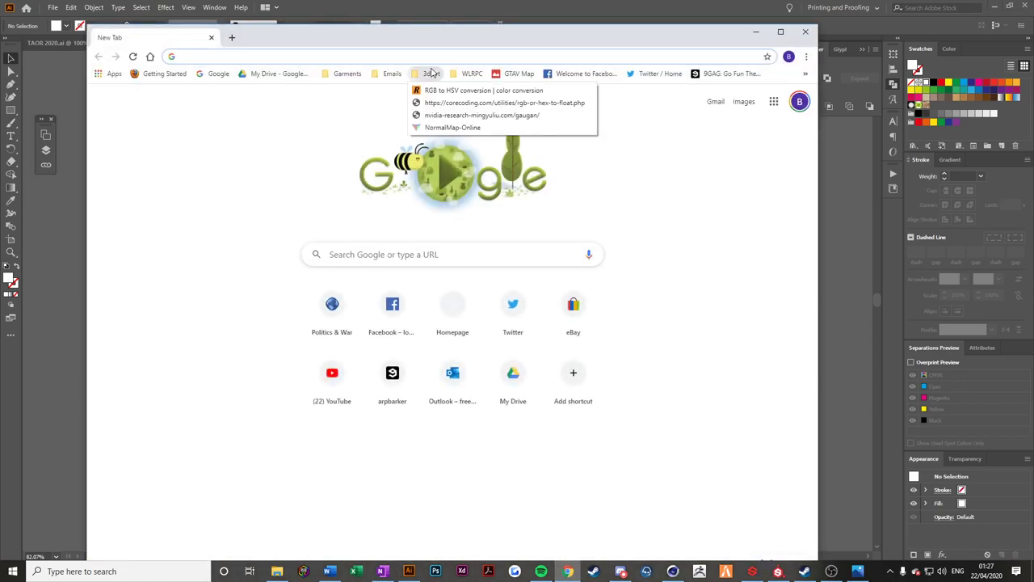
click(431, 80)
click(431, 75)
click(433, 127)
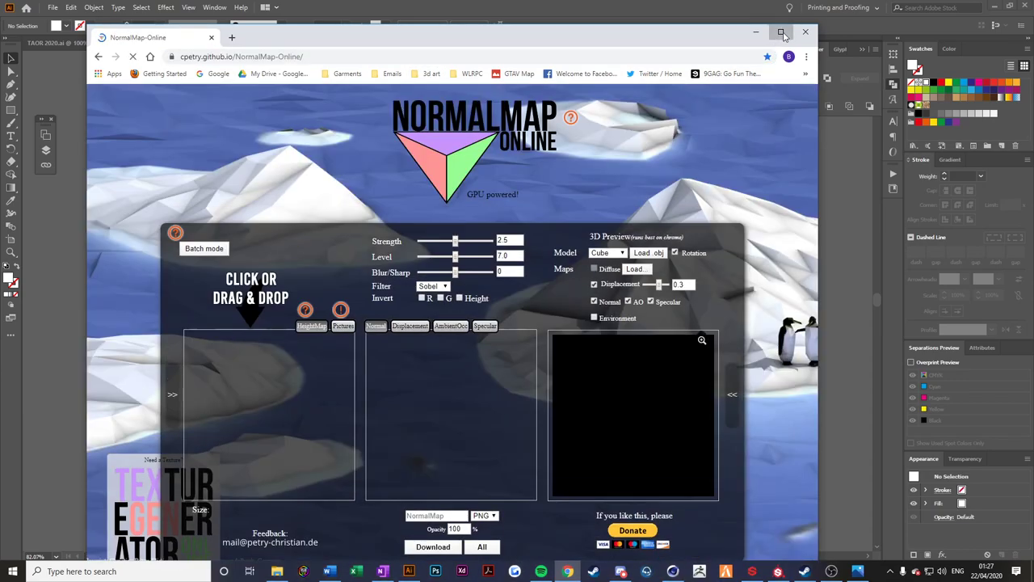
click(781, 32)
Load "Heddlue Cap badge central-01" from the Elements folder as the height map and invert the height.
click(363, 352)
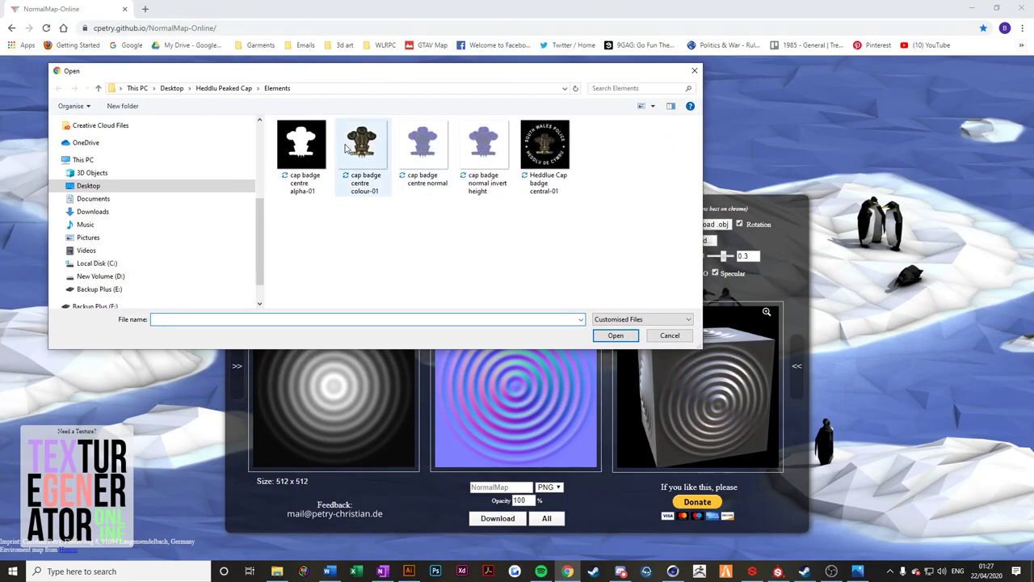
double_click(553, 150)
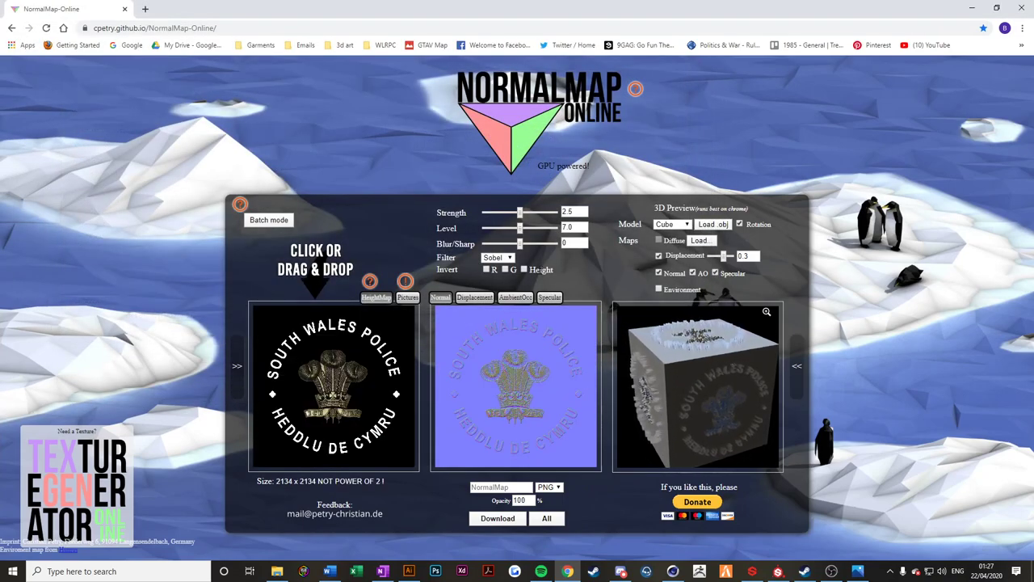
click(524, 269)
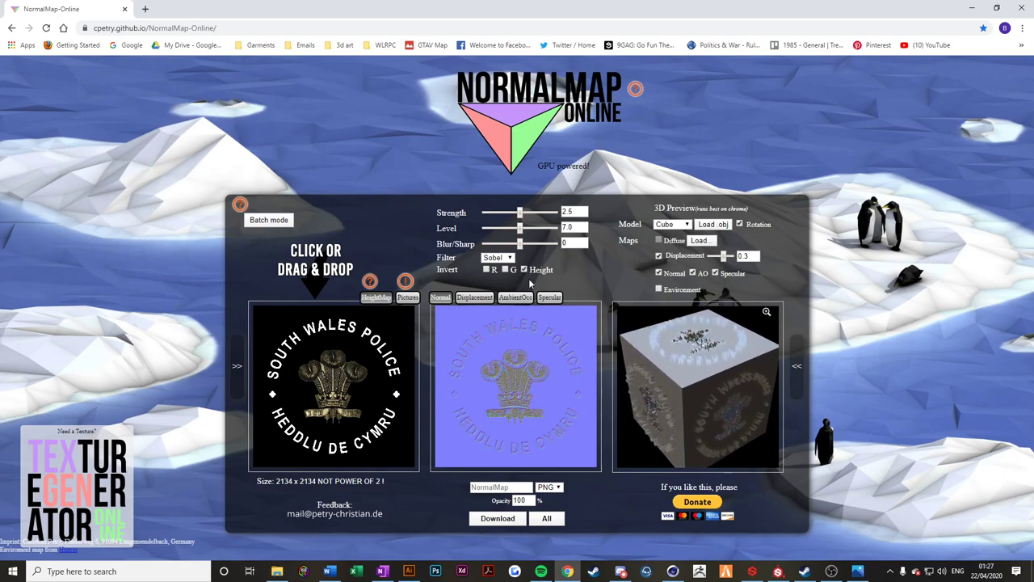
Save the generated normal map as an image and try to show the downloaded file in its folder.
right_click(523, 336)
click(543, 346)
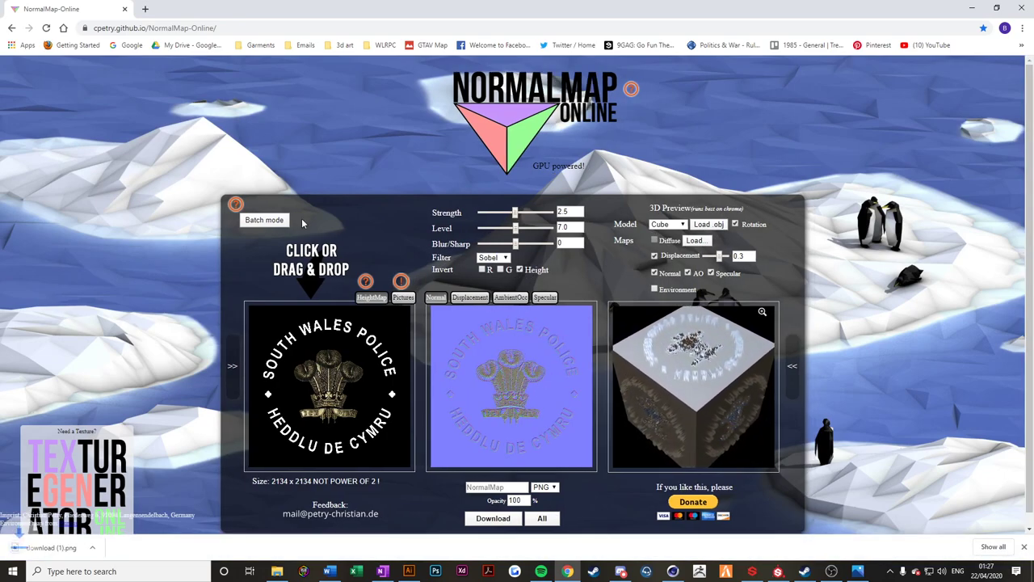
click(111, 547)
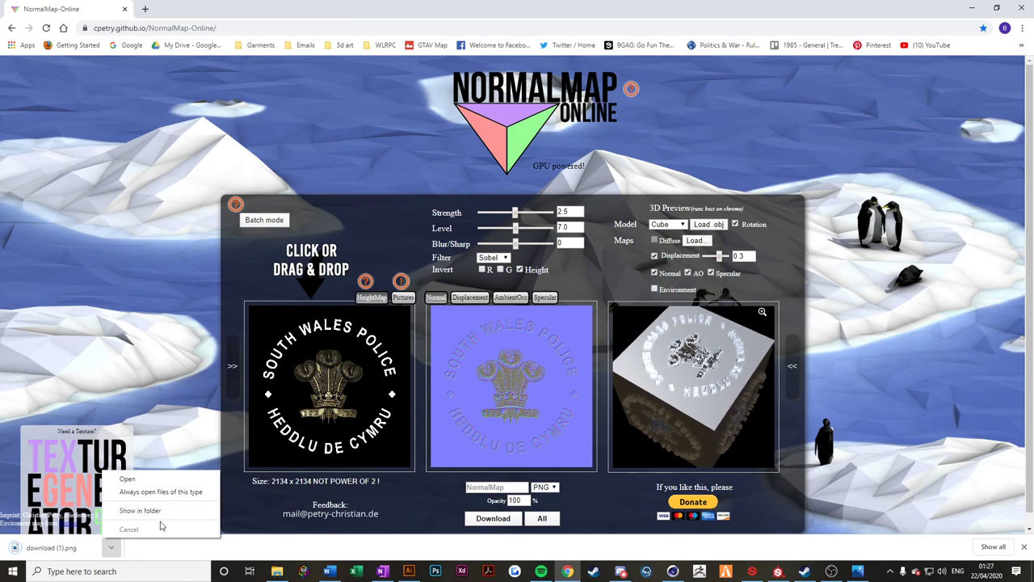
click(143, 510)
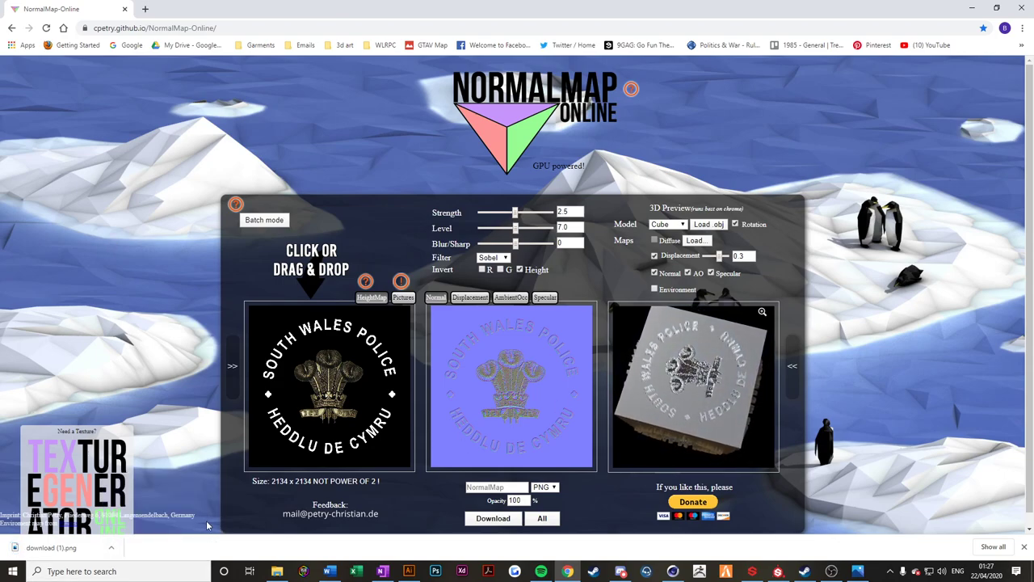
Open the downloaded normal map in Photos and copy the file into the Elements folder of Heddlu Peaked Cap.
click(57, 552)
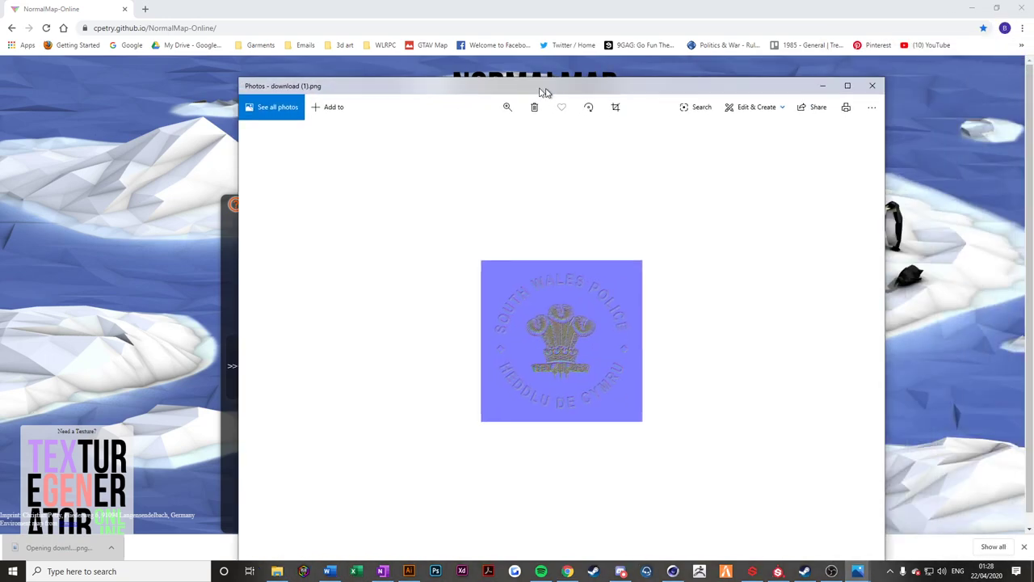
drag(546, 91, 502, 56)
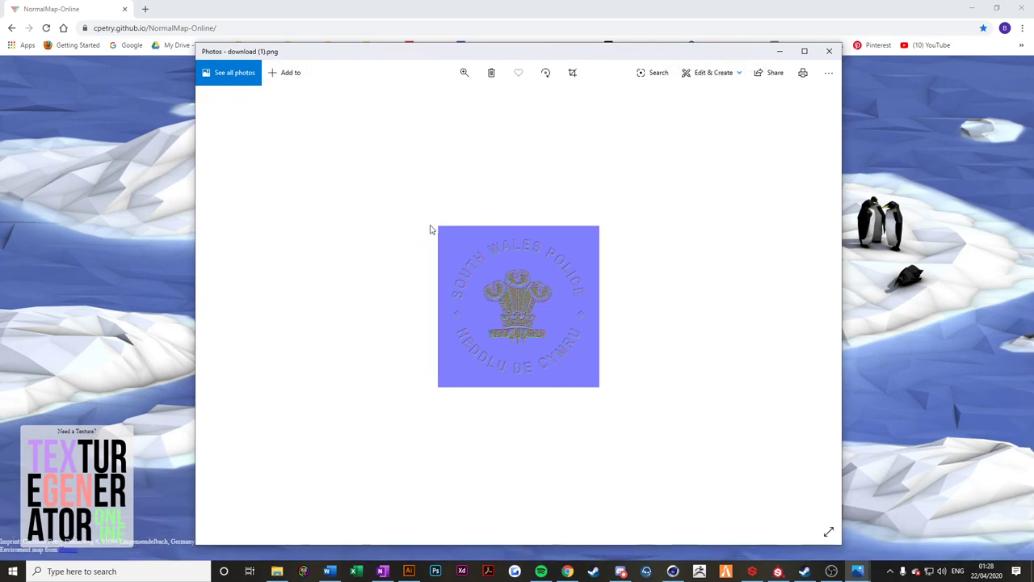
right_click(493, 263)
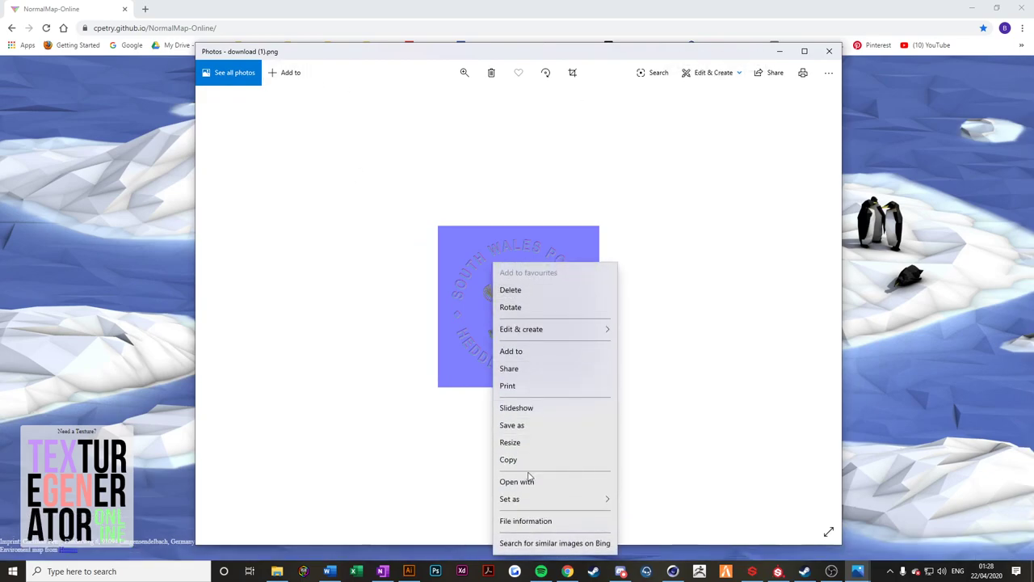
click(734, 371)
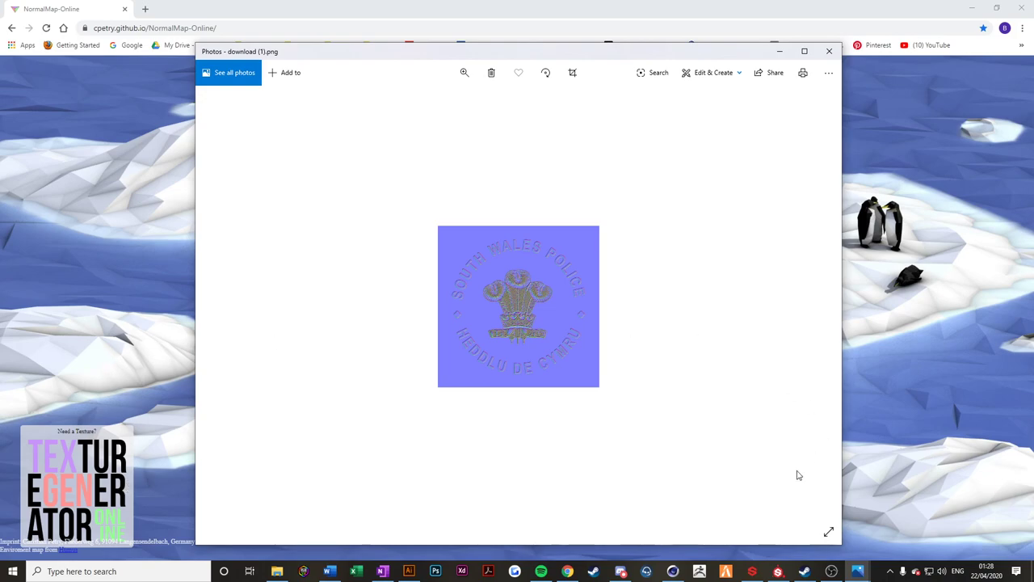
click(738, 73)
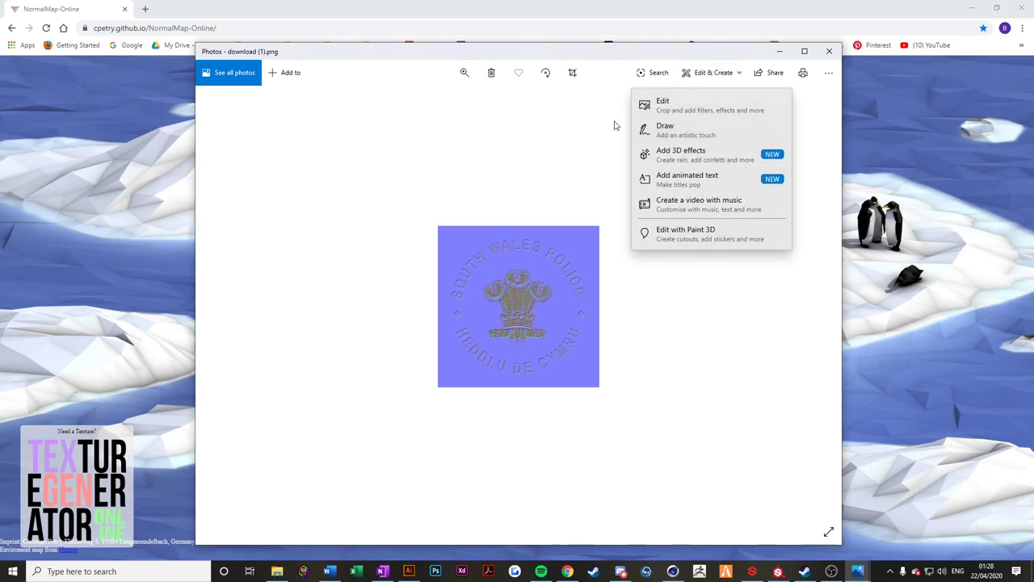
click(523, 150)
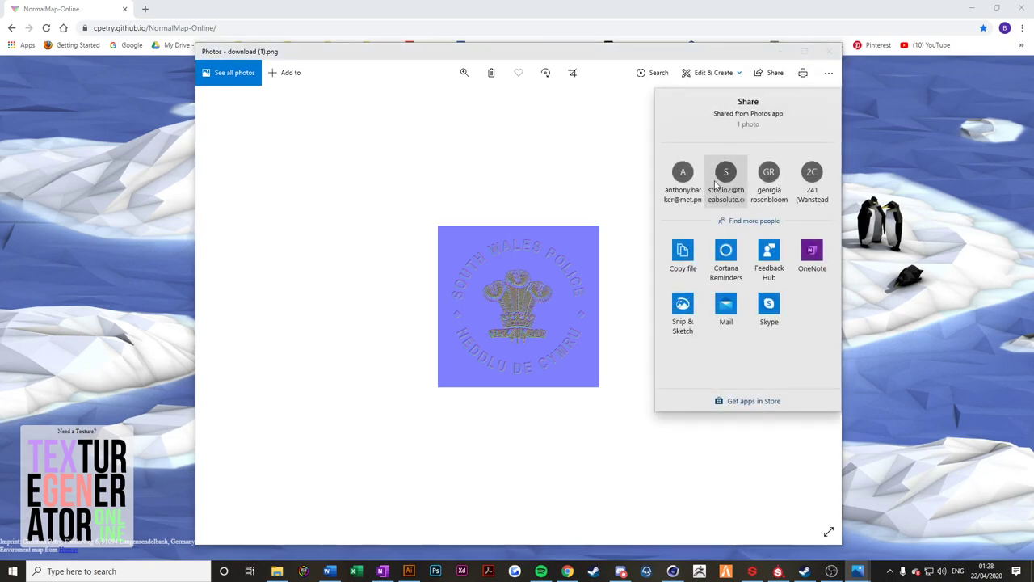
click(683, 252)
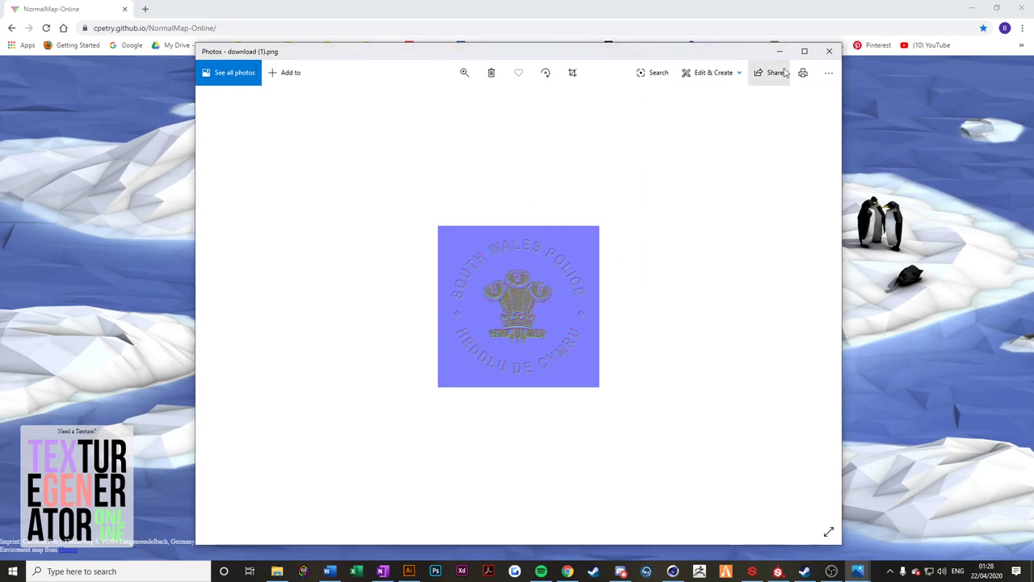
click(781, 51)
click(278, 570)
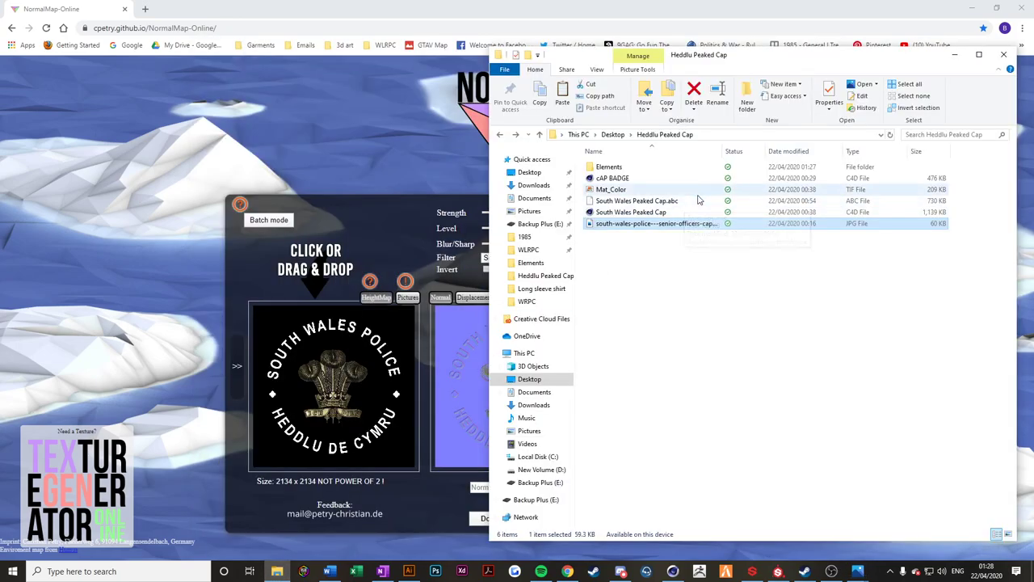
double_click(609, 167)
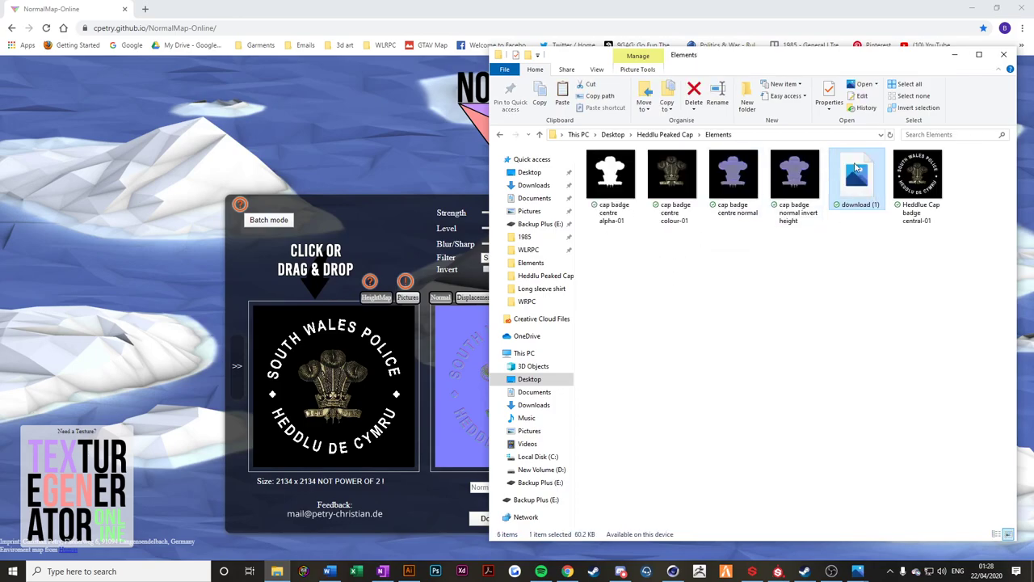
Rename the "download (1)" image in the Elements folder as "Heddlu Cap badge Central normal".
right_click(859, 178)
click(884, 537)
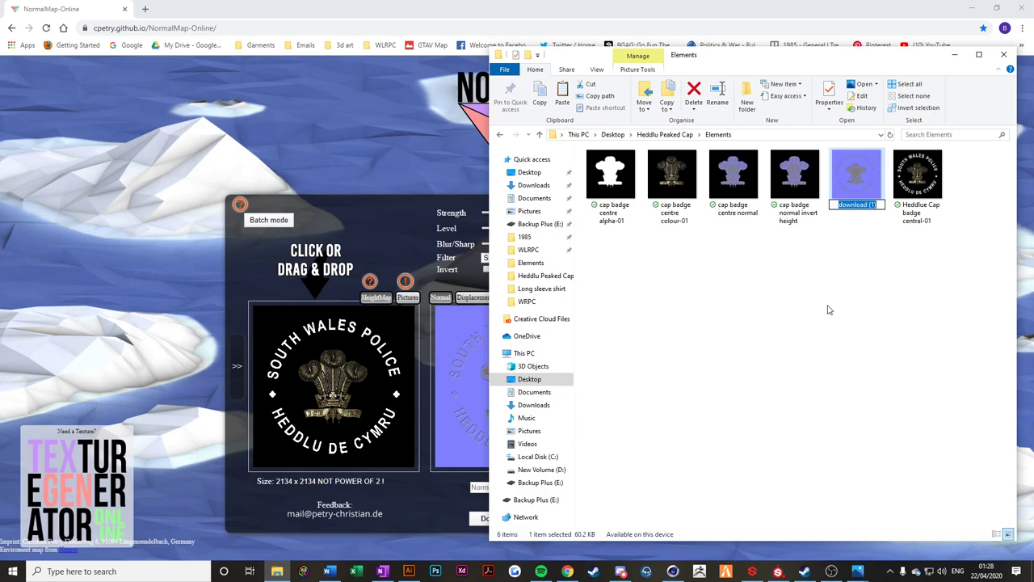
text(HEddlu Cap badge Central n)
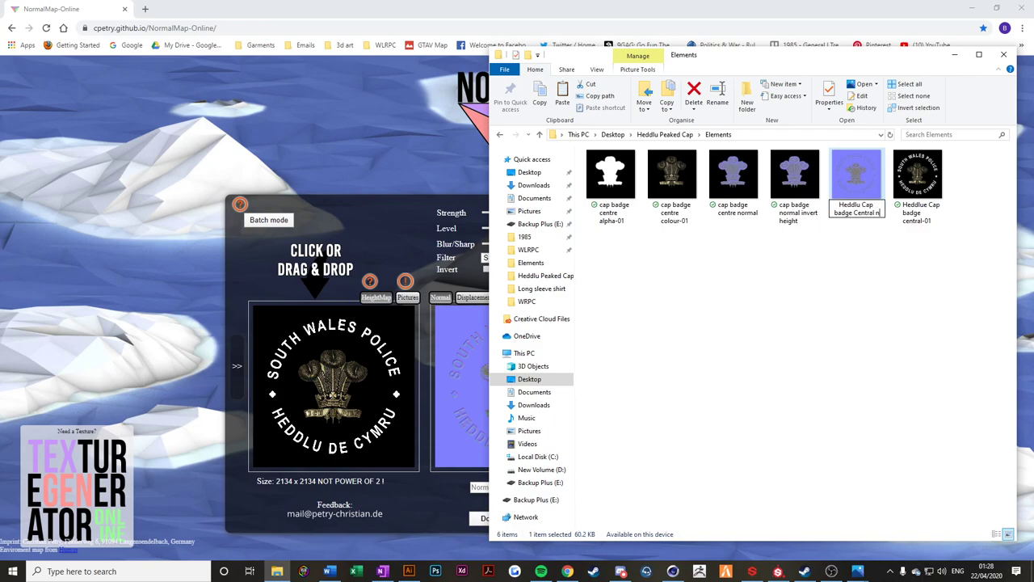
text(ormal)
click(829, 309)
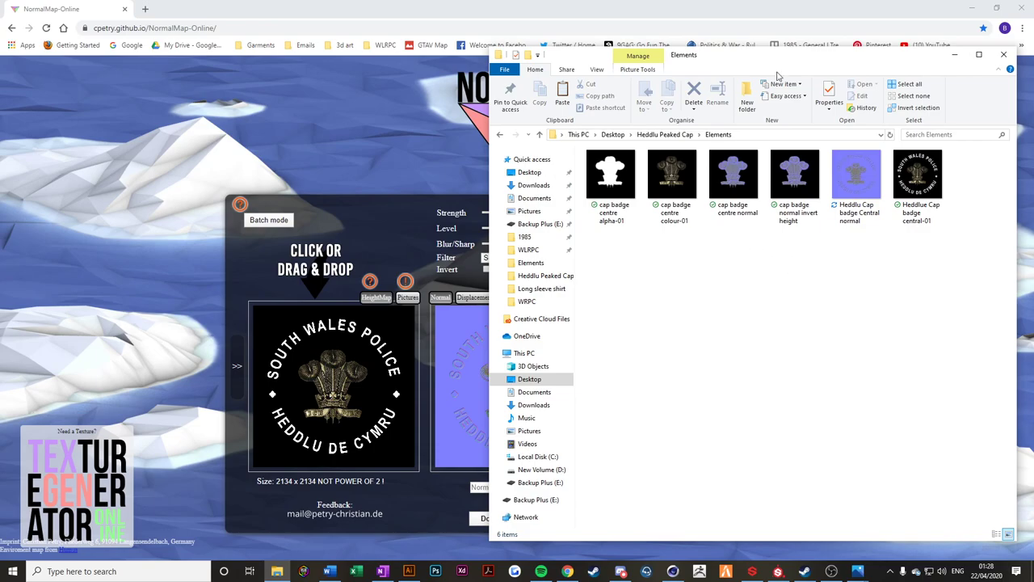
click(953, 56)
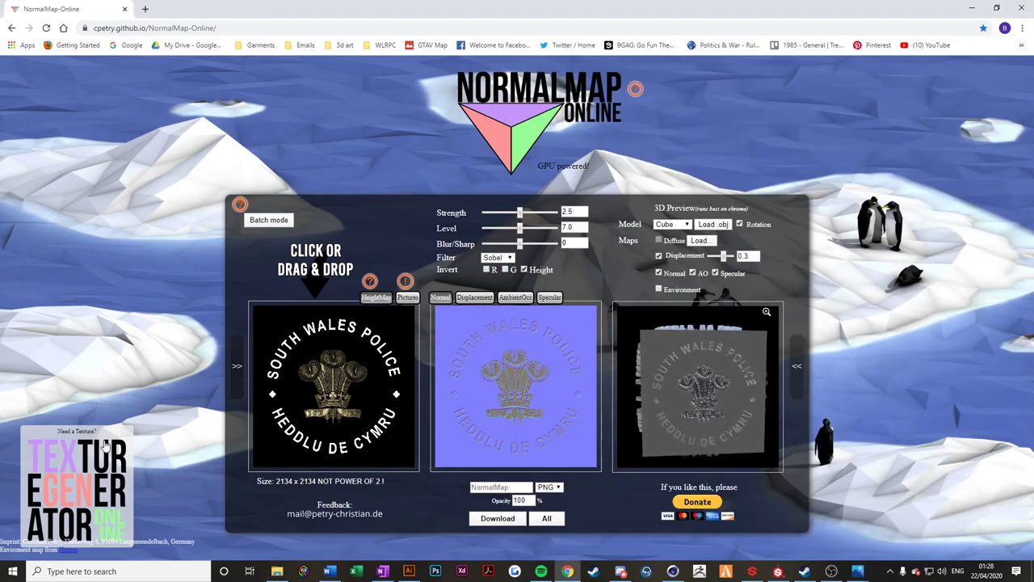
Switch to Illustrator and ungroup the badge's ring lettering and feathers emblem.
click(409, 571)
click(521, 282)
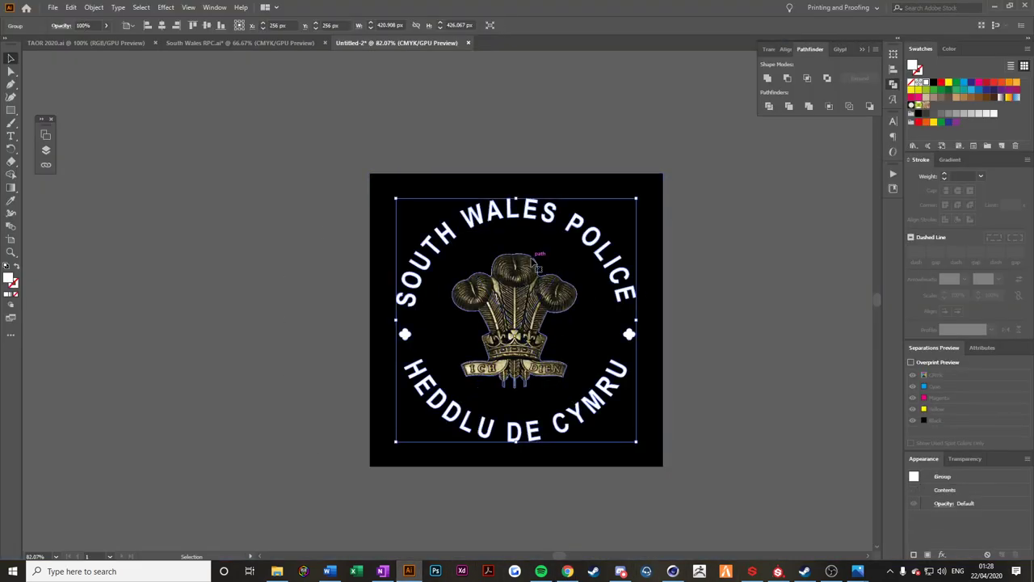
click(824, 131)
click(517, 281)
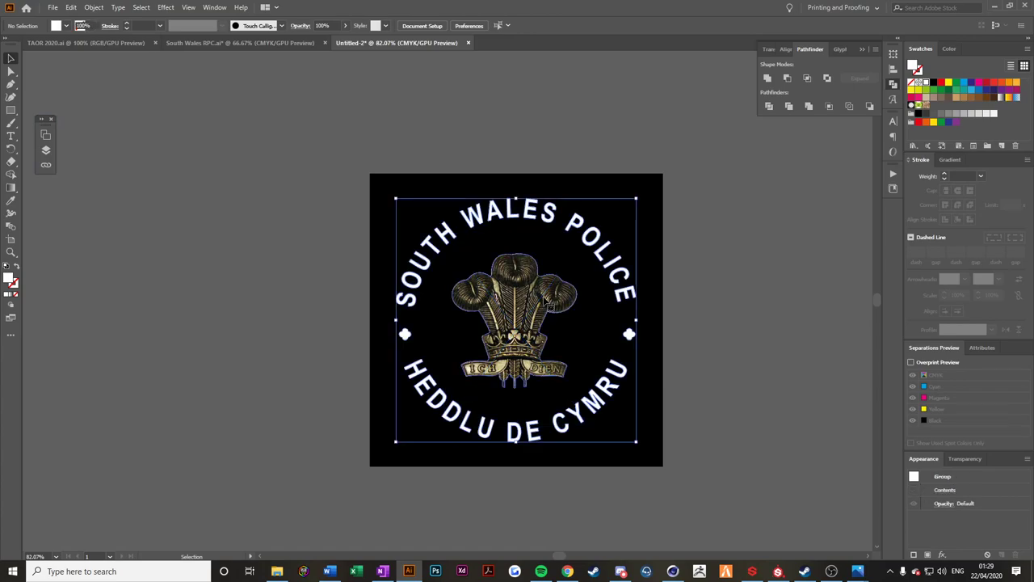
right_click(517, 280)
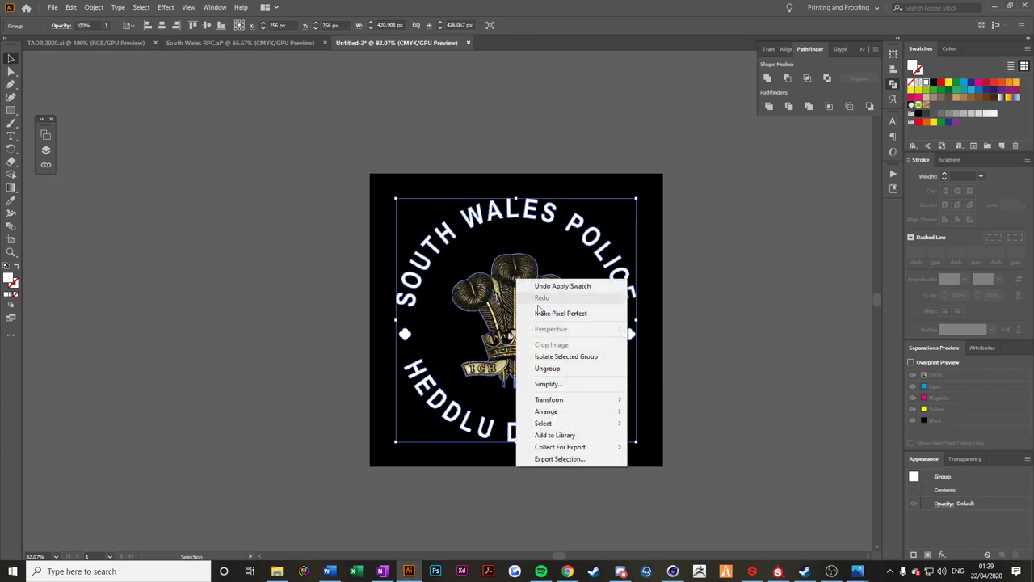
click(574, 368)
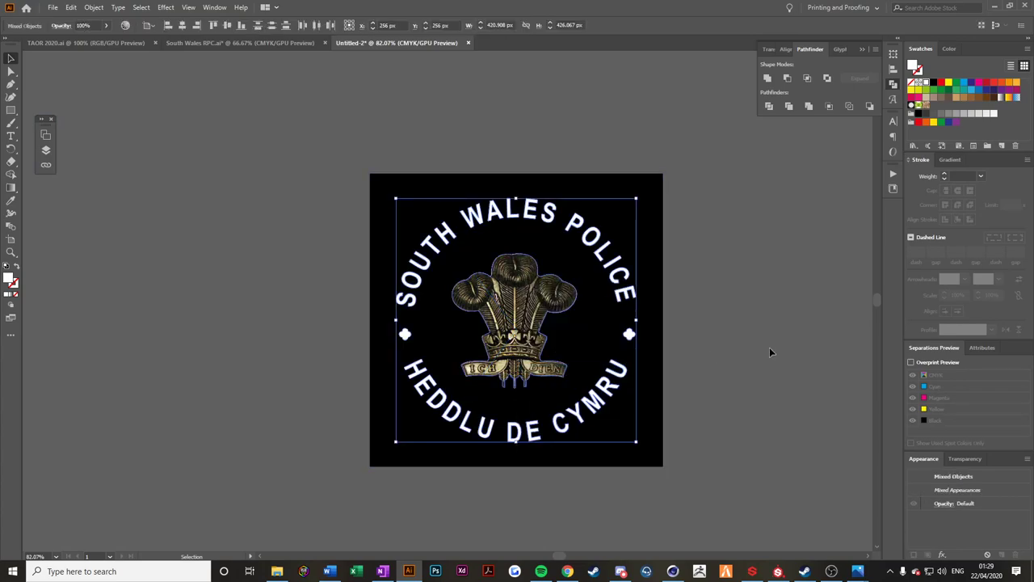
Release the feathers emblem's clipping mask and delete the linked photo, keeping only the white silhouette.
click(769, 347)
click(515, 299)
right_click(514, 299)
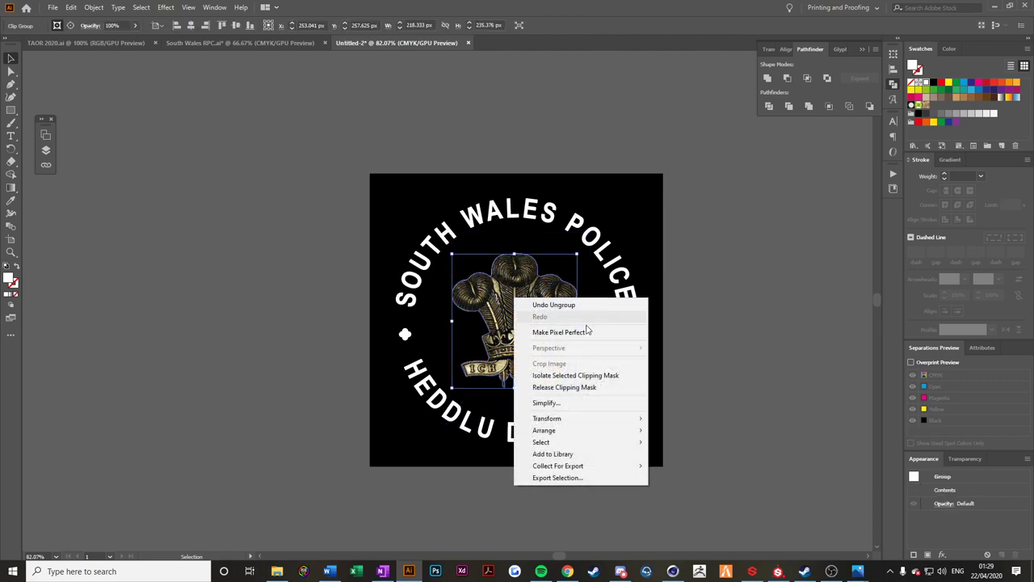
click(564, 387)
click(754, 353)
click(555, 257)
key(Delete)
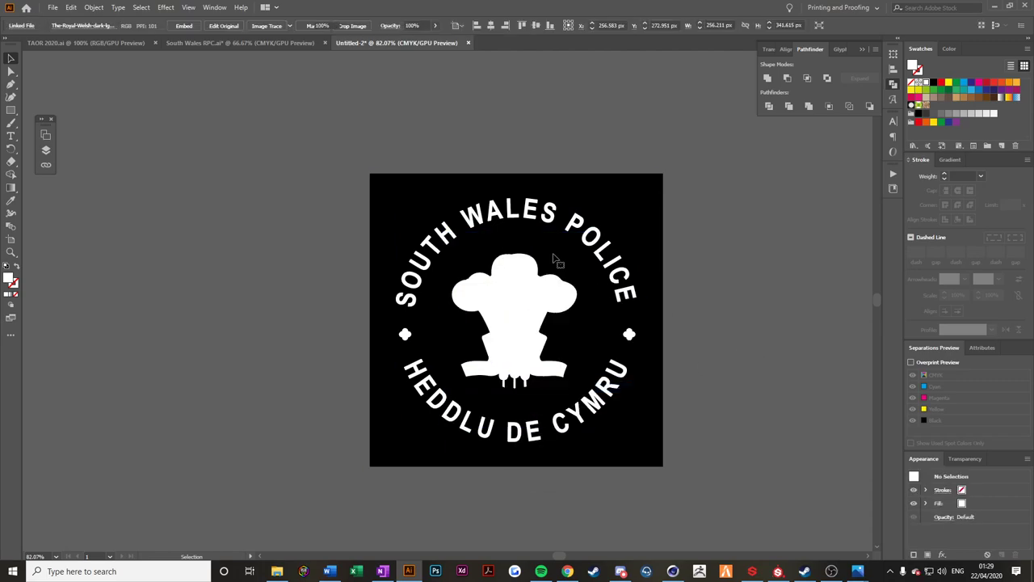
Export the artboard as a 300 ppi PNG named "Heddlue Cap badge central-01 alpha" in the Elements folder.
click(53, 7)
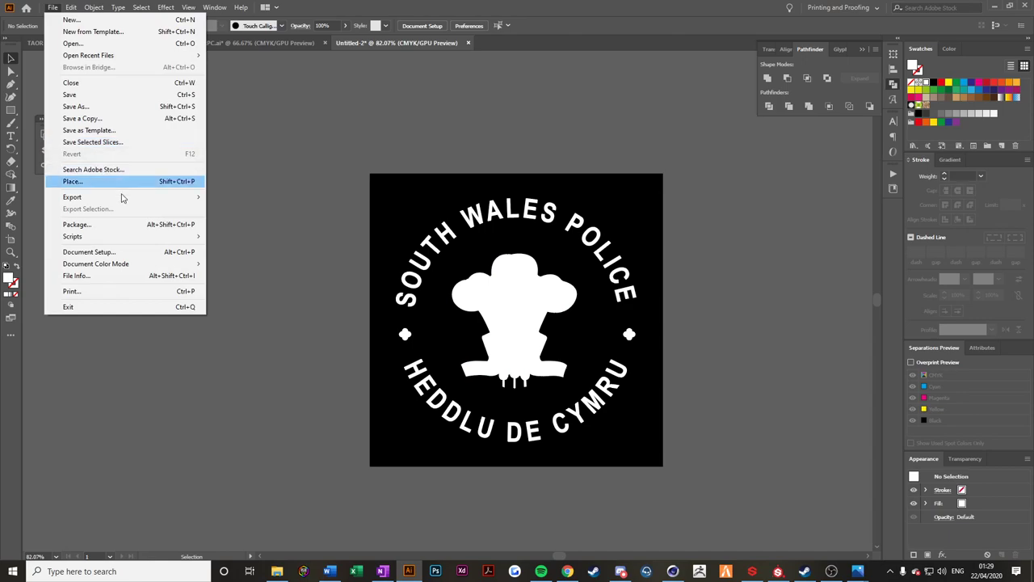
mouse_move(122, 197)
click(299, 209)
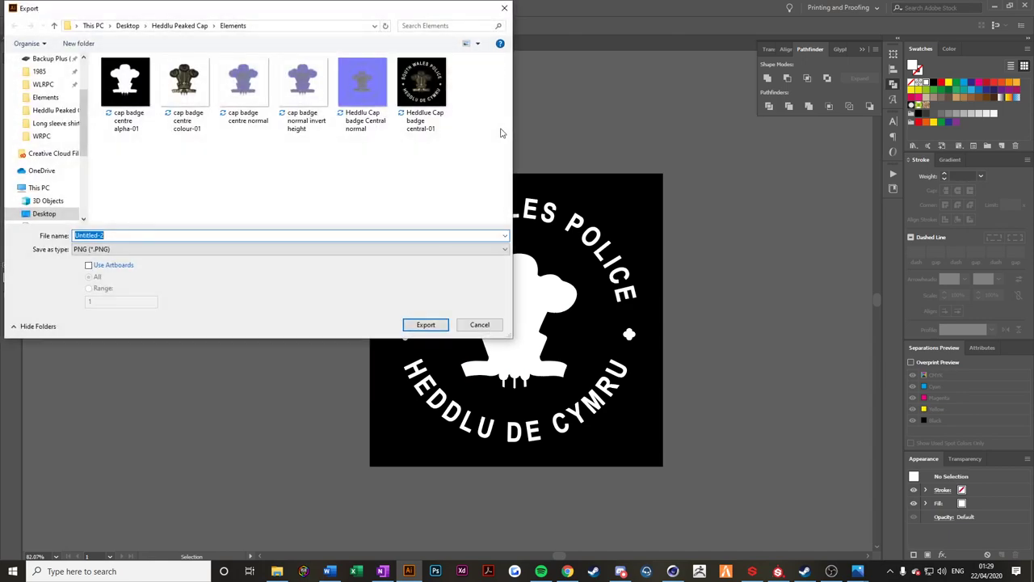
click(421, 93)
drag(75, 235, 158, 237)
click(158, 235)
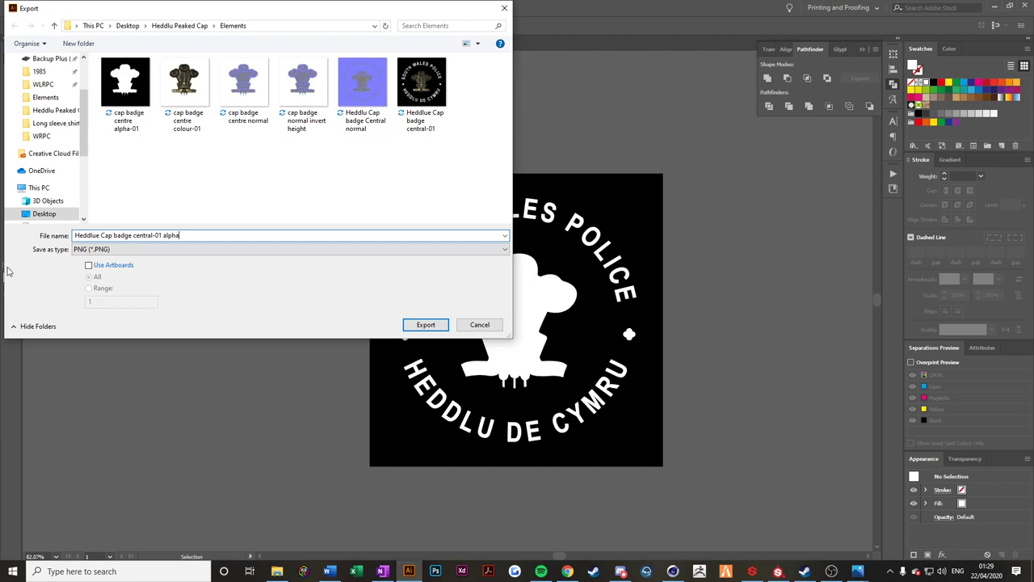
click(114, 267)
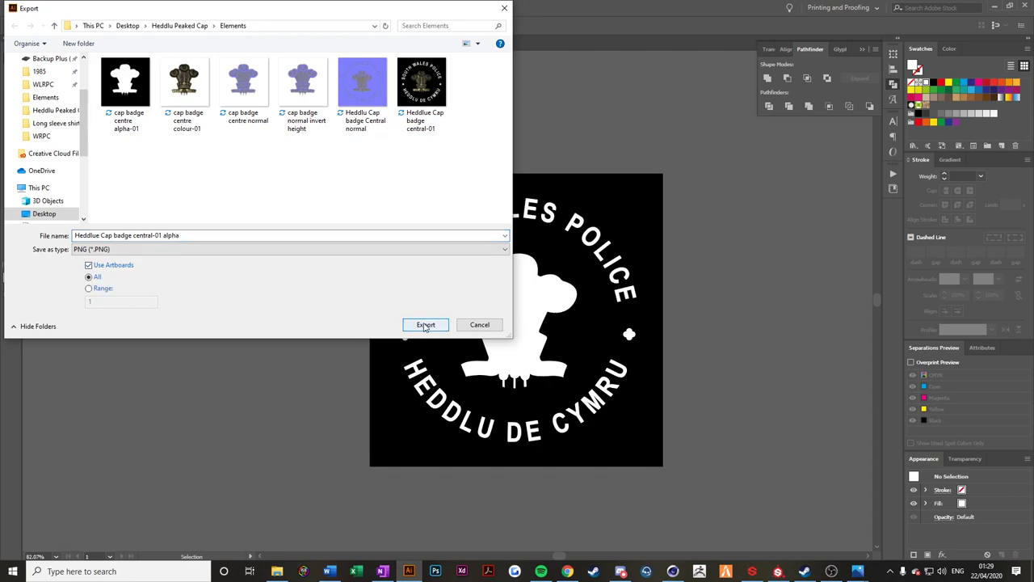
click(425, 325)
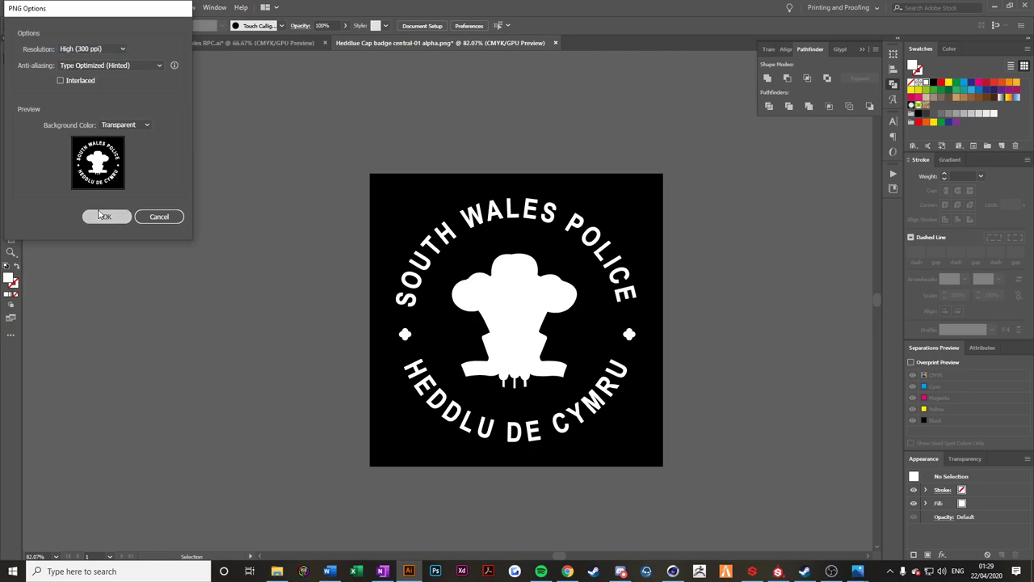
click(104, 217)
Switch to Substance Painter and bring in the Heddlu Cap badge Central normal and Heddlue Cap badge central-01 alpha-01 images from the Elements folder.
click(778, 572)
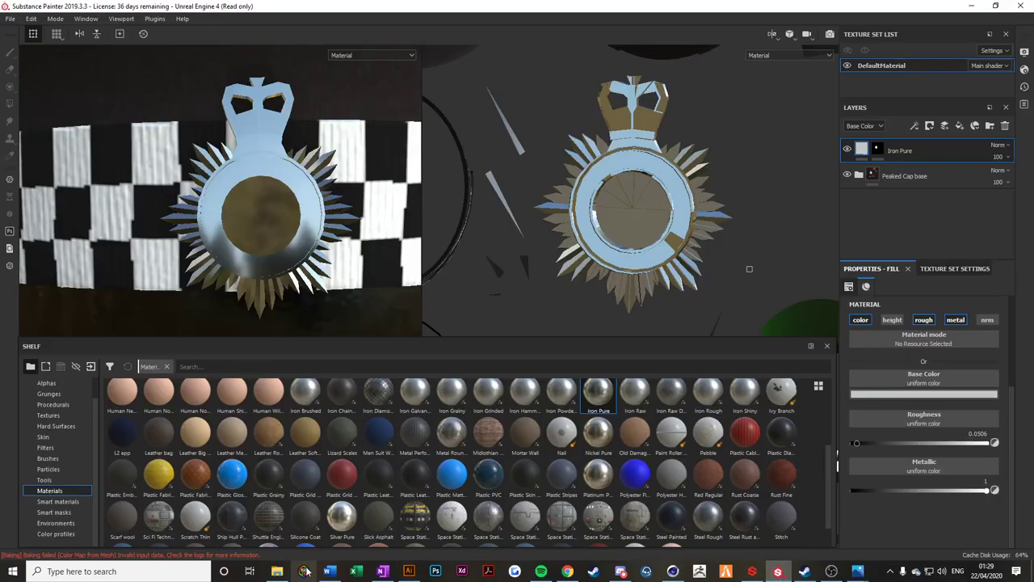
click(277, 571)
drag(834, 62, 487, 84)
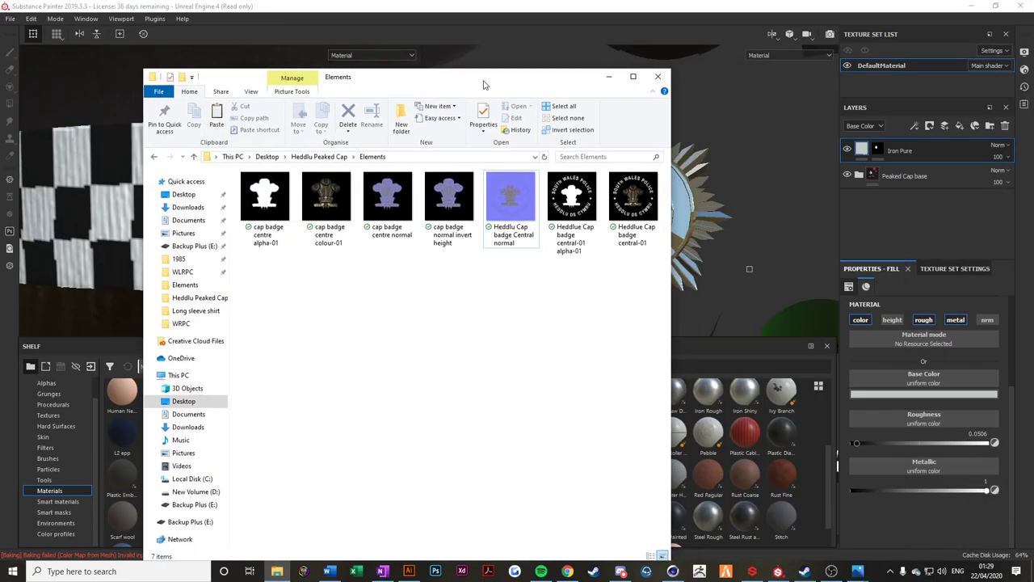
click(573, 204)
ctrl+click(513, 202)
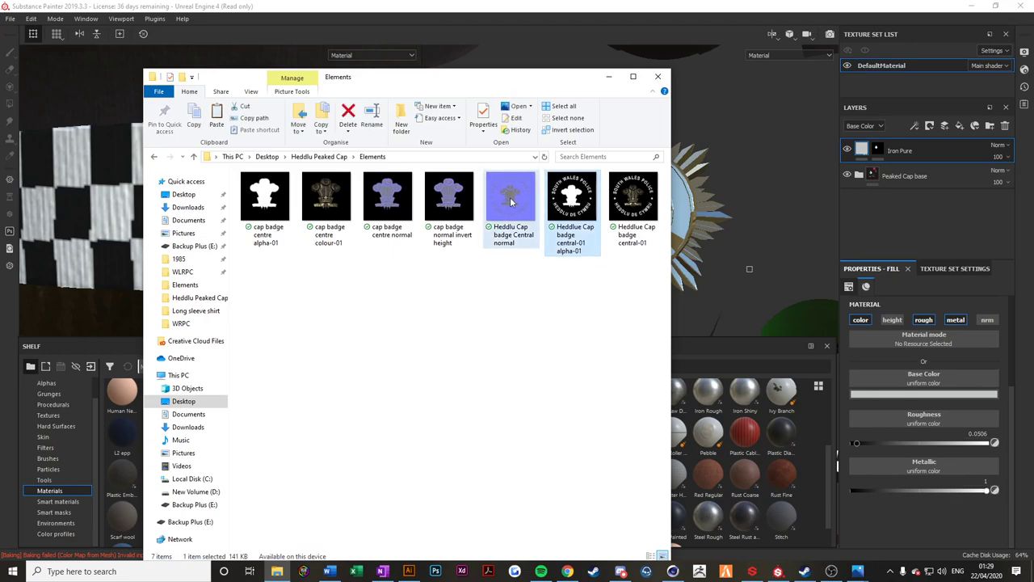
mouse_move(574, 199)
mouse_down()
mouse_move(813, 455)
mouse_move(816, 498)
mouse_up()
click(608, 76)
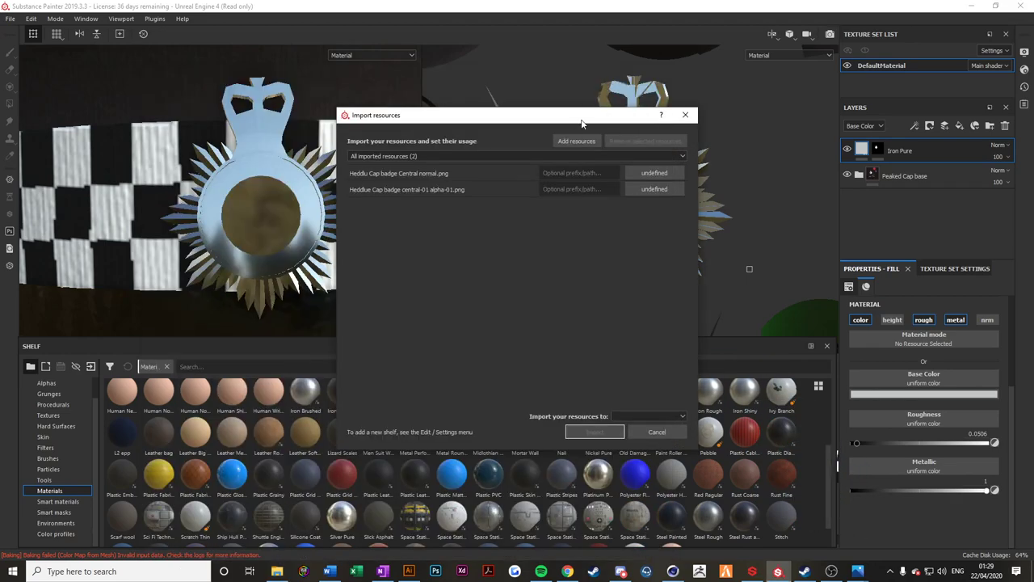
Import the normal image as a texture and the alpha image as an alpha into the current session.
click(655, 173)
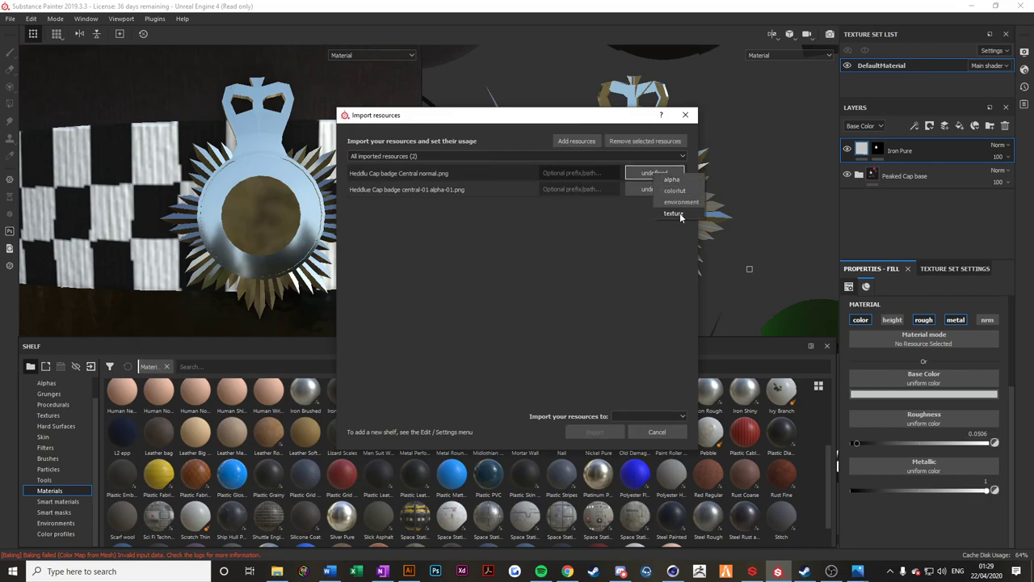
click(678, 212)
click(651, 189)
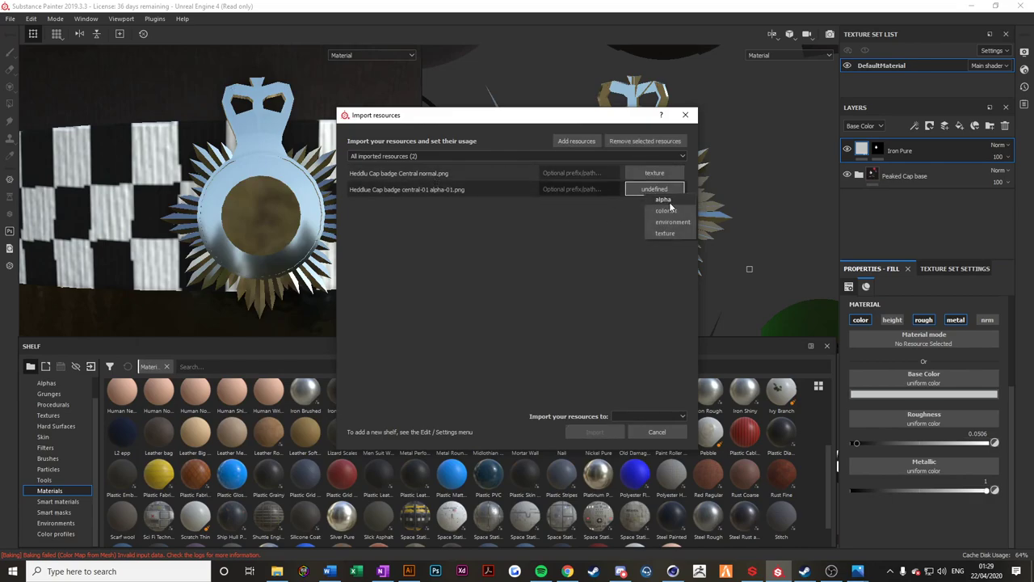
click(666, 199)
click(644, 416)
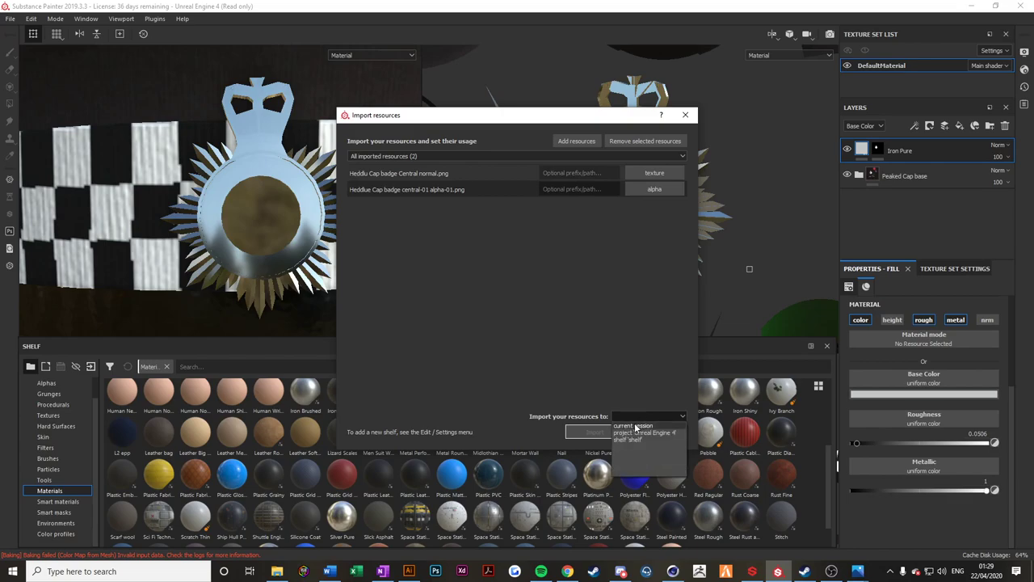
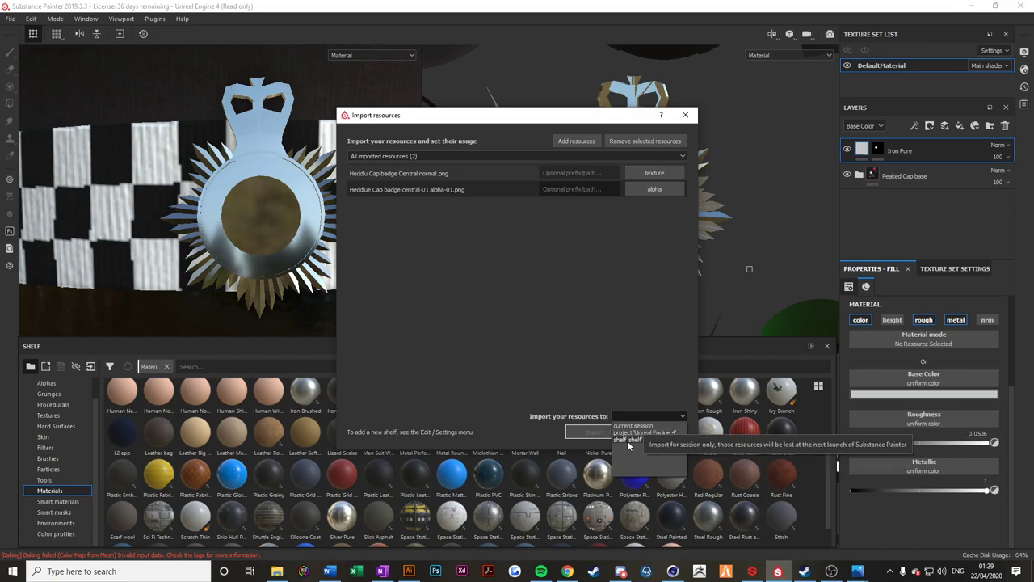
click(636, 429)
click(594, 432)
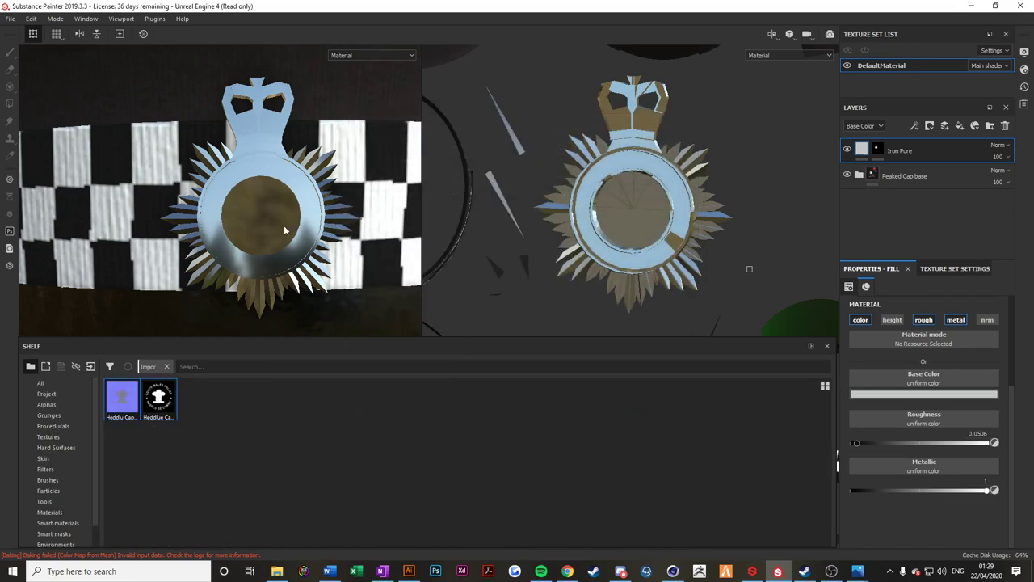
Load the Welsh cap brush preset and add a paint layer above the Iron Pure layer.
click(44, 501)
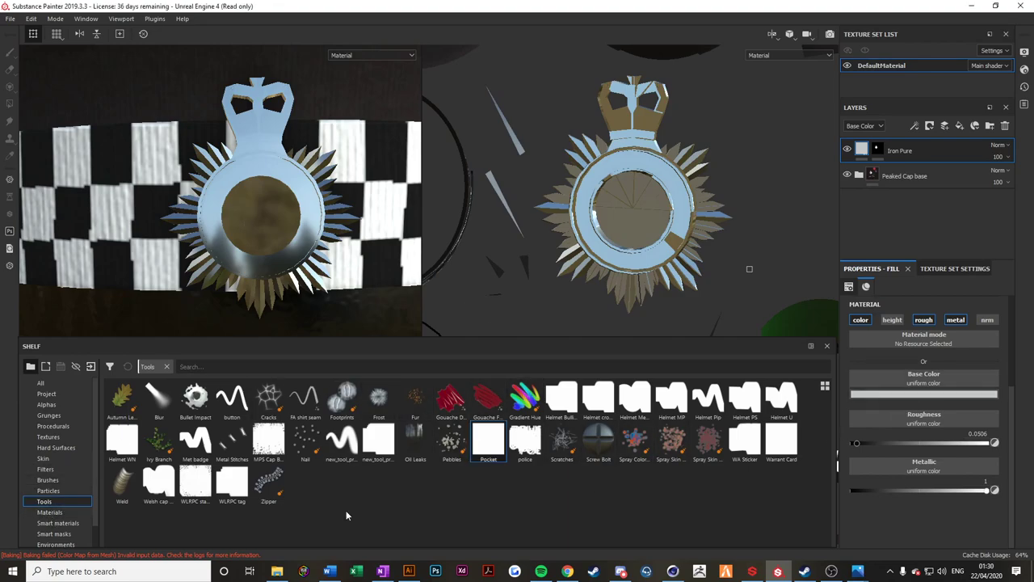
click(274, 446)
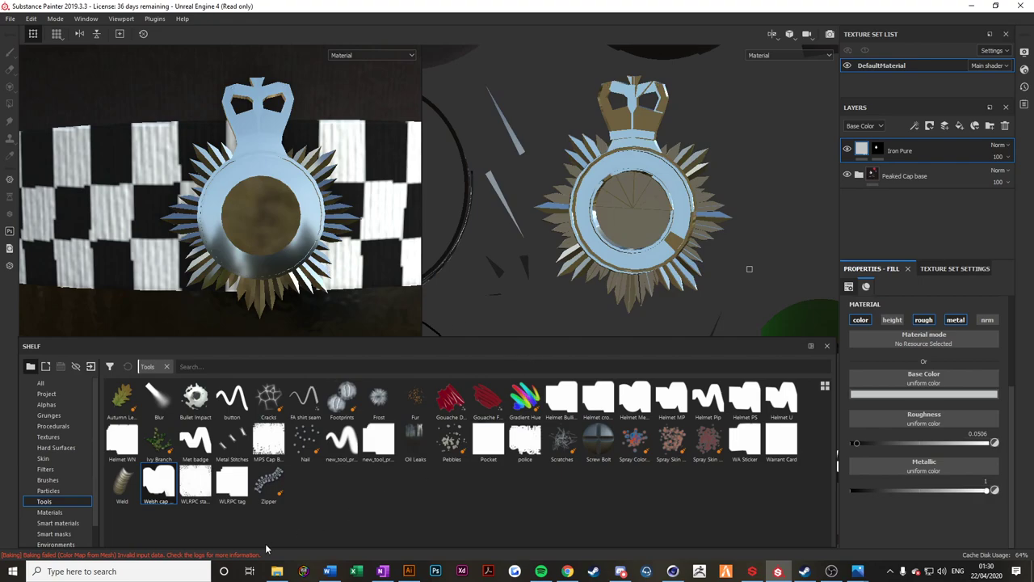
click(946, 127)
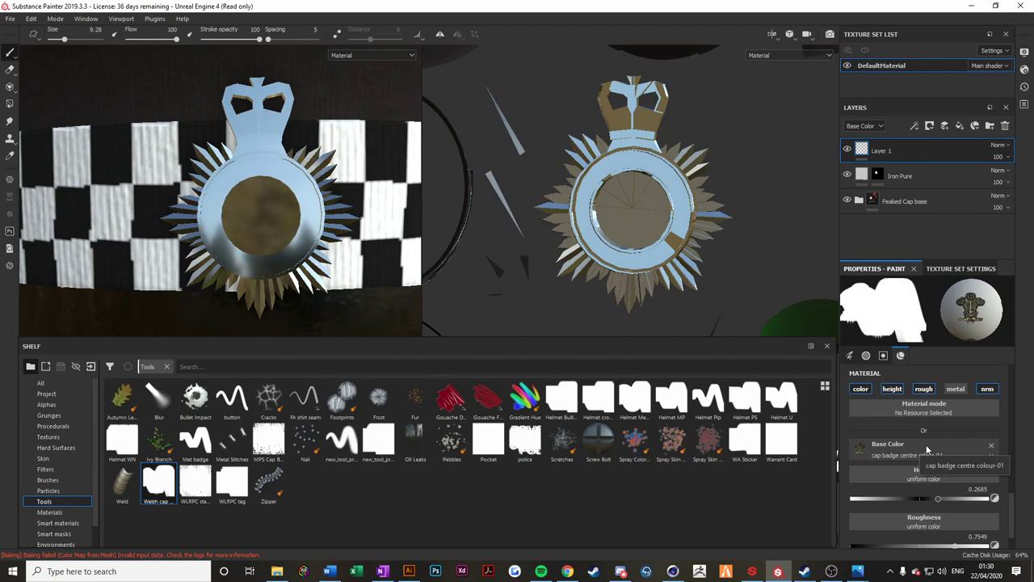
Replace the brush's base colour image with a uniform dark yellow, RGB 0.125, 0.113, 0.006.
click(992, 446)
click(923, 459)
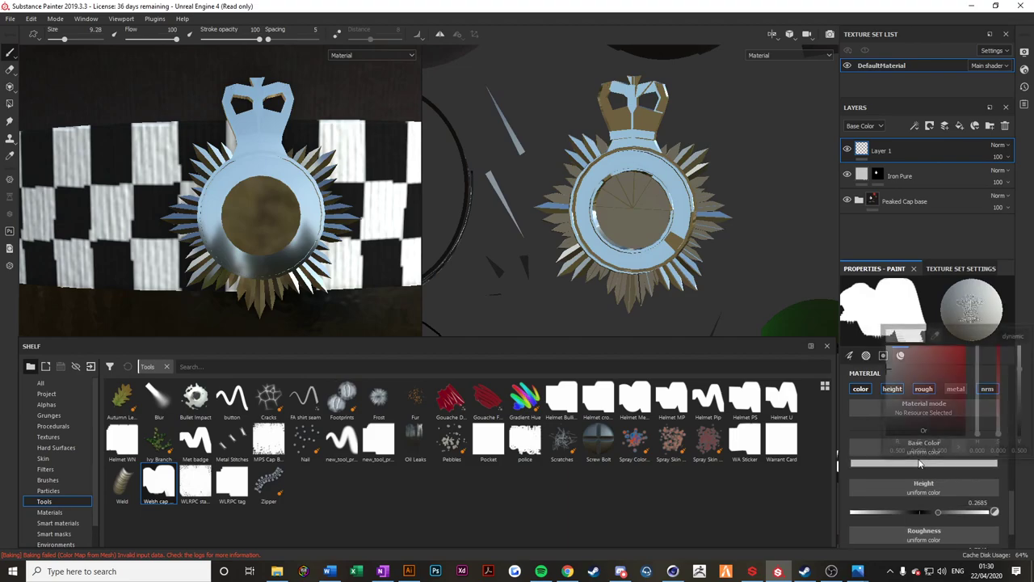
click(937, 412)
click(977, 422)
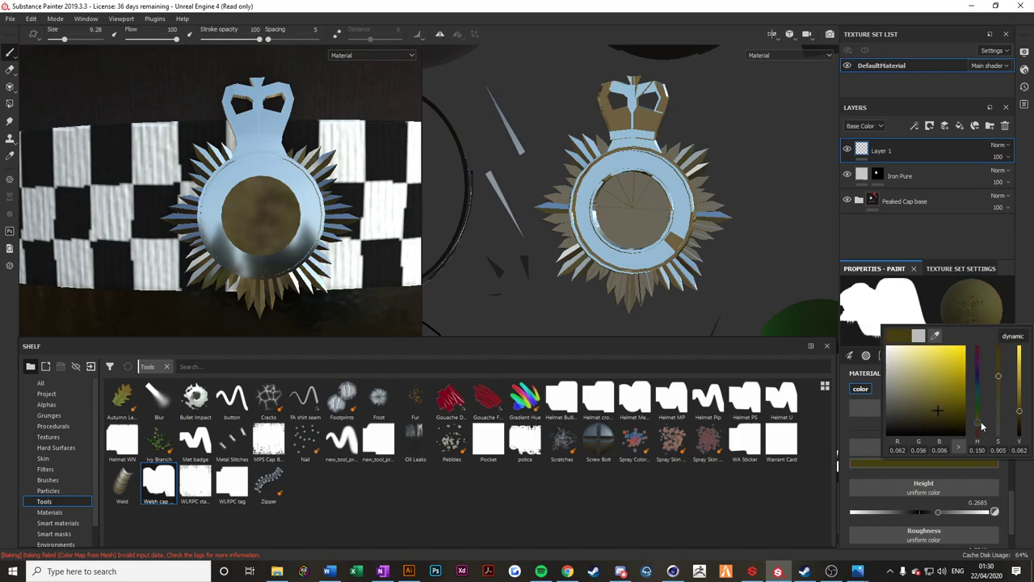
mouse_move(943, 414)
mouse_down()
mouse_move(945, 392)
mouse_move(946, 402)
mouse_up()
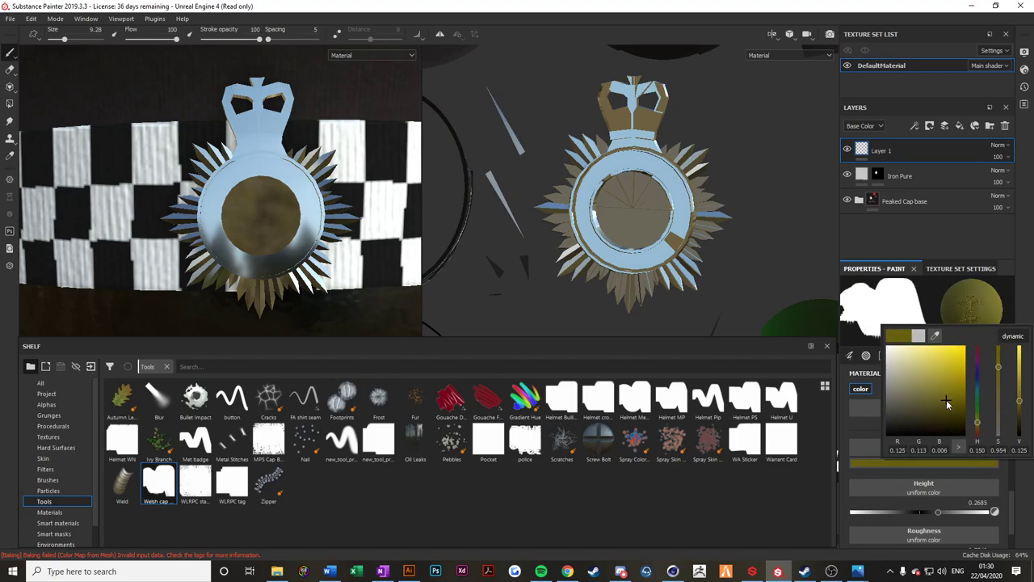
click(871, 427)
Set the brush's height to 0.3385 and assign Heddlu Cap badge Central normal as its normal map.
mouse_move(937, 513)
mouse_down()
mouse_move(925, 513)
mouse_move(942, 512)
mouse_up()
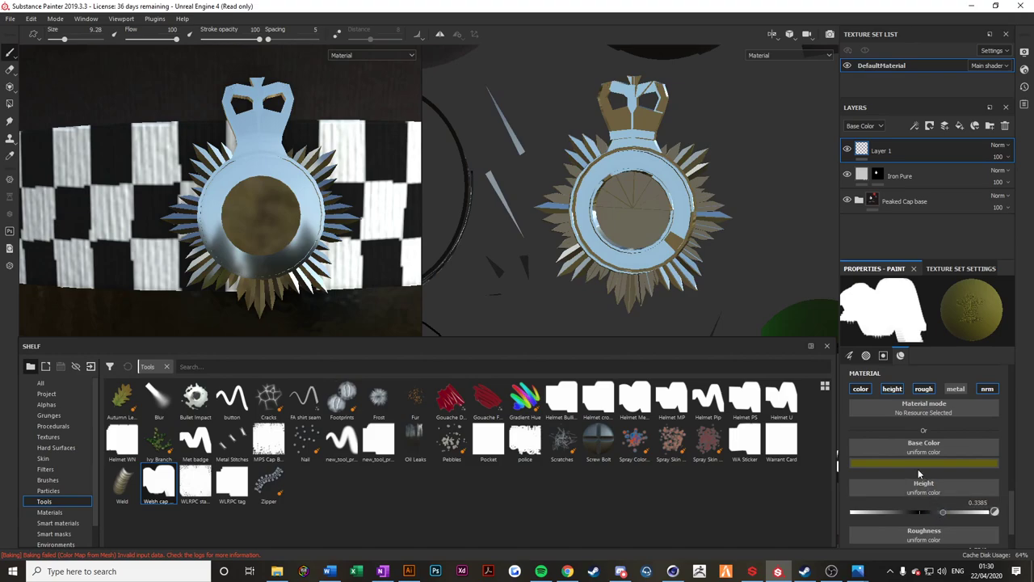
scroll(906, 448, down, 2)
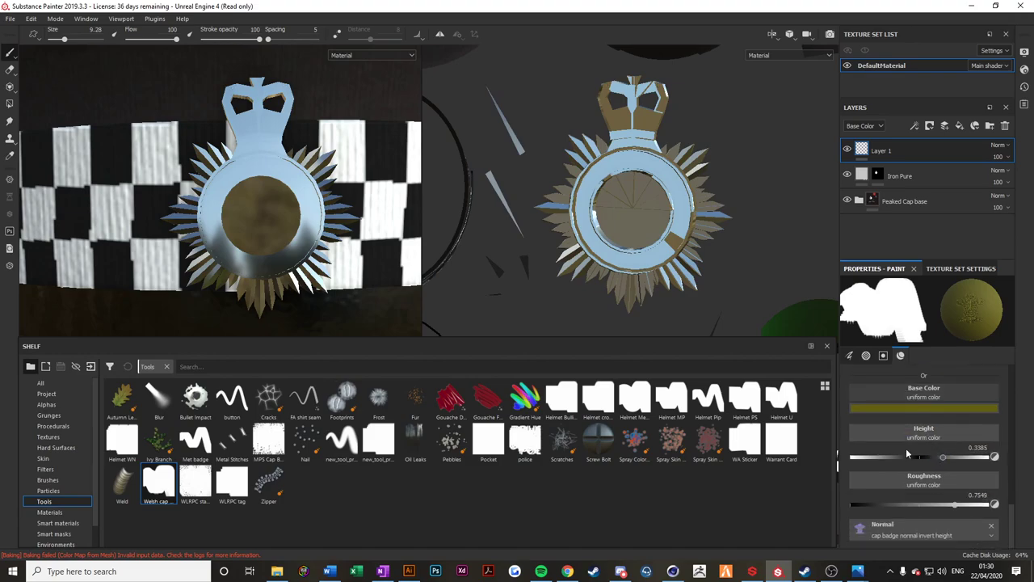
click(919, 524)
click(1009, 407)
Set the brush's alpha to Heddlue Cap badge central-01 alpha-01.
scroll(910, 500, up, 5)
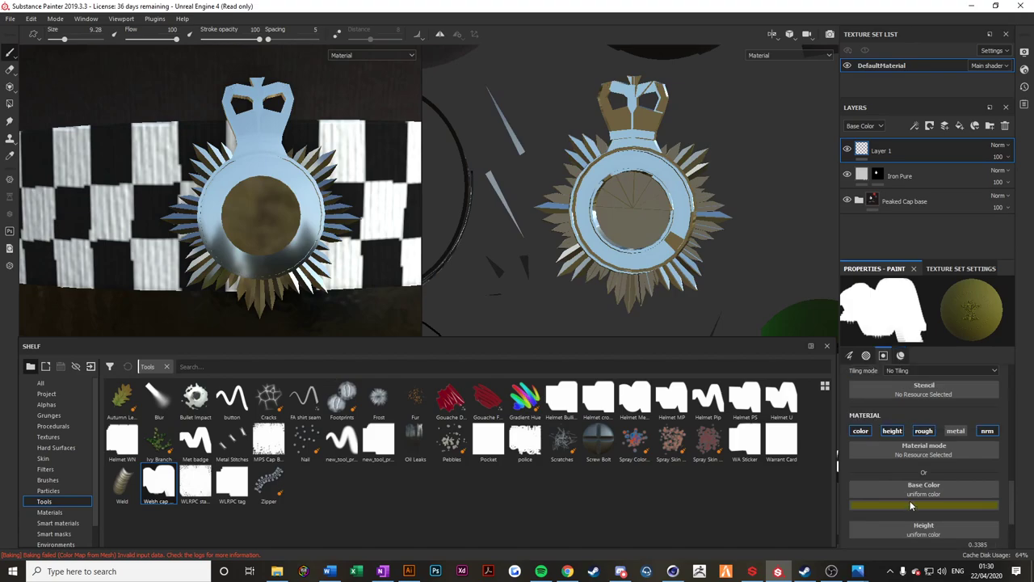
click(920, 442)
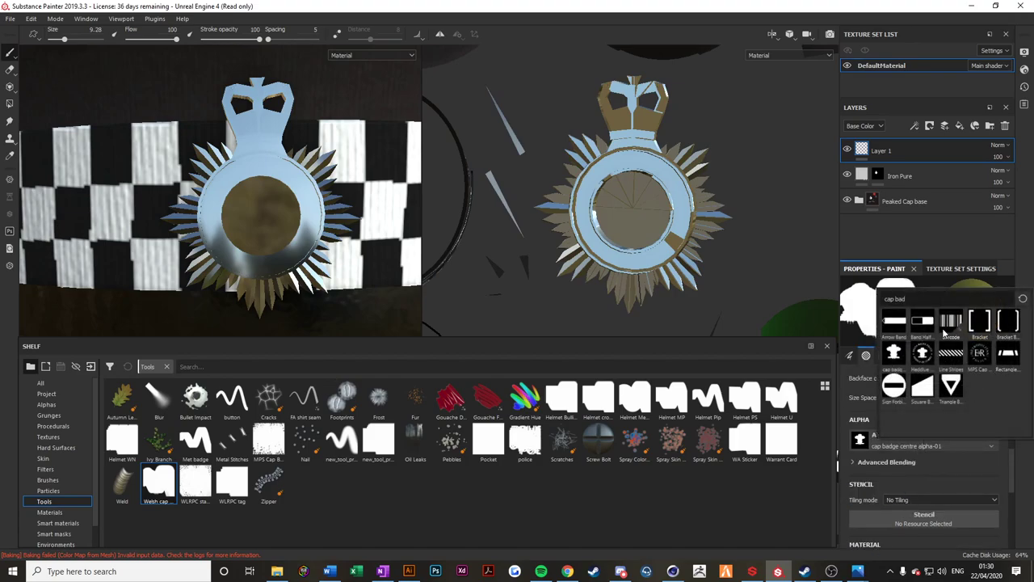
click(918, 400)
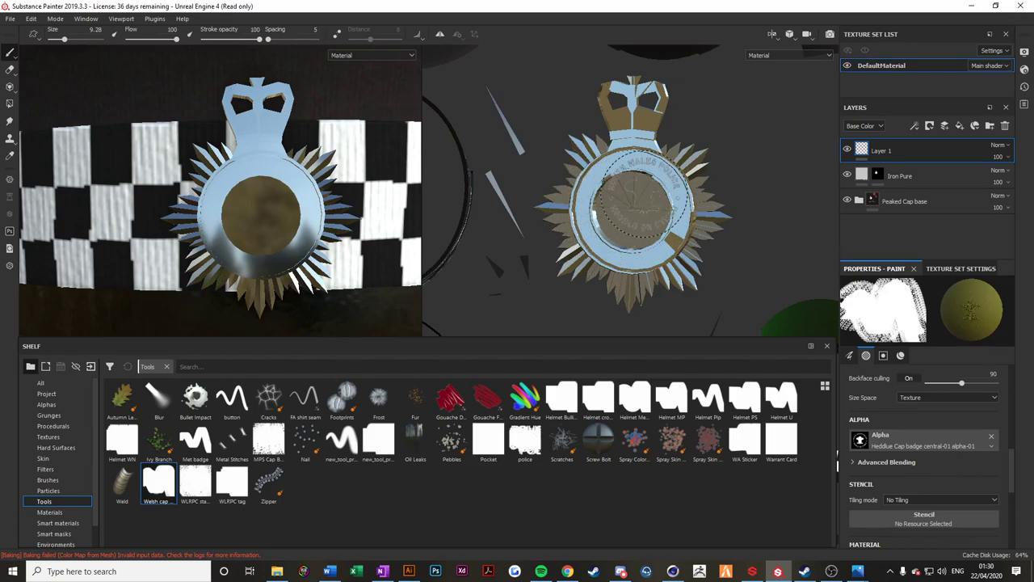
Set the brush's height to 0.3930 and lower its roughness to 0.1907.
scroll(921, 476, down, 3)
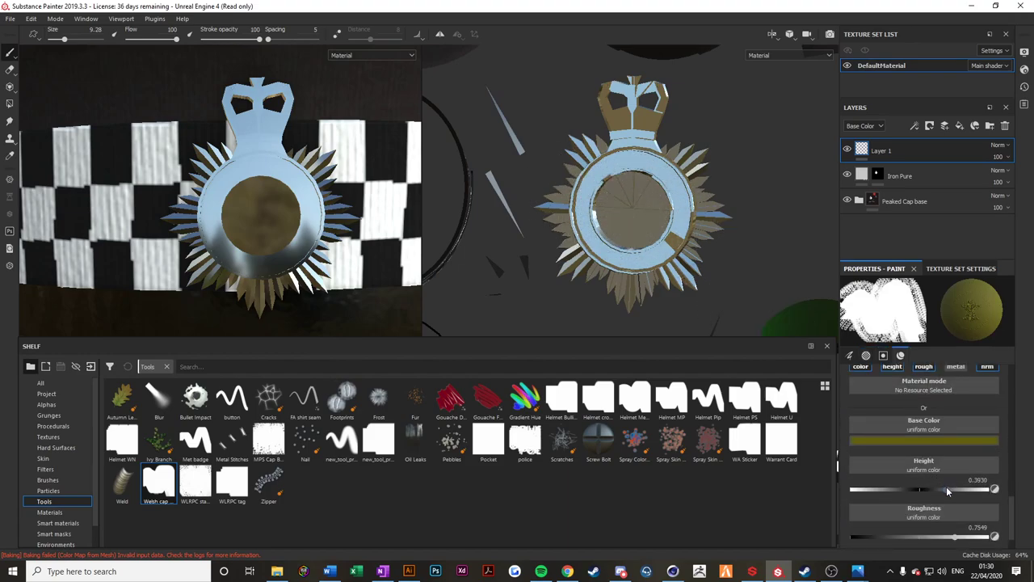
scroll(953, 505, down, 1)
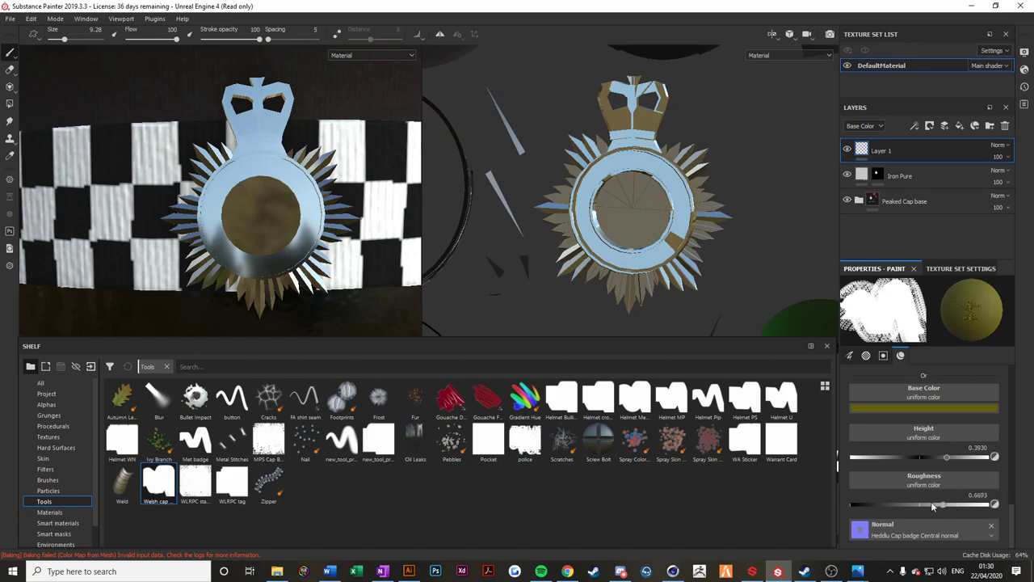
mouse_move(885, 504)
mouse_down()
mouse_move(868, 502)
mouse_move(882, 502)
mouse_up()
scroll(889, 497, up, 3)
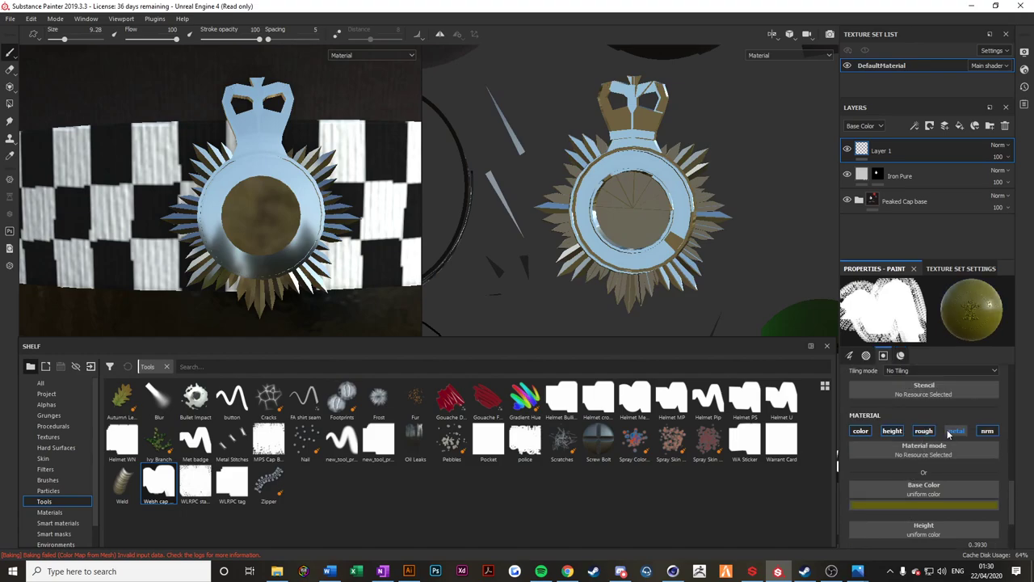
Enable the brush's metallic channel at 0.8210 and raise its roughness slightly.
click(950, 432)
scroll(889, 477, down, 4)
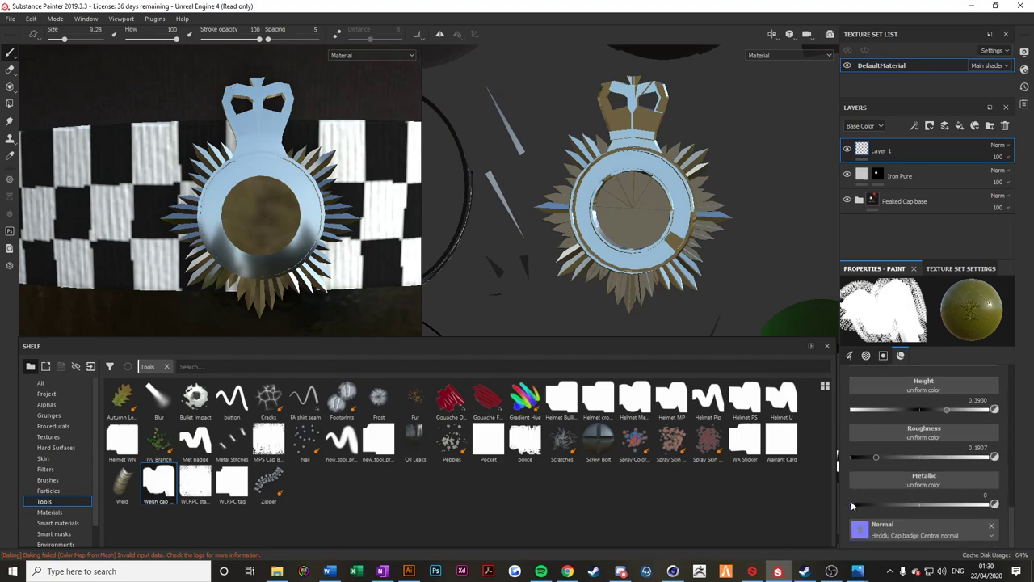
drag(852, 503, 964, 504)
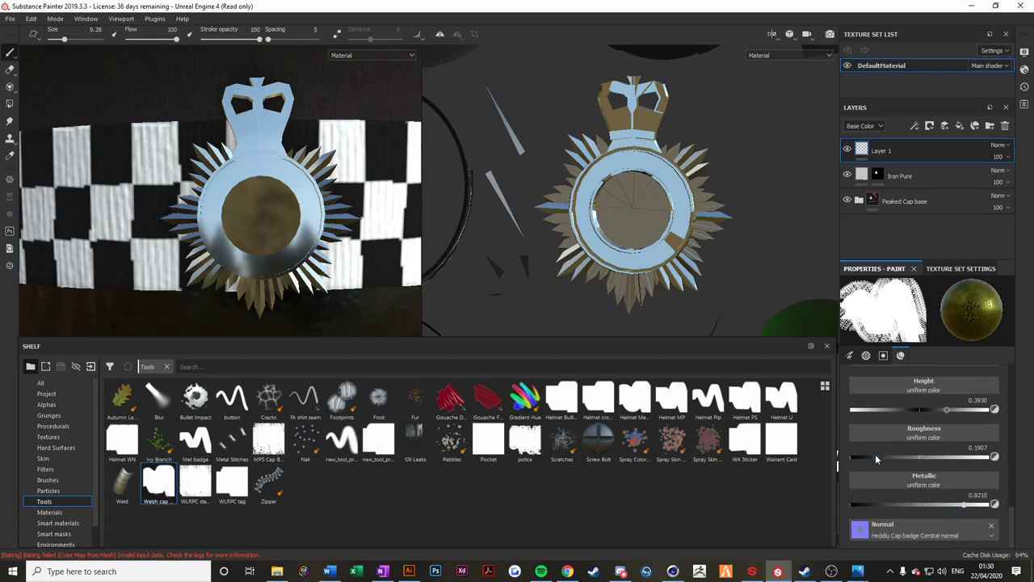
mouse_move(875, 458)
mouse_down()
mouse_move(861, 460)
mouse_move(887, 459)
mouse_up()
Set the brush size to 14.25 so the stamp fits the badge's ring in the UV view.
scroll(952, 419, up, 5)
drag(892, 414, 905, 415)
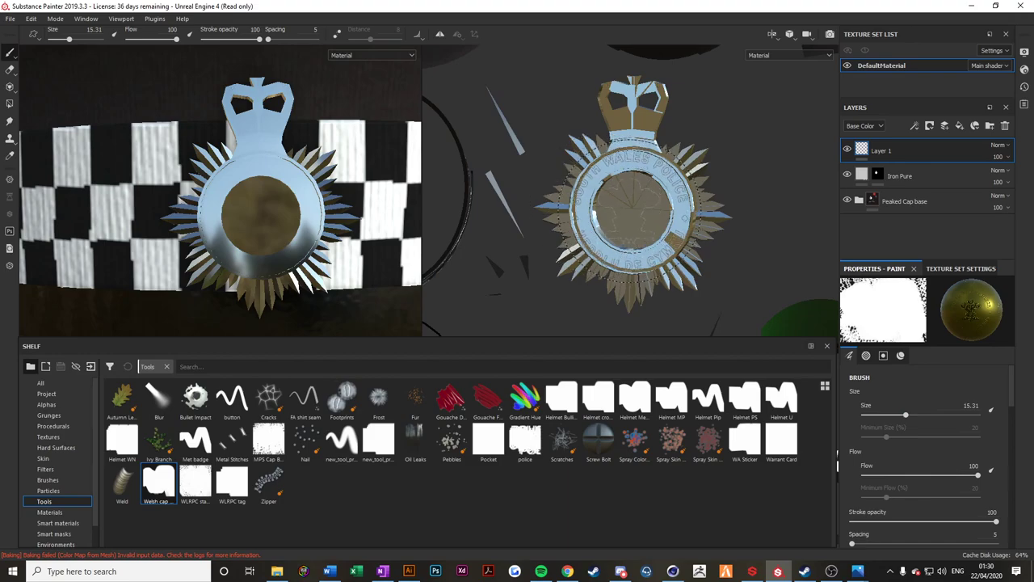
drag(907, 416, 904, 416)
scroll(630, 219, down, 3)
scroll(630, 211, up, 3)
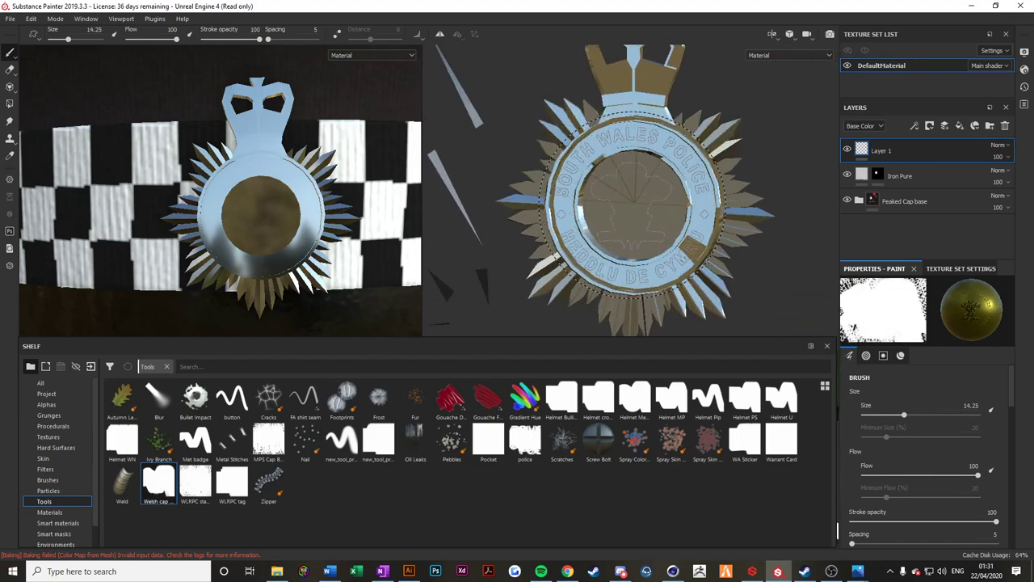
Try stamping the badge design on the ring's centre with camera alignment, and undo the stamp.
click(632, 207)
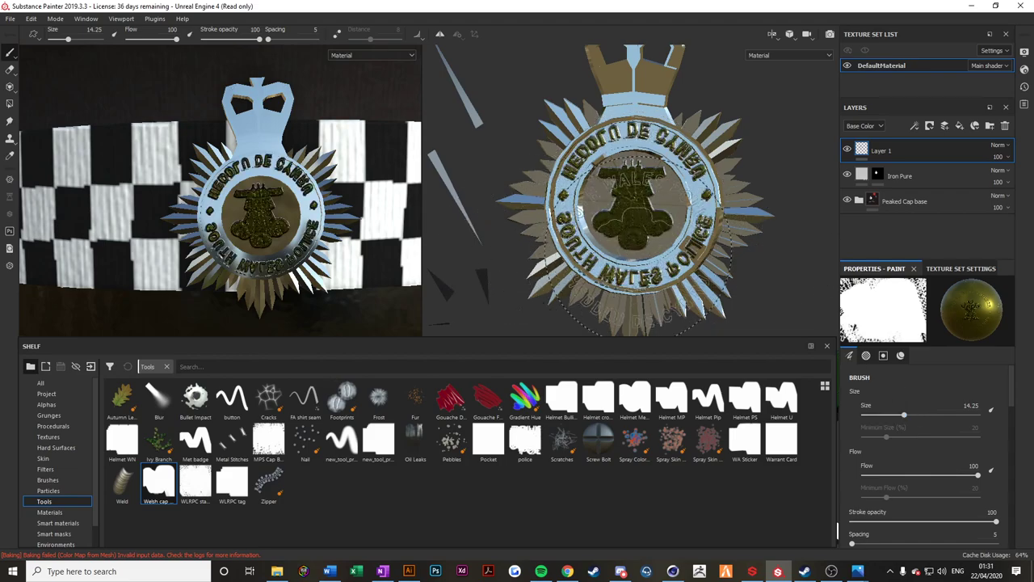
key(ctrl+z)
Set the brush alignment to UV and stamp the lettering and feathers centred on the badge.
scroll(946, 438, down, 5)
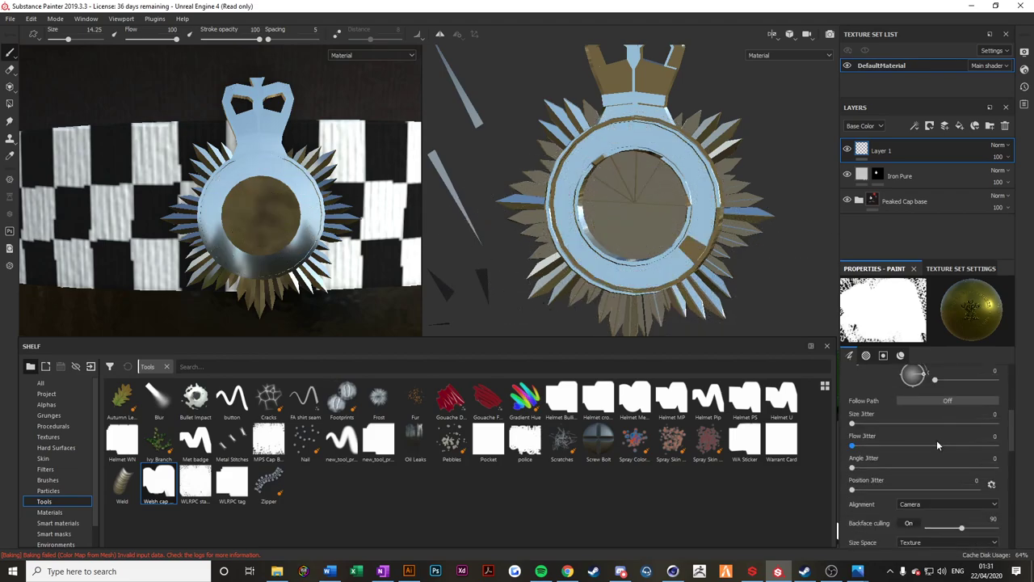
click(910, 503)
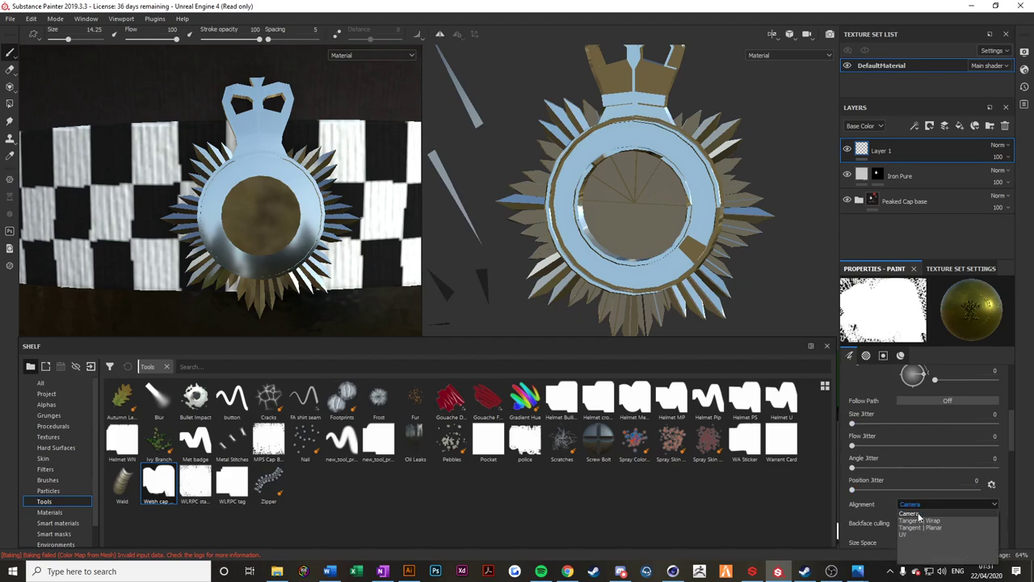
click(914, 529)
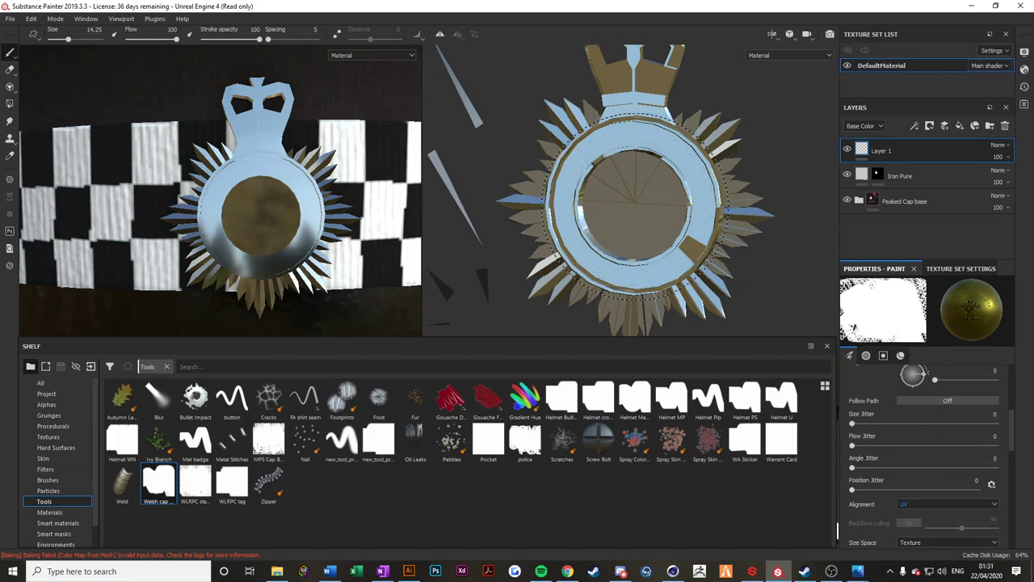
click(637, 205)
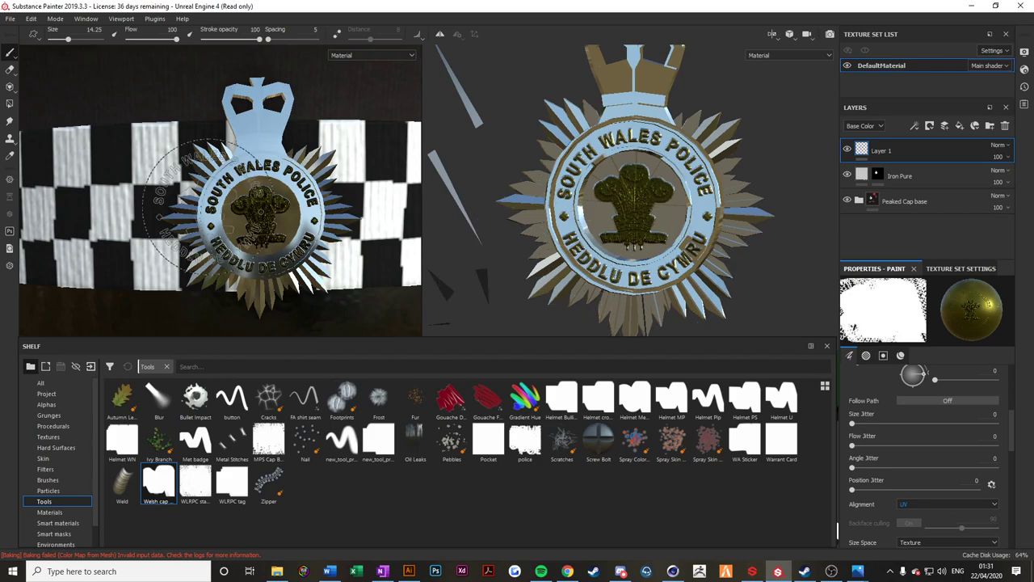
Check the stamped badge on the cap against the South Wales Police reference photo.
scroll(267, 218, down, 3)
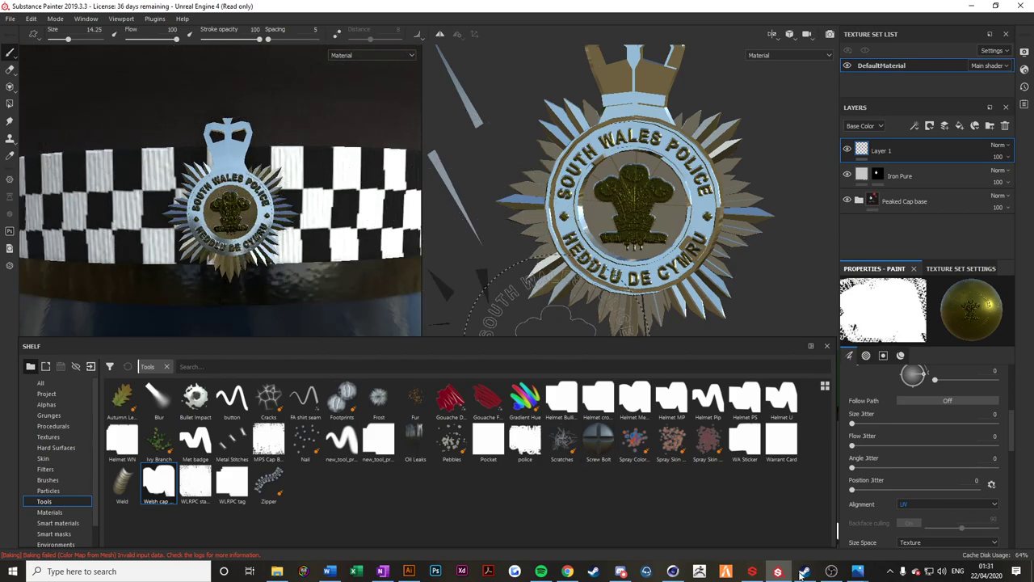
mouse_move(859, 571)
click(808, 521)
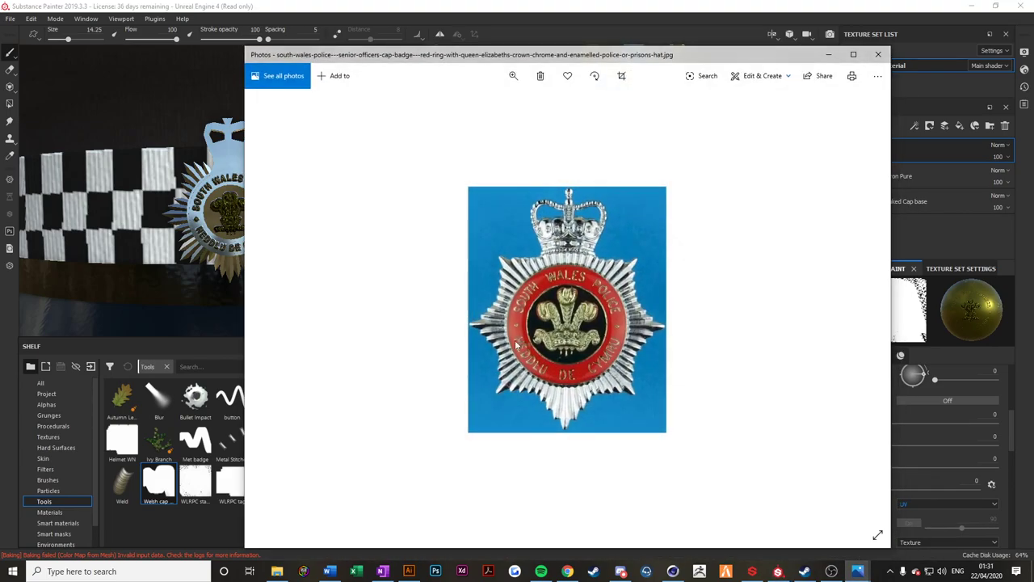
click(828, 54)
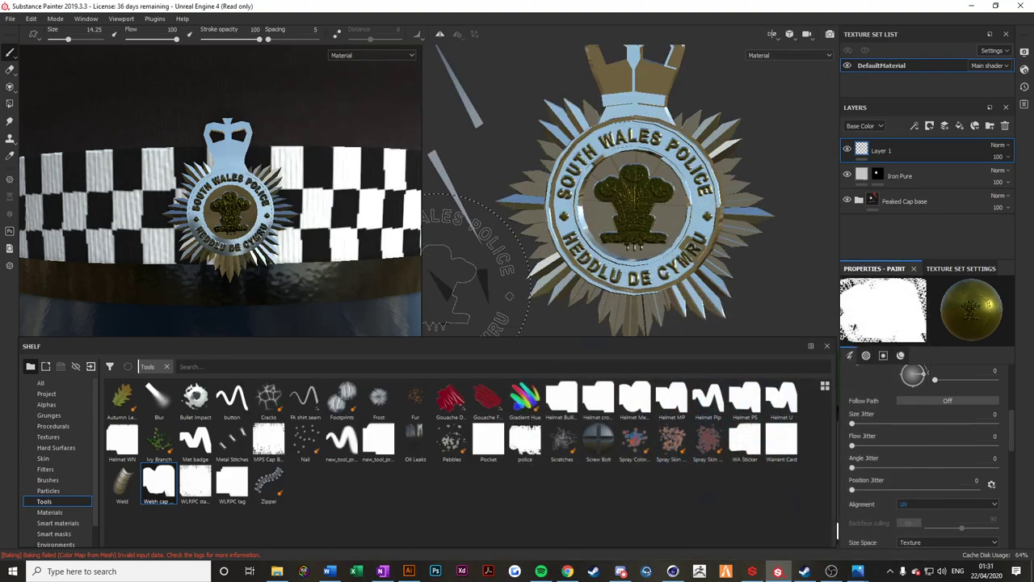
Add a fill layer beneath the stamped badge layer and rename the stamped layer "Cap badge details".
click(960, 127)
drag(901, 185, 895, 190)
double_click(886, 152)
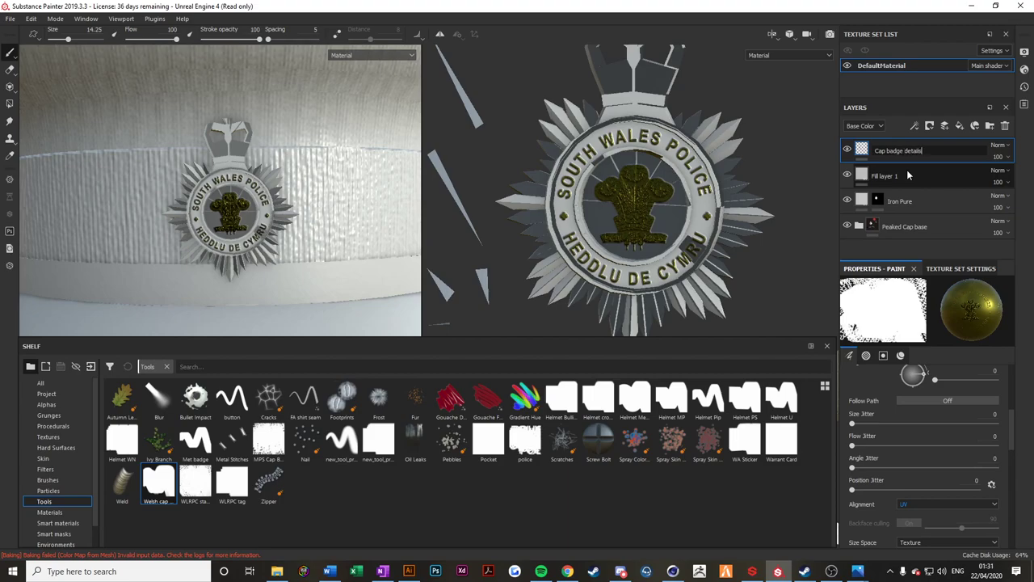
key(Return)
Apply the Plastic PVC material to Fill layer 1 and give the layer a black mask.
click(914, 180)
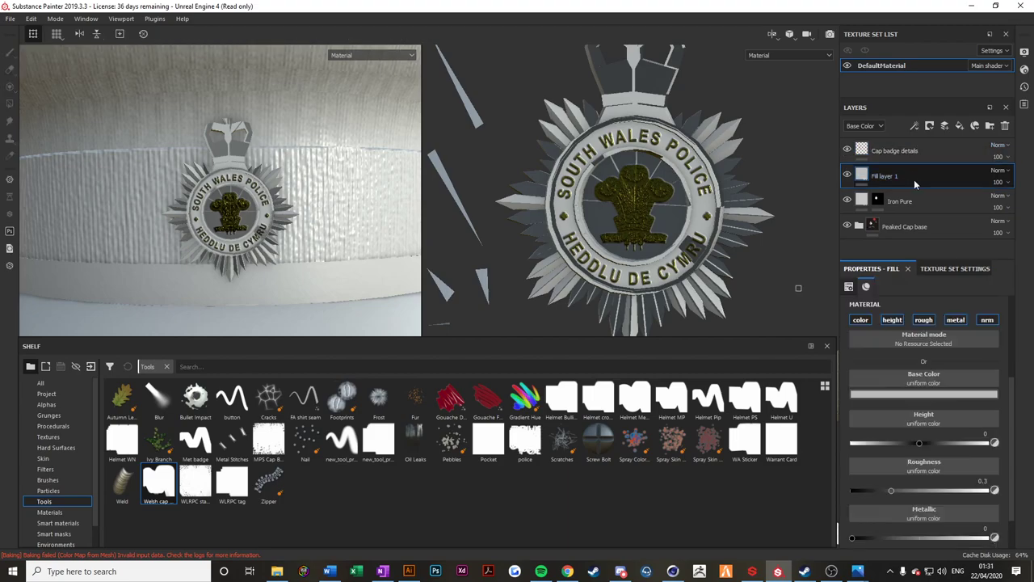
click(49, 513)
scroll(483, 436, down, 5)
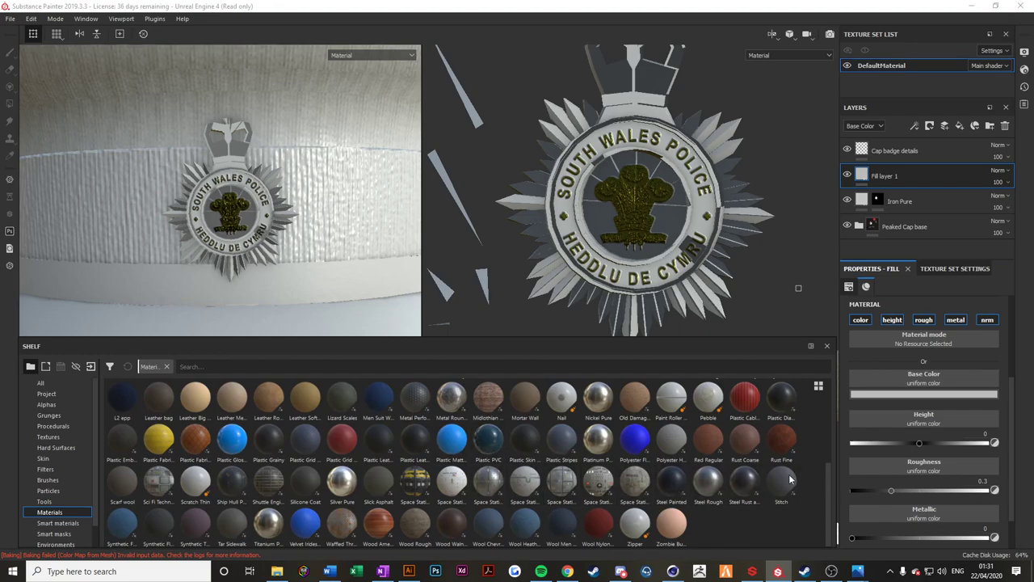
click(487, 443)
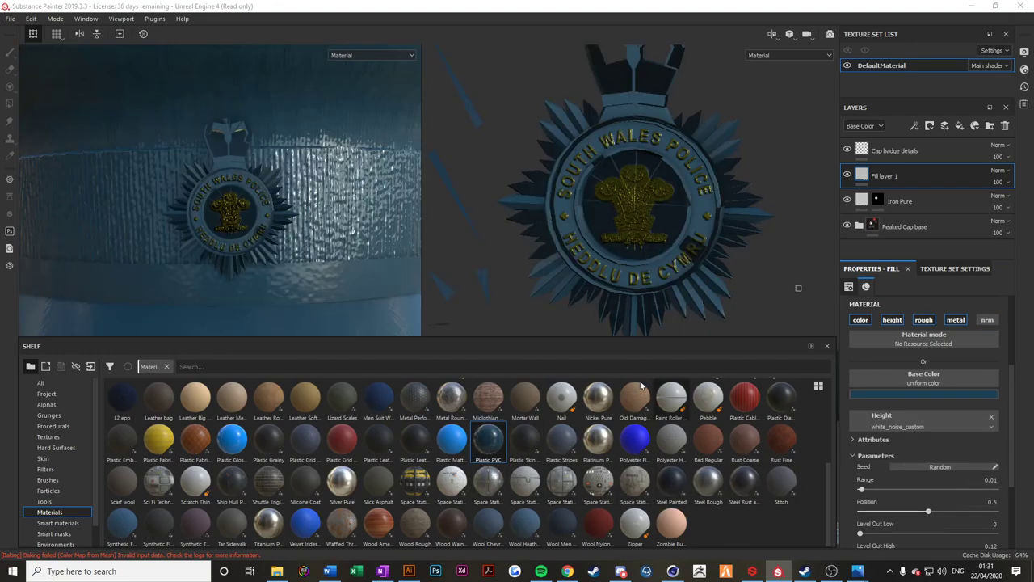
right_click(897, 174)
click(927, 38)
Polygon-fill the faces of the badge's lettering ring in the Fill layer 1 mask, undoing the spill onto the rays.
scroll(596, 196, up, 5)
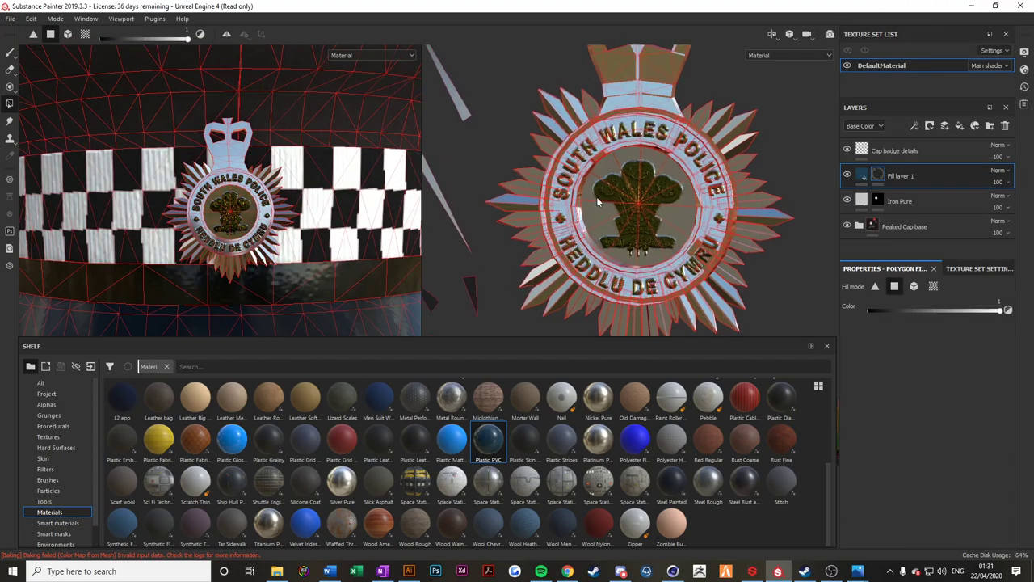
scroll(209, 207, up, 5)
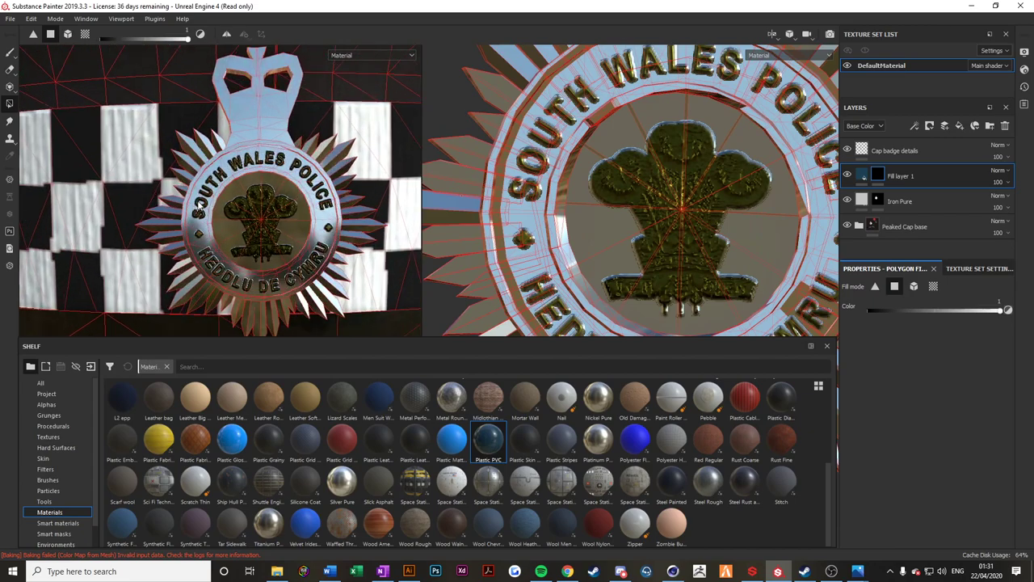
mouse_move(188, 189)
mouse_down()
mouse_move(234, 171)
mouse_move(277, 122)
mouse_move(348, 104)
mouse_up()
alt+middle_drag(363, 106, 282, 118)
mouse_move(296, 106)
mouse_down()
mouse_move(356, 134)
mouse_move(392, 179)
mouse_up()
alt+middle_drag(408, 218, 321, 165)
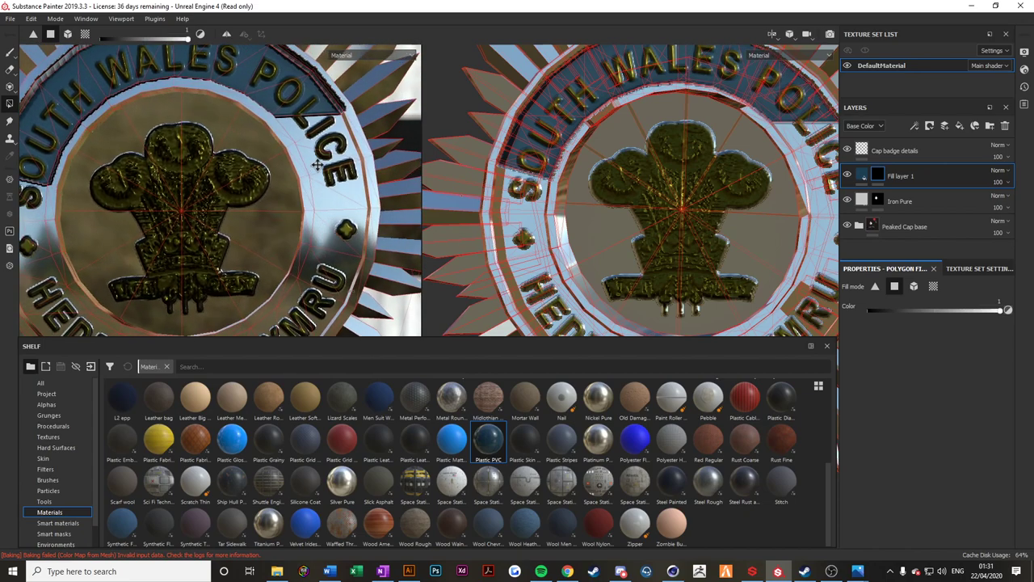
mouse_move(308, 121)
mouse_down()
mouse_move(349, 198)
mouse_move(310, 301)
mouse_move(314, 276)
mouse_up()
alt+middle_drag(225, 283, 329, 166)
mouse_move(139, 83)
mouse_down()
mouse_move(107, 51)
mouse_move(133, 137)
mouse_move(131, 173)
mouse_up()
key(ctrl+z)
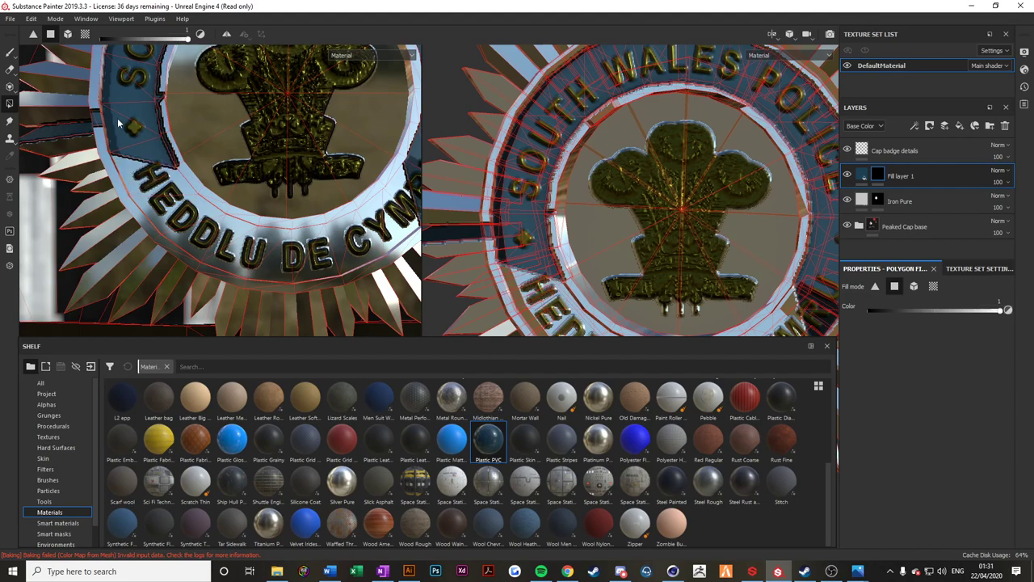
mouse_move(102, 123)
mouse_down()
mouse_move(150, 146)
mouse_move(182, 219)
mouse_move(270, 260)
mouse_move(363, 234)
mouse_move(410, 196)
mouse_move(418, 171)
mouse_up()
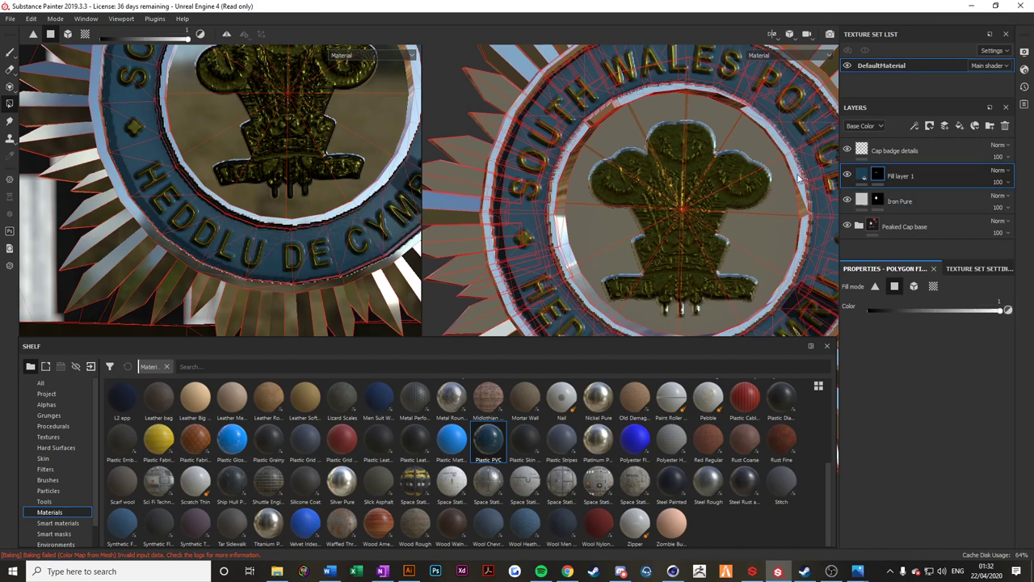
Change the lettering ring's base color to a strong red and turn off the layer's height channel.
click(863, 176)
click(909, 394)
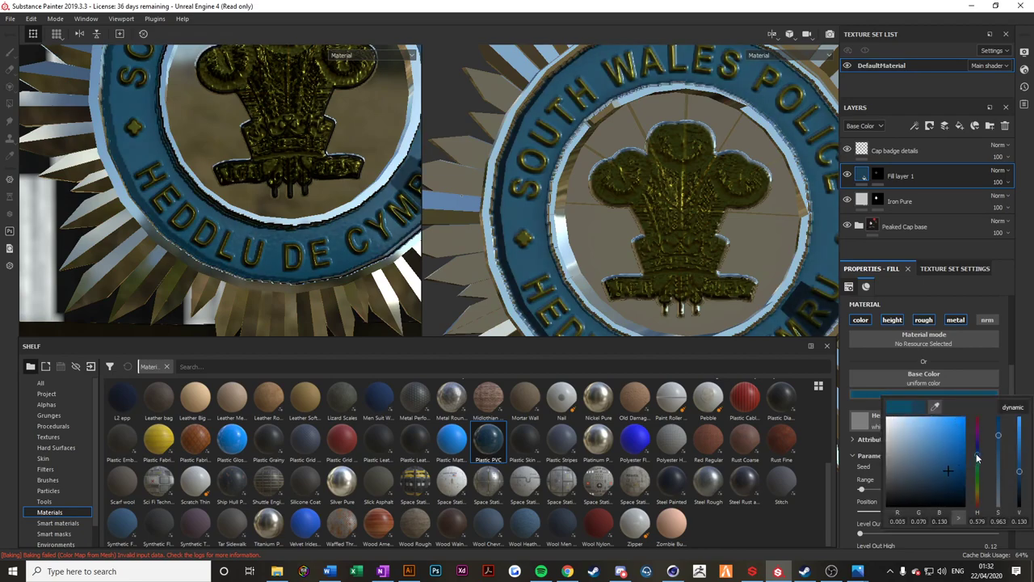
drag(978, 458, 982, 419)
drag(953, 467, 962, 437)
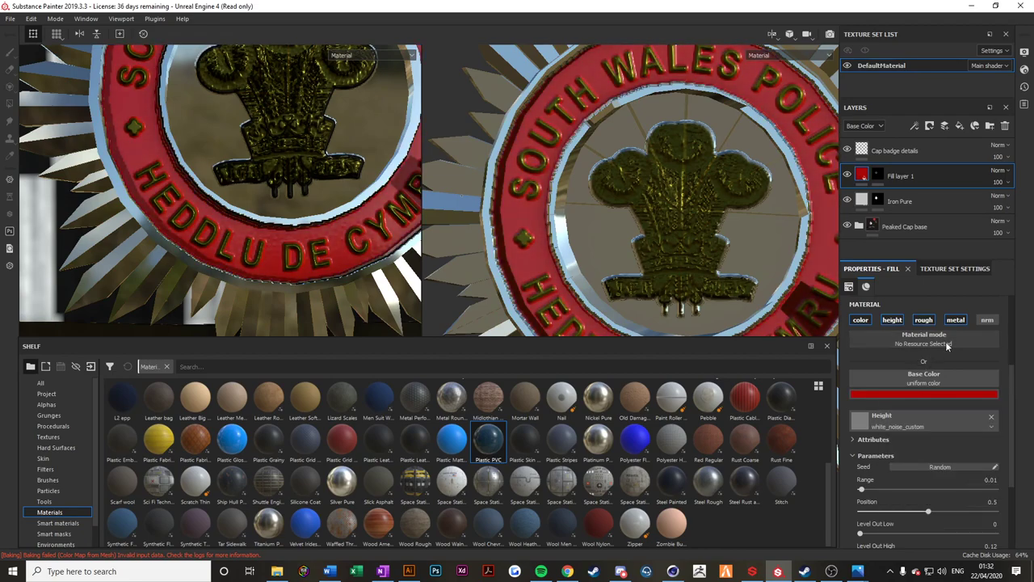
click(892, 321)
scroll(231, 82, down, 3)
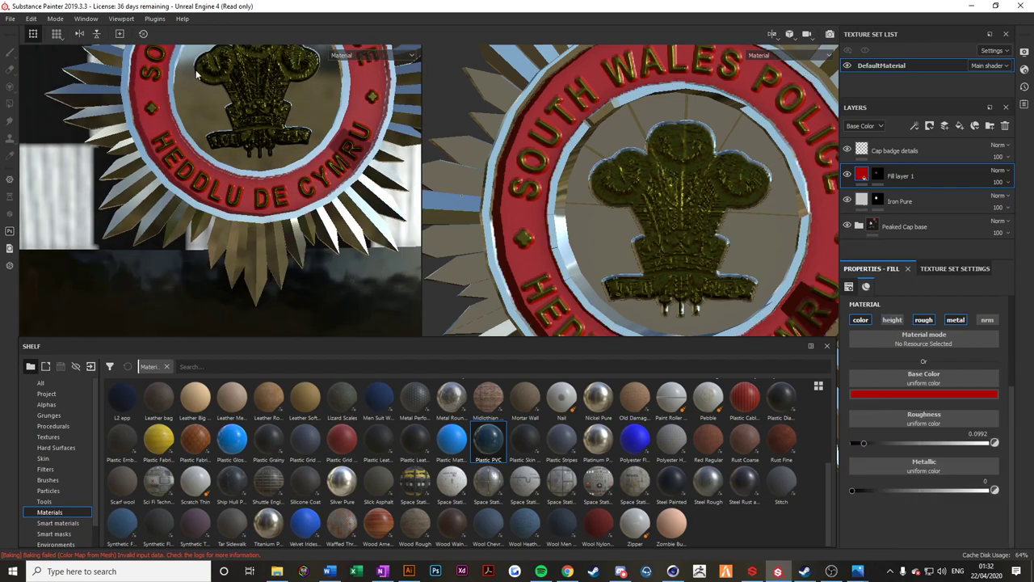
alt+middle_drag(231, 83, 249, 172)
scroll(249, 171, up, 1)
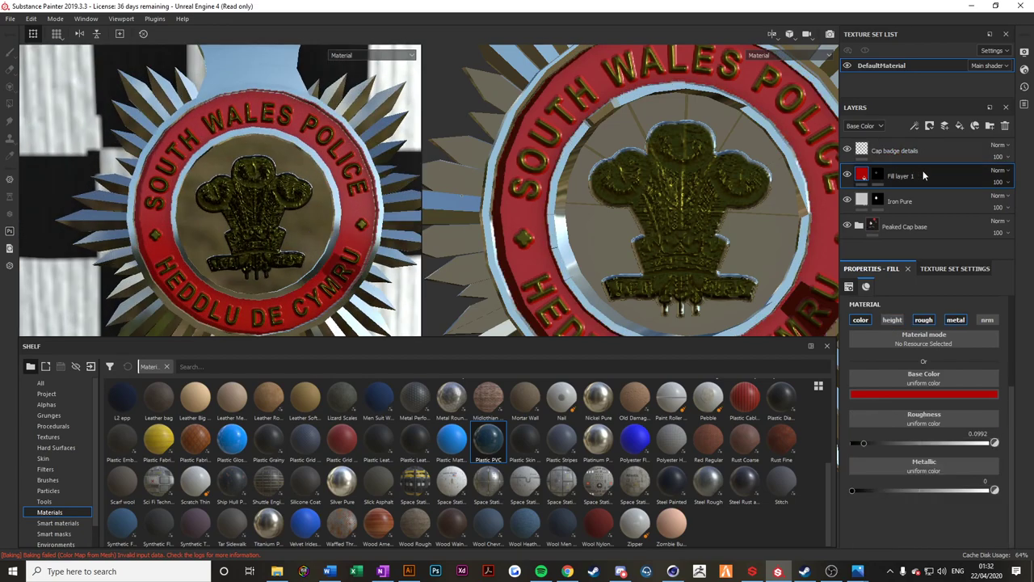
Add a second fill layer above the red one and give it a black mask.
click(960, 125)
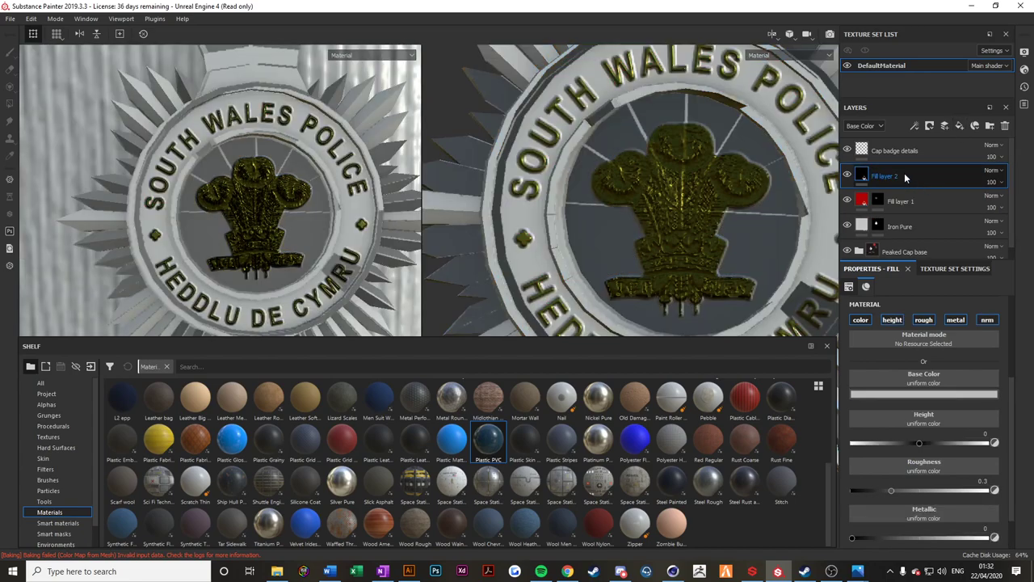
right_click(904, 173)
click(947, 19)
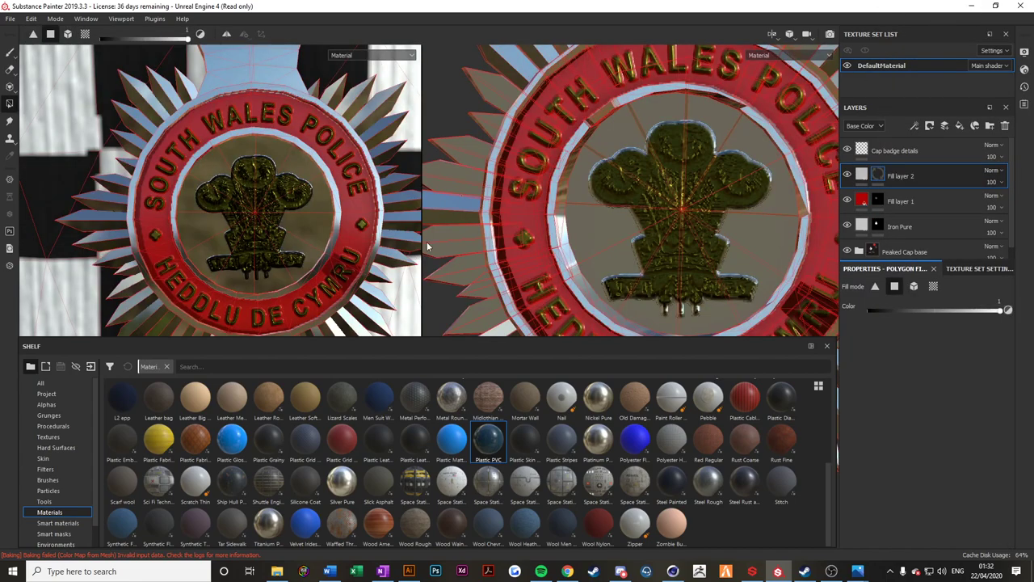
Try filling the inner disc's faces in the UV view, and undo the fills.
click(588, 179)
click(608, 153)
click(648, 125)
key(ctrl+z)
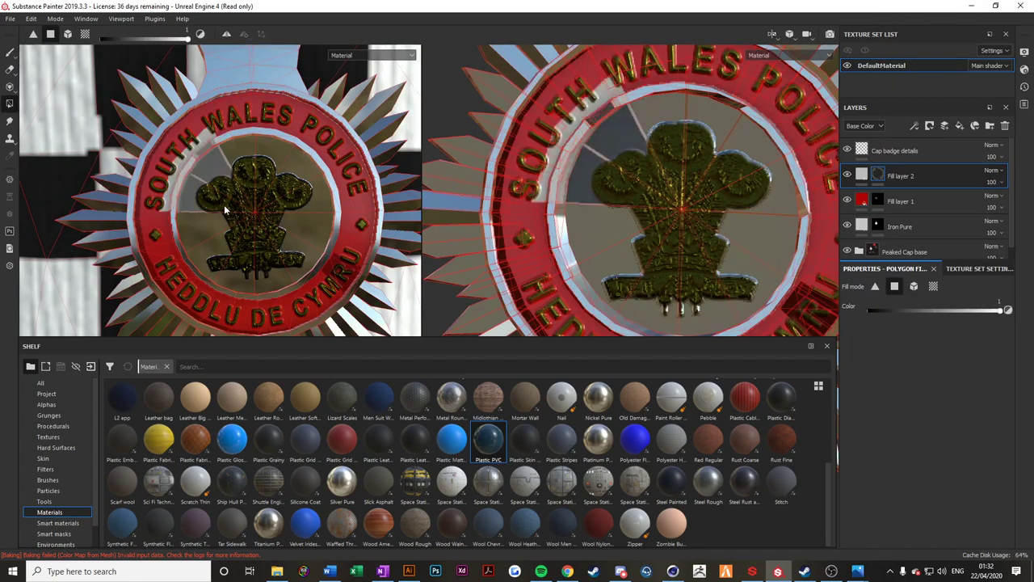
Fill the first faces of the inner disc on the model and move Fill layer 2 below the red layer.
scroll(186, 218, up, 5)
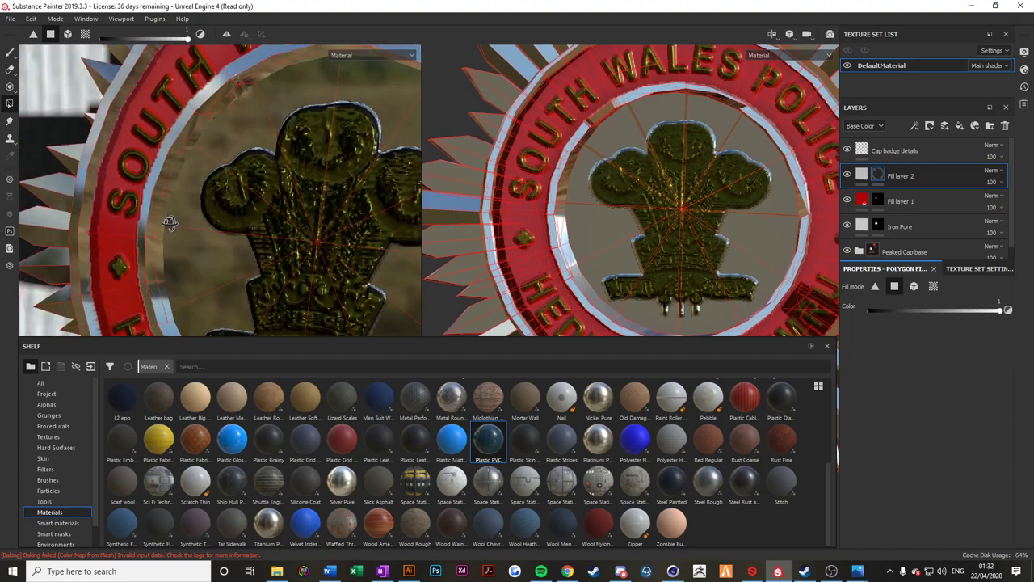
alt+drag(170, 222, 253, 240)
click(225, 255)
click(201, 222)
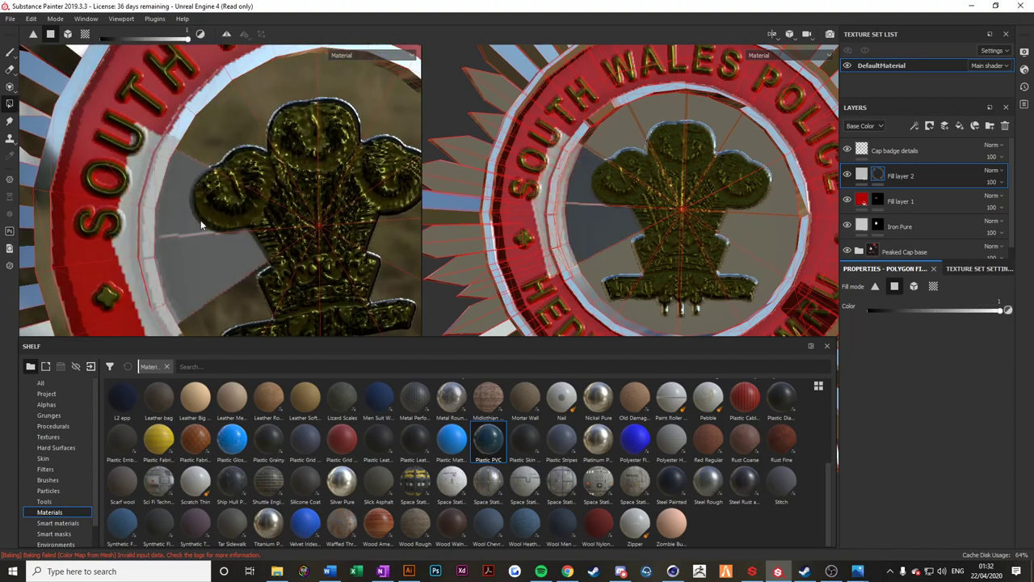
drag(903, 175, 909, 218)
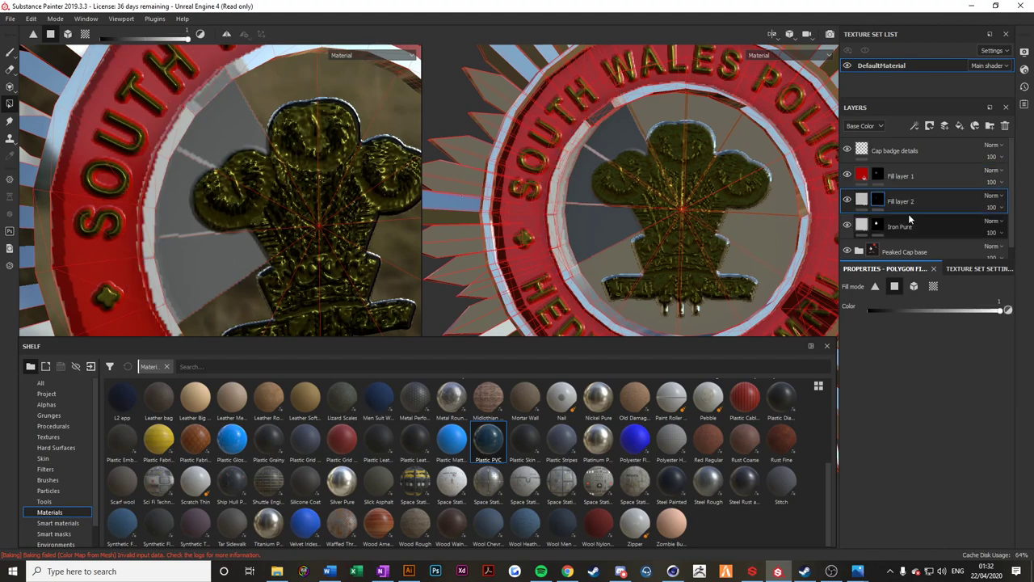
Fill the remaining faces of the badge's inner disc behind the feathers in the Fill layer 2 mask.
click(305, 95)
click(343, 80)
alt+drag(356, 79, 326, 68)
click(335, 97)
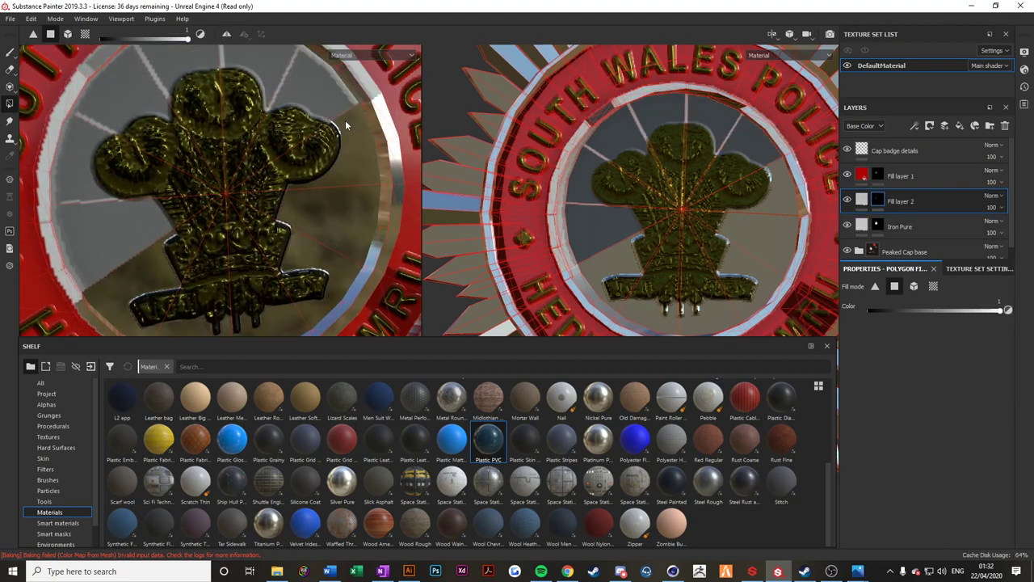
mouse_move(345, 119)
mouse_down()
mouse_move(349, 190)
mouse_move(312, 246)
mouse_move(253, 288)
mouse_move(141, 288)
mouse_move(129, 273)
mouse_up()
scroll(279, 221, down, 3)
alt+drag(279, 221, 250, 195)
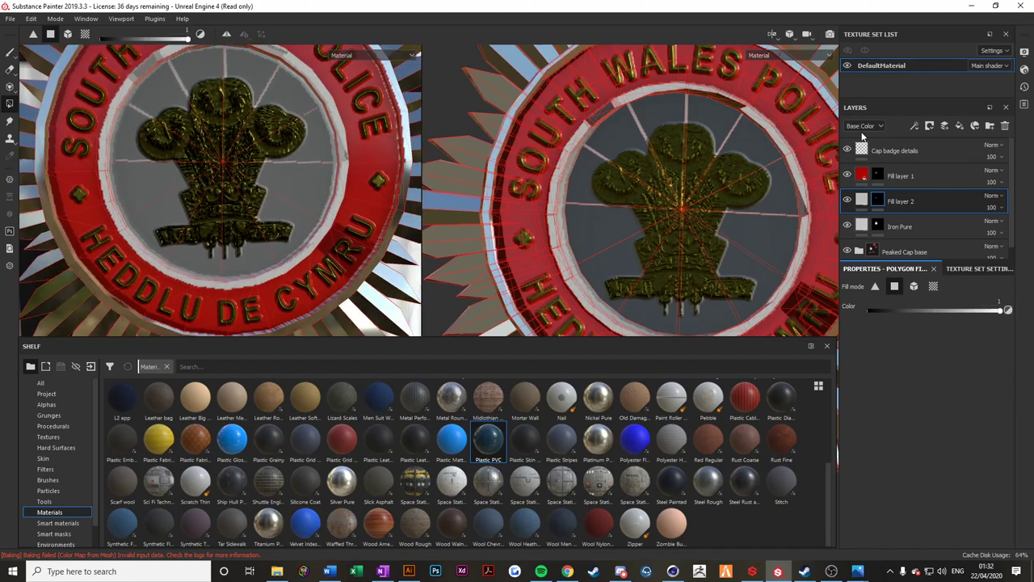
Check the badge images open in Photos and return to the cap project.
mouse_move(858, 572)
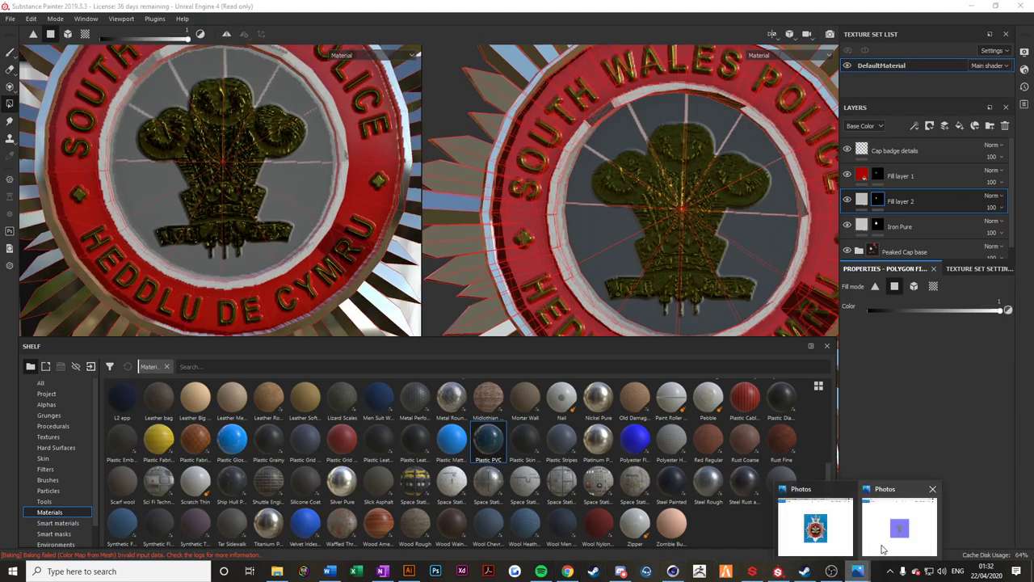
click(883, 533)
click(829, 52)
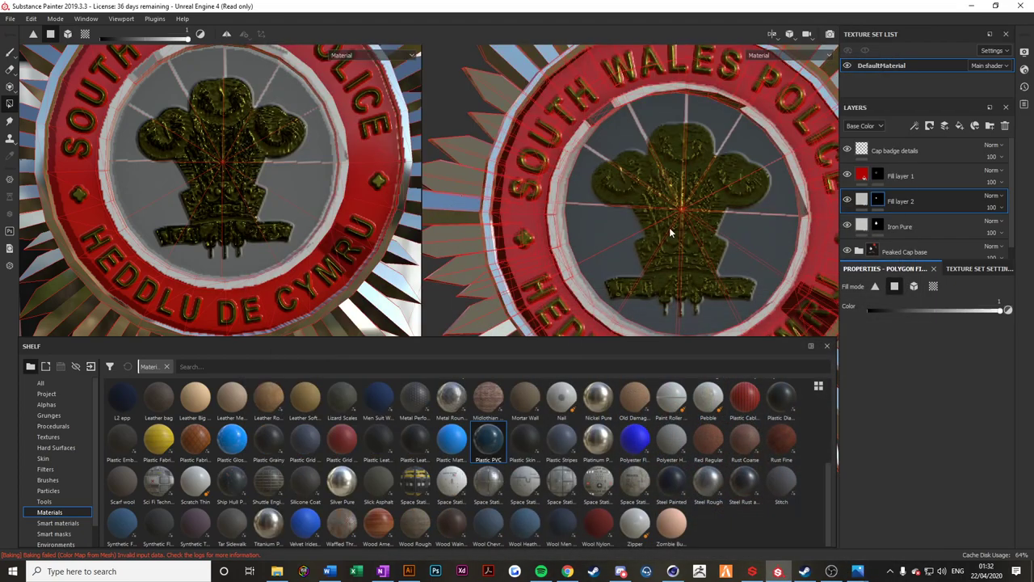
Apply the Plastic PVC material to Fill layer 2 for the inner disc and turn off its height channel.
click(860, 201)
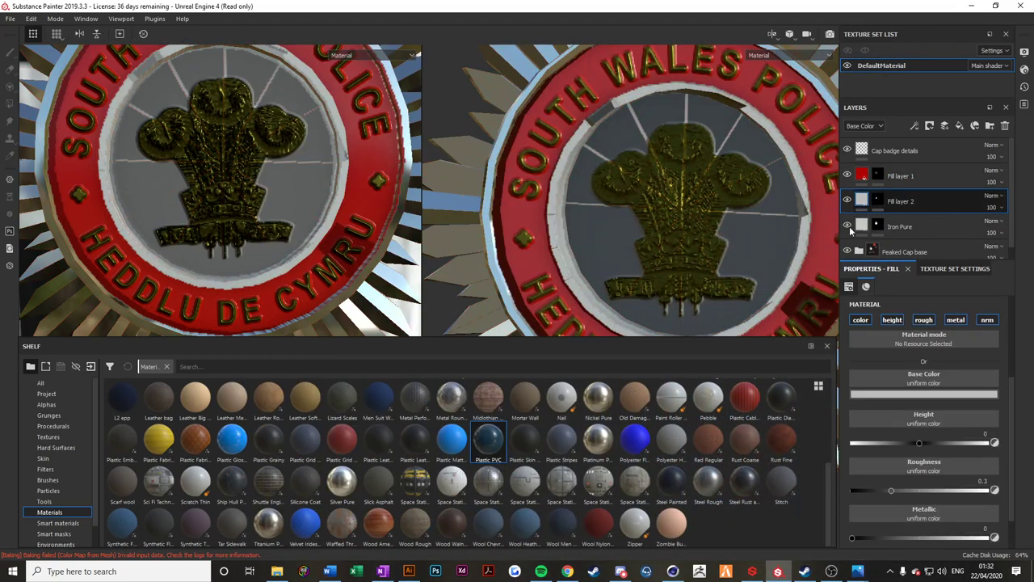
click(892, 396)
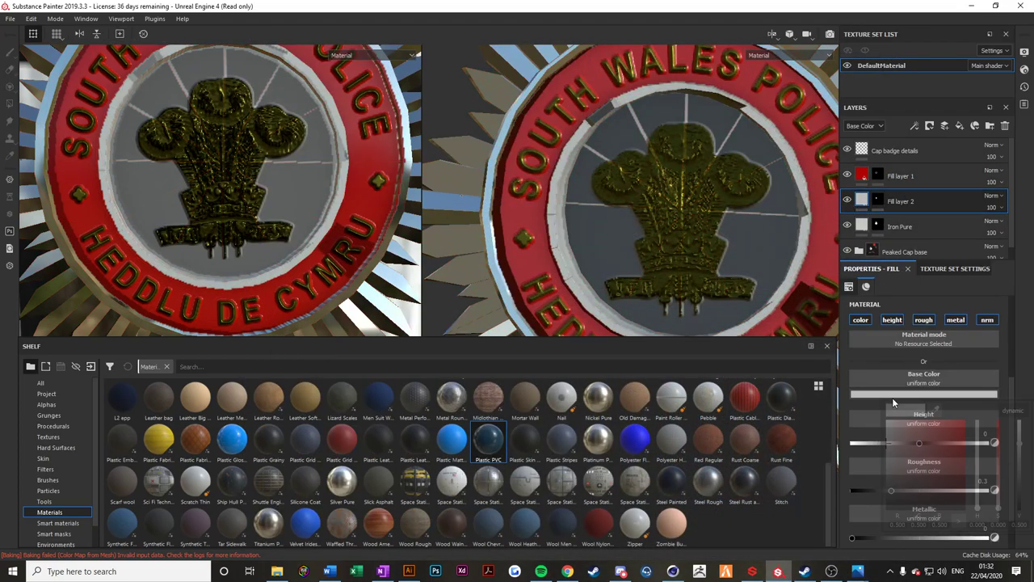
click(905, 289)
click(489, 443)
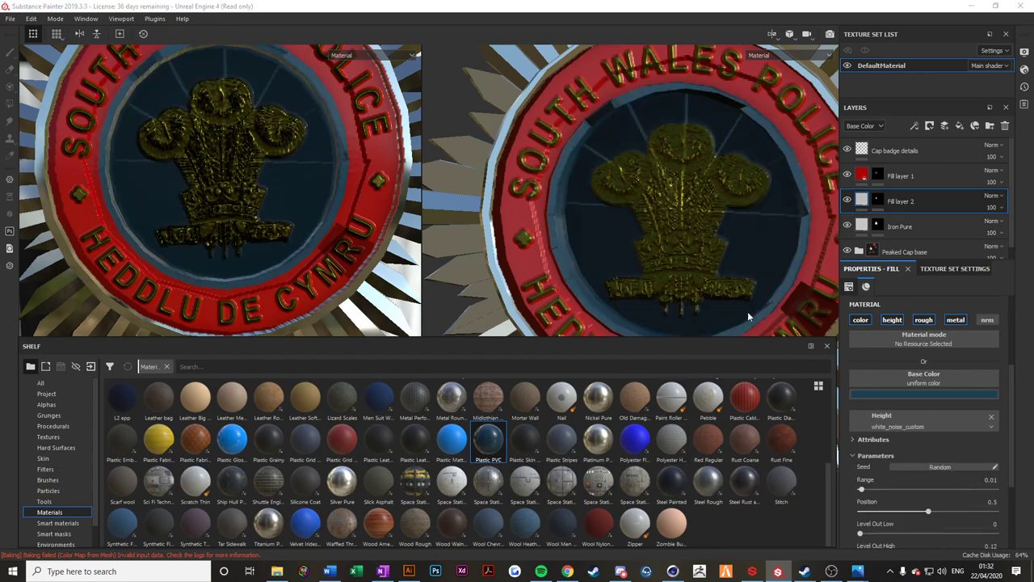
scroll(170, 196, down, 5)
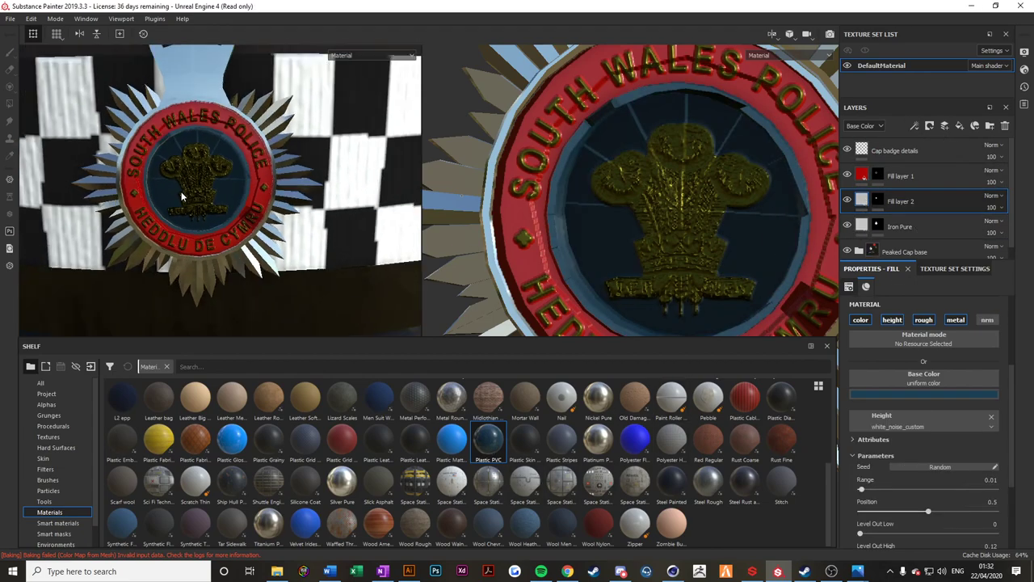
scroll(184, 174, up, 3)
click(893, 319)
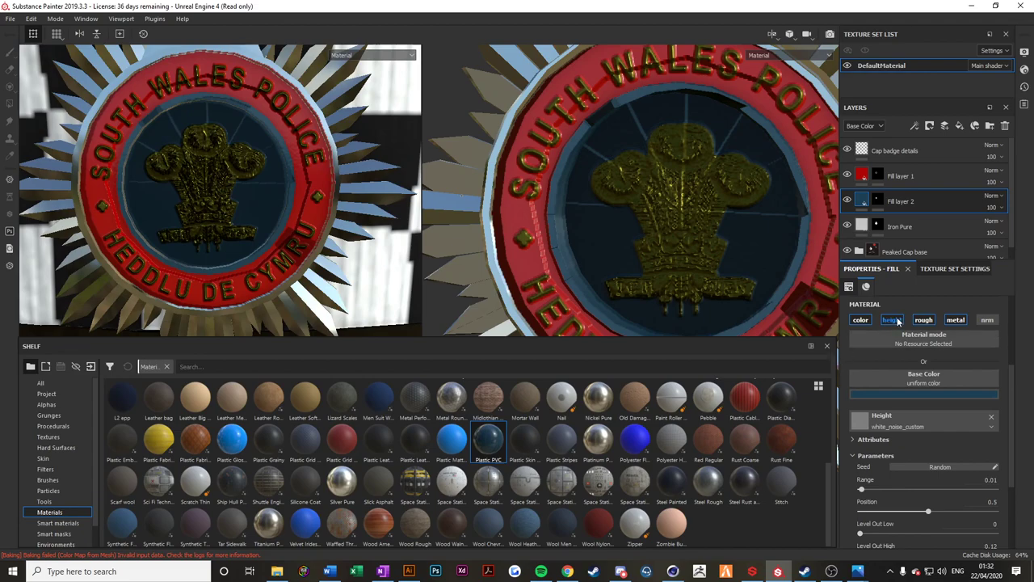
Examine the badge's blue inner disc, feathers and red lettering ring from several angles in both views.
alt+drag(680, 249, 605, 272)
alt+drag(658, 254, 494, 270)
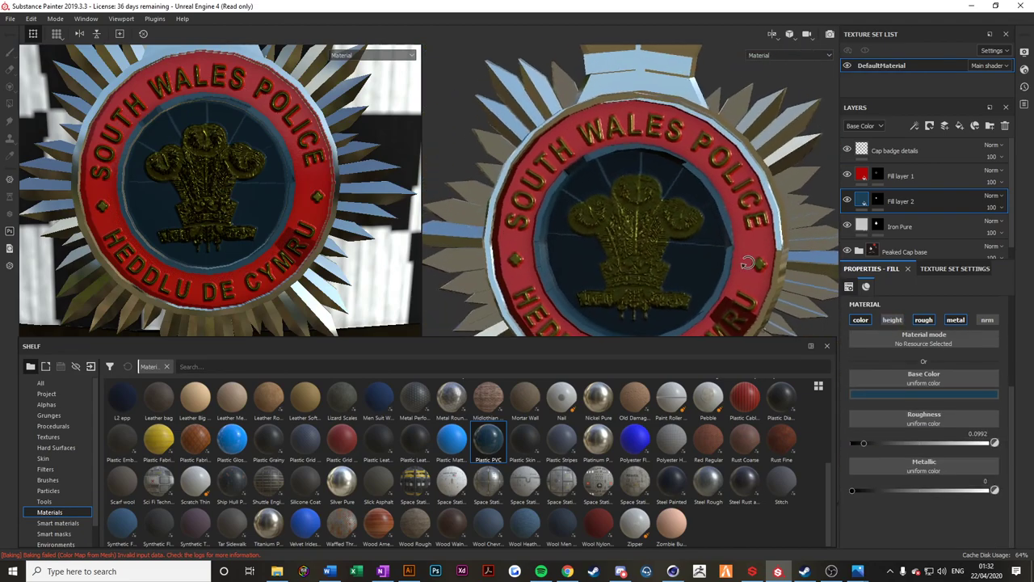
alt+middle_drag(690, 273, 684, 223)
scroll(684, 230, up, 3)
alt+drag(685, 237, 664, 266)
scroll(242, 233, up, 3)
alt+drag(241, 231, 215, 231)
scroll(243, 238, down, 5)
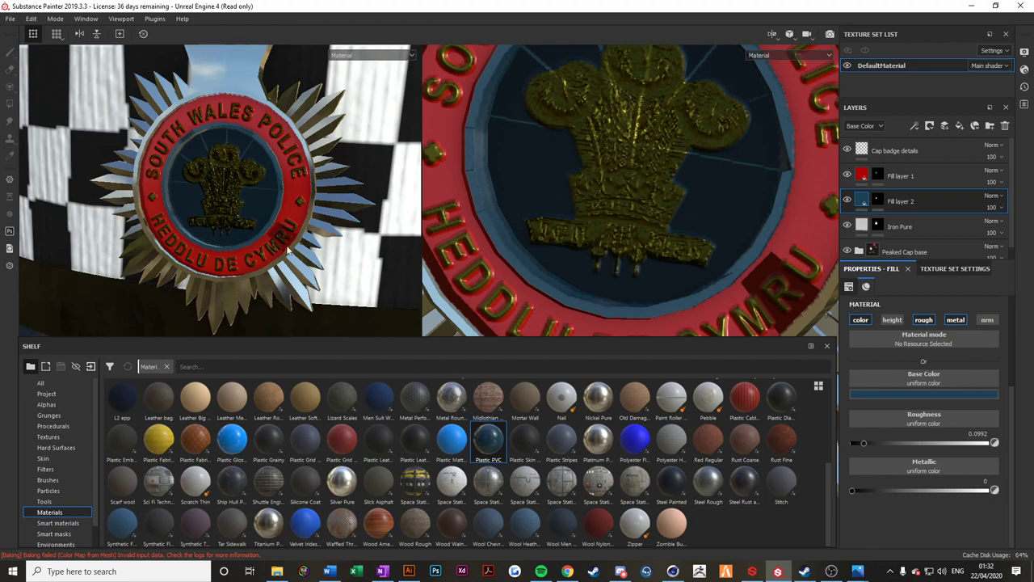
Fine-tune the hue of the inner disc's blue base color.
click(918, 394)
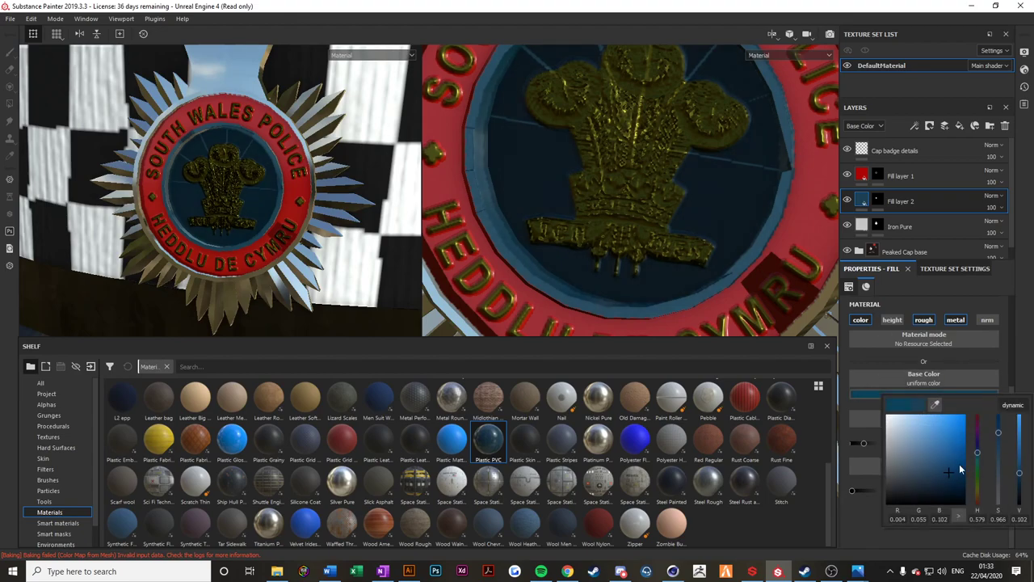
drag(977, 452, 979, 451)
drag(978, 455, 973, 457)
click(926, 244)
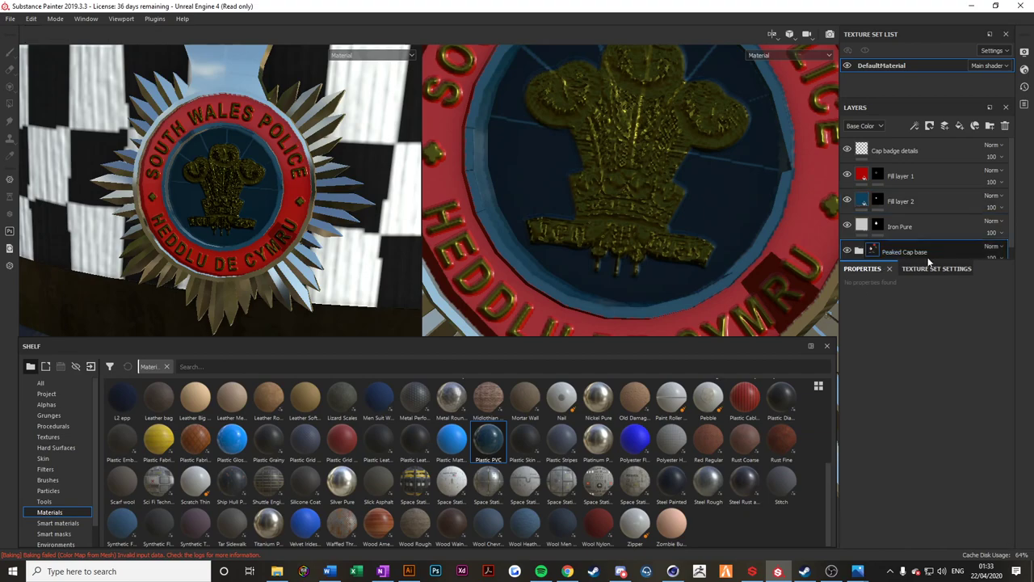
Toggle the Cap badge details layer's visibility off and on, and inspect the coloured badge and its crown on the cap.
click(847, 152)
click(847, 152)
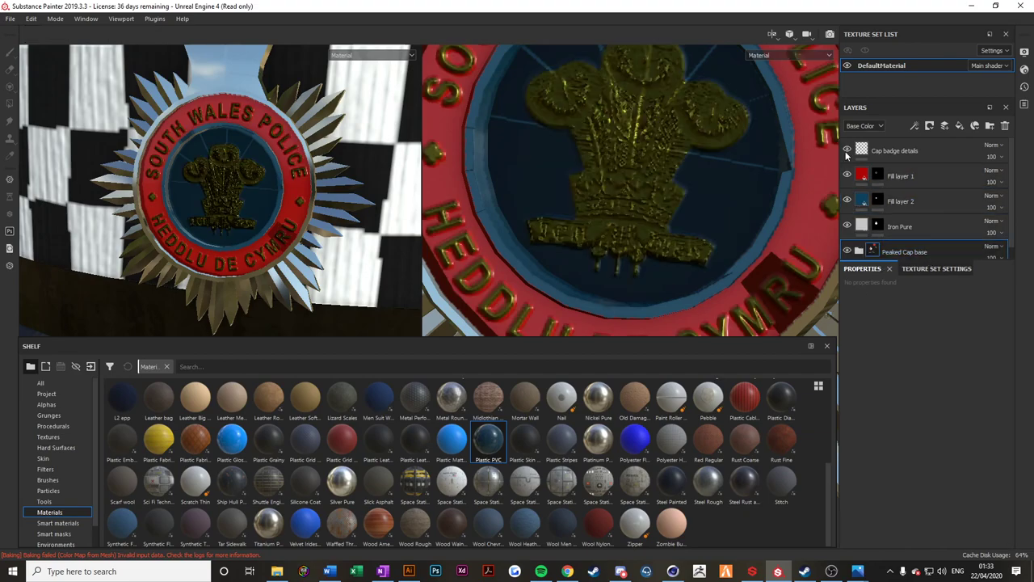
scroll(688, 284, down, 6)
mouse_move(693, 304)
alt+mouse_down()
mouse_move(701, 304)
mouse_move(683, 307)
alt+mouse_up()
scroll(266, 248, down, 5)
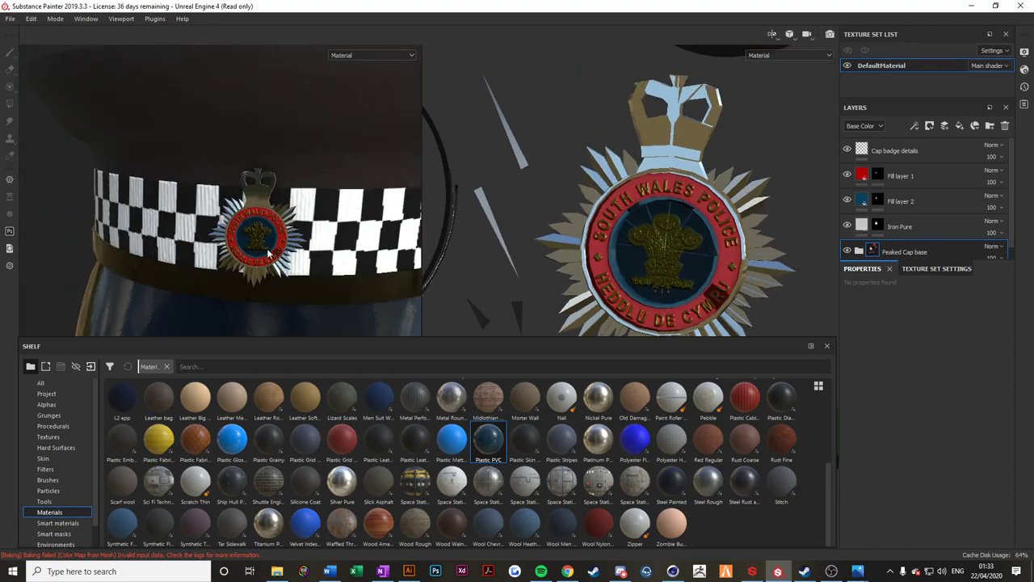
scroll(261, 190, up, 6)
click(938, 155)
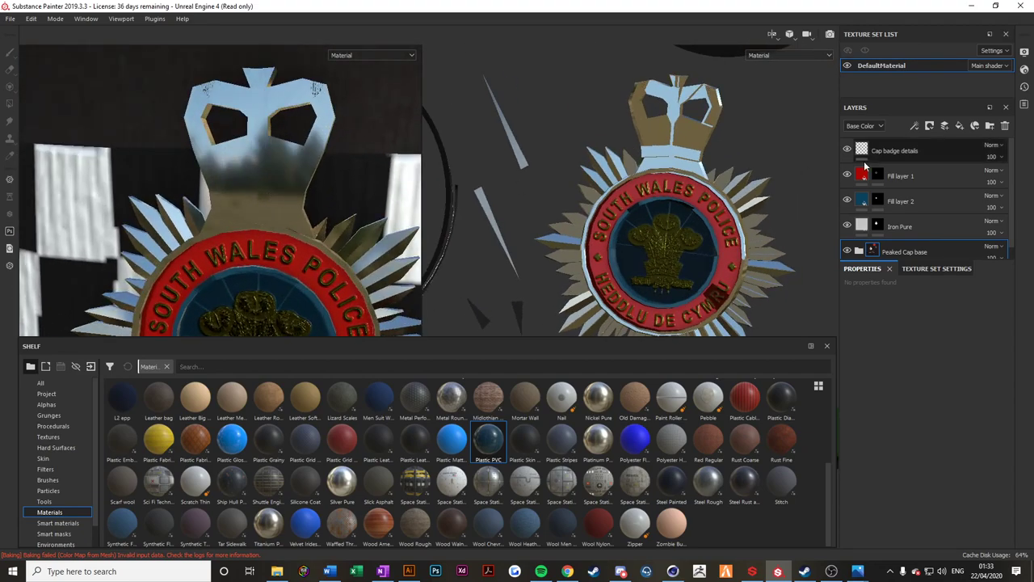
Add a new paint layer above Cap badge details and load the button tool preset for painting the crown details.
click(947, 128)
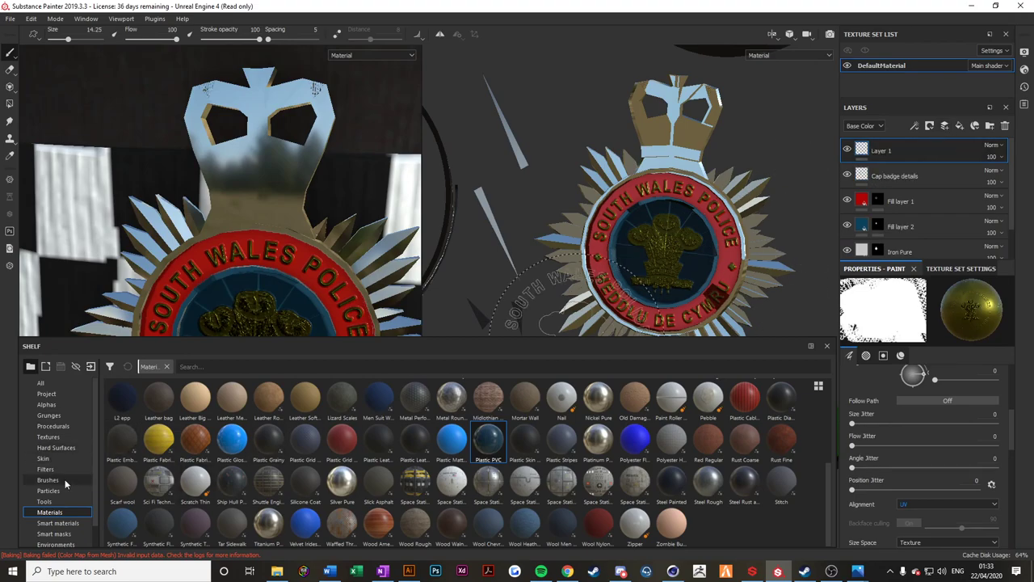
click(62, 505)
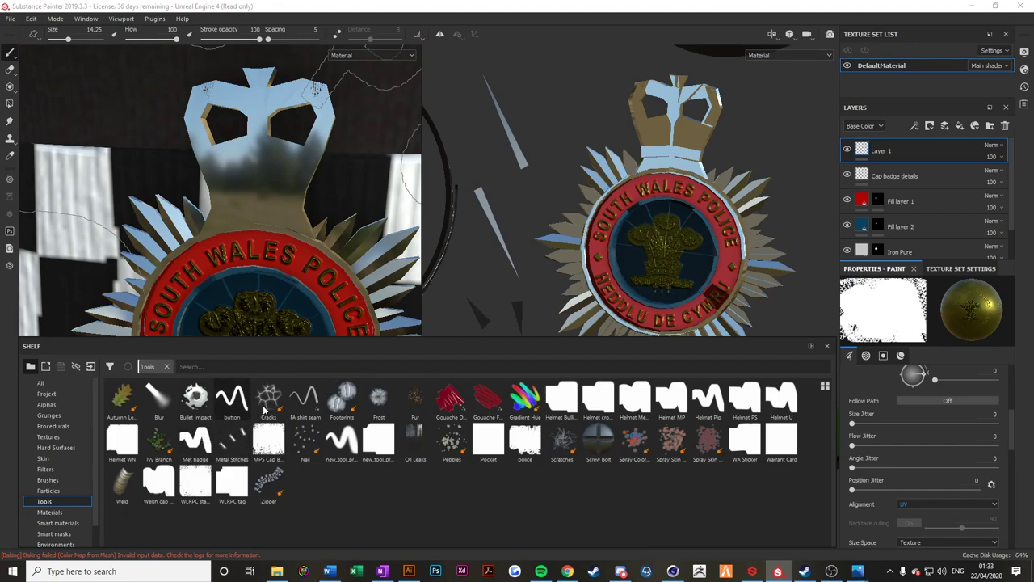
click(232, 398)
scroll(898, 448, down, 10)
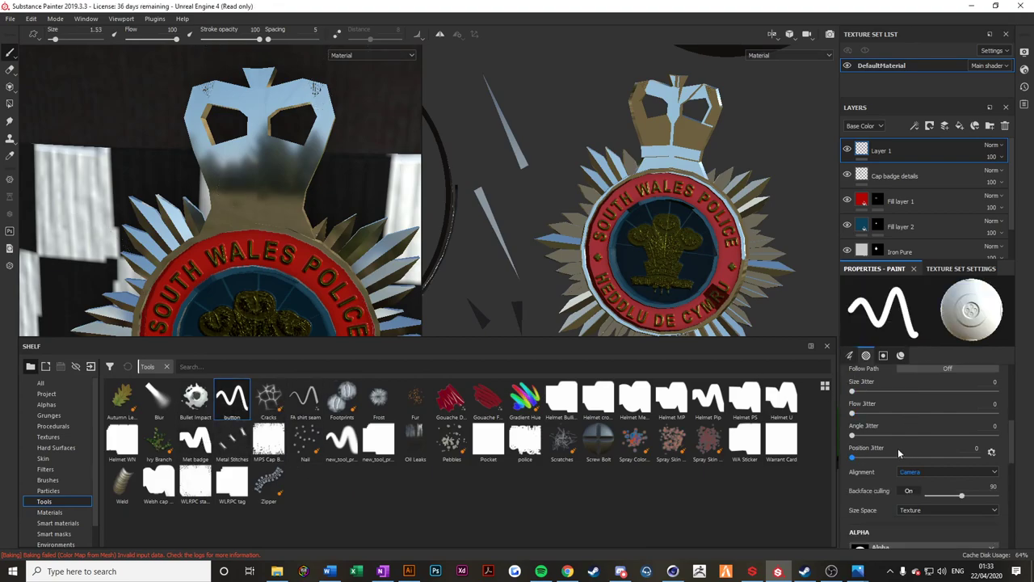
scroll(926, 456, up, 3)
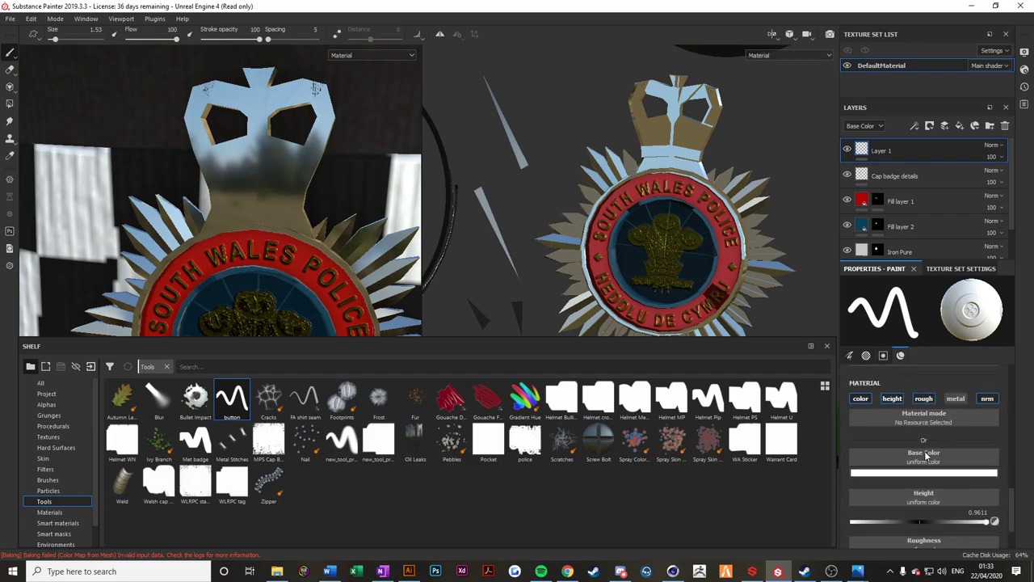
click(901, 433)
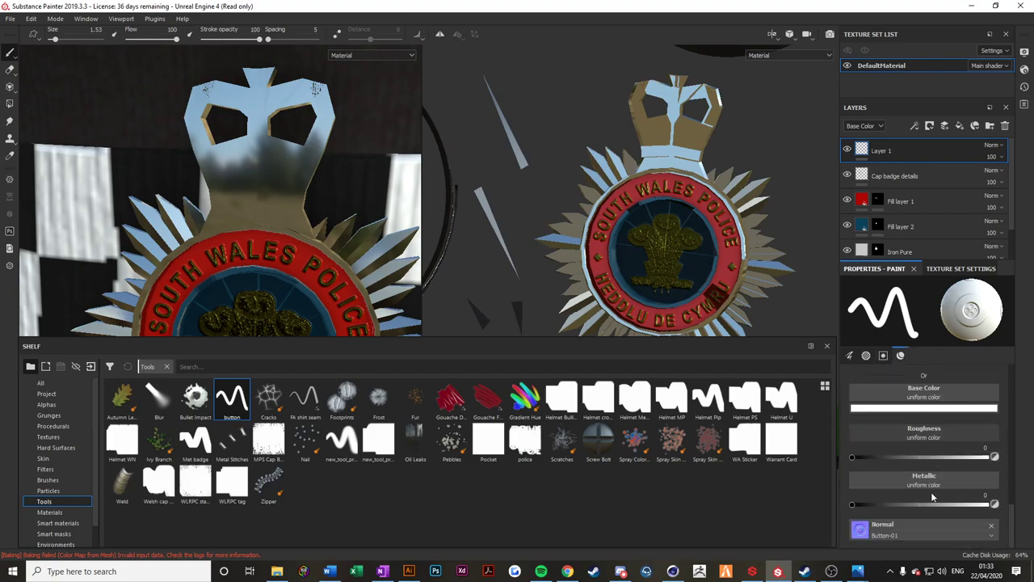
scroll(924, 462, up, 1)
scroll(924, 462, up, 2)
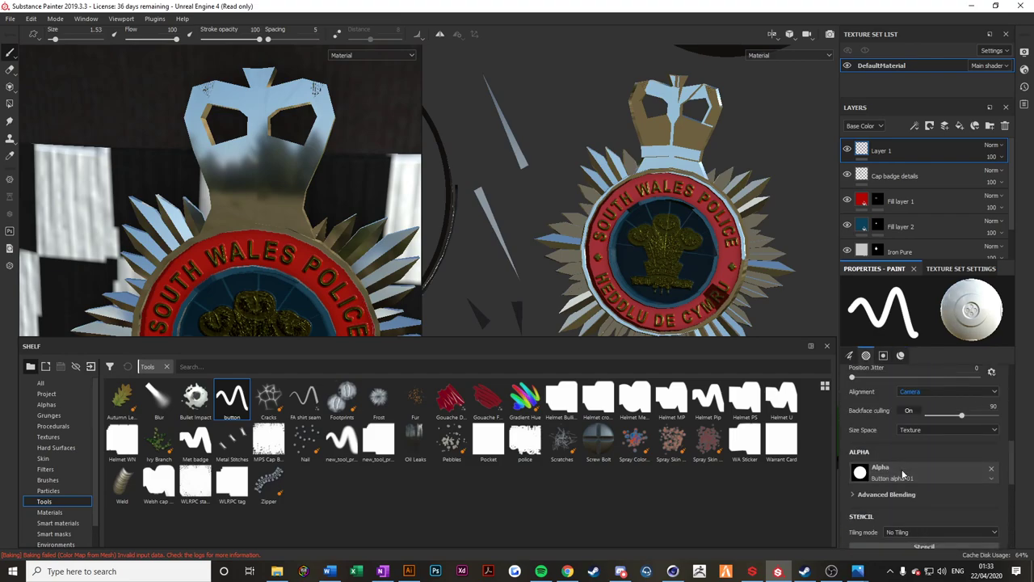
Search the brush alphas for "round" and "bu", and choose Button alpha-01 as the brush shape.
click(929, 476)
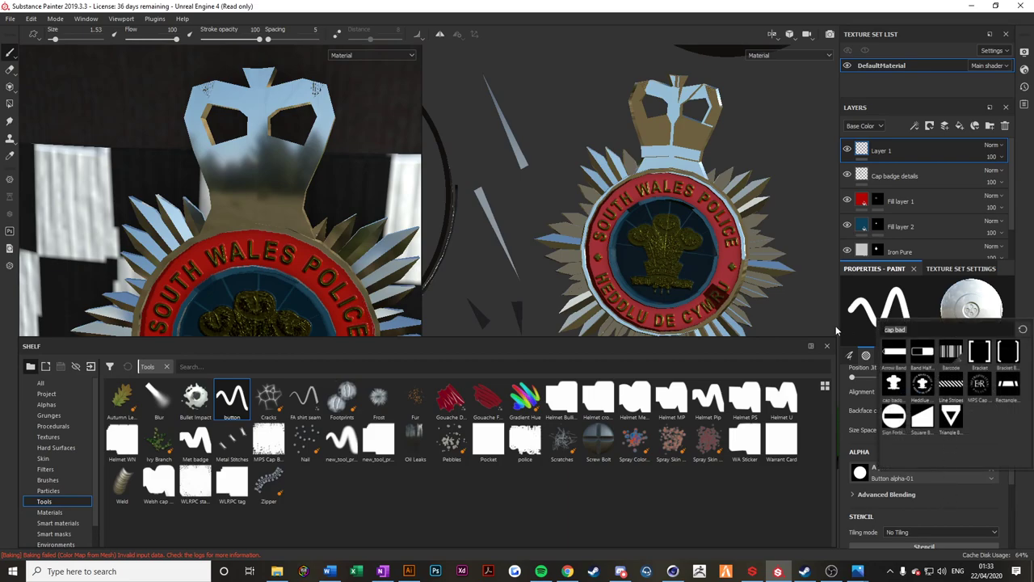
text(round)
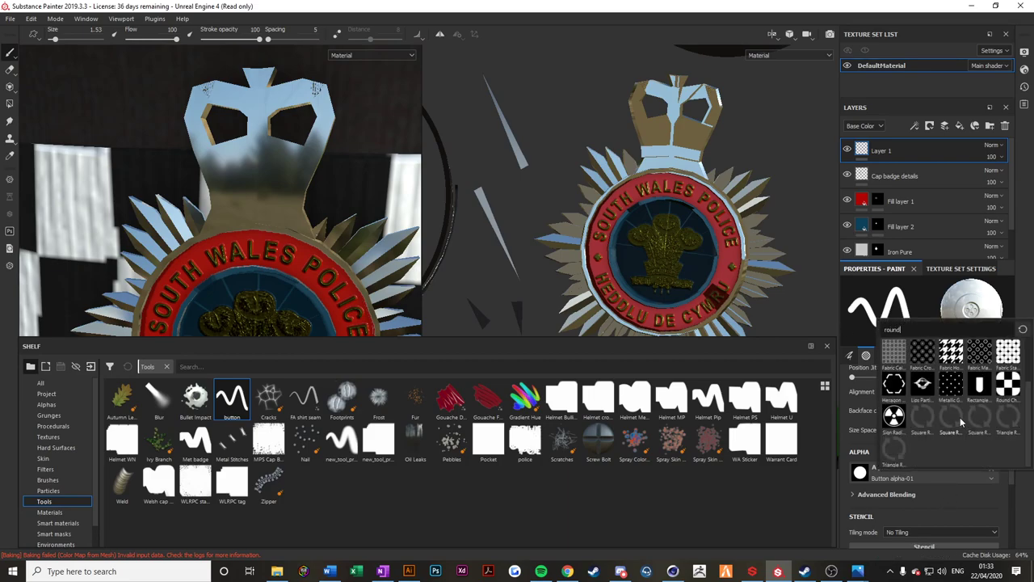
key(BackSpace)
key(BackSpace)
key(BackSpace)
key(BackSpace)
key(BackSpace)
text(bu)
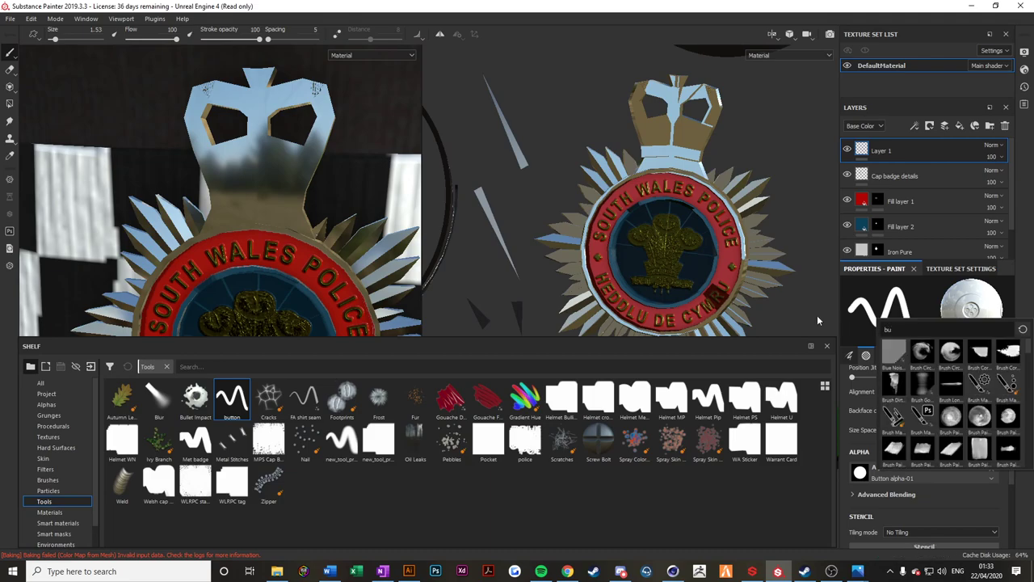
scroll(994, 439, down, 5)
scroll(993, 439, down, 5)
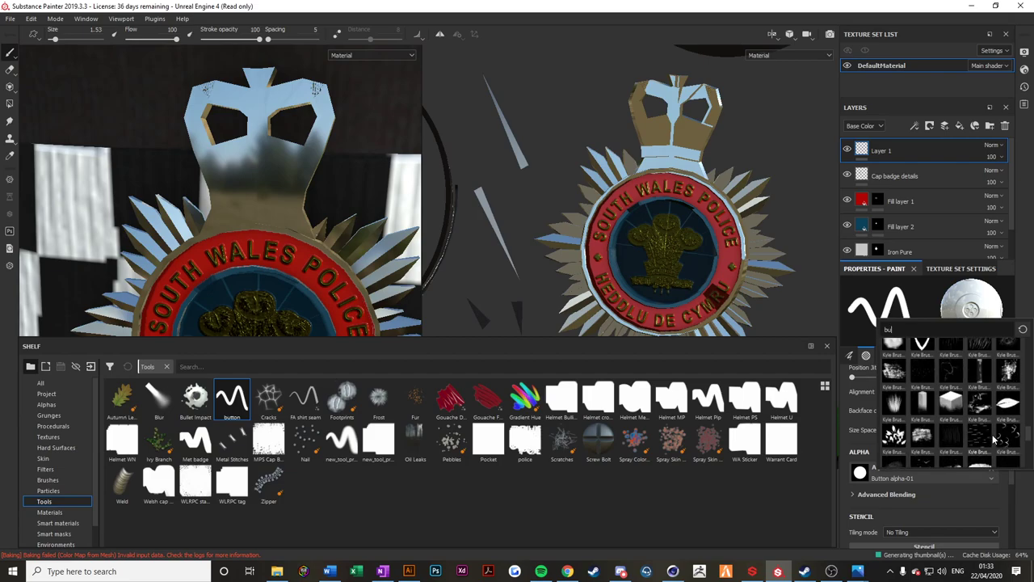
scroll(994, 439, up, 5)
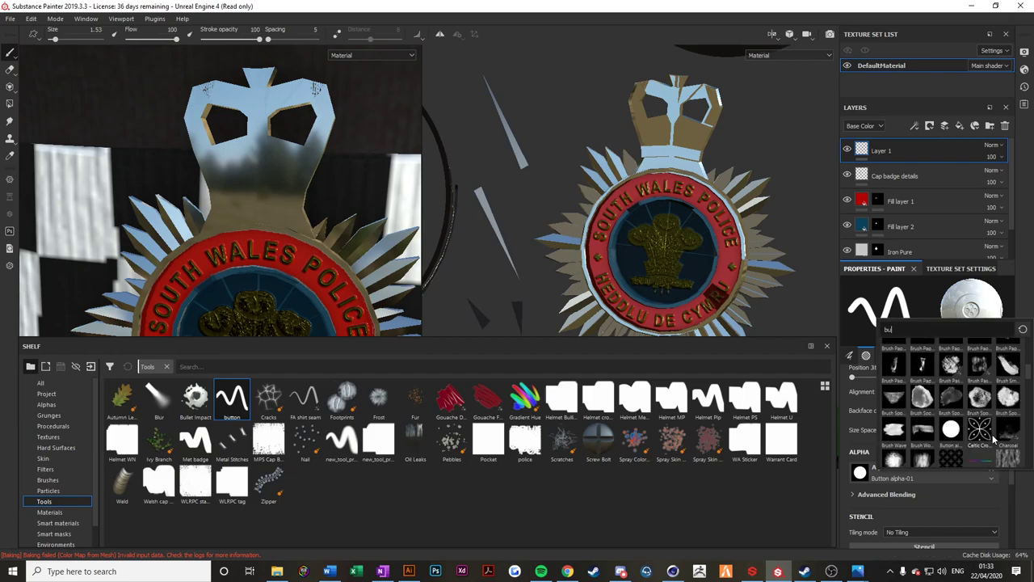
scroll(994, 438, down, 2)
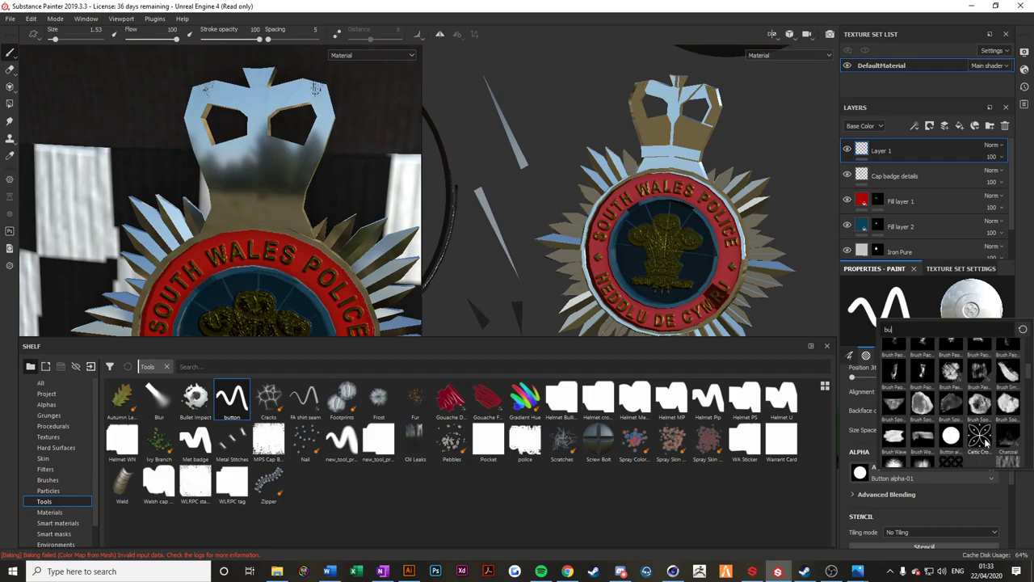
click(956, 441)
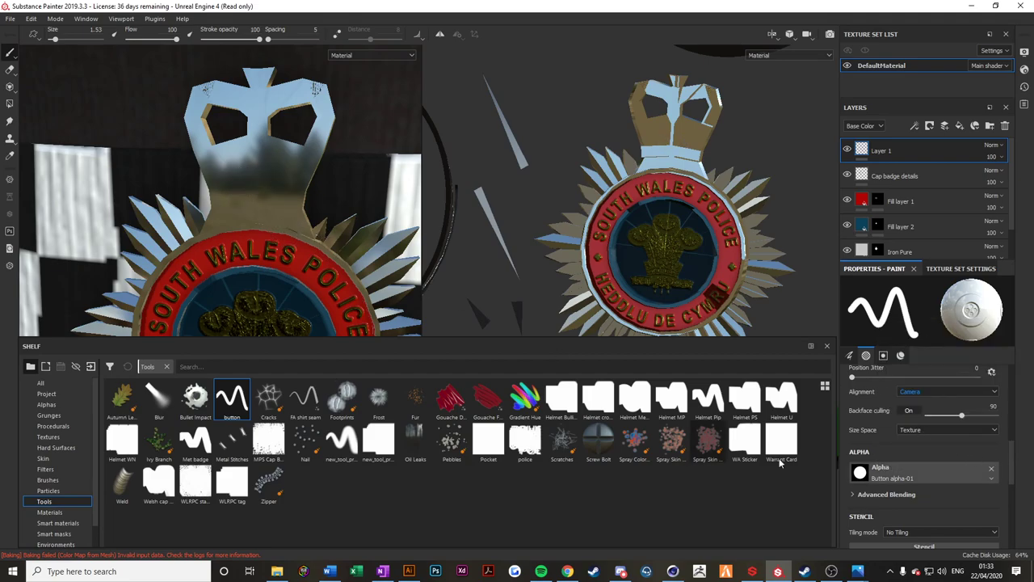
Limit the brush's material to the height channel only and set its height to 0.1829.
scroll(941, 455, down, 3)
scroll(941, 455, down, 1)
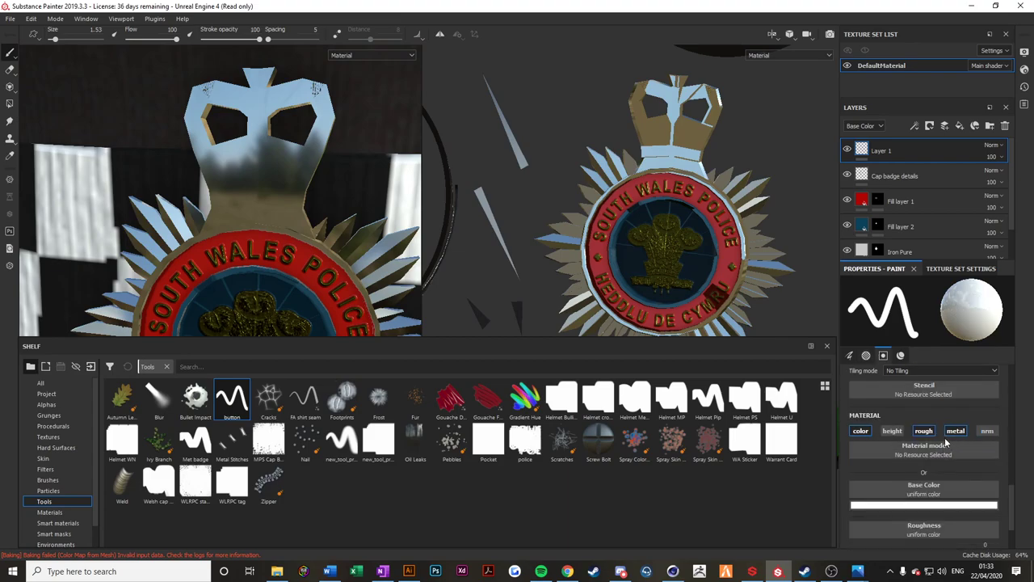
click(863, 431)
click(923, 431)
click(892, 430)
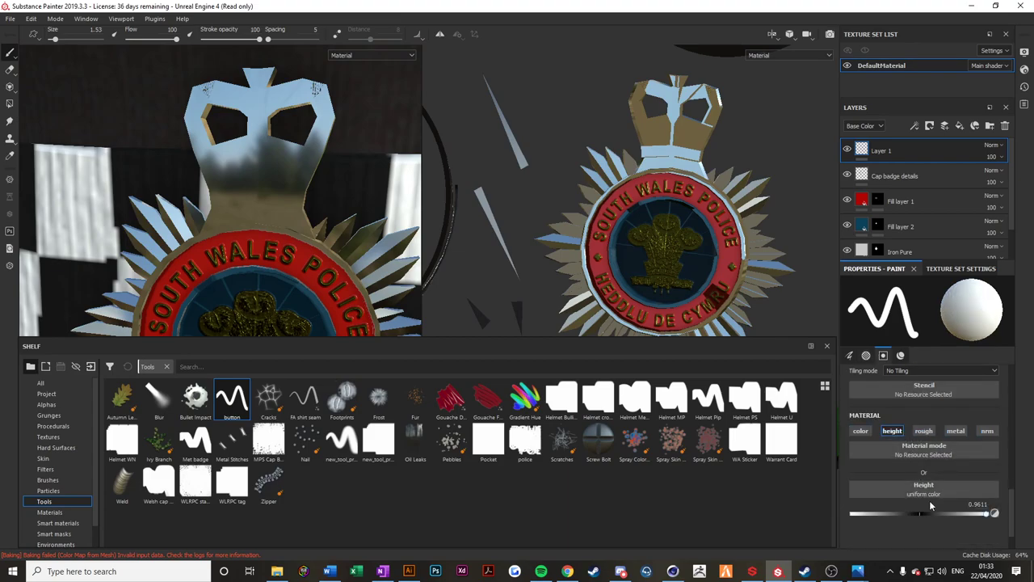
click(929, 514)
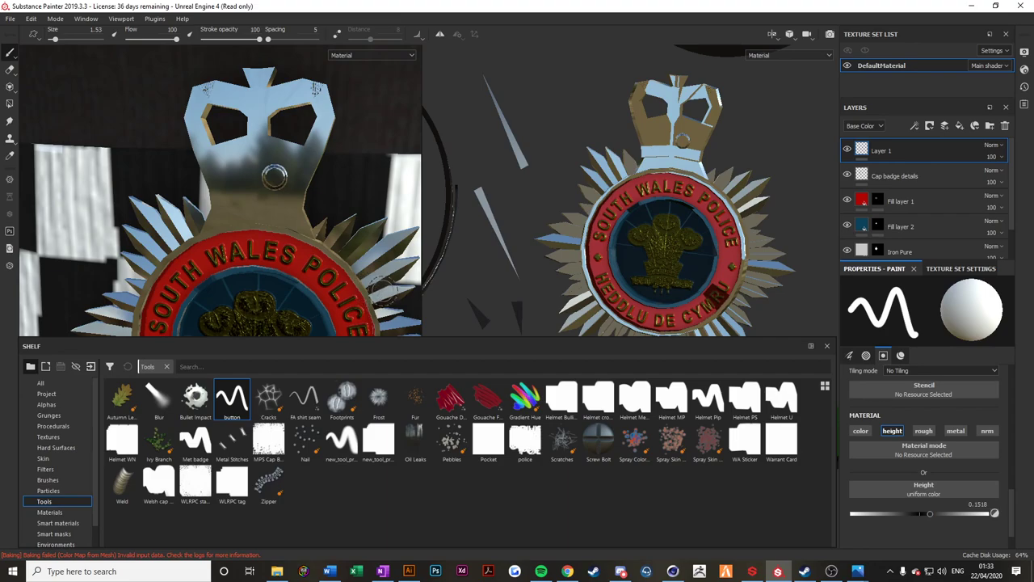
scroll(273, 165, up, 3)
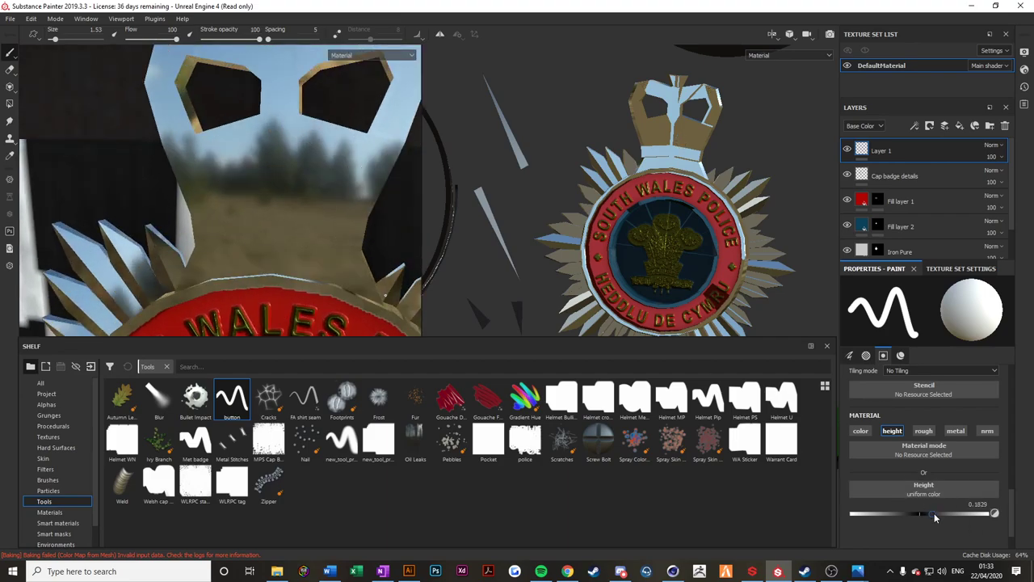
Set the brush size to 0.53 and paint a raised round boss at the centre of the crown's arches.
scroll(929, 488, up, 5)
drag(876, 415, 869, 418)
alt+drag(659, 186, 634, 190)
alt+middle_drag(384, 190, 394, 257)
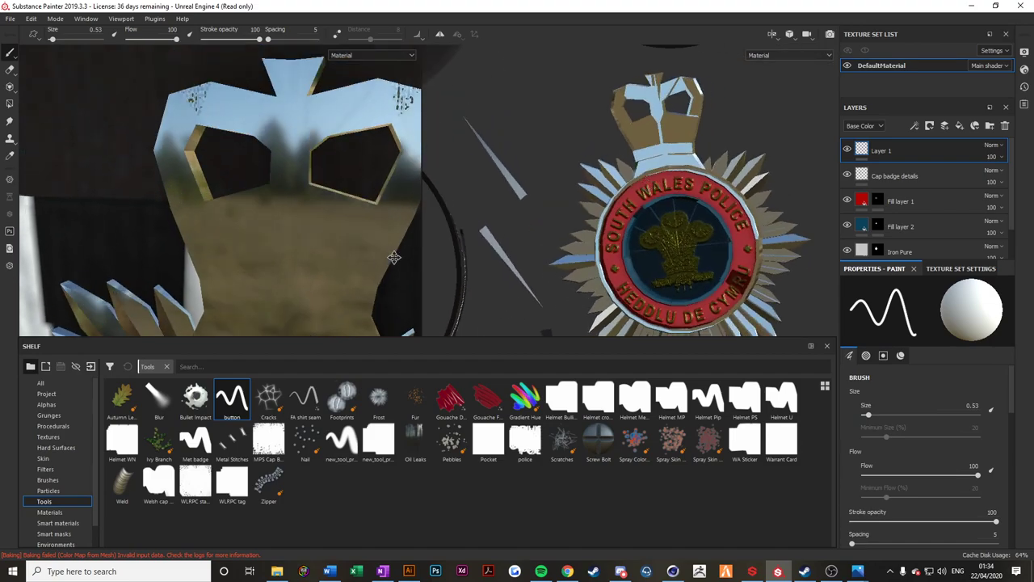
alt+drag(394, 257, 380, 251)
mouse_move(272, 144)
mouse_down()
mouse_move(284, 131)
mouse_move(279, 169)
mouse_move(268, 149)
mouse_up()
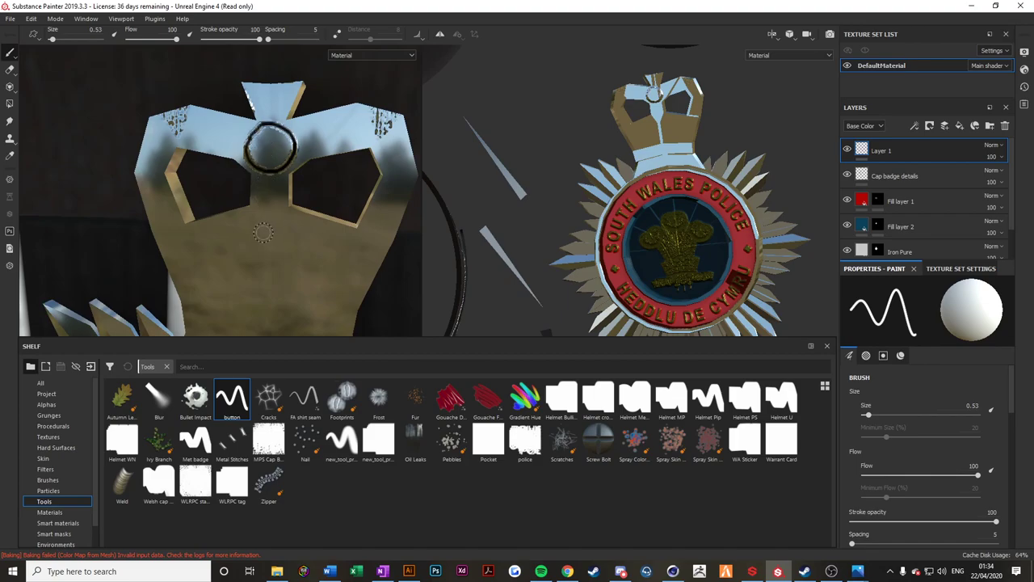
Stamp a row of raised studs up the crown's left side and along its left arch to the central boss.
alt+middle_drag(151, 212, 197, 151)
click(204, 166)
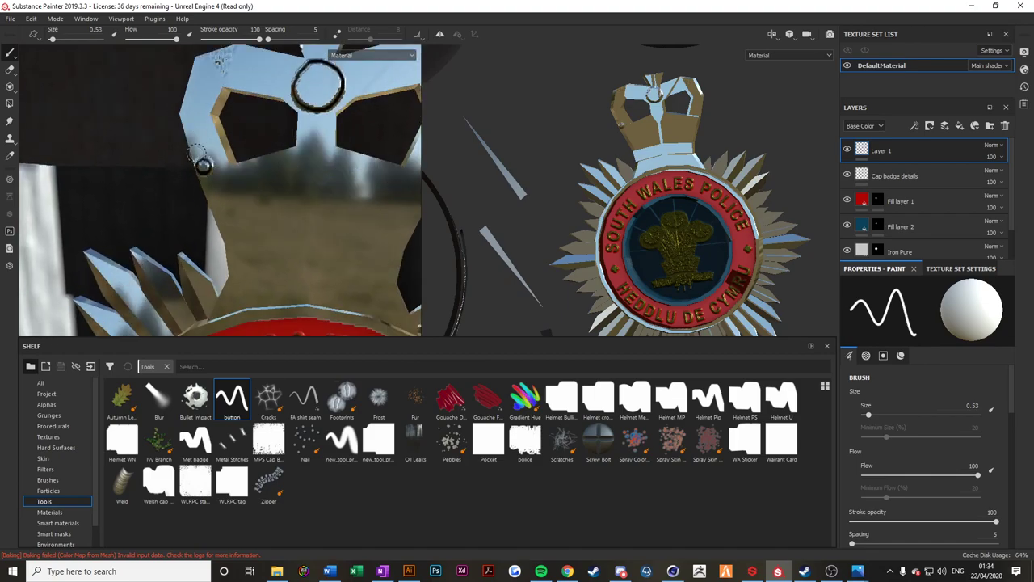
click(191, 138)
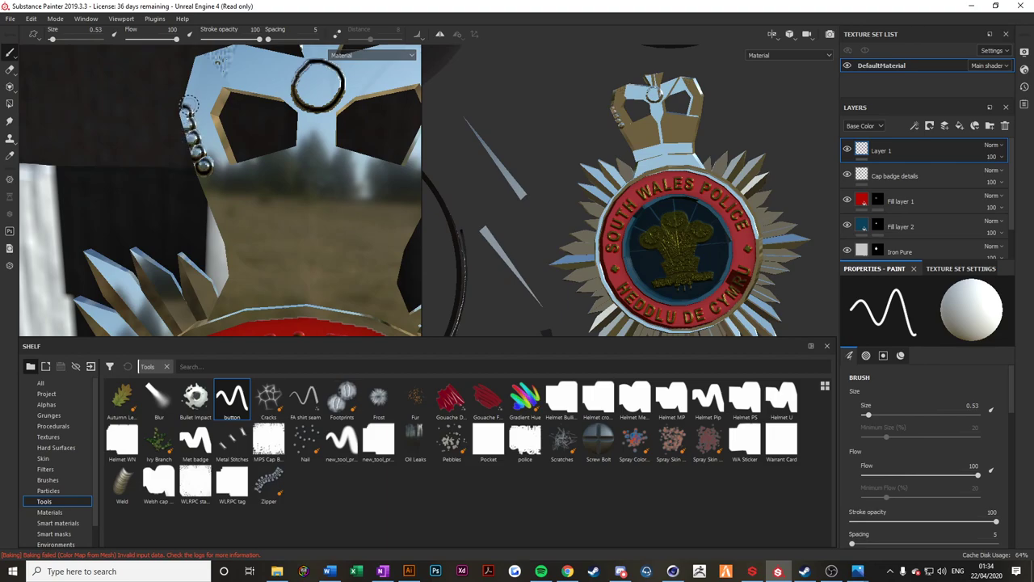
click(191, 103)
click(194, 84)
click(200, 67)
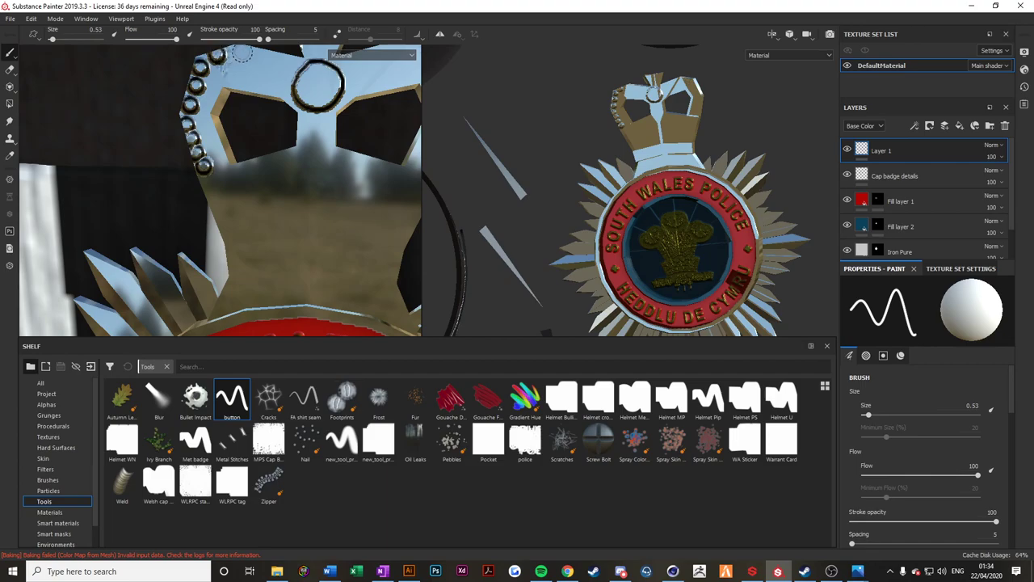
click(236, 53)
click(254, 55)
click(272, 63)
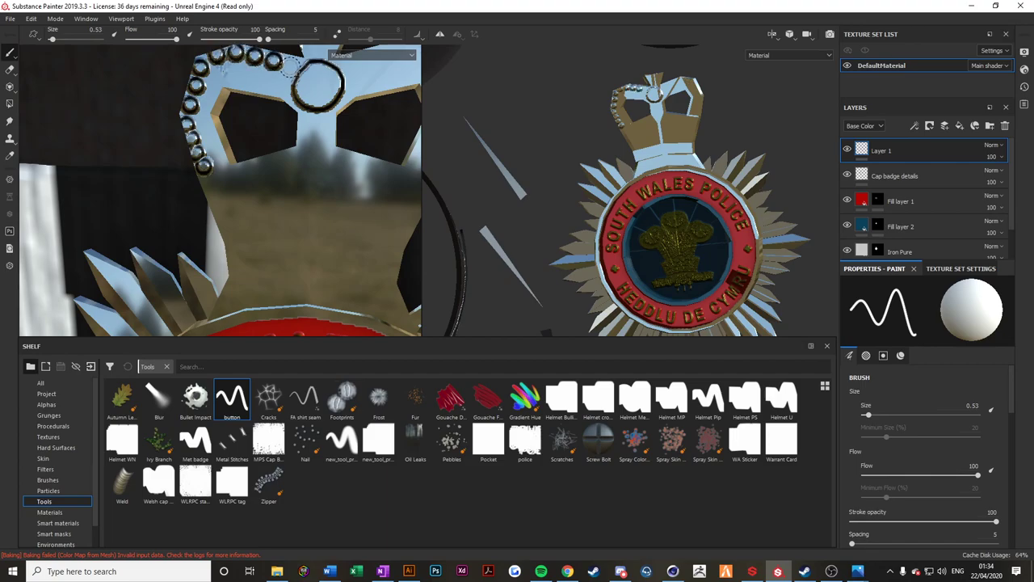
click(291, 67)
Stamp a matching row of raised studs from the central boss along the right arch and down the crown's right side.
alt+middle_drag(322, 76, 282, 144)
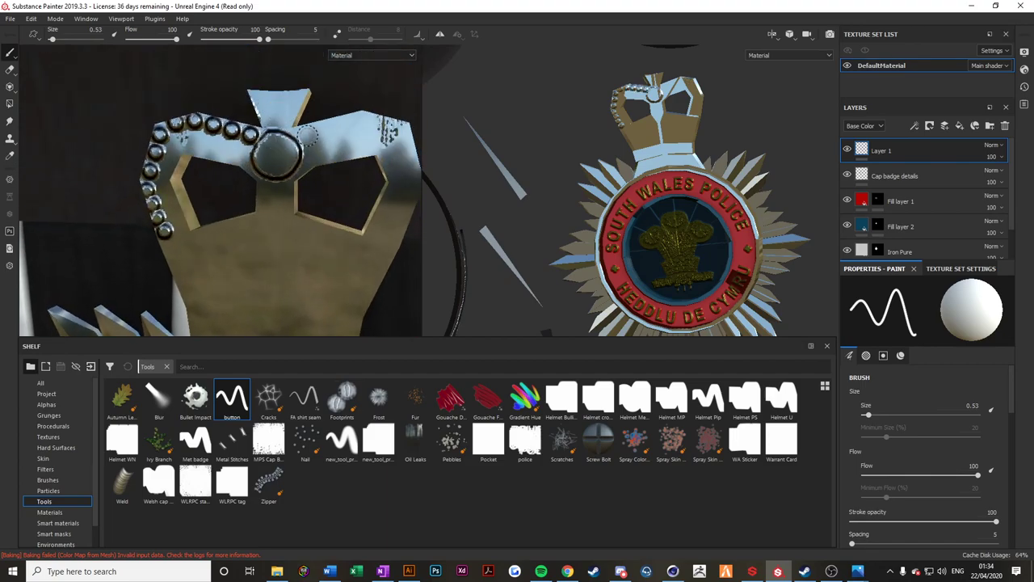
click(304, 127)
click(325, 124)
click(346, 122)
click(368, 122)
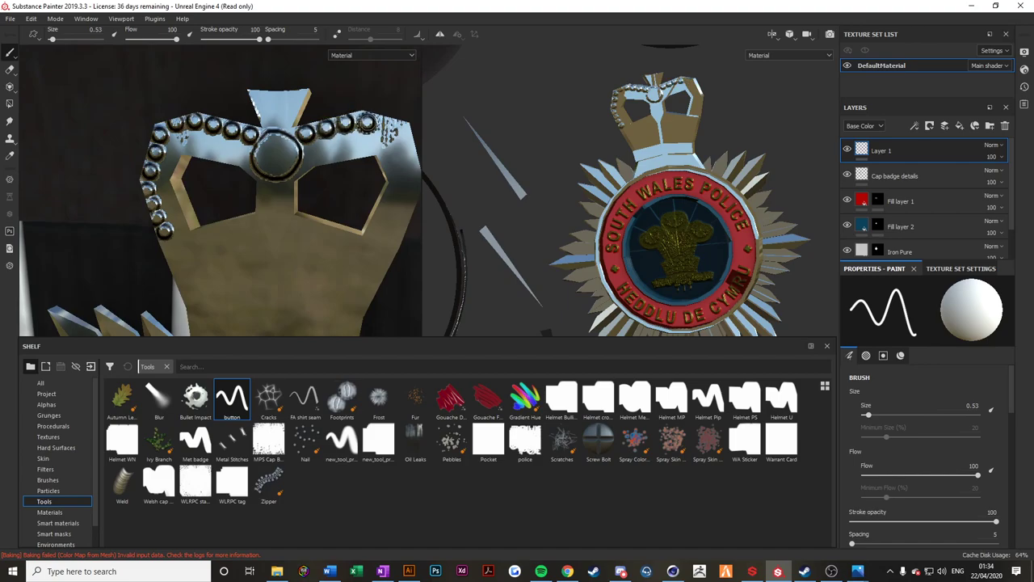
click(391, 127)
click(403, 136)
click(407, 154)
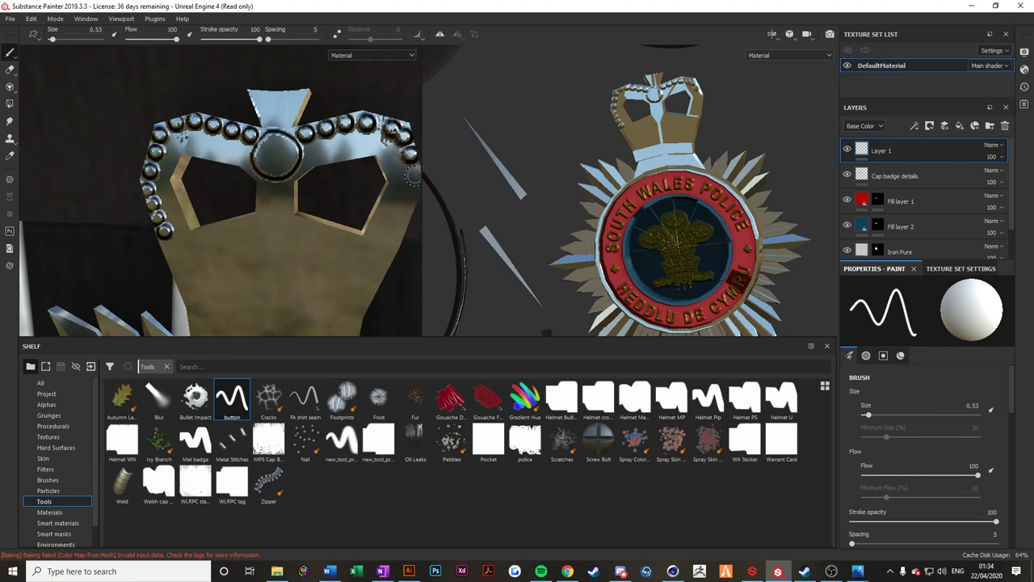
click(411, 176)
click(408, 194)
click(400, 215)
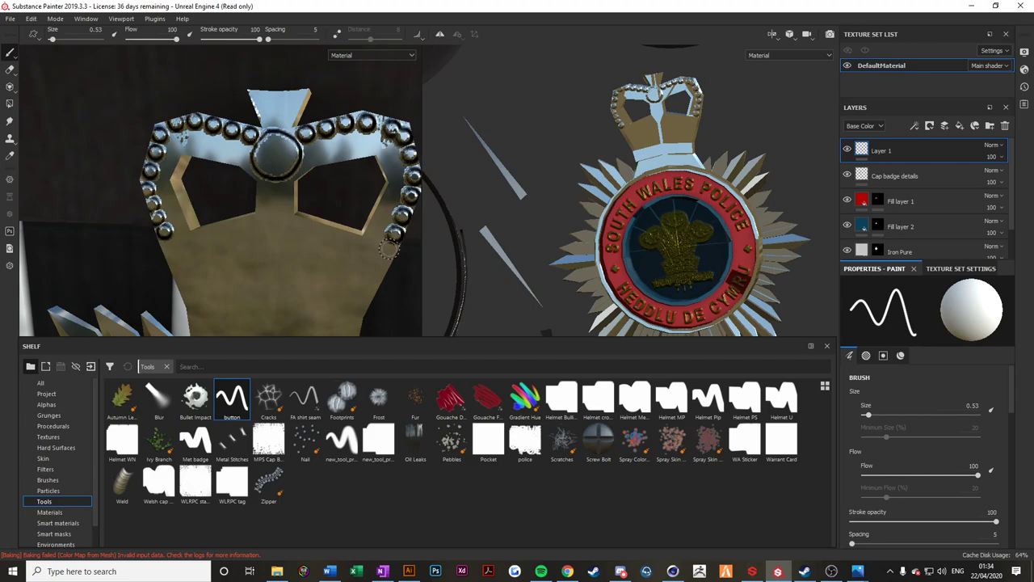
Paint two raised horizontal bands across the lower part of the crown, one above the other.
scroll(388, 250, up, 3)
drag(210, 281, 380, 278)
scroll(593, 152, down, 2)
scroll(662, 151, up, 5)
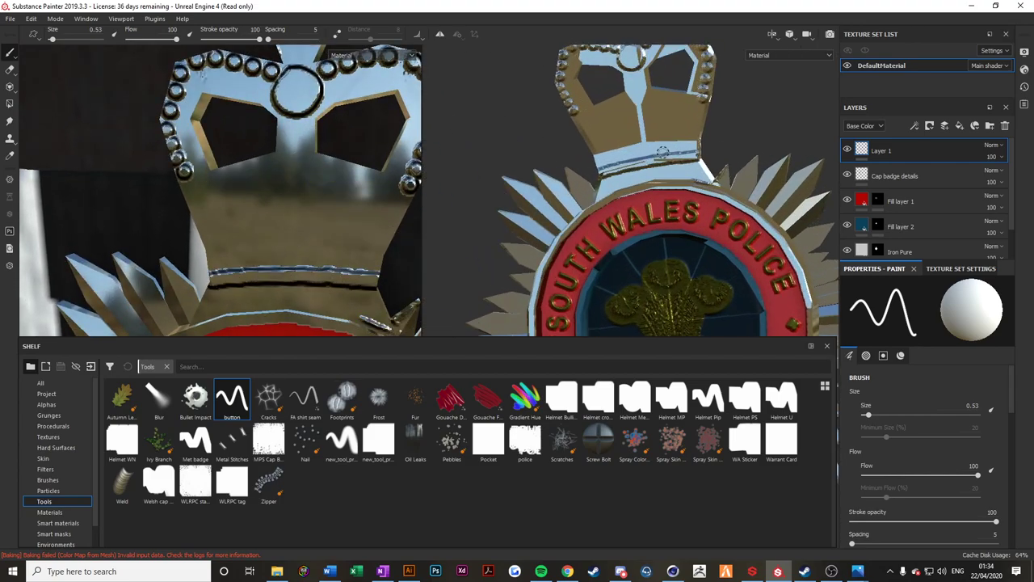
drag(609, 152, 699, 136)
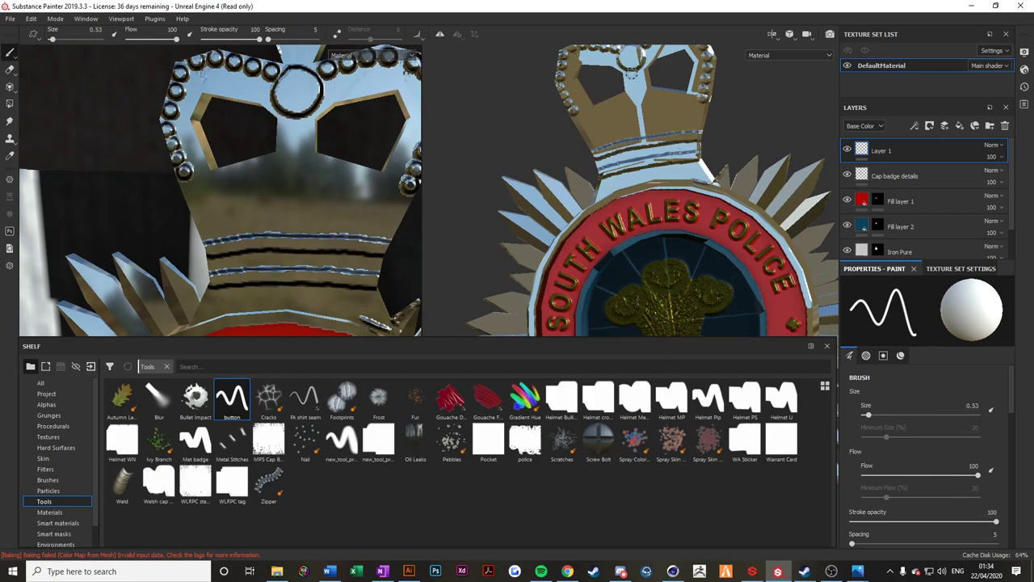
Paint a raised vertical band from the central boss down to the upper horizontal band, undoing and redrawing its last stroke to widen it.
drag(631, 71, 633, 73)
shift+click(644, 139)
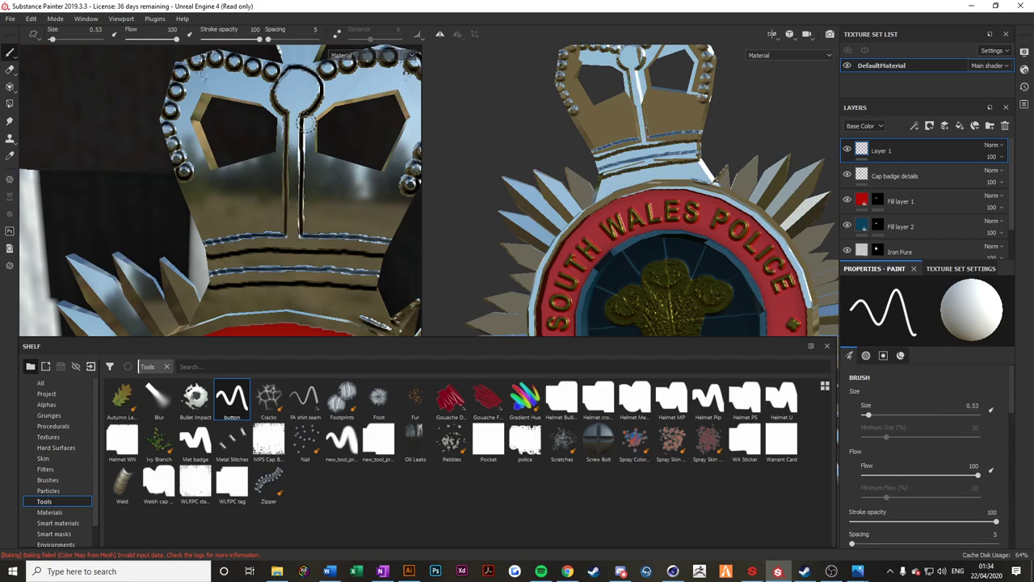
key(ctrl+z)
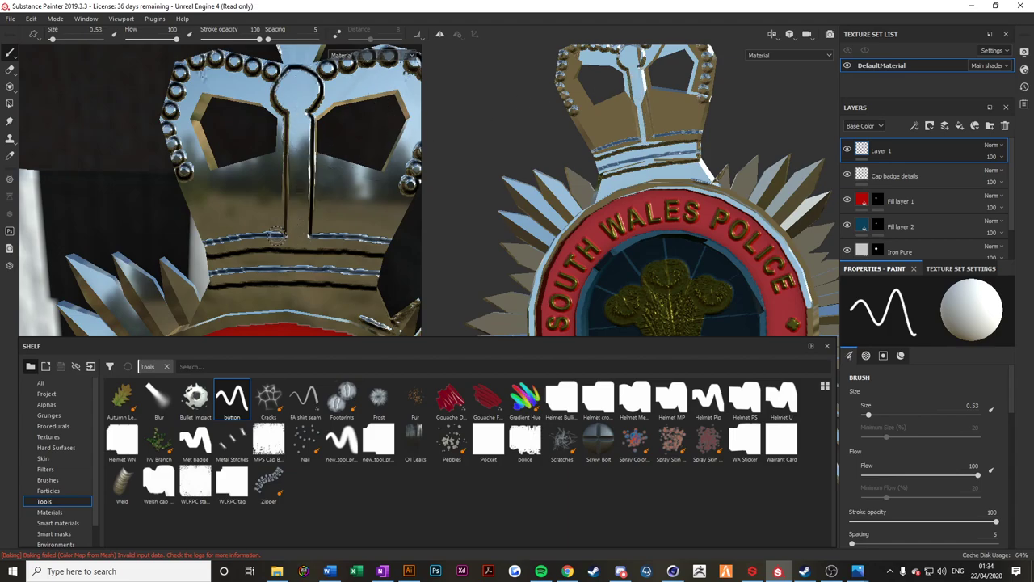
shift+click(277, 235)
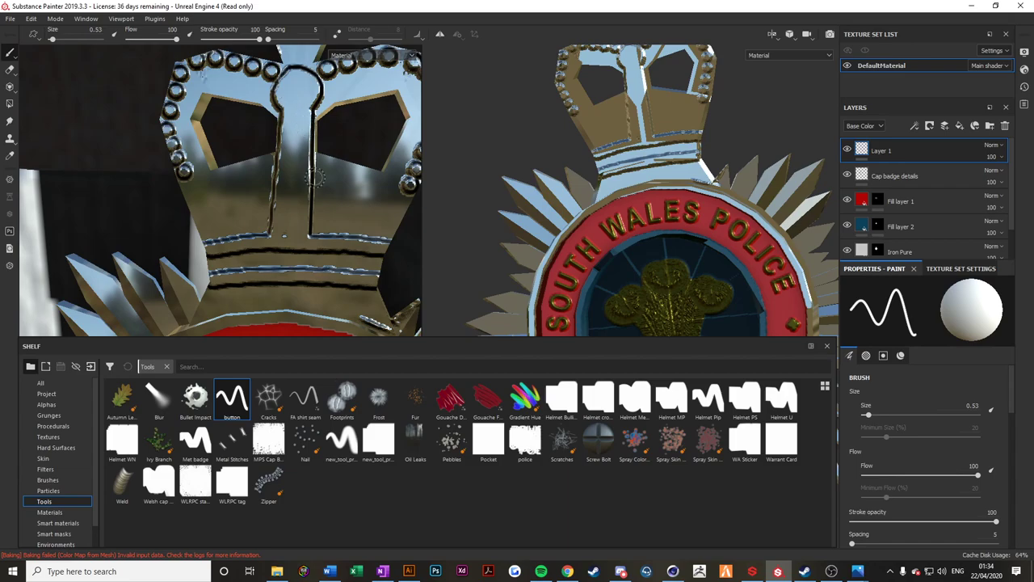
Paint straight raised strokes in a triangle along the edges of the flared piece at the crown's top.
scroll(315, 178, down, 3)
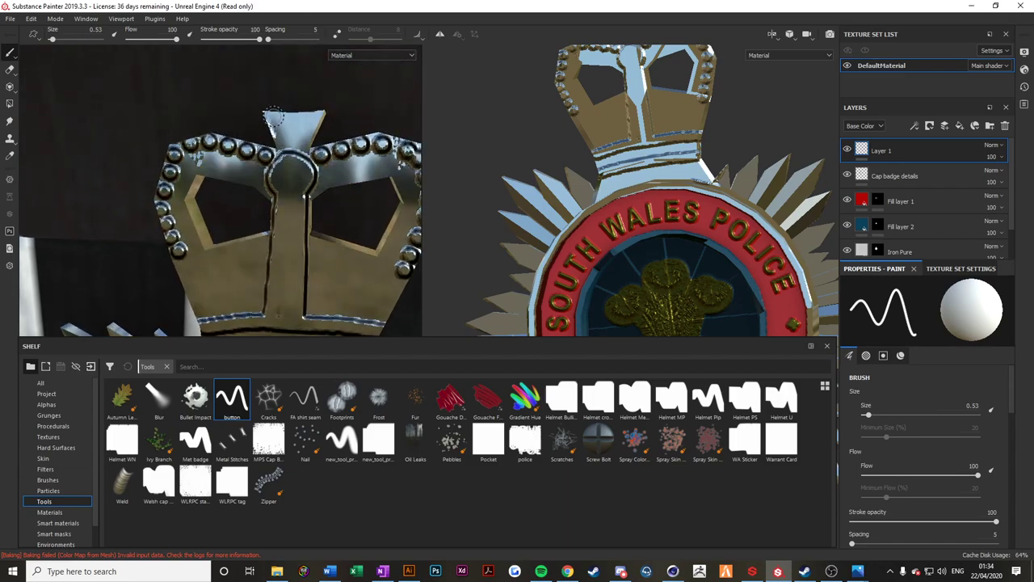
click(271, 117)
shift+click(286, 155)
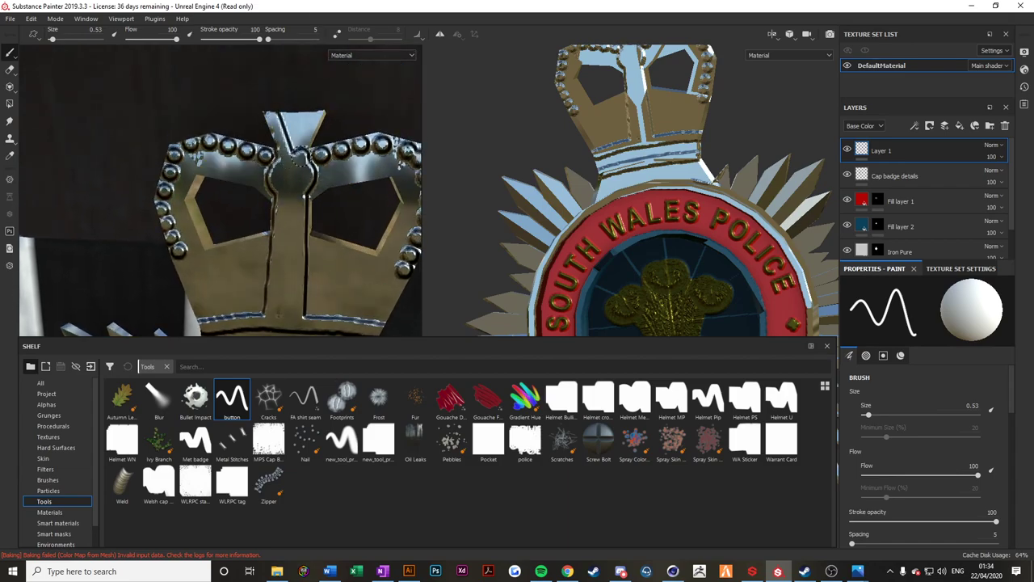
shift+click(320, 117)
shift+click(283, 114)
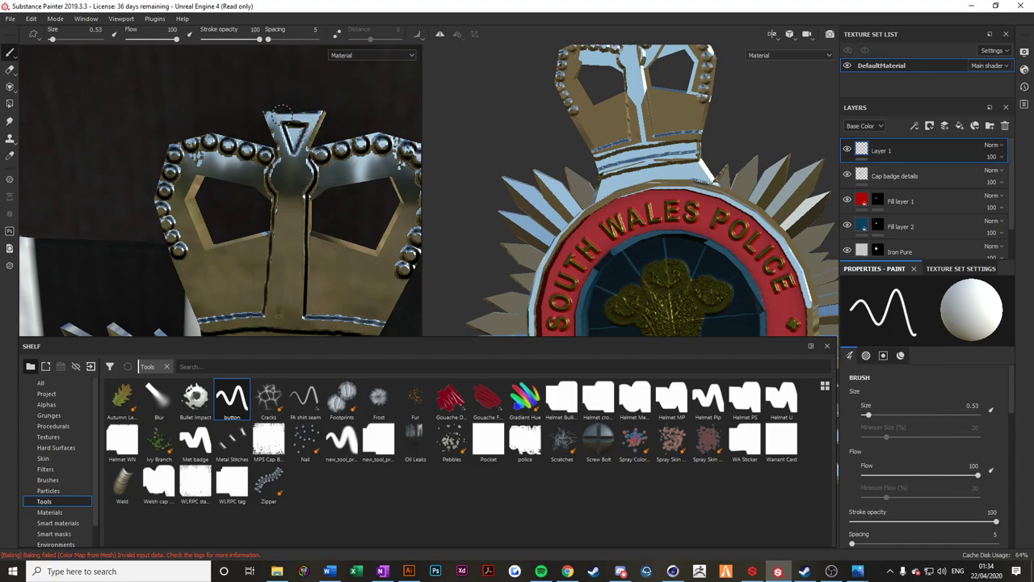
Paint a raised battlement-shaped outline across the crown, running below both openings from one side to the other.
alt+drag(259, 246, 204, 229)
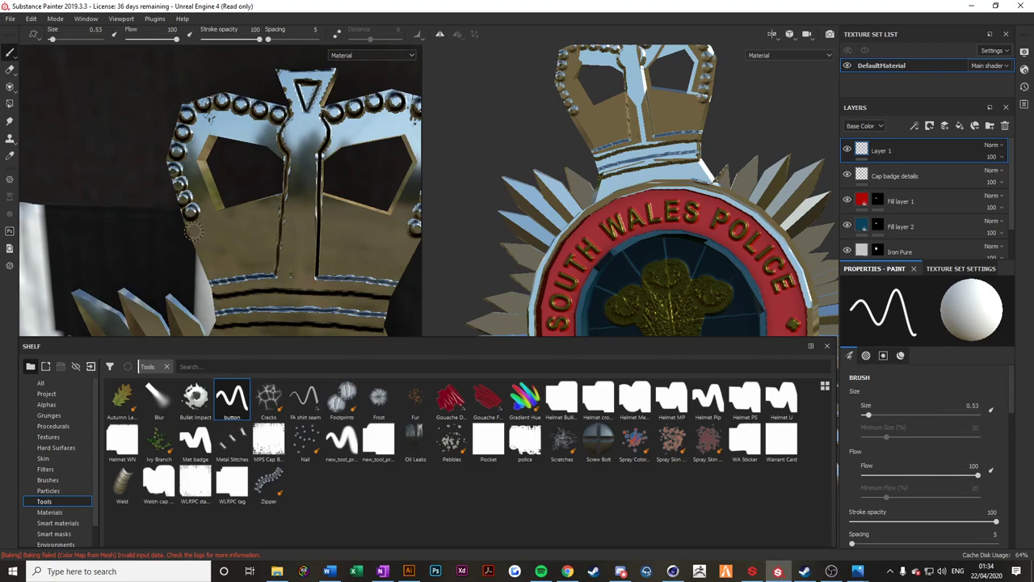
mouse_move(191, 219)
mouse_down()
mouse_move(218, 250)
mouse_move(227, 243)
mouse_move(242, 257)
mouse_move(239, 217)
mouse_move(271, 247)
mouse_move(275, 263)
mouse_move(255, 266)
mouse_move(230, 267)
mouse_move(212, 251)
mouse_move(216, 279)
mouse_move(245, 275)
mouse_move(202, 253)
mouse_move(217, 280)
mouse_up()
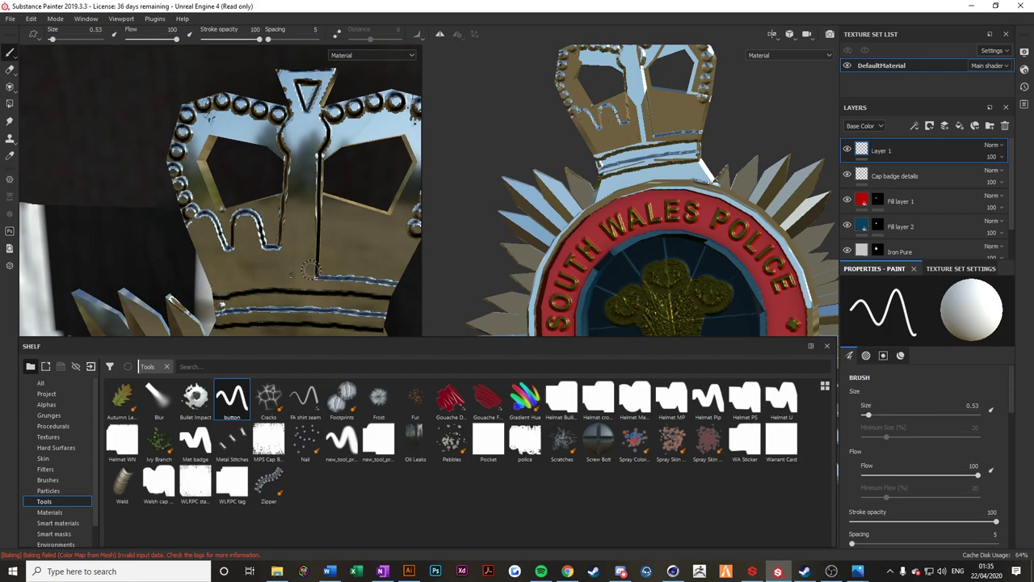
mouse_move(310, 255)
mouse_down()
mouse_move(353, 223)
mouse_move(342, 244)
mouse_move(378, 259)
mouse_move(411, 241)
mouse_move(340, 276)
mouse_move(406, 253)
mouse_move(381, 281)
mouse_up()
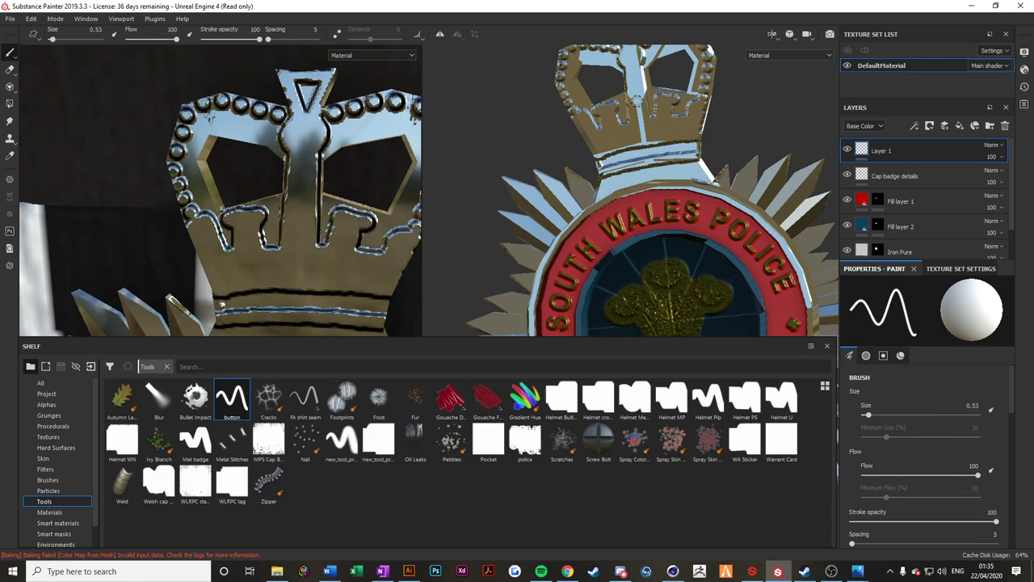
Set the brush height to 0.3074 and paint a row of four short raised ovals beneath the battlement outline.
click(900, 355)
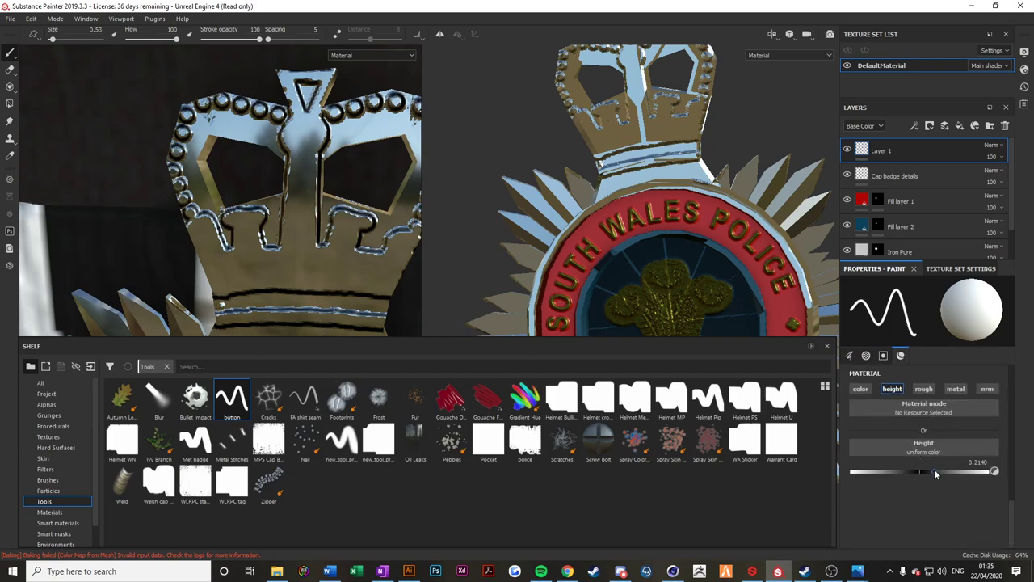
drag(935, 471, 941, 472)
drag(224, 275, 356, 277)
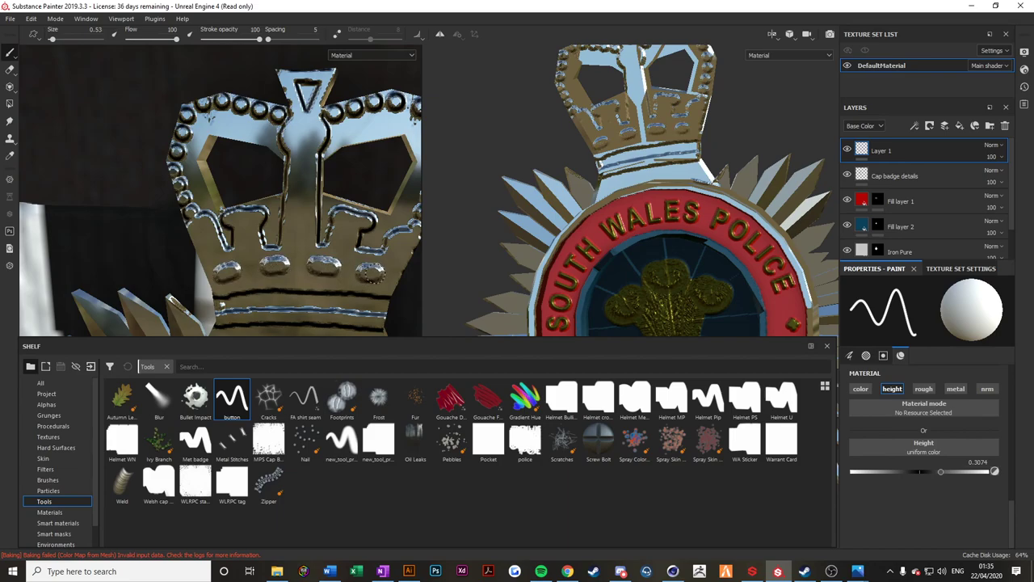
Paint a raised bar across the crown's central boss and fill the triangle in the flared top piece with a raised stroke.
drag(290, 133, 318, 136)
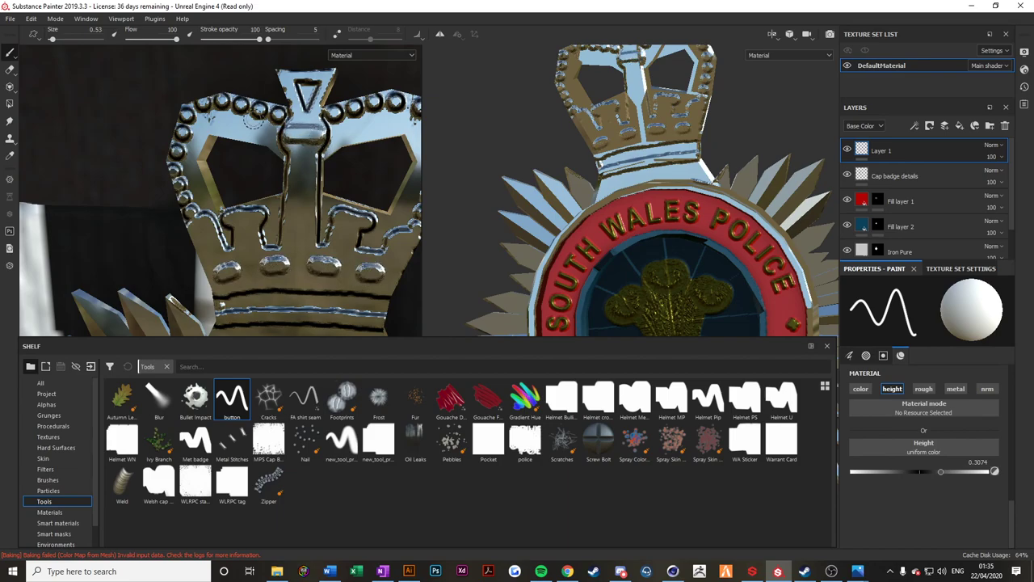
mouse_move(306, 91)
mouse_down()
mouse_move(307, 100)
mouse_move(299, 86)
mouse_move(306, 96)
mouse_up()
Paint raised horizontal strokes across the crown's base, just above the badge's red ring.
scroll(605, 155, down, 5)
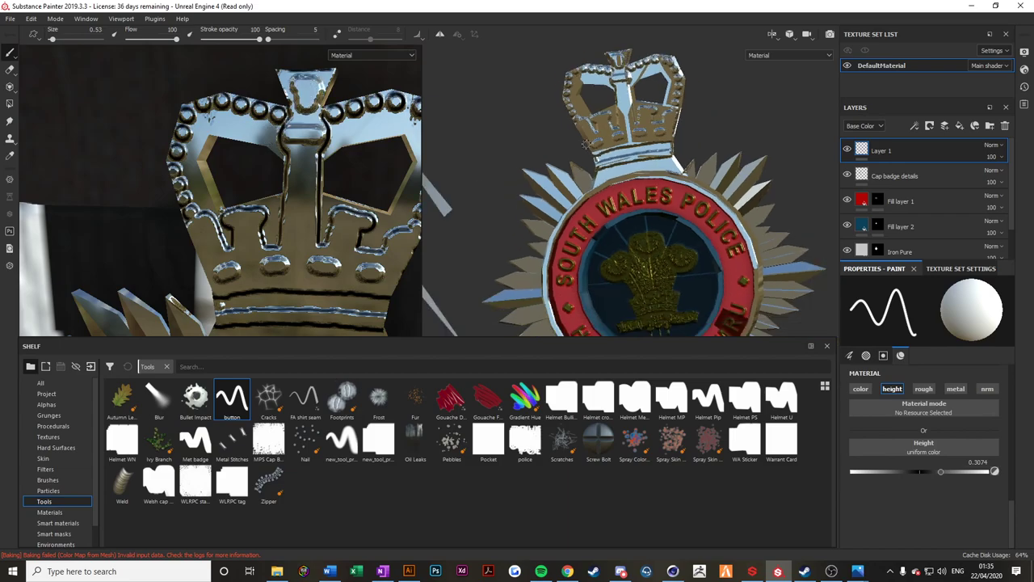
scroll(238, 219, down, 8)
scroll(243, 226, down, 5)
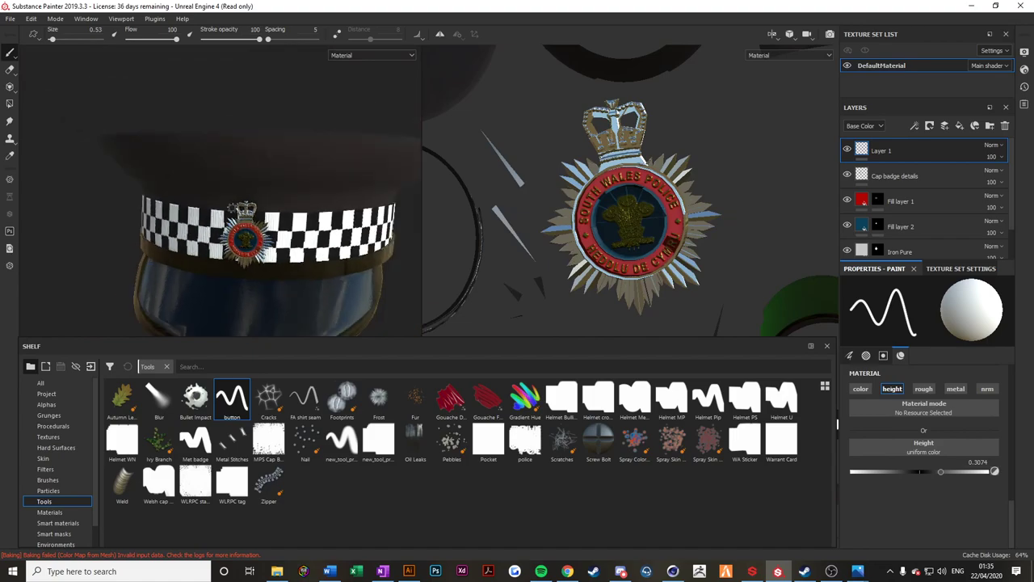
scroll(243, 226, up, 3)
alt+drag(327, 226, 288, 232)
scroll(286, 232, up, 3)
scroll(237, 218, up, 3)
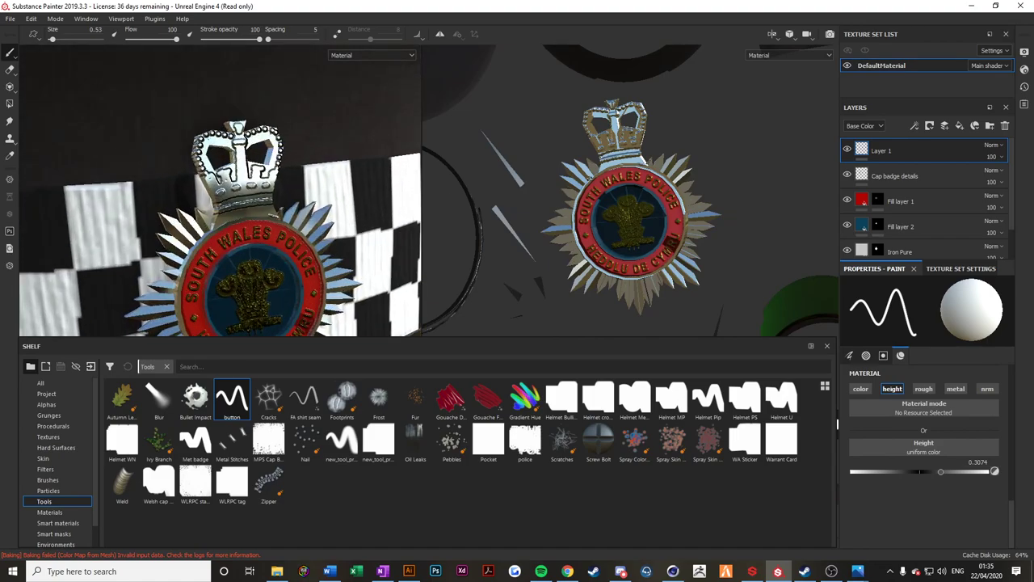
scroll(557, 190, up, 5)
drag(556, 187, 678, 160)
Enlarge the 3D view and compare the whole cap with the crown paint layer hidden and shown.
scroll(220, 235, down, 6)
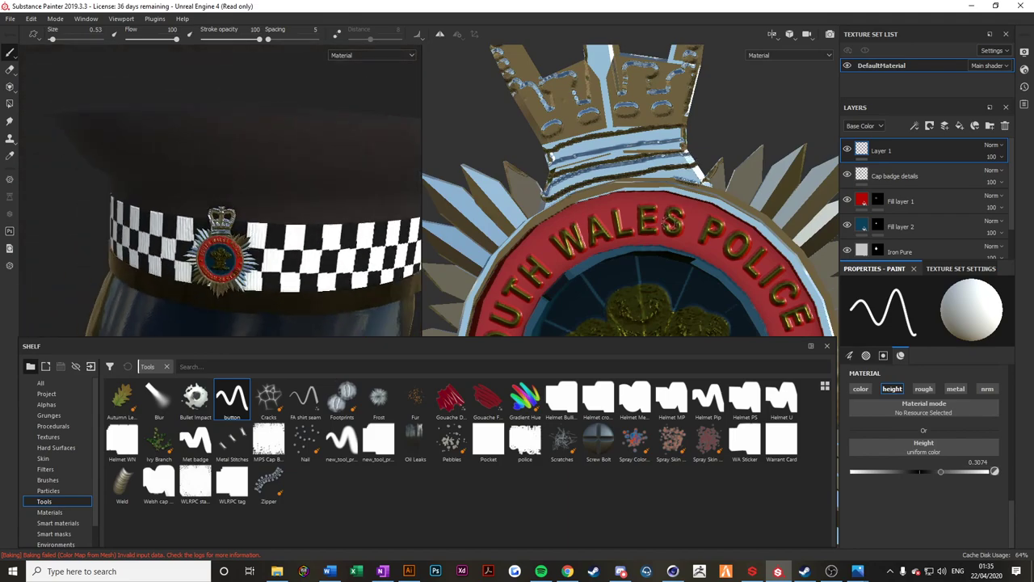
click(845, 150)
scroll(269, 277, down, 3)
scroll(270, 277, up, 4)
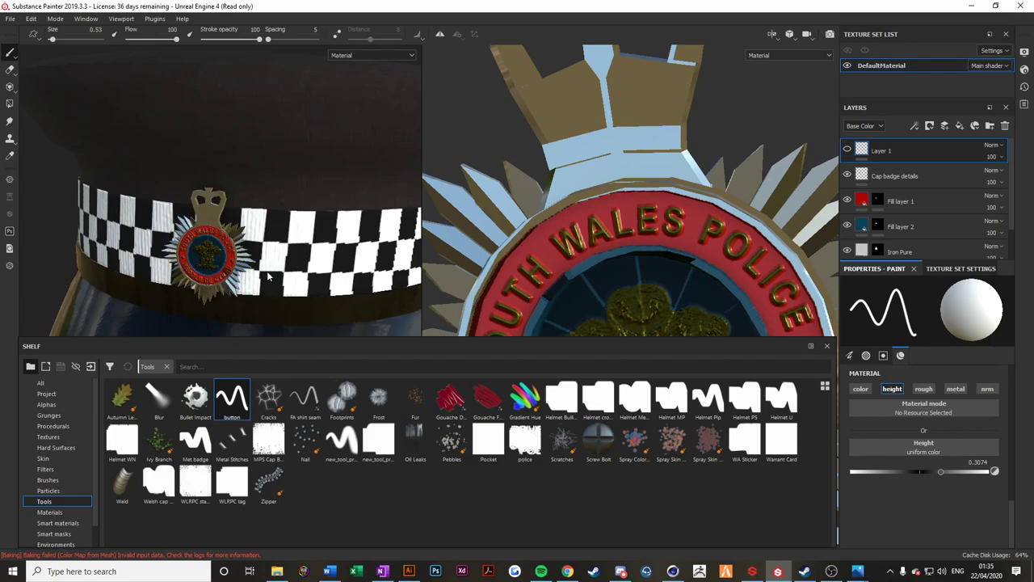
scroll(270, 277, down, 4)
drag(420, 248, 701, 248)
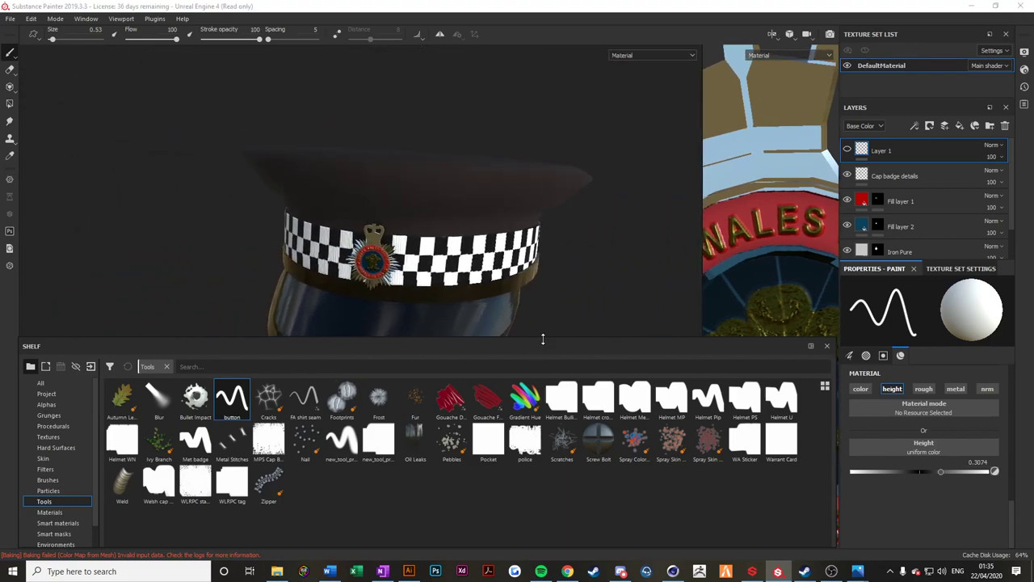
drag(542, 340, 484, 454)
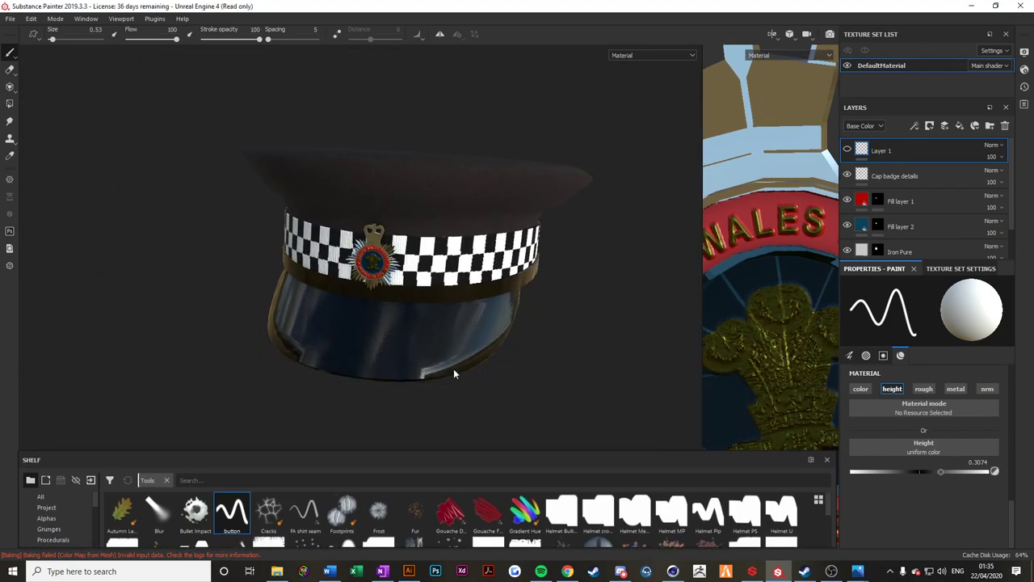
click(847, 151)
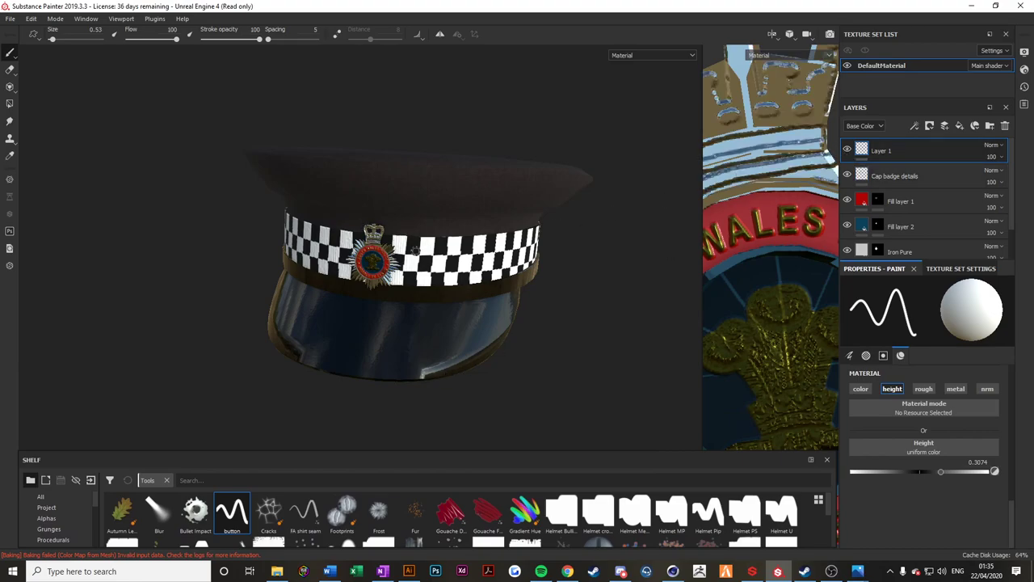
scroll(466, 380, up, 5)
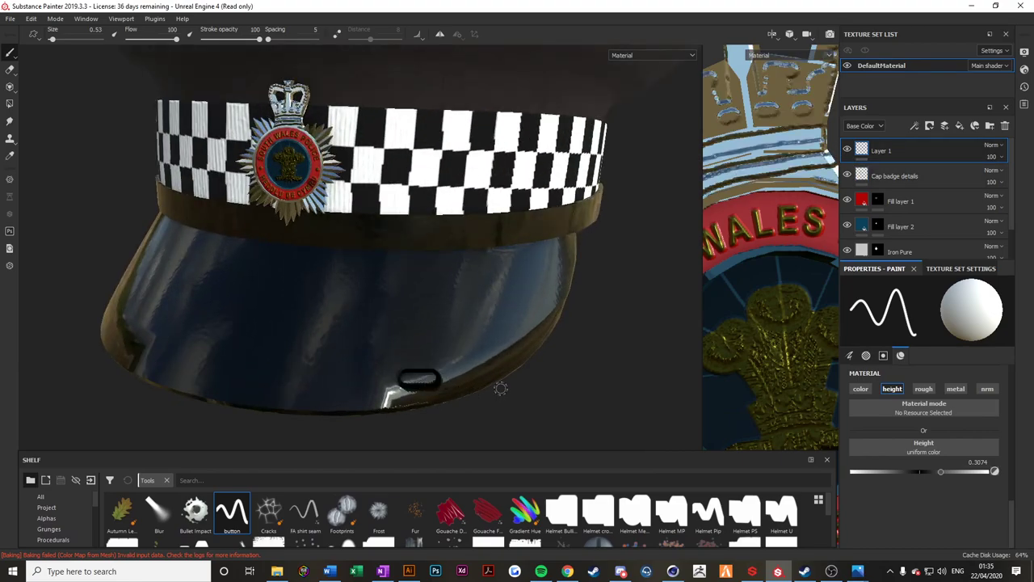
Rename the crown paint layer to "crown details" and add a new paint layer above it.
double_click(892, 153)
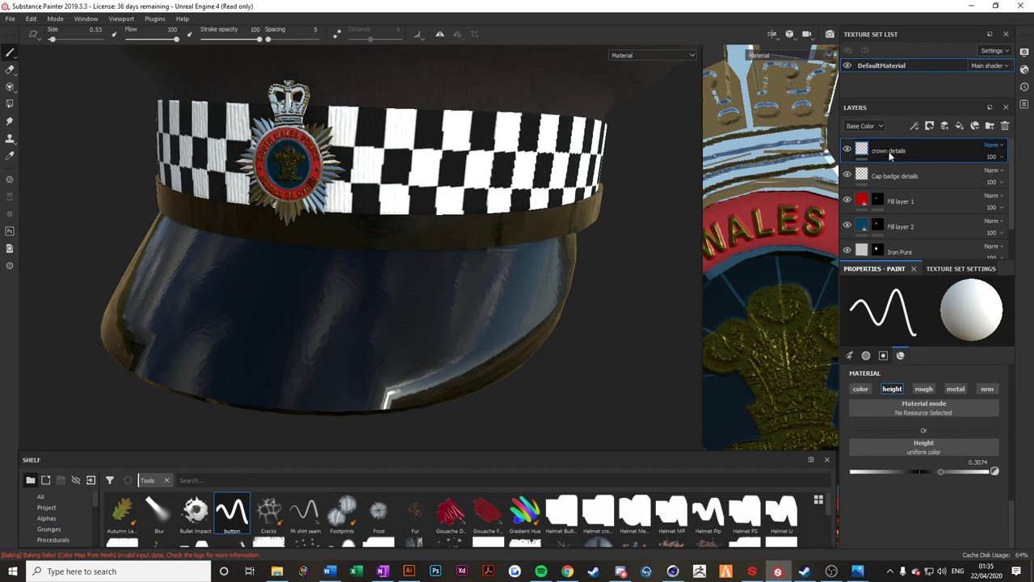
click(930, 125)
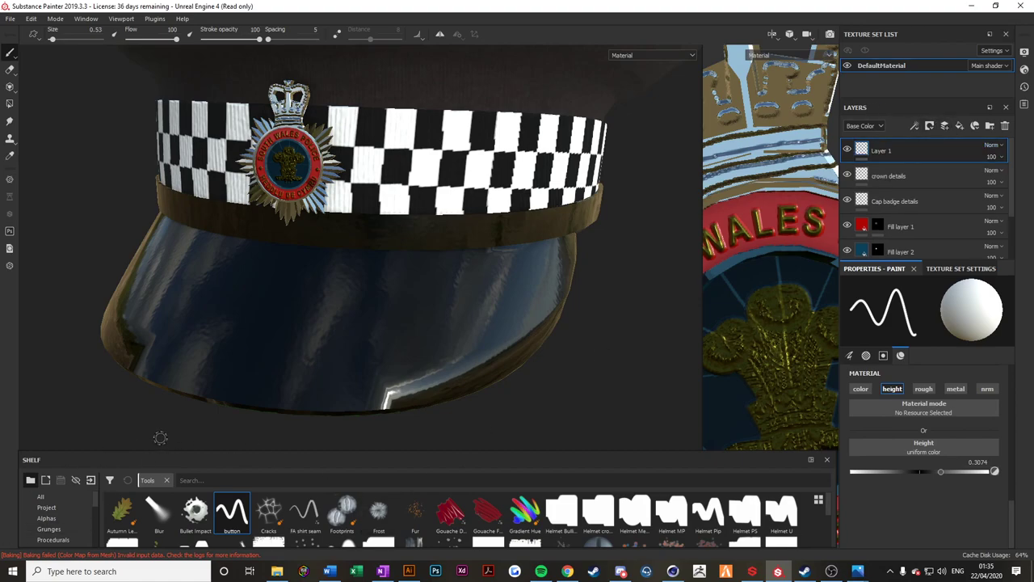
Choose the Metal Stitches brush and set its size to 2.02, undoing a test stroke on the visor.
click(304, 510)
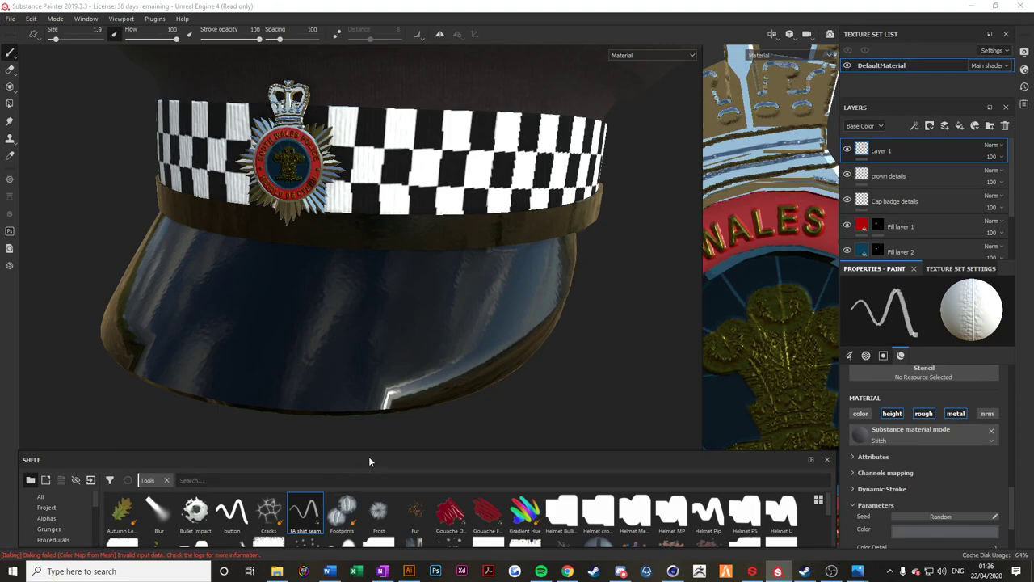
drag(371, 451, 371, 369)
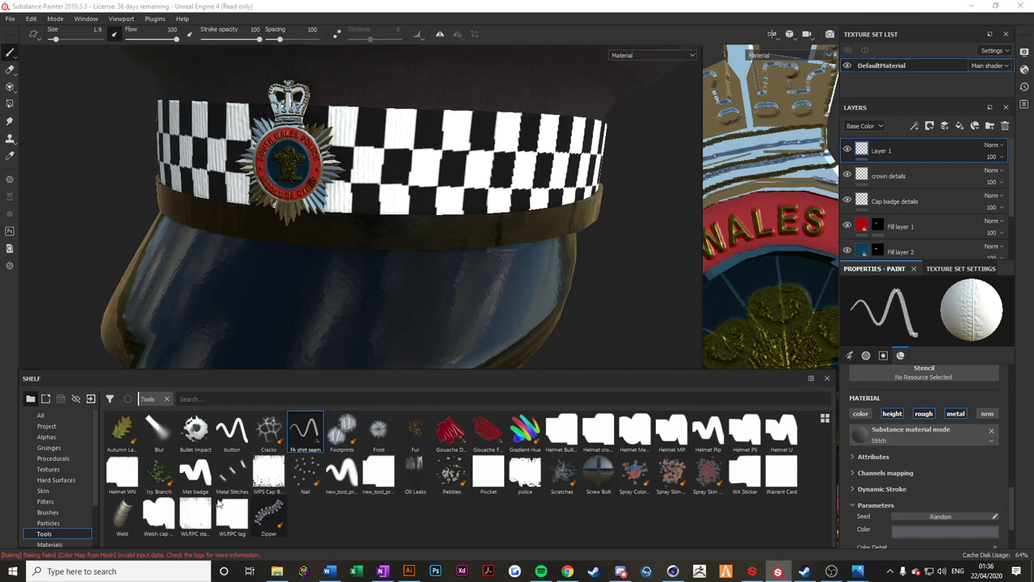
click(232, 473)
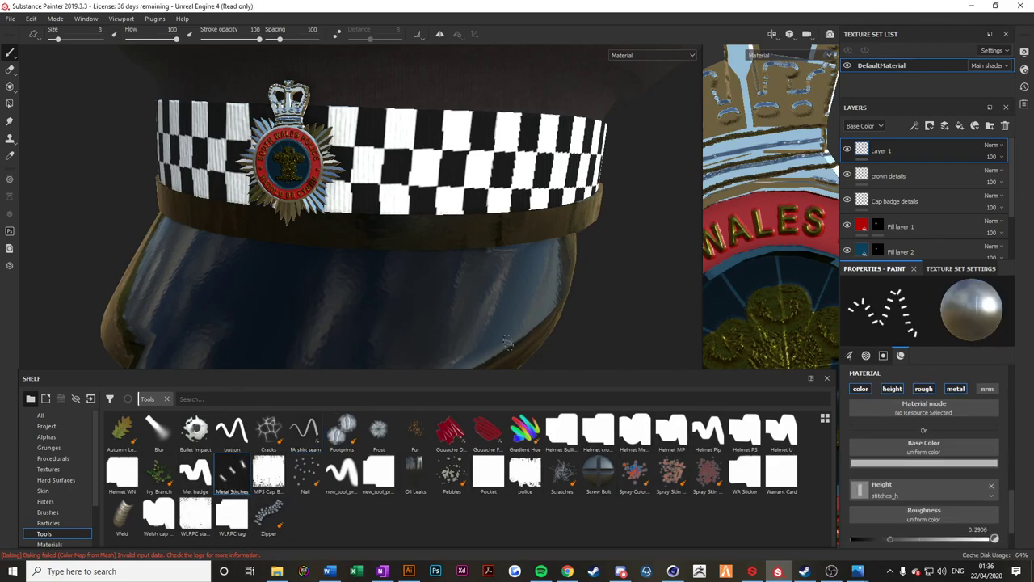
scroll(905, 446, up, 5)
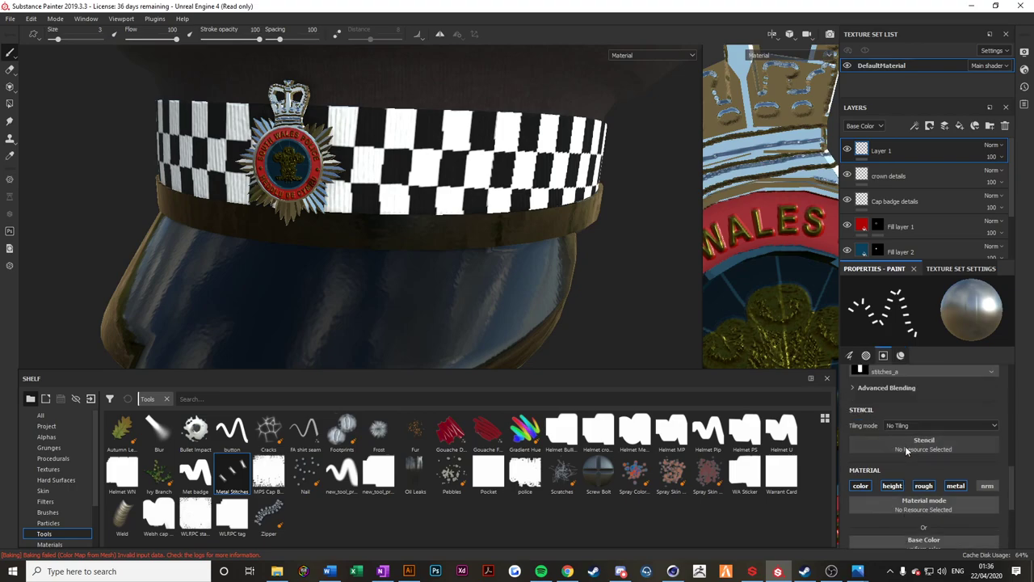
scroll(905, 446, up, 3)
drag(880, 416, 873, 416)
drag(496, 266, 393, 341)
key(ctrl+z)
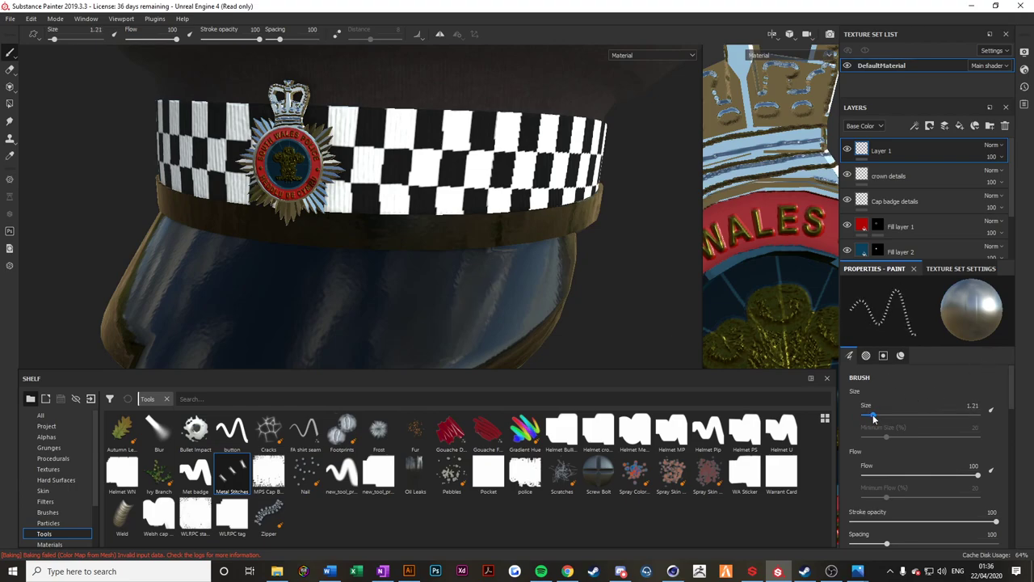
drag(873, 418, 875, 417)
Set the stitch brush's angle to 358 and angle jitter to 1, undoing a test stroke on the visor.
scroll(896, 475, down, 3)
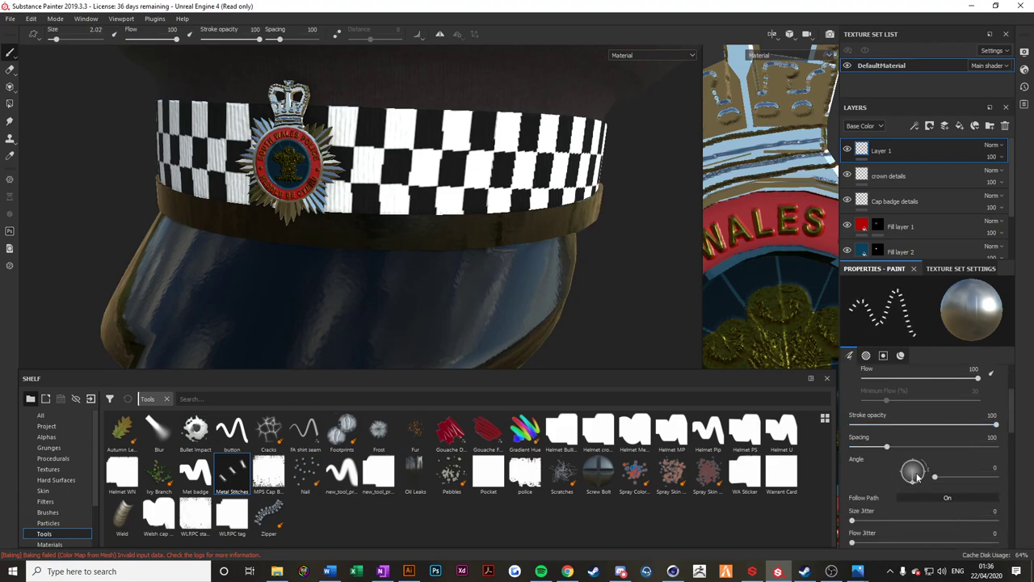
drag(917, 477, 935, 476)
mouse_move(261, 299)
mouse_down()
mouse_move(398, 319)
mouse_move(451, 299)
mouse_up()
key(ctrl+z)
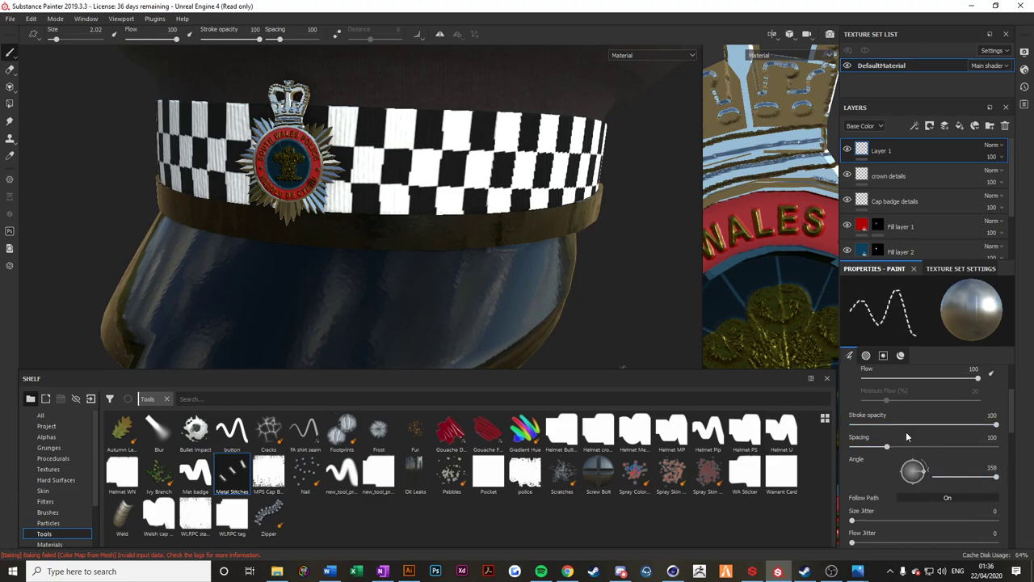
scroll(863, 495, down, 3)
drag(862, 466, 858, 469)
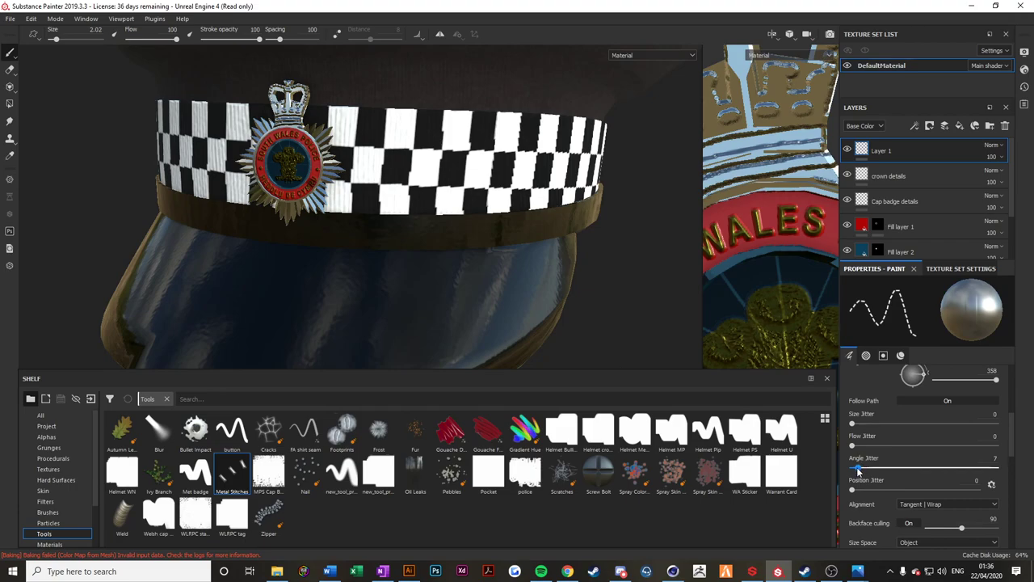
Widen the stitch brush's spacing to 177, undoing a test stroke on the visor.
scroll(897, 448, up, 4)
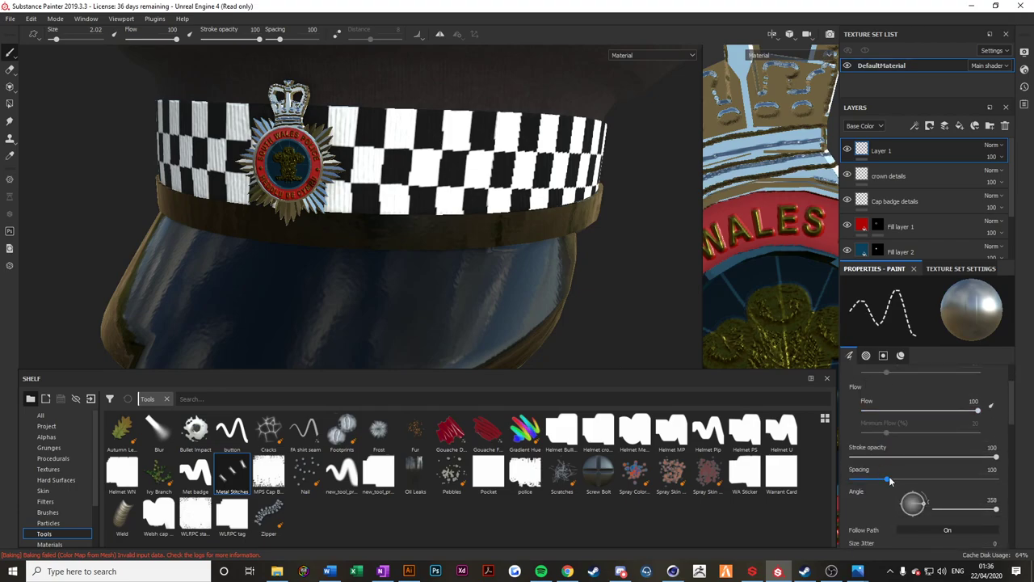
drag(889, 477, 897, 478)
drag(502, 312, 375, 335)
key(ctrl+z)
drag(897, 480, 922, 480)
Make the stitch material black with roughness 0.3580 and metallic 0.
scroll(889, 466, down, 10)
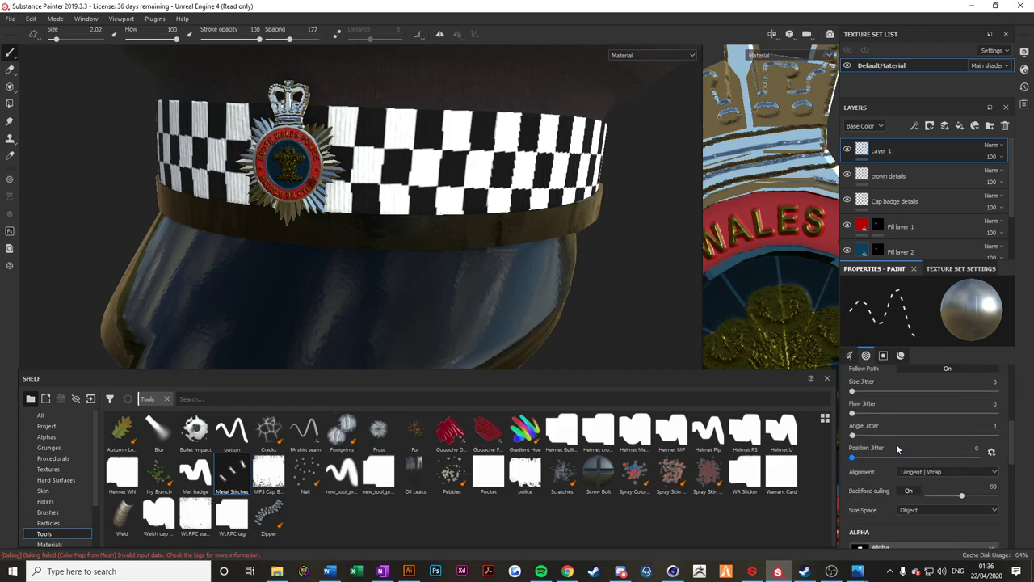
click(907, 423)
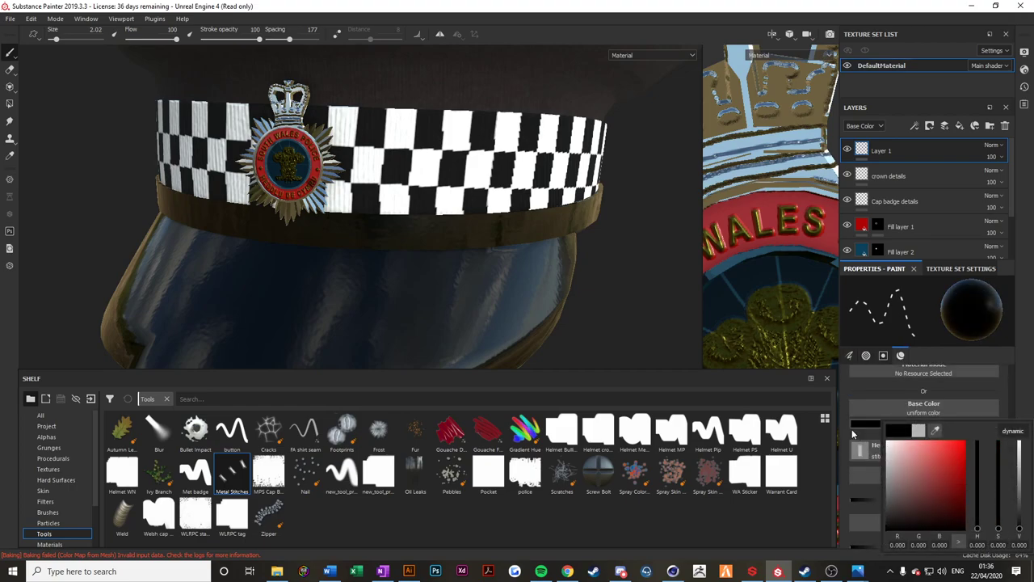
scroll(924, 482, down, 1)
drag(892, 483, 899, 484)
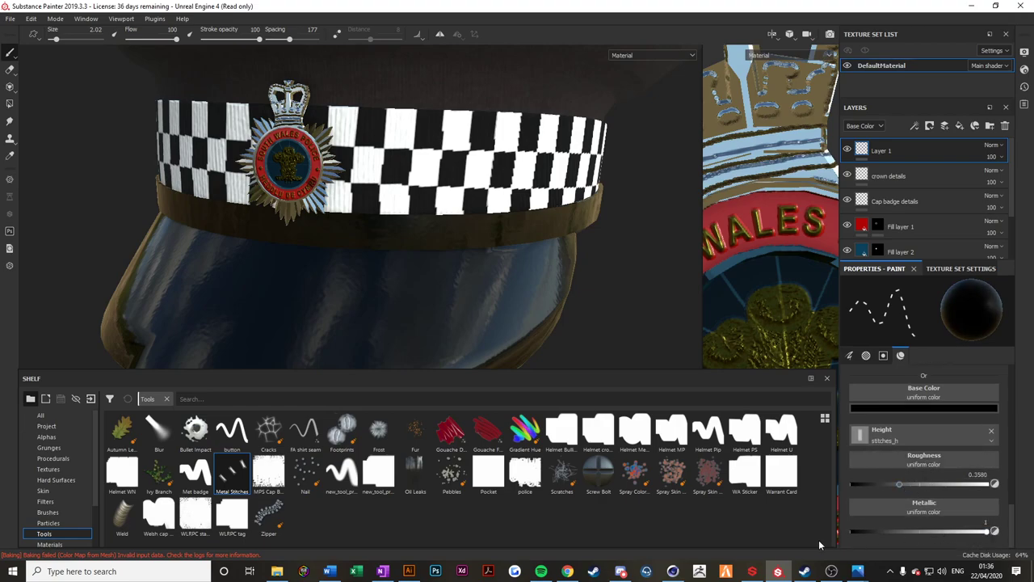
drag(983, 532, 812, 549)
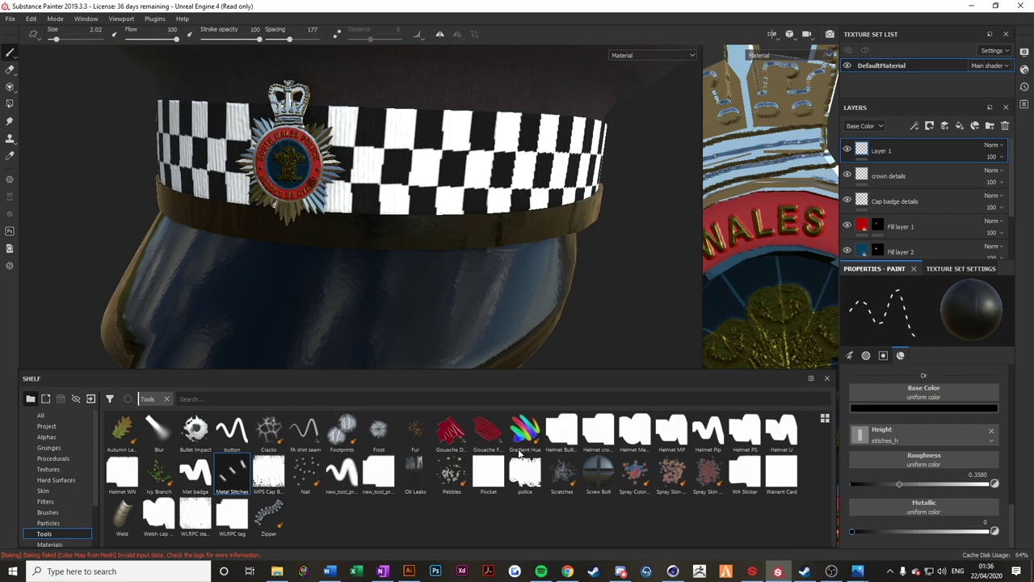
key(ctrl+z)
Set the stitch brush's size to 3.05 and spacing to 125, undoing the test strokes on the visor.
scroll(917, 470, up, 6)
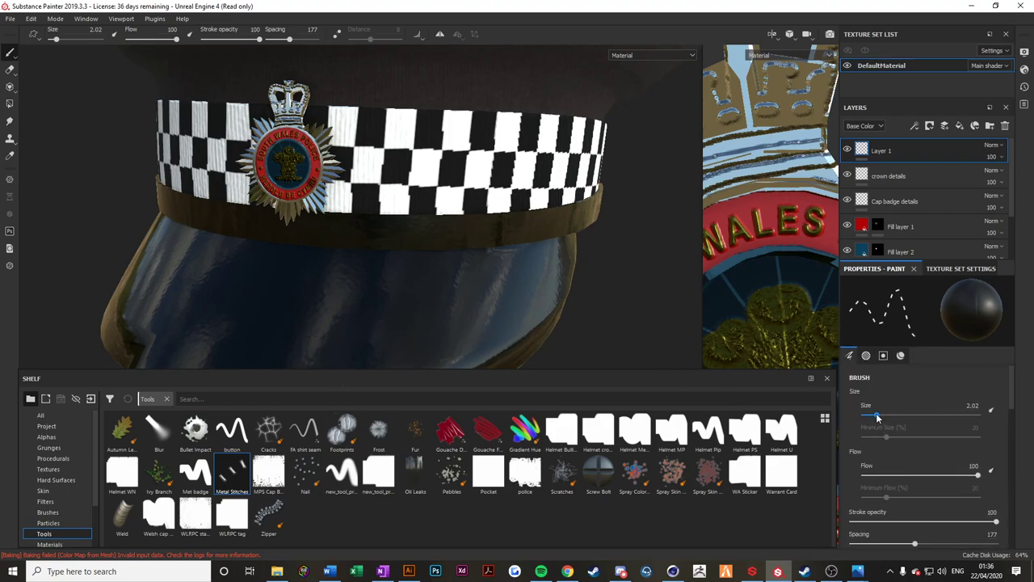
drag(877, 417, 880, 417)
drag(504, 316, 403, 344)
key(ctrl+z)
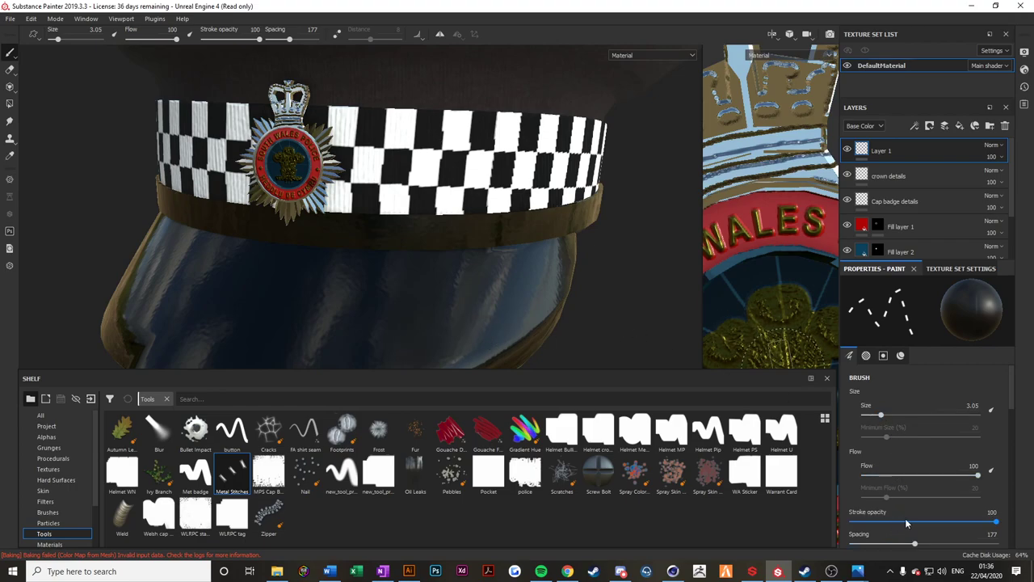
scroll(918, 528, down, 2)
drag(914, 479, 896, 481)
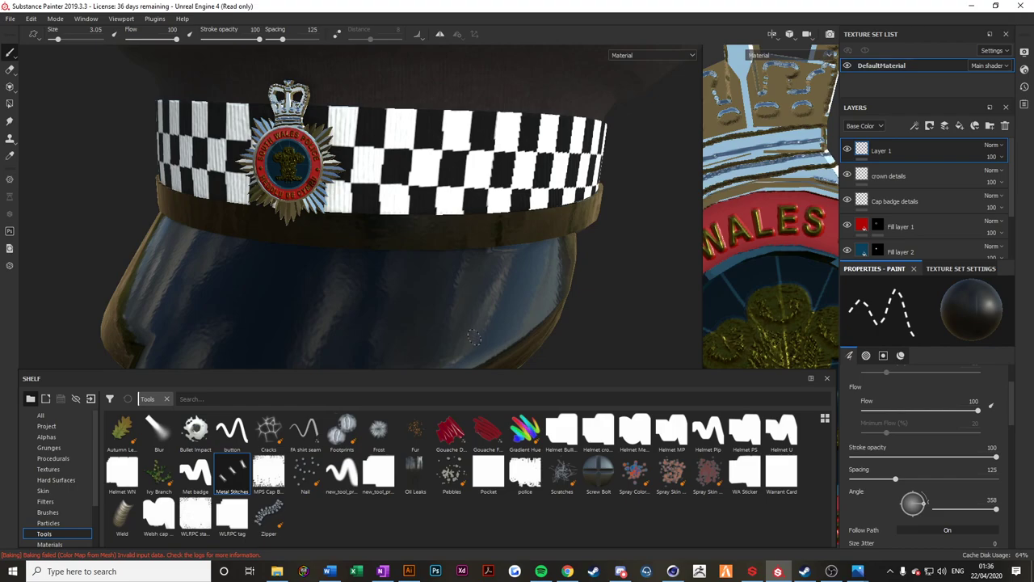
drag(474, 338, 382, 337)
key(ctrl+z)
Paint a stitch line at brush size 3.05 along the visor's edge from the wearer's left corner round to the front.
alt+drag(510, 334, 511, 221)
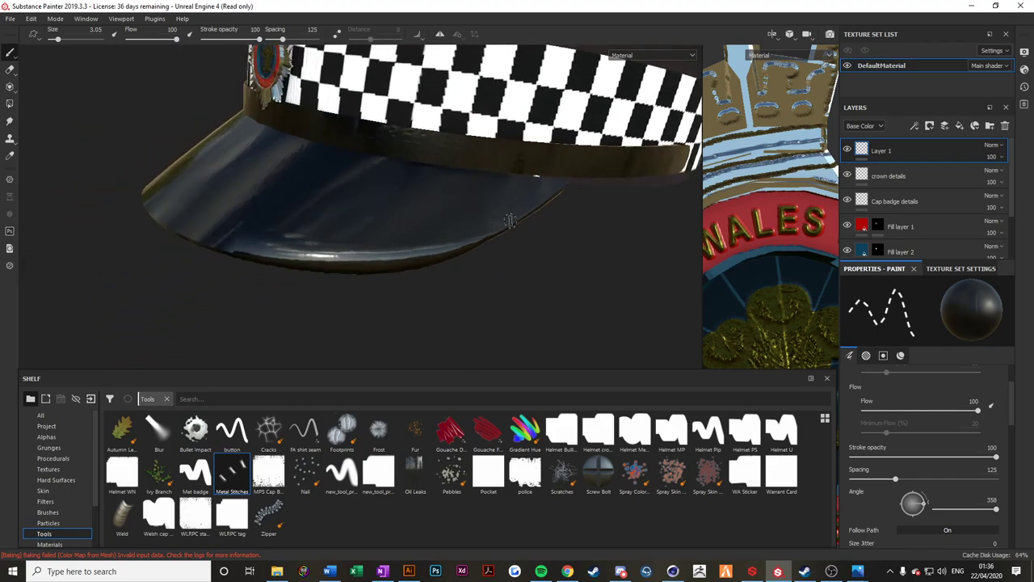
shift+click(485, 230)
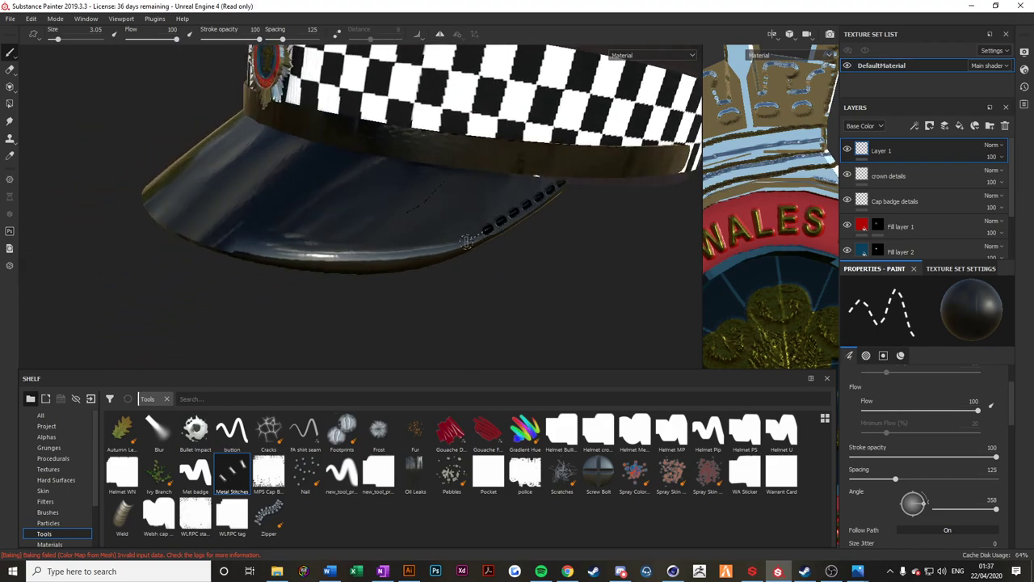
shift+click(440, 253)
shift+click(374, 266)
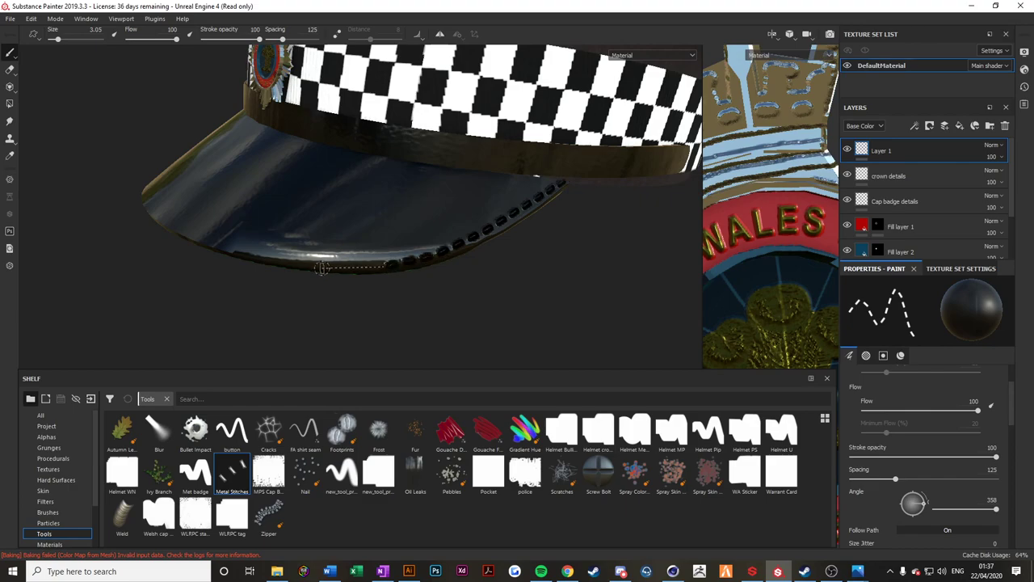
shift+click(322, 268)
alt+drag(257, 257, 532, 253)
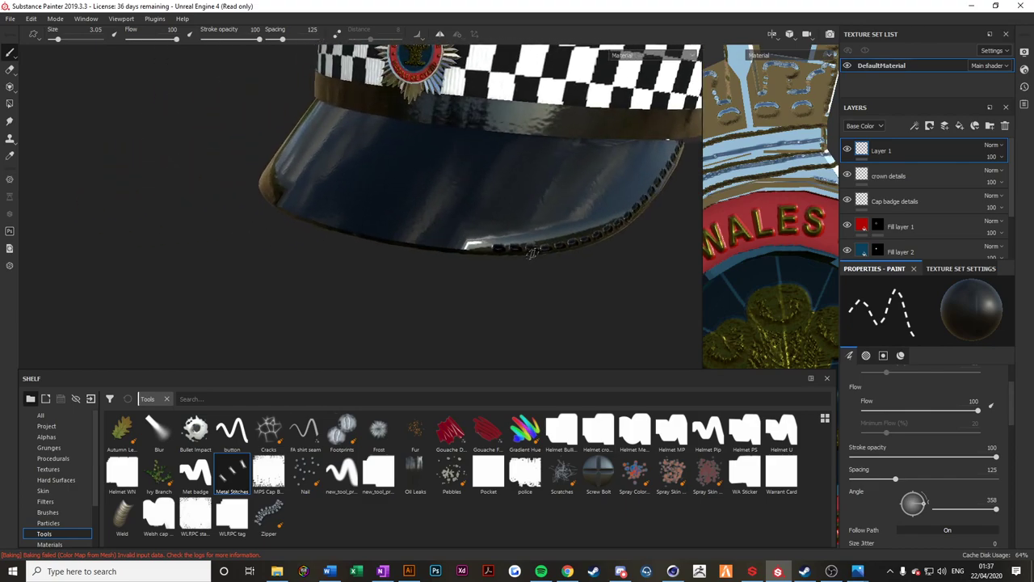
alt+drag(452, 251, 505, 240)
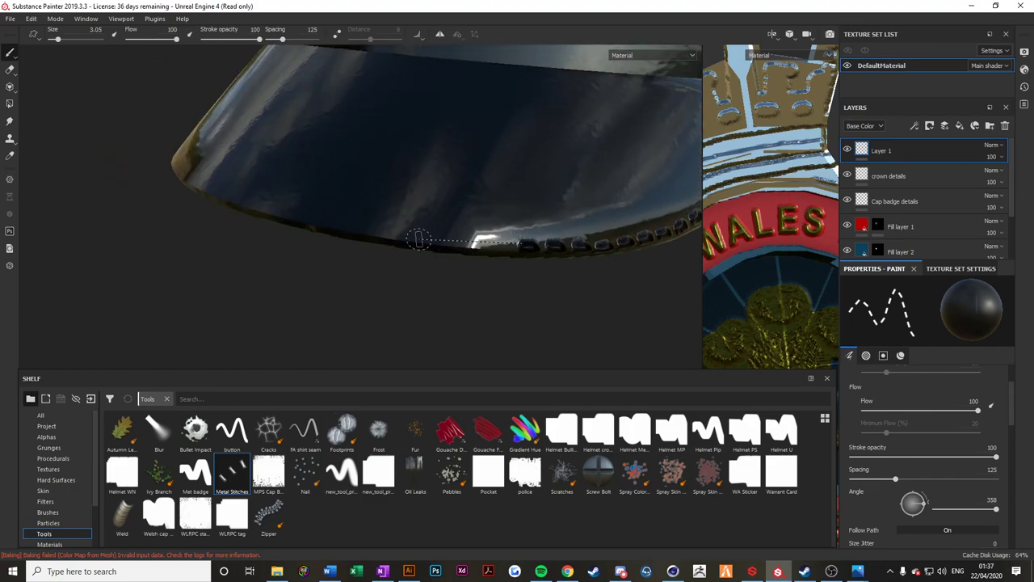
shift+click(404, 233)
shift+click(359, 223)
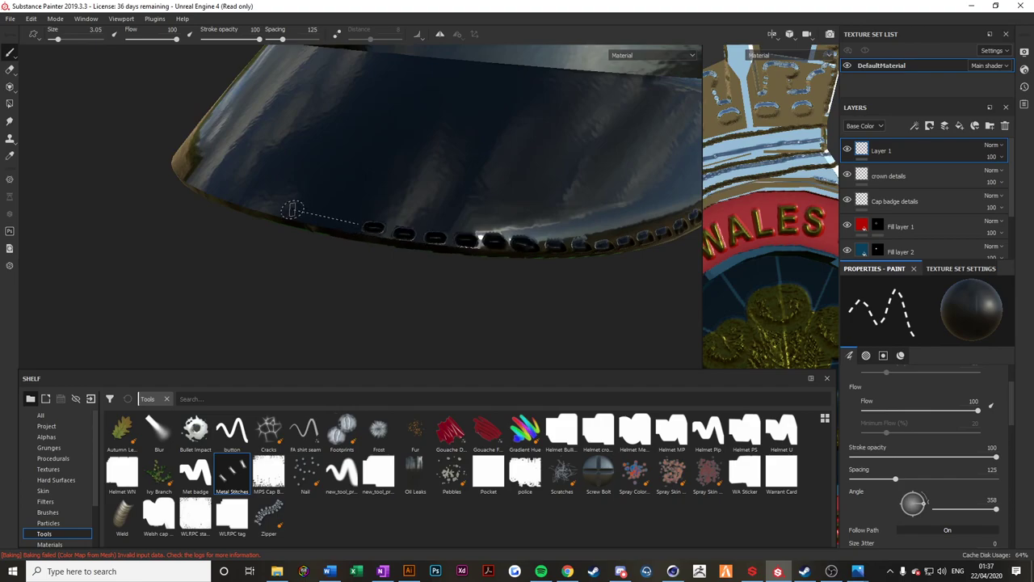
Stitch the rest of the visor's edge from the wearer's right corner to meet the line at the front.
alt+drag(318, 219, 377, 224)
alt+middle_drag(377, 224, 591, 245)
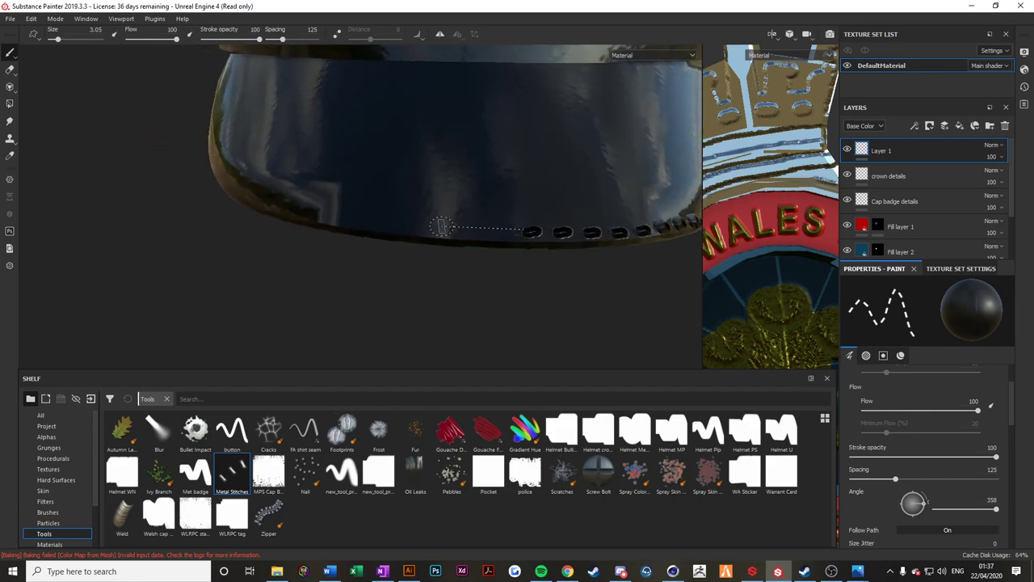
mouse_move(441, 226)
mouse_down()
mouse_move(301, 210)
mouse_move(429, 227)
mouse_move(282, 153)
mouse_up()
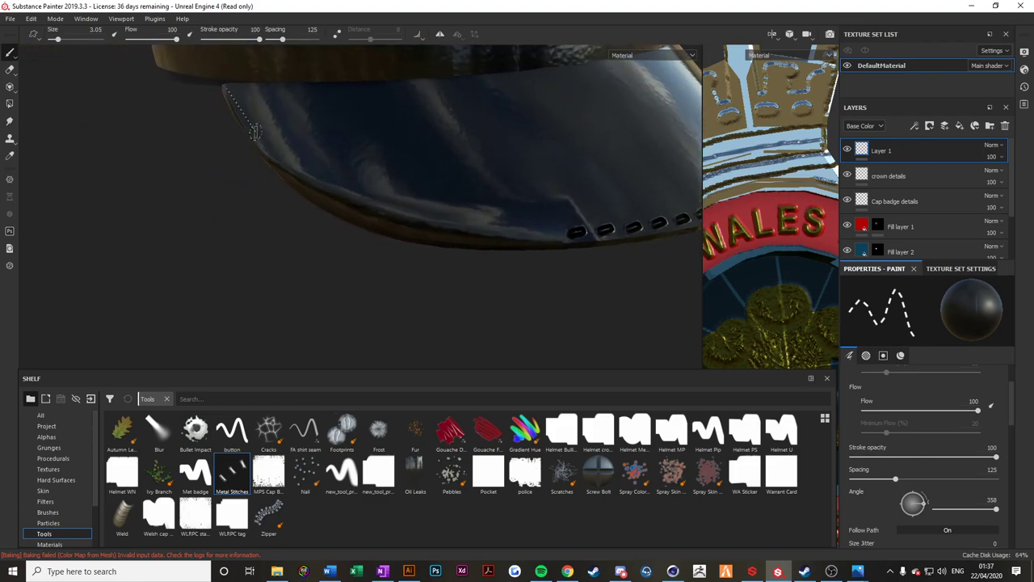
shift+click(299, 184)
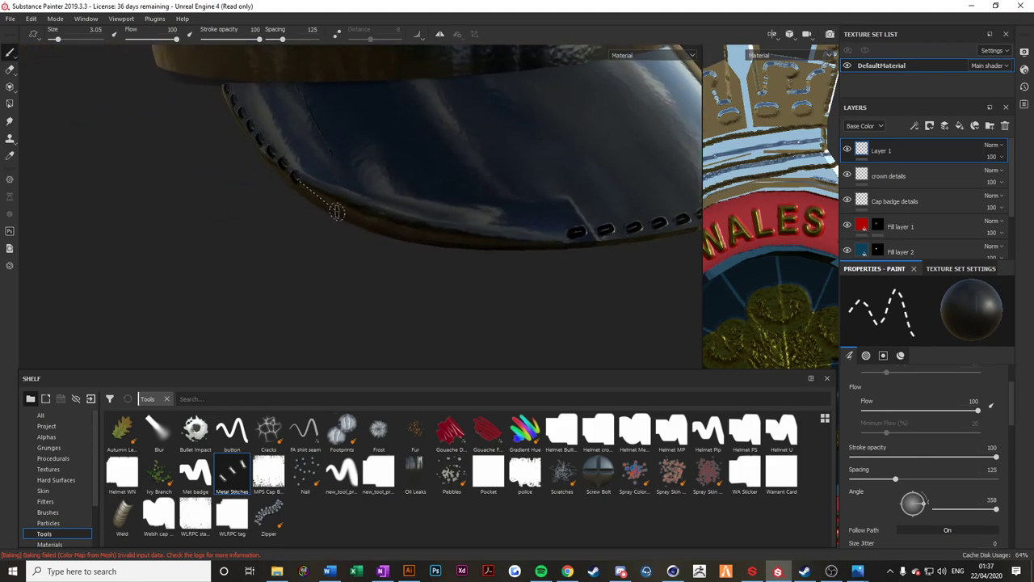
shift+click(338, 212)
shift+click(404, 232)
shift+click(479, 240)
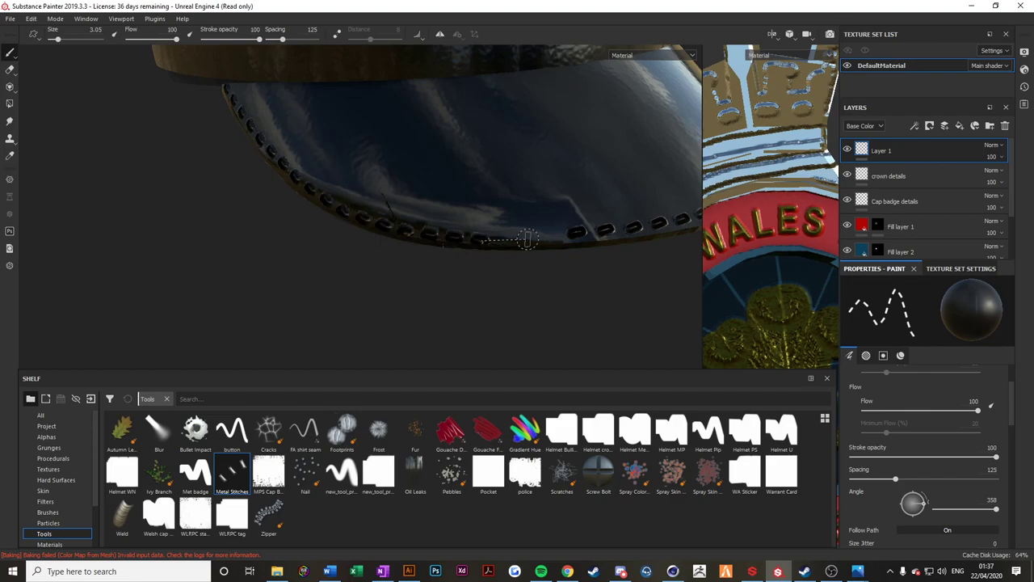
shift+click(533, 239)
shift+click(563, 236)
Examine the stitching around the visor from both sides, comparing the visor with Layer 1 hidden and shown.
scroll(585, 249, down, 5)
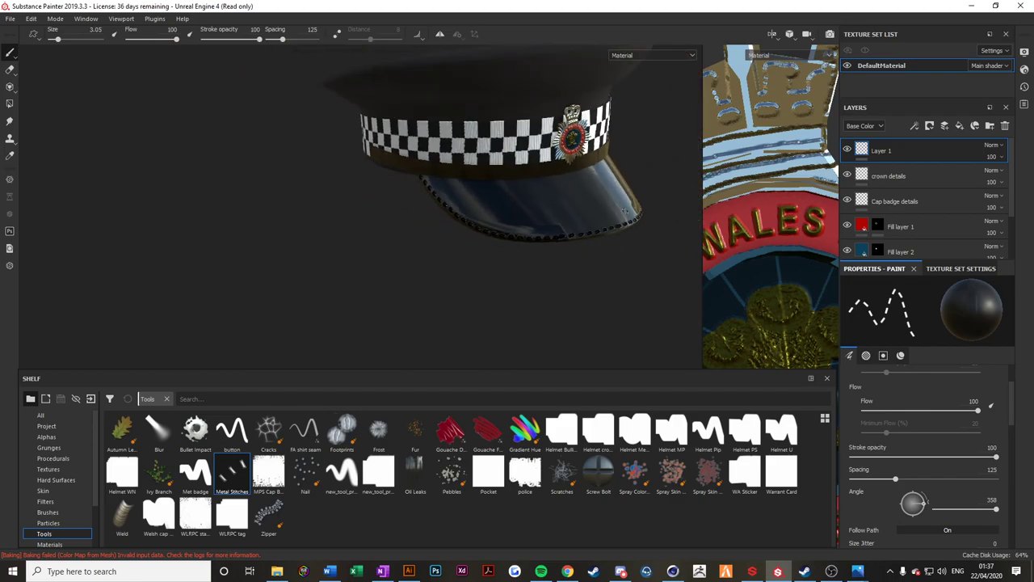
alt+drag(581, 247, 404, 214)
scroll(519, 223, up, 3)
alt+drag(519, 223, 426, 195)
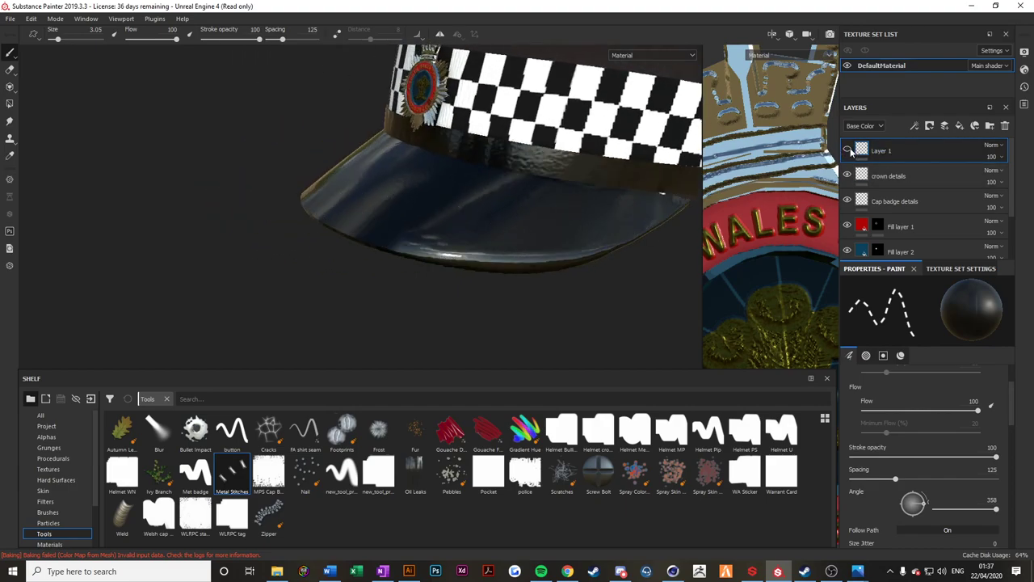
scroll(529, 237, down, 5)
alt+drag(409, 228, 508, 263)
scroll(435, 227, up, 3)
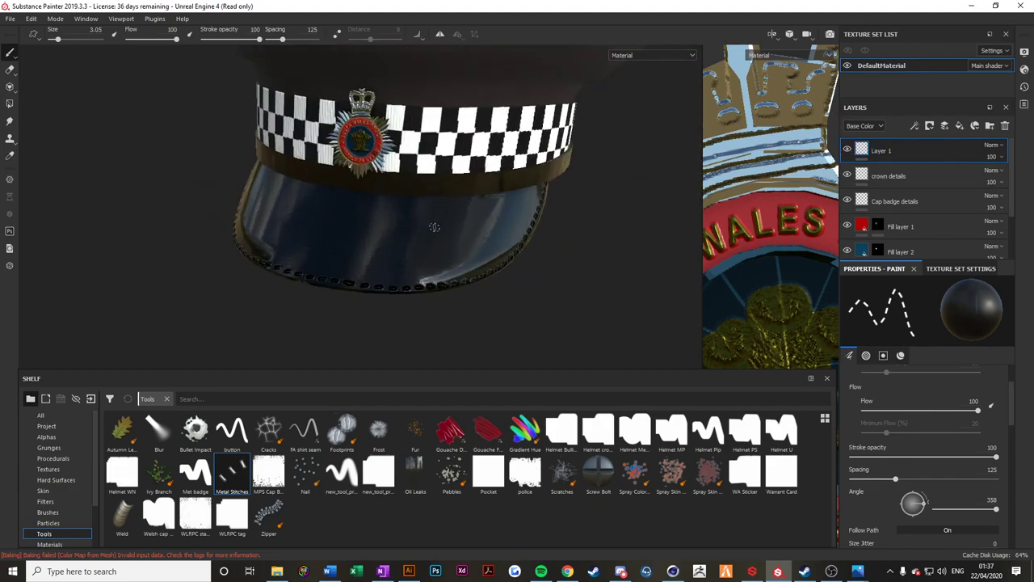
scroll(882, 391, up, 2)
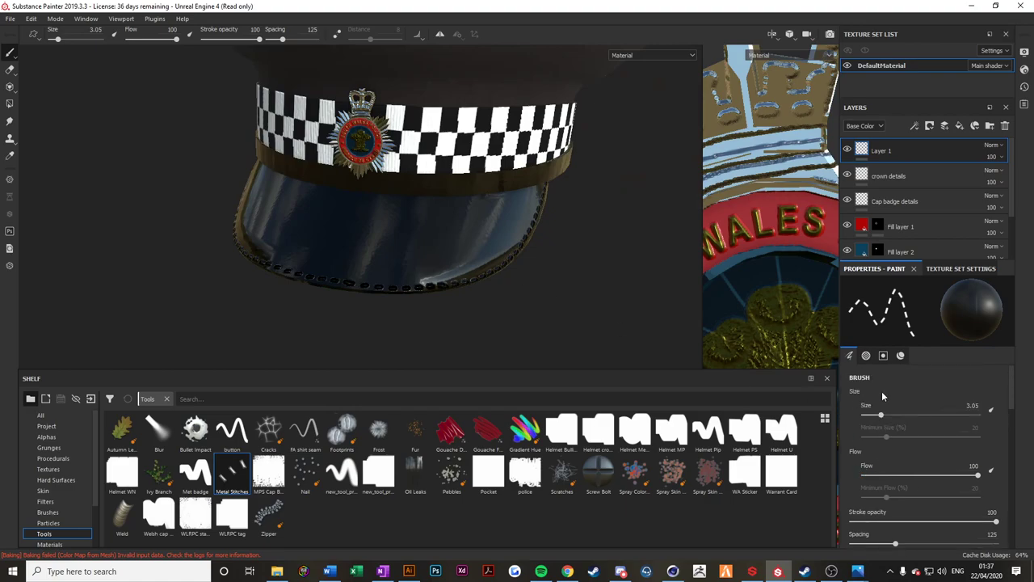
Set the stitch brush's size to 1.9, undoing a test stroke, and replace the stitched layer with a new empty paint layer.
drag(880, 415, 874, 416)
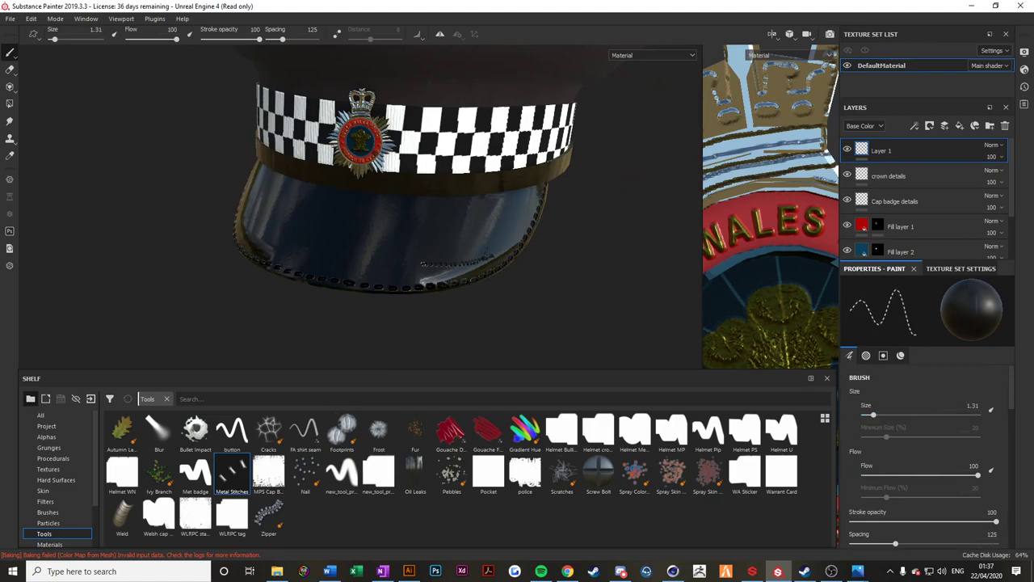
scroll(422, 263, up, 2)
key(ctrl+z)
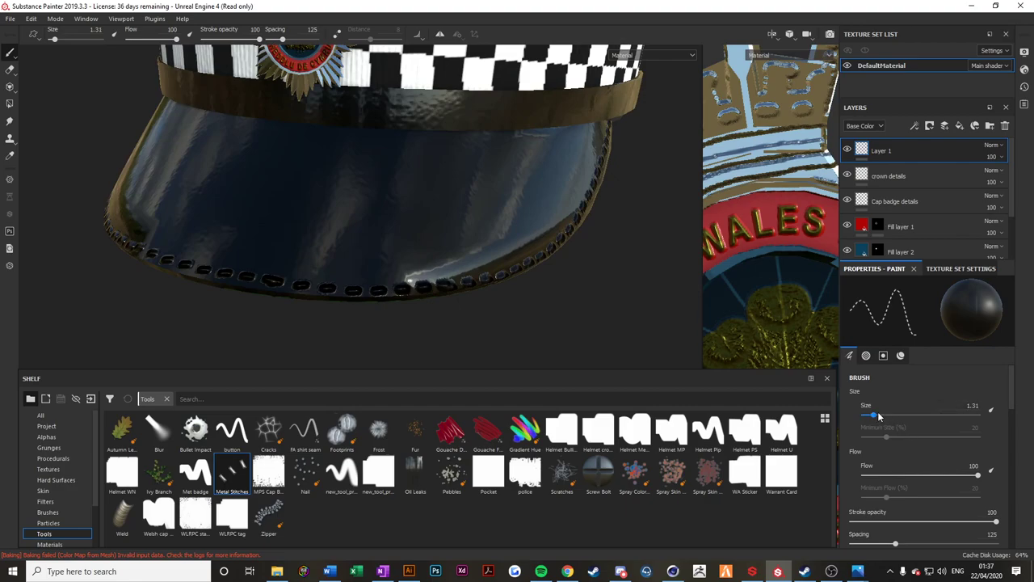
drag(880, 415, 877, 416)
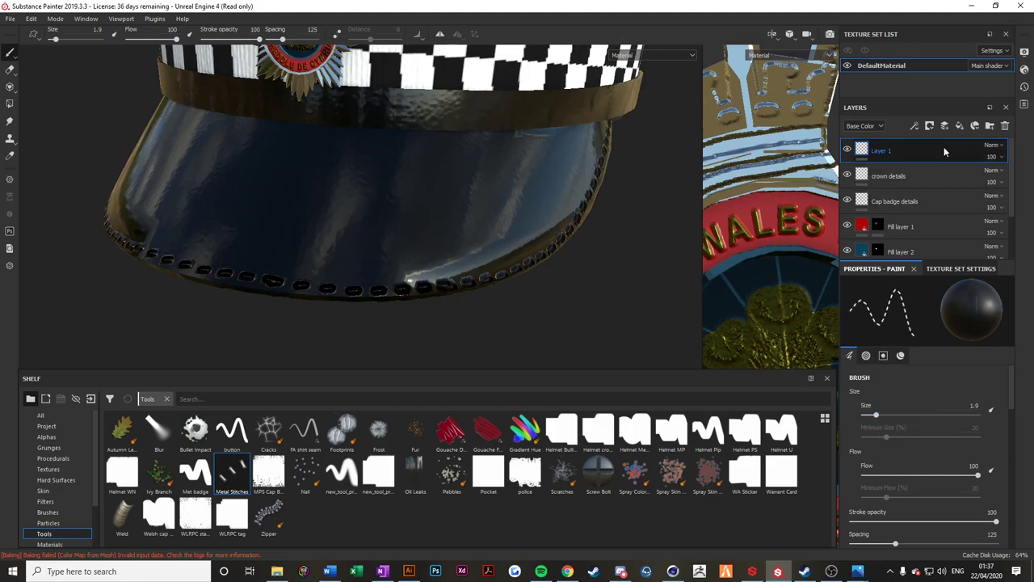
click(1005, 126)
click(945, 126)
Paint a finer stitch line on the new layer along the visor's edge from the wearer's left corner towards the front.
alt+drag(396, 194, 436, 227)
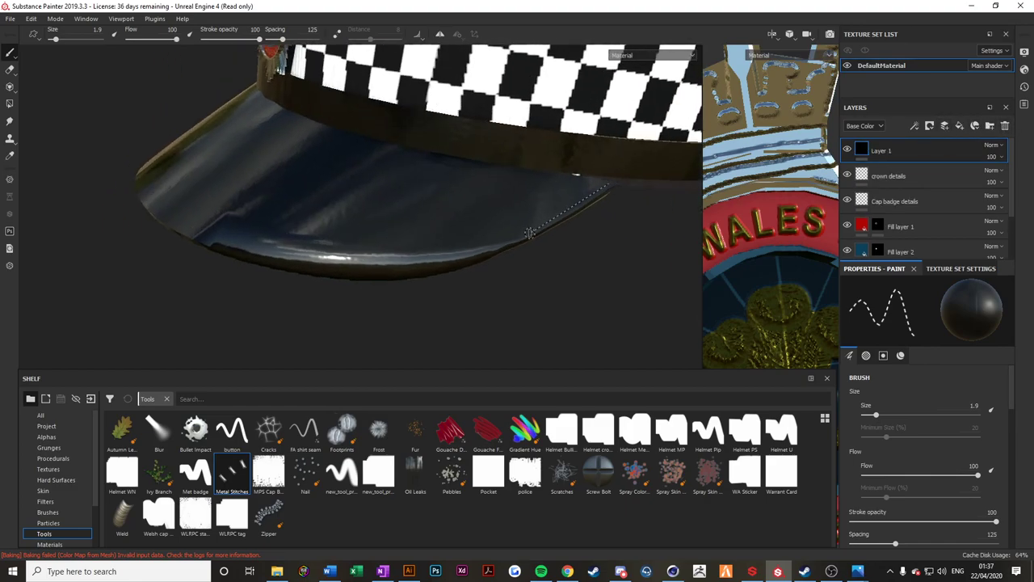
shift+click(529, 233)
shift+click(470, 255)
shift+click(406, 271)
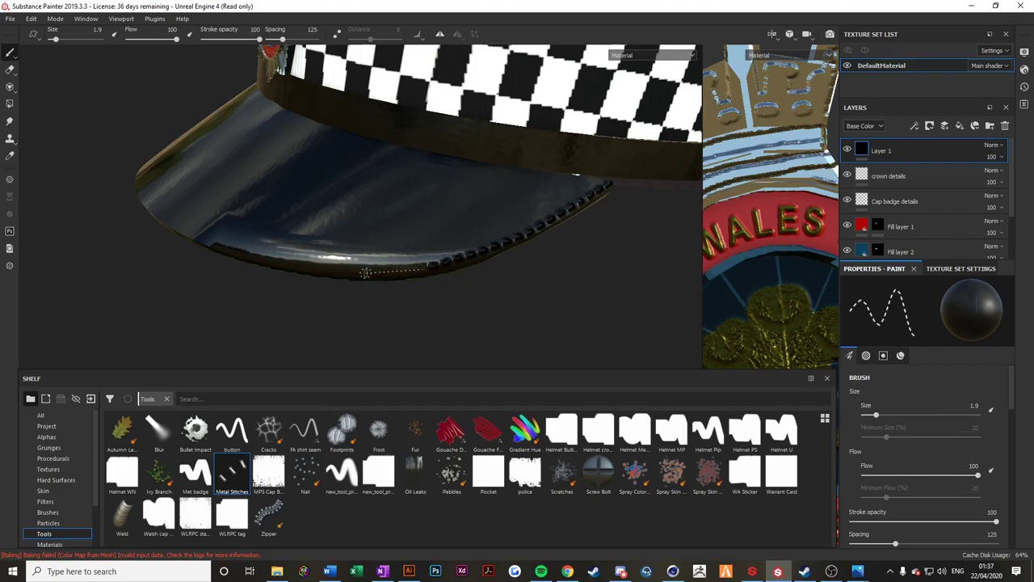
shift+click(364, 273)
shift+click(299, 266)
shift+click(248, 255)
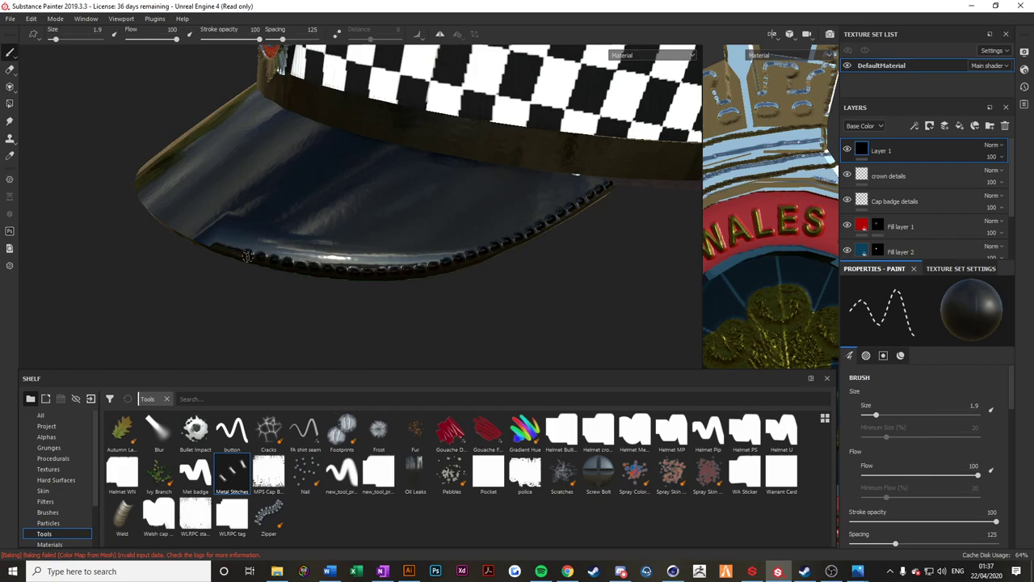
Continue the stitch line across the front edge of the visor towards the wearer's right side.
alt+drag(266, 257, 364, 255)
alt+middle_drag(364, 255, 570, 253)
scroll(485, 254, up, 3)
alt+drag(391, 255, 520, 255)
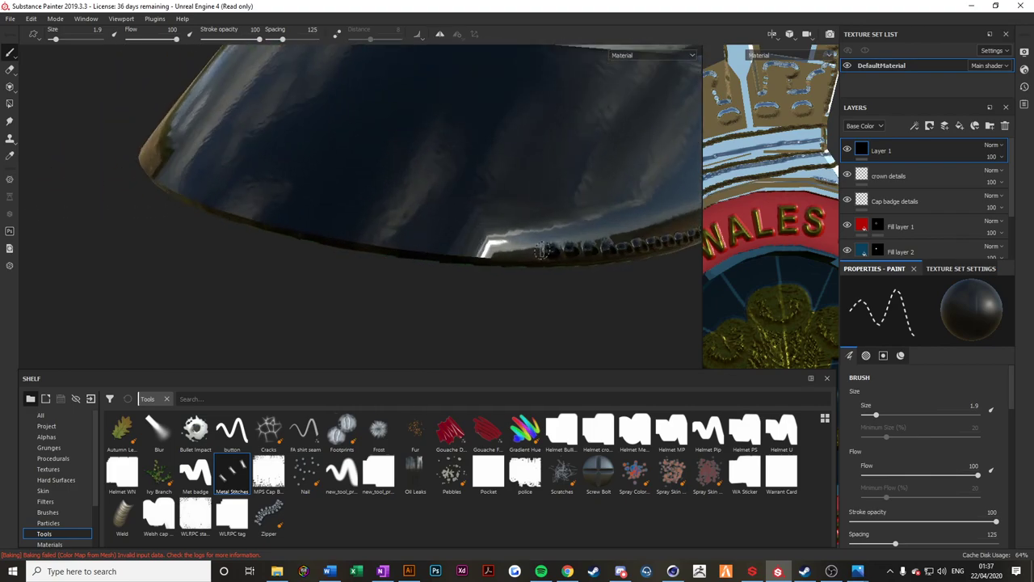
shift+click(427, 246)
shift+click(312, 230)
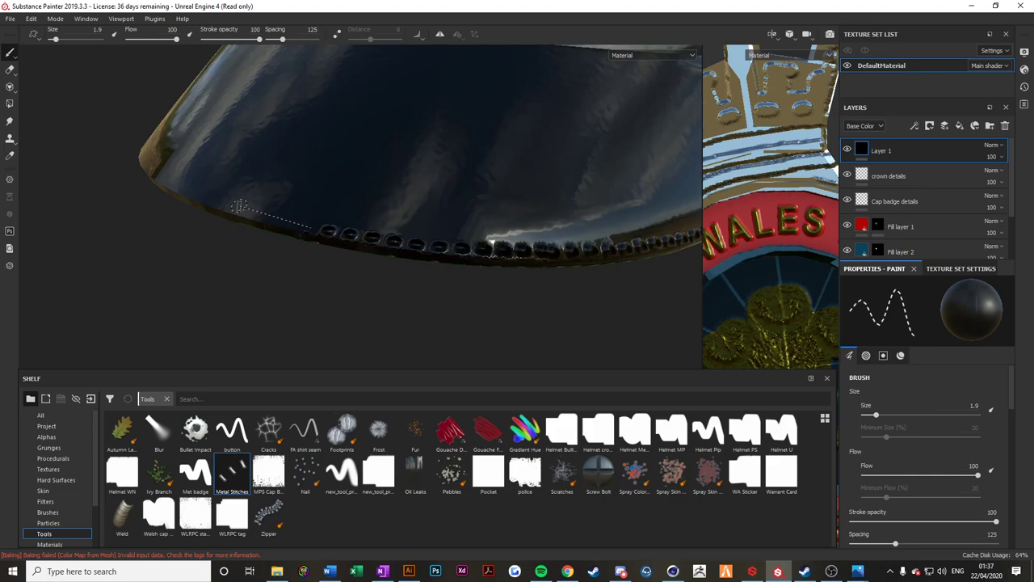
shift+click(239, 206)
Try to extend the stitch line around the visor's curve on the wearer's right side, and undo those strokes.
alt+drag(239, 206, 490, 197)
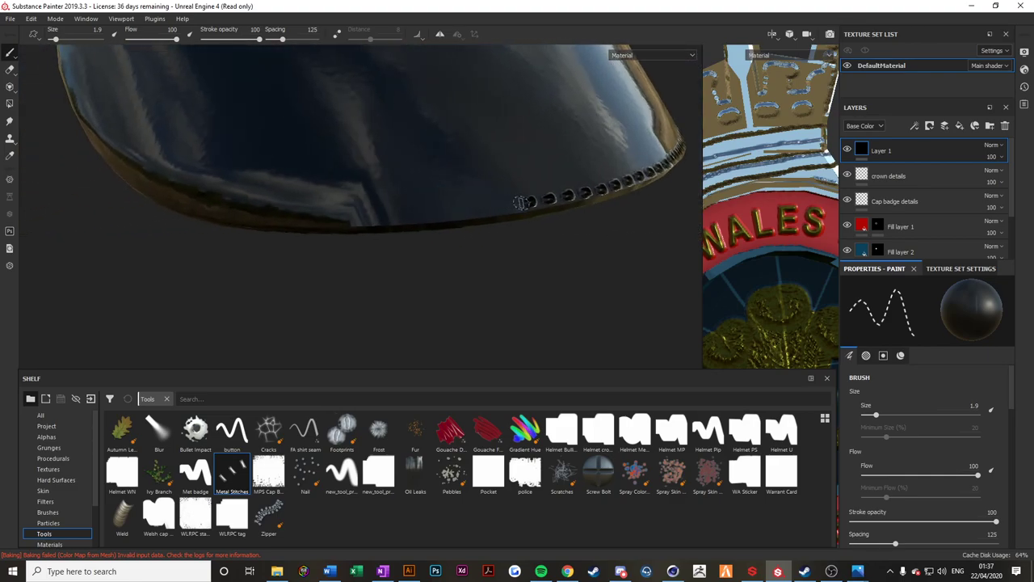
shift+click(416, 216)
shift+click(303, 219)
shift+click(226, 214)
alt+drag(225, 214, 614, 222)
alt+middle_drag(613, 222, 620, 223)
key(ctrl+z)
key(ctrl+z)
key(ctrl+z)
scroll(151, 163, up, 2)
Stitch the remaining visor edge from the wearer's right corner until it joins the existing line at the front.
scroll(145, 165, down, 3)
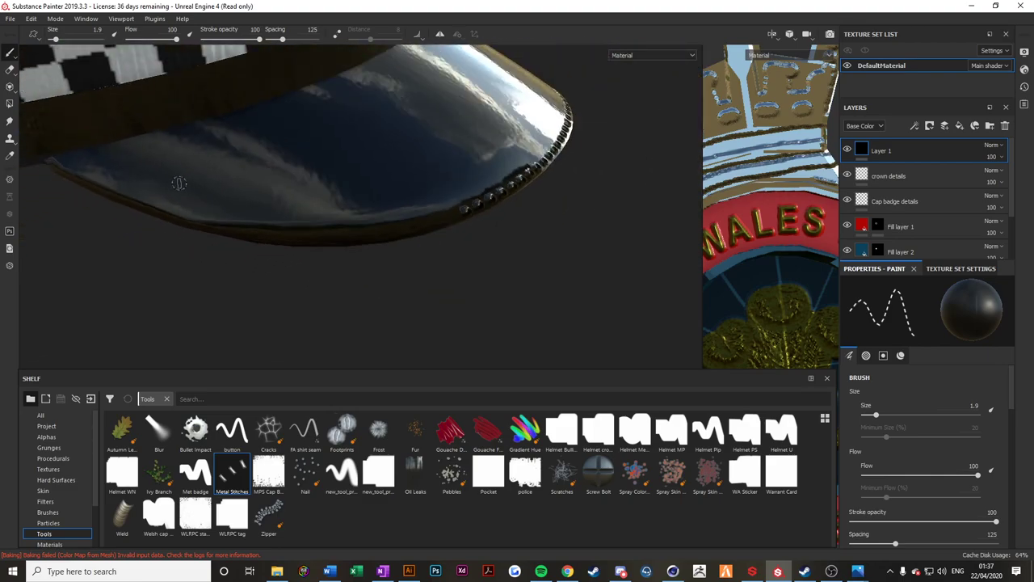
alt+middle_drag(180, 182, 242, 183)
shift+click(207, 203)
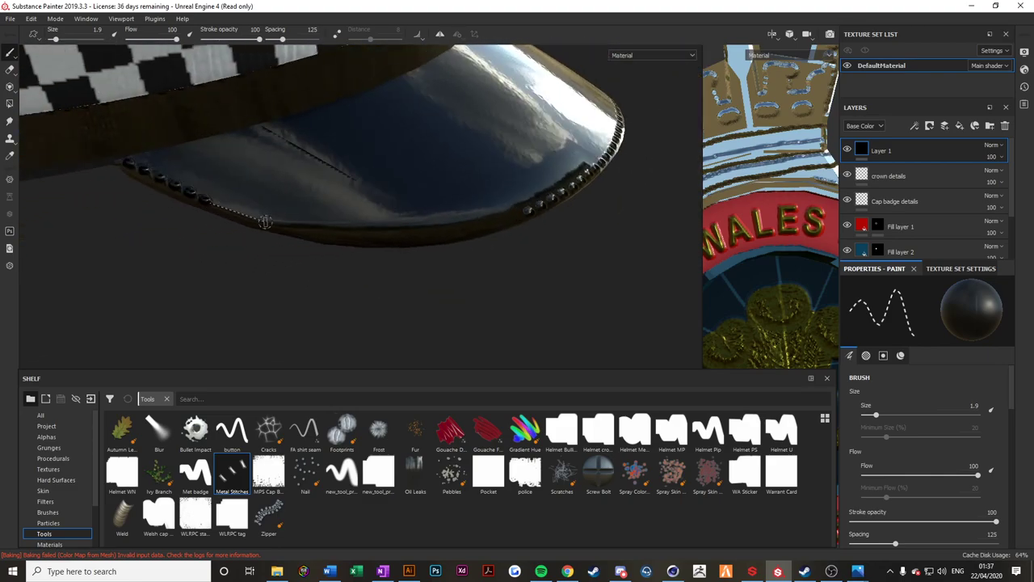
shift+click(297, 230)
shift+click(381, 240)
shift+click(455, 234)
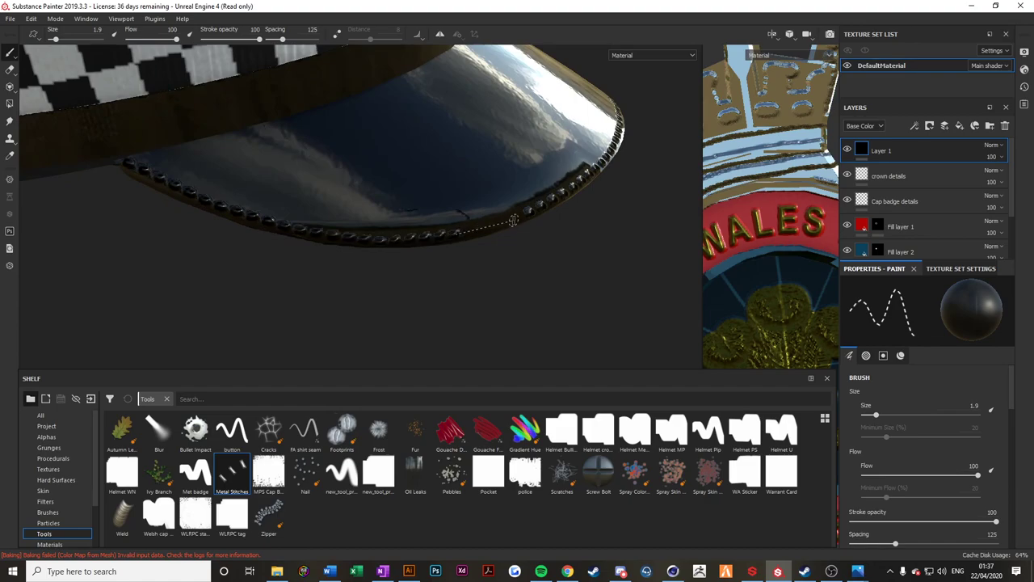
shift+click(519, 216)
Examine the completed stitching around the visor and the rounded end of the strap on the checkered band.
alt+drag(521, 214, 290, 192)
scroll(290, 192, down, 5)
scroll(469, 201, up, 6)
alt+drag(468, 201, 348, 194)
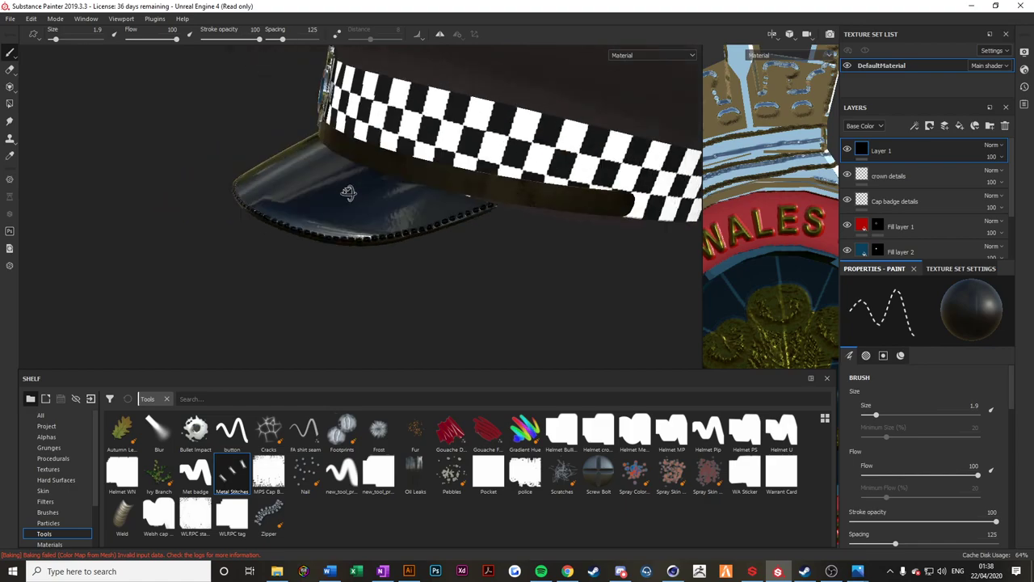
alt+drag(557, 204, 474, 202)
scroll(491, 219, up, 5)
scroll(534, 250, down, 3)
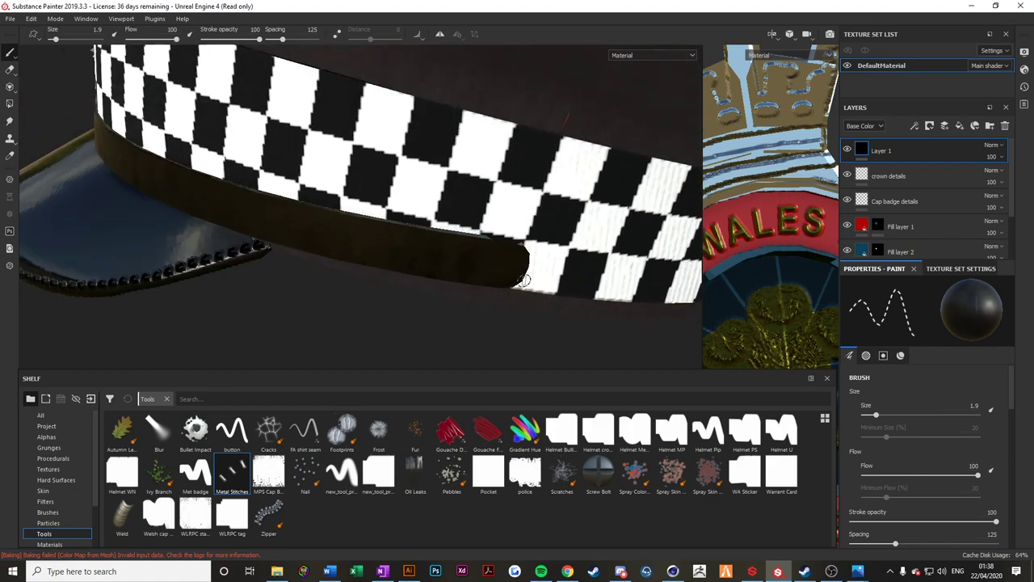
scroll(511, 281, down, 1)
alt+middle_drag(509, 278, 521, 243)
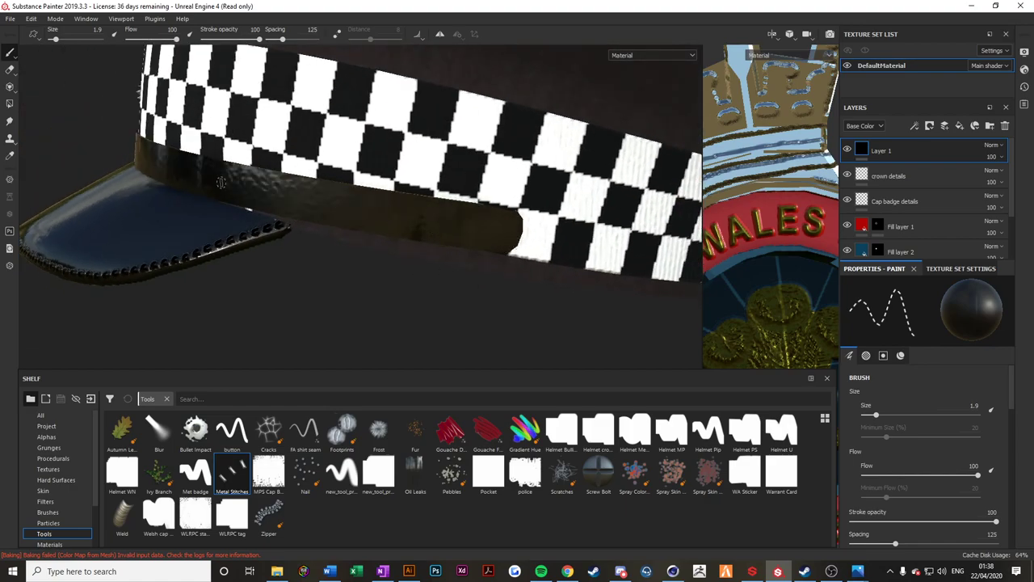
Choose the button brush preset, undo a test stamp on the visor, and turn off the brush's normal channel.
click(232, 431)
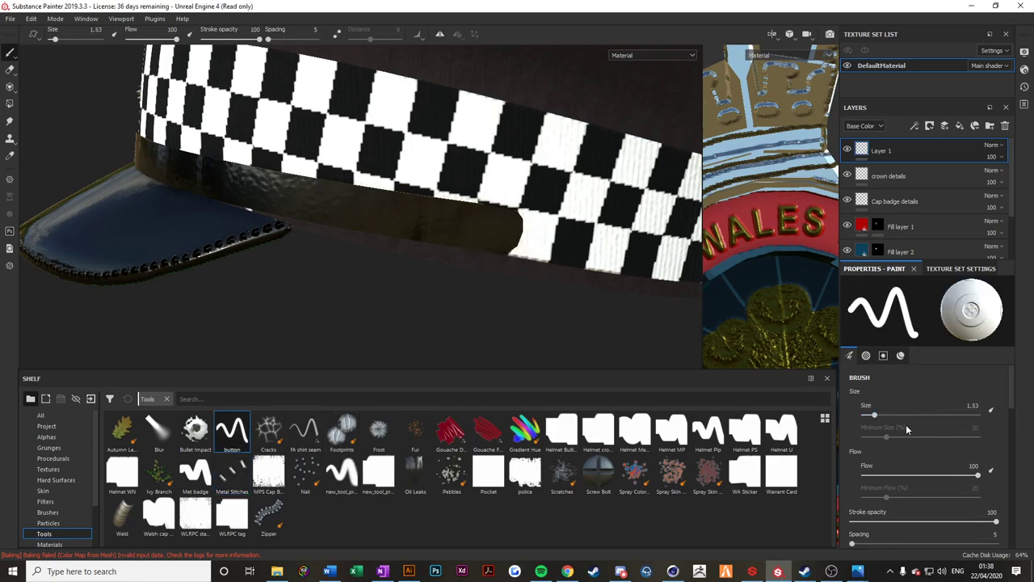
scroll(907, 426, down, 5)
alt+drag(222, 160, 320, 300)
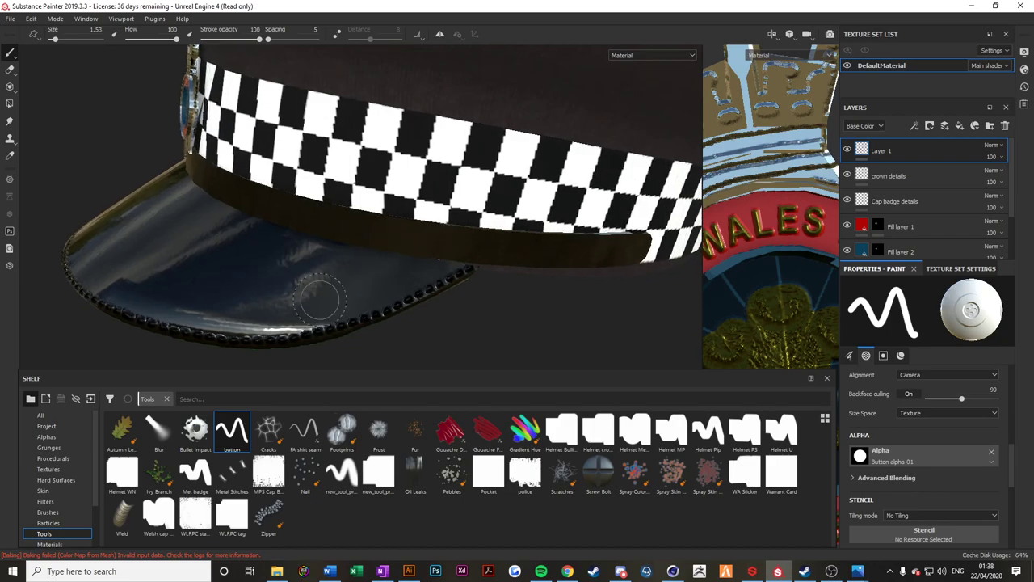
click(257, 293)
key(ctrl+z)
scroll(896, 455, down, 5)
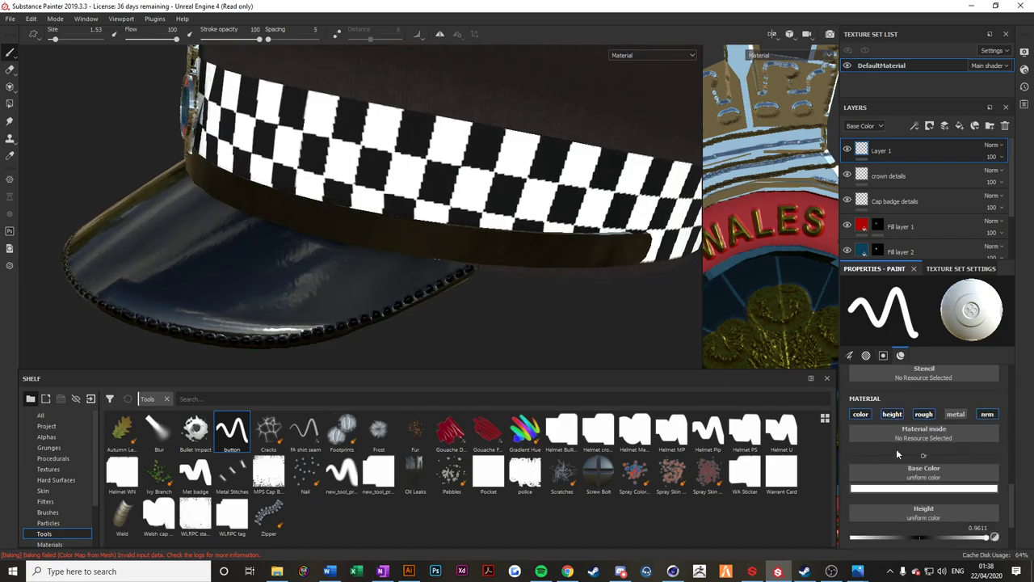
click(986, 413)
Set the button brush's size to 0.53 for the rounded end of the strap.
alt+drag(438, 296, 509, 283)
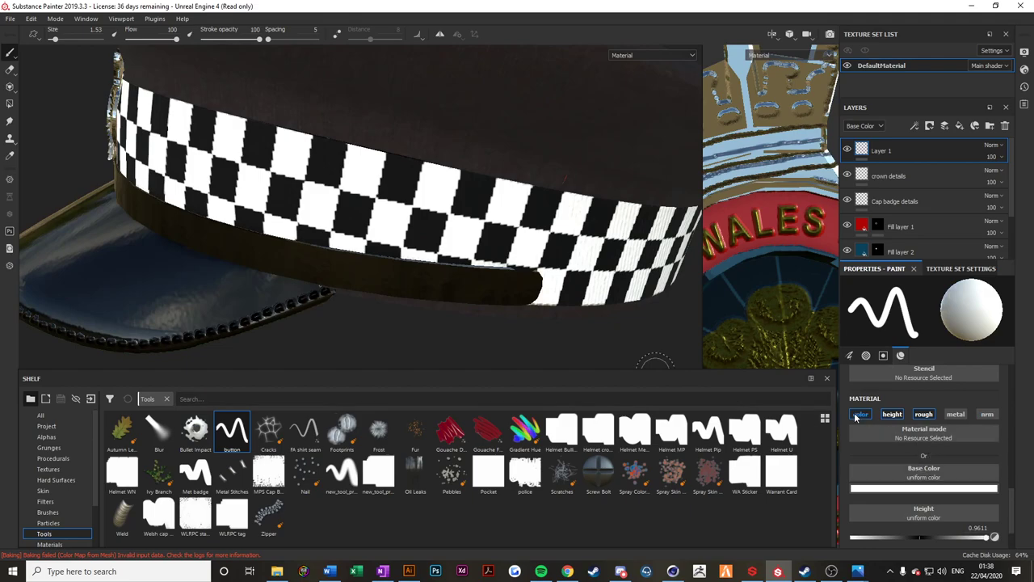
scroll(856, 416, up, 5)
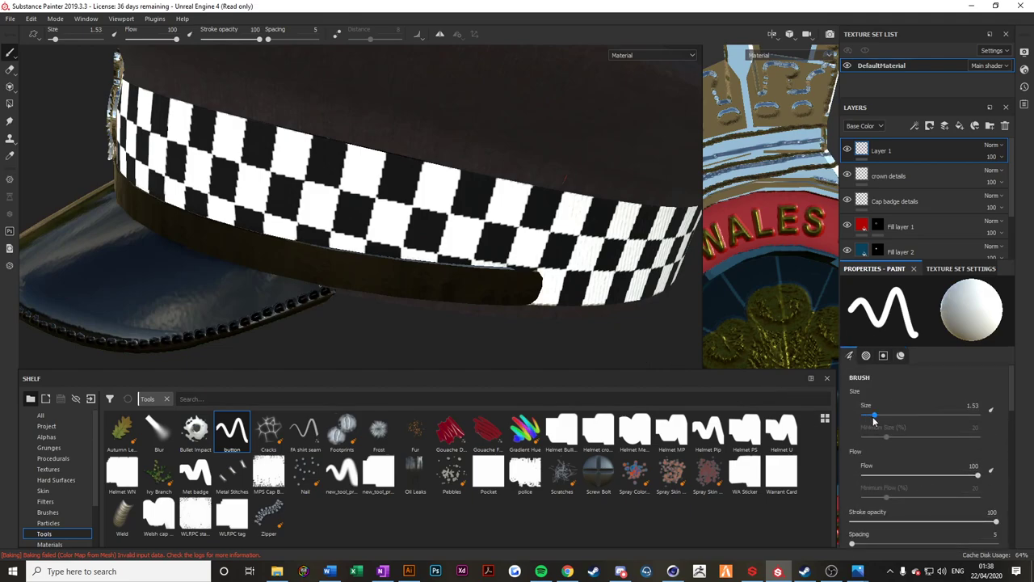
drag(873, 418, 868, 418)
alt+drag(533, 313, 510, 318)
scroll(535, 285, up, 4)
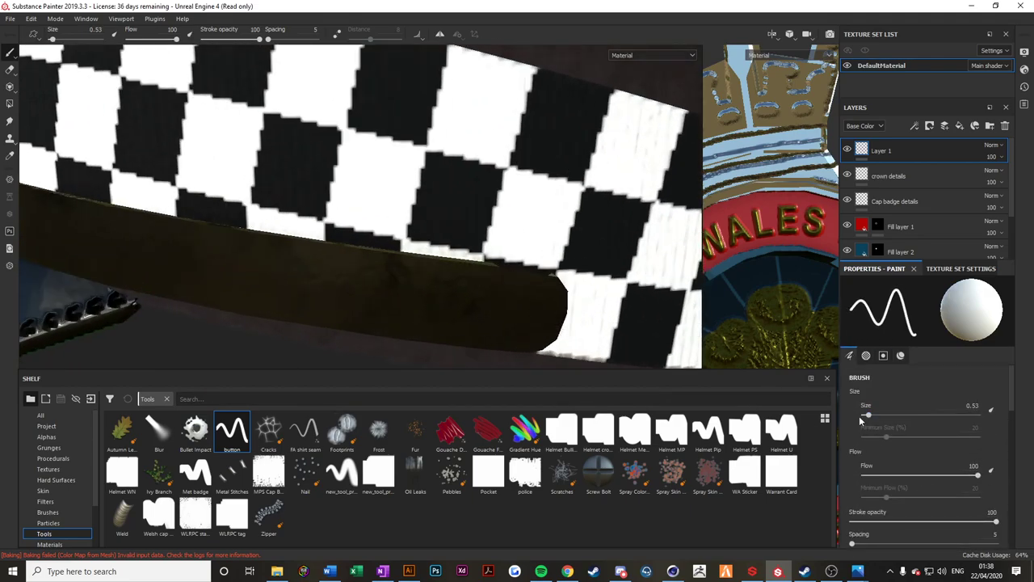
Set the button brush to size 0.93 with a black base color, height 1 and roughness 1.
click(872, 417)
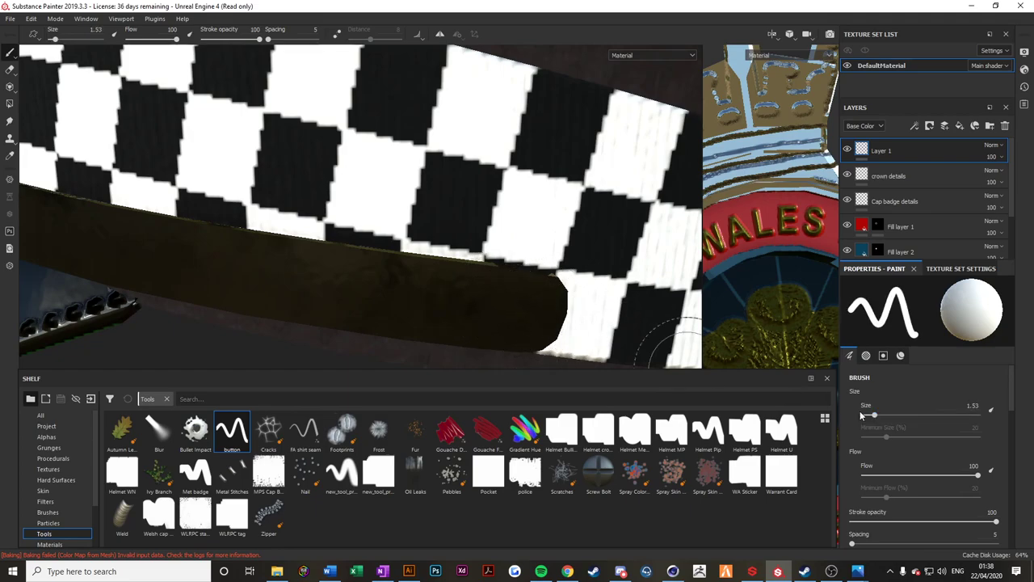
drag(873, 417, 871, 417)
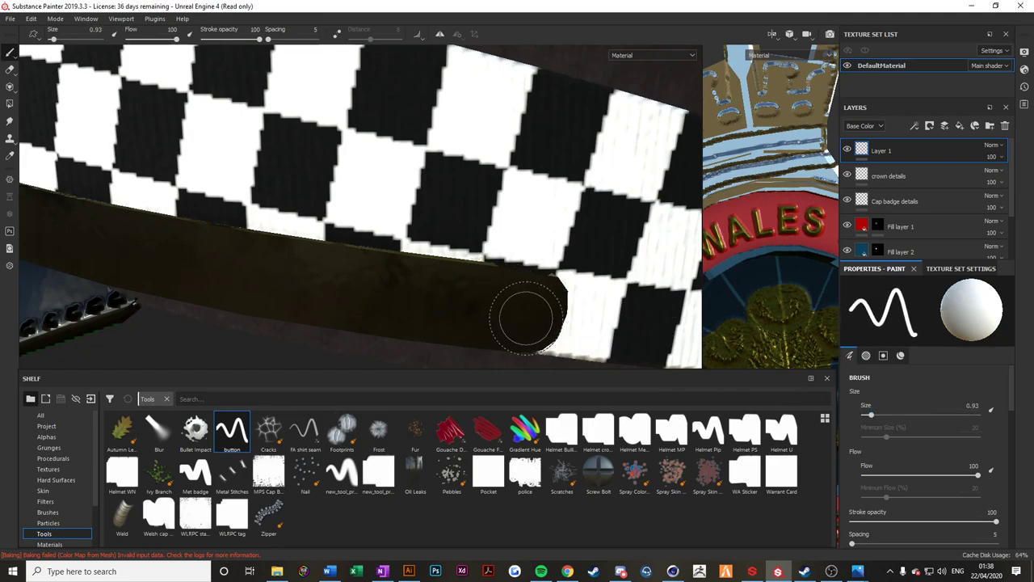
scroll(905, 468, down, 6)
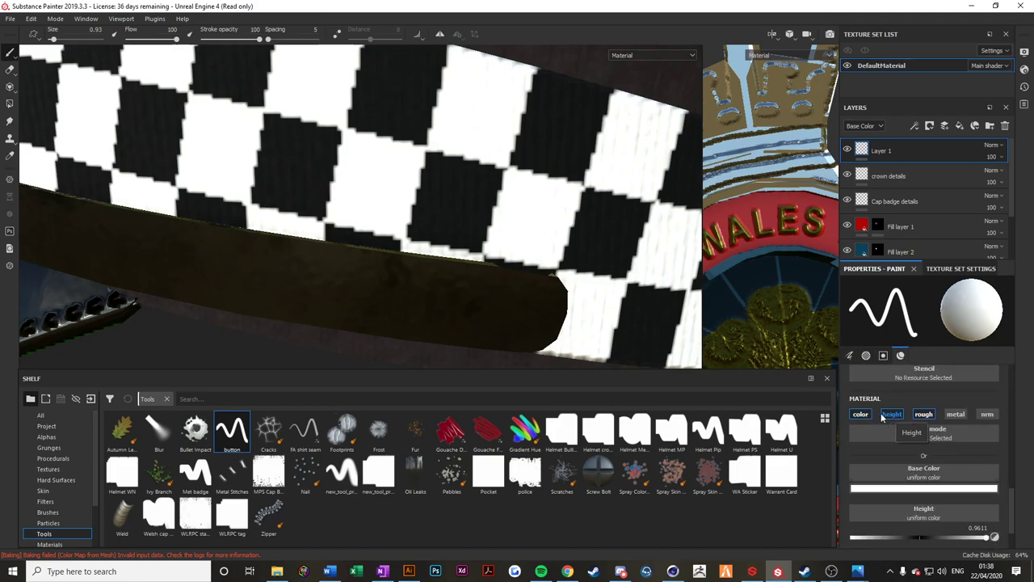
click(902, 488)
drag(904, 453, 866, 479)
click(875, 500)
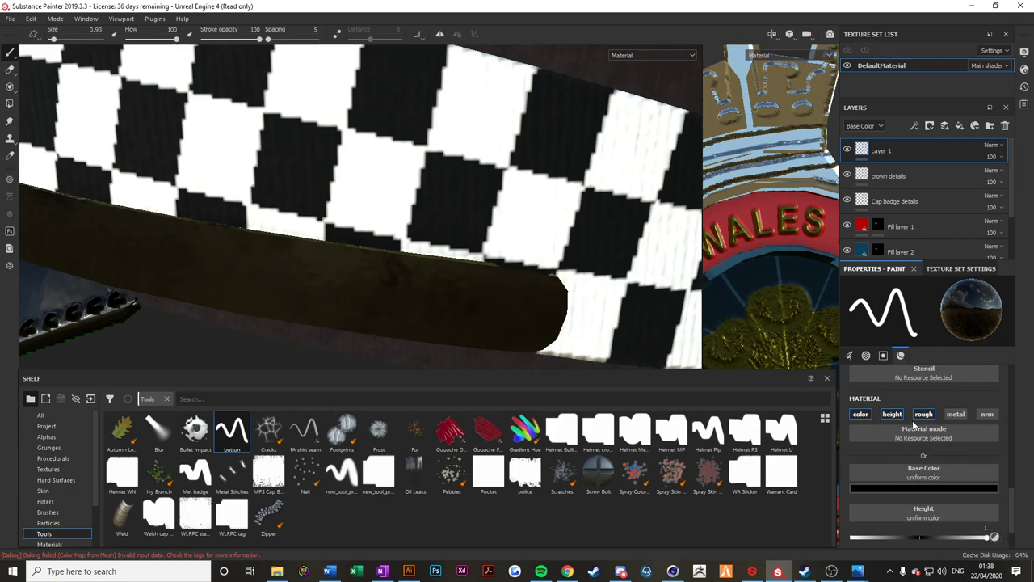
scroll(942, 458, up, 3)
scroll(949, 451, down, 5)
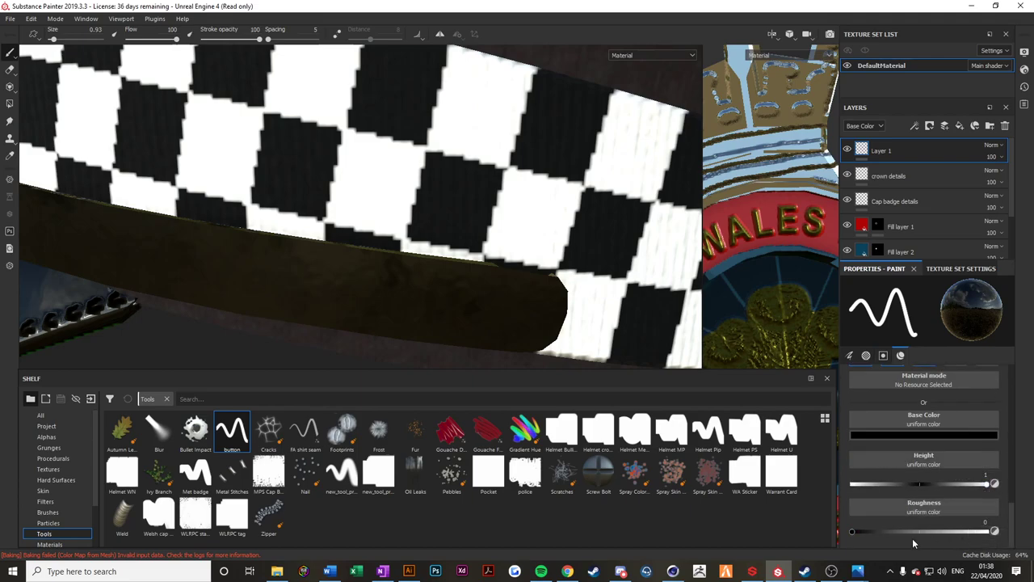
drag(851, 533, 1023, 532)
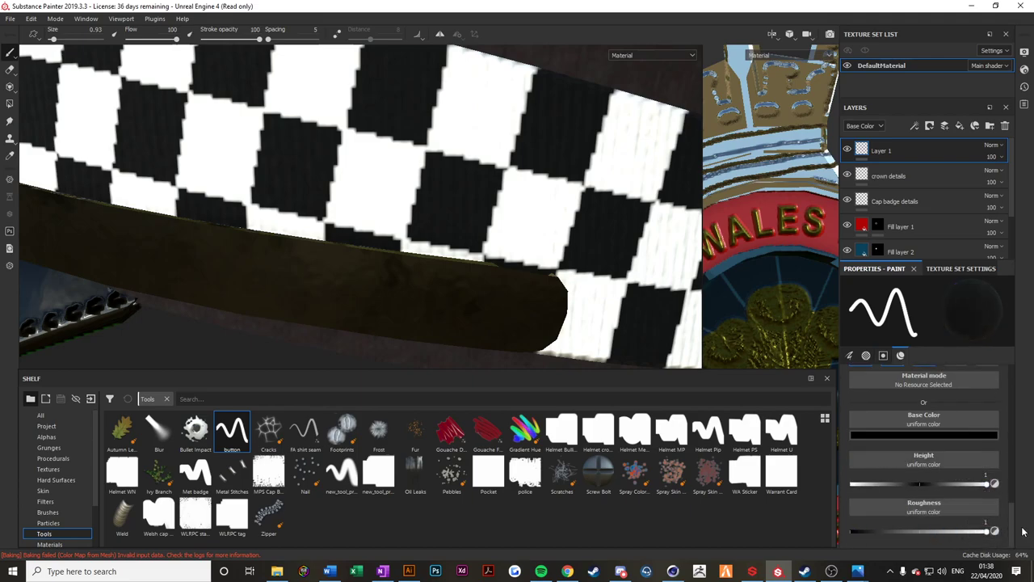
Stamp a button on the rounded strap end at each side of the cap and rename the painted layer to Details.
click(523, 301)
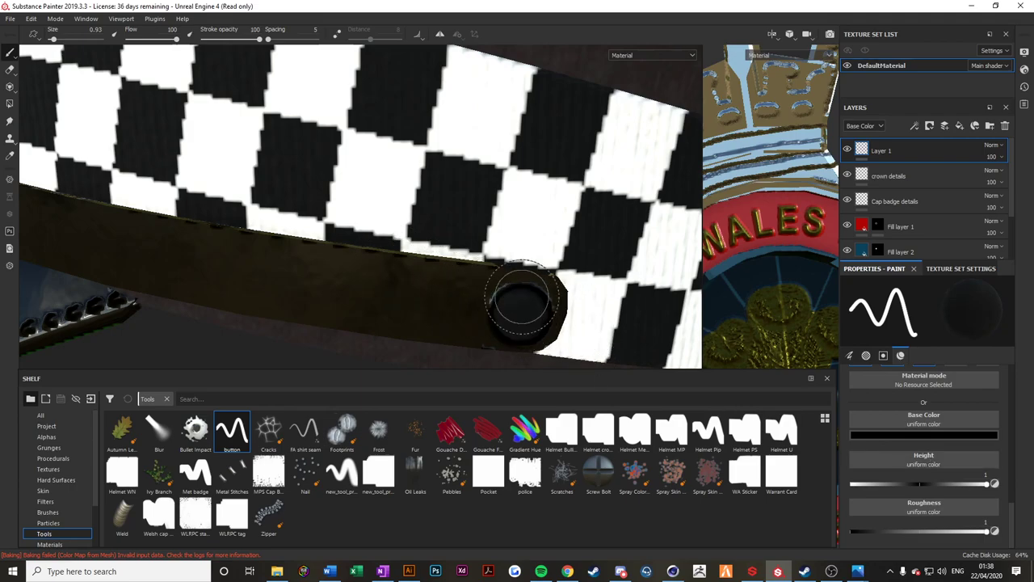
scroll(522, 297, down, 10)
alt+drag(202, 279, 513, 266)
scroll(372, 270, up, 8)
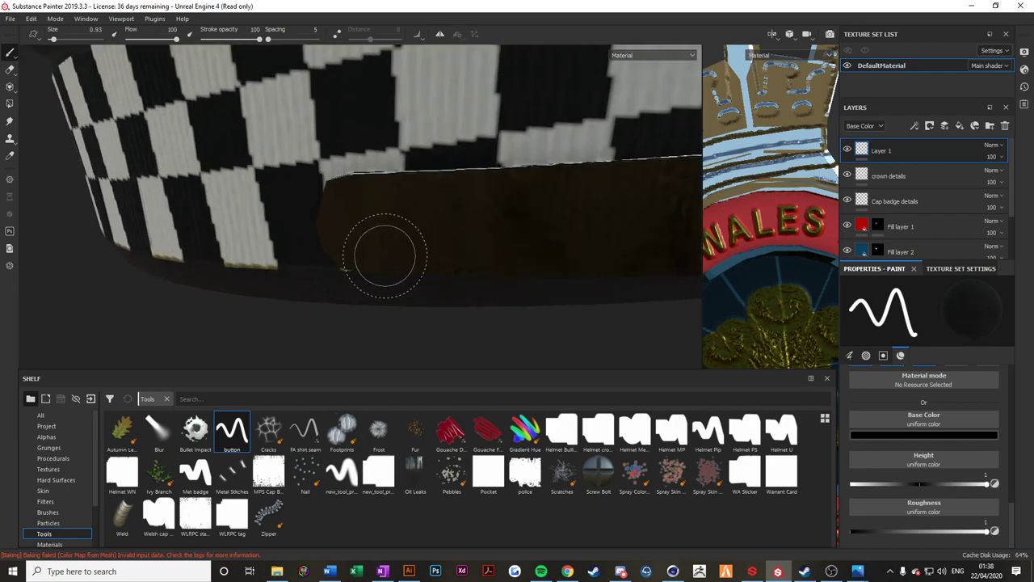
click(375, 219)
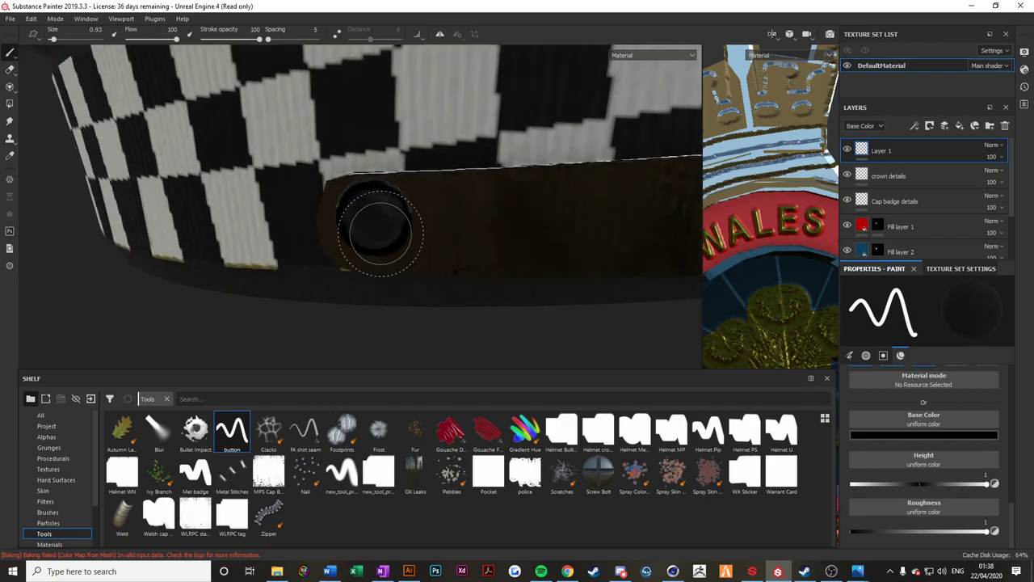
double_click(879, 151)
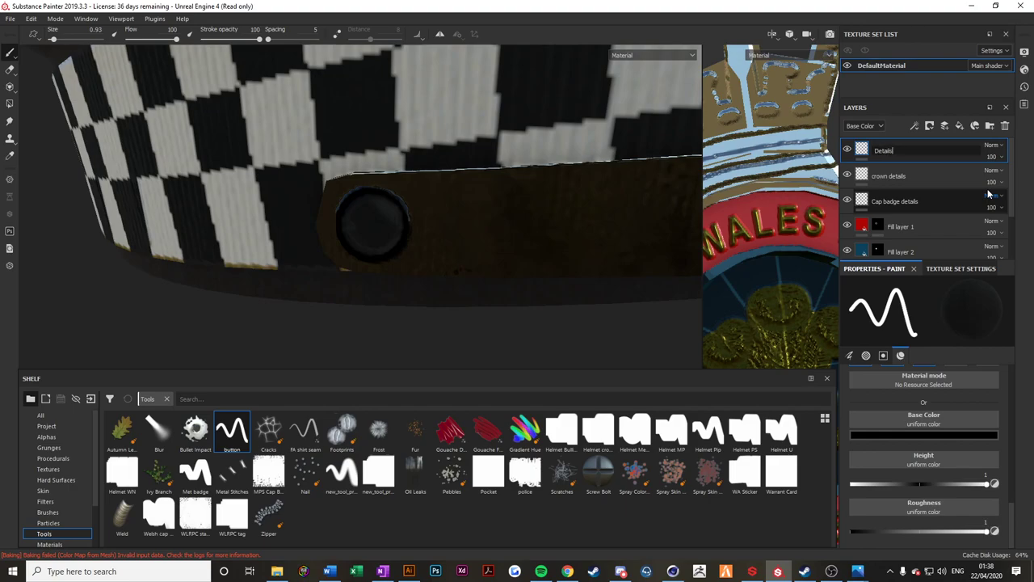
key(Return)
Examine the finished cap from the side, underneath and front, checking the strap buttons, badge and visor.
scroll(430, 195, down, 8)
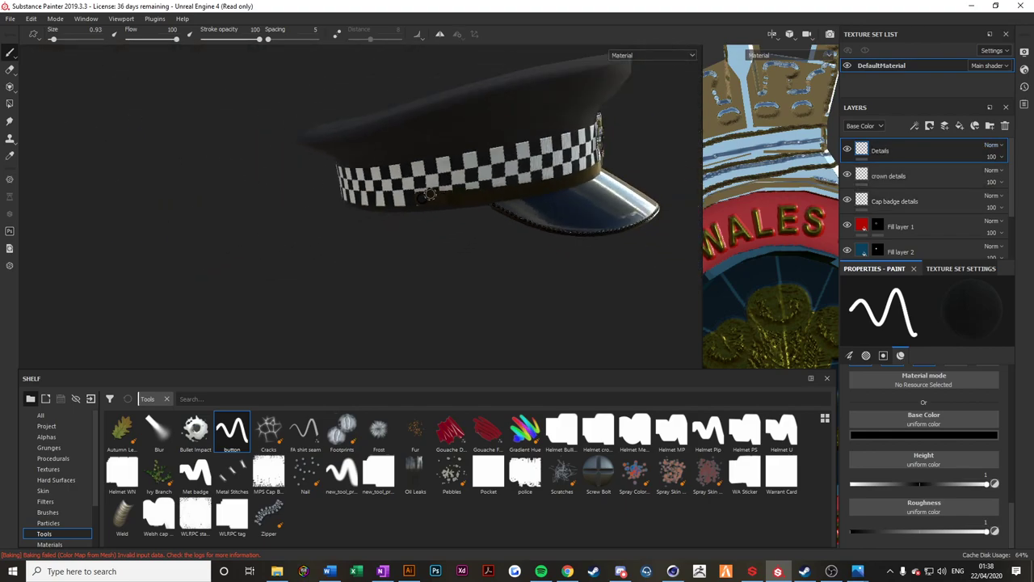
alt+drag(527, 185, 404, 224)
scroll(307, 228, up, 7)
alt+drag(289, 227, 317, 248)
scroll(325, 234, down, 6)
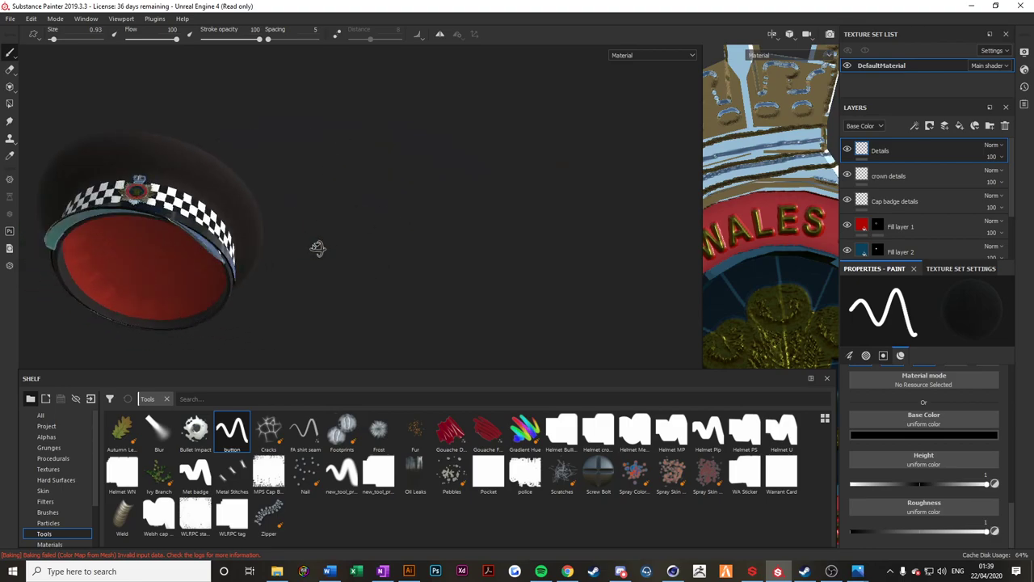
alt+middle_drag(209, 256, 323, 267)
alt+drag(323, 266, 279, 283)
alt+middle_drag(279, 283, 312, 293)
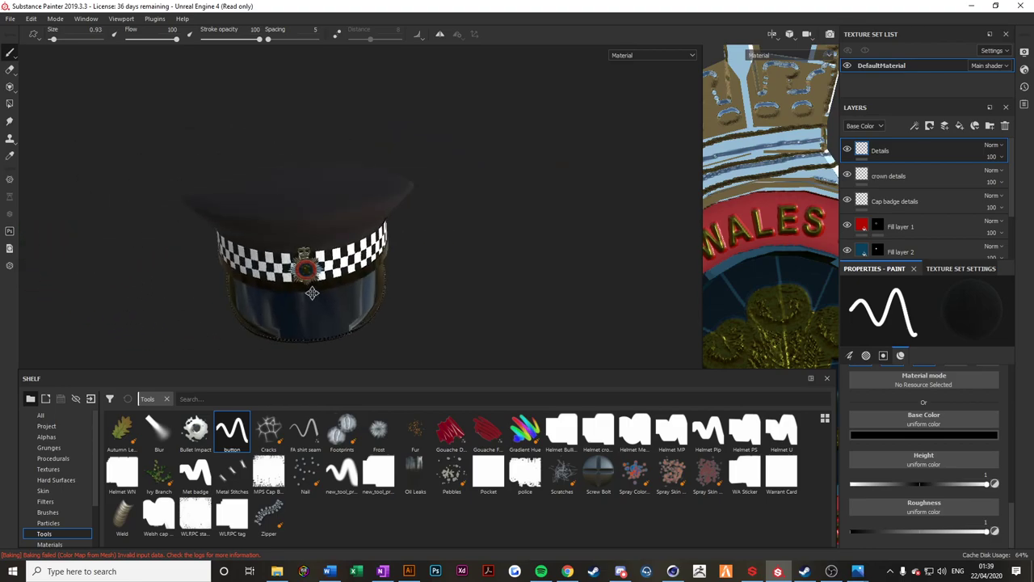
alt+drag(312, 293, 310, 262)
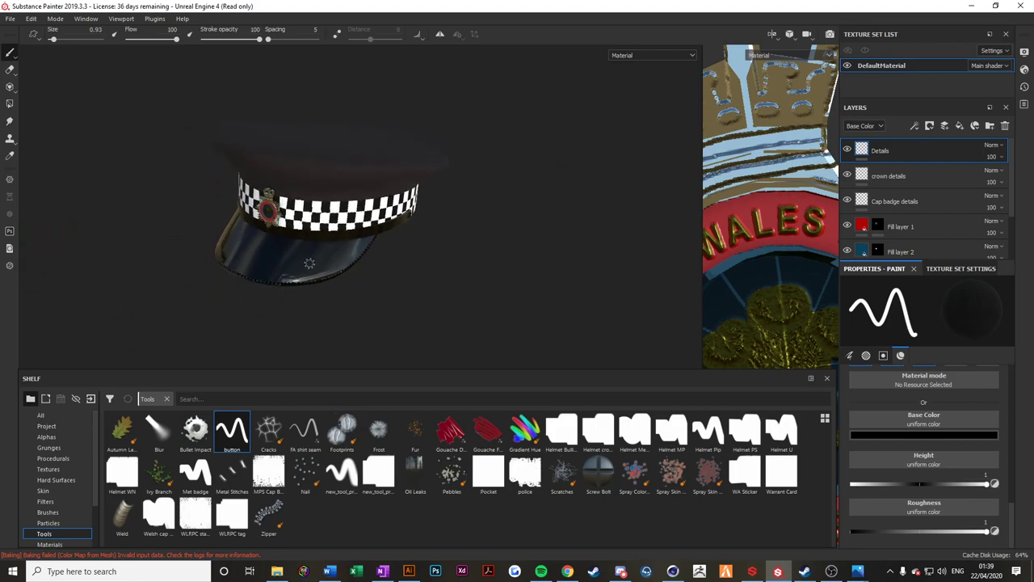
Start a mesh export and create a folder named Mesh inside the Heddlu Peaked Cap folder.
click(6, 18)
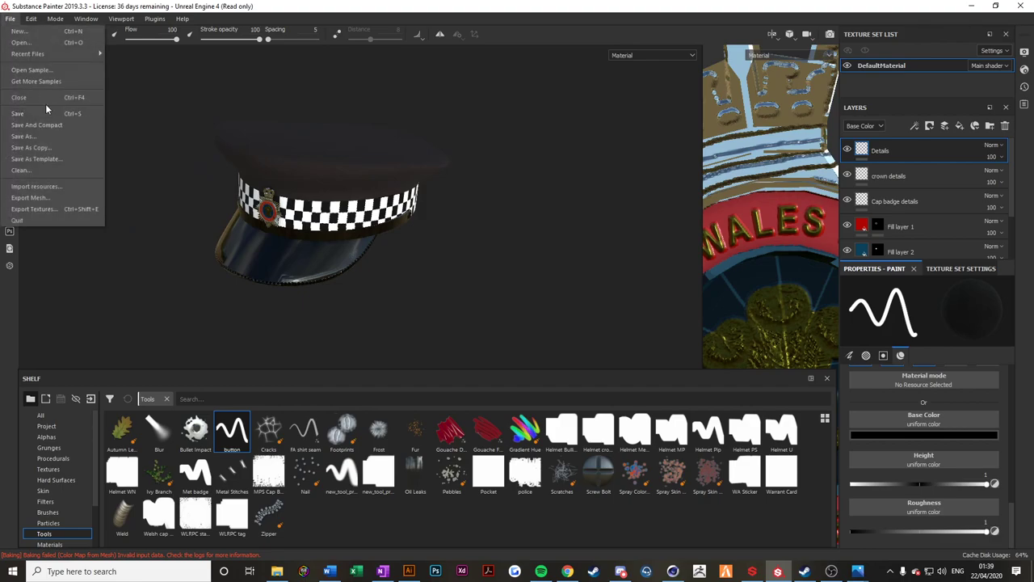
click(38, 198)
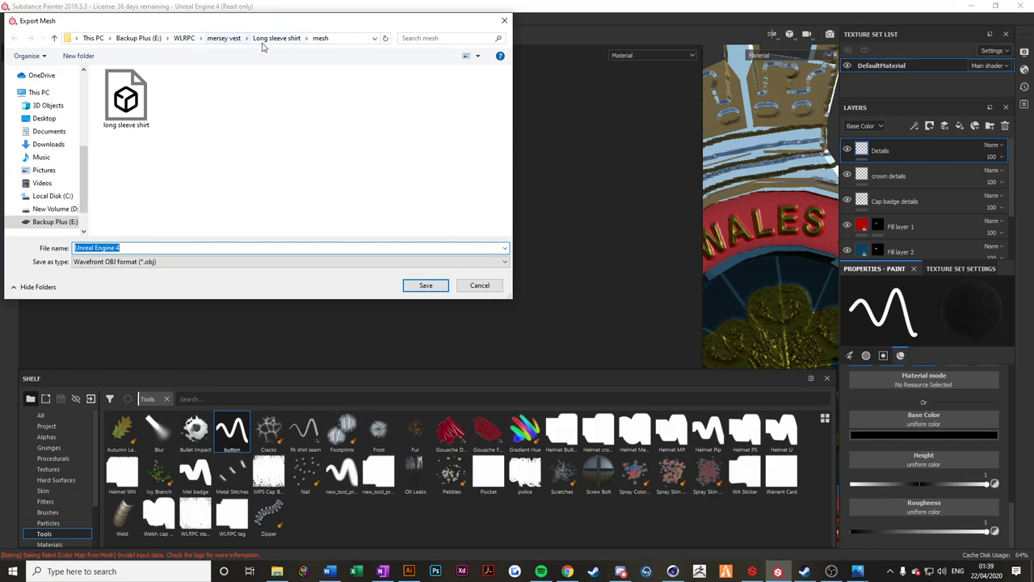
scroll(48, 162, up, 5)
click(55, 122)
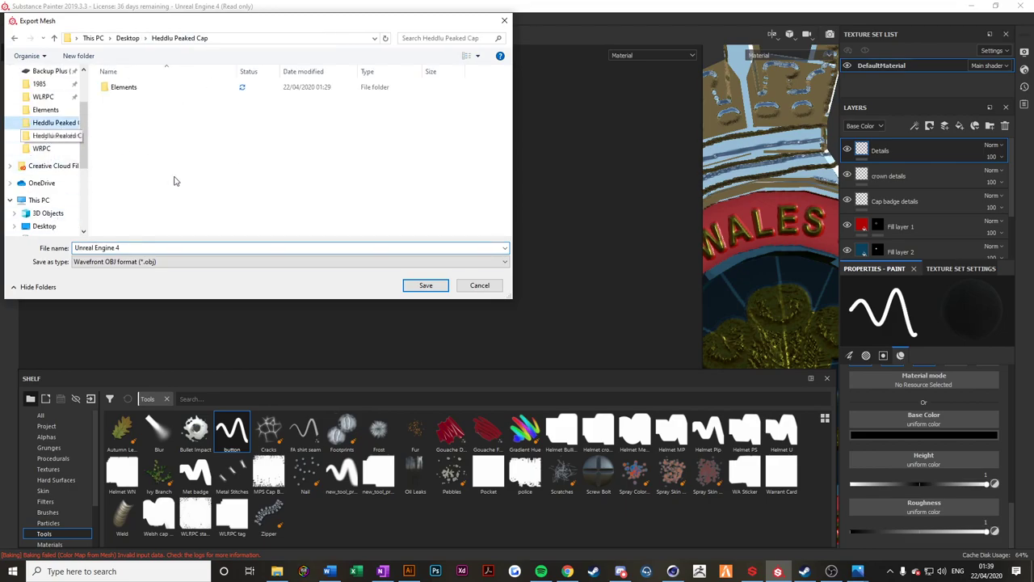
right_click(145, 190)
mouse_move(208, 353)
click(363, 354)
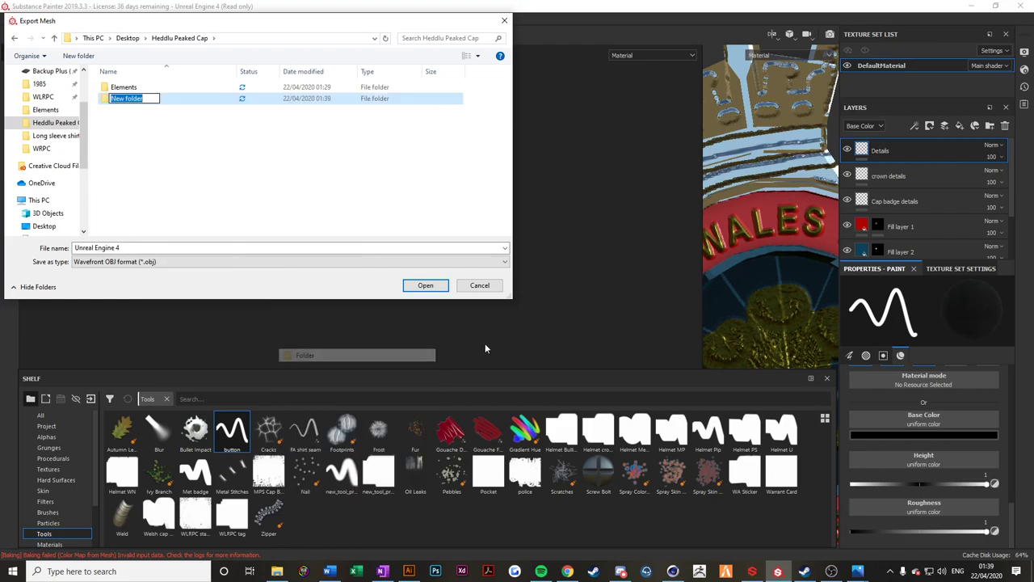
text(Mesh)
key(Return)
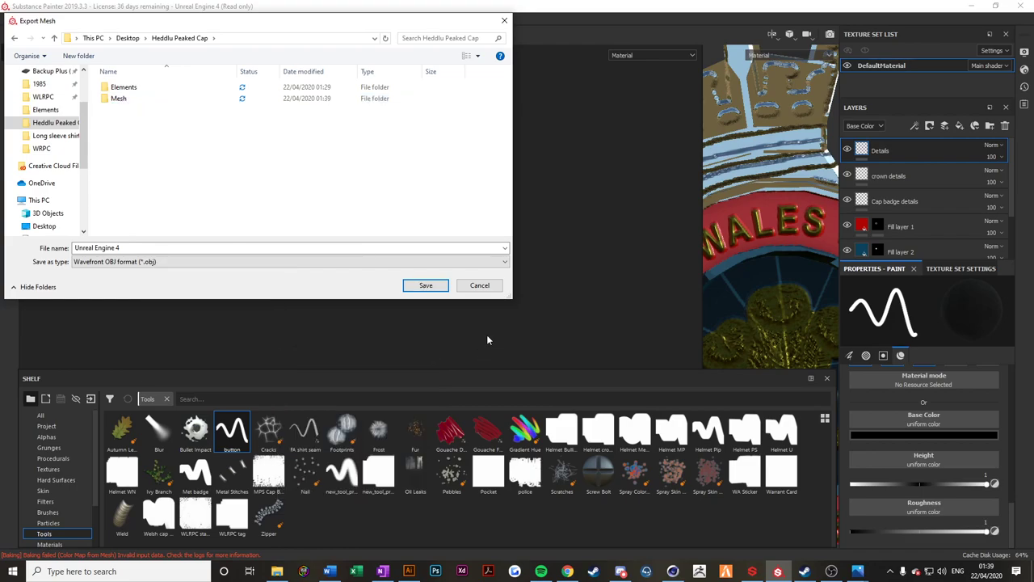
Export the mesh into the Mesh folder as Heddlu Cap in Wavefront OBJ format.
double_click(122, 98)
click(175, 248)
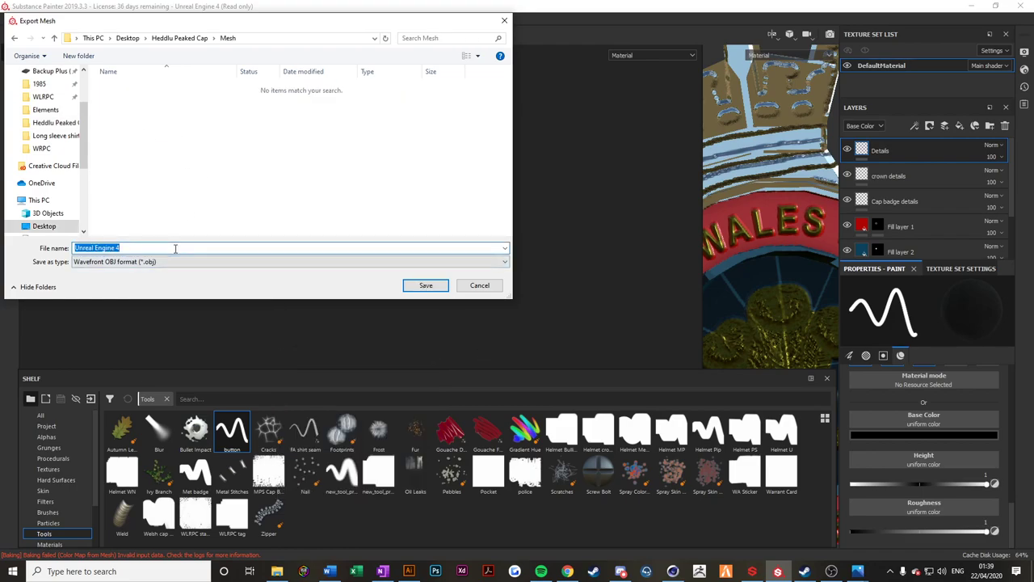
text(Heddlu Cap)
key(Return)
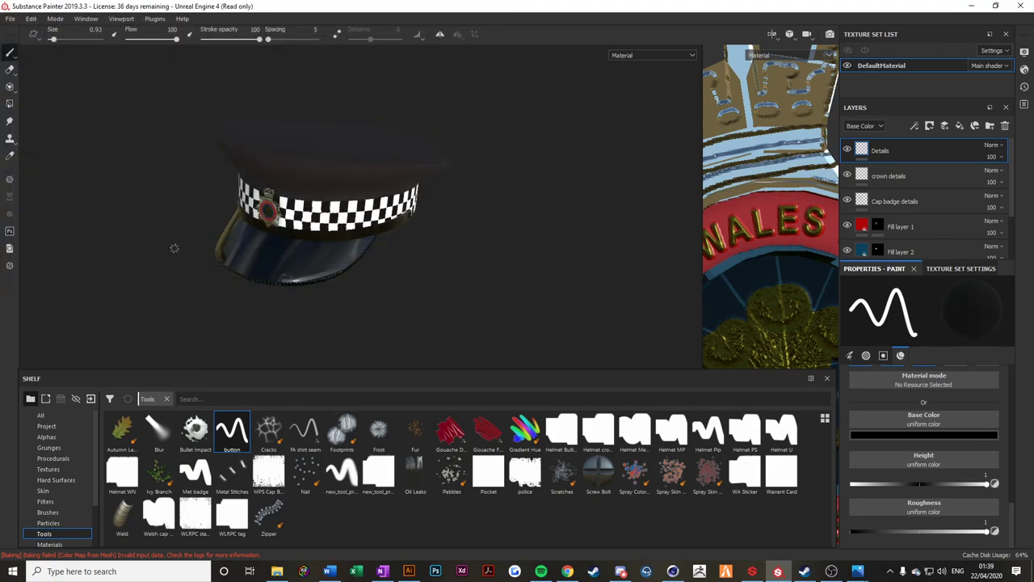
Start a texture export and create a destination folder named Tex inside the Heddlu Peaked Cap folder.
click(10, 18)
click(32, 208)
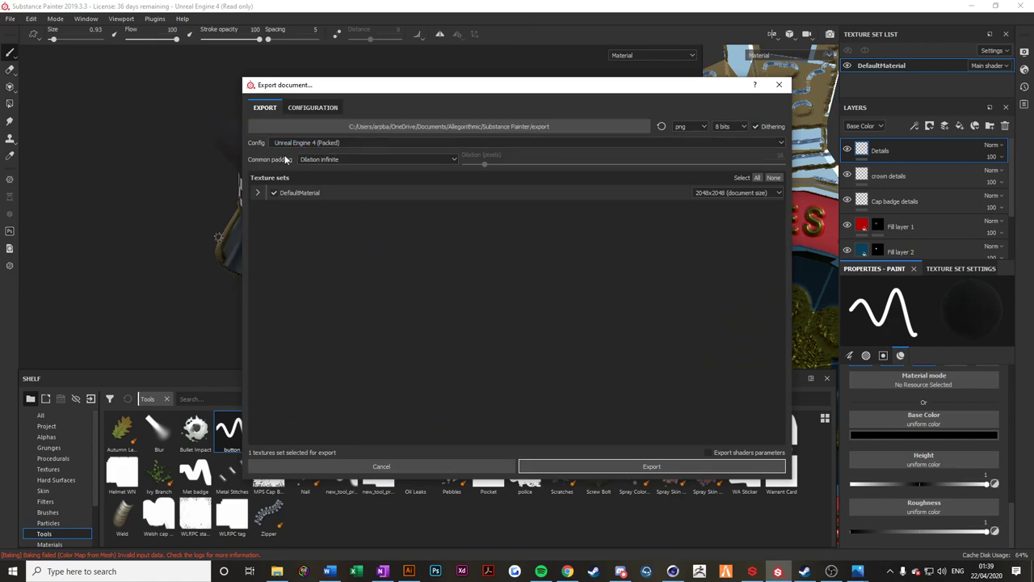
click(408, 131)
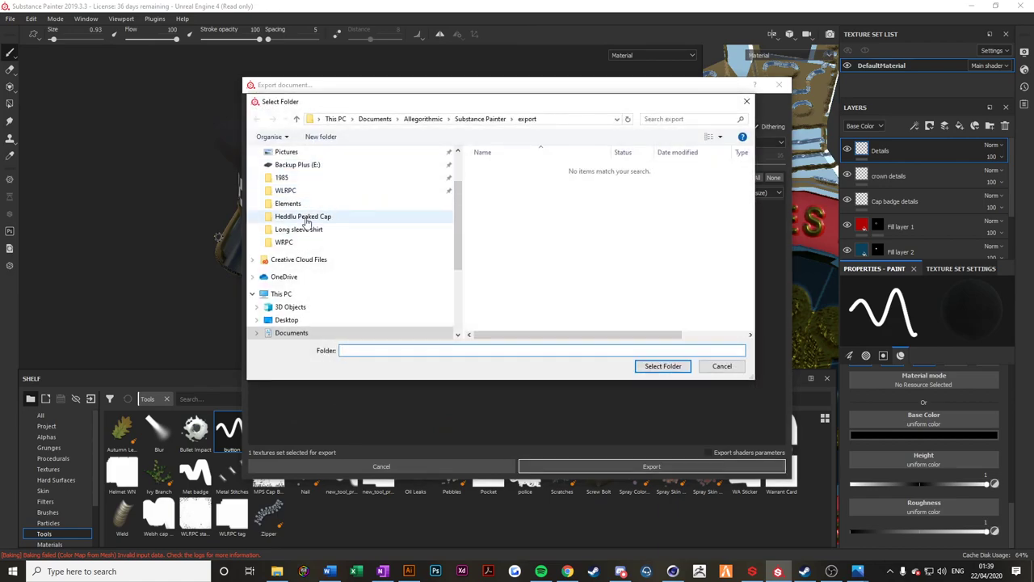
click(303, 216)
right_click(494, 284)
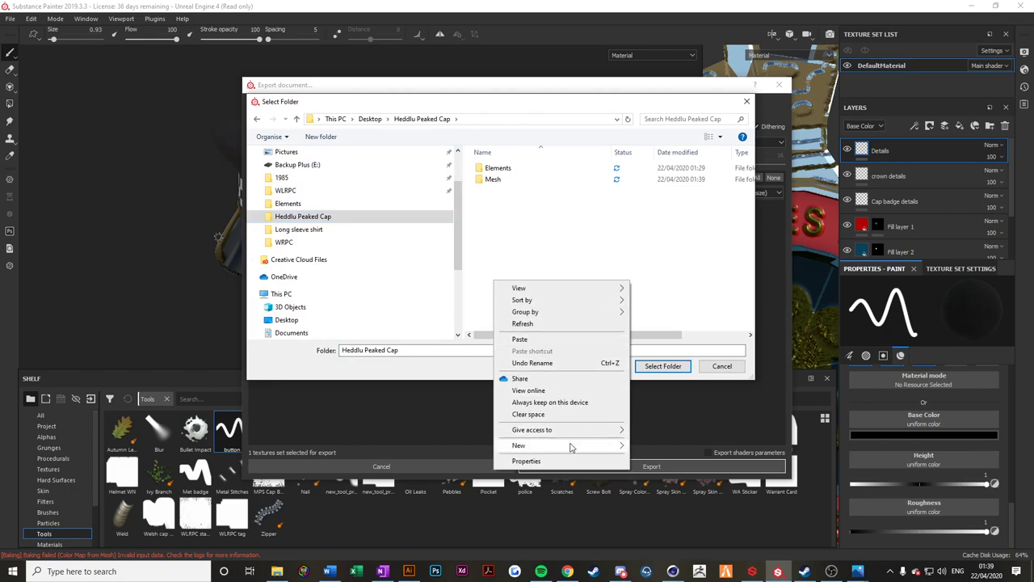
mouse_move(572, 446)
click(654, 310)
text(T)
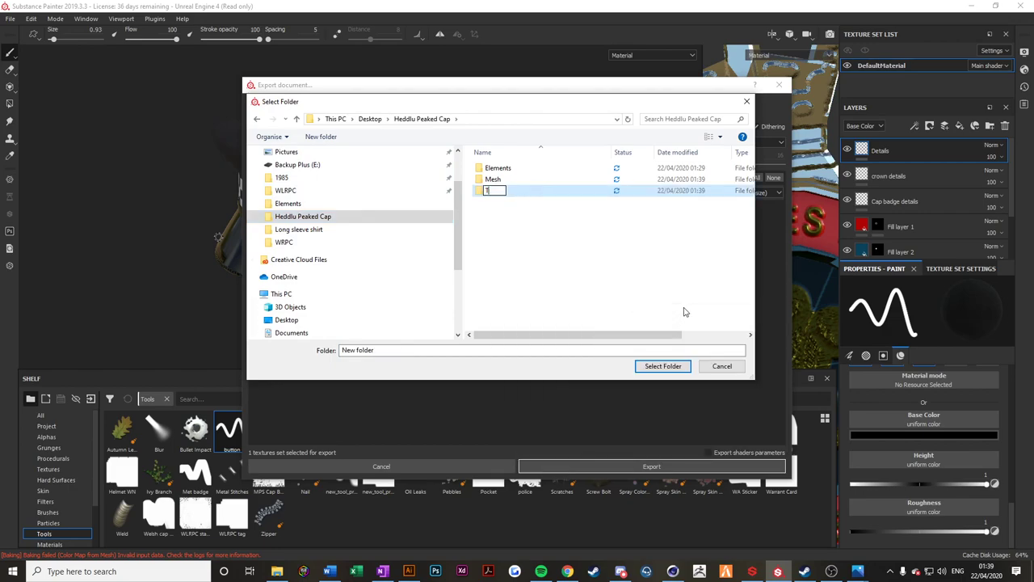
text(ex)
key(Return)
Choose the Tex folder as destination and export the textures as 8-bit PNG with the Unreal Engine 4 (Packed) configuration.
click(483, 196)
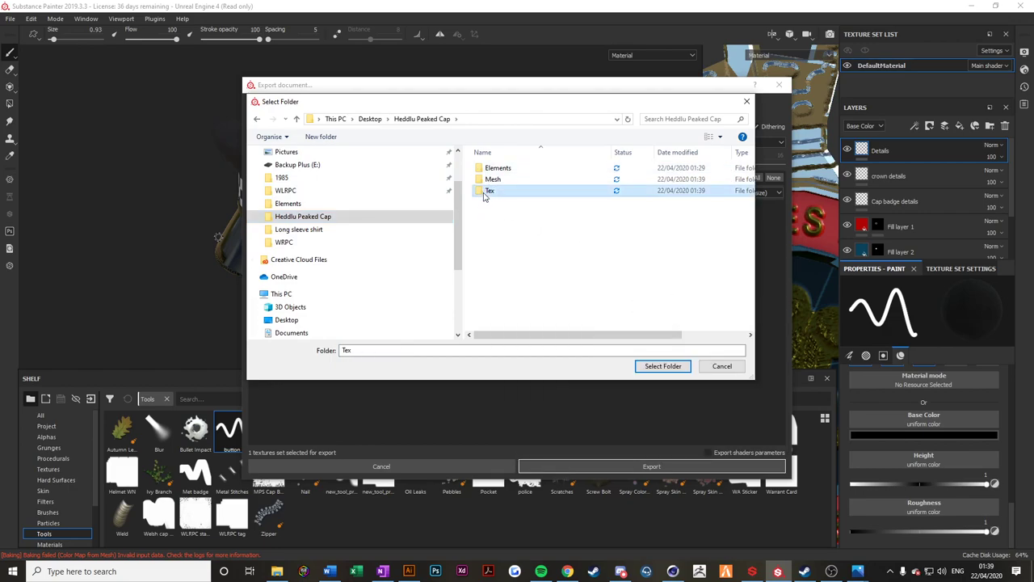
double_click(490, 192)
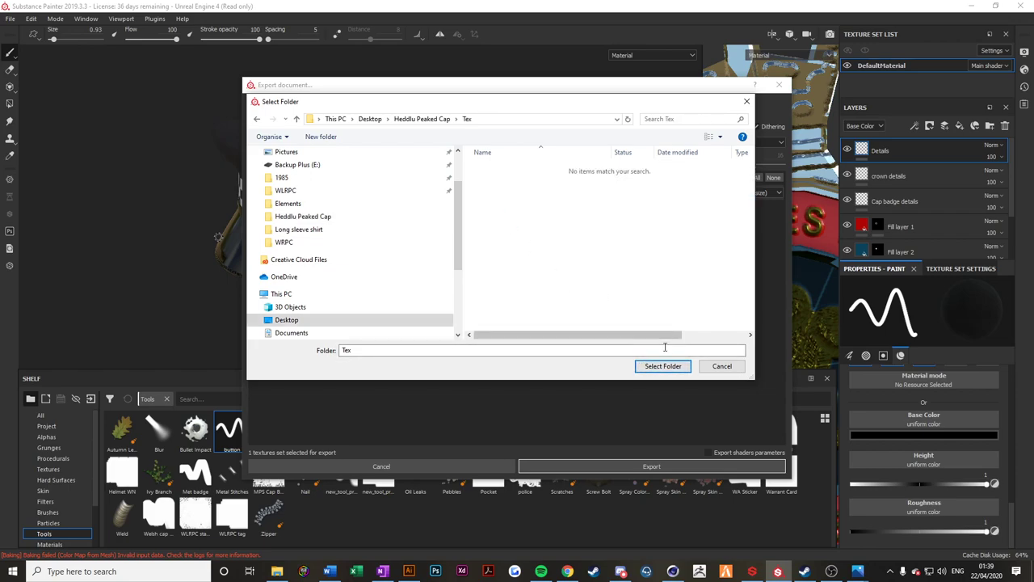
click(663, 366)
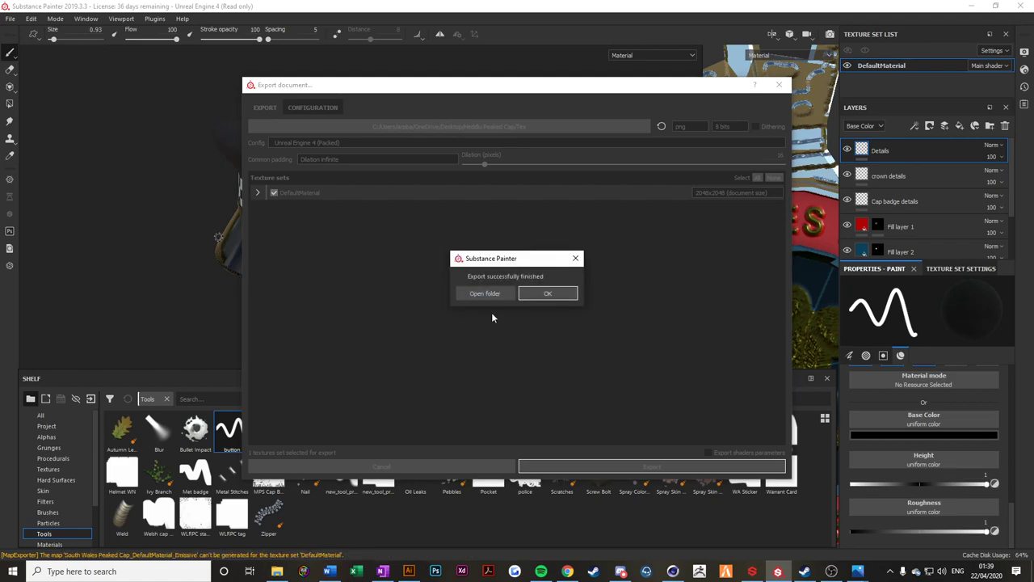
click(543, 294)
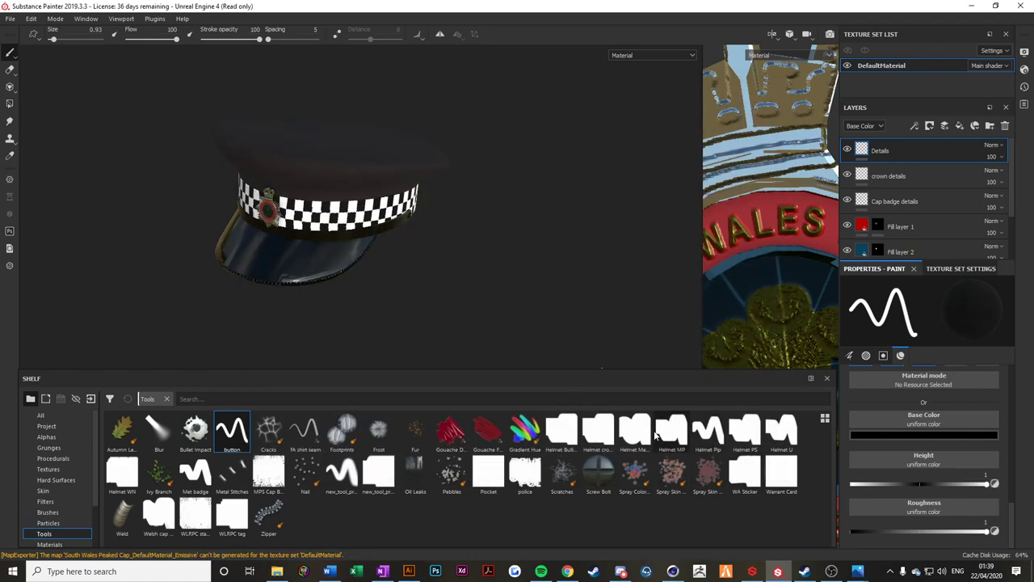